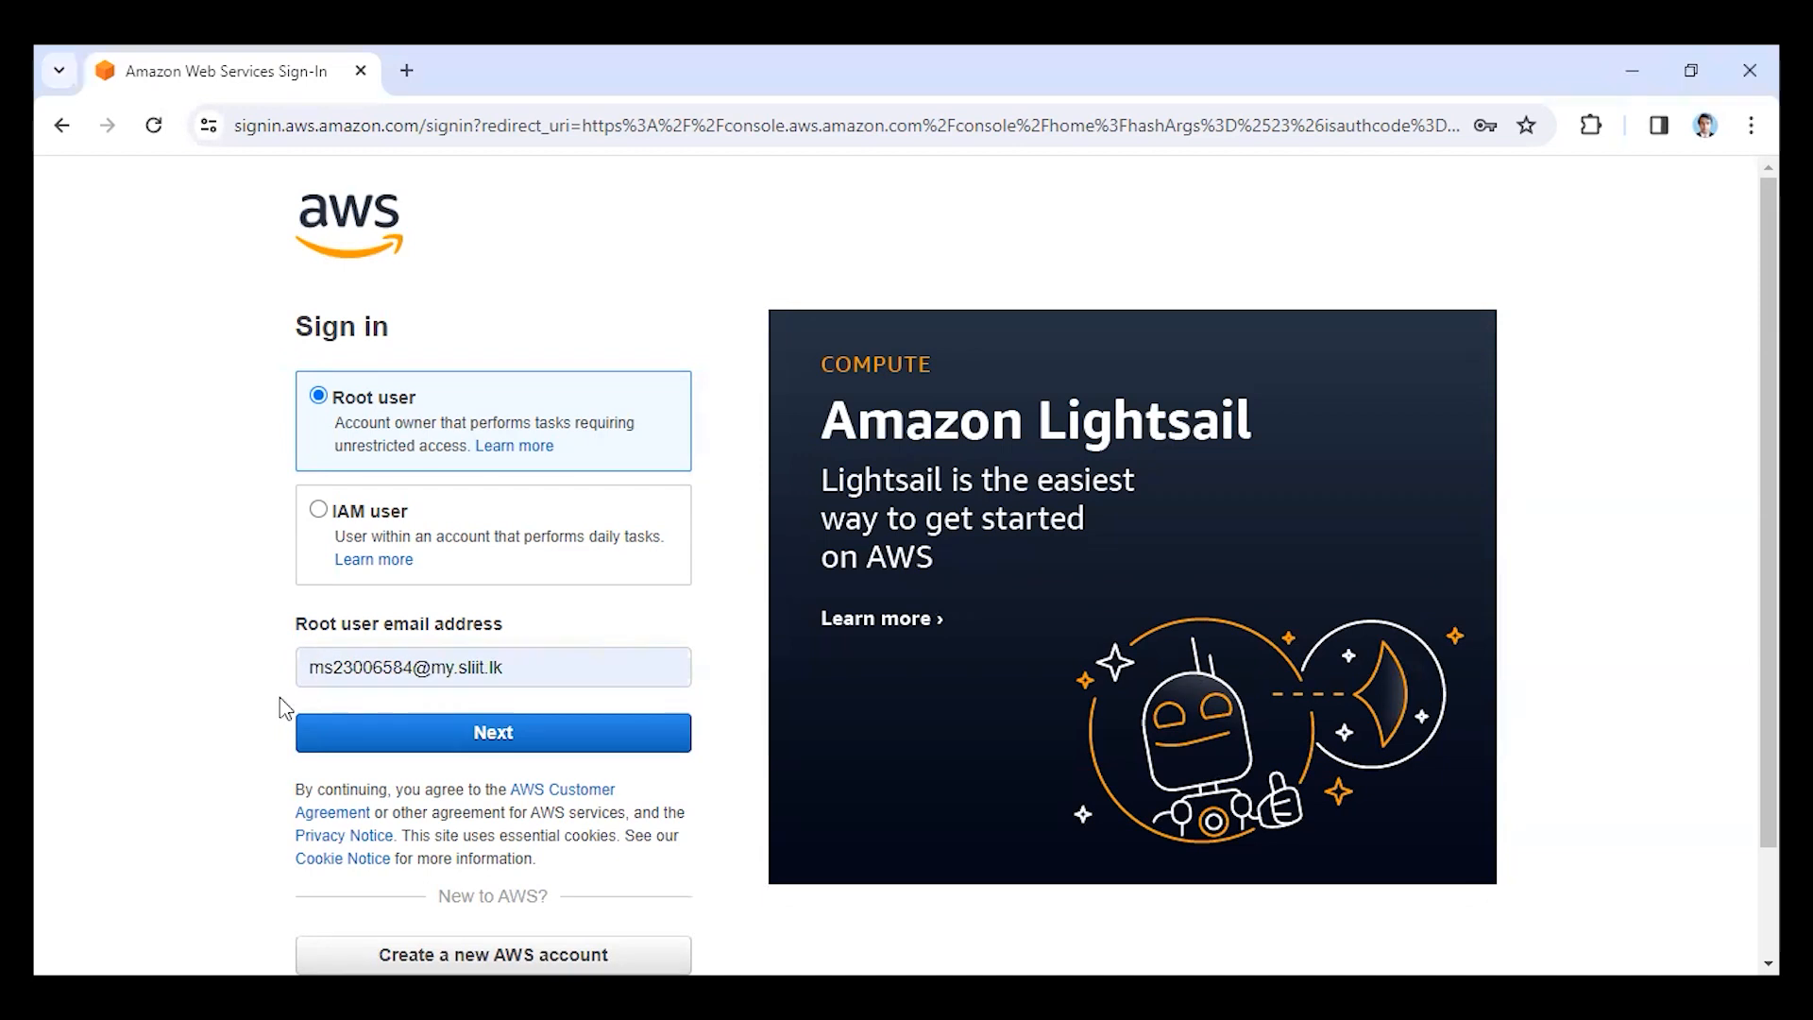
Sign in to AWS as the root user with the account e-mail and the account password.
left_click(510, 744)
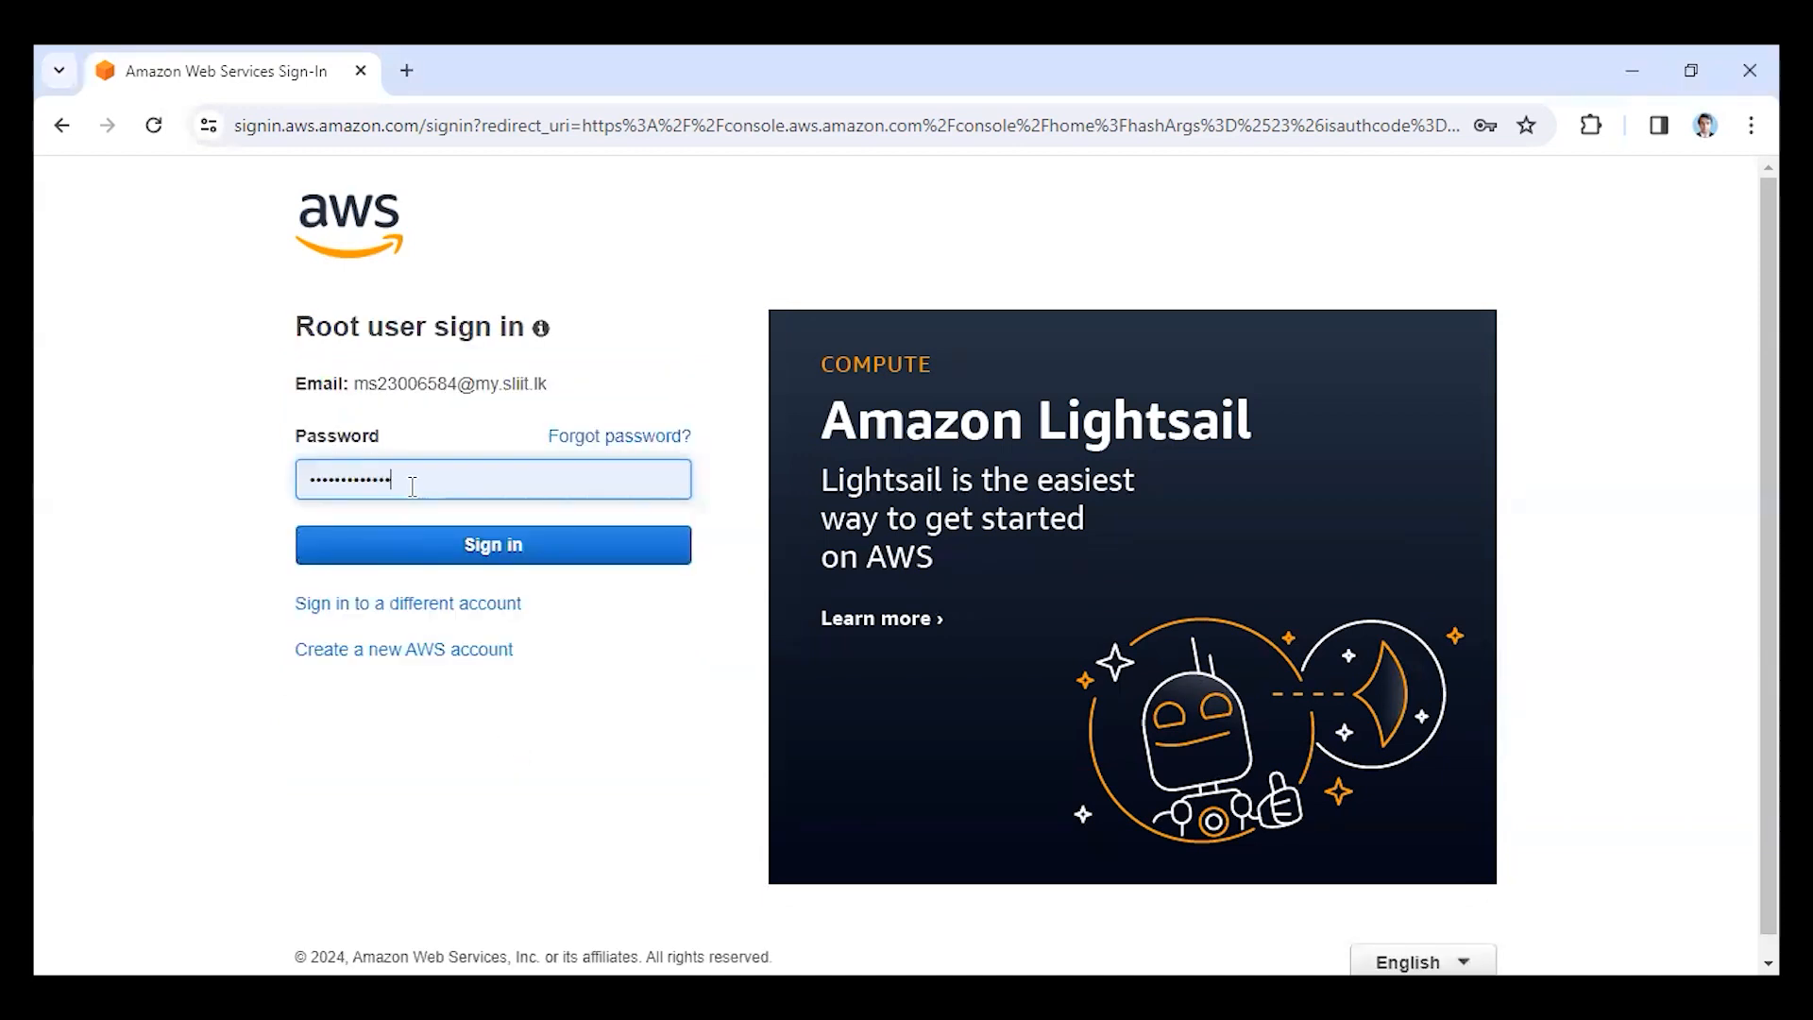
left_click(475, 548)
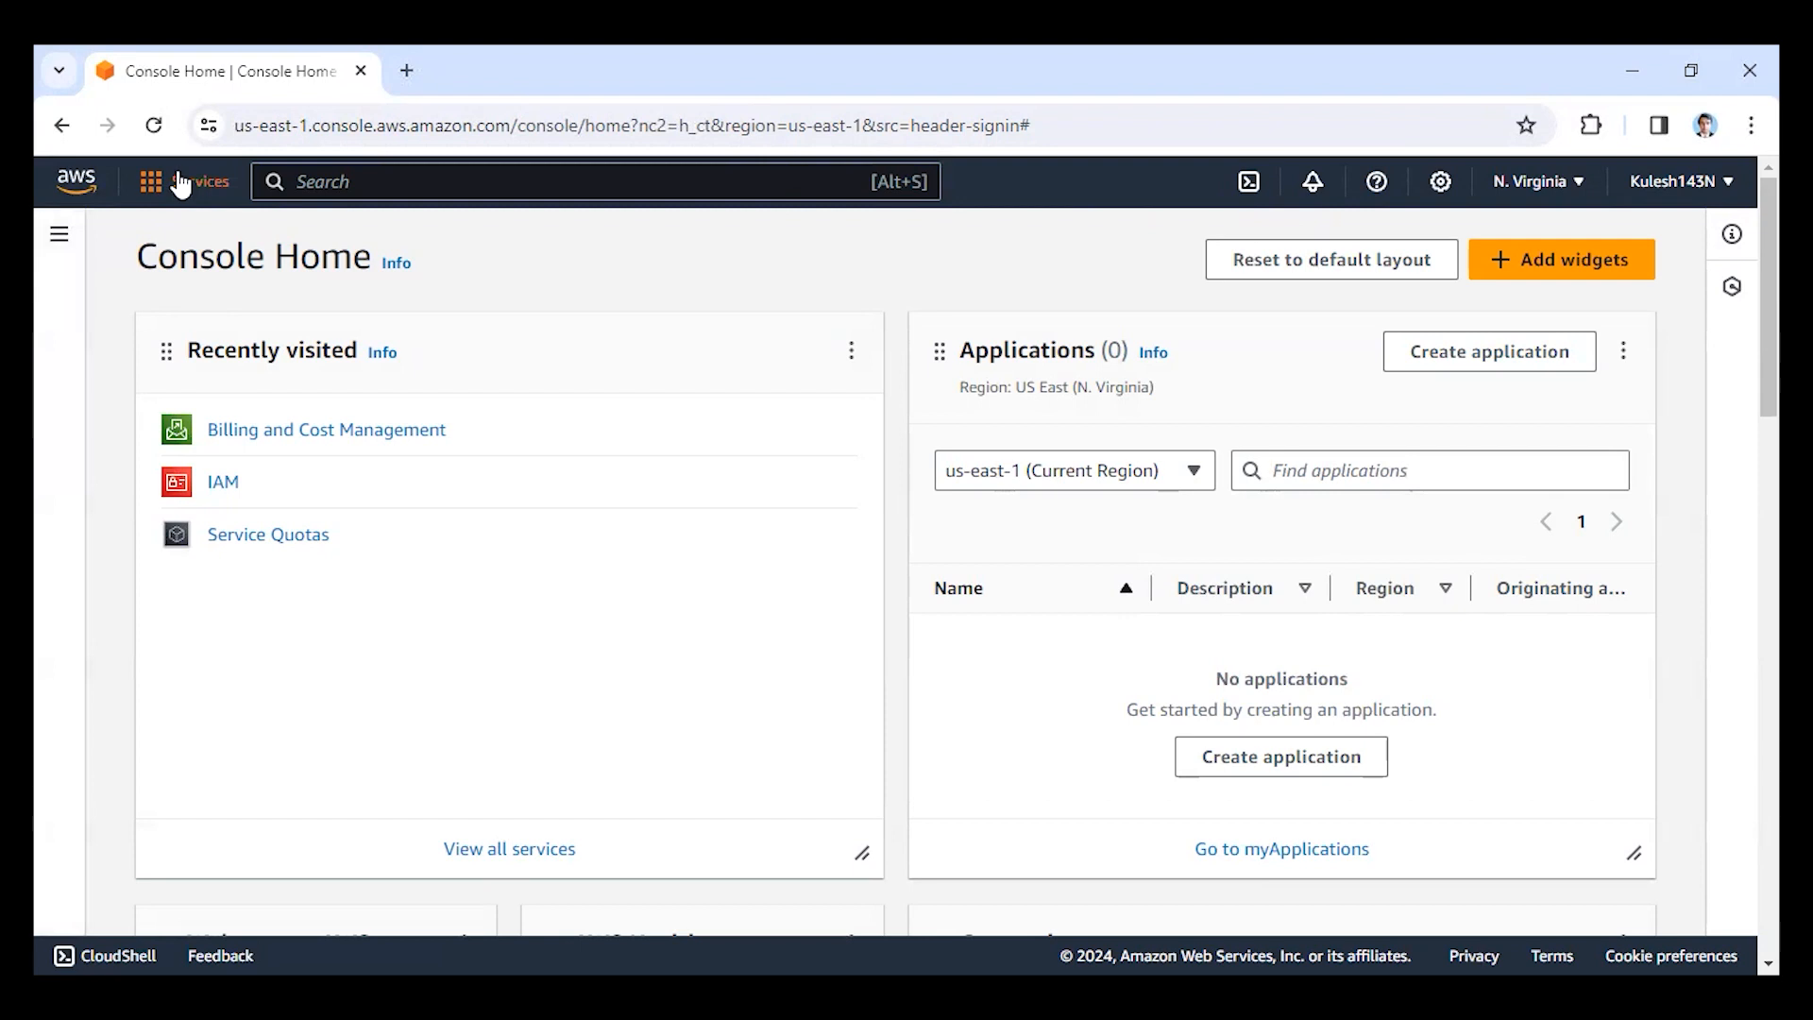
left_click(303, 179)
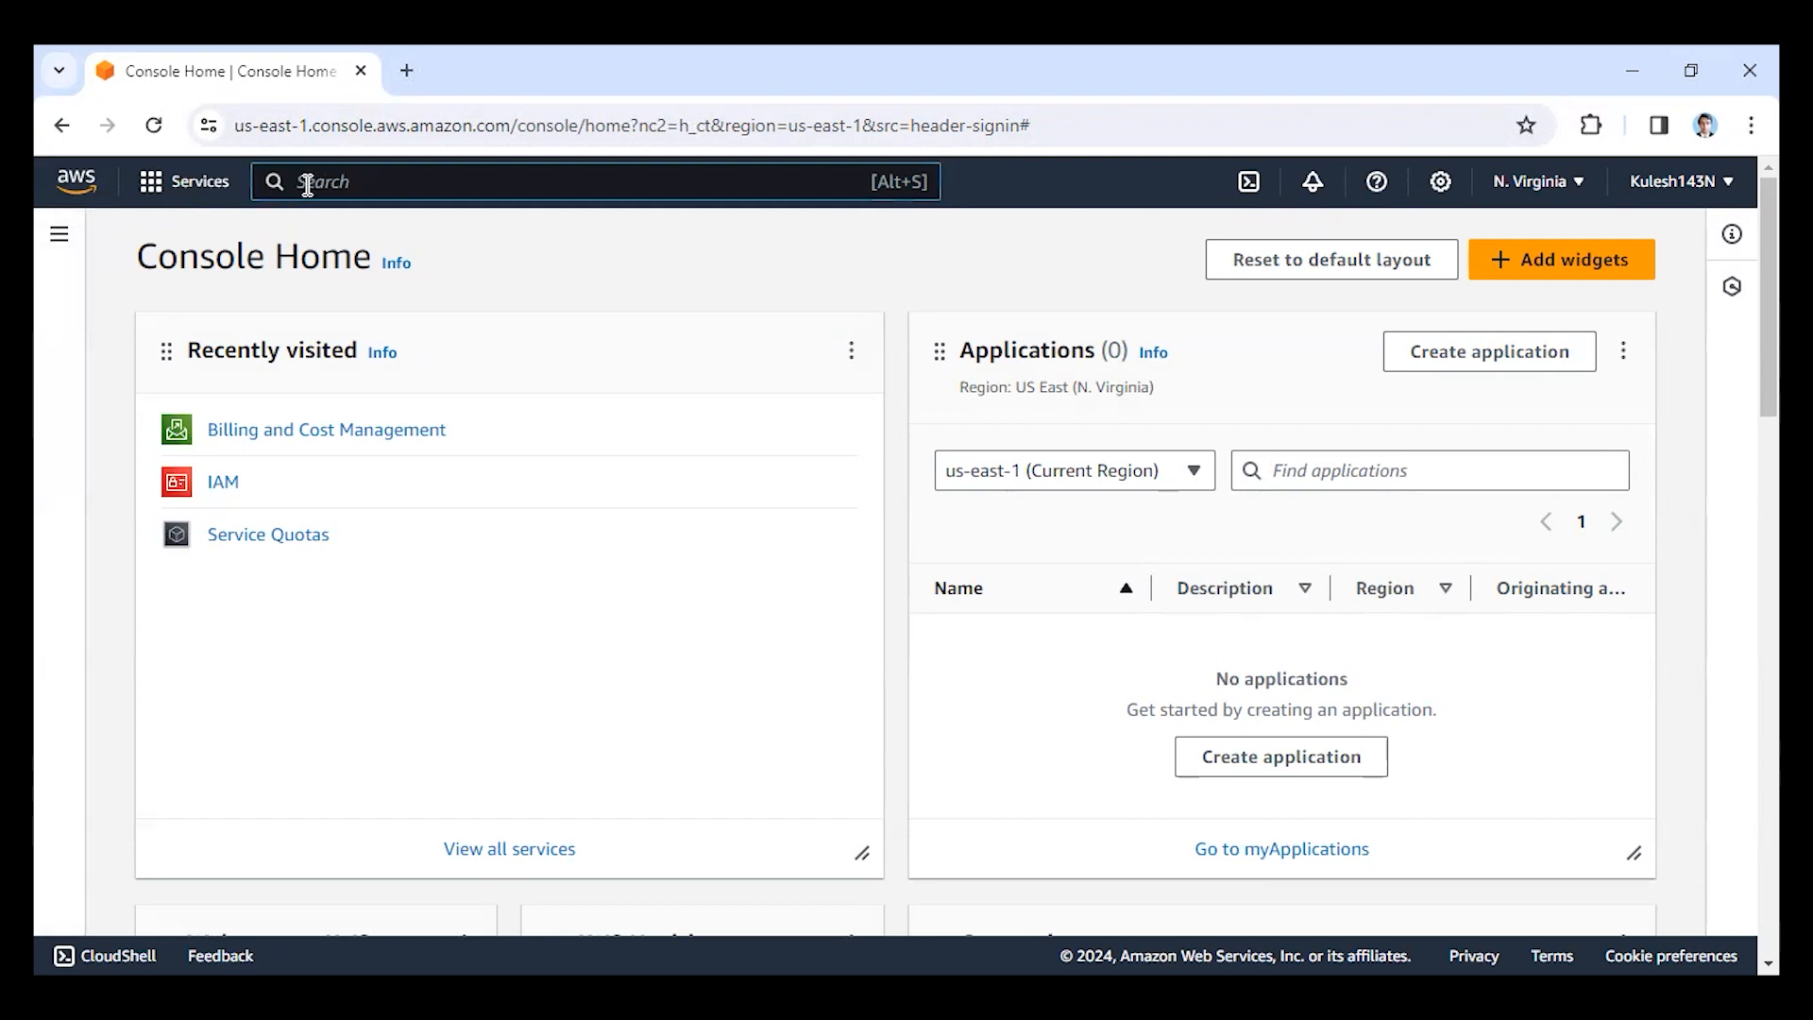
left_click(189, 185)
left_click(345, 185)
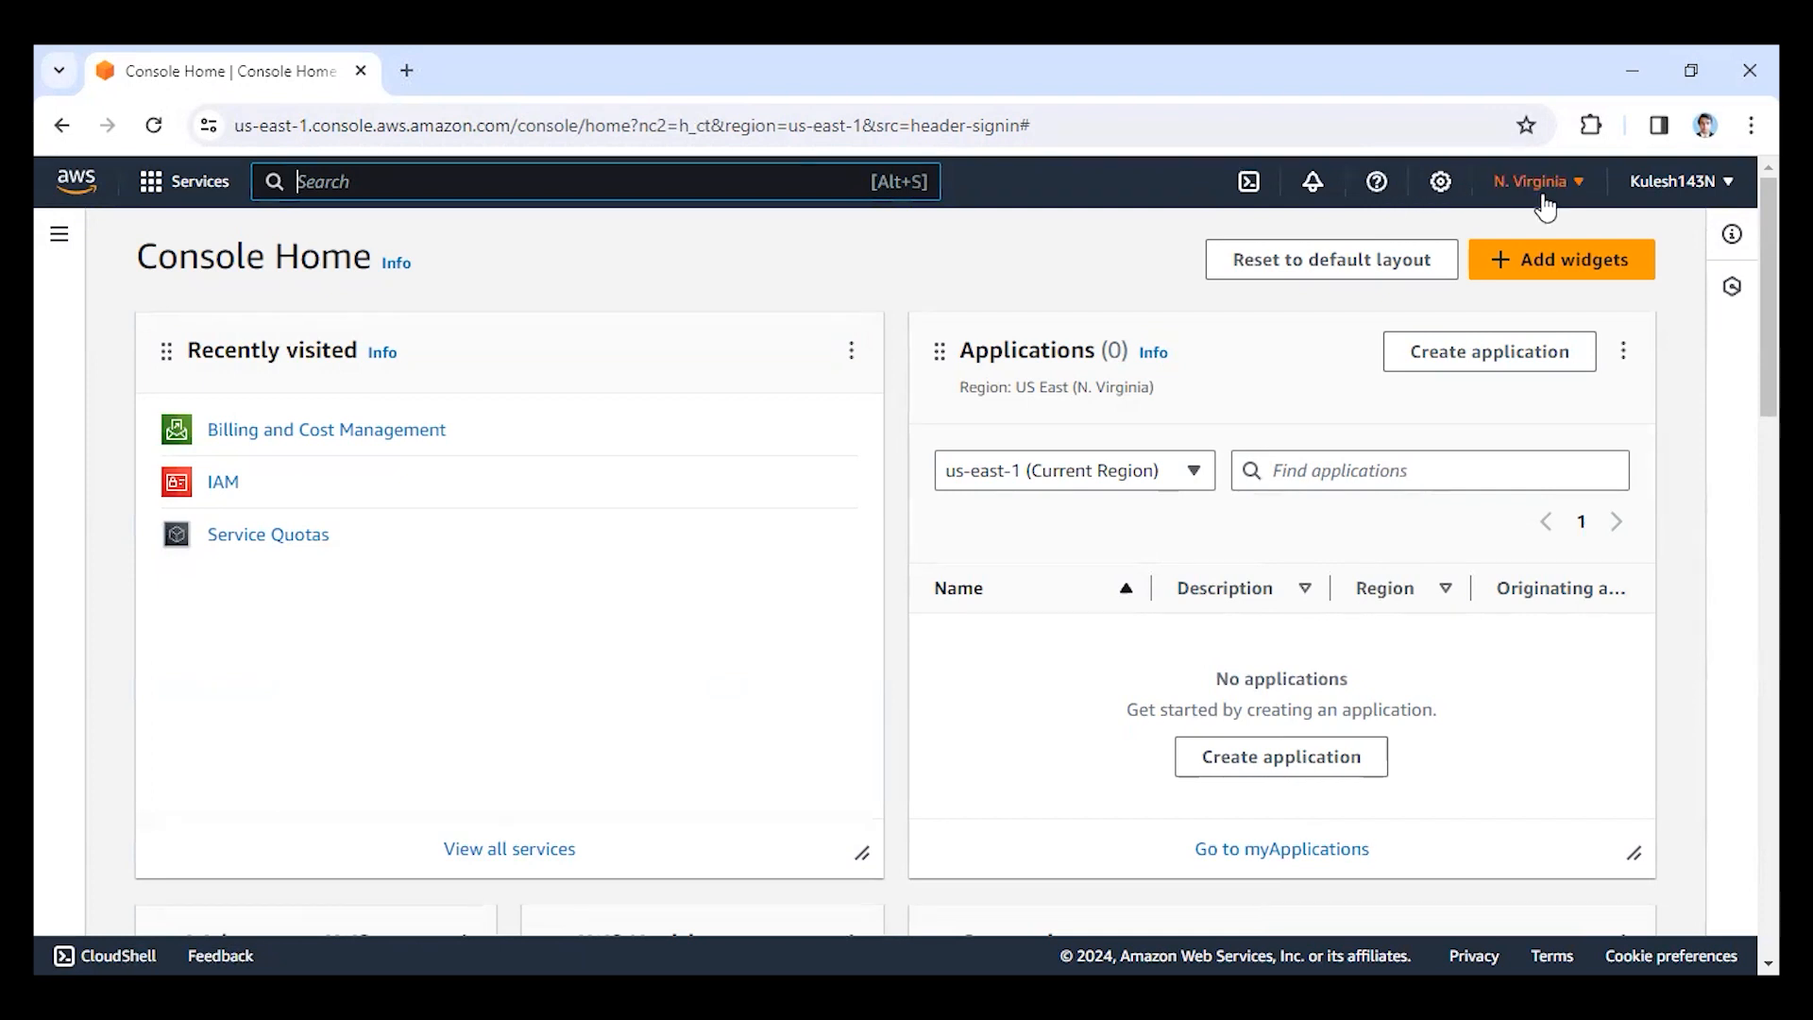
left_click(1542, 196)
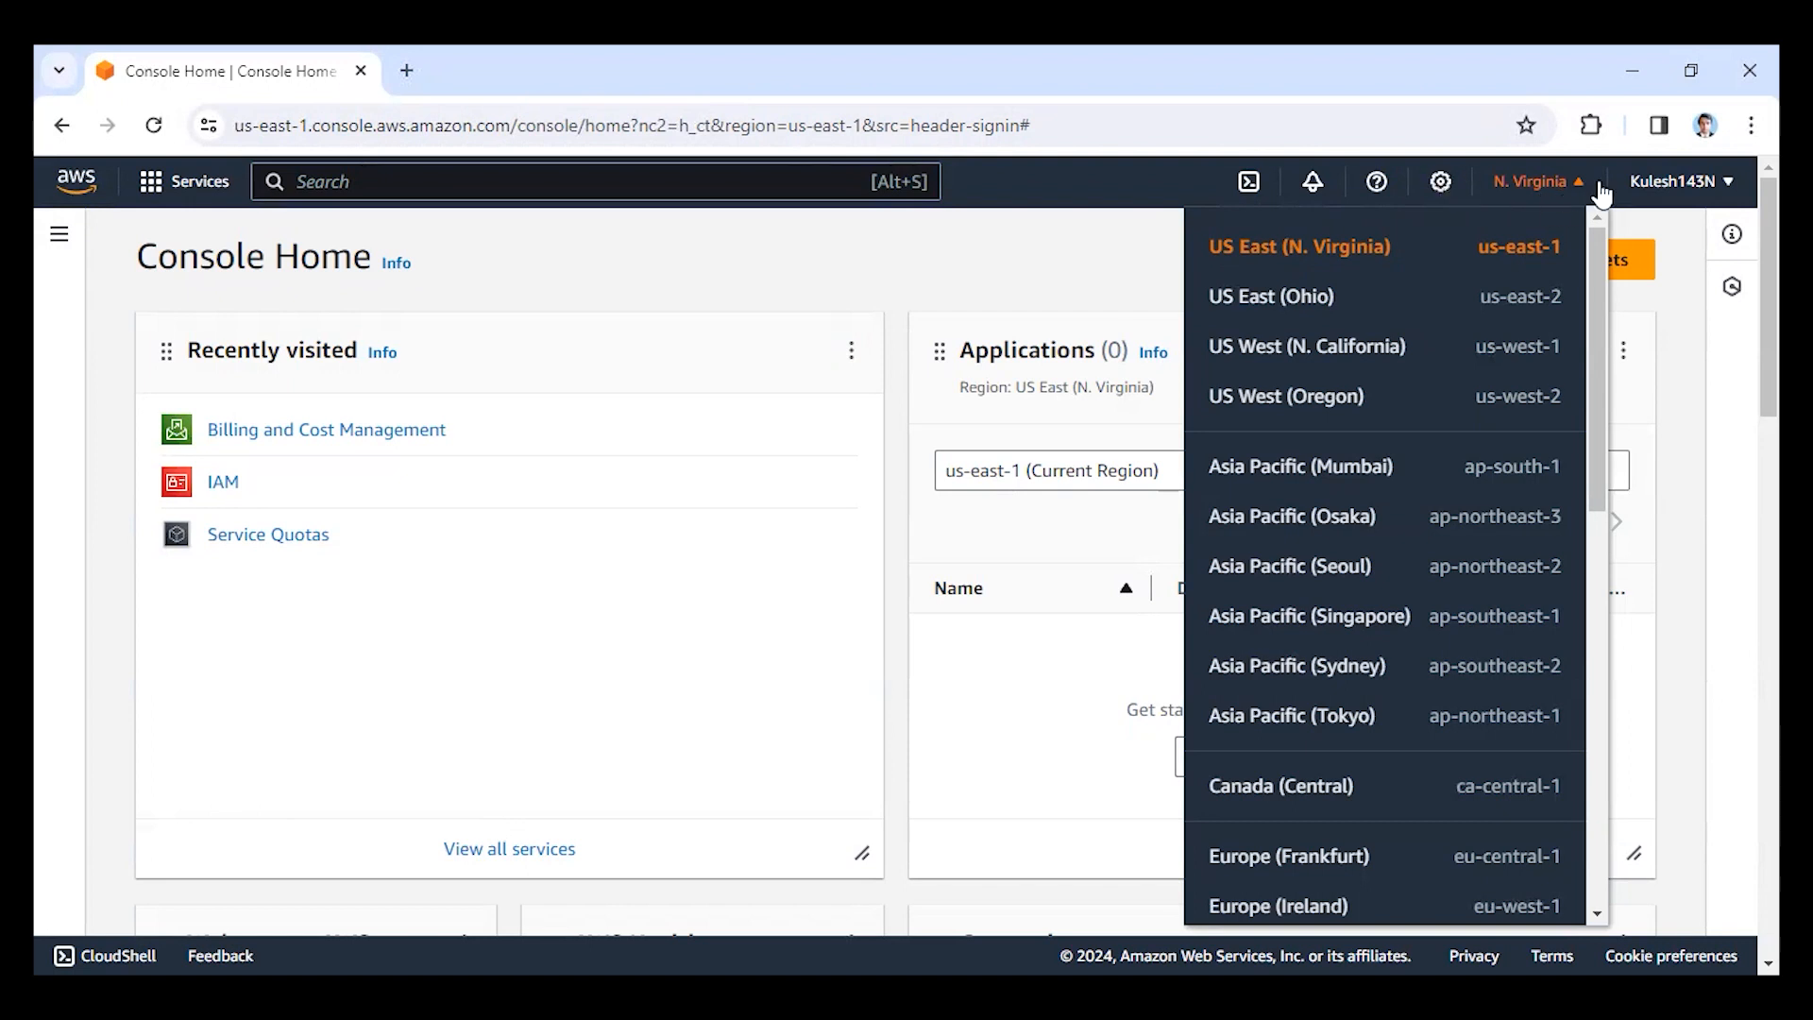
Open the Bills page of Billing and Cost Management for the signed-in account.
left_click(1651, 186)
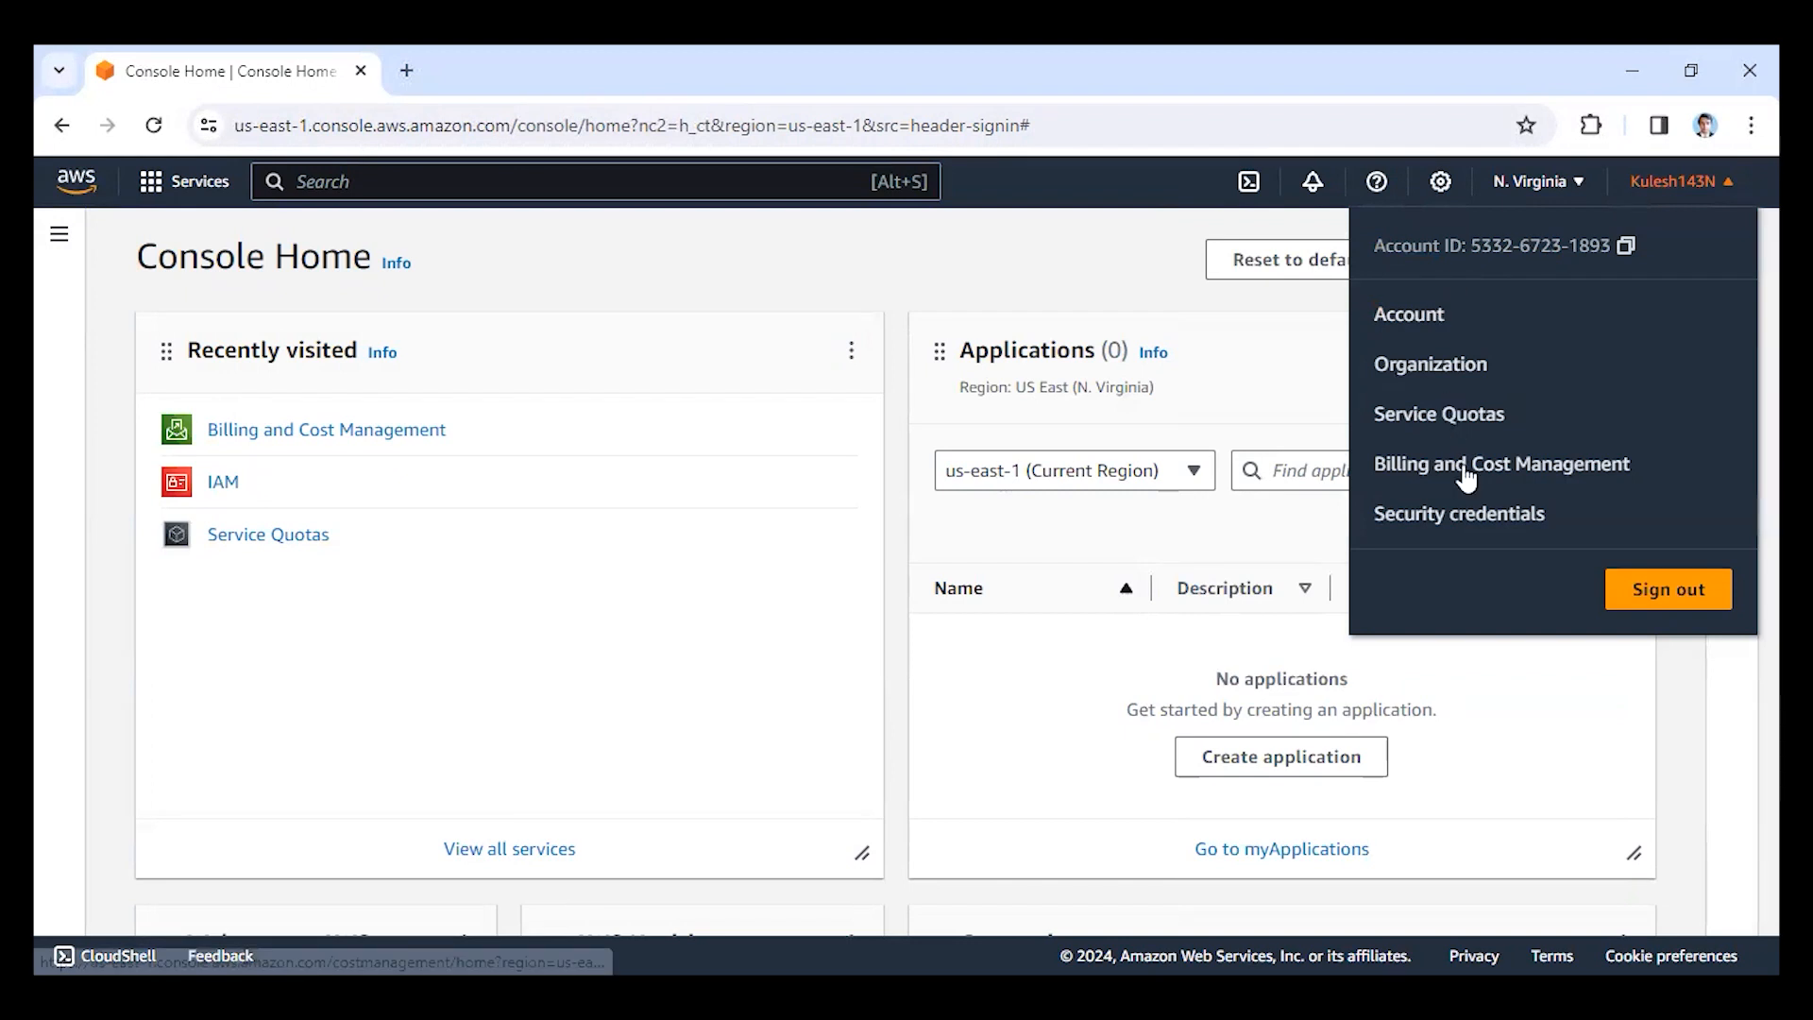
left_click(1544, 467)
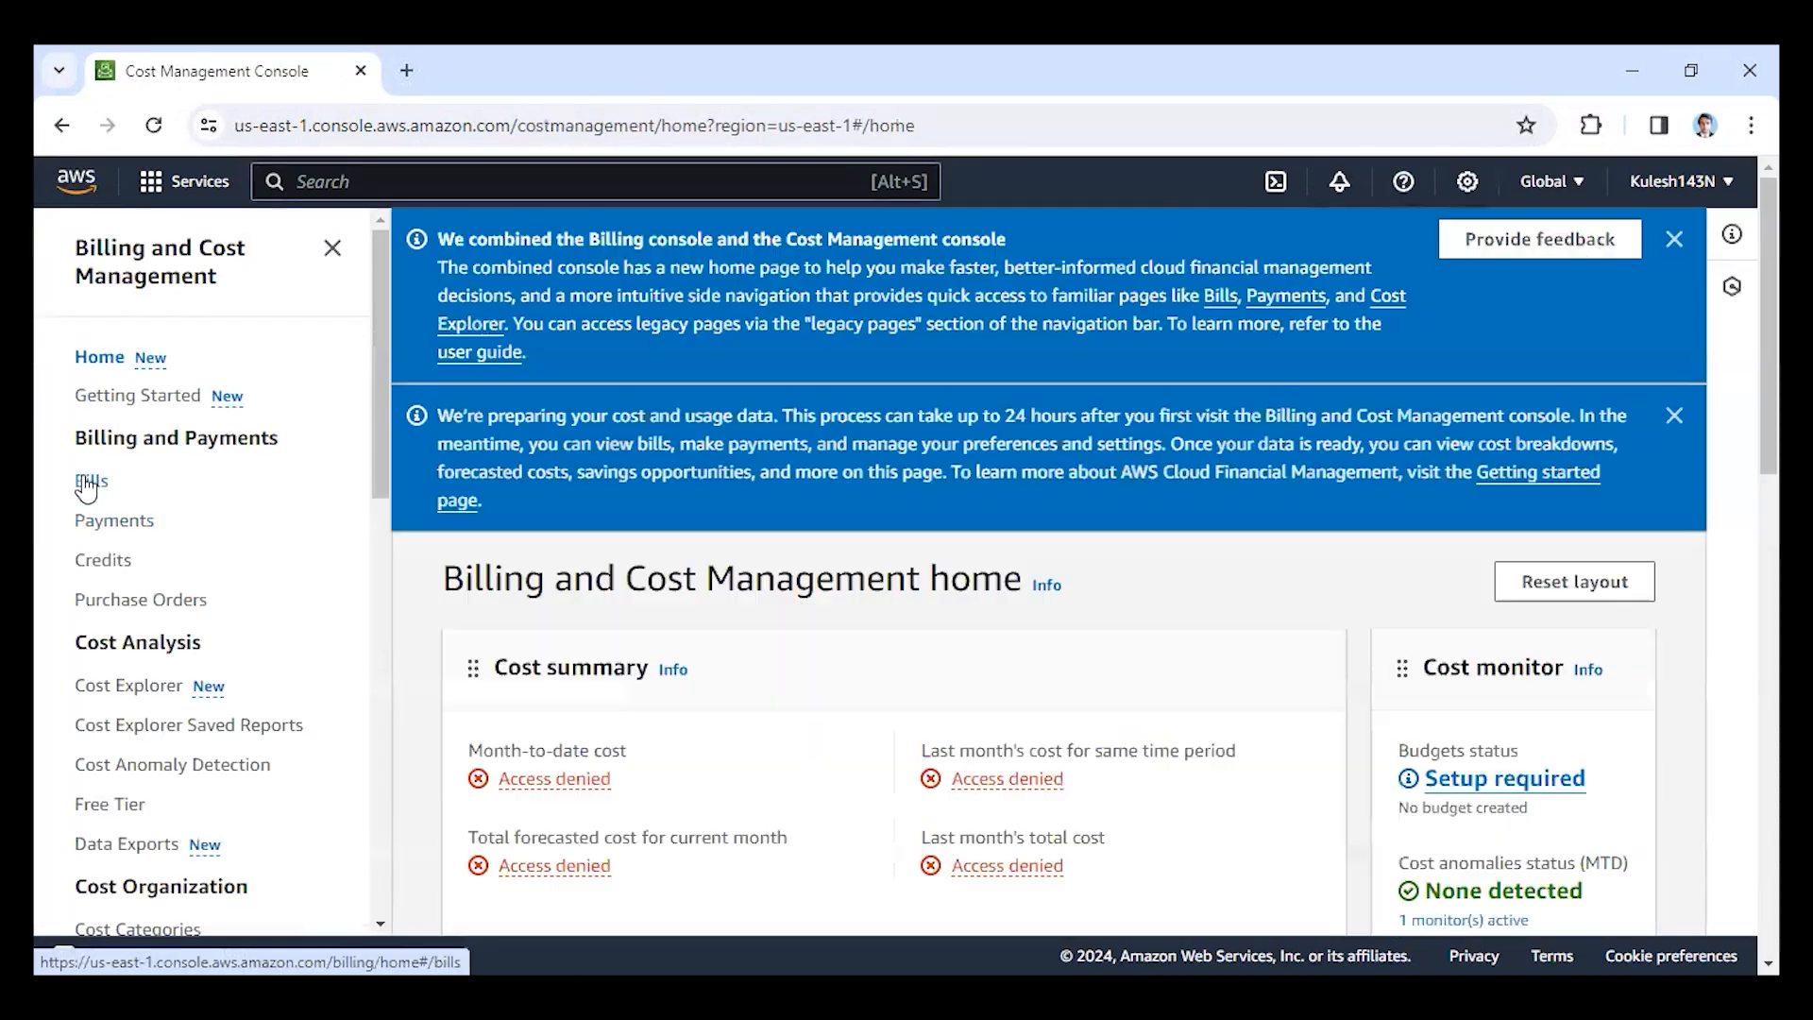
left_click(87, 484)
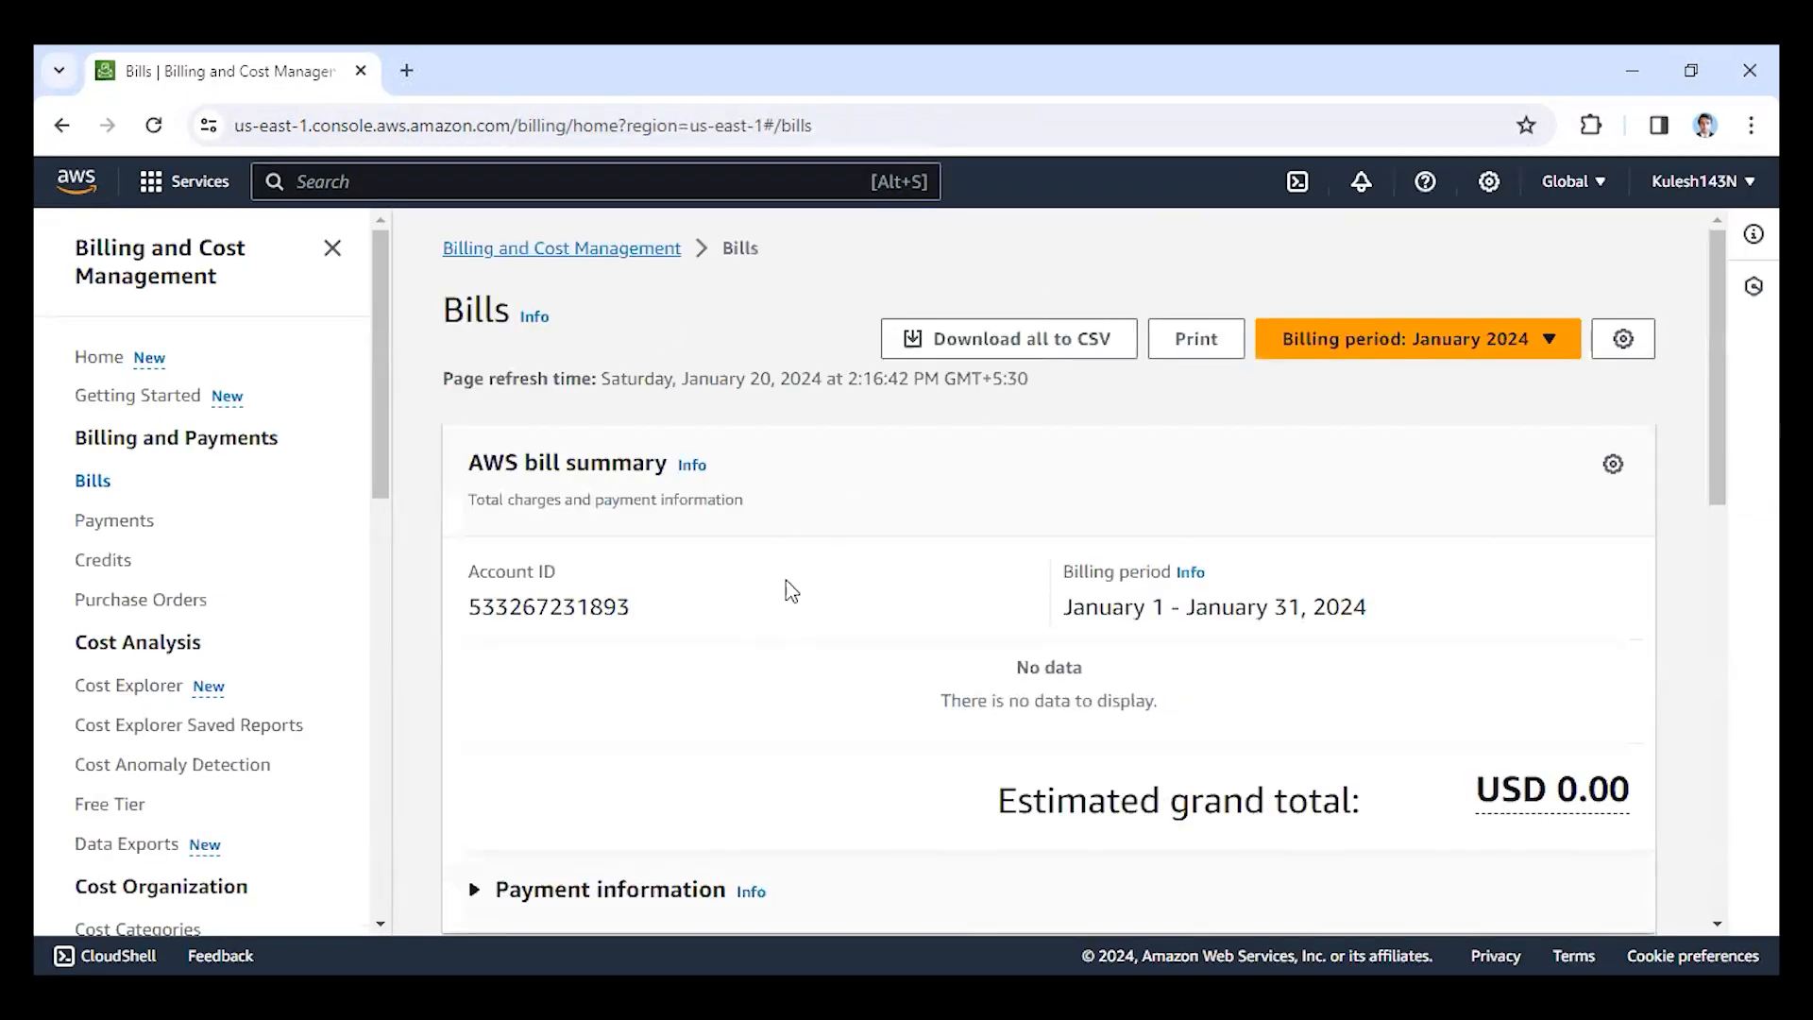
Examine the January 2024 bill summary, the highest cost by service provider and the charges by account.
scroll(700, 539, "down", 8)
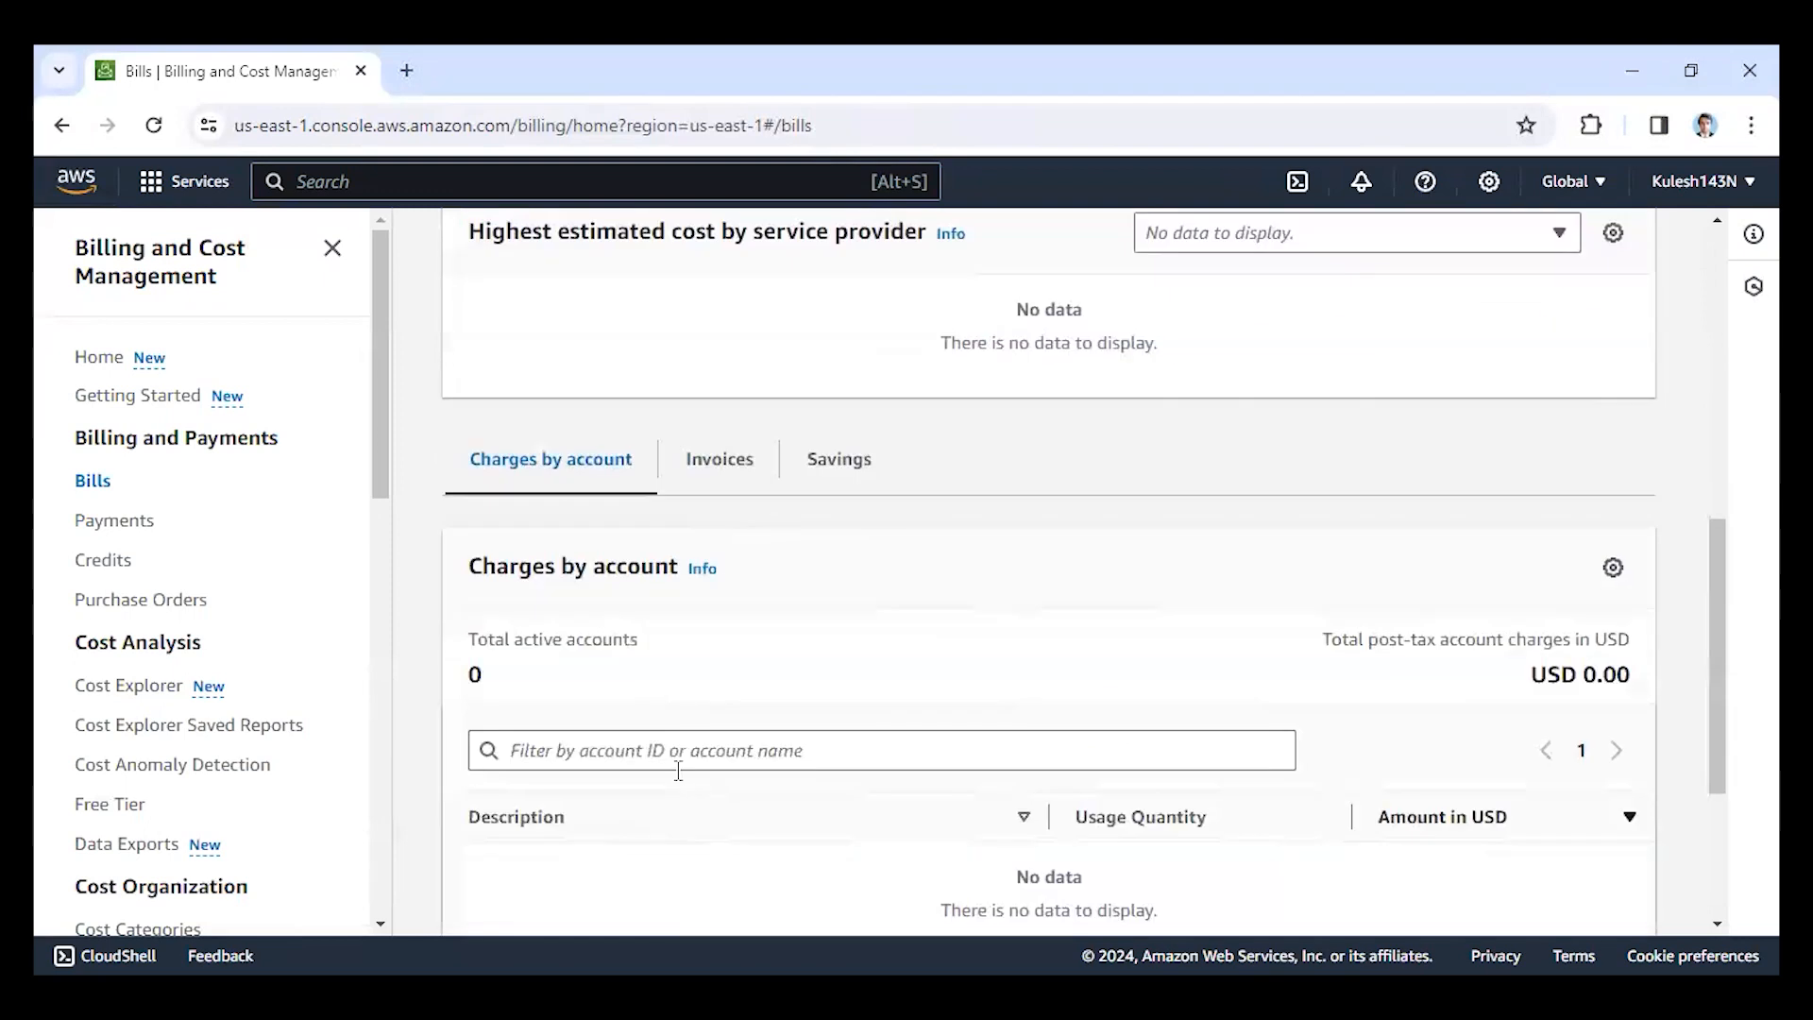
scroll(678, 772, "down", 3)
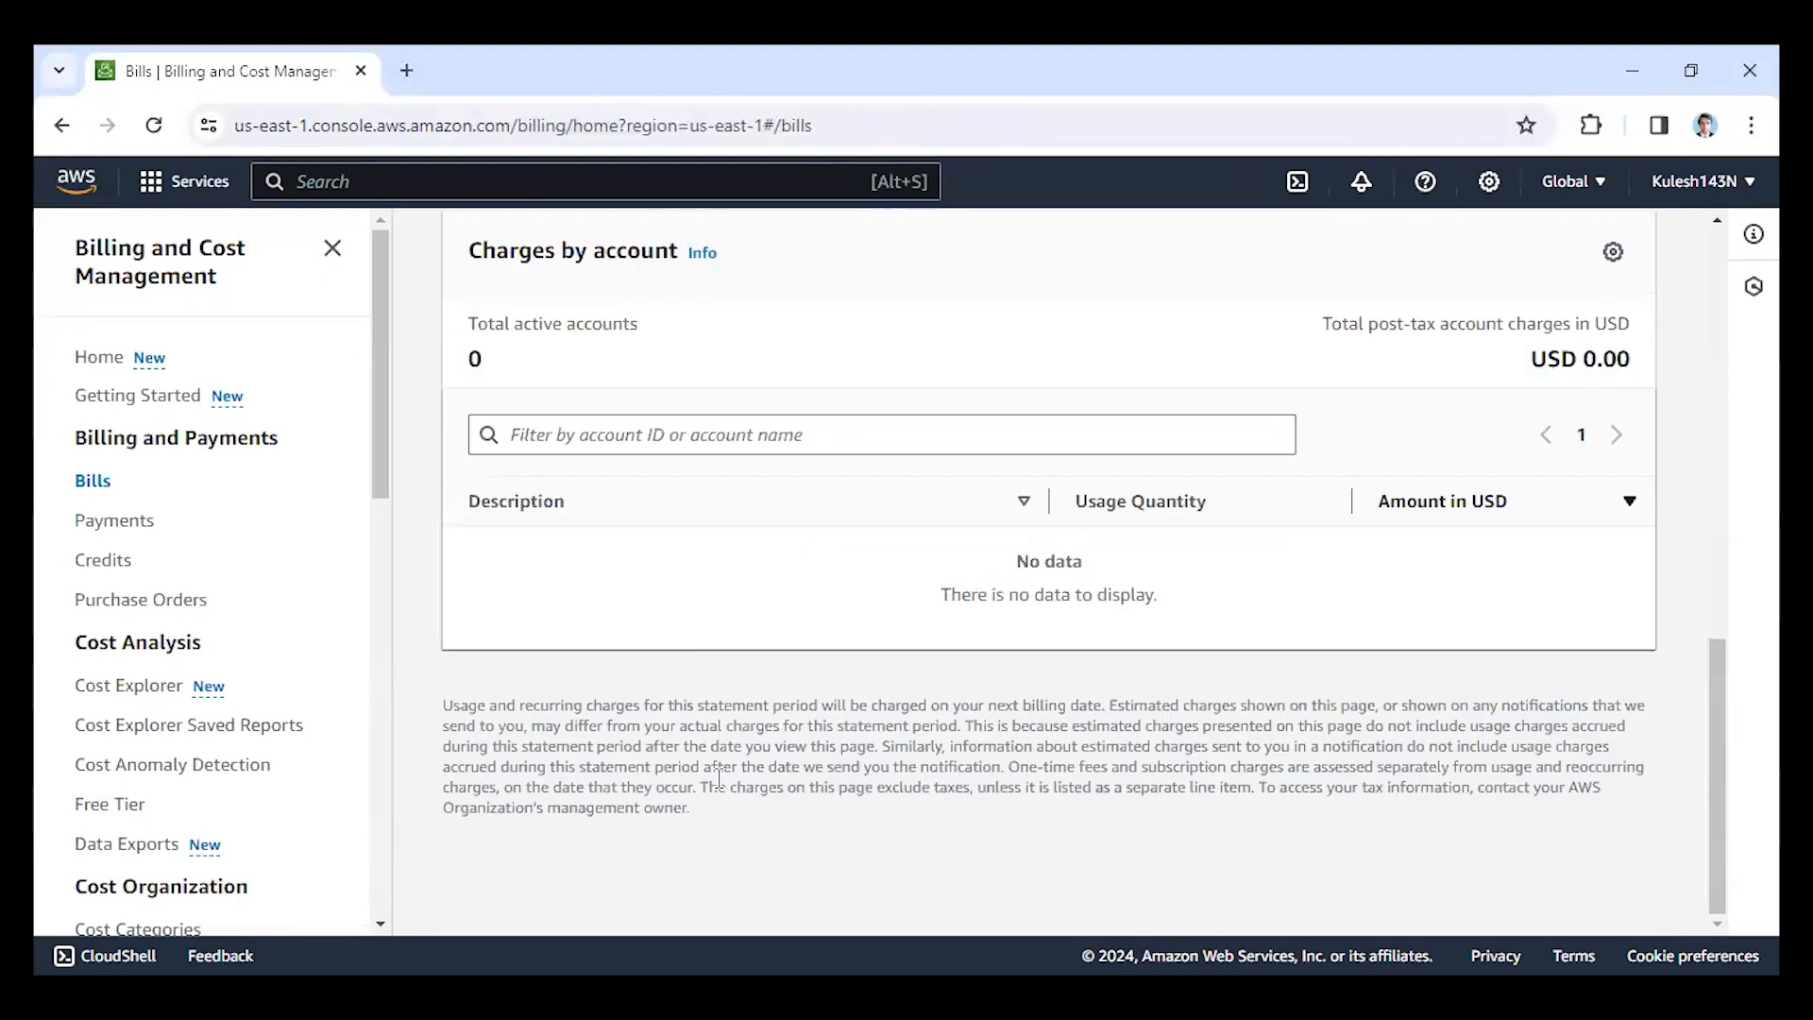
scroll(720, 770, "up", 11)
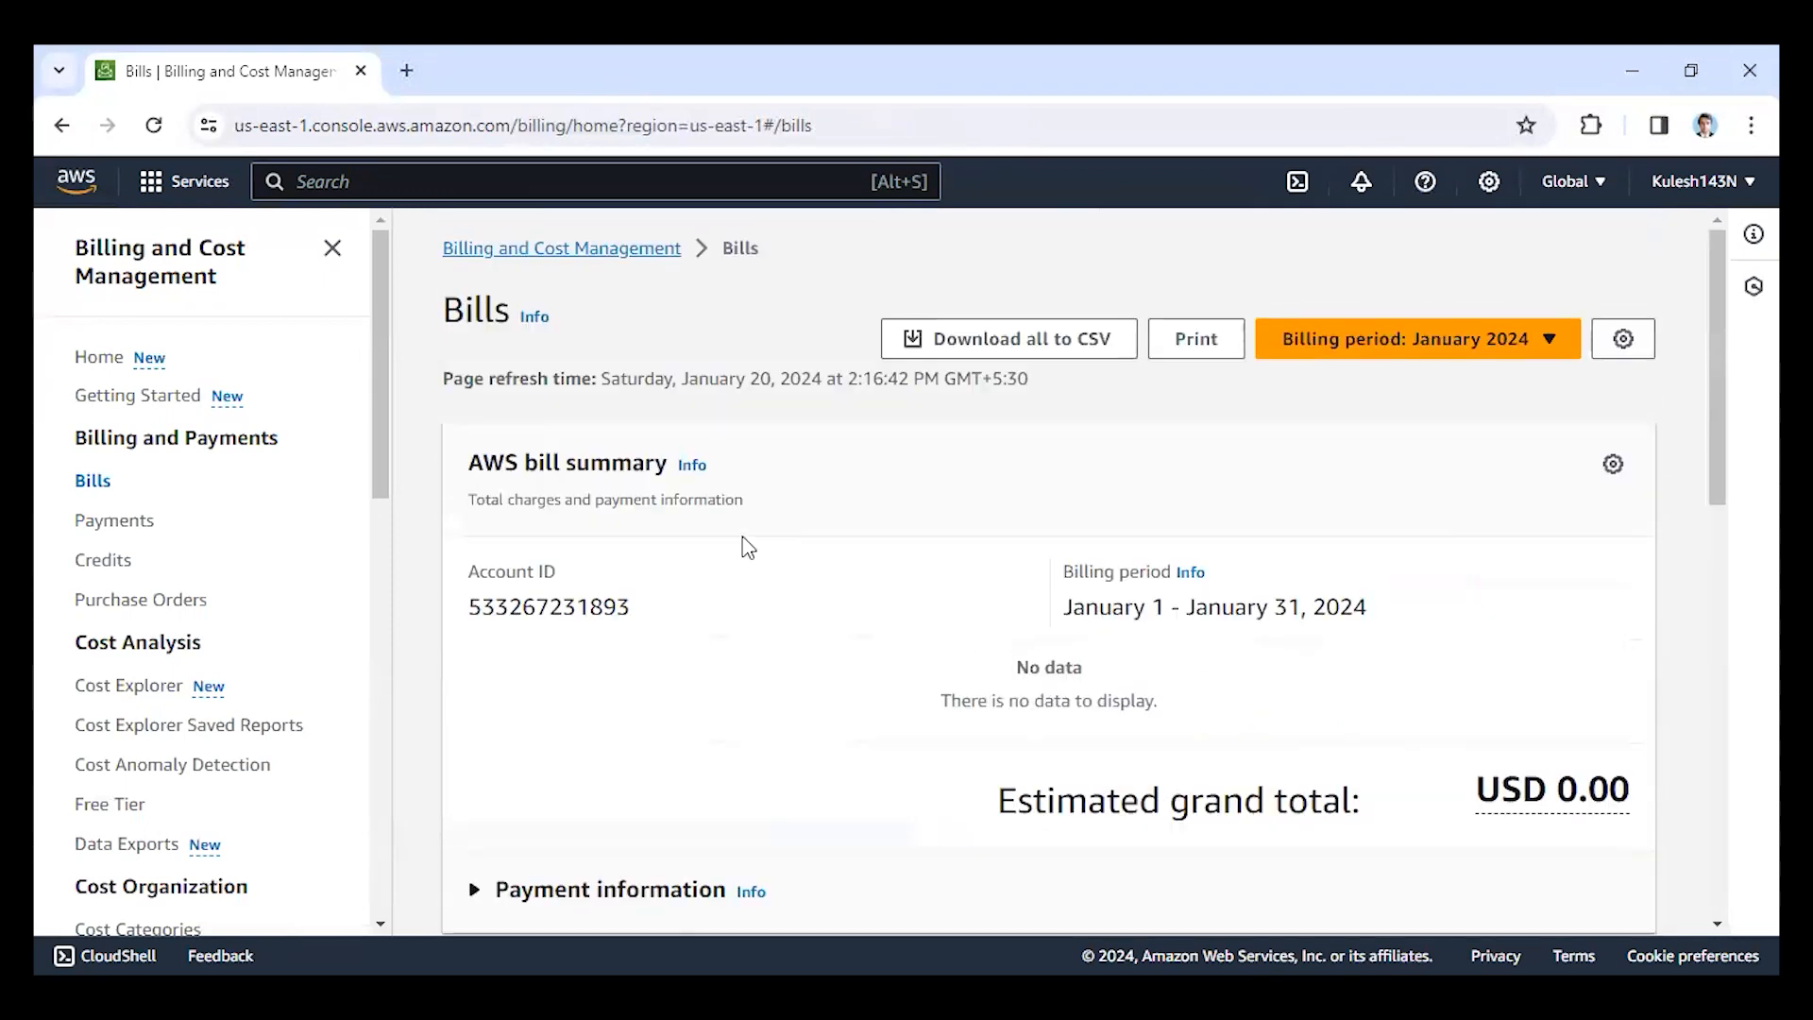
scroll(731, 539, "down", 3)
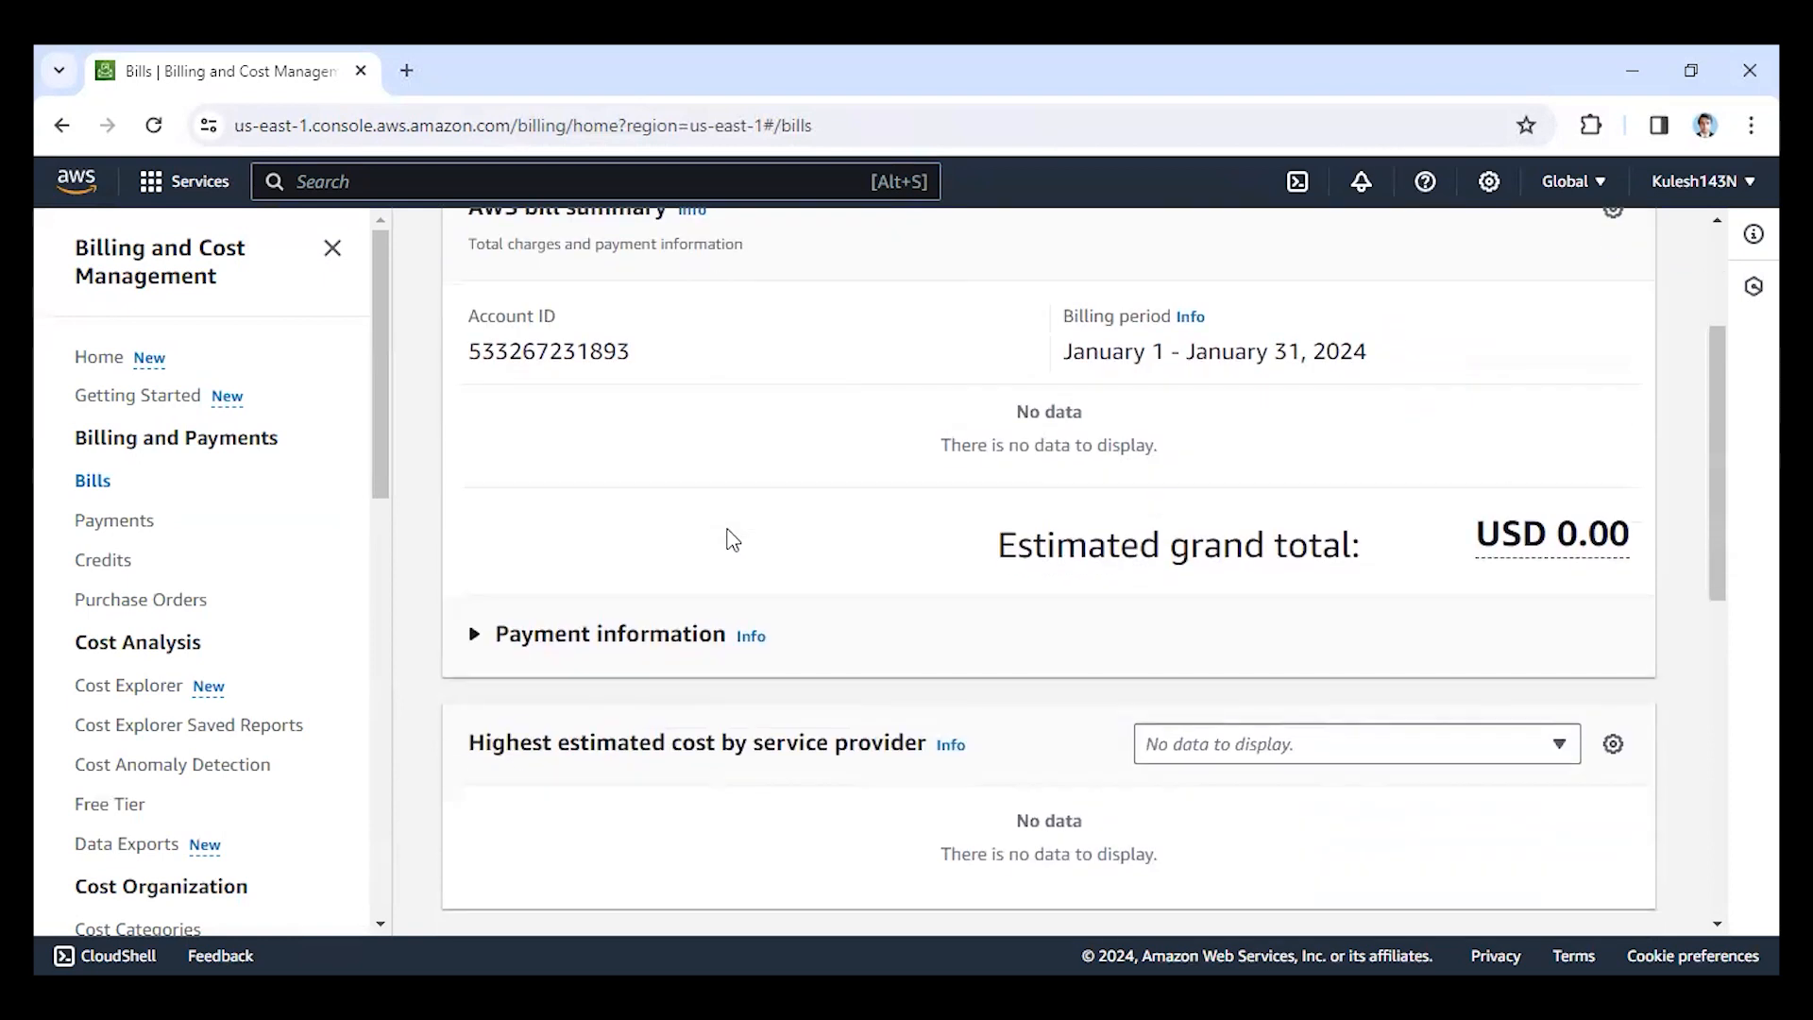
scroll(733, 541, "down", 3)
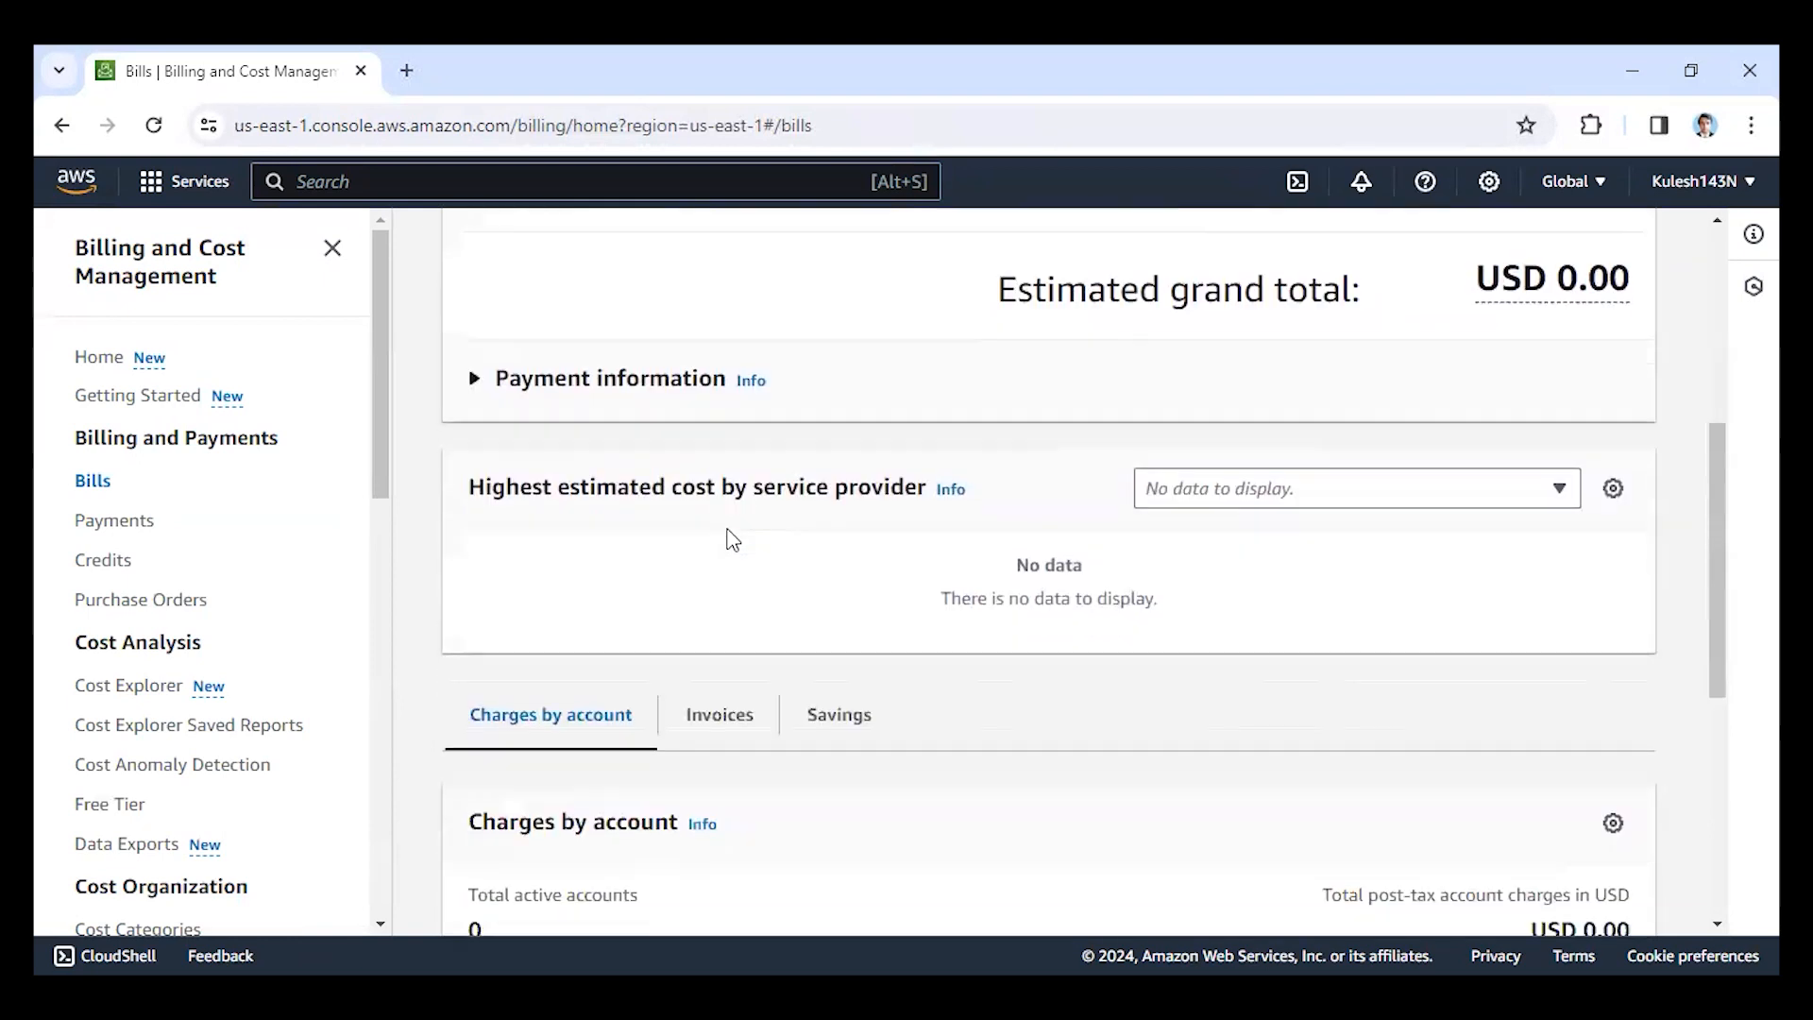
scroll(775, 643, "down", 6)
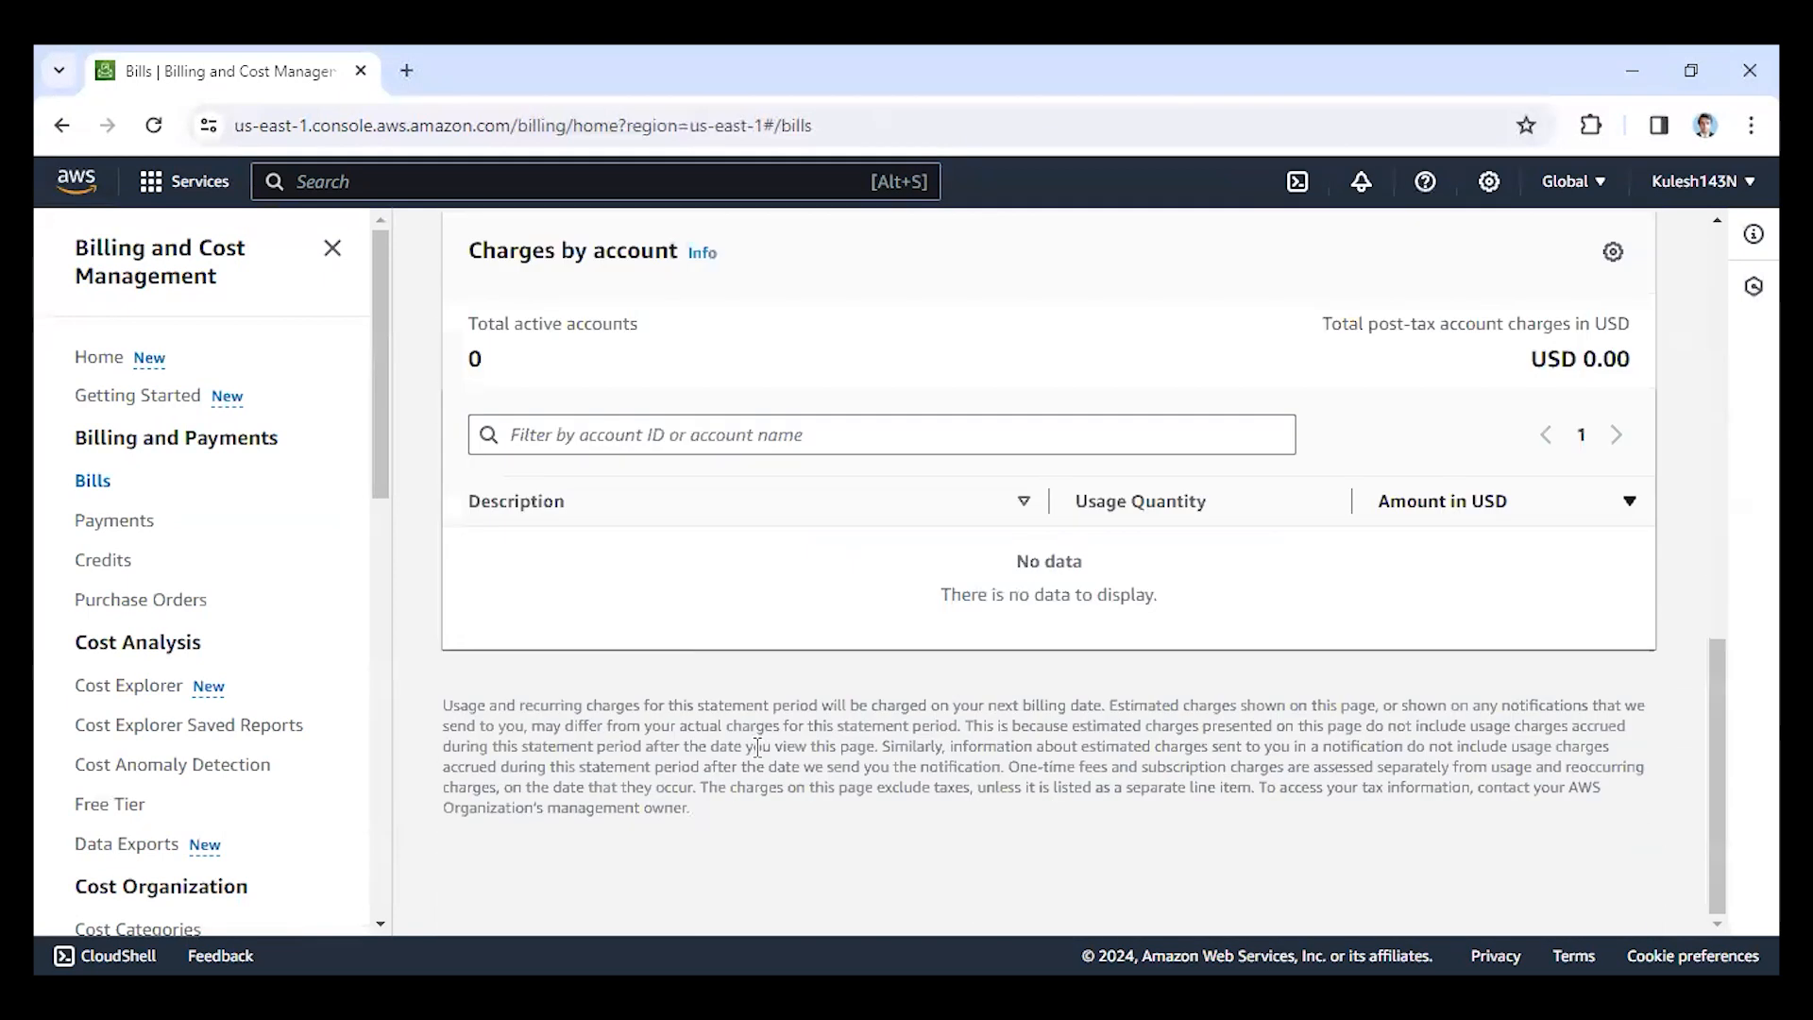
scroll(759, 747, "up", 4)
scroll(610, 687, "up", 2)
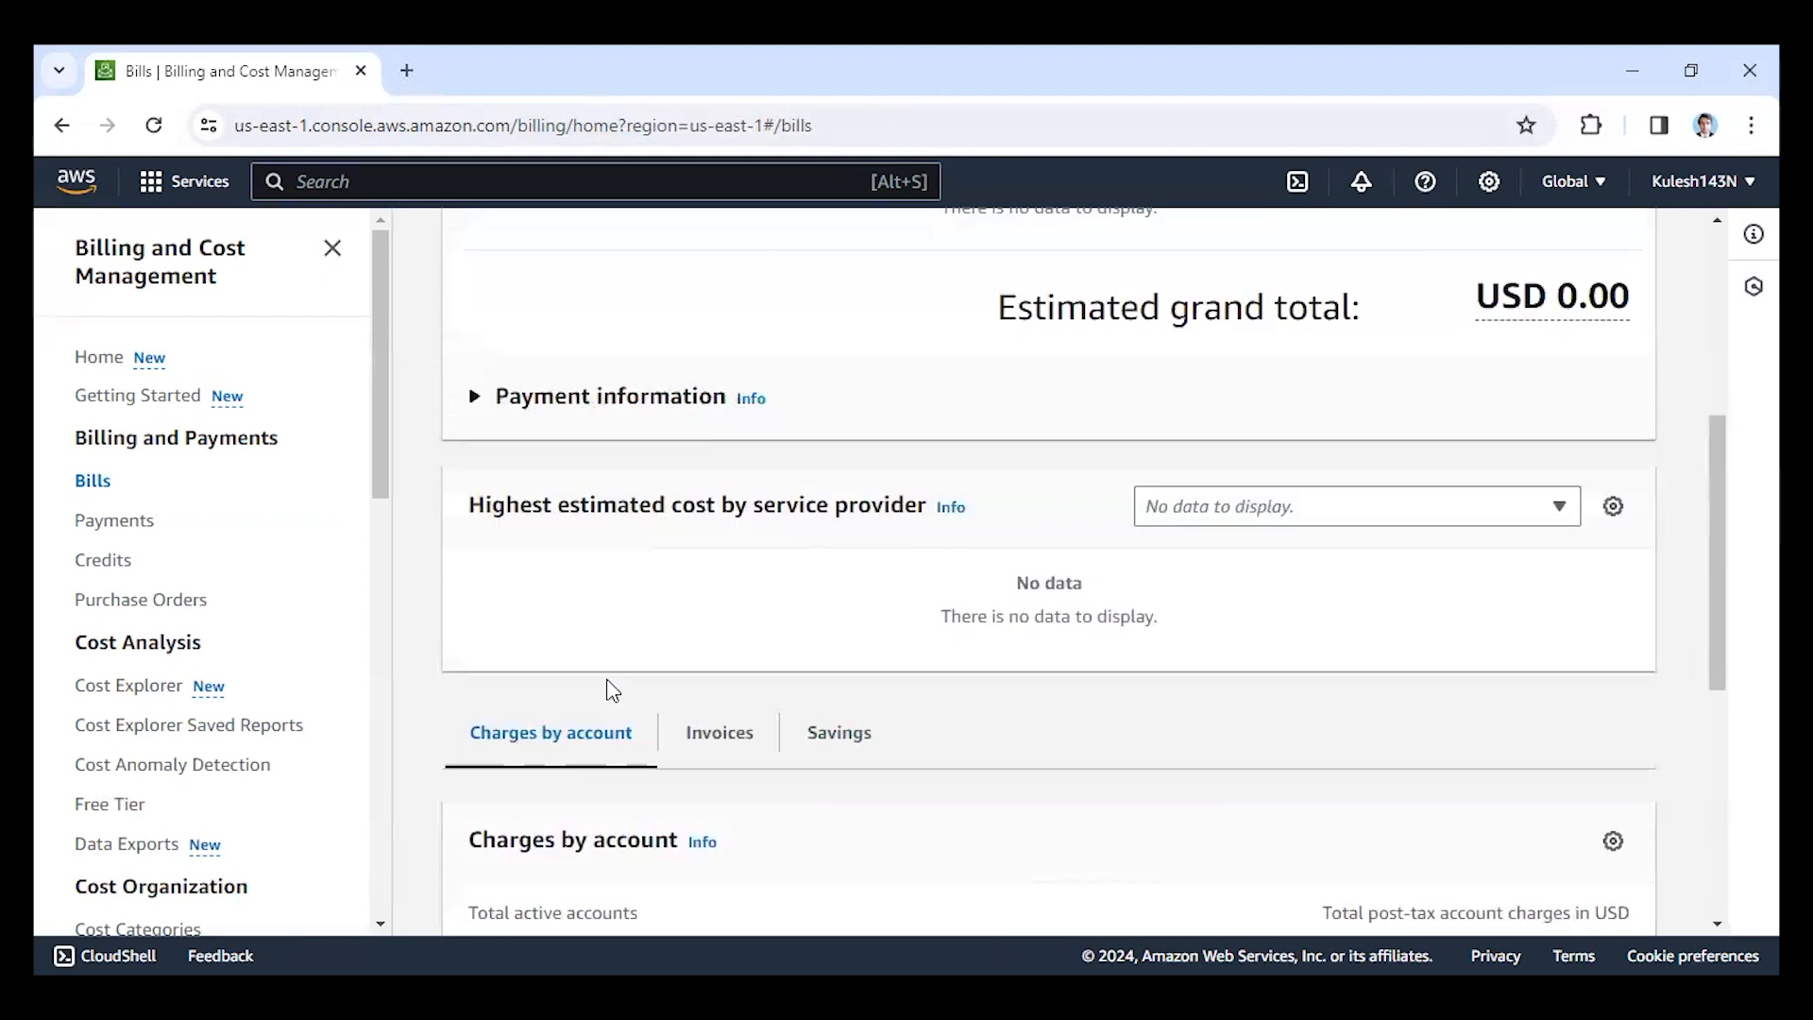
scroll(609, 687, "up", 5)
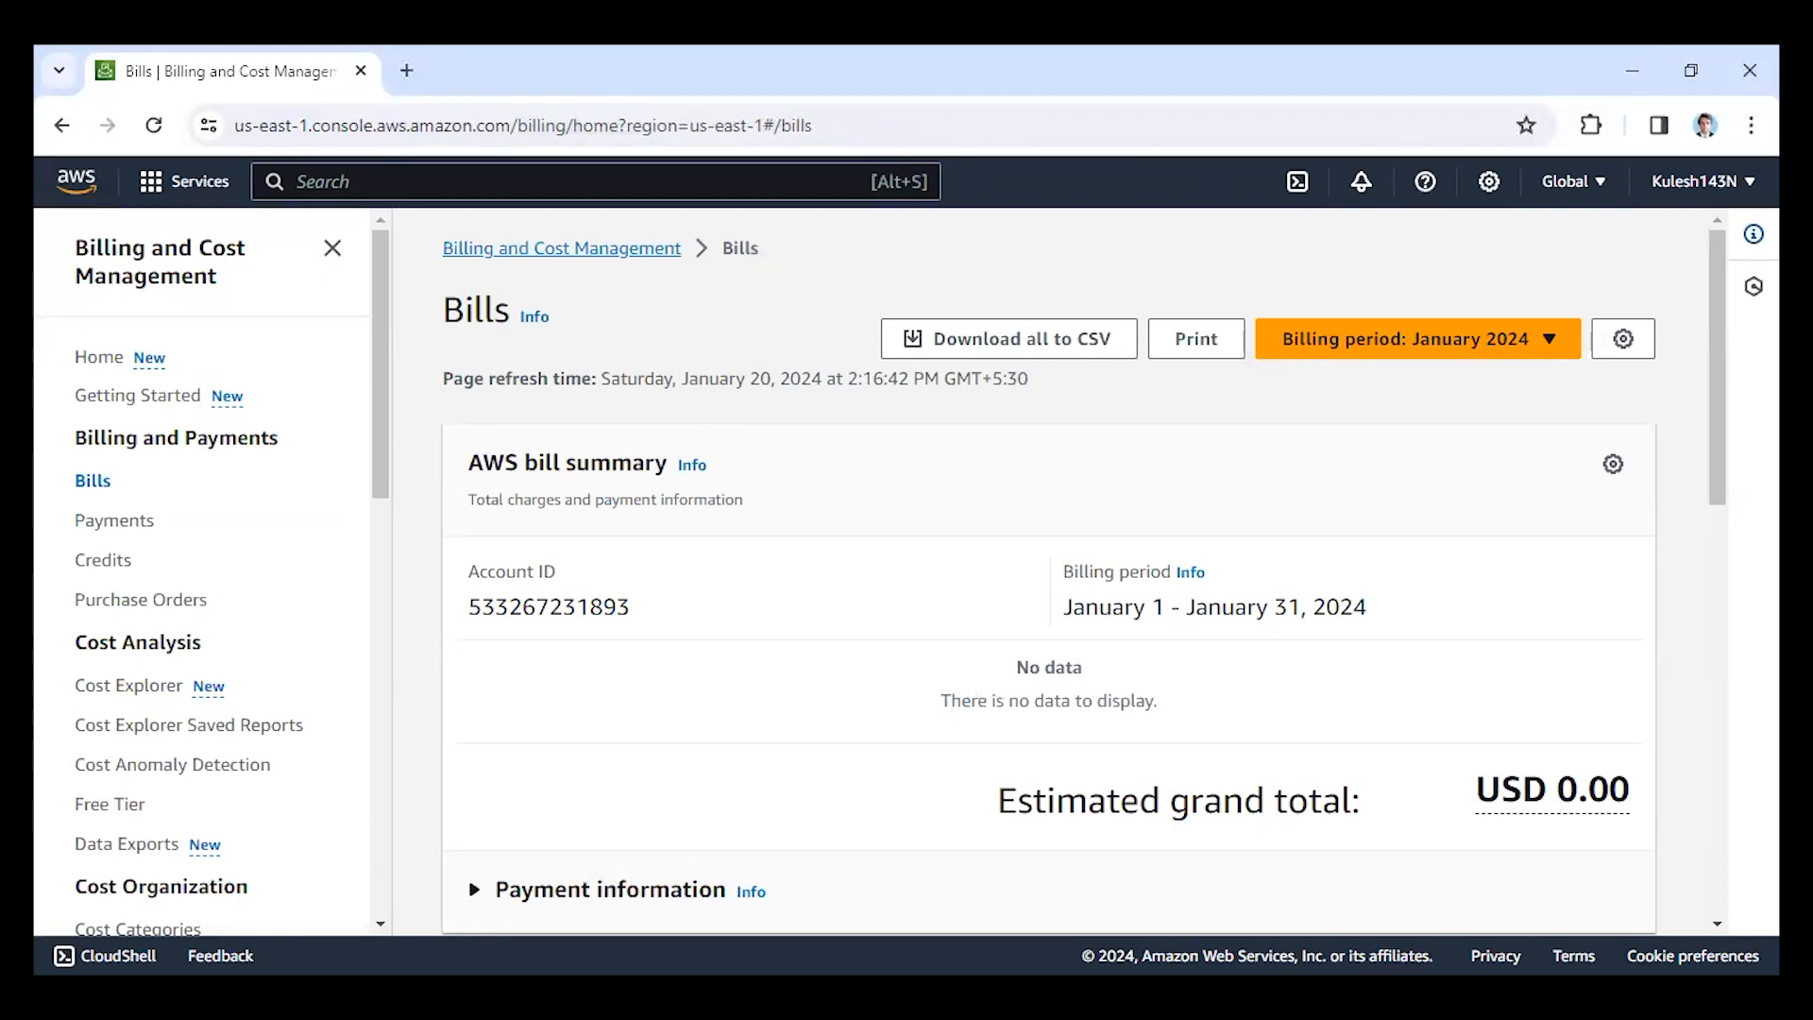
scroll(1061, 627, "down", 4)
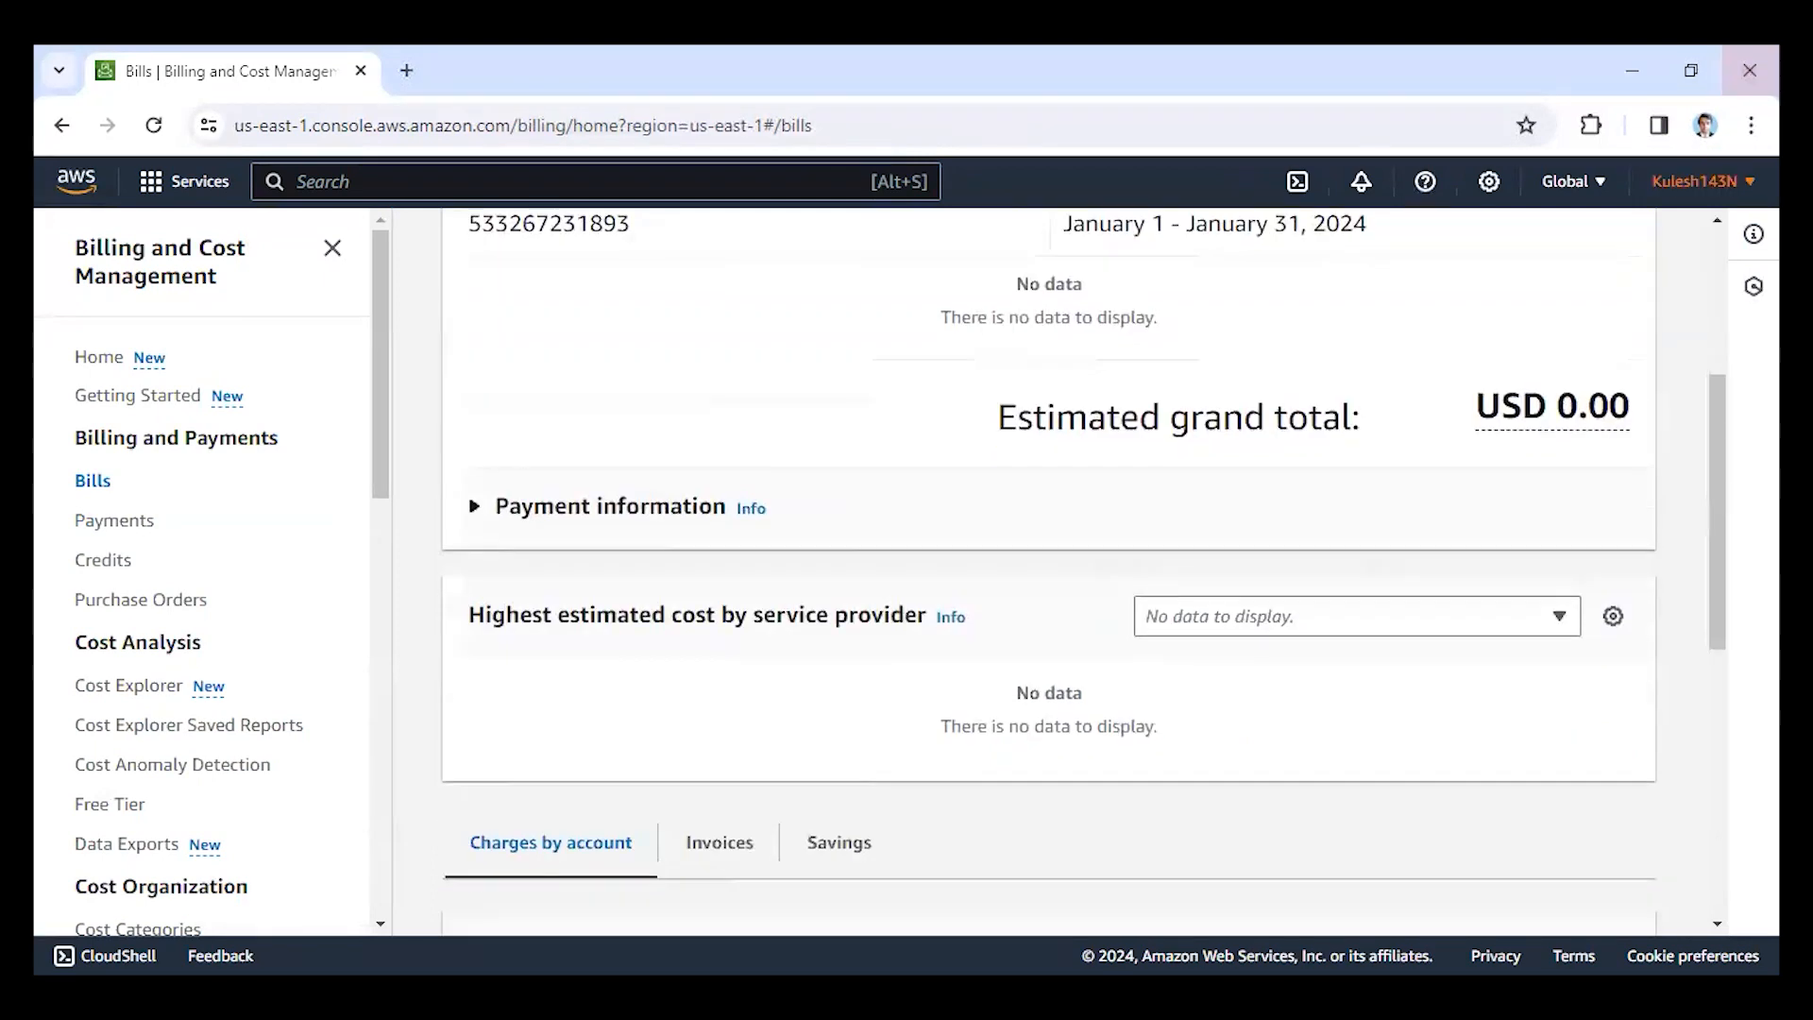
Open Service Quotas for the account and read through its overview, from how it works to benefits and features.
left_click(1717, 184)
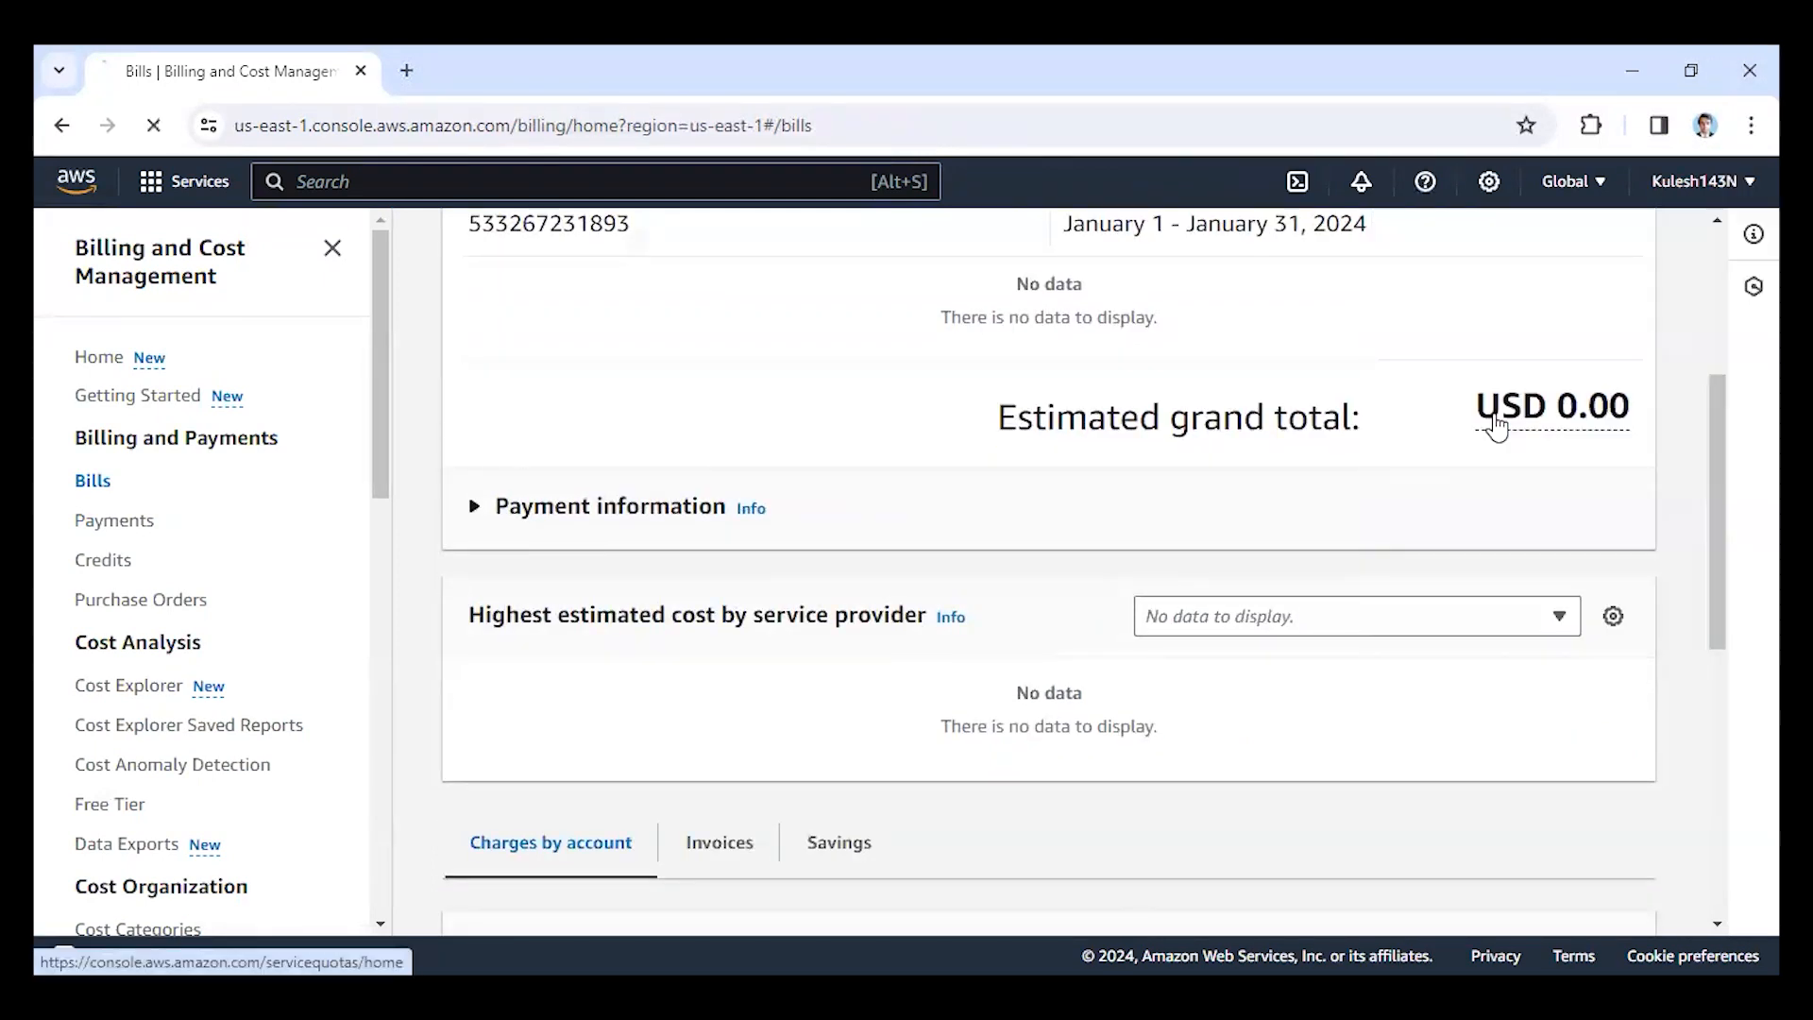
left_click(1497, 420)
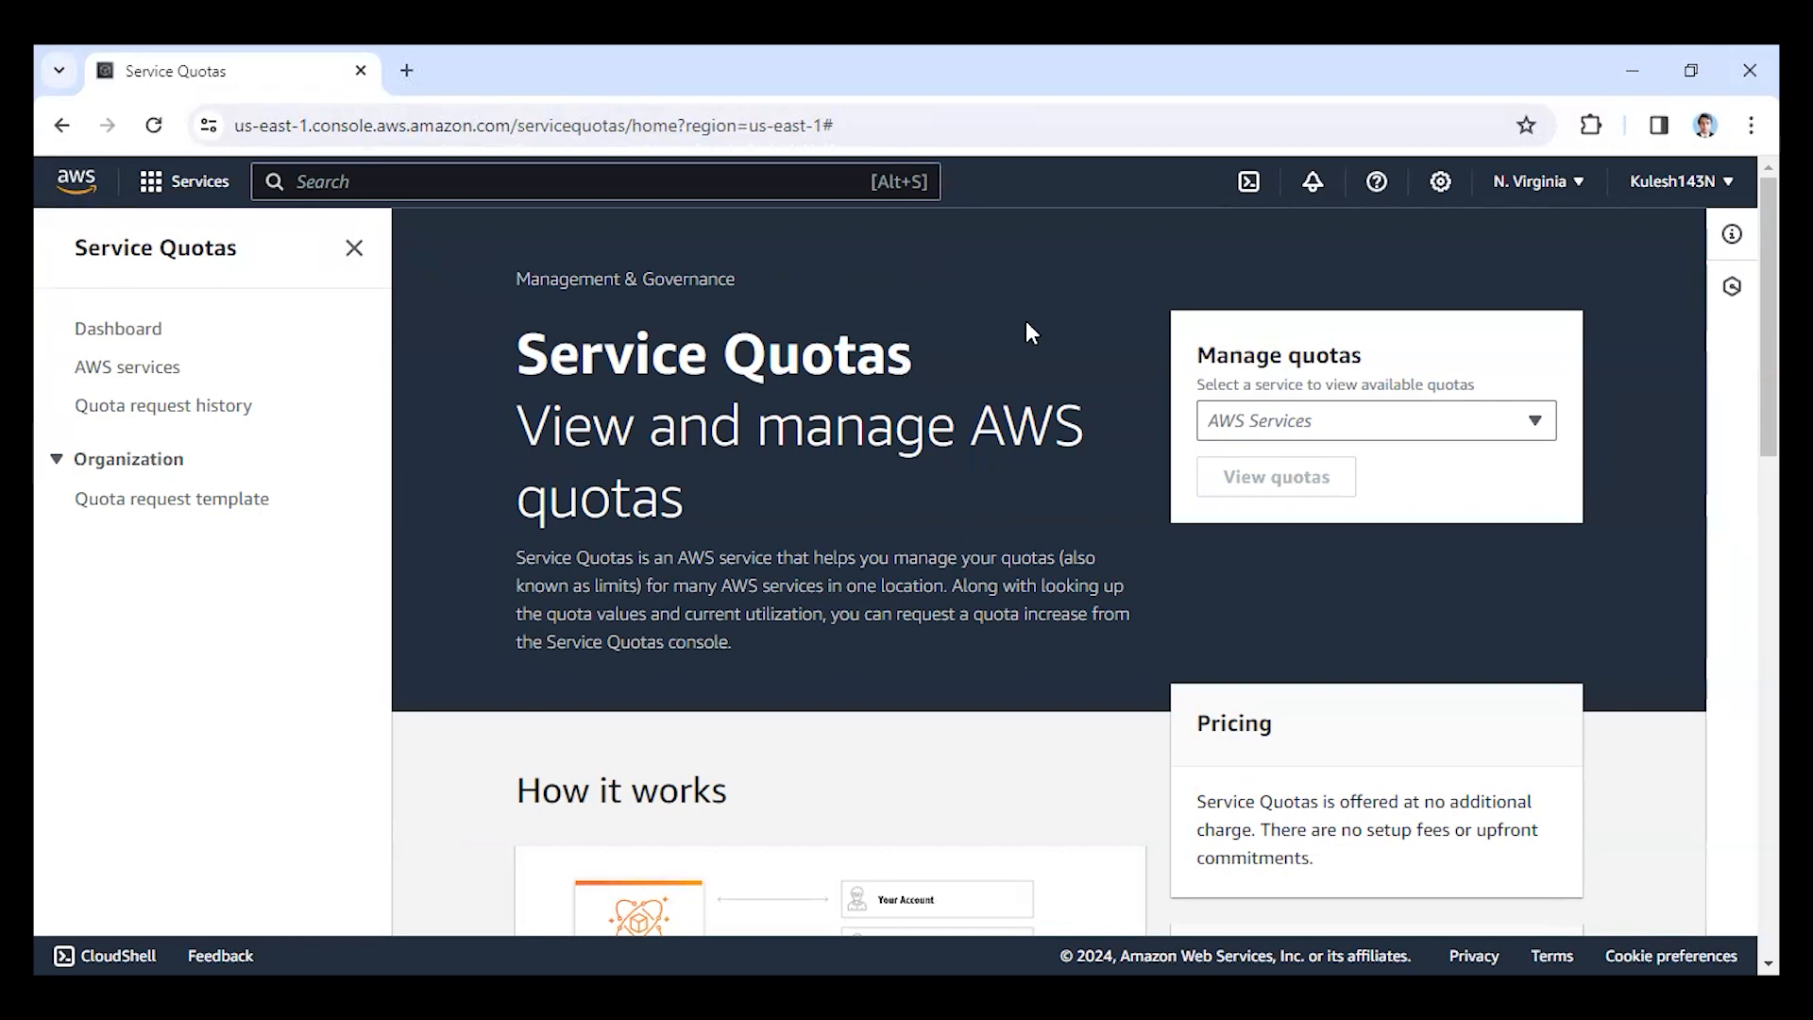
scroll(911, 436, "down", 4)
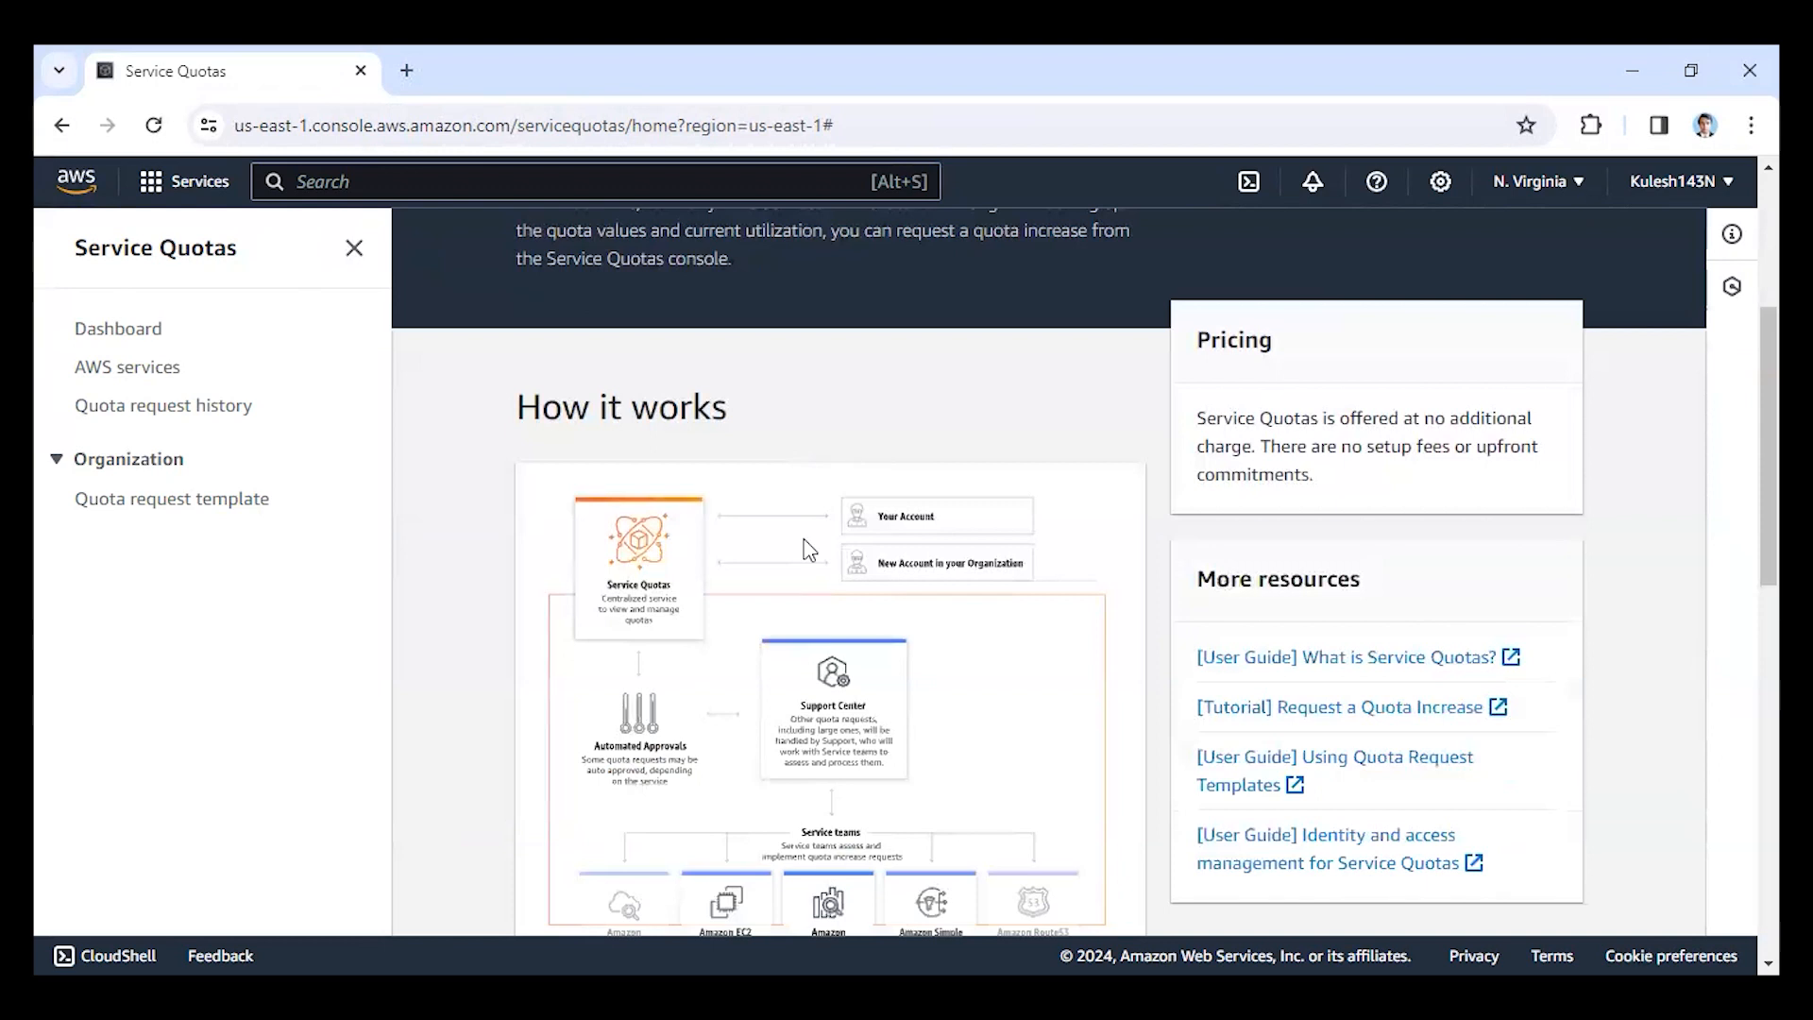
scroll(828, 595, "up", 4)
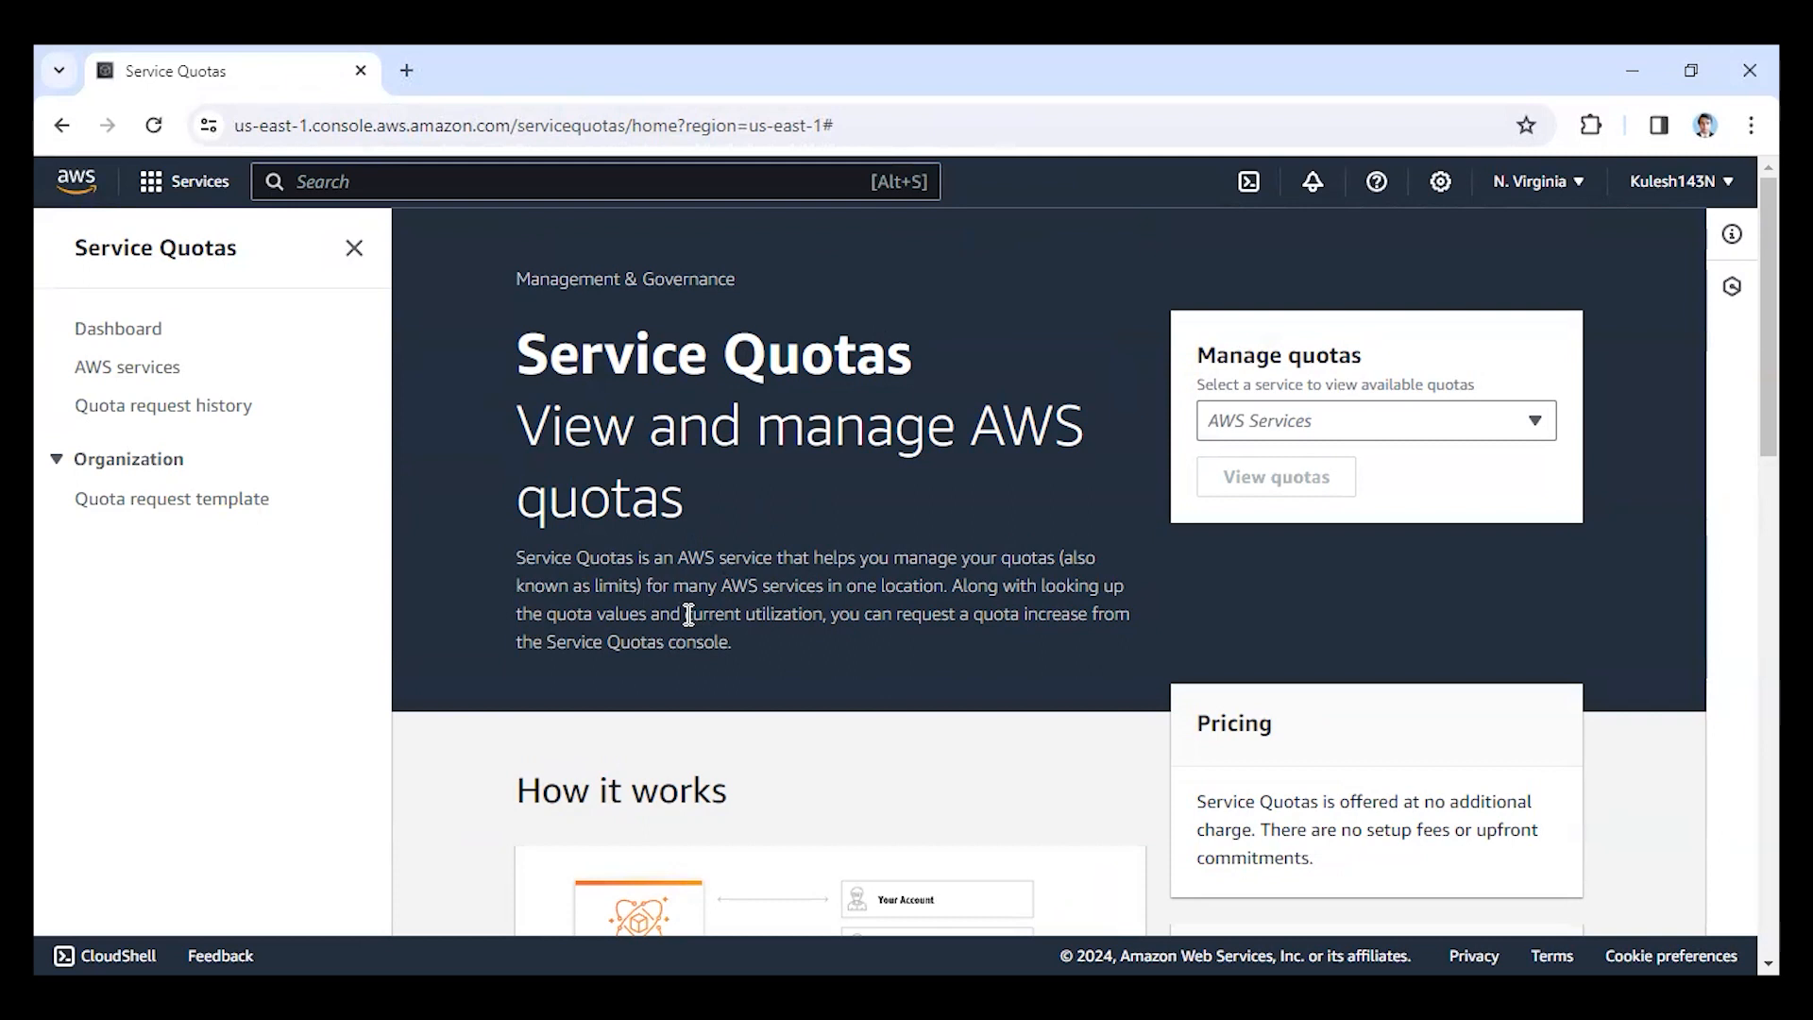
scroll(617, 551, "down", 4)
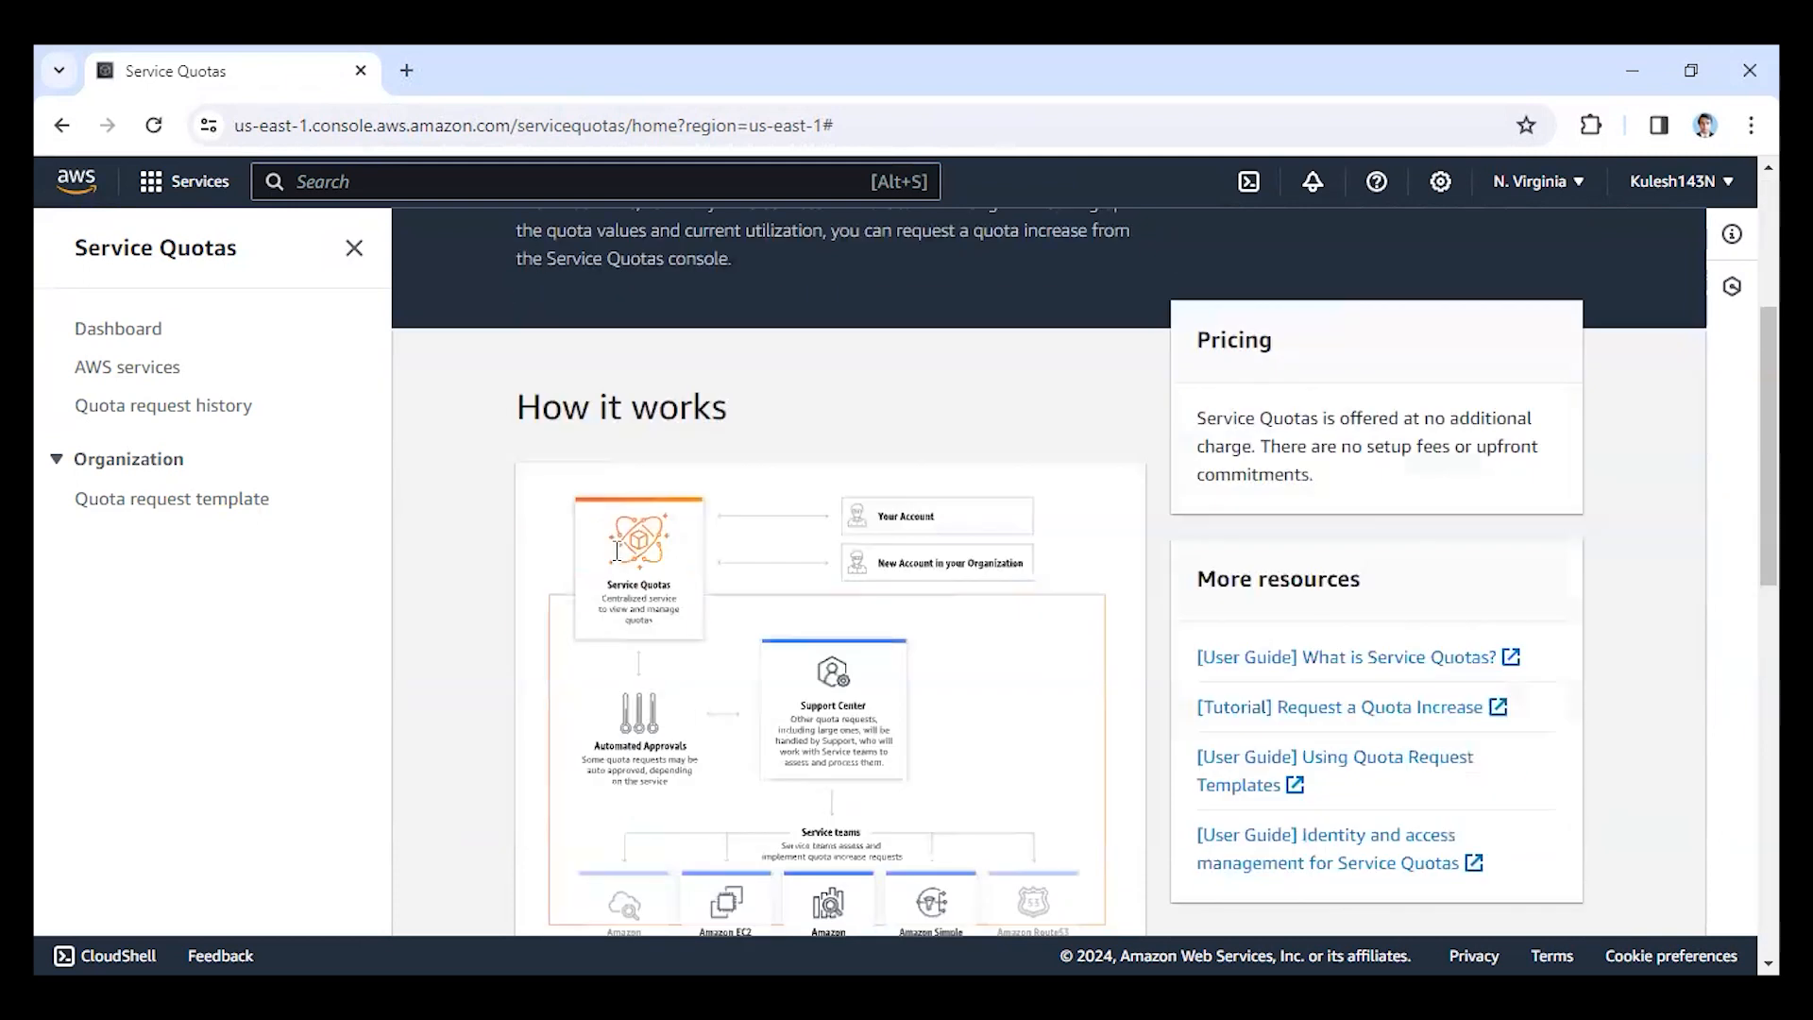
scroll(621, 650, "down", 9)
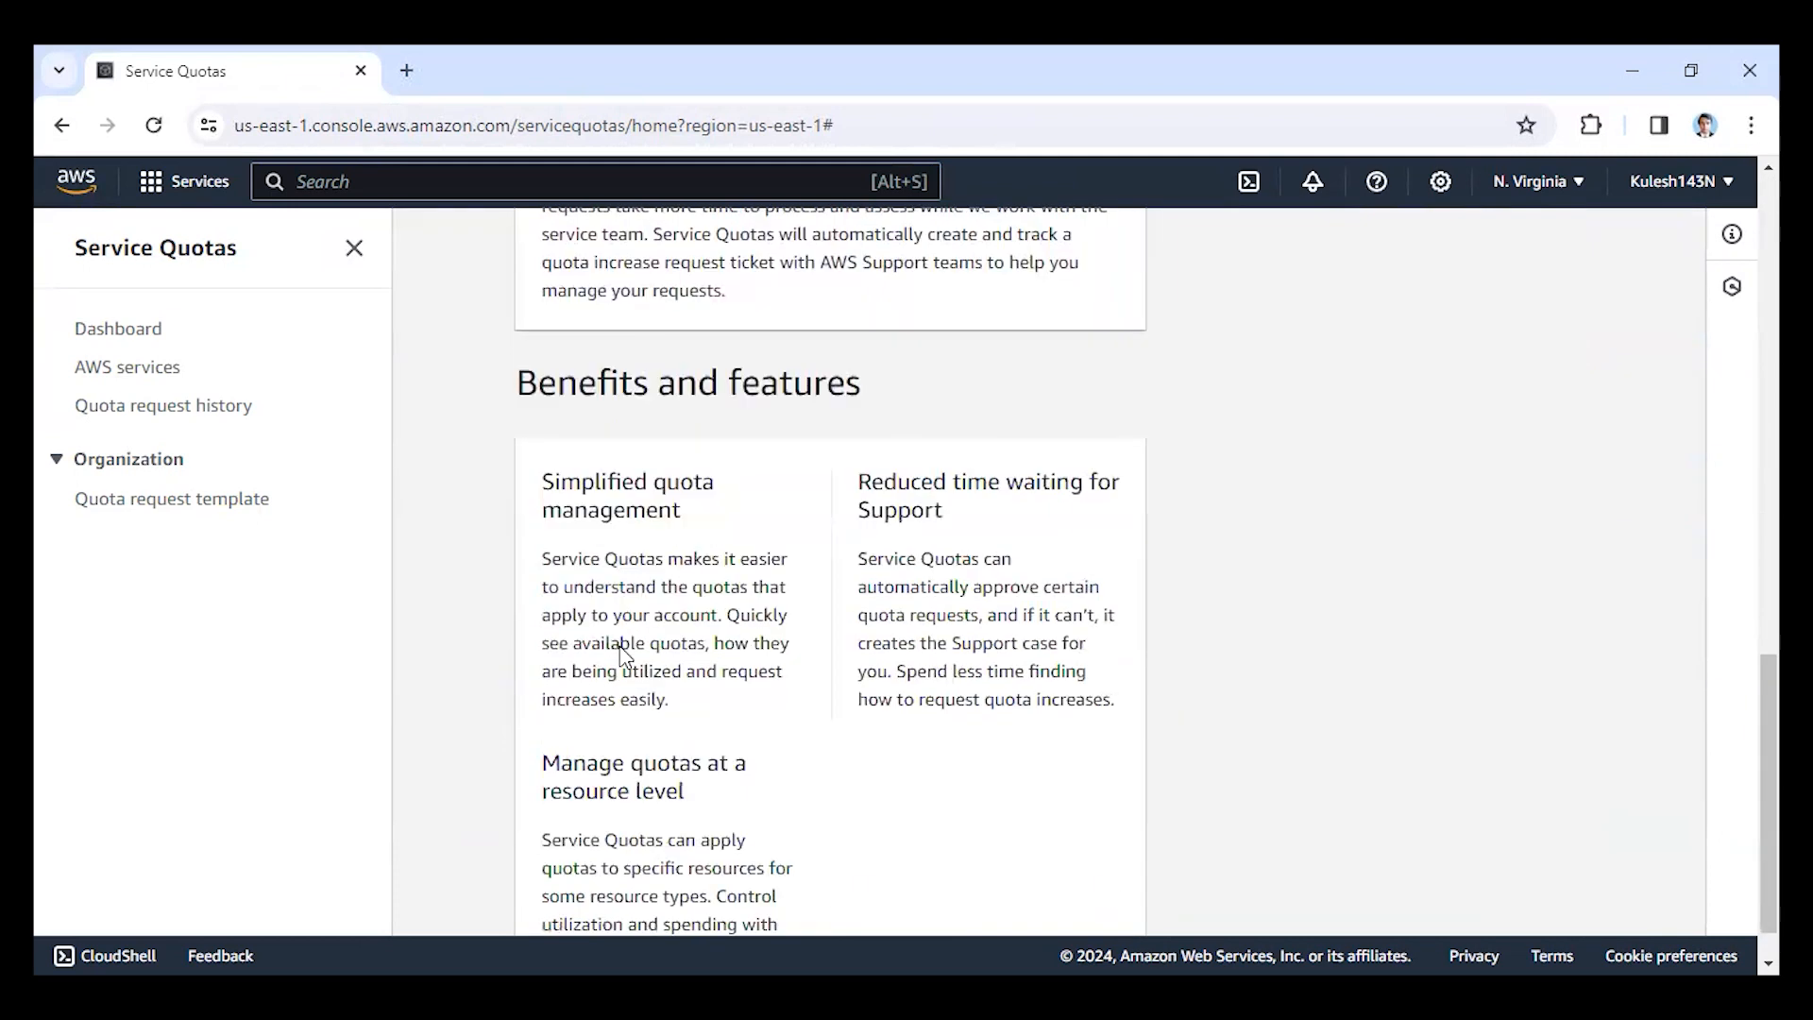
scroll(663, 749, "up", 4)
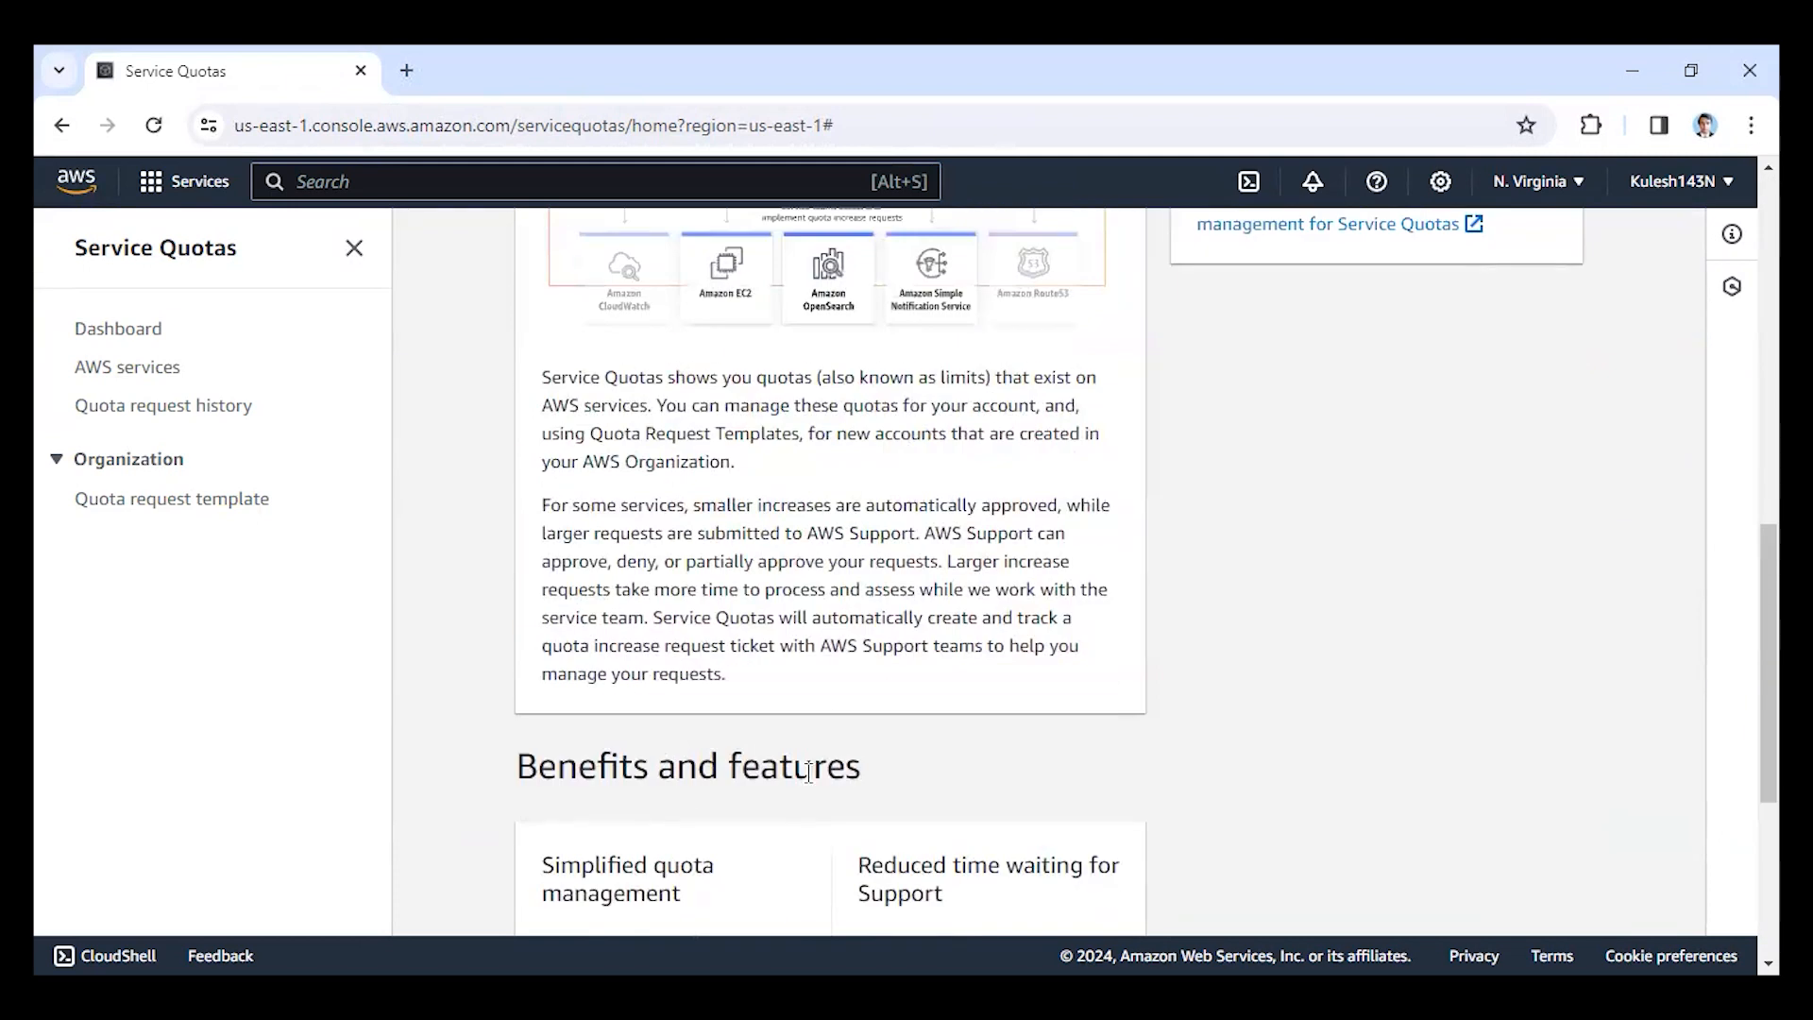
scroll(756, 749, "down", 4)
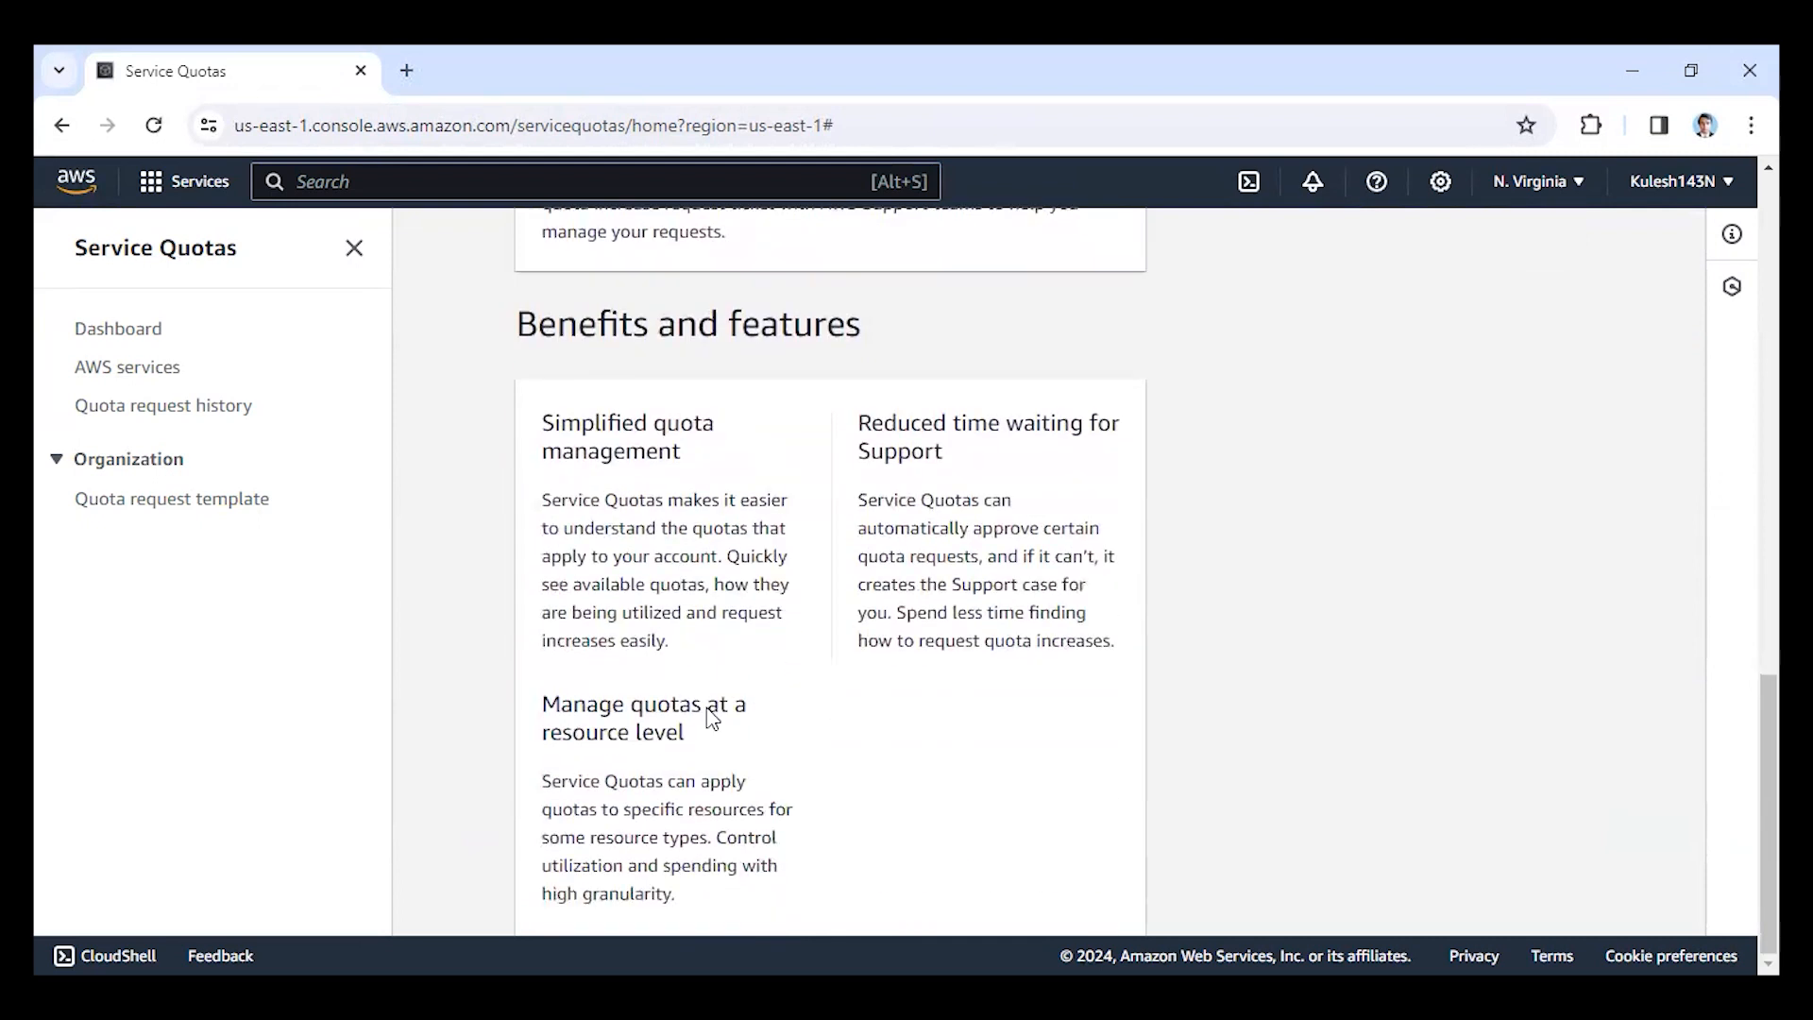
scroll(708, 717, "up", 5)
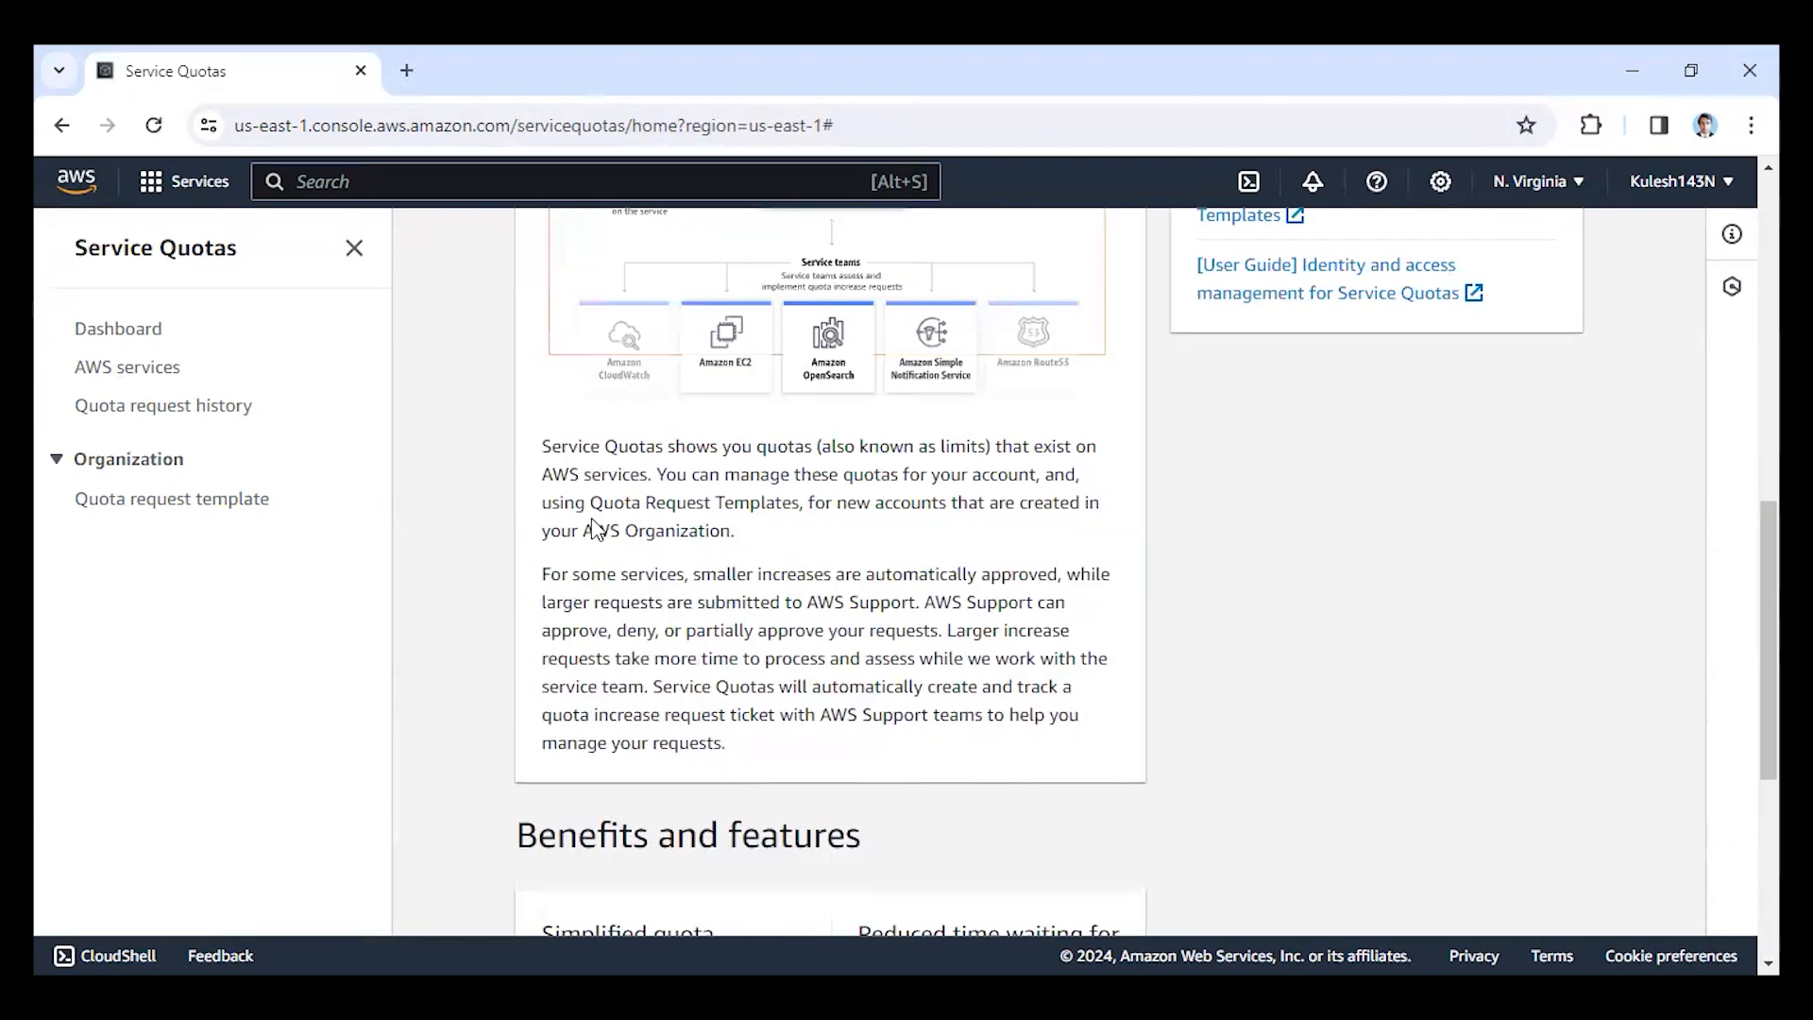
scroll(715, 631, "up", 5)
scroll(652, 529, "up", 4)
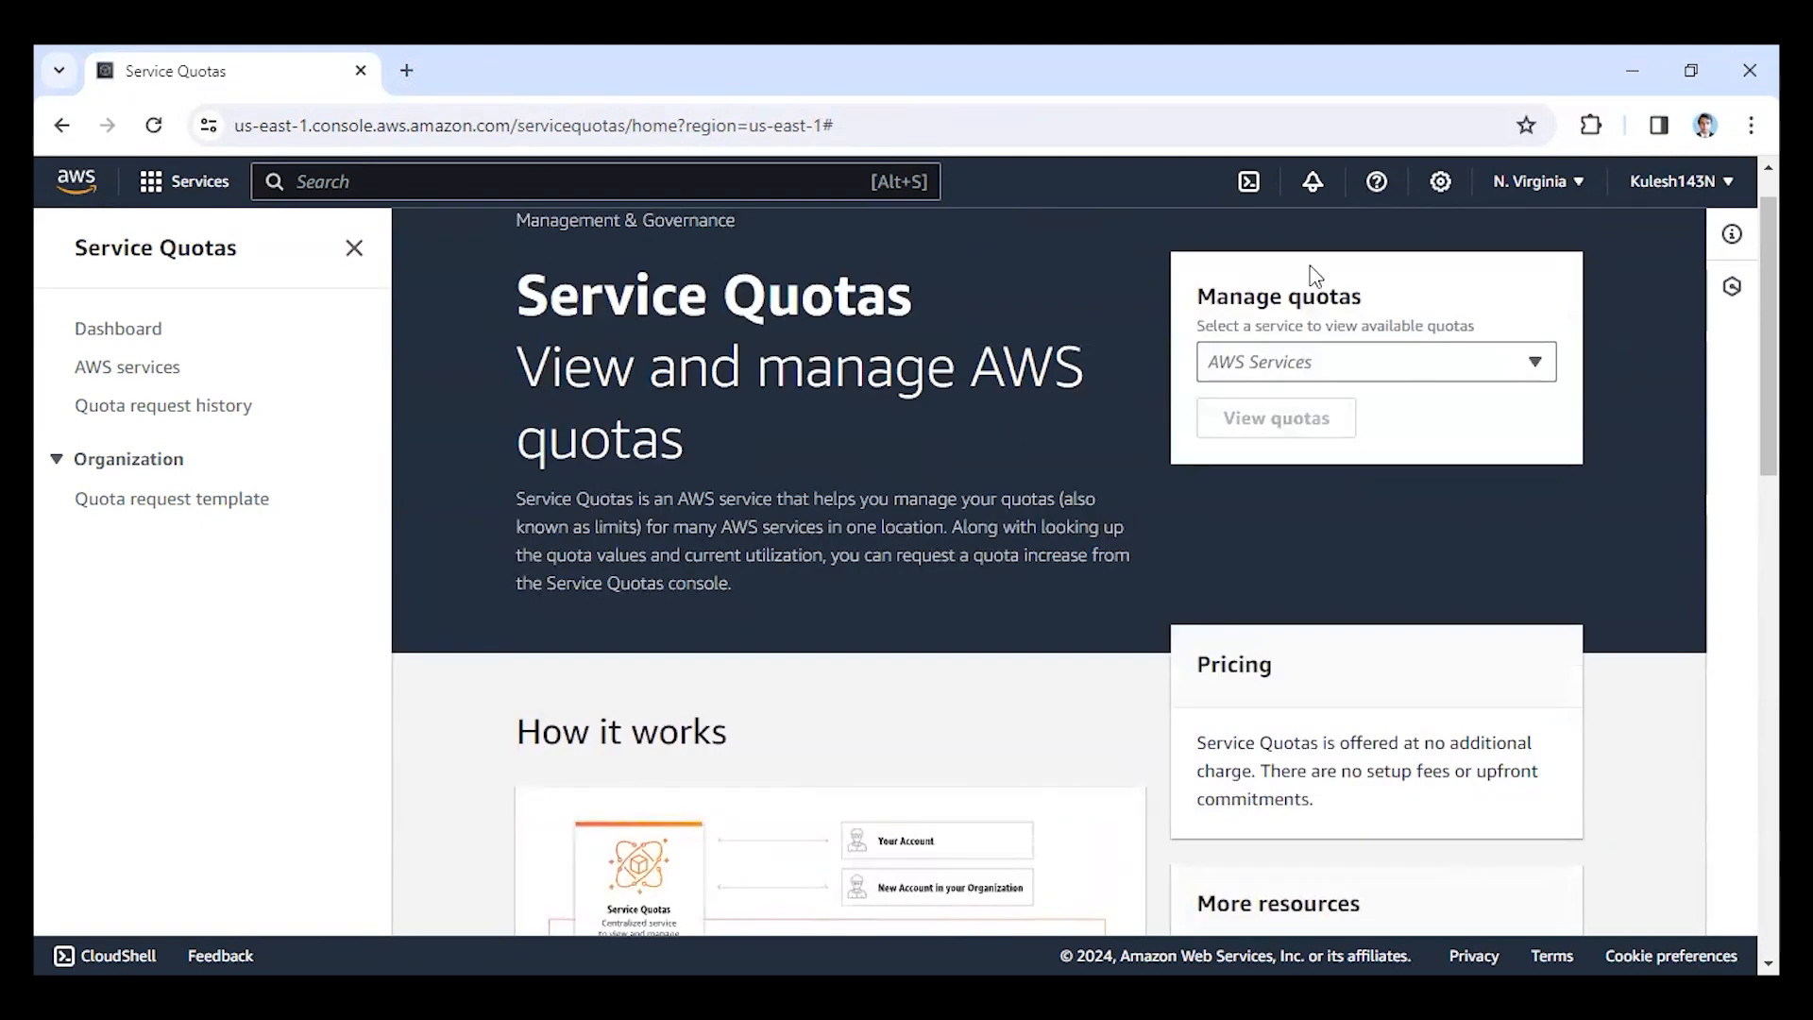
Go back to Billing and Cost Management, open AWS Budgets and review its benefits and features.
left_click(1668, 193)
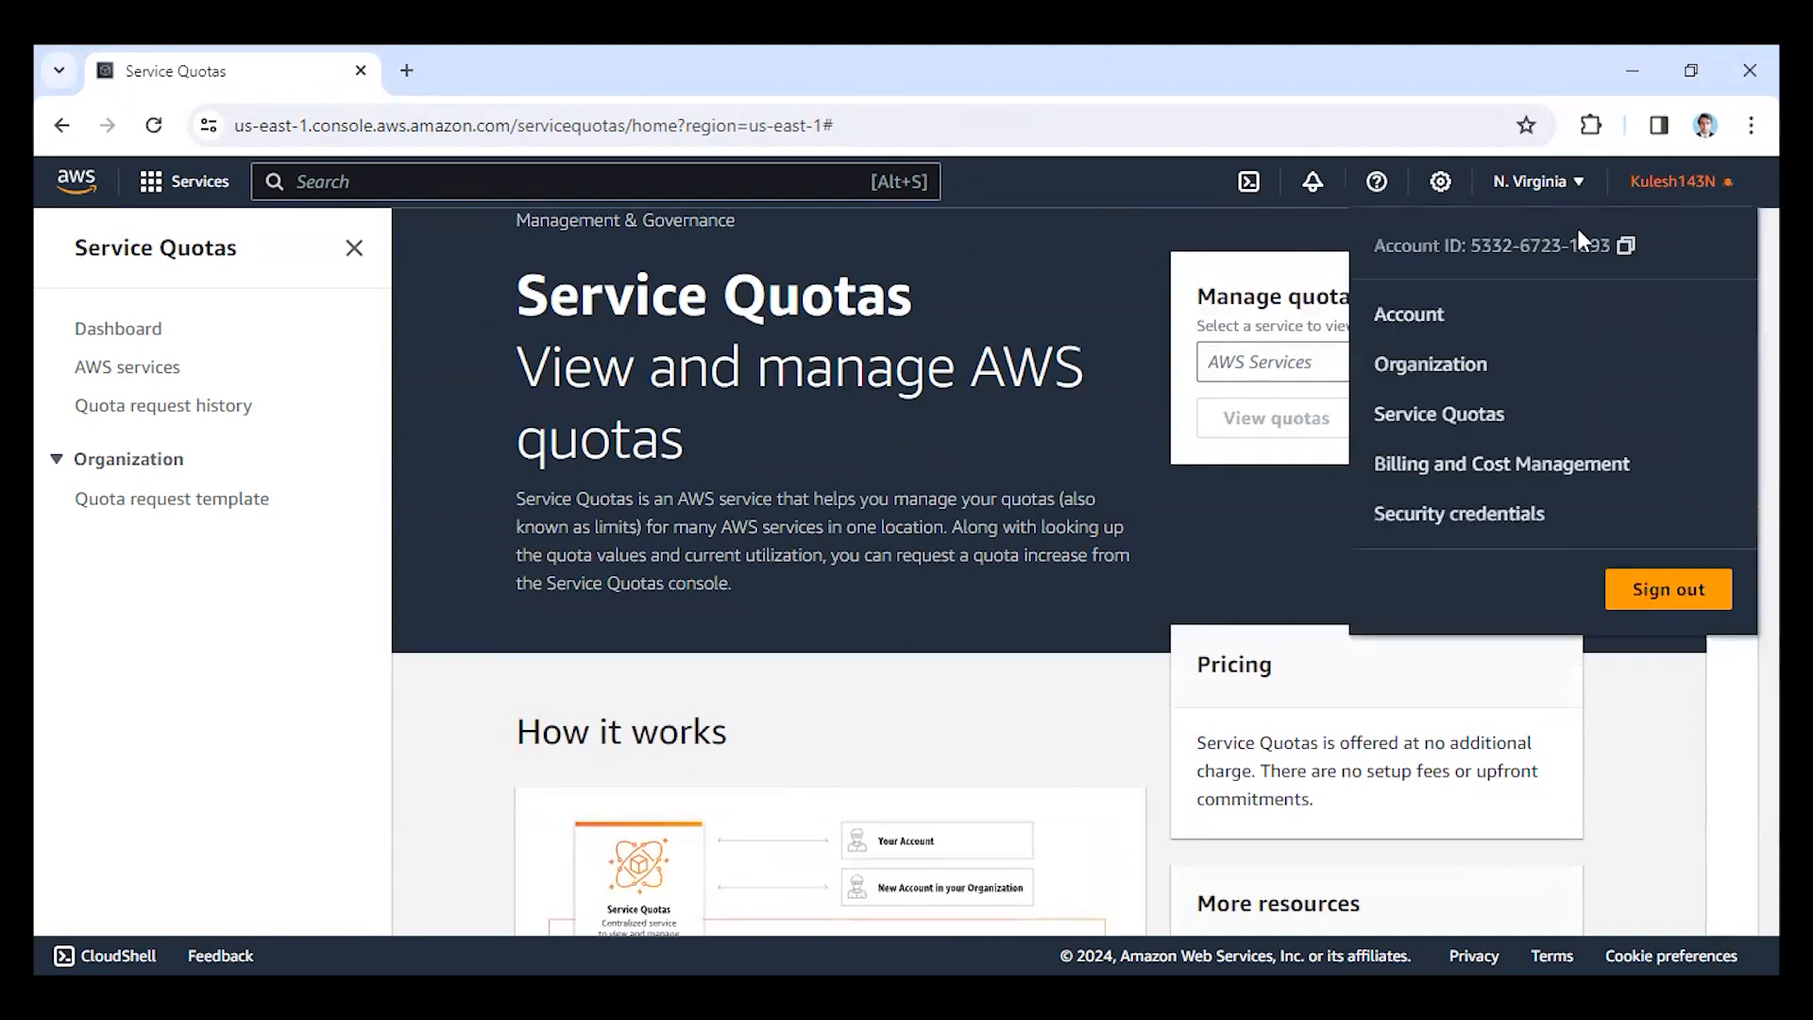
left_click(1466, 465)
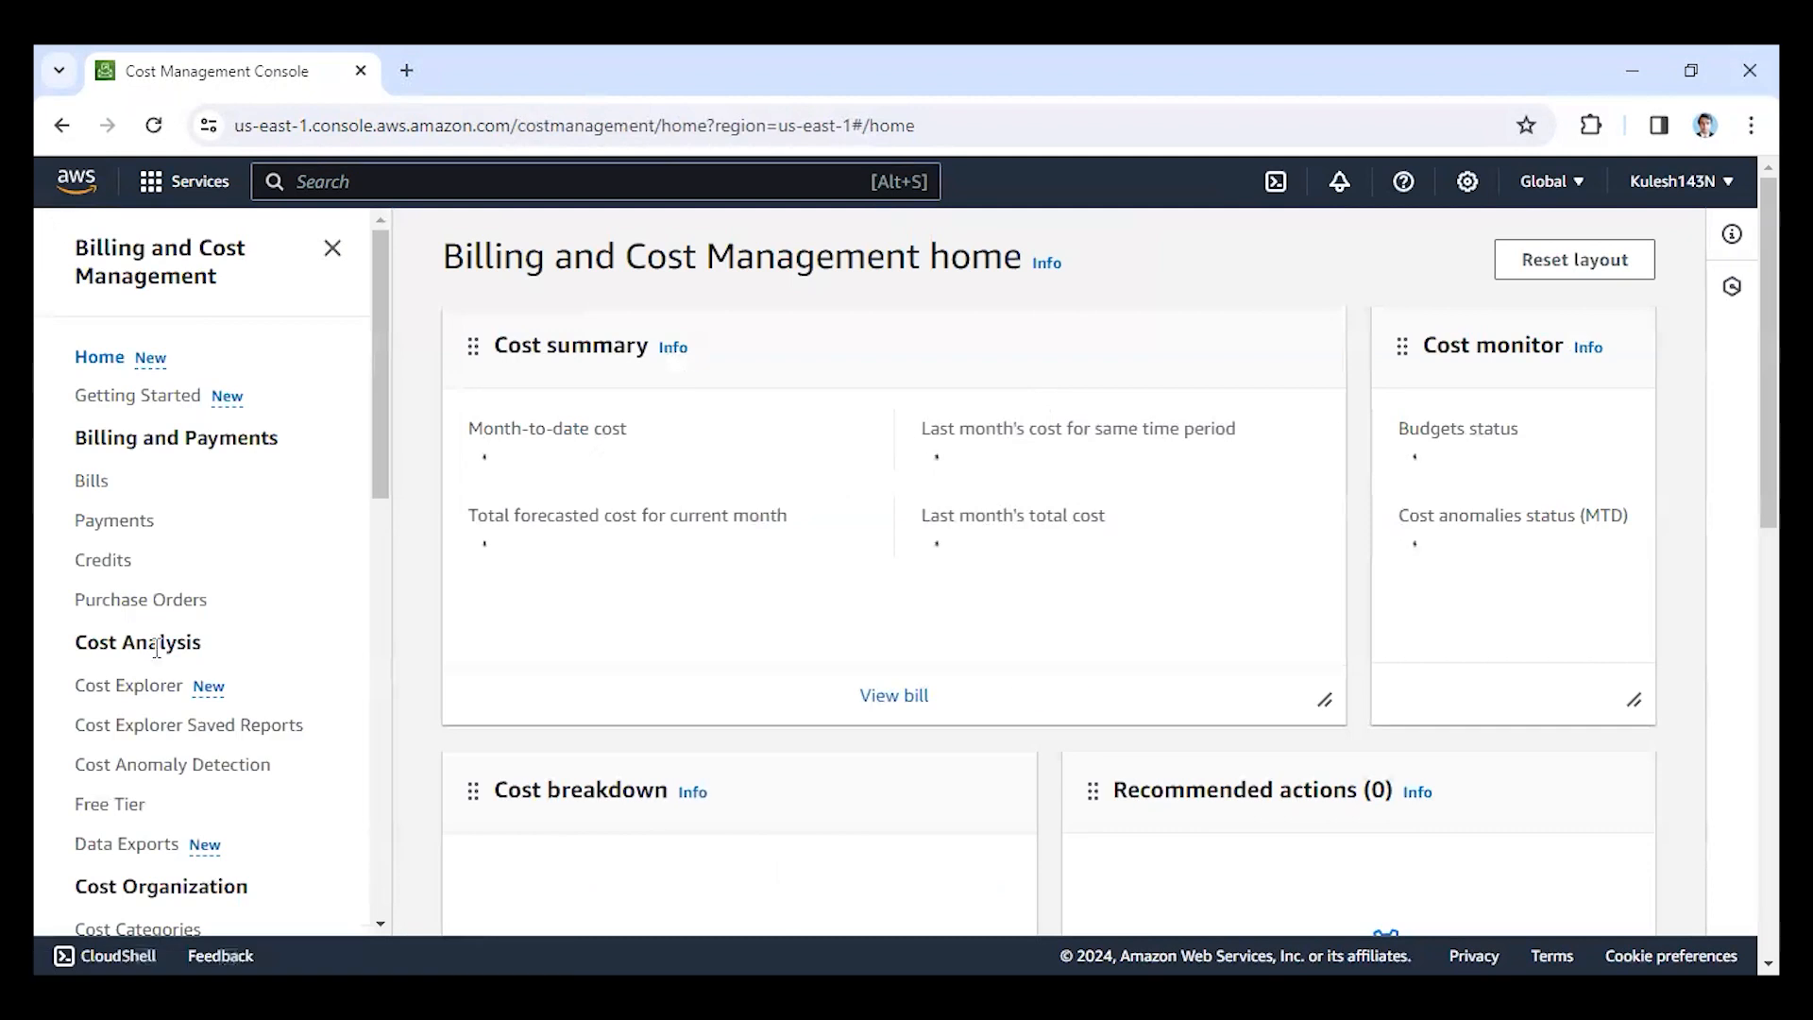
scroll(135, 557, "down", 4)
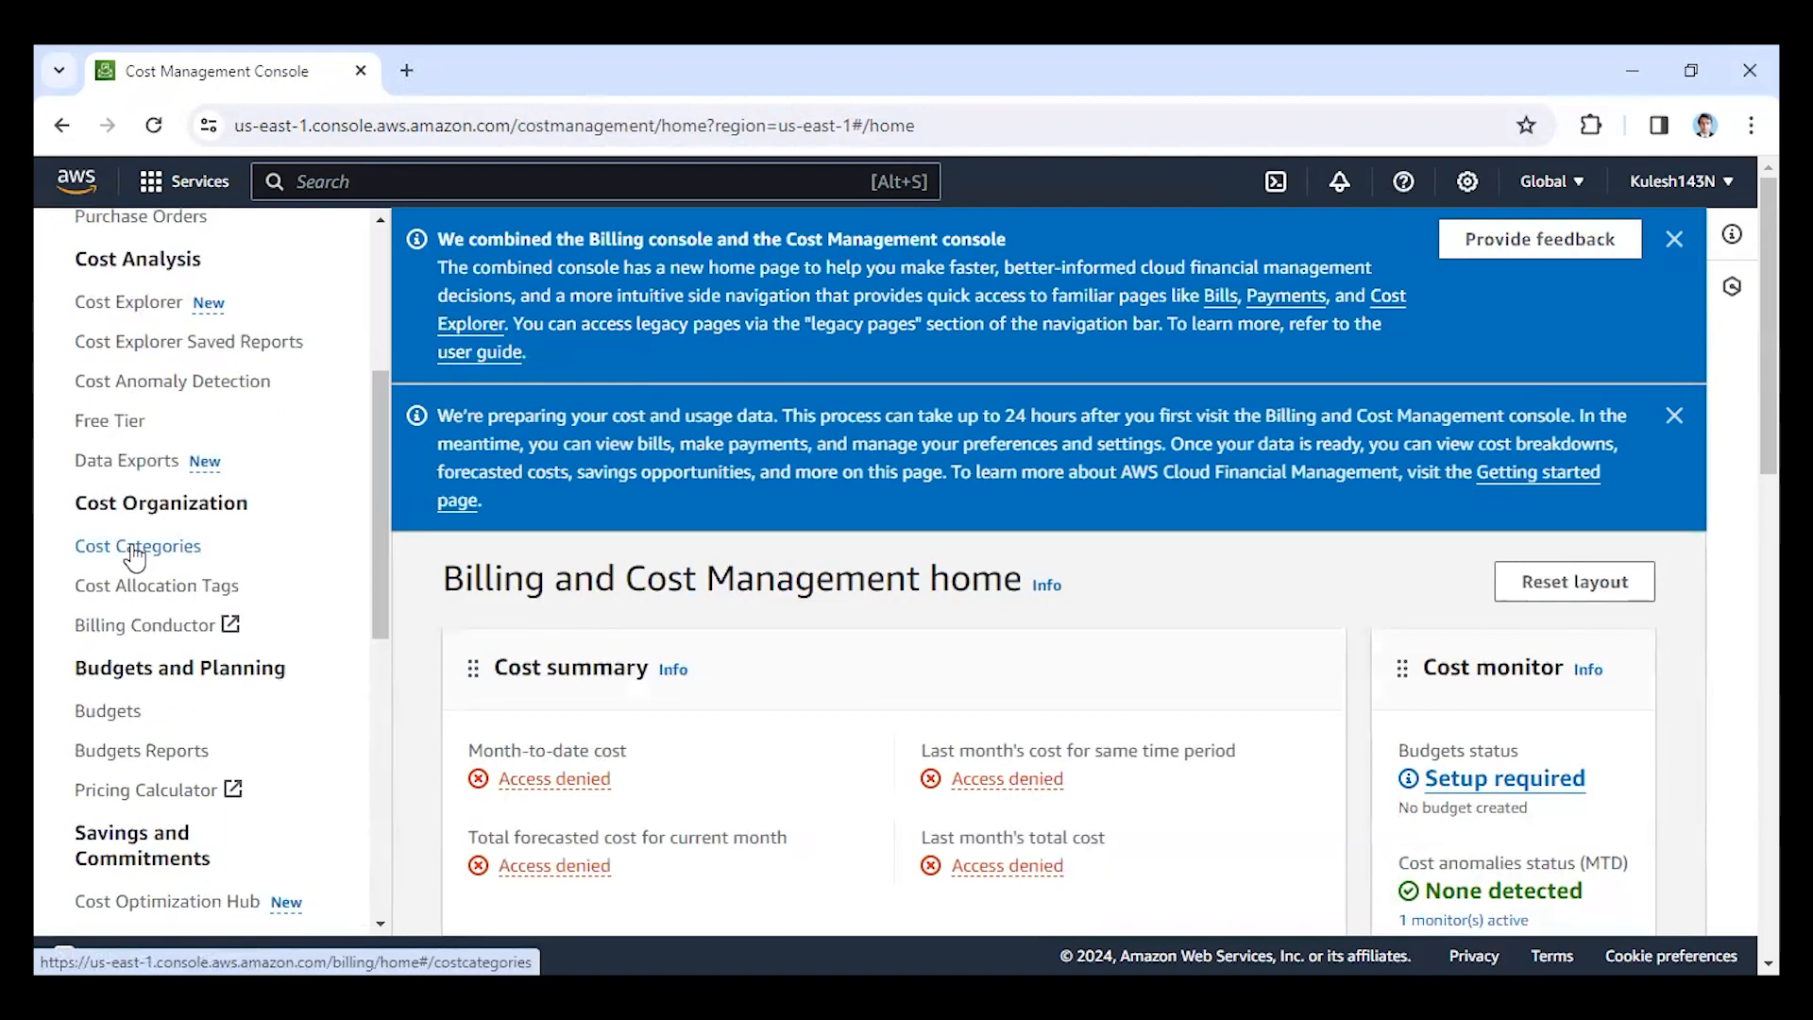
left_click(105, 719)
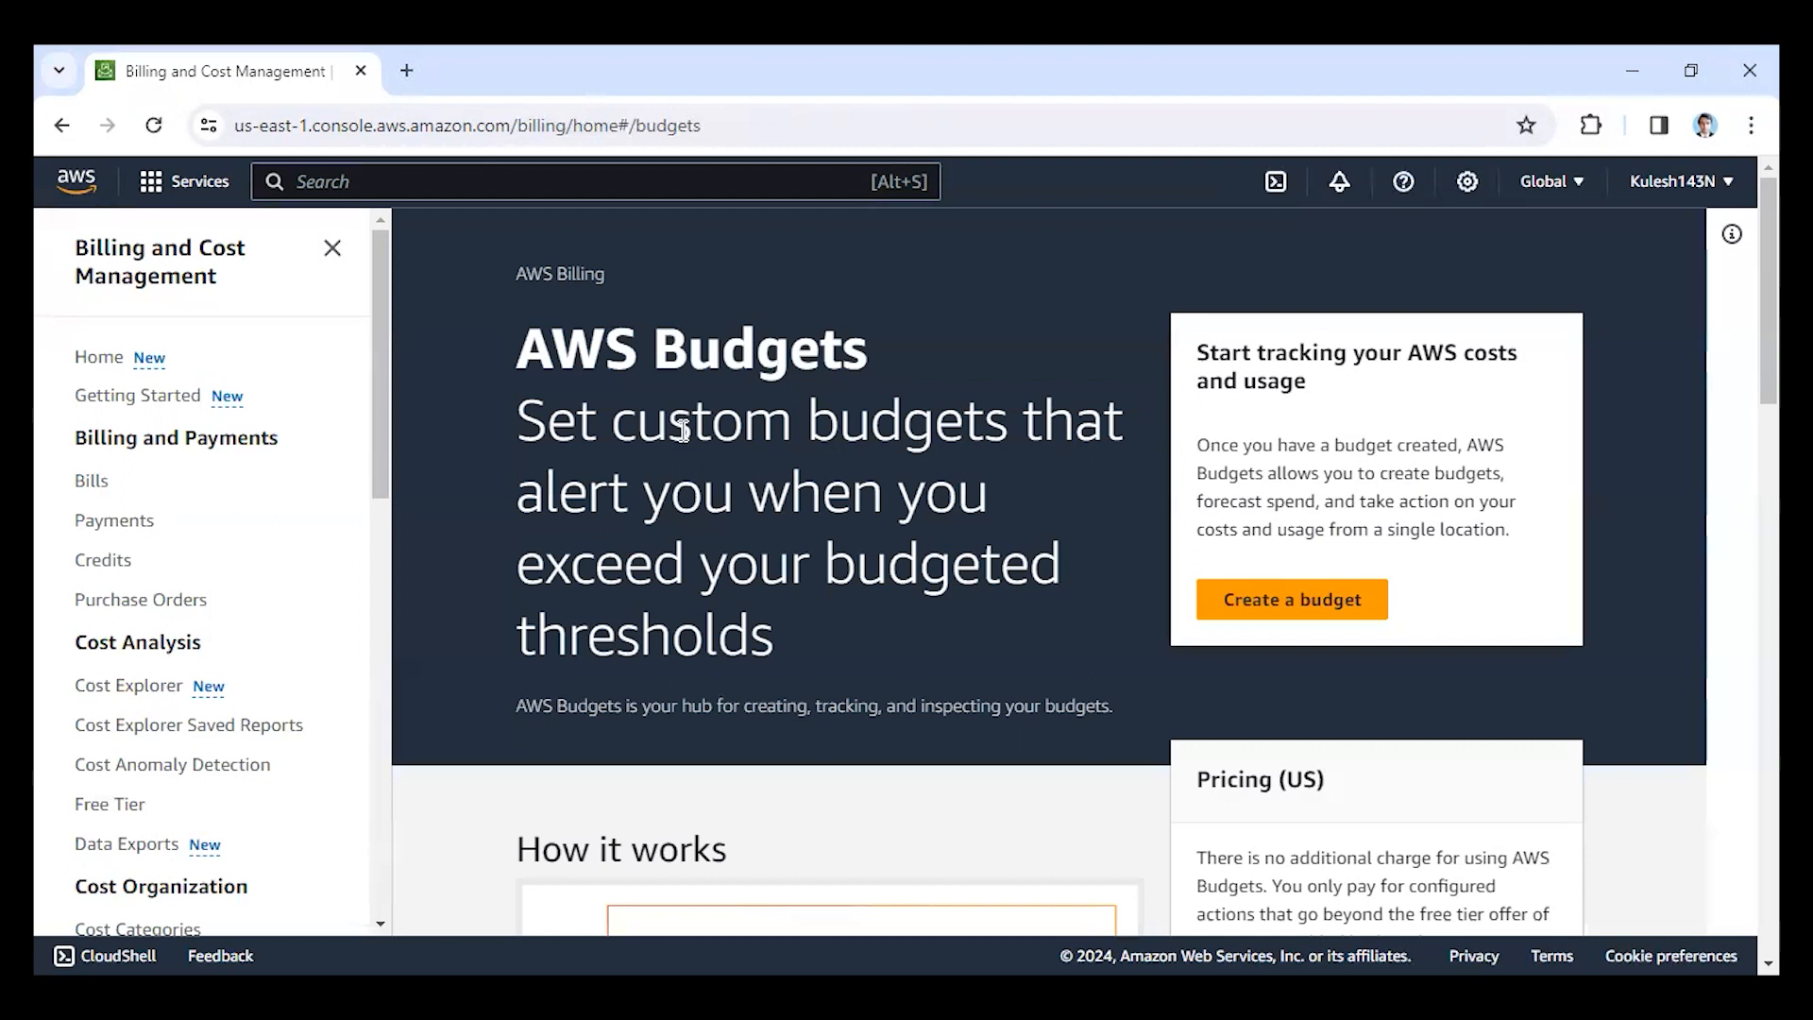
scroll(885, 576, "down", 9)
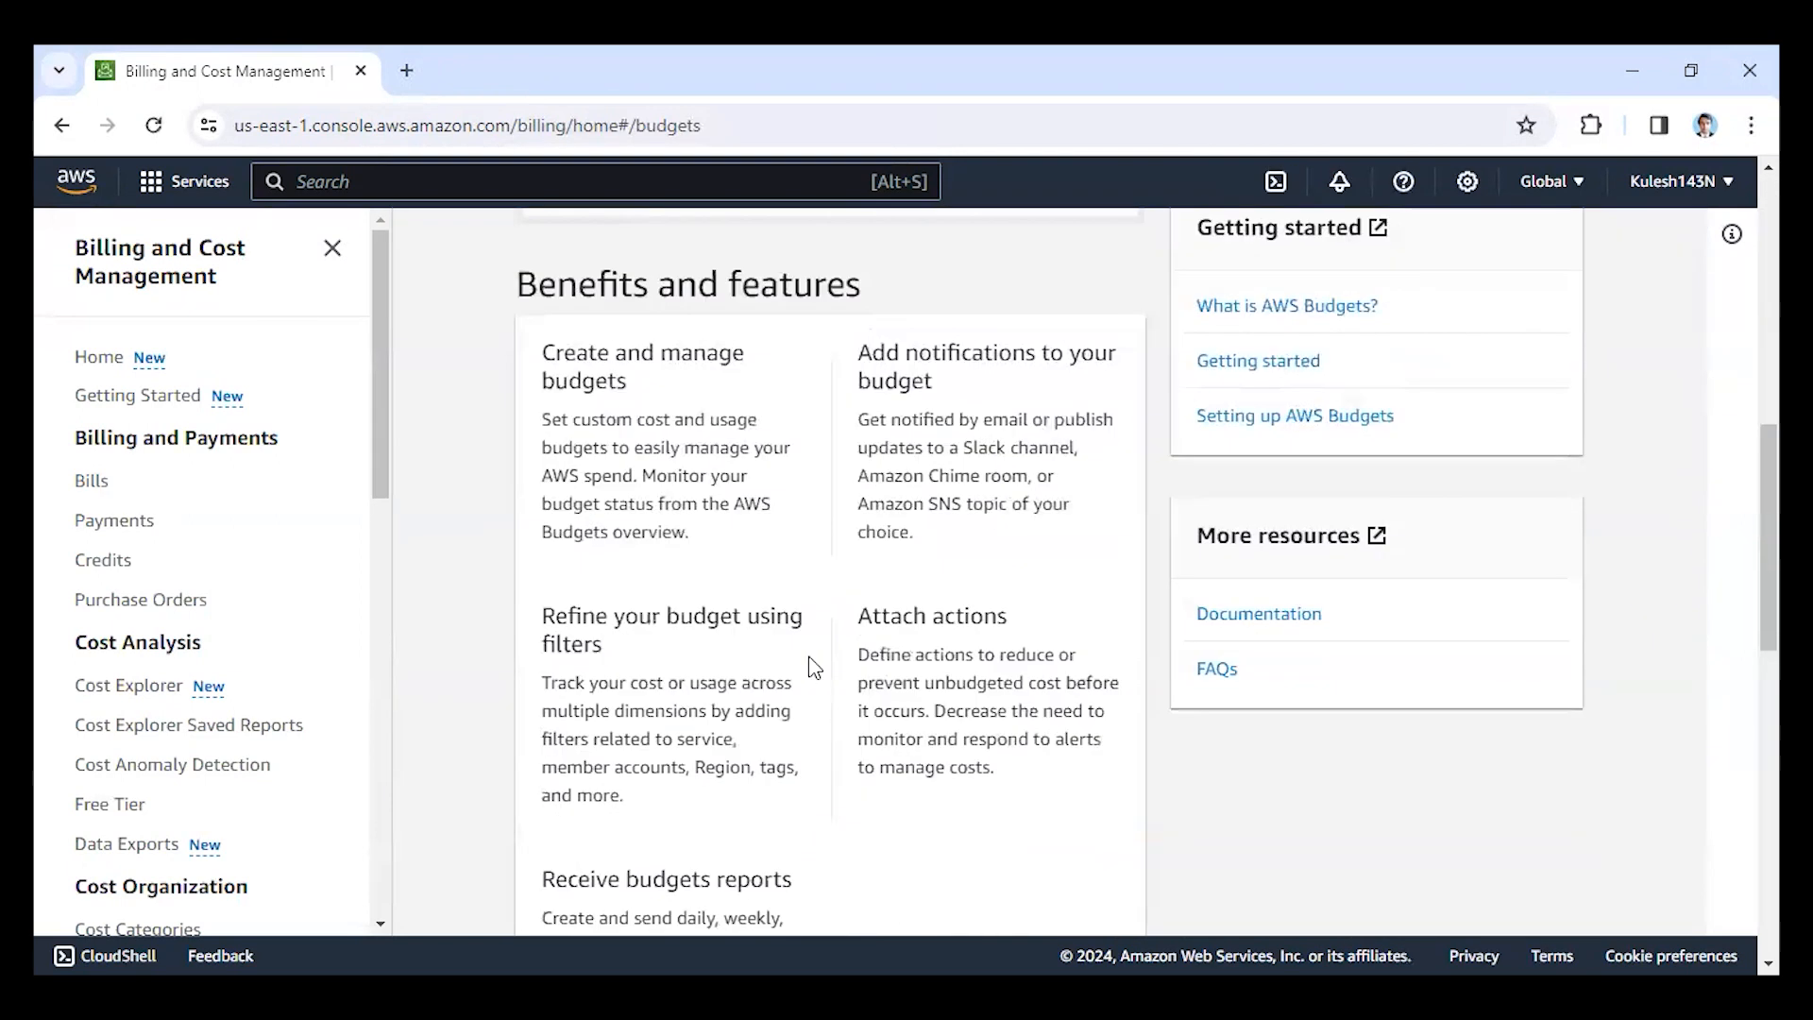
scroll(810, 674, "up", 7)
scroll(811, 674, "up", 3)
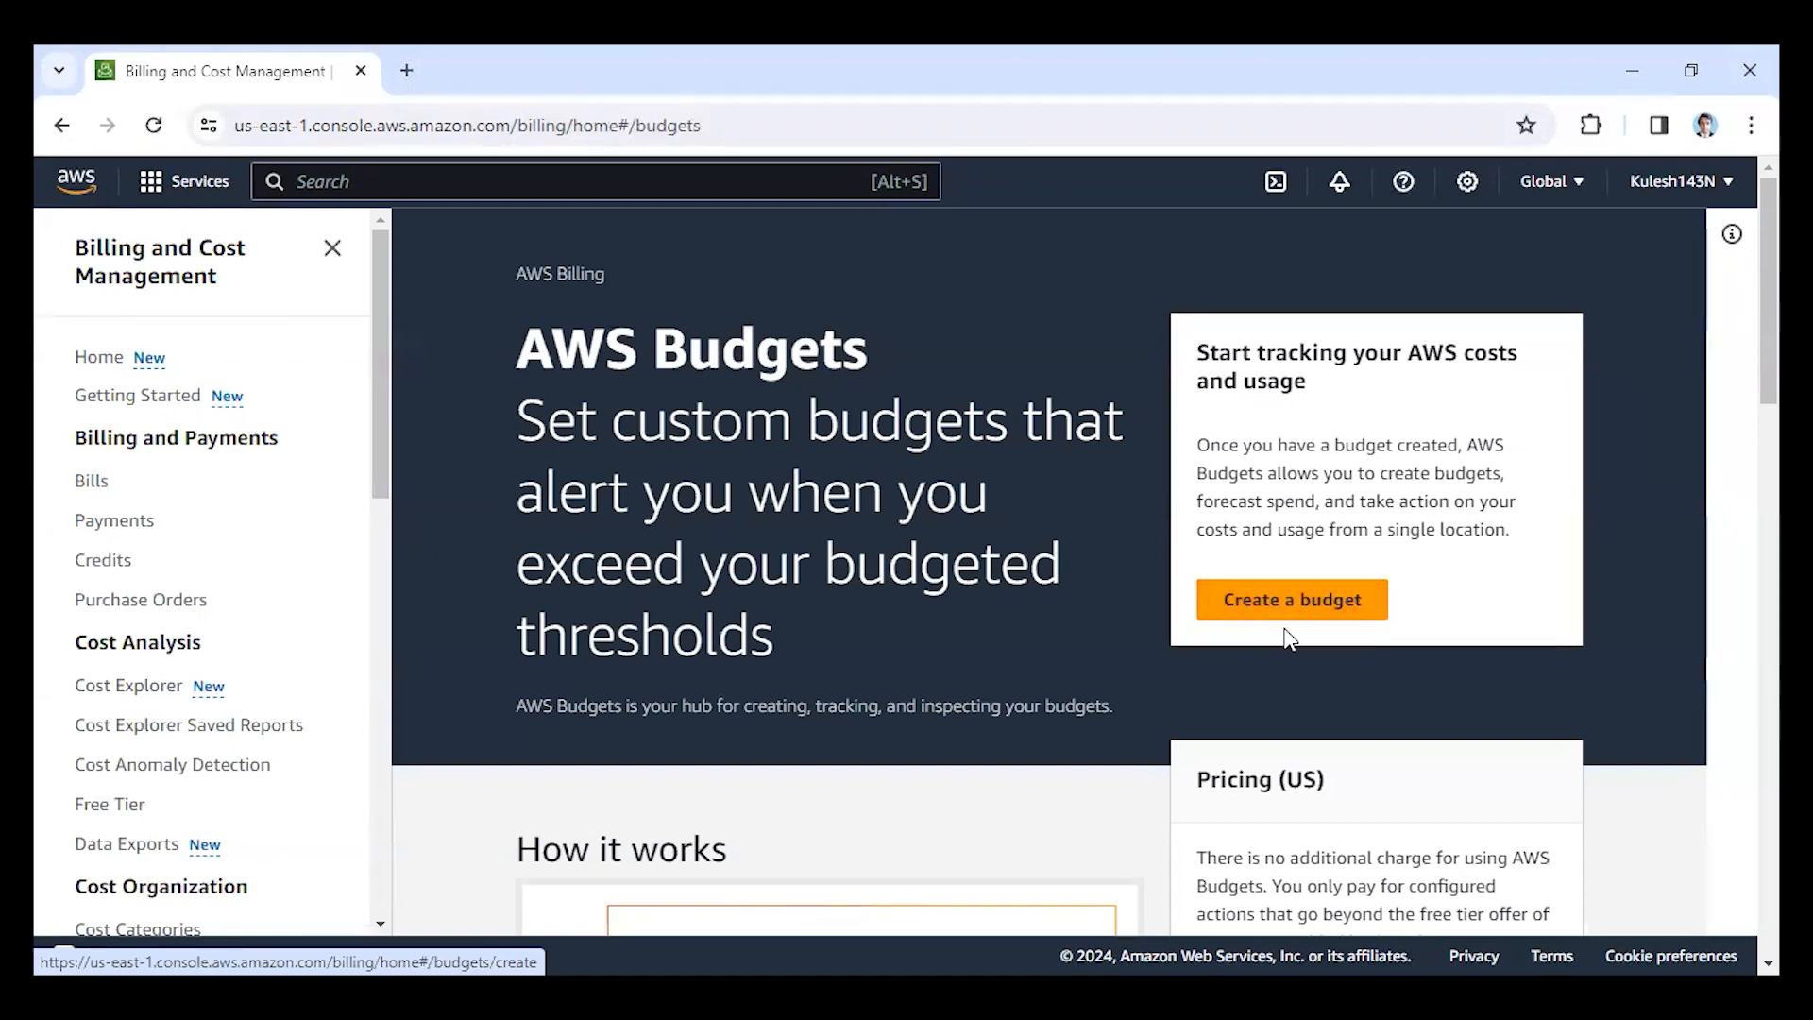
Start creating a budget and review the simplified template options and the zero spend budget template's settings.
left_click(1244, 602)
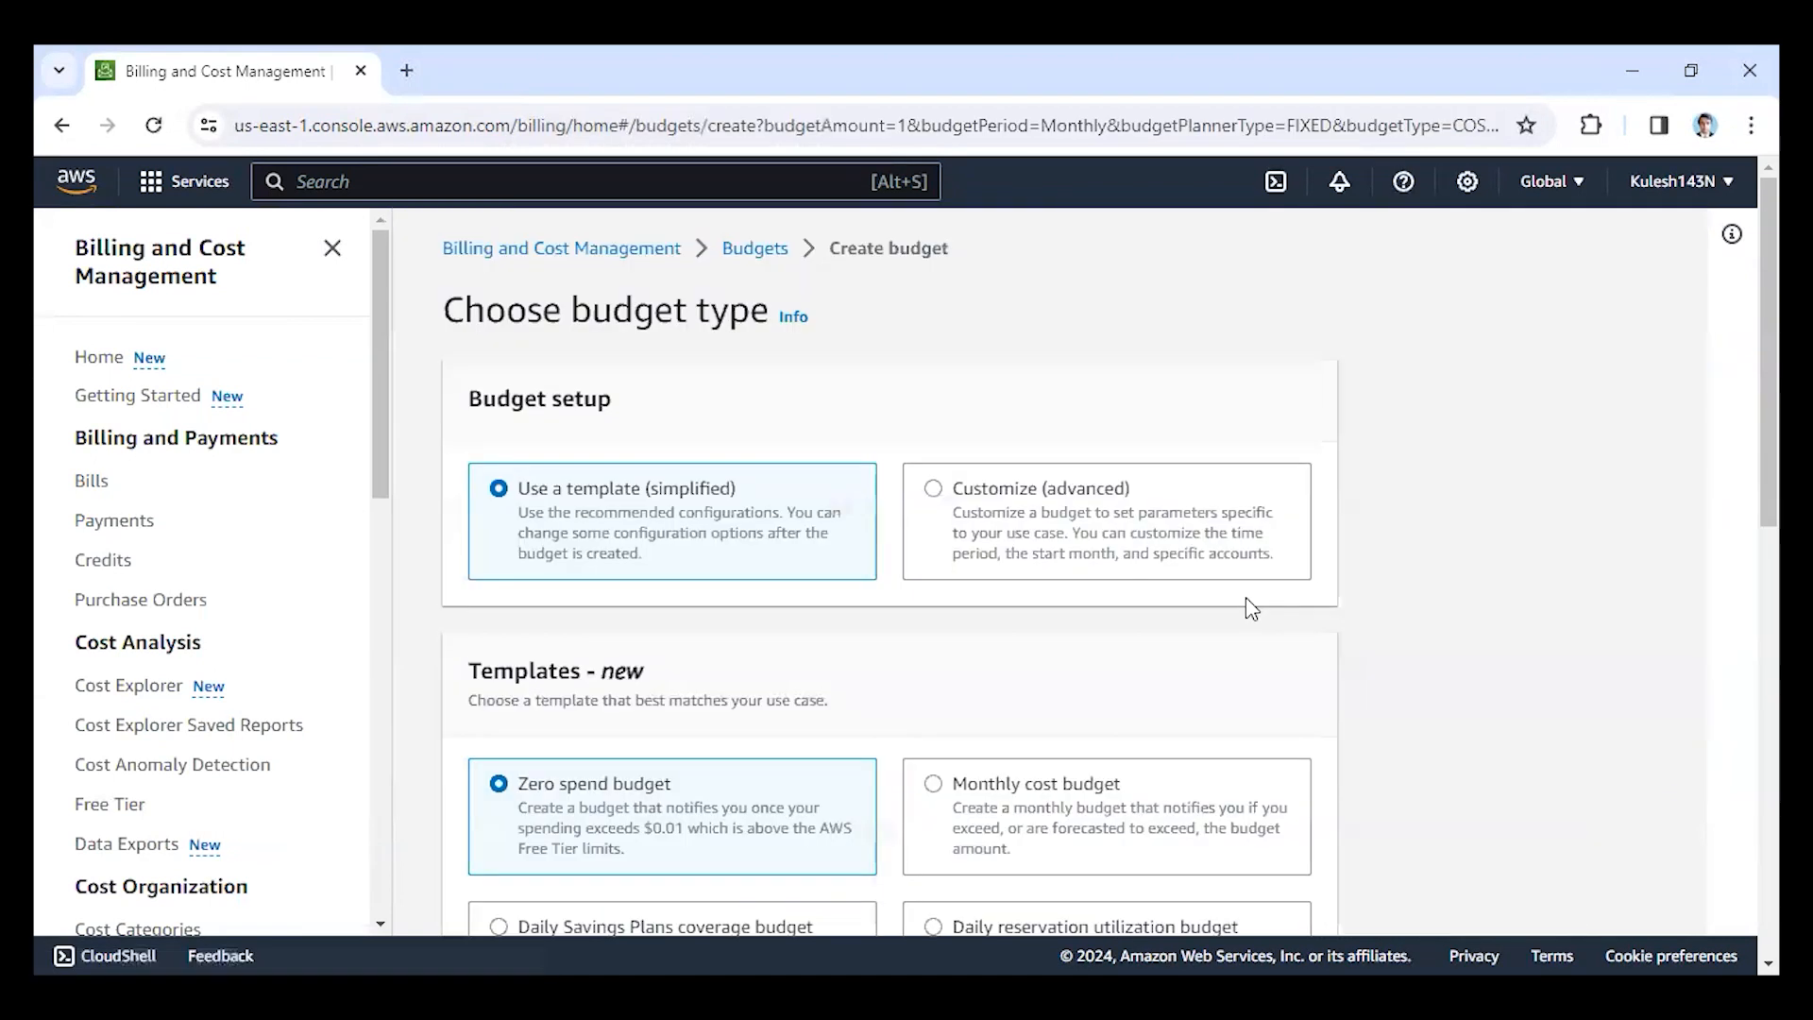
scroll(738, 583, "down", 1)
scroll(549, 482, "up", 1)
scroll(516, 620, "down", 1)
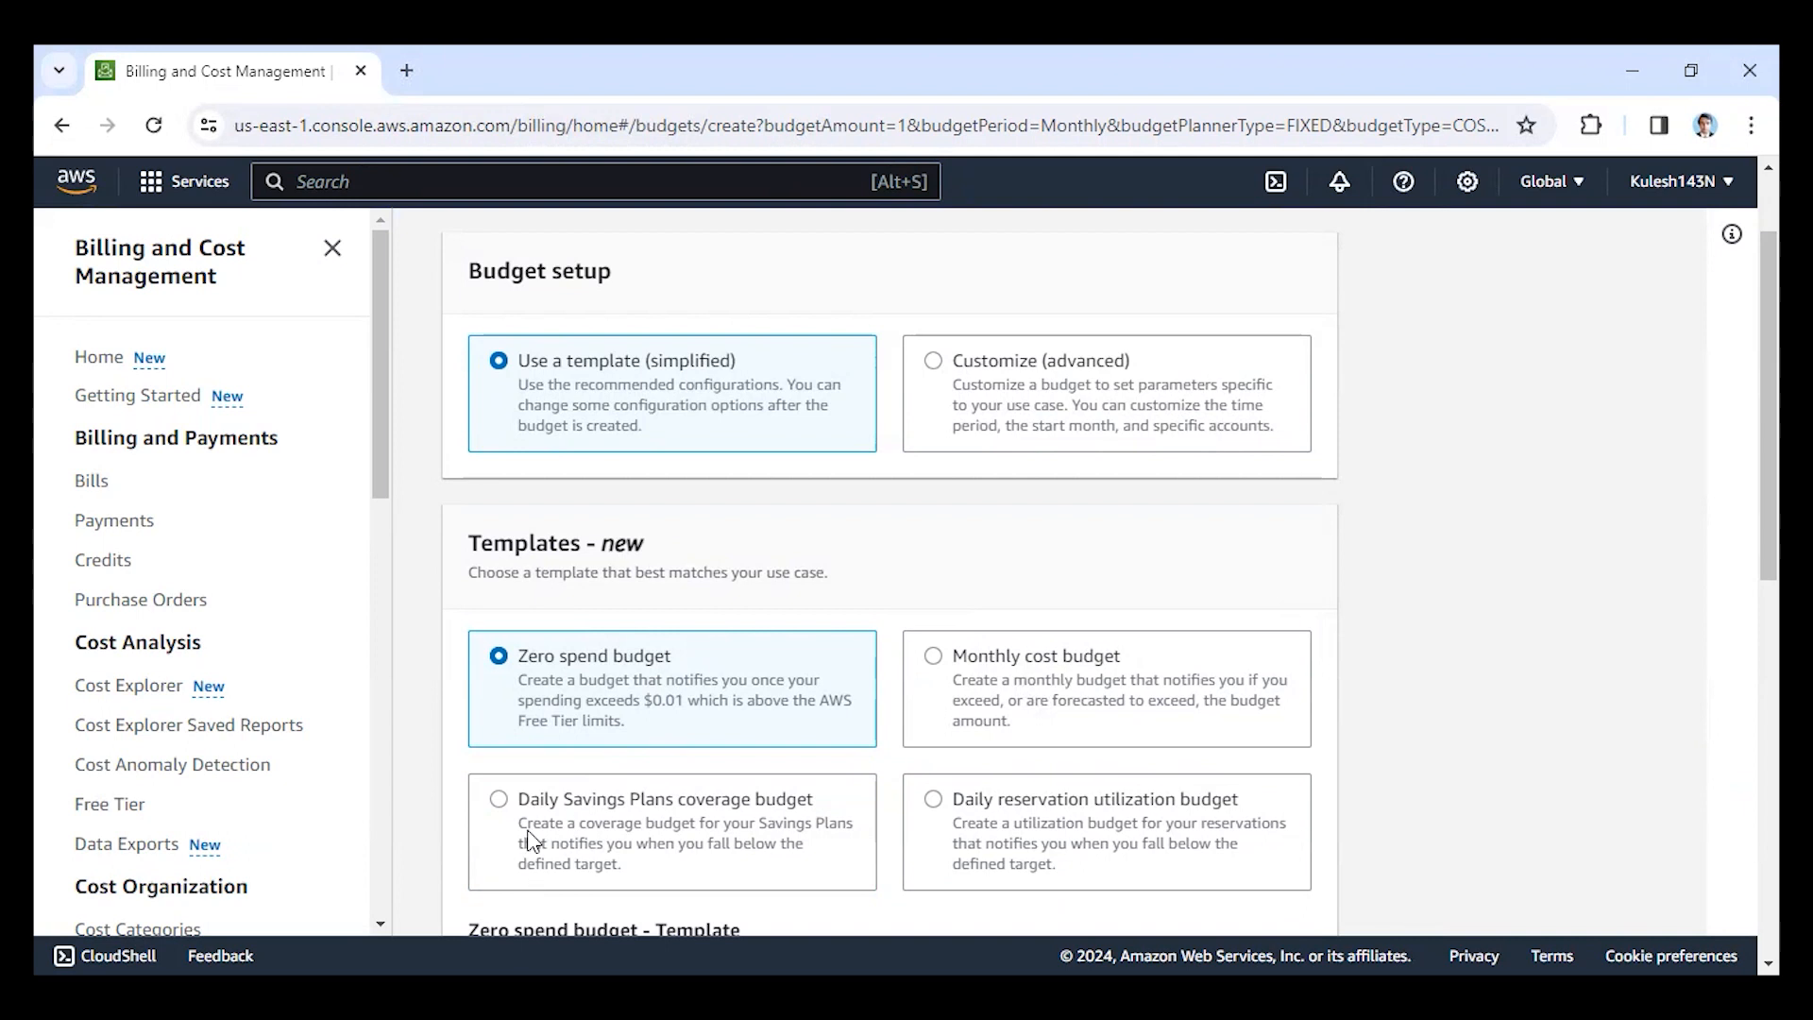
scroll(1011, 838, "down", 4)
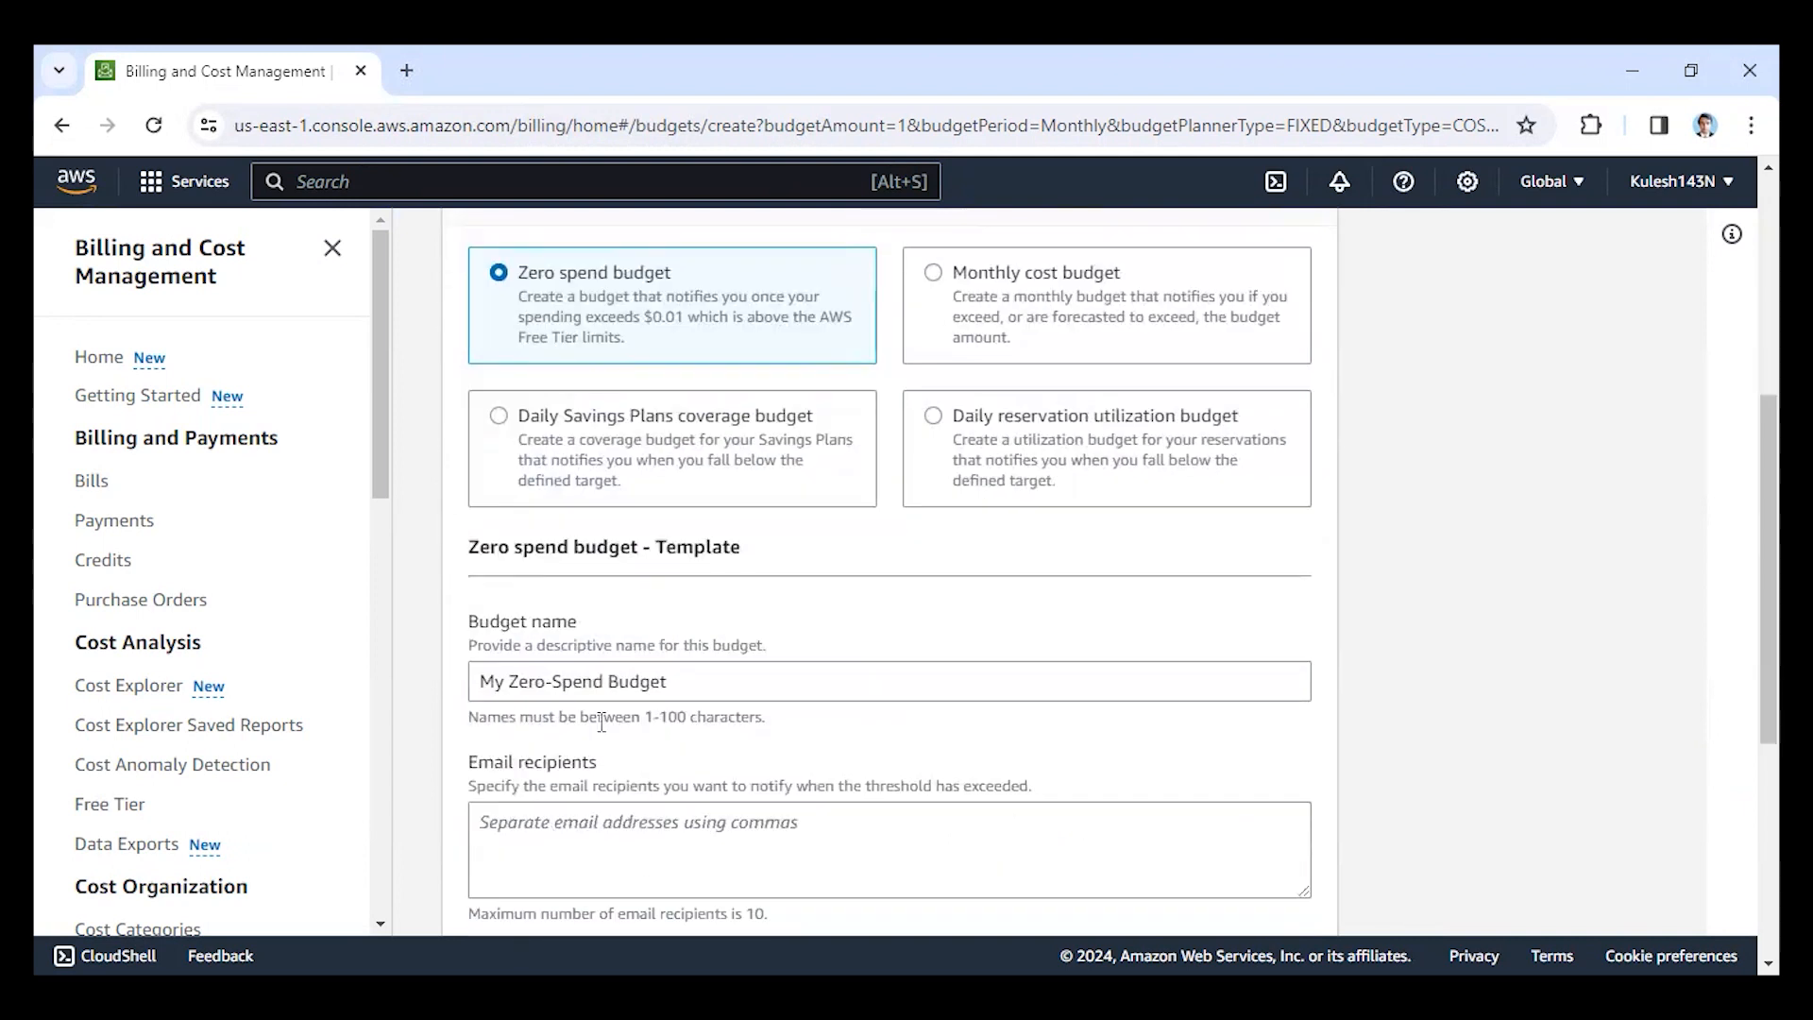
scroll(597, 784, "down", 3)
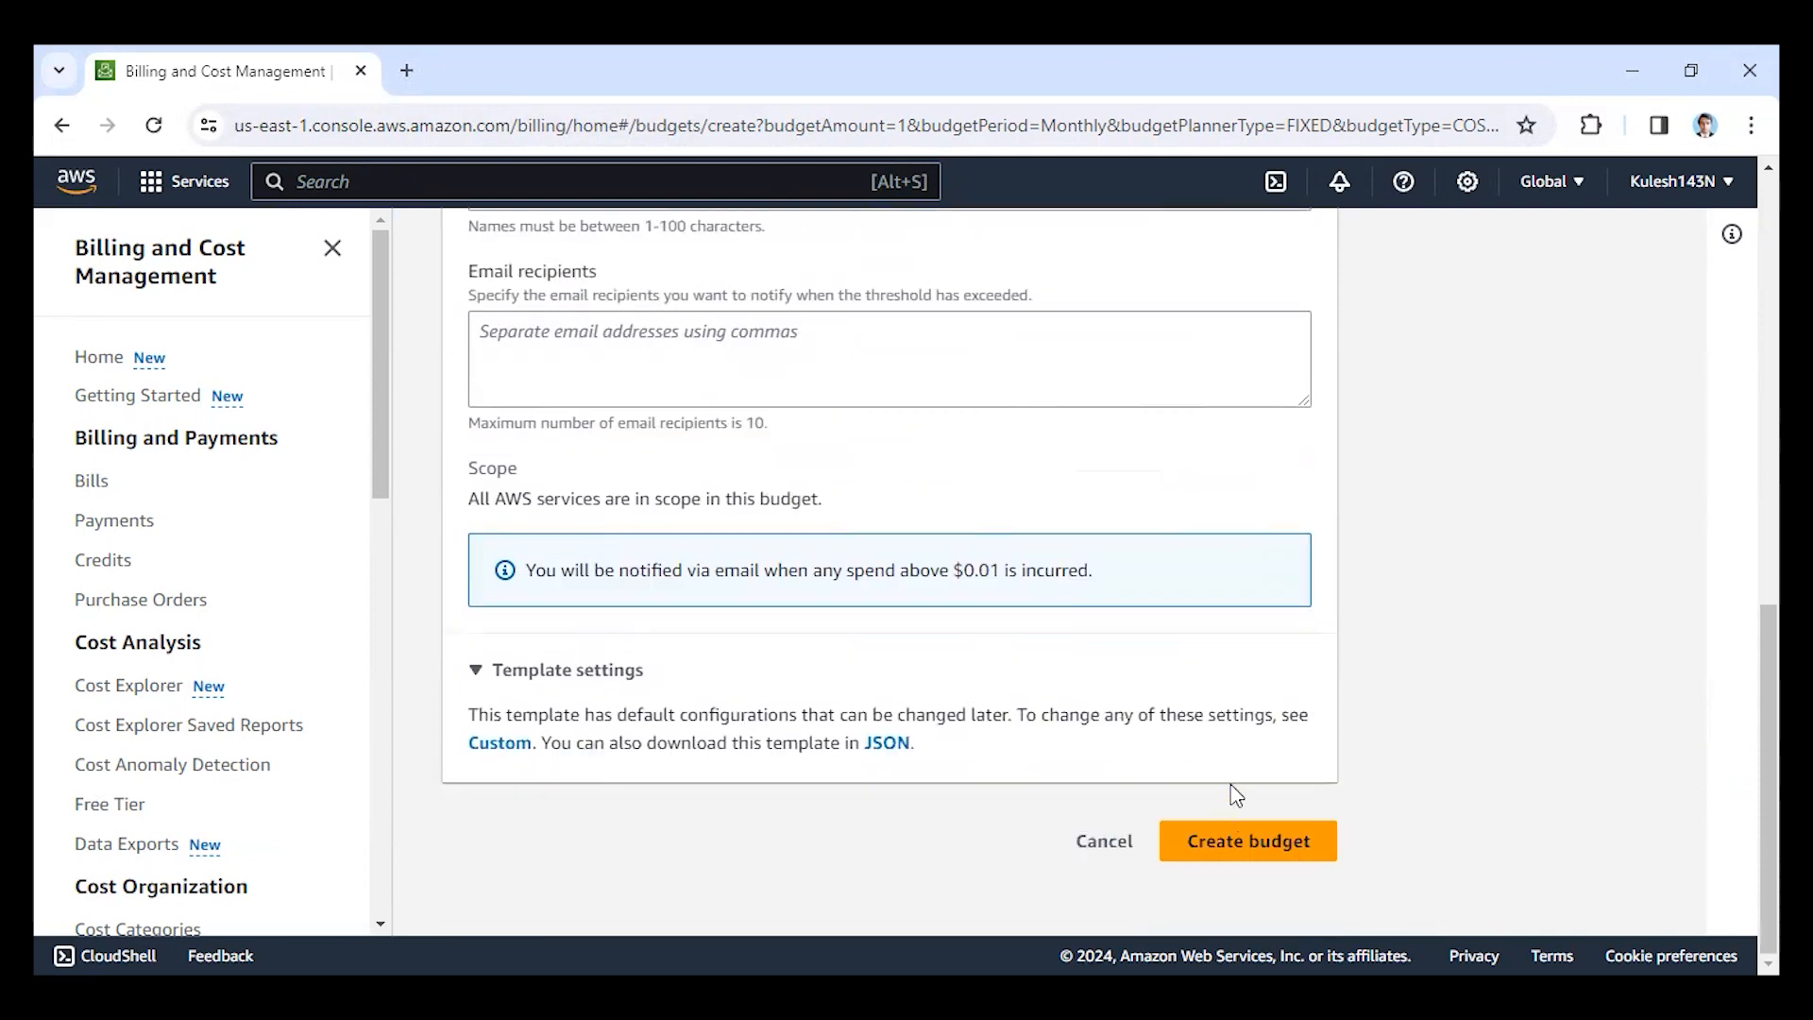
scroll(884, 836, "up", 5)
scroll(887, 832, "up", 5)
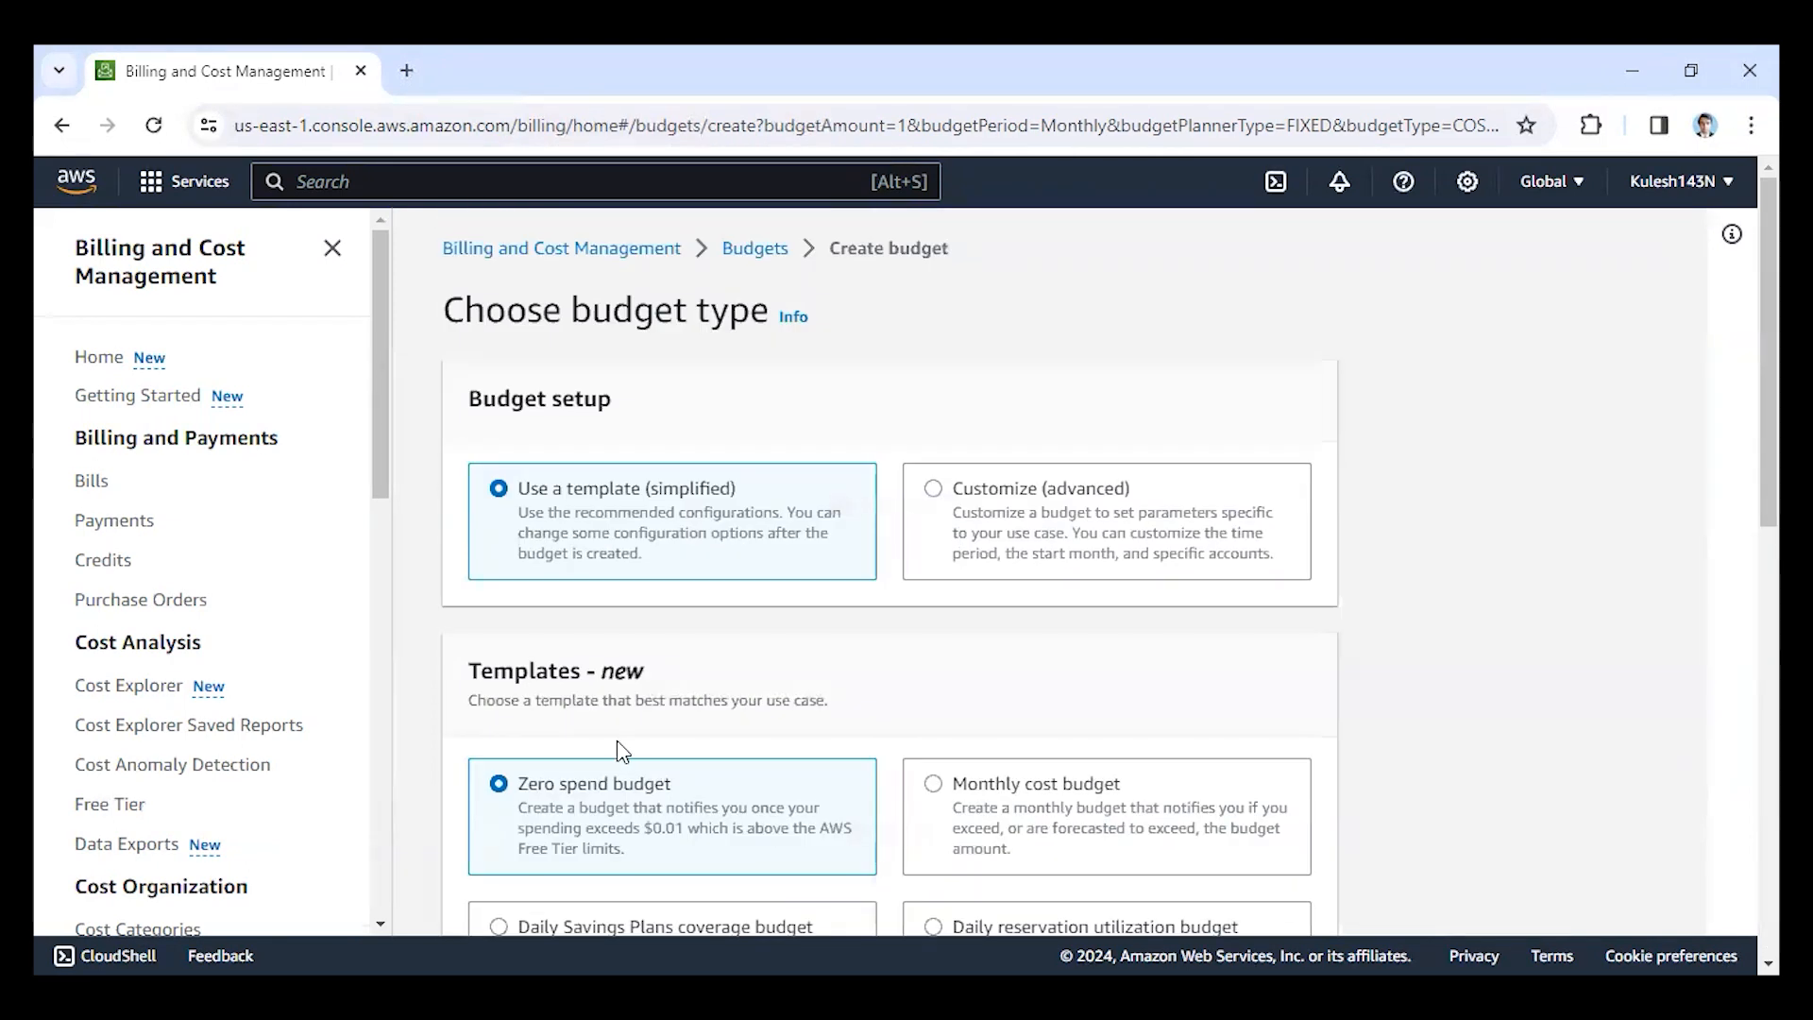
Choose the Customize (advanced) setup with the Cost budget type and continue to the budget details.
left_click(934, 491)
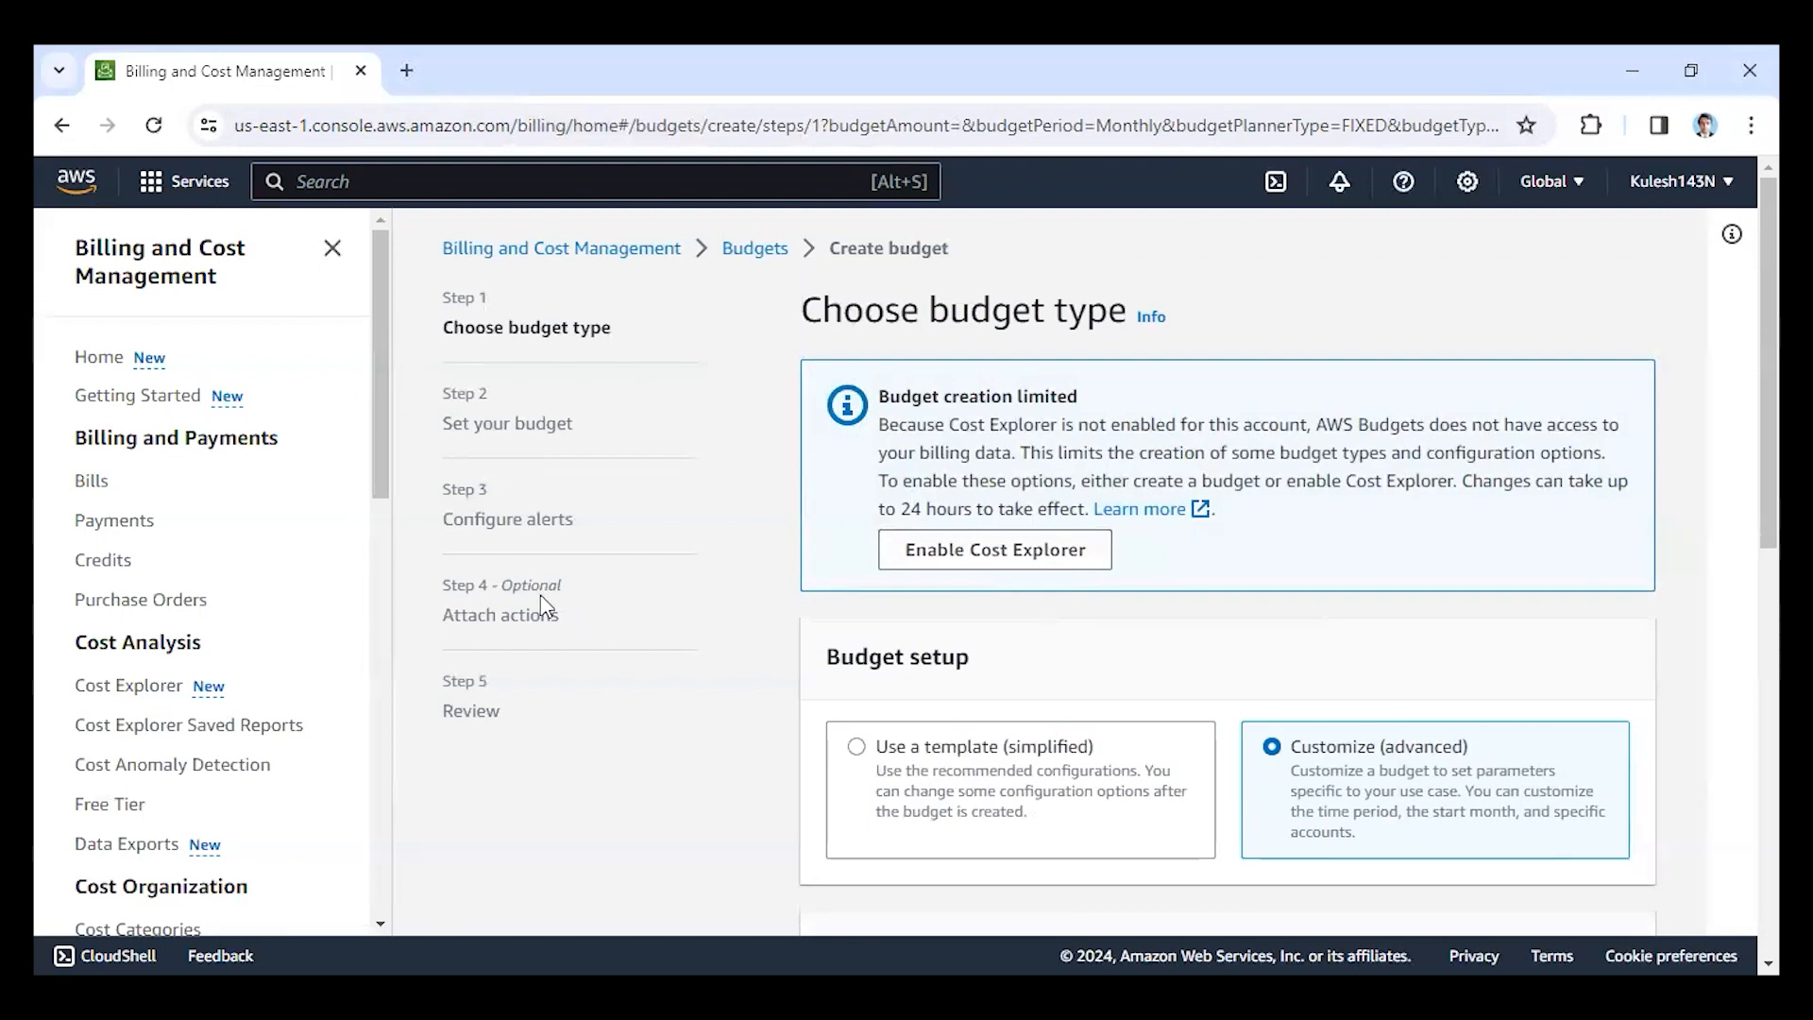
scroll(784, 591, "down", 1)
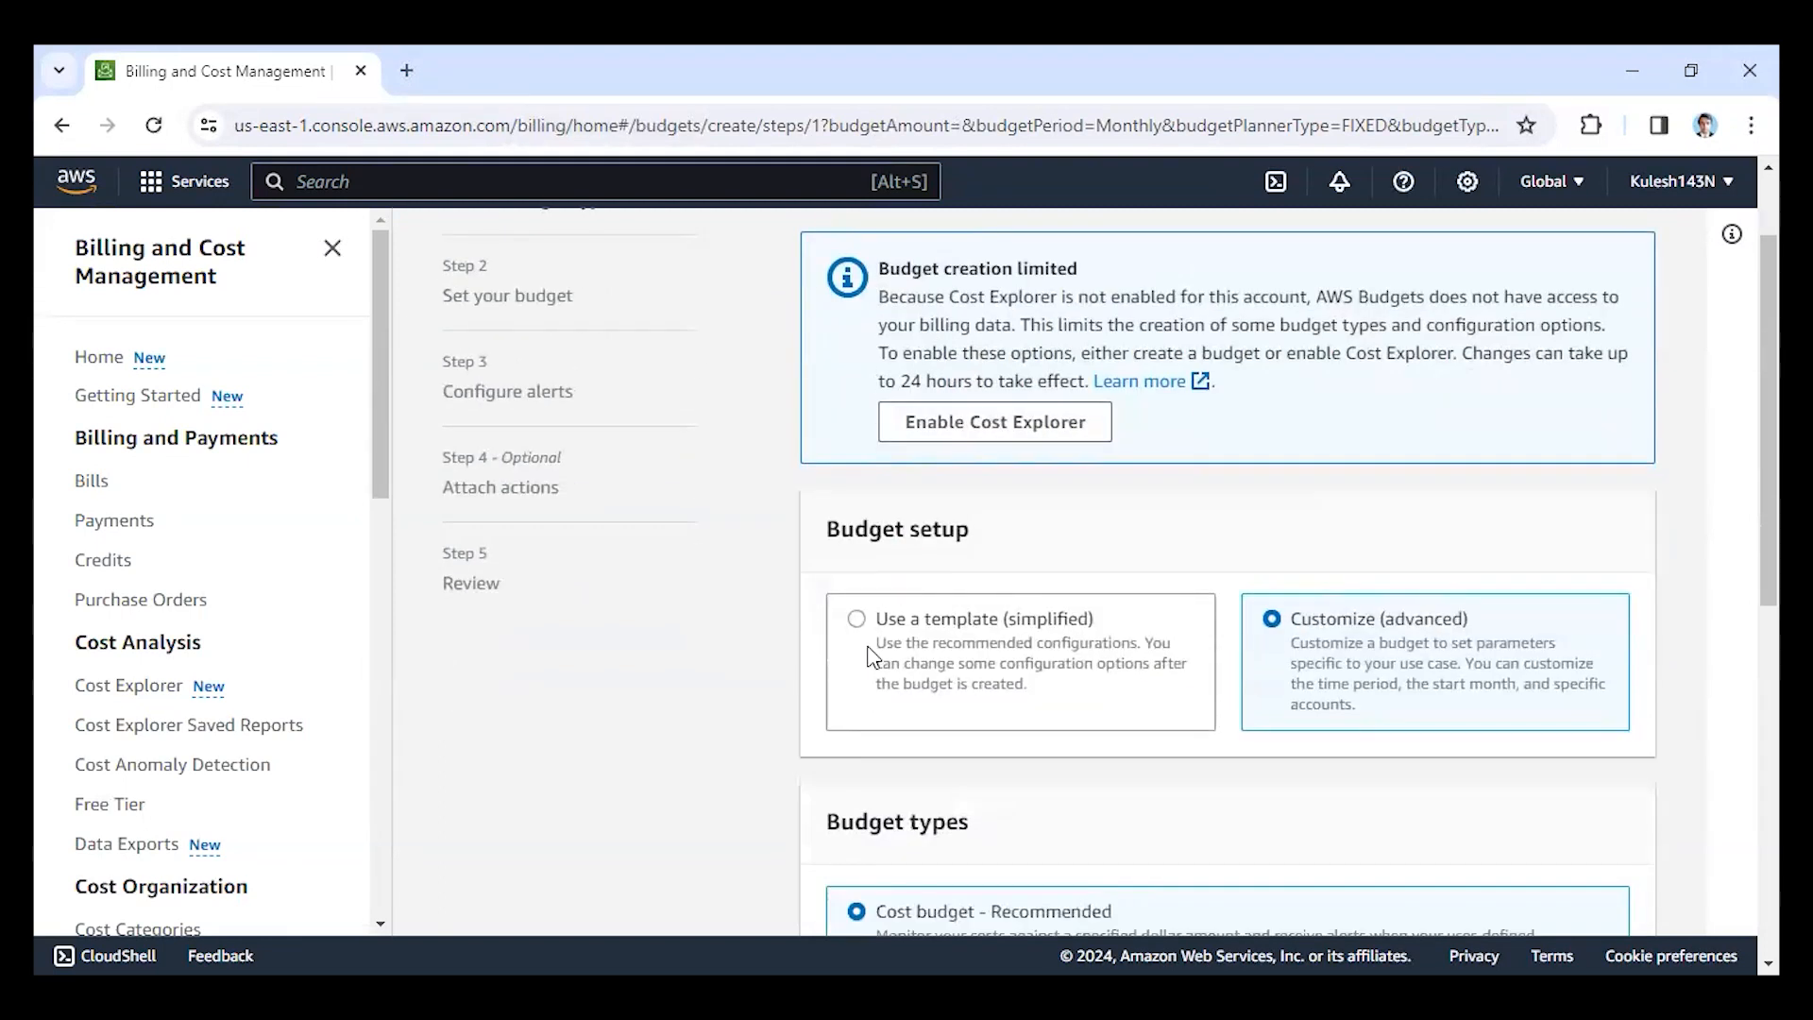
scroll(1294, 753, "down", 3)
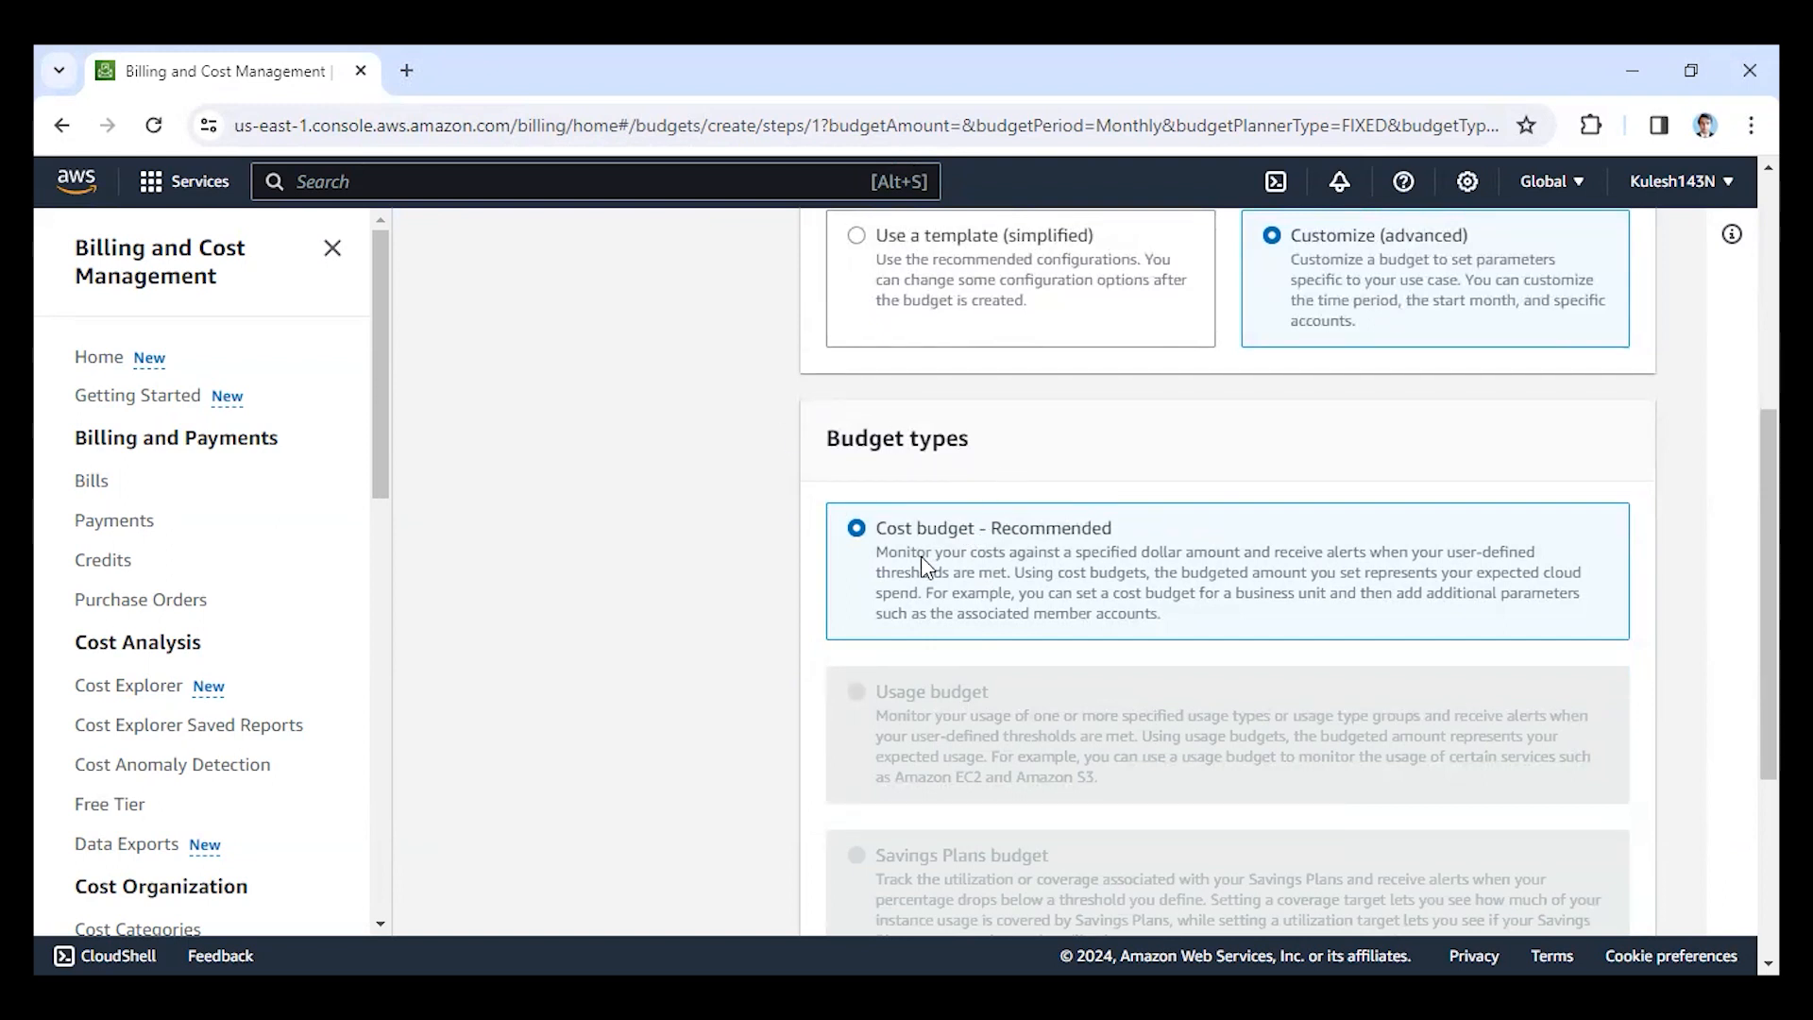
scroll(1162, 619, "down", 5)
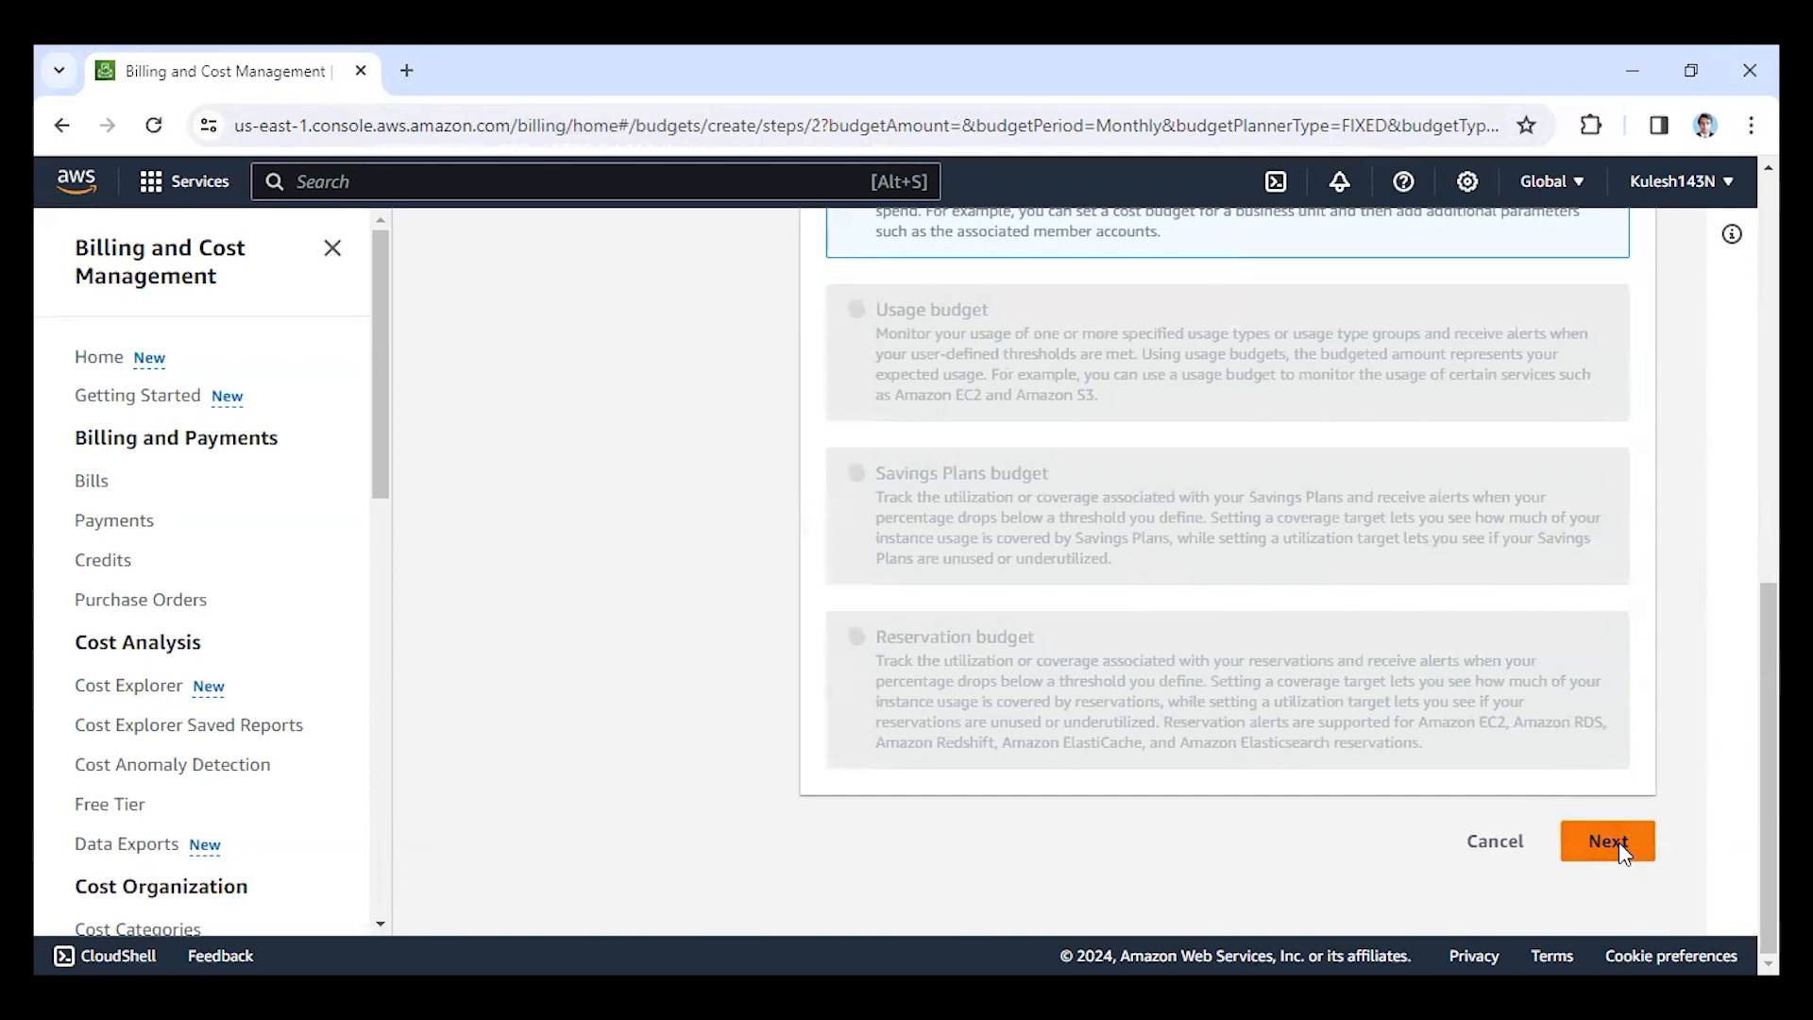
left_click(1619, 842)
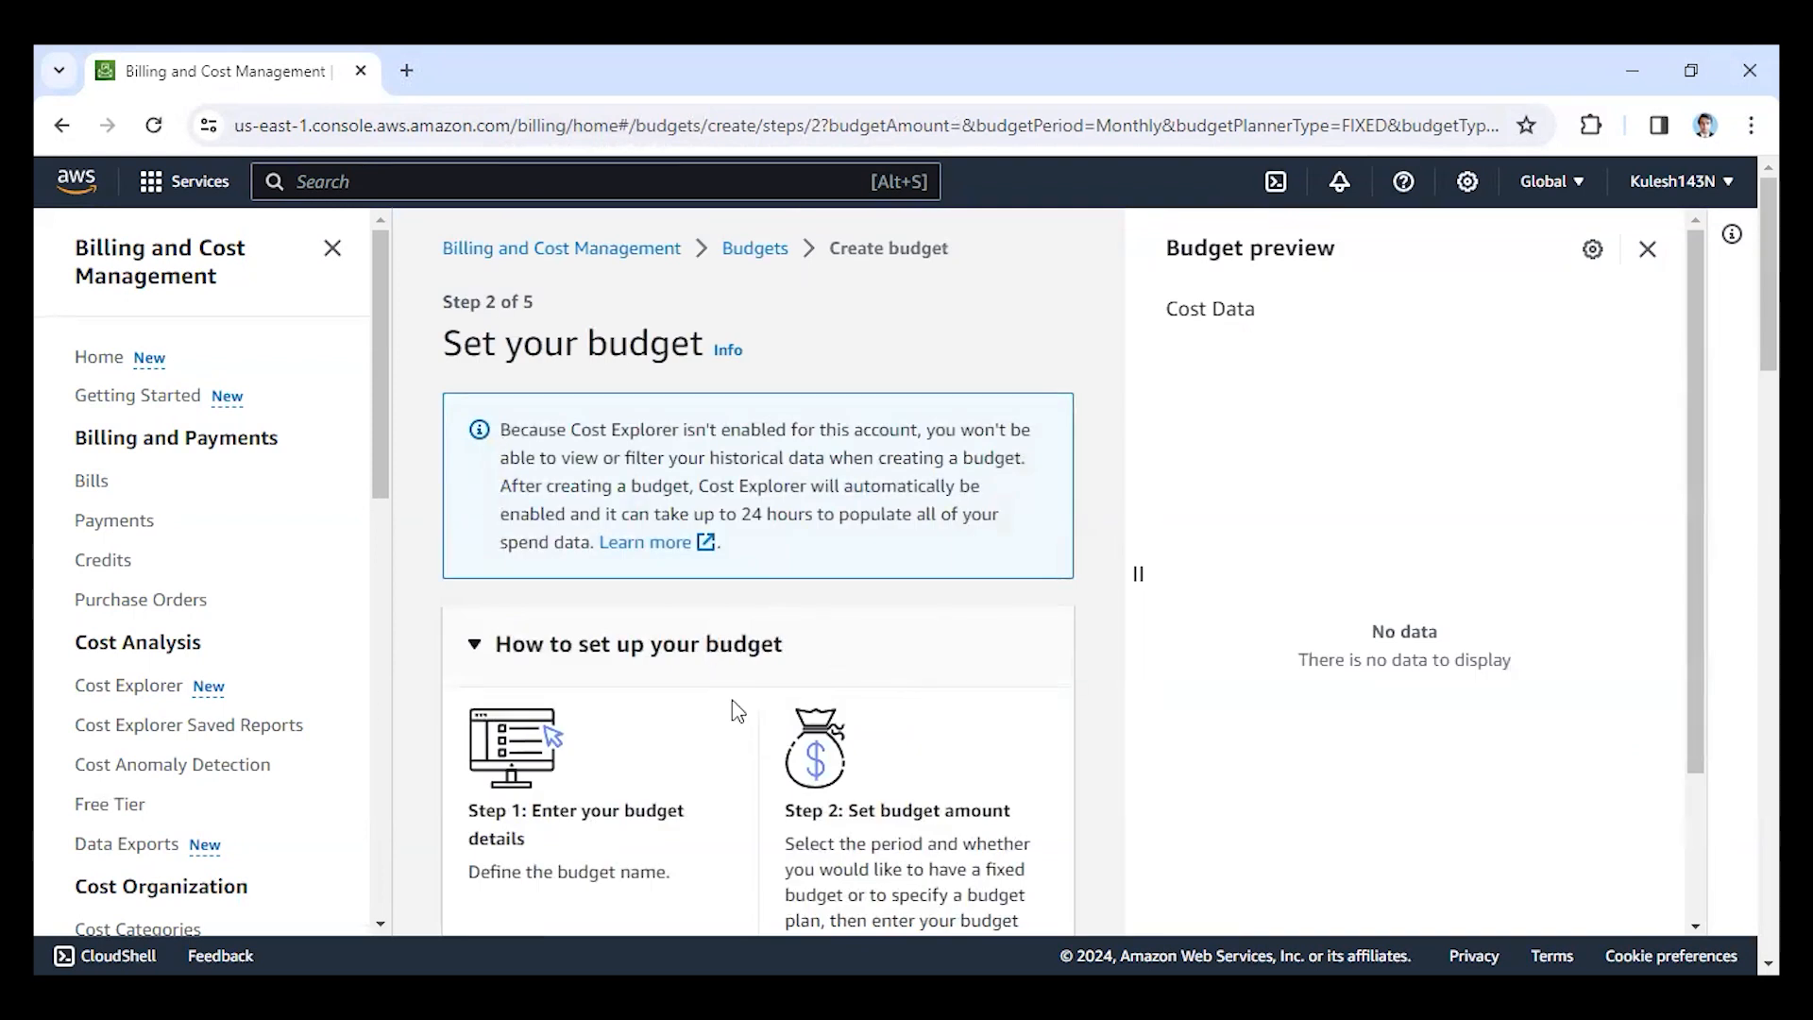
Name the budget BudgetKM and review the period choices, leaving Monthly selected.
scroll(722, 707, "down", 10)
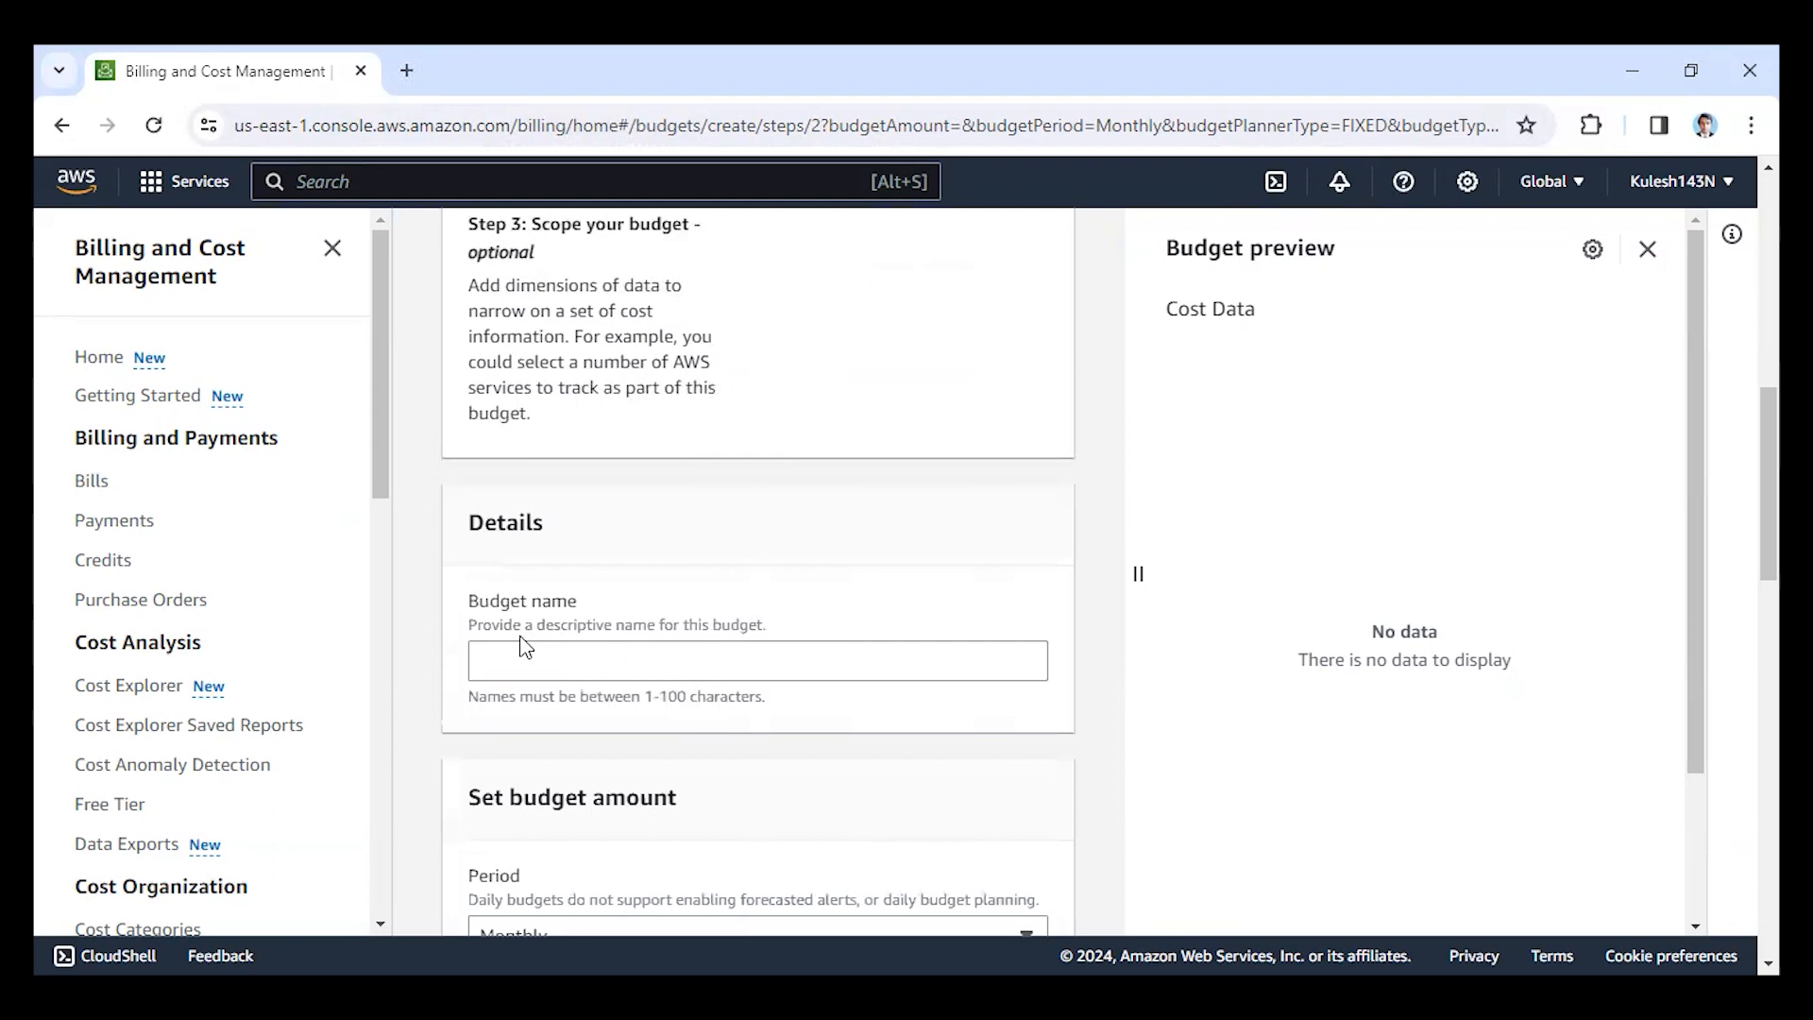
left_click(595, 665)
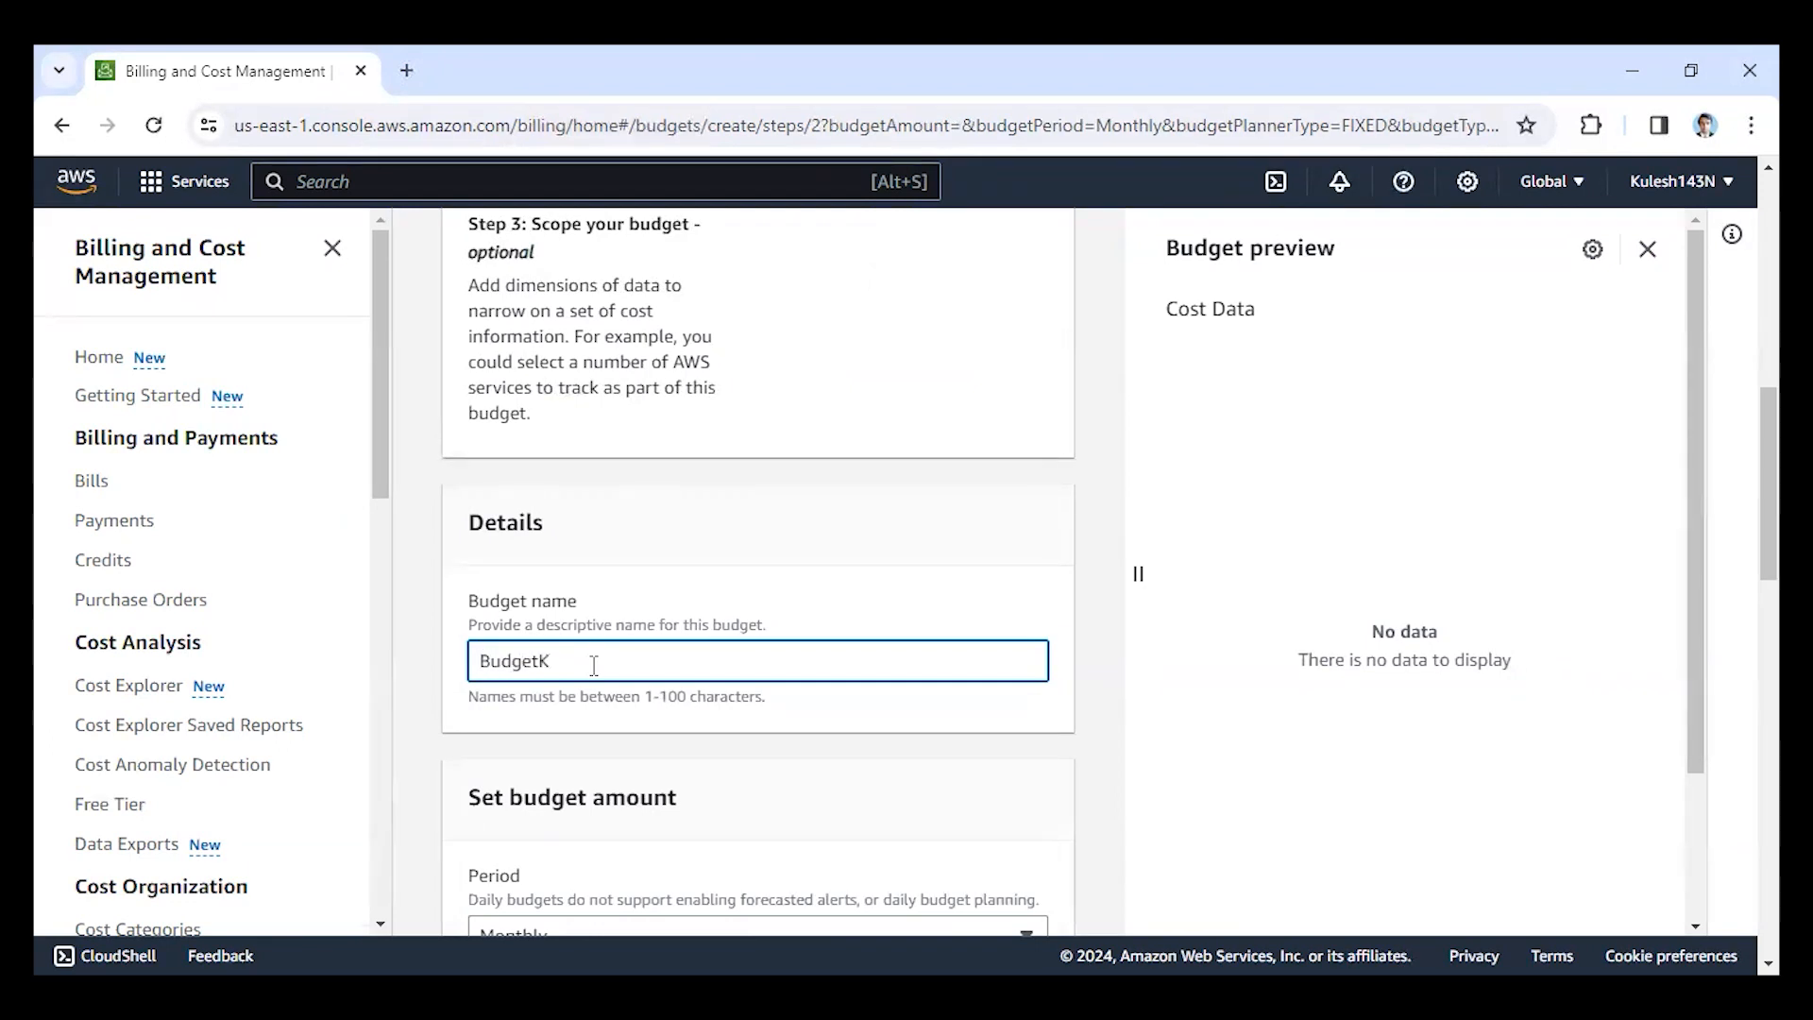
scroll(594, 665, "down", 4)
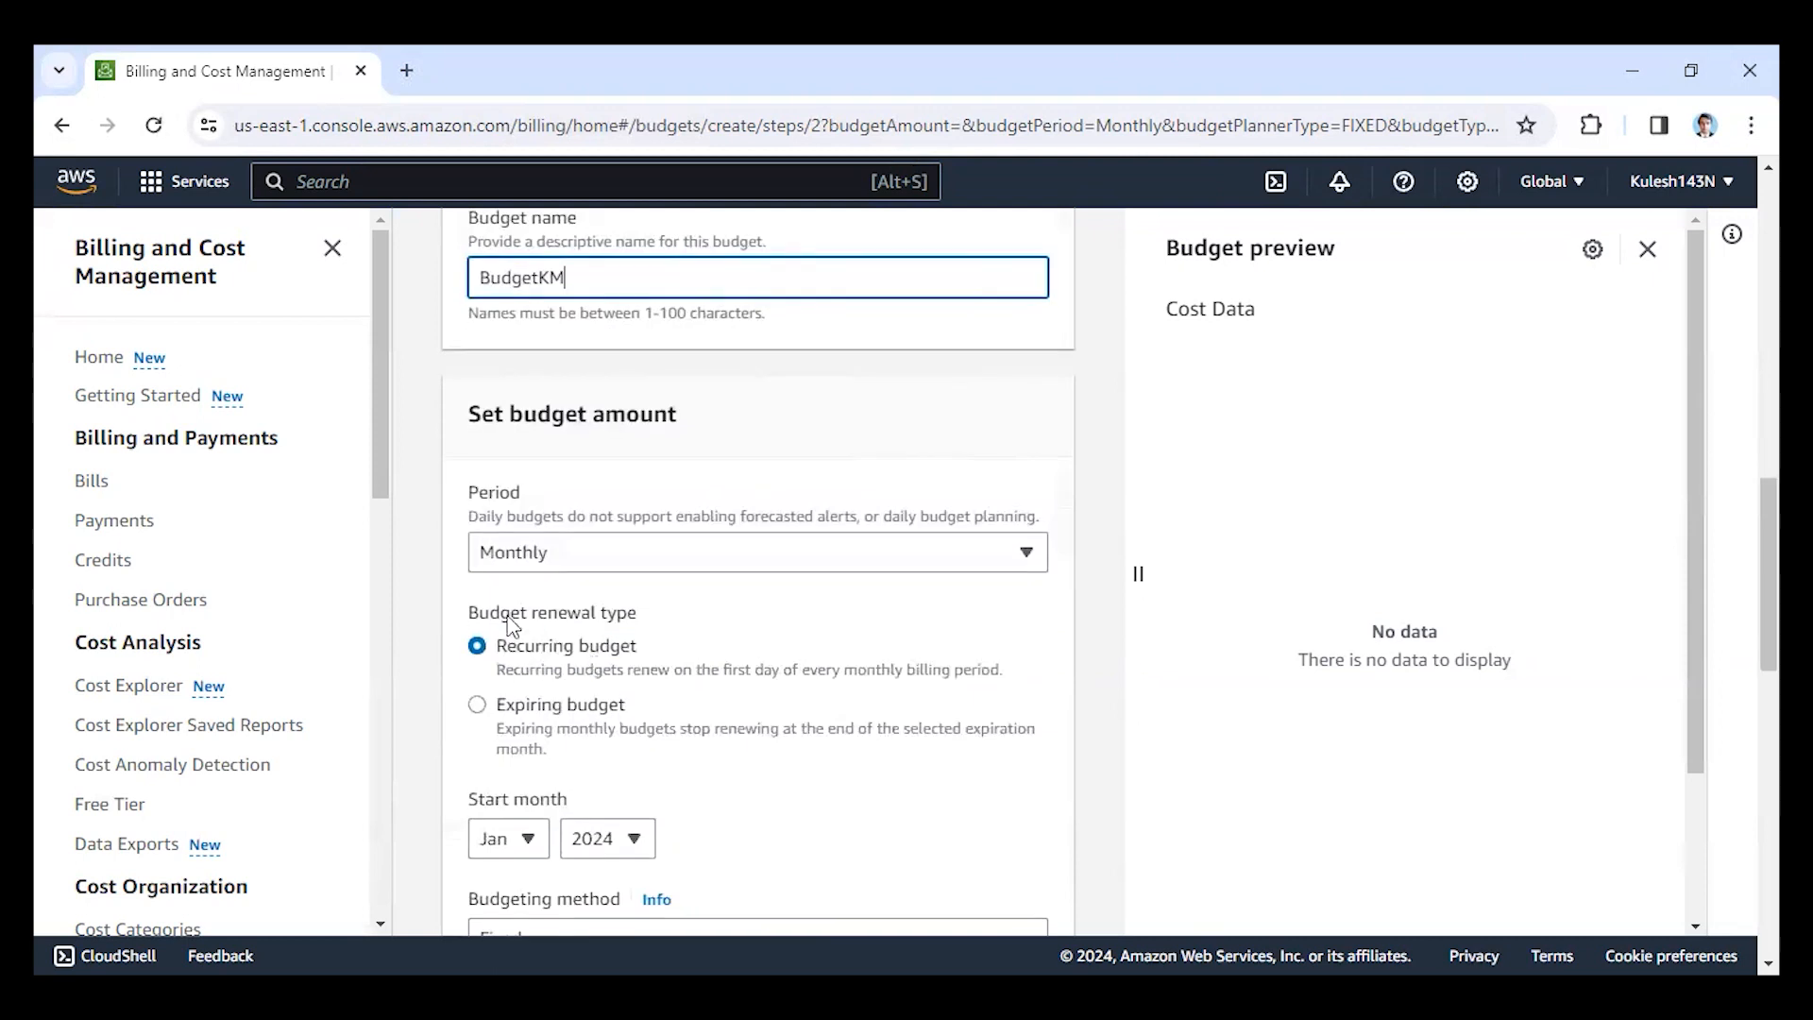
left_click(546, 562)
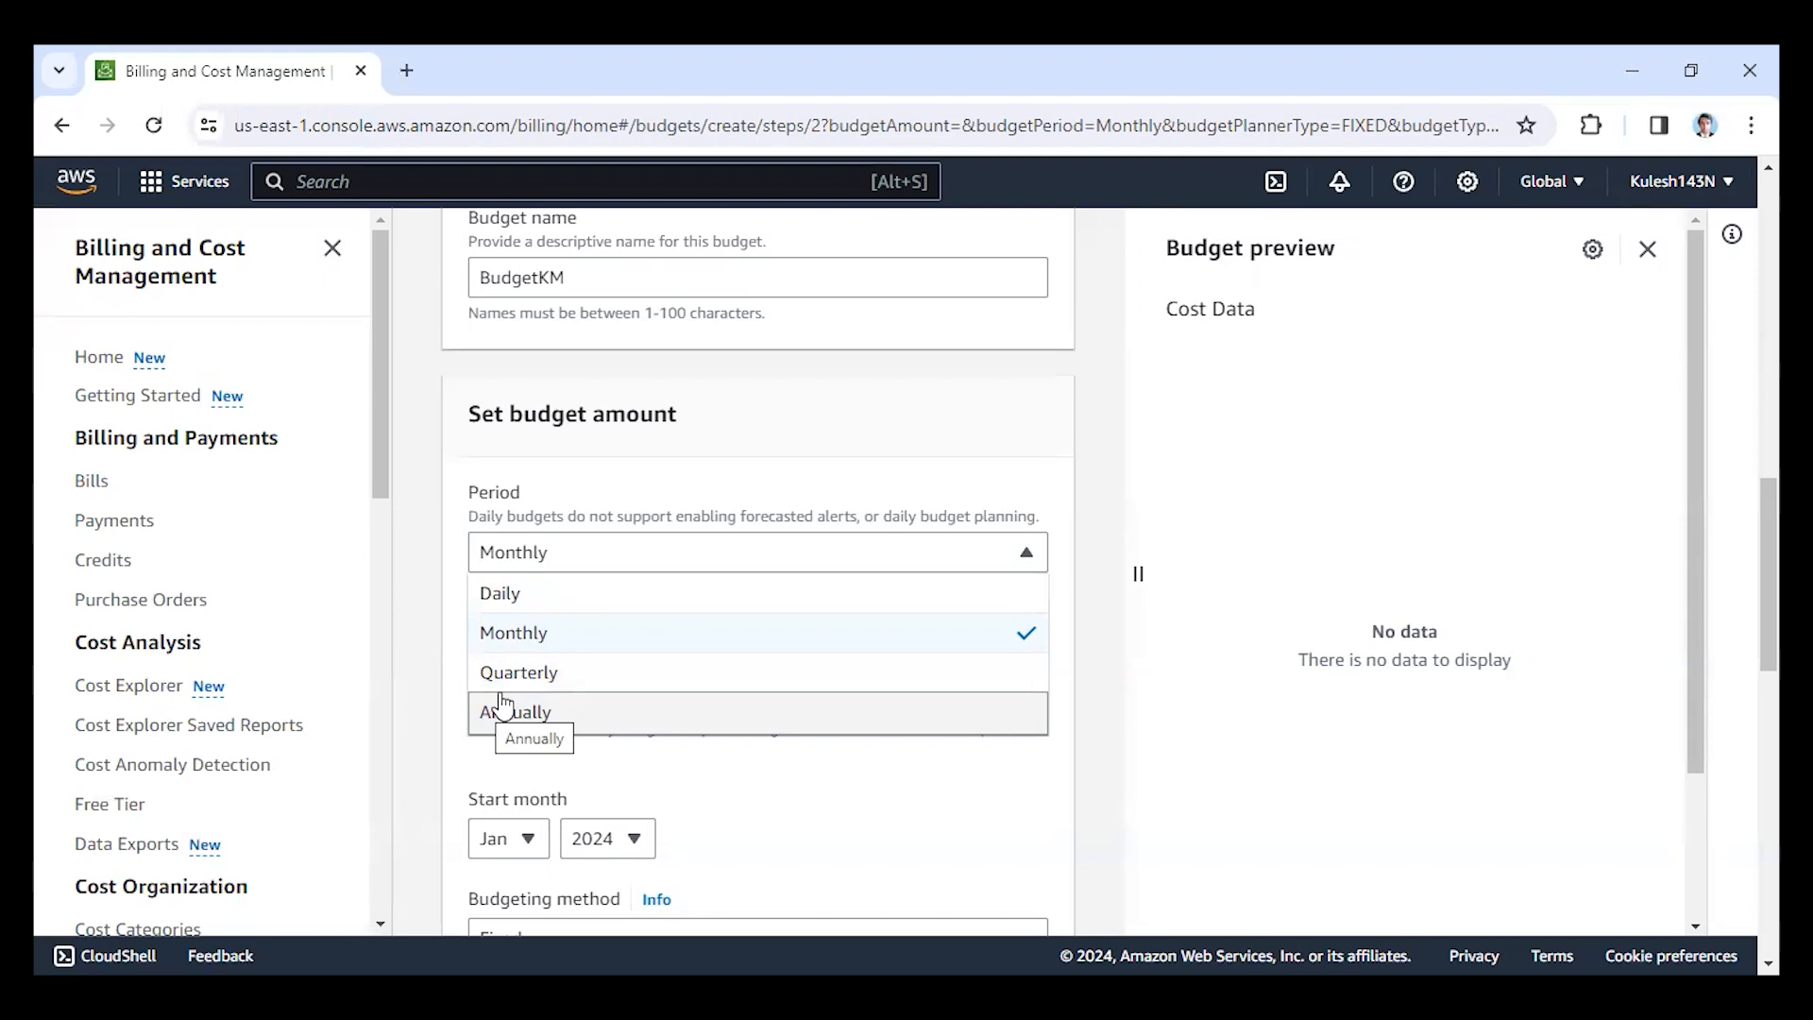
left_click(655, 790)
Use the Fixed budgeting method and set the budgeted amount to $80.
scroll(578, 776, "down", 3)
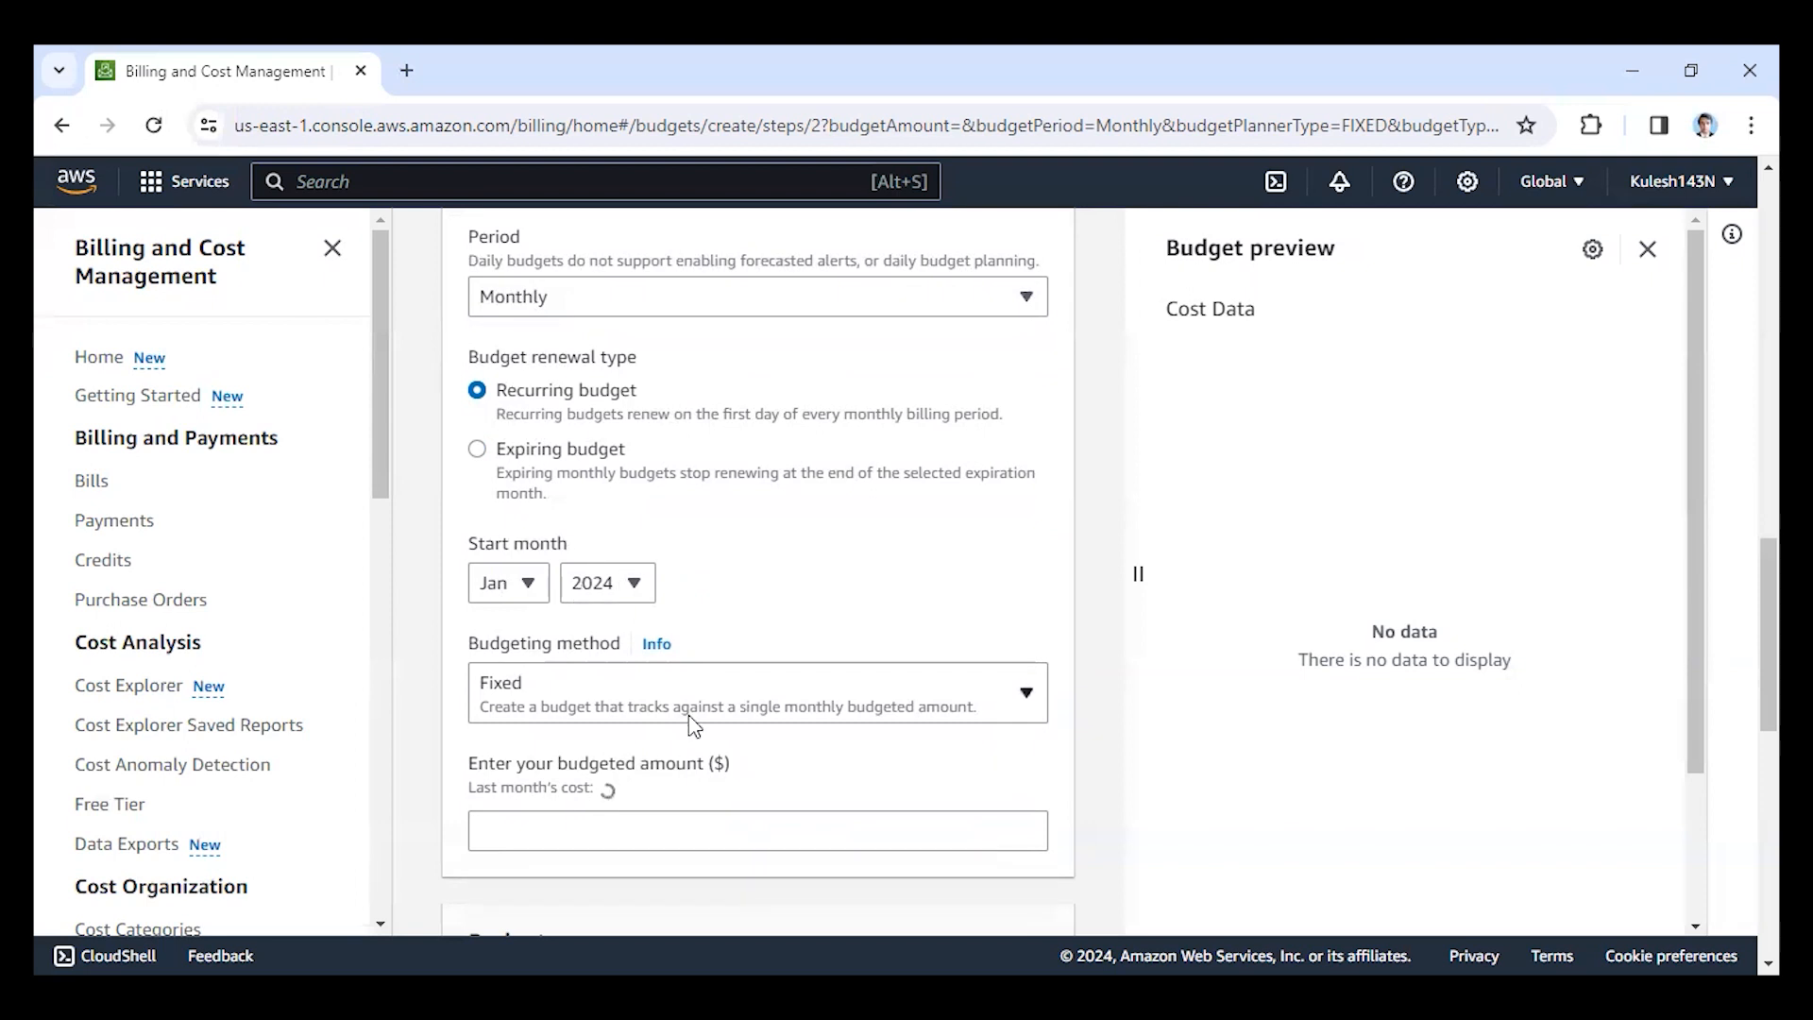
scroll(689, 716, "down", 3)
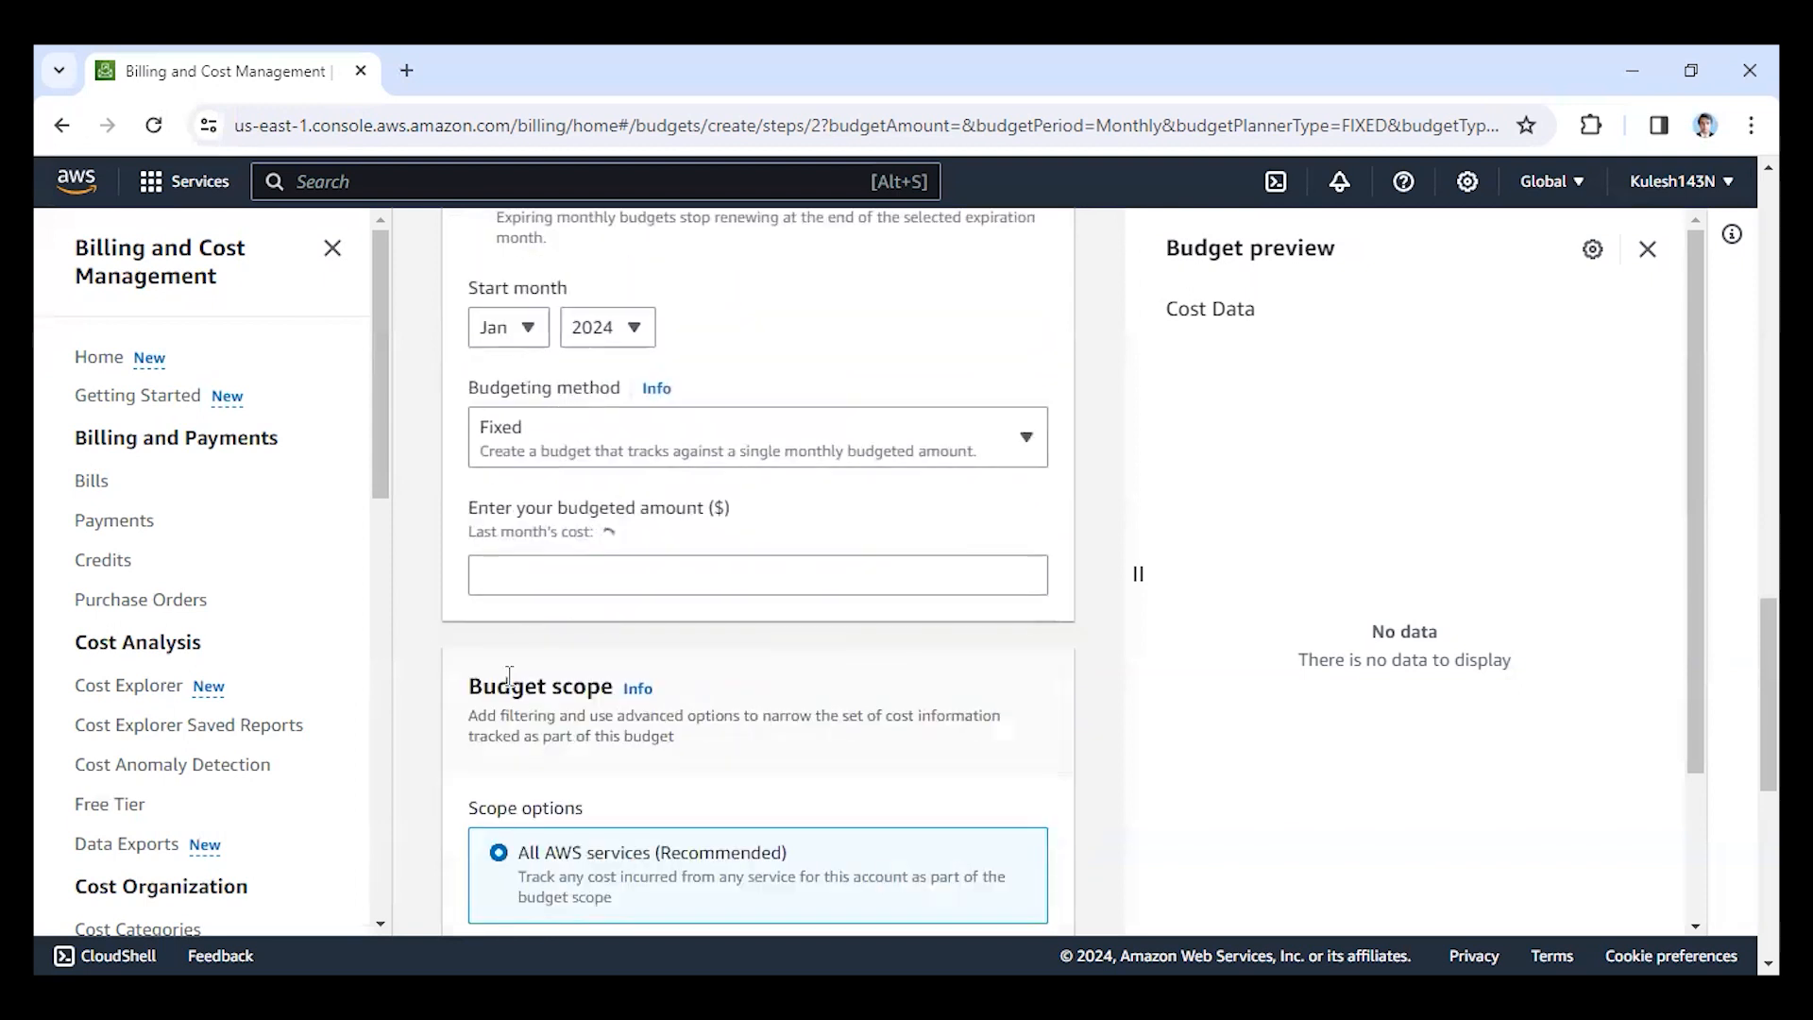
left_click(515, 458)
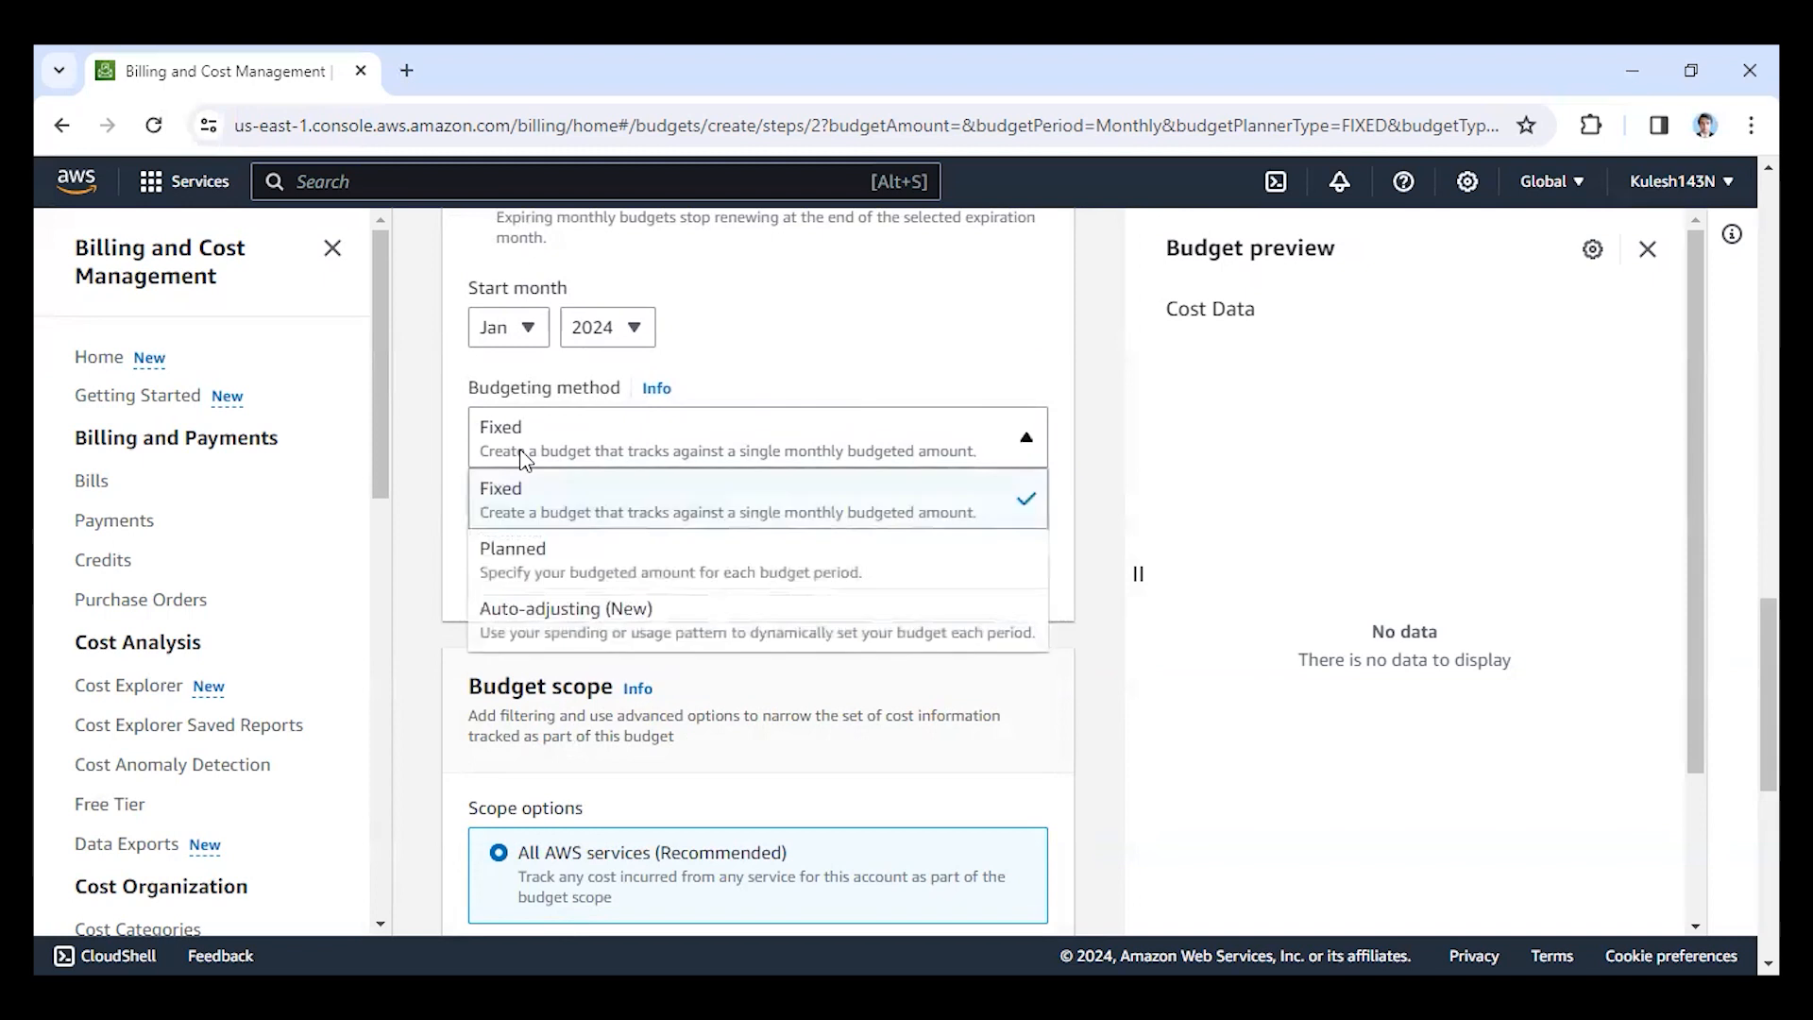
left_click(524, 459)
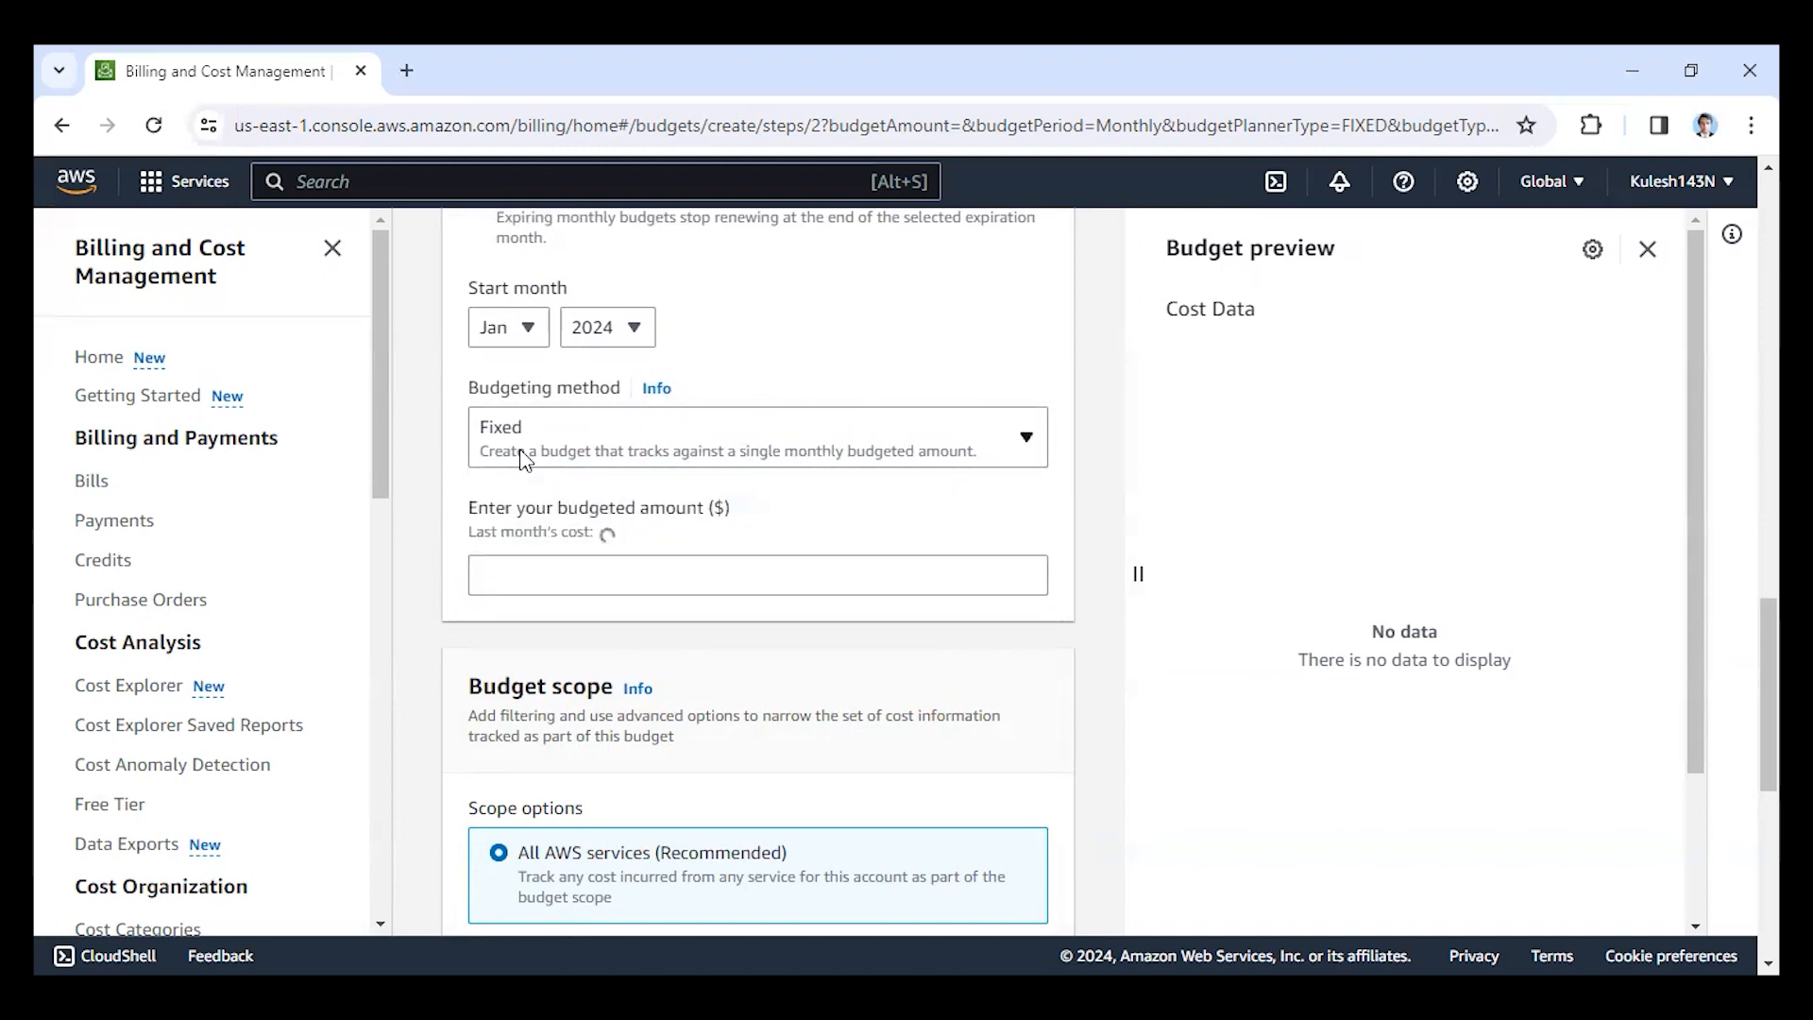
left_click(512, 594)
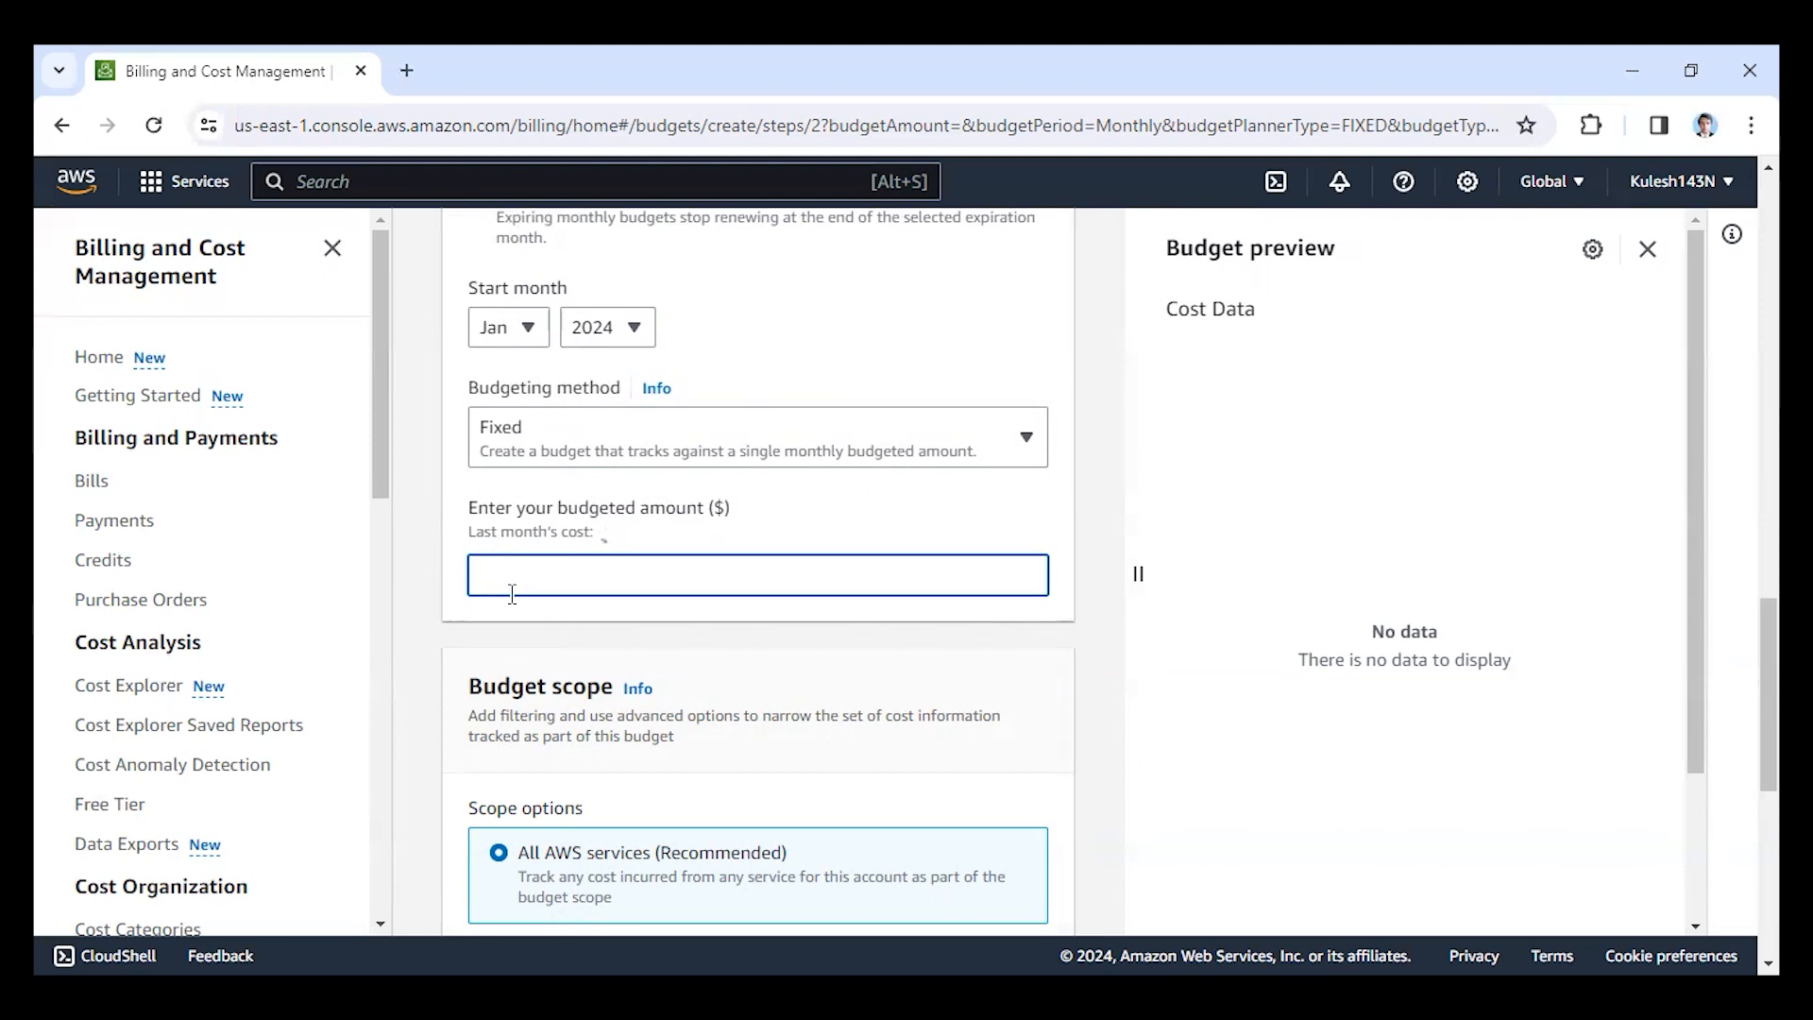
type("80")
Accept the All AWS services scope with costs aggregated by Unblended costs, and continue to alert configuration.
scroll(515, 600, "down", 4)
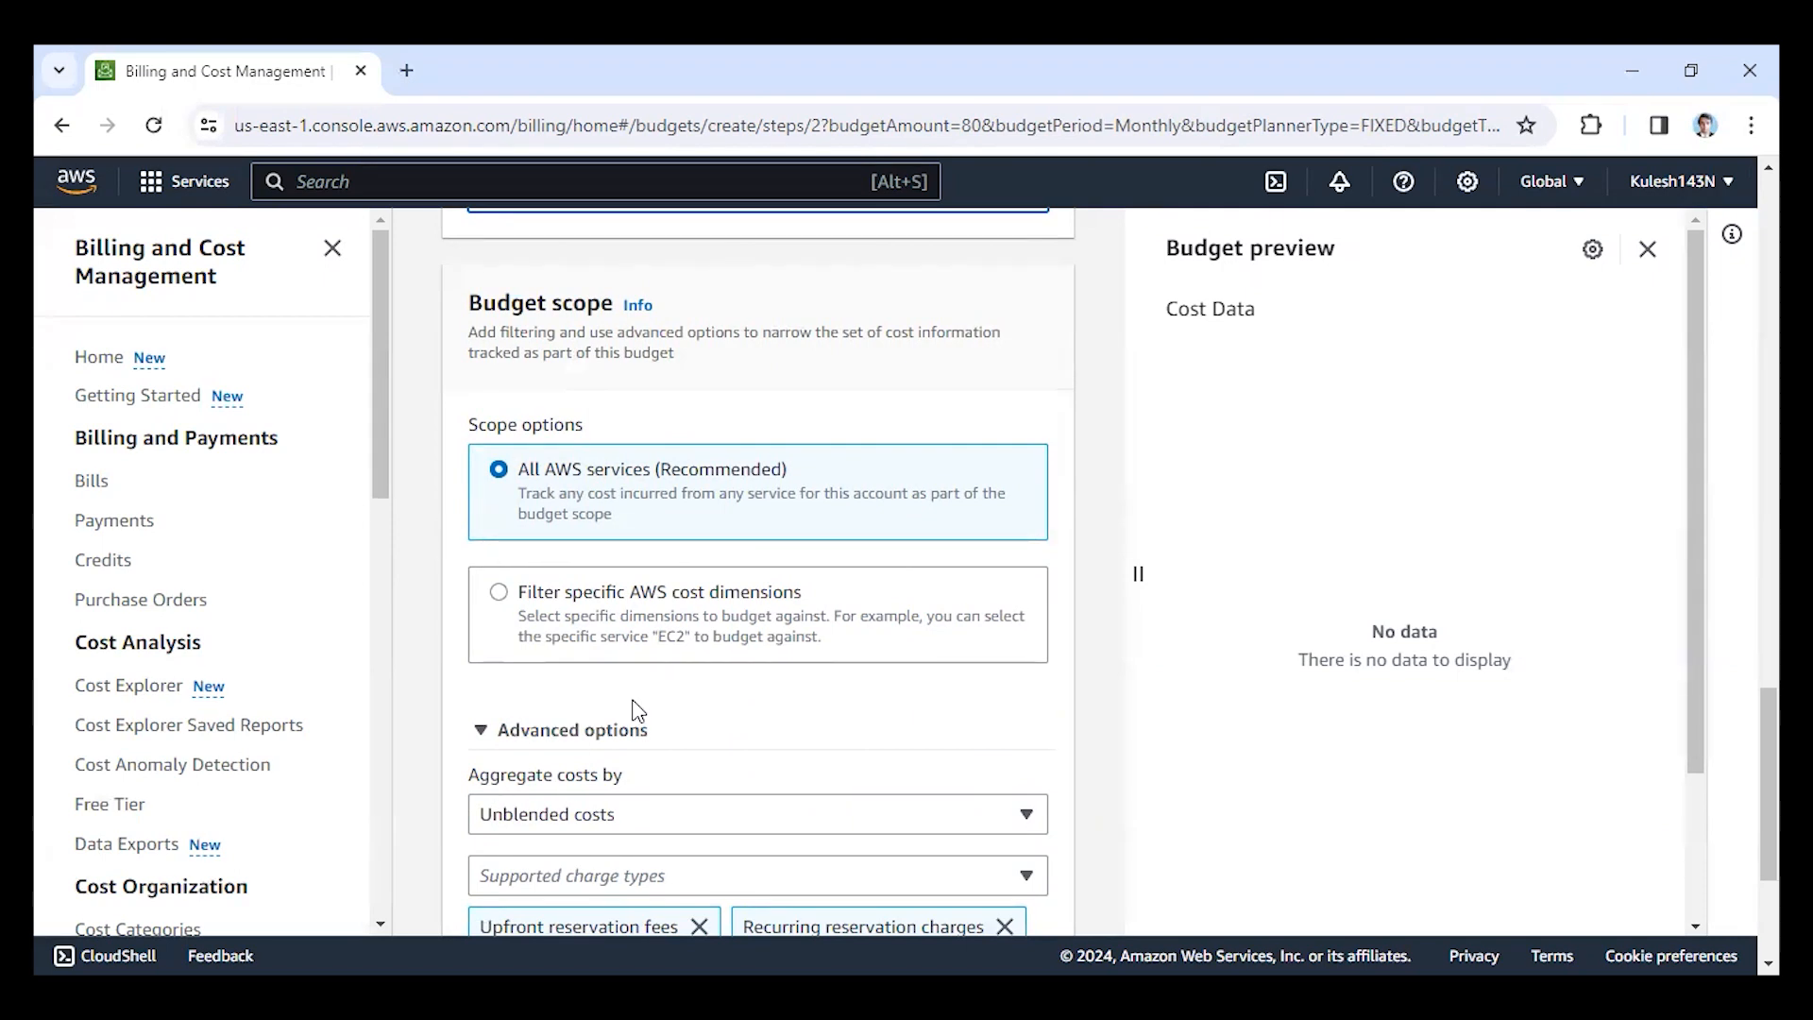
scroll(636, 708, "down", 1)
scroll(636, 708, "down", 2)
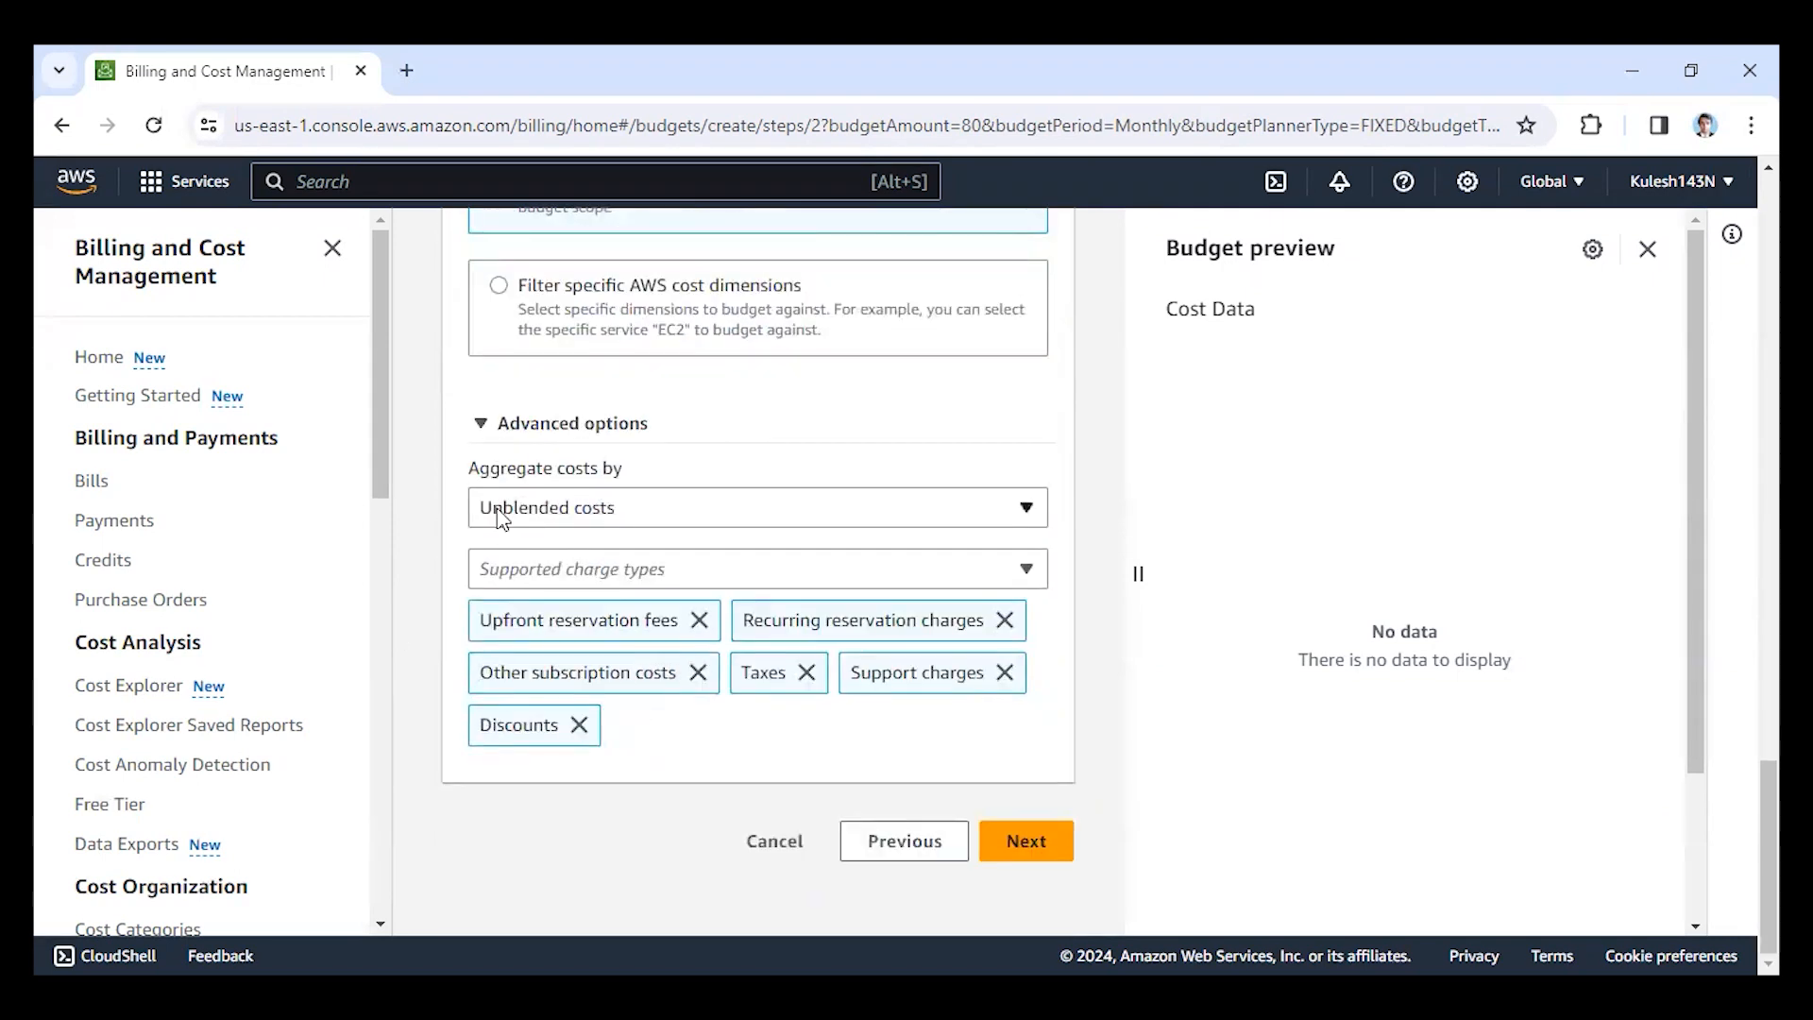
left_click(584, 507)
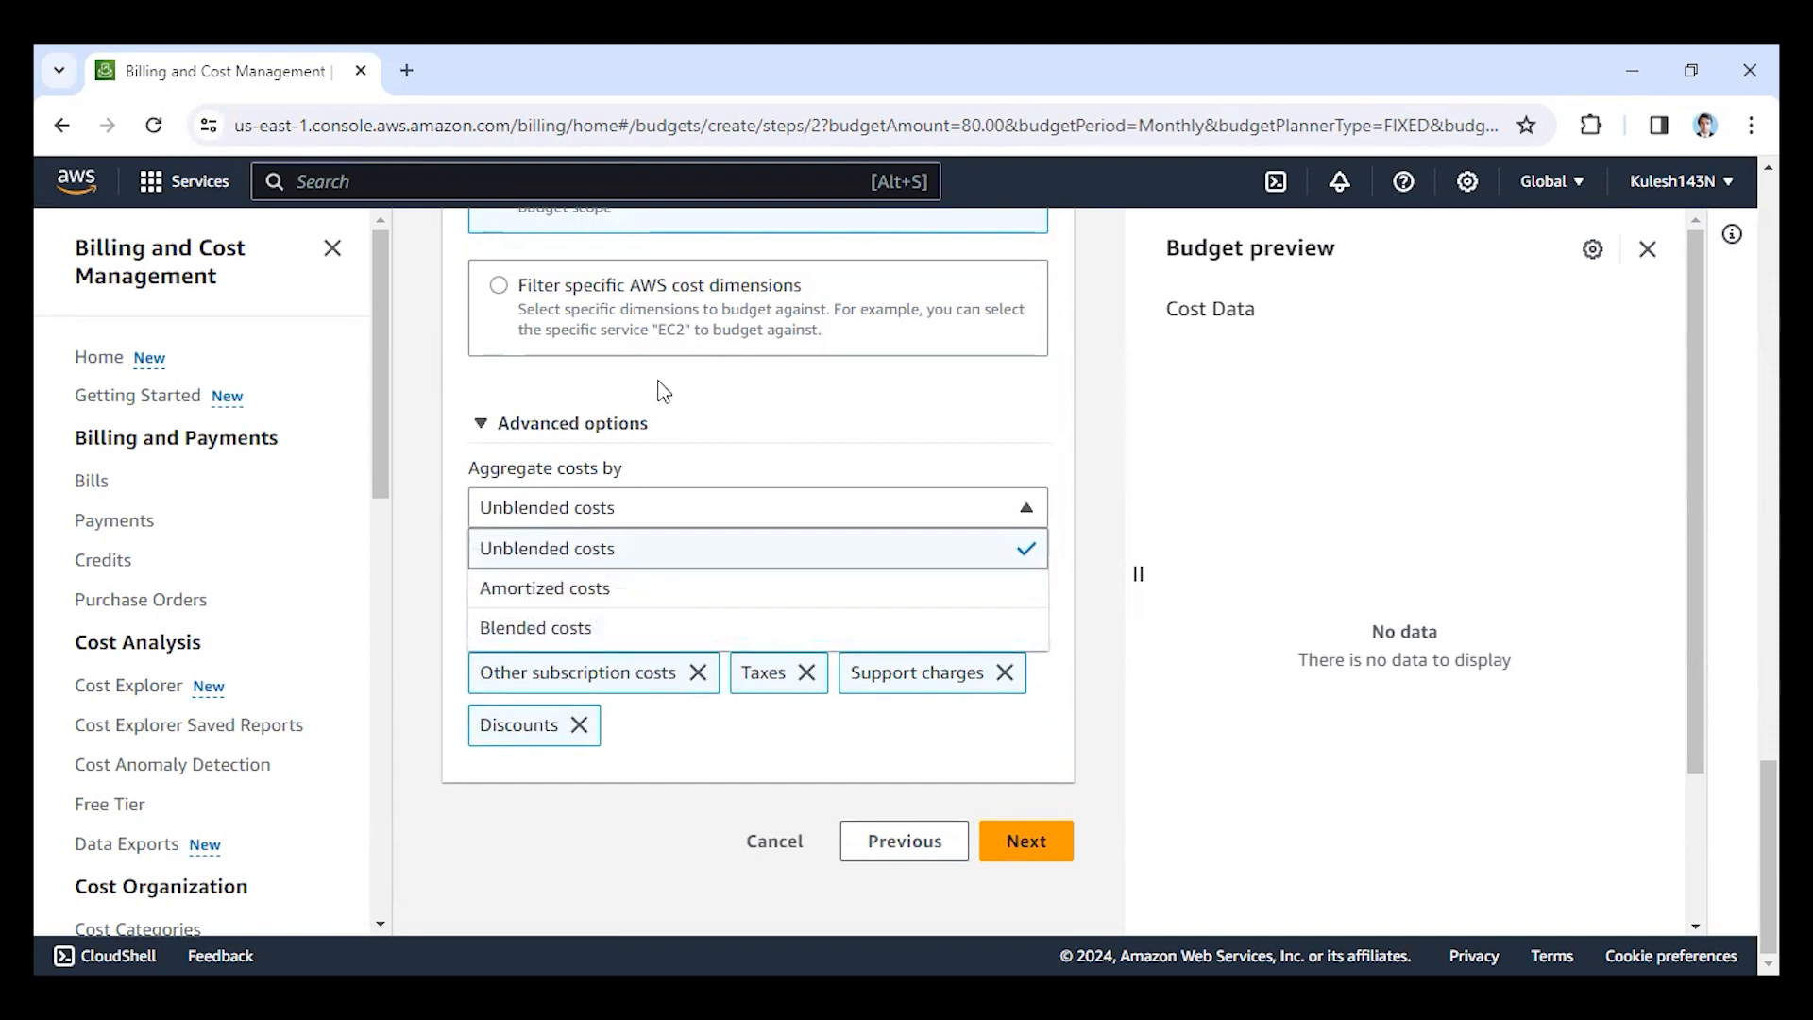
left_click(425, 507)
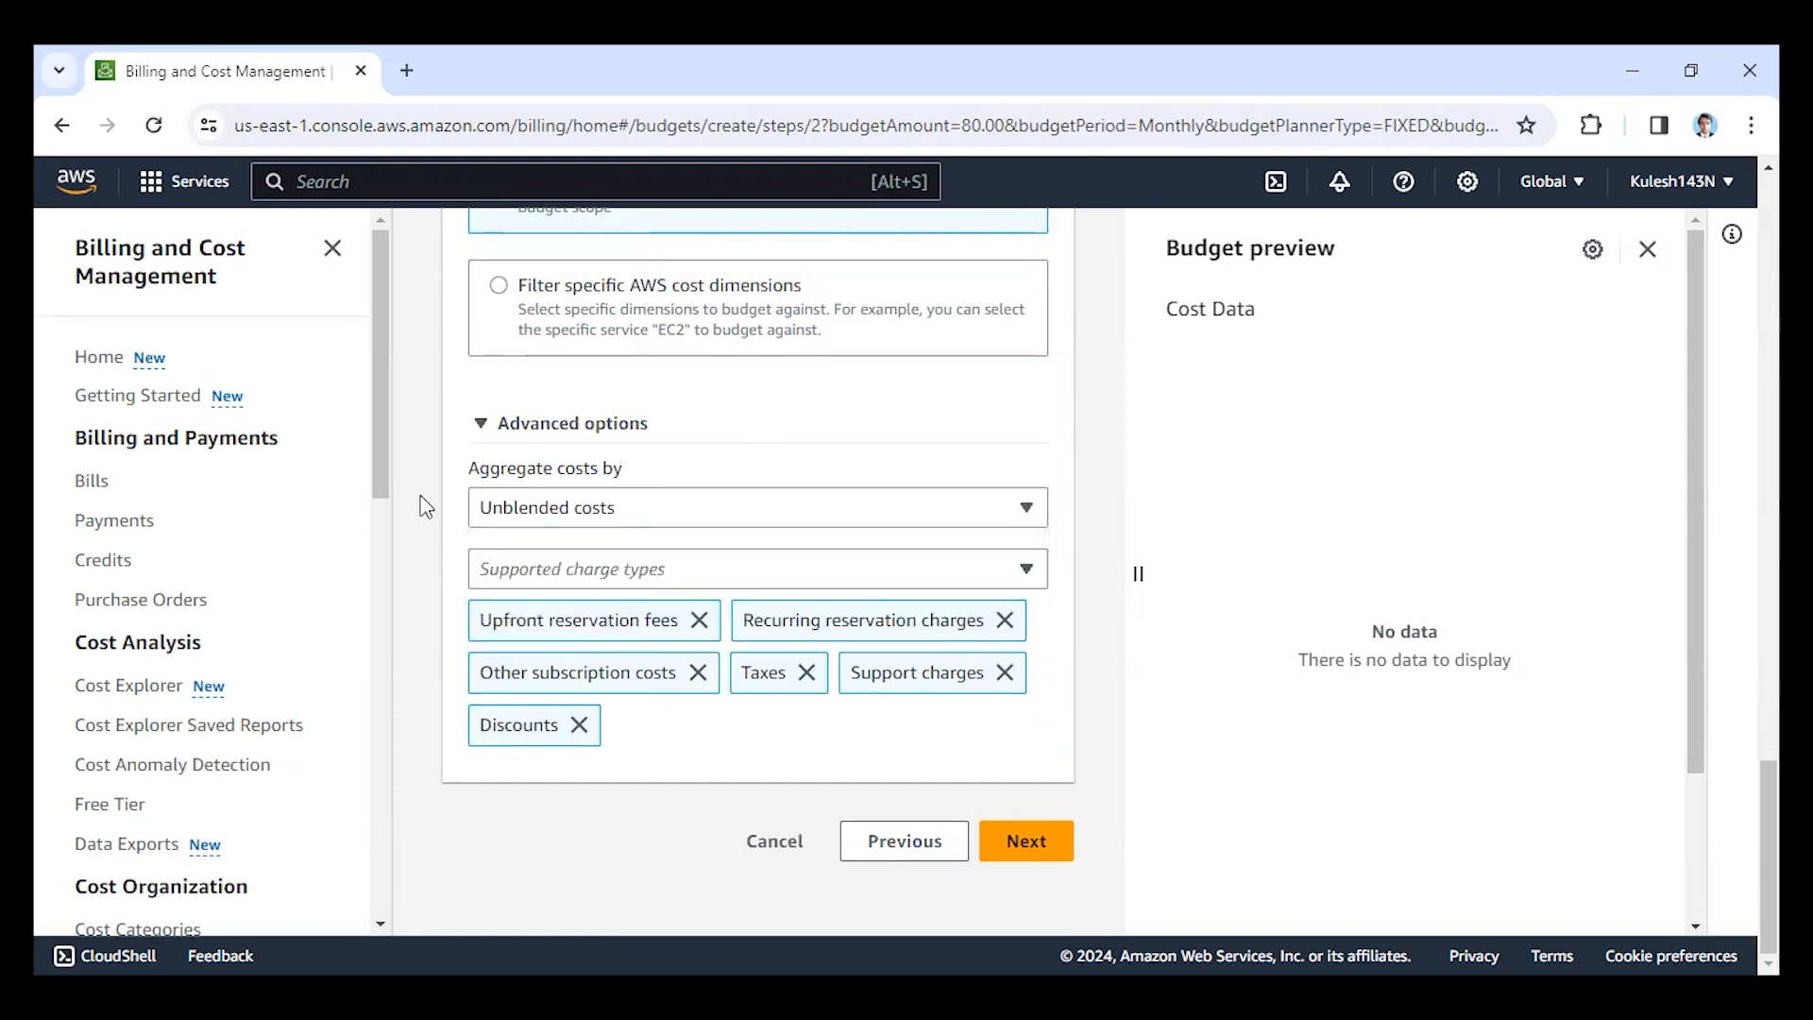
left_click(1034, 852)
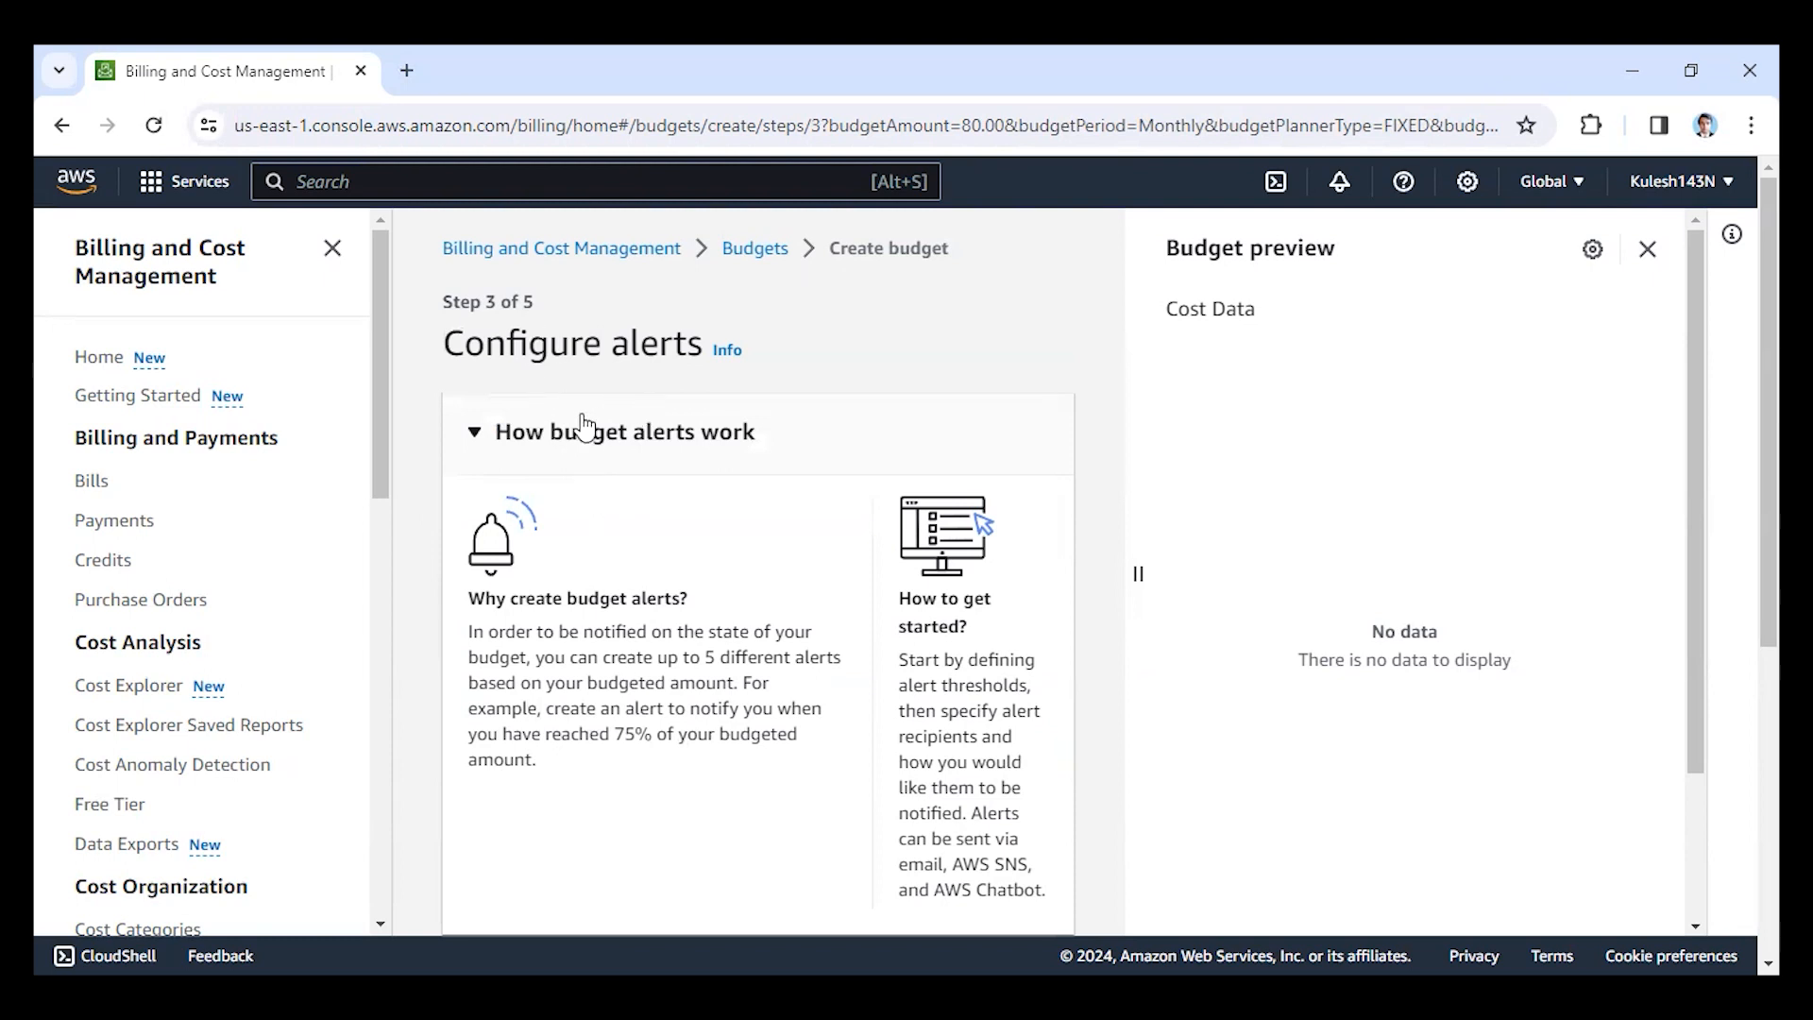
Add an alert threshold at 10% of the budgeted amount, triggered by actual cost.
scroll(592, 415, "down", 3)
scroll(592, 416, "down", 2)
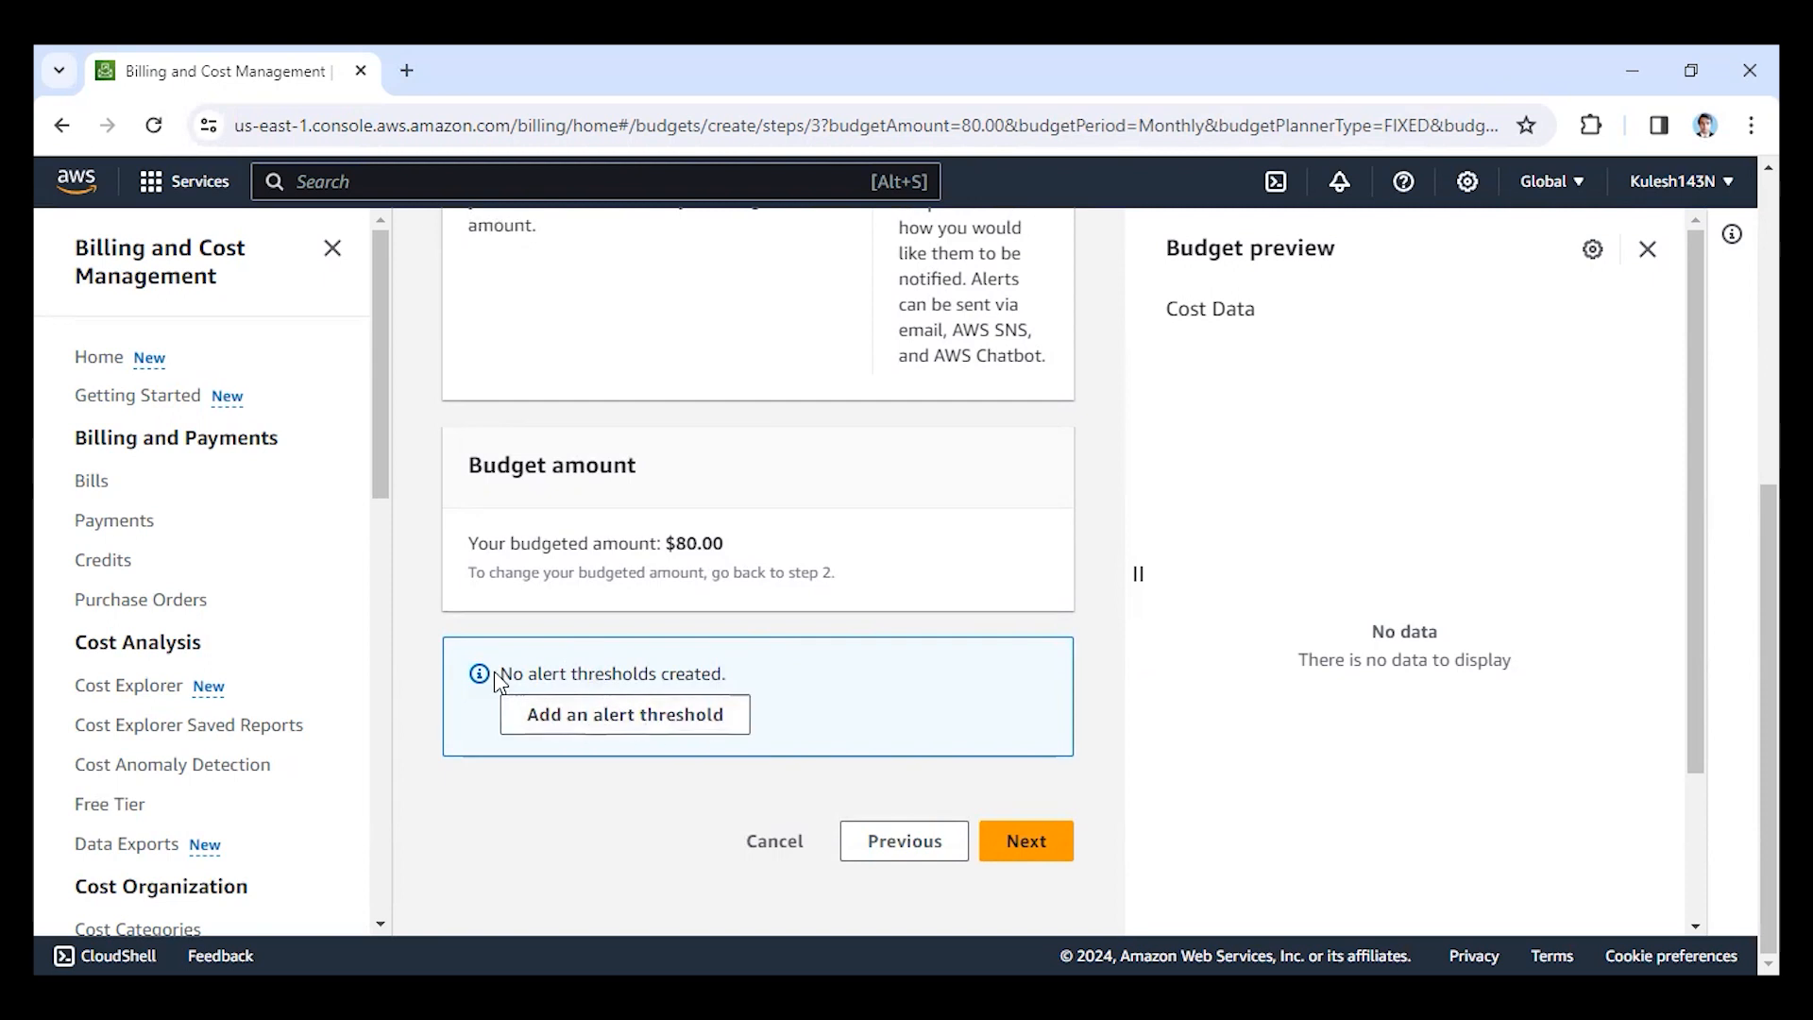
left_click(569, 725)
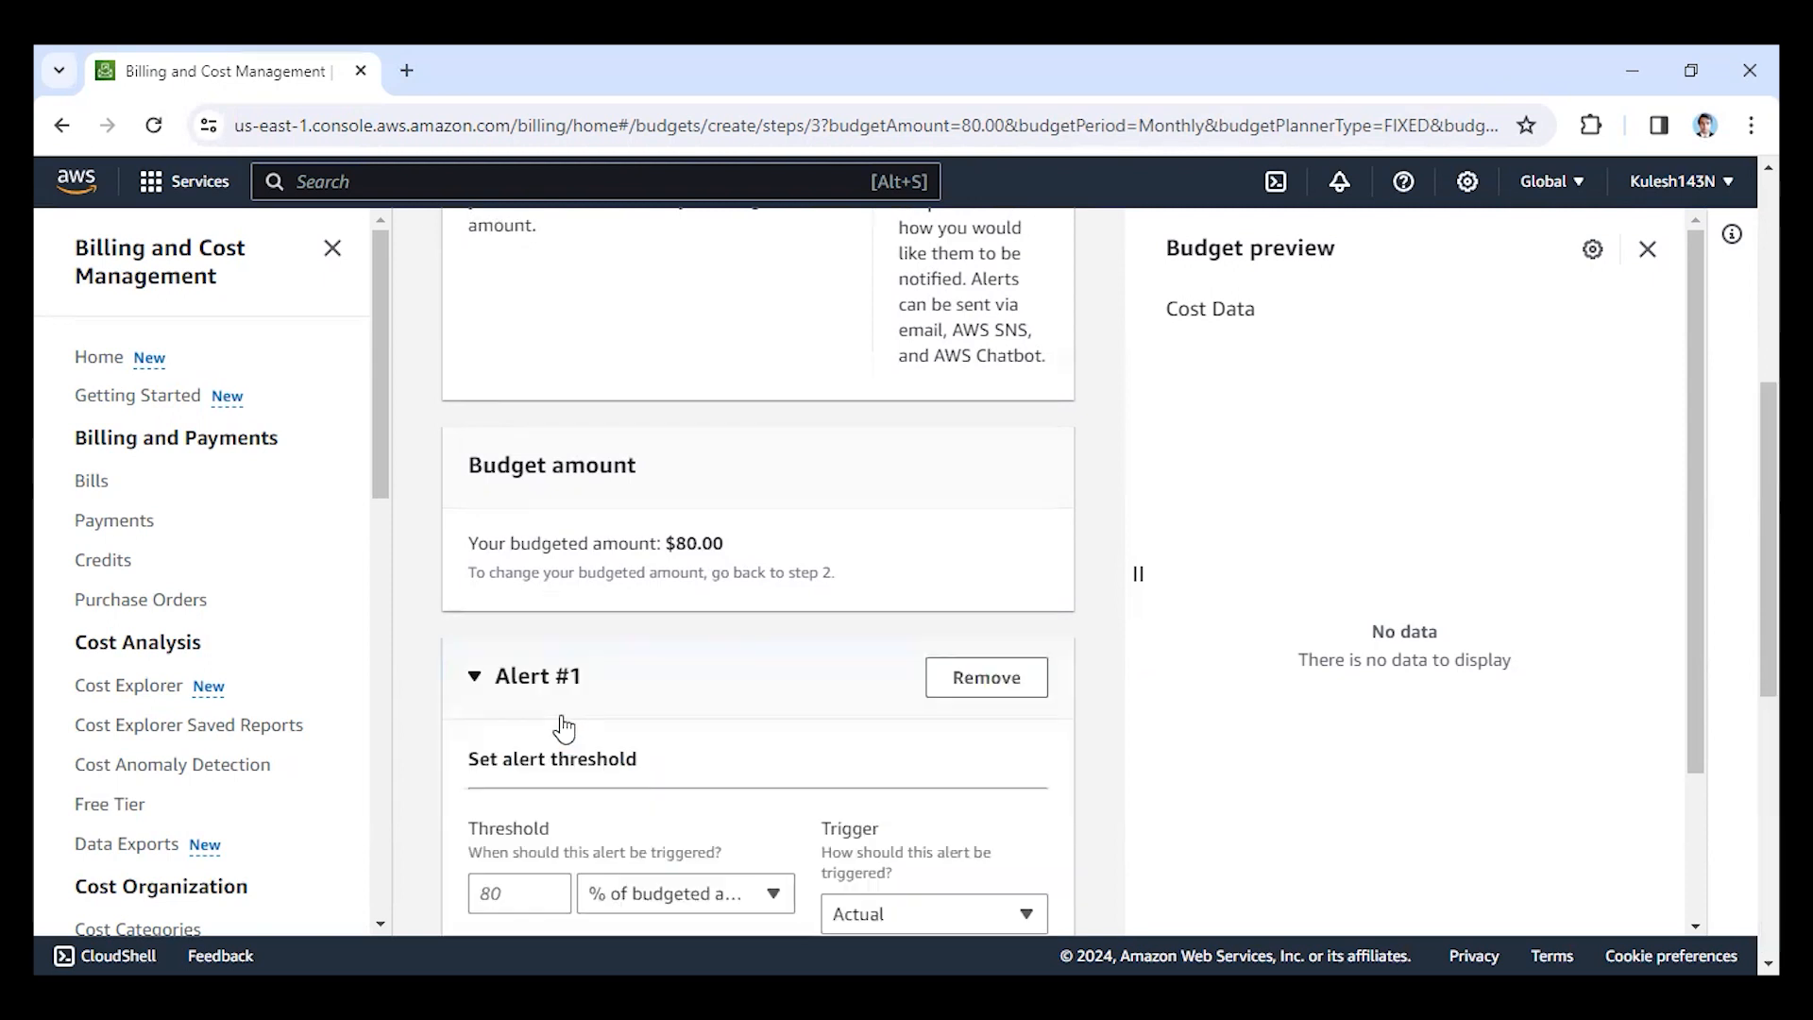
scroll(565, 729, "down", 4)
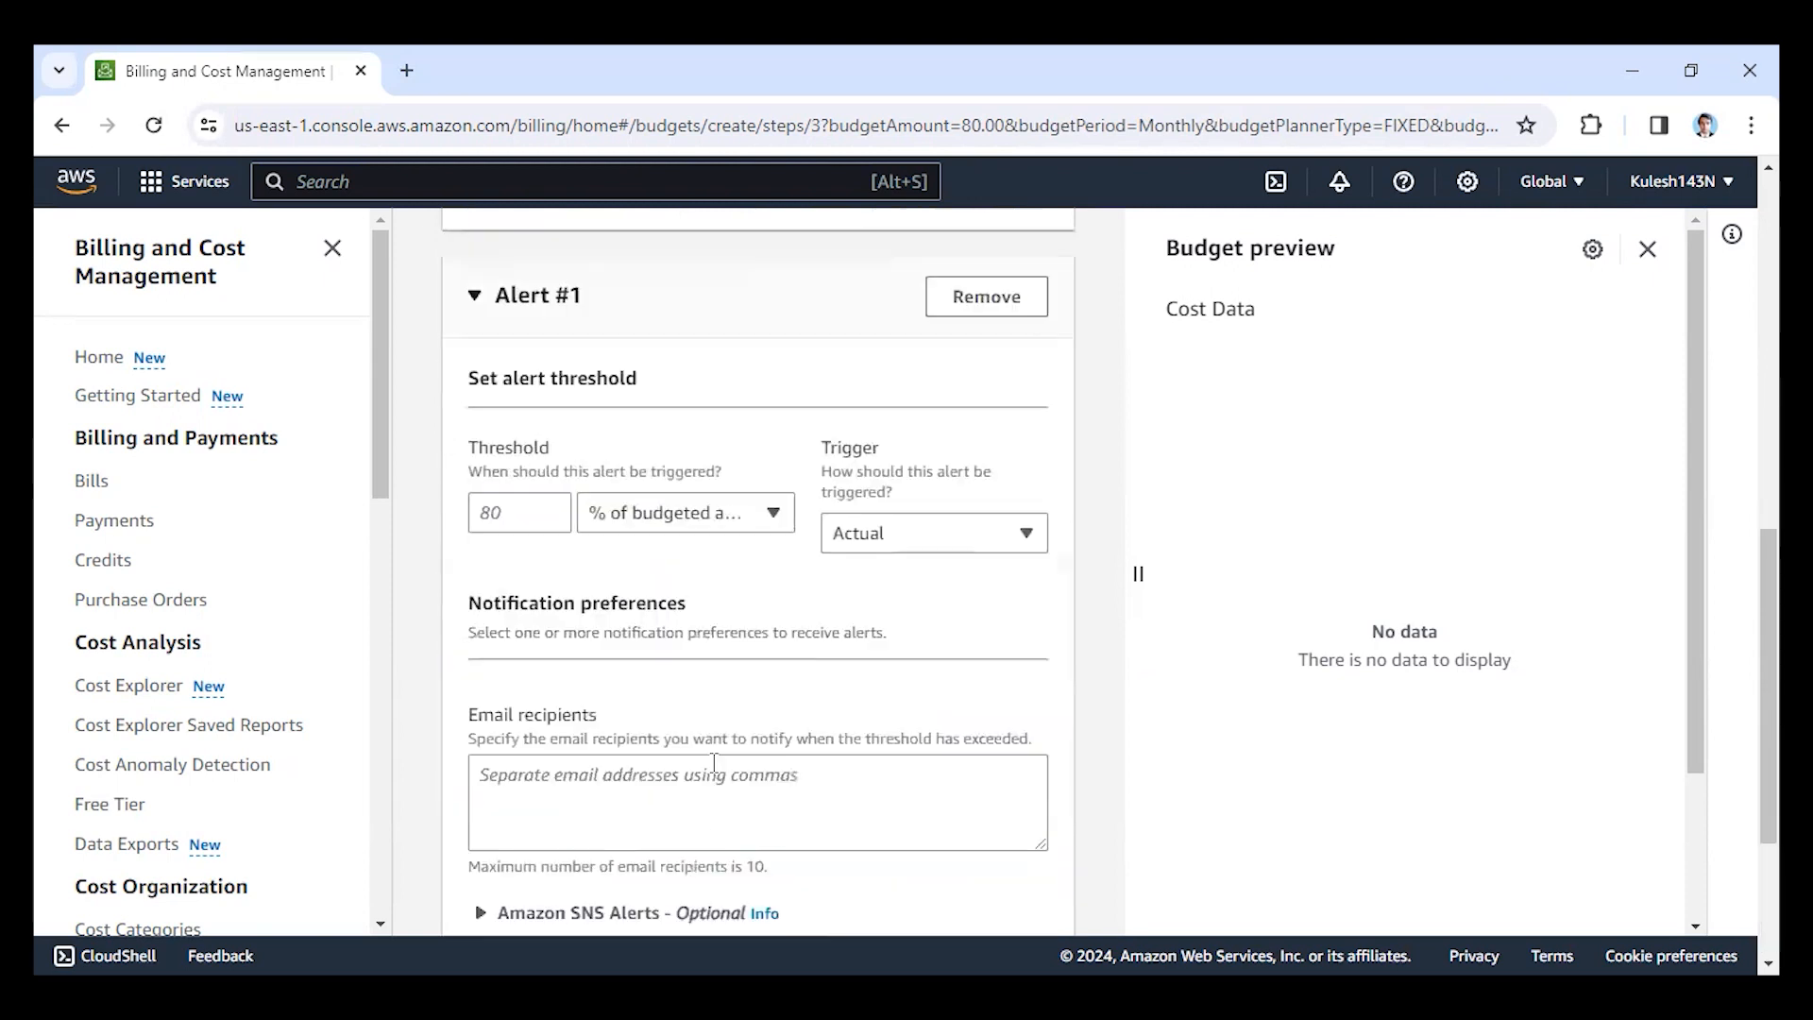
left_click(488, 511)
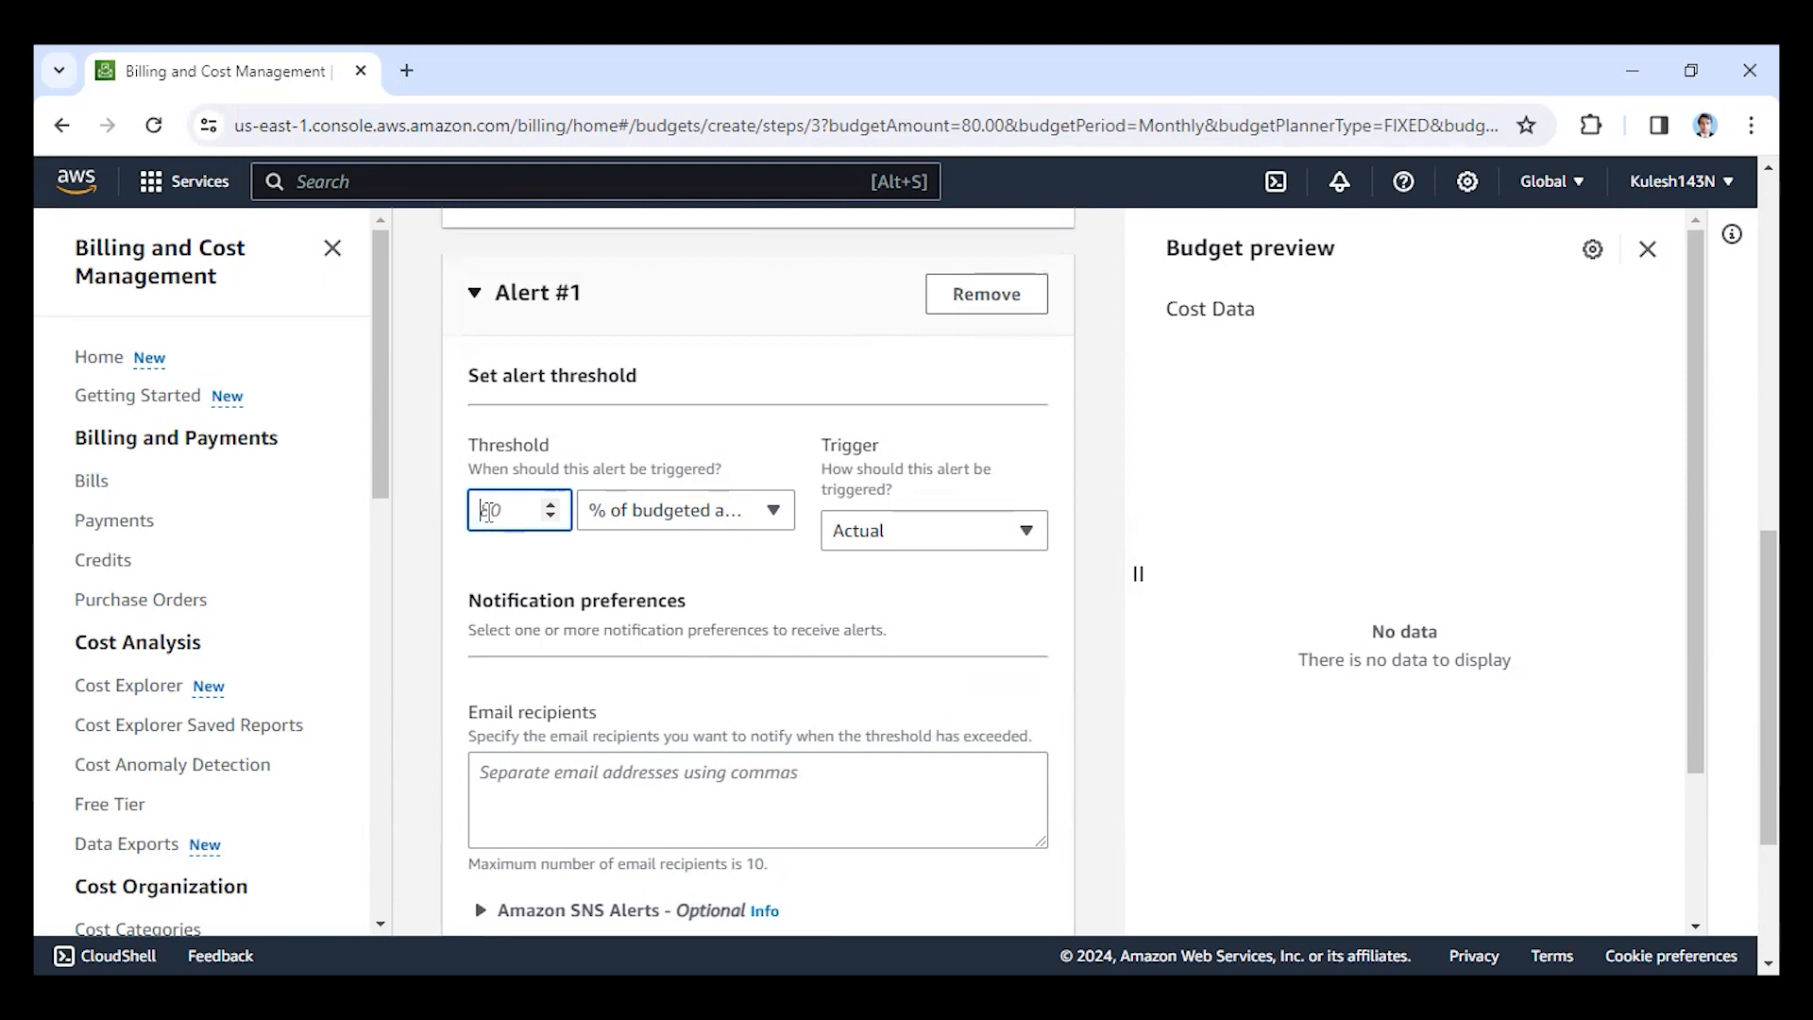
double_click(488, 511)
type("10")
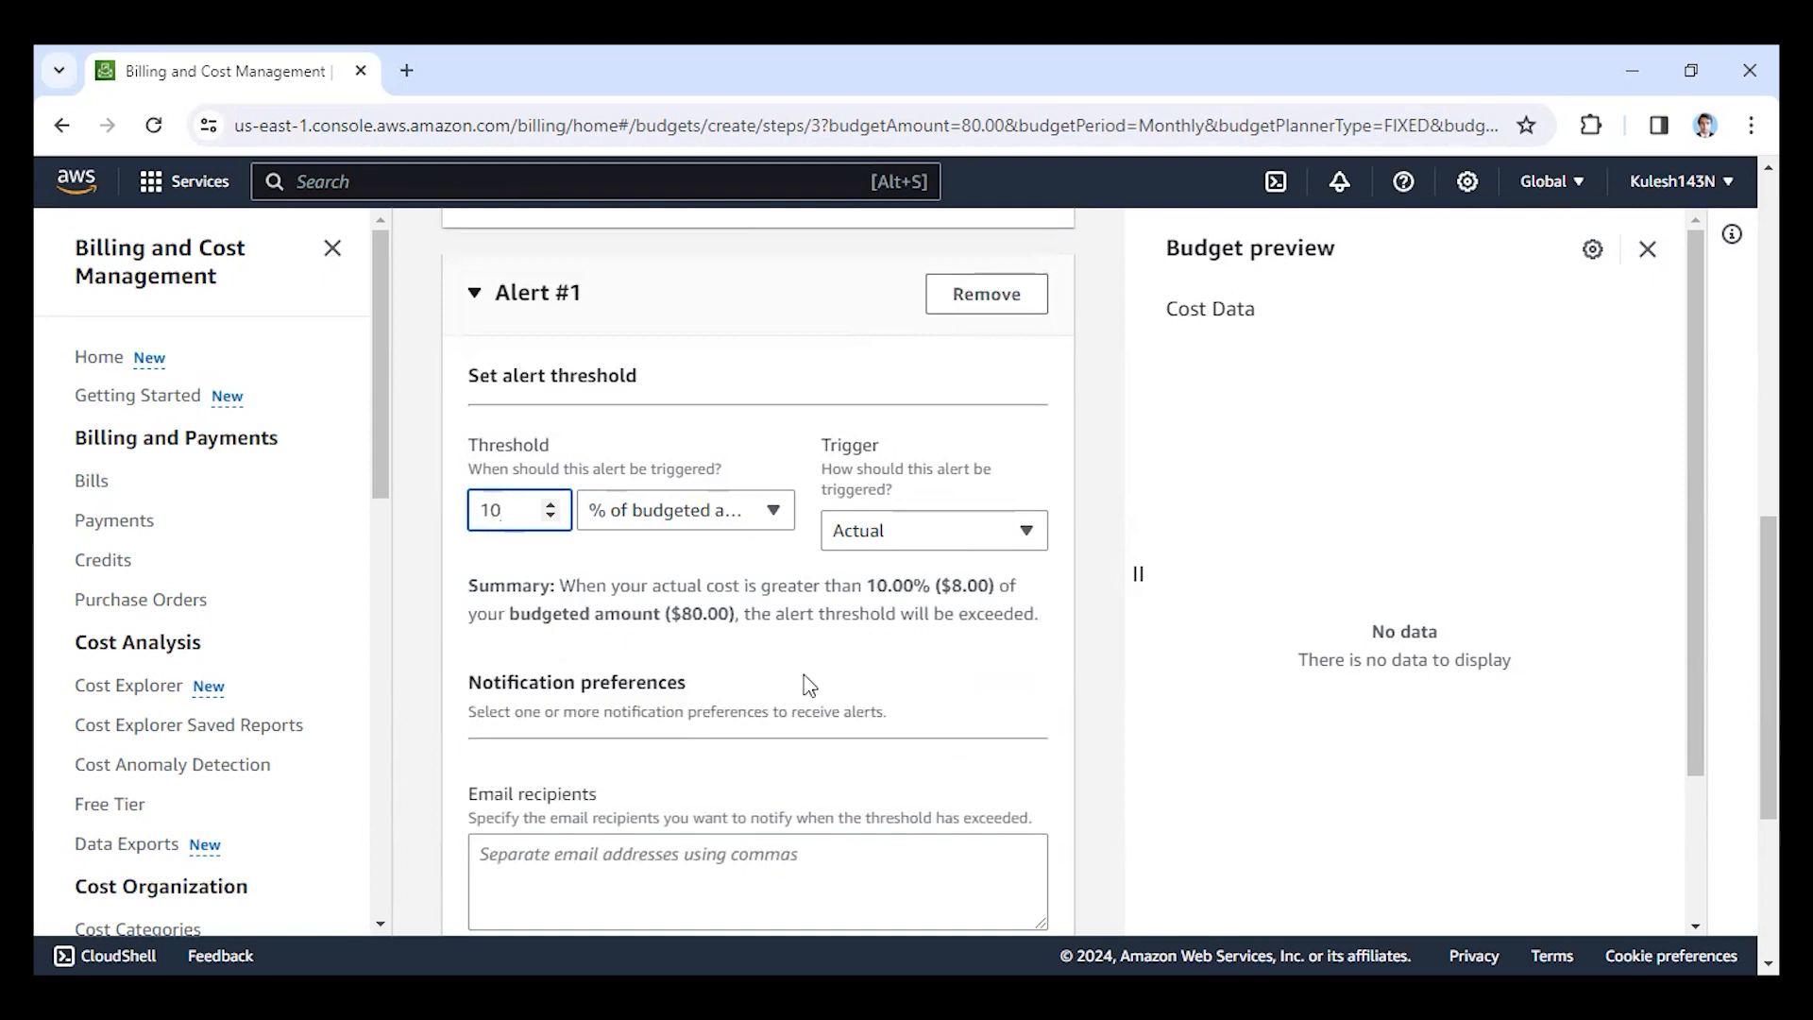
Enter the recipient's email address for the alert and continue to the optional actions.
scroll(684, 504, "down", 3)
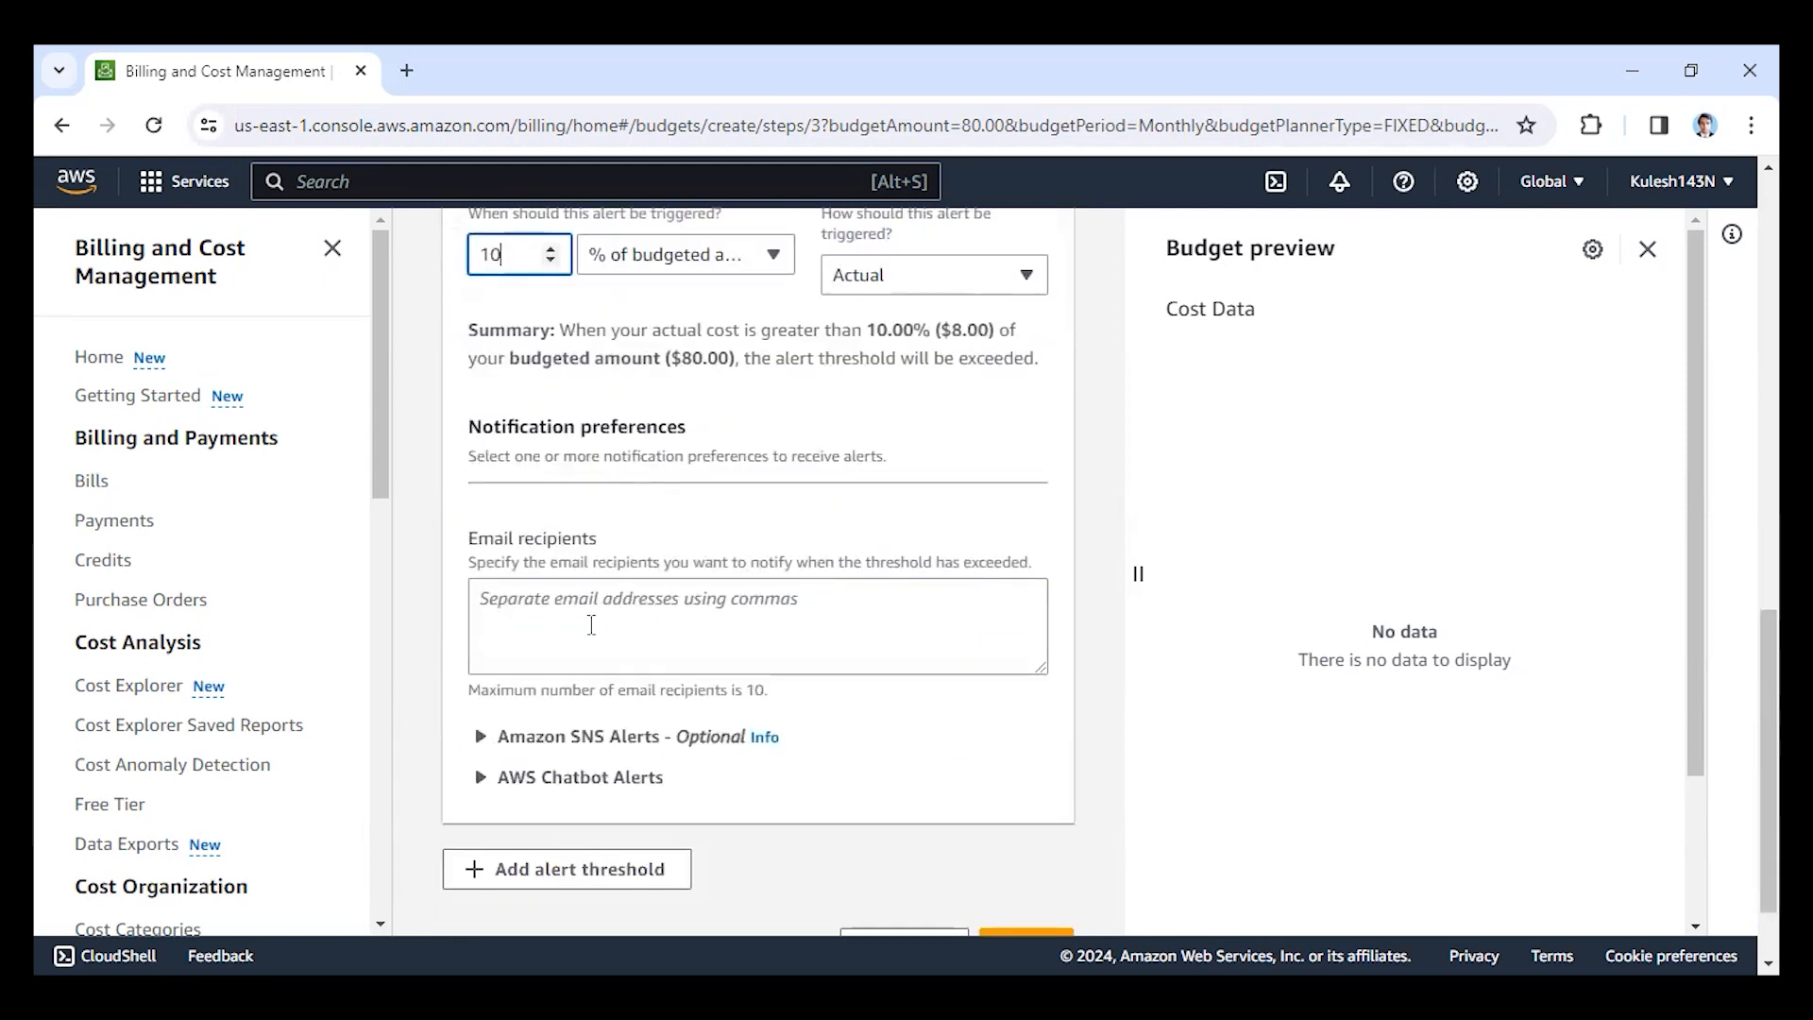
left_click(591, 625)
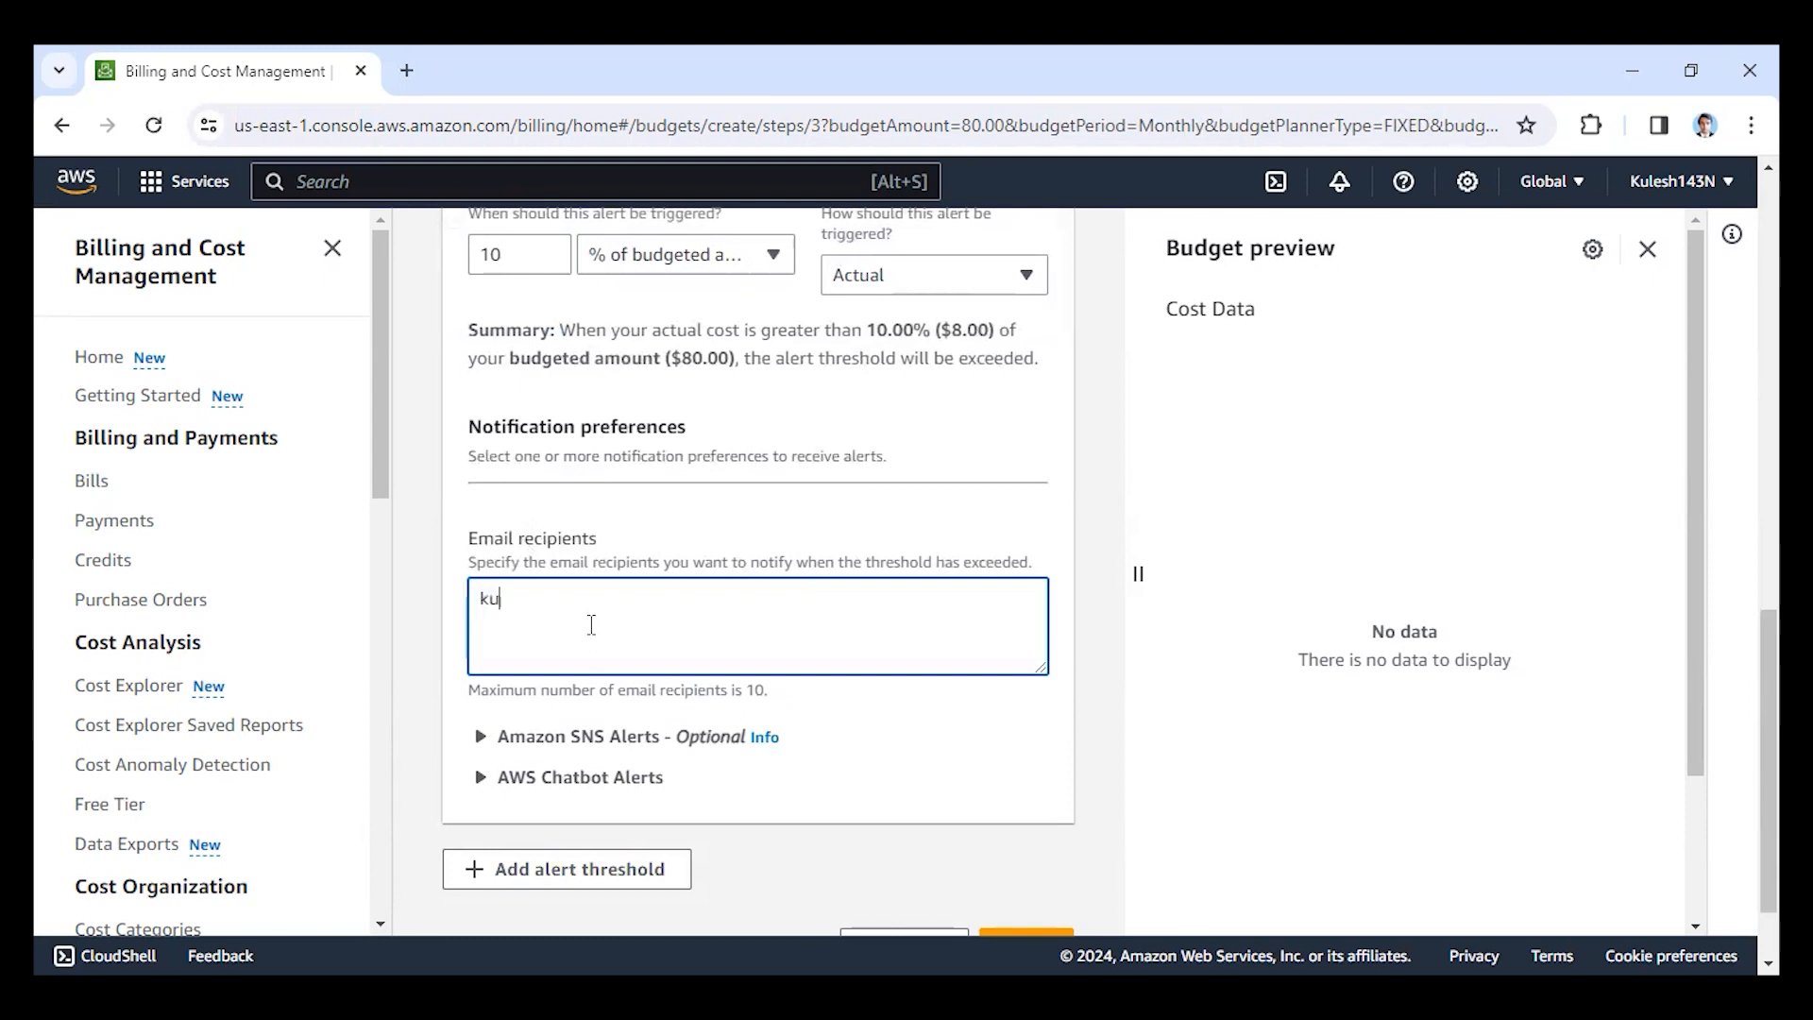
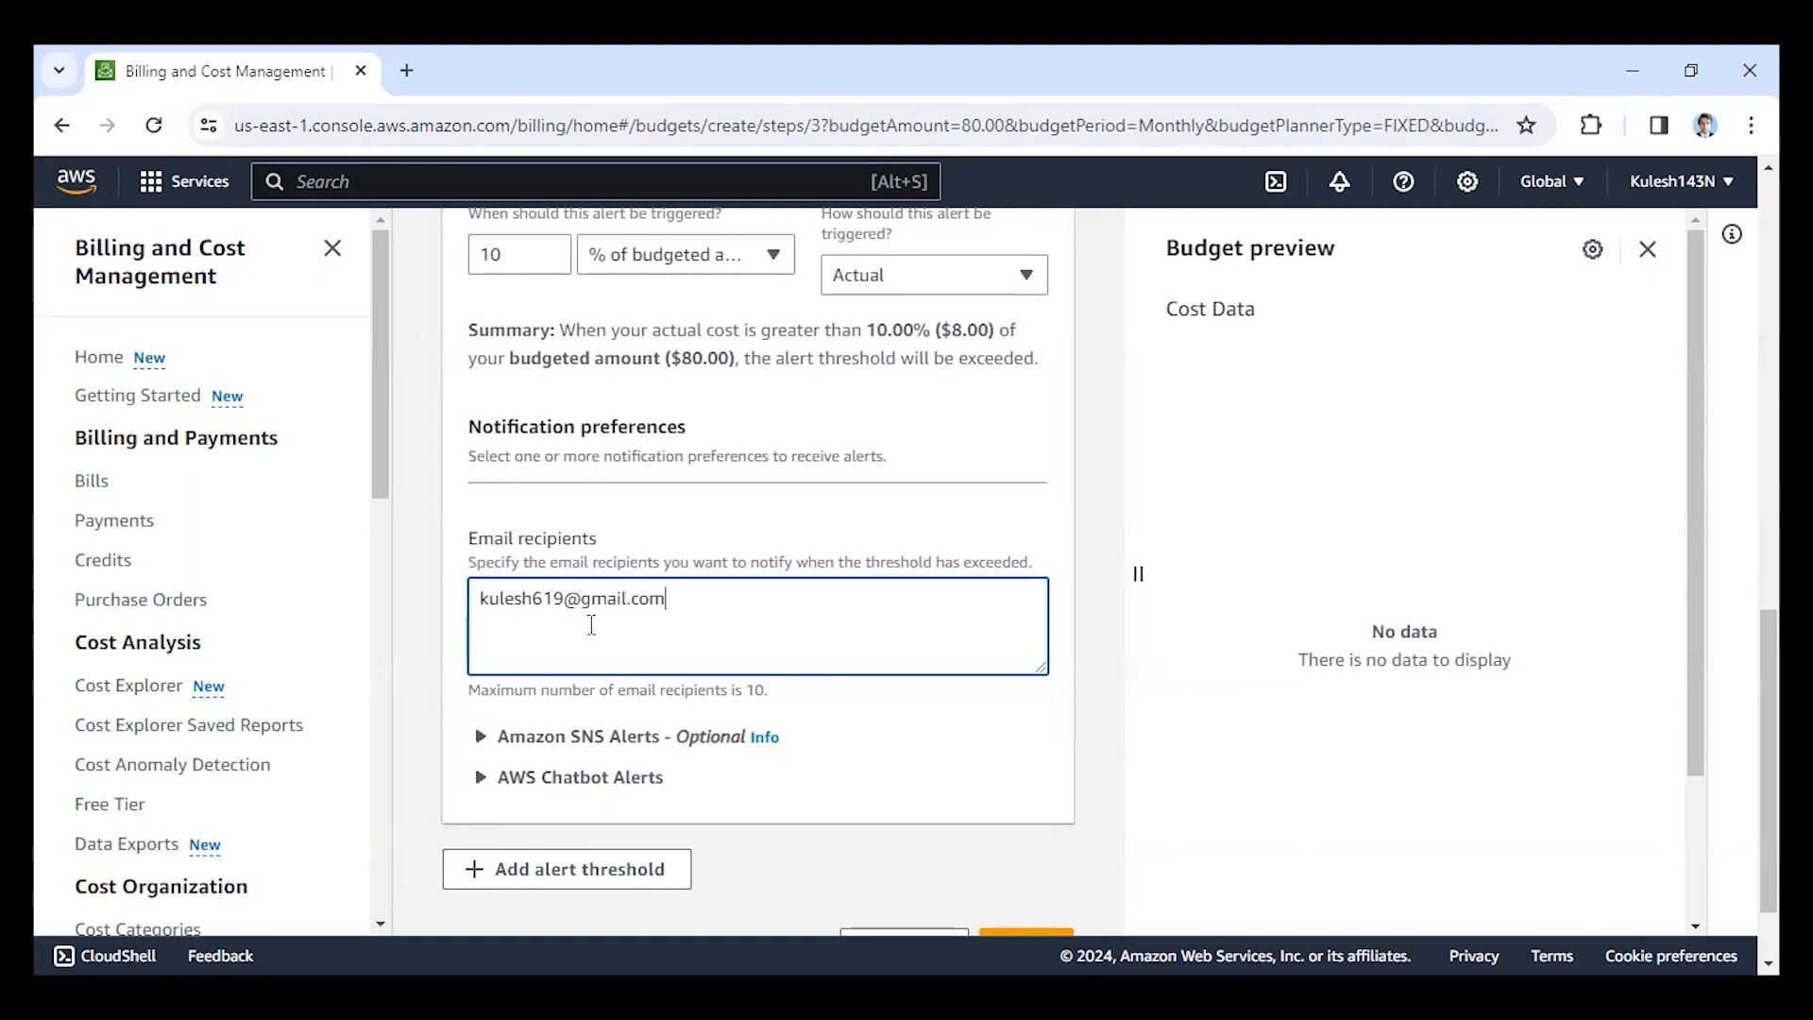
scroll(591, 625, "down", 1)
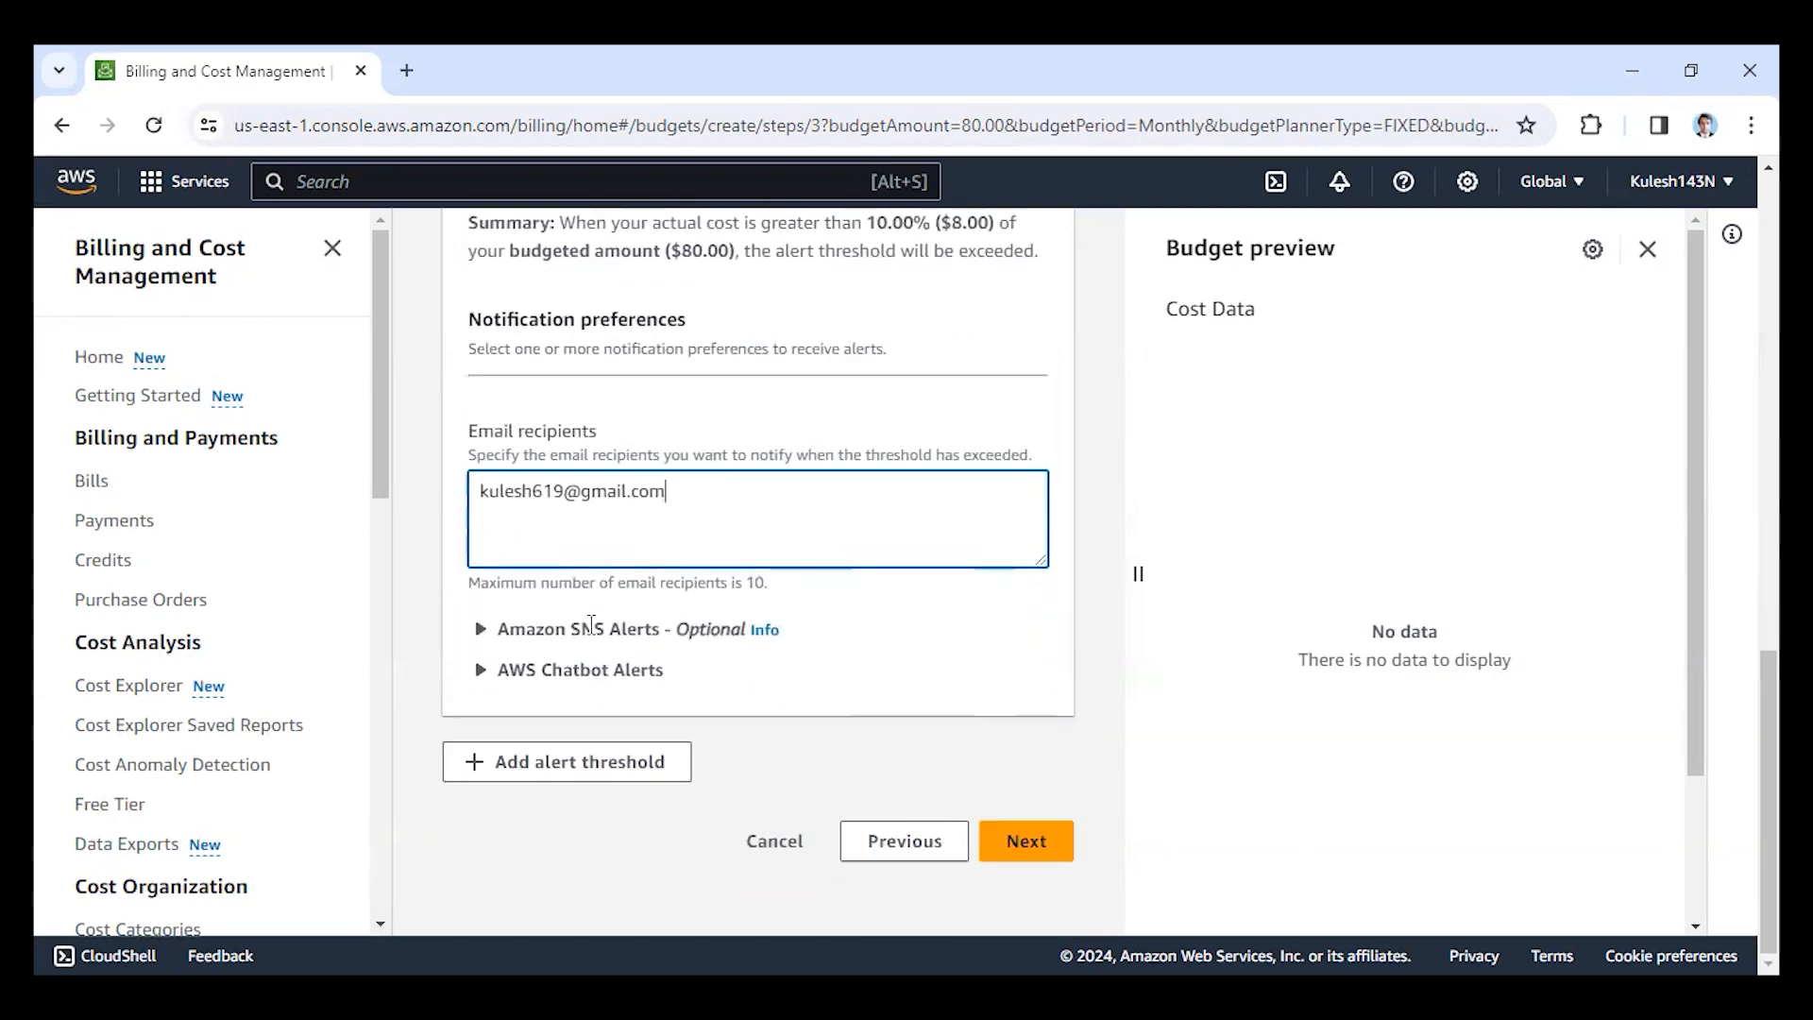
left_click(1051, 842)
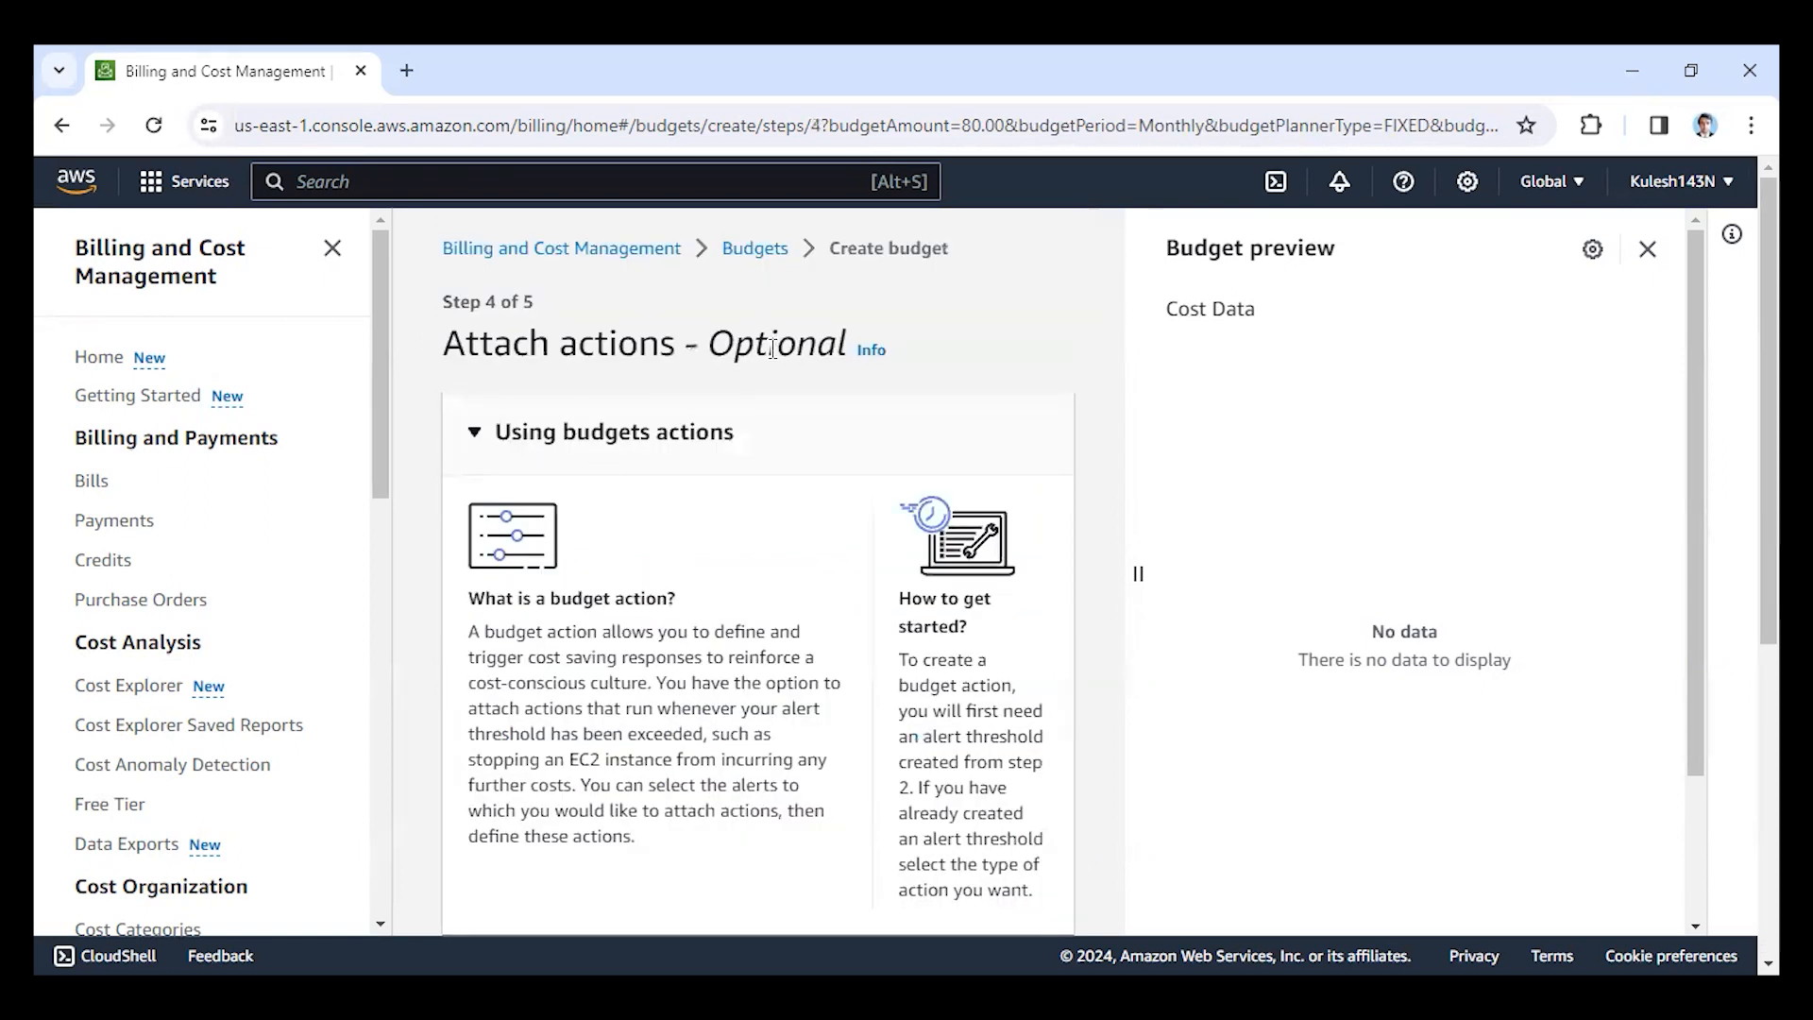
Skip the optional budget actions, review the budget type, details and alert settings, and create the budget.
scroll(773, 350, "down", 5)
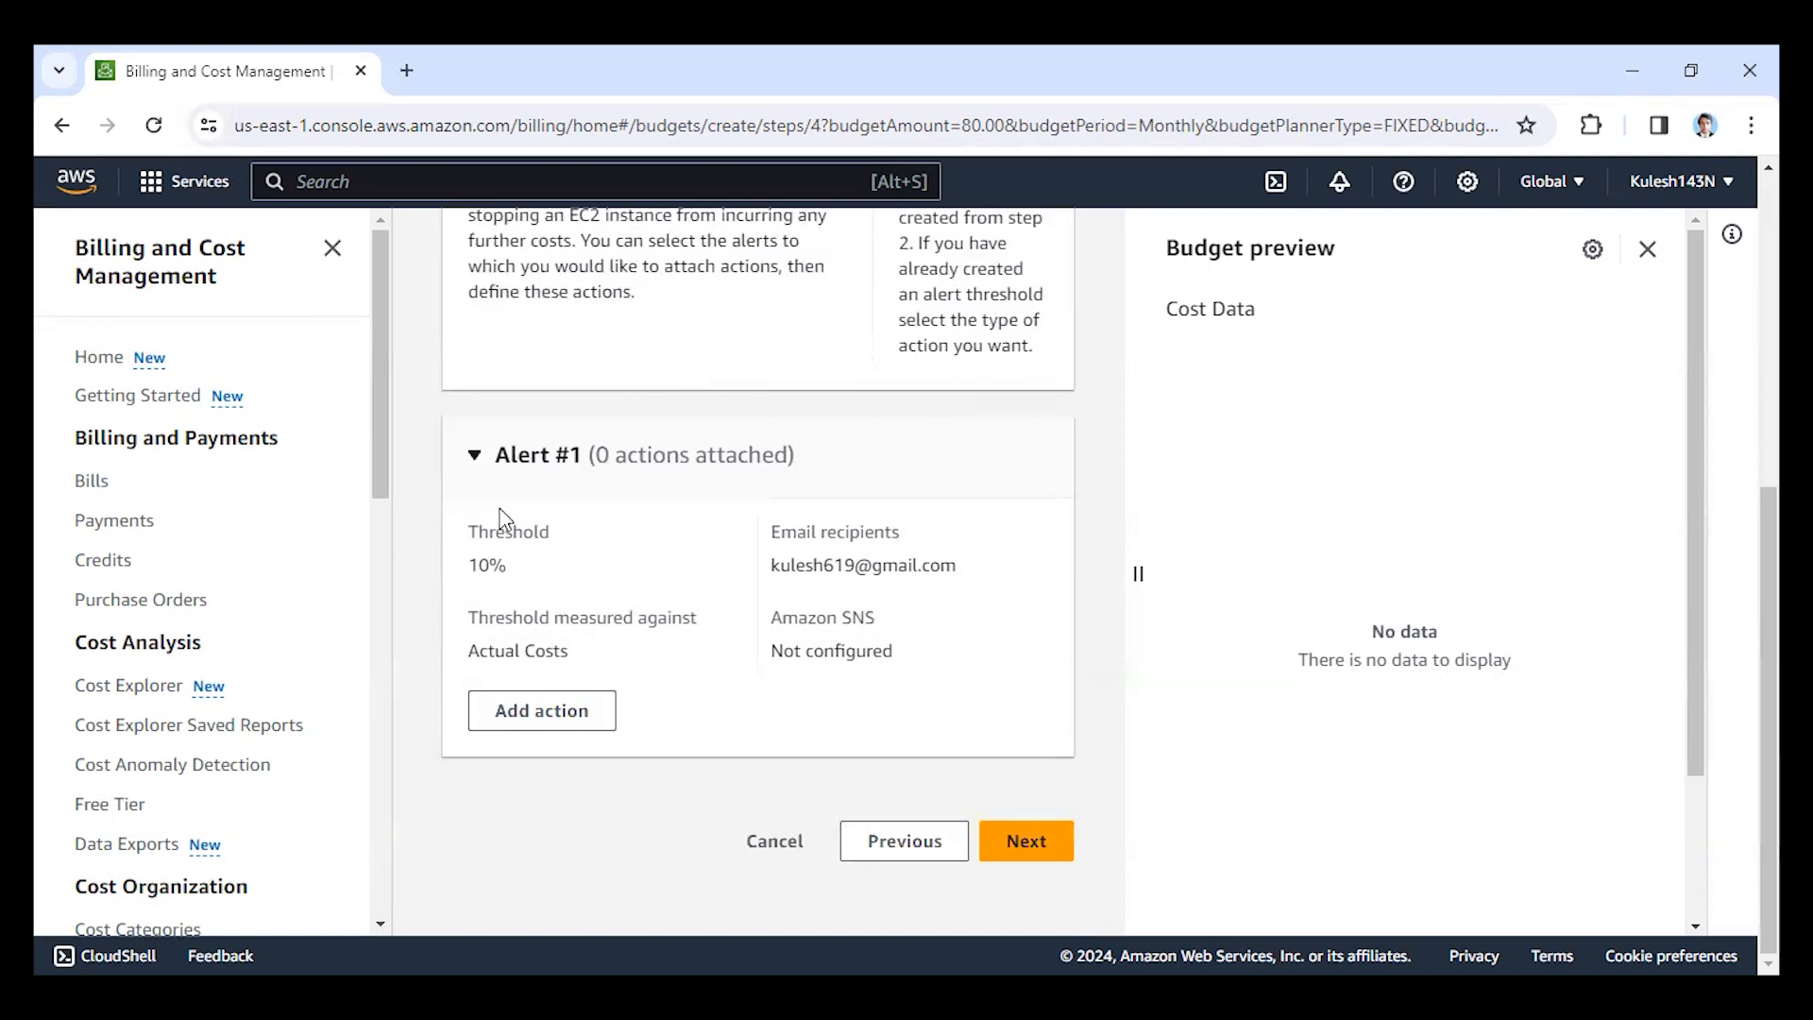
left_click(1027, 840)
scroll(1207, 619, "down", 6)
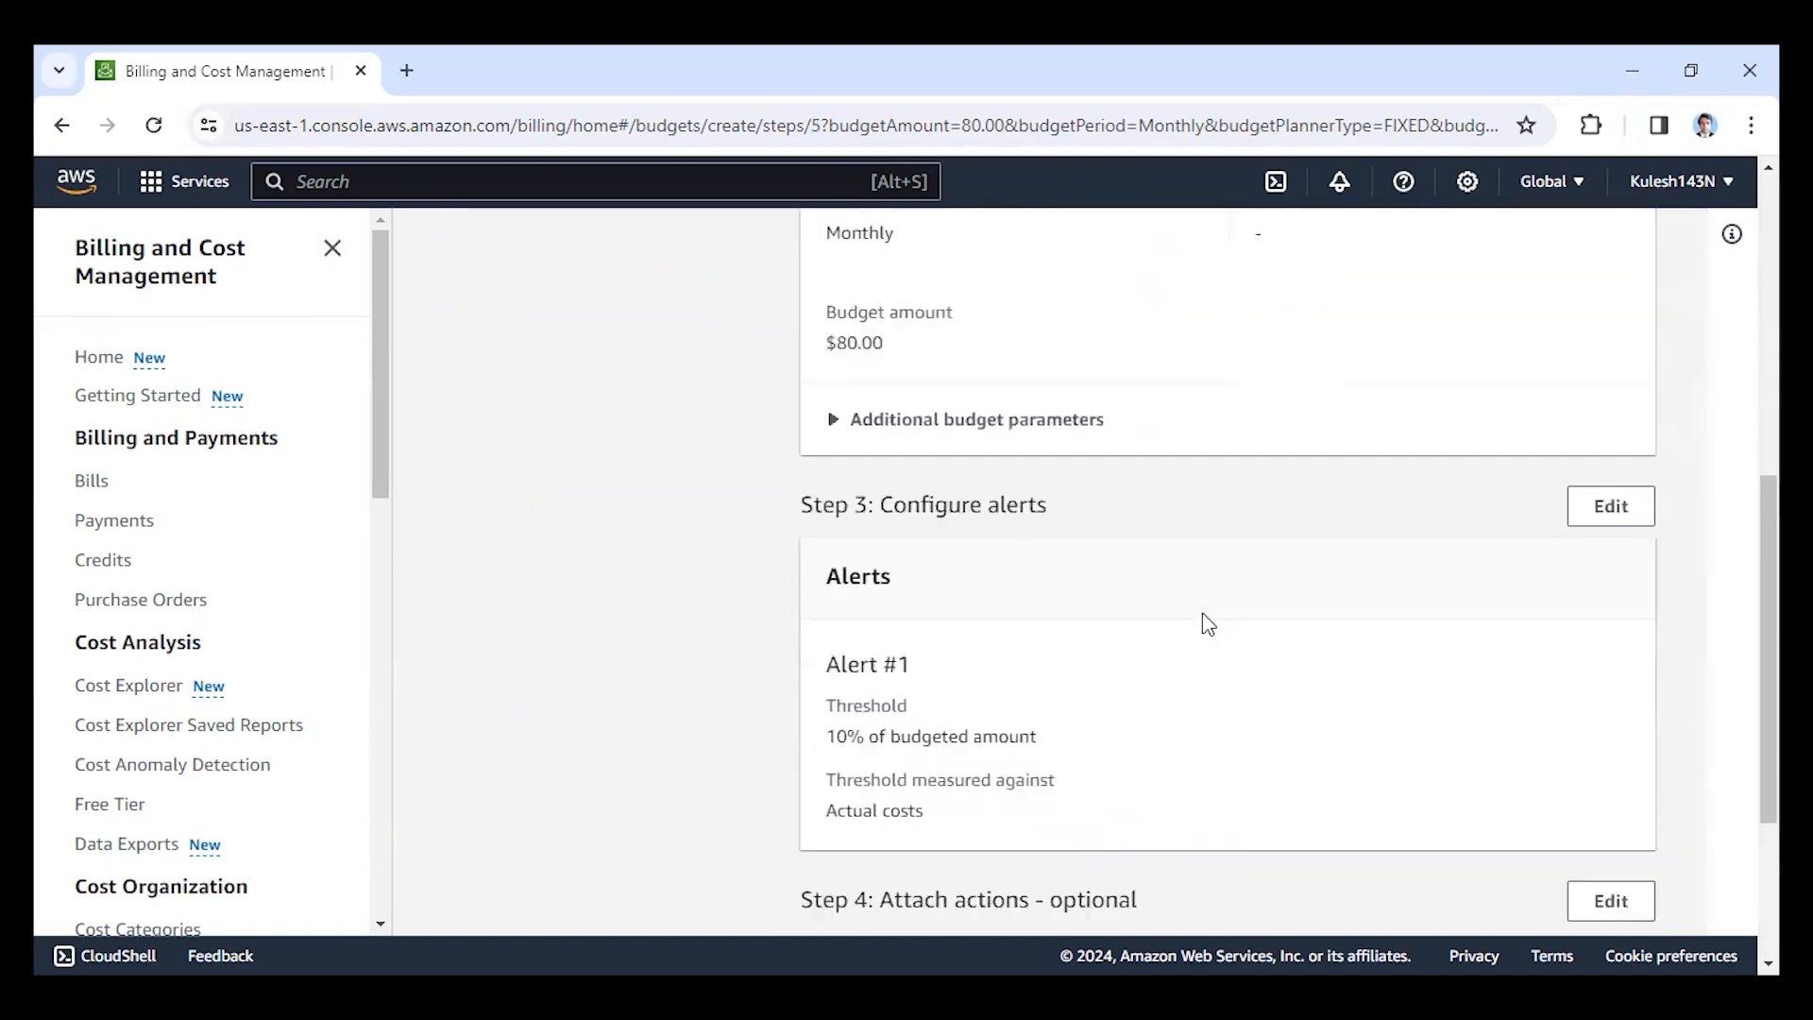
scroll(1208, 625, "down", 3)
scroll(1360, 732, "up", 10)
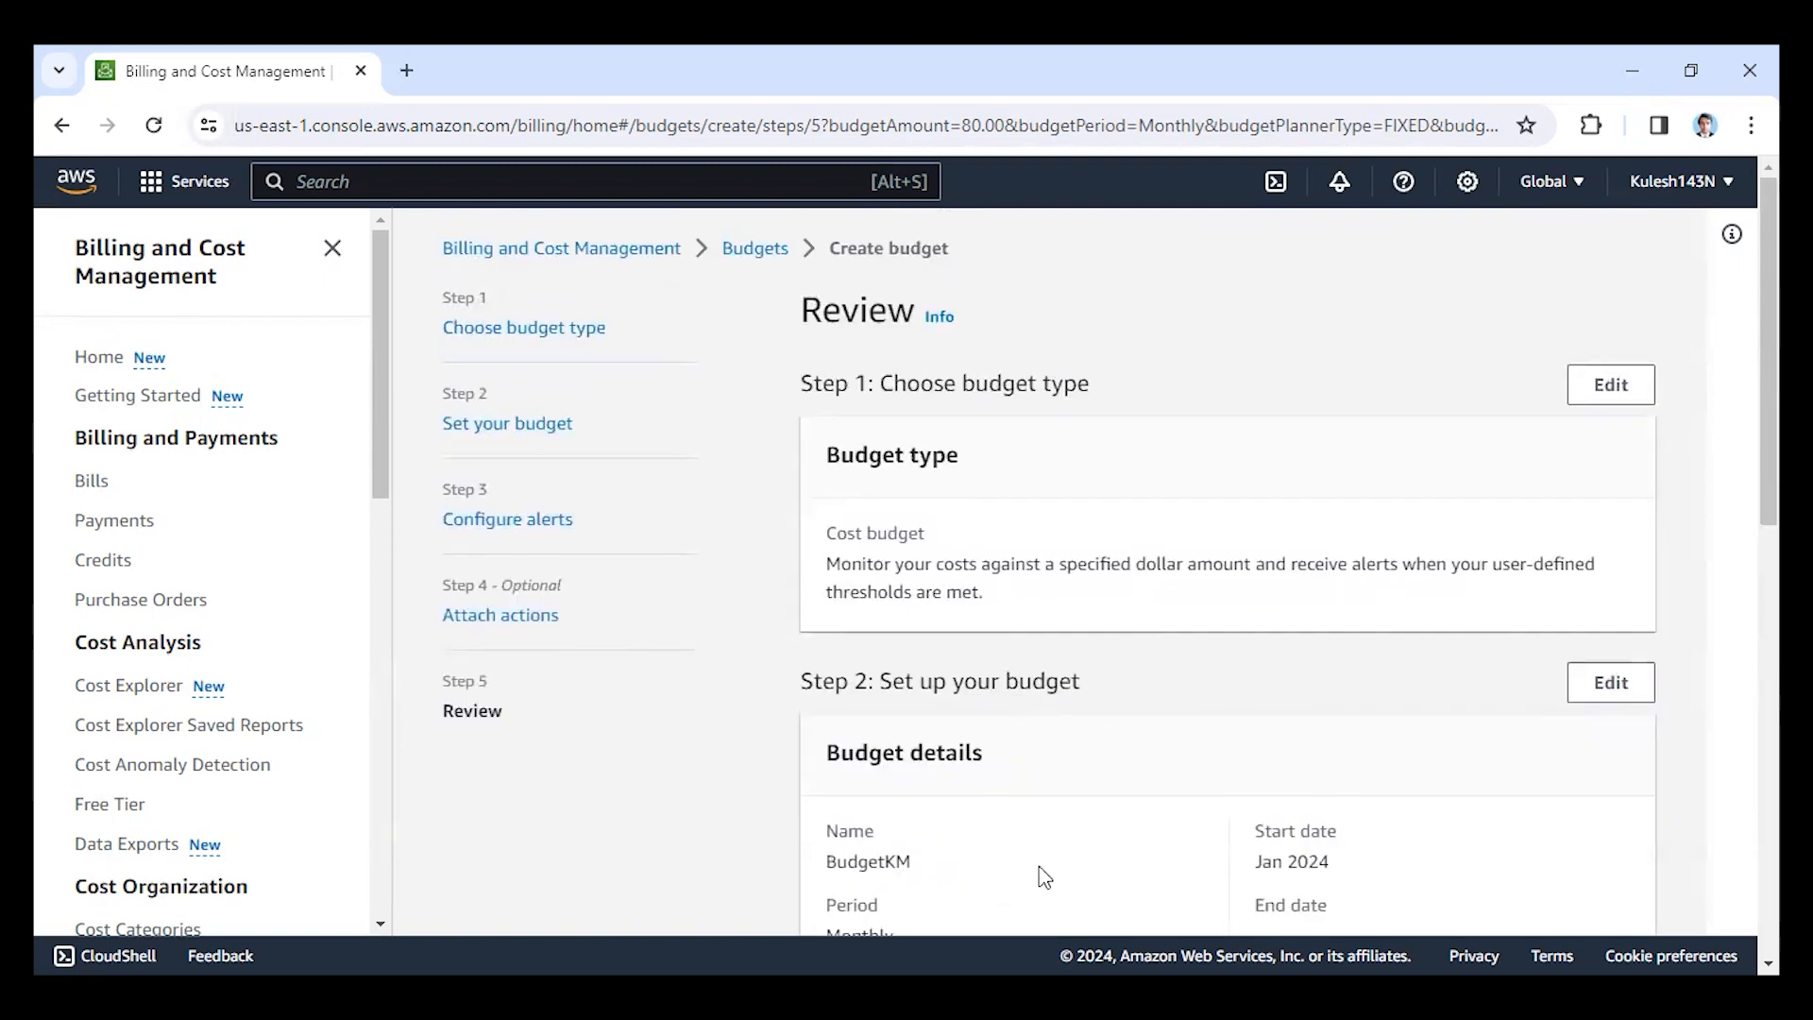
scroll(1039, 789, "down", 3)
scroll(1039, 789, "down", 8)
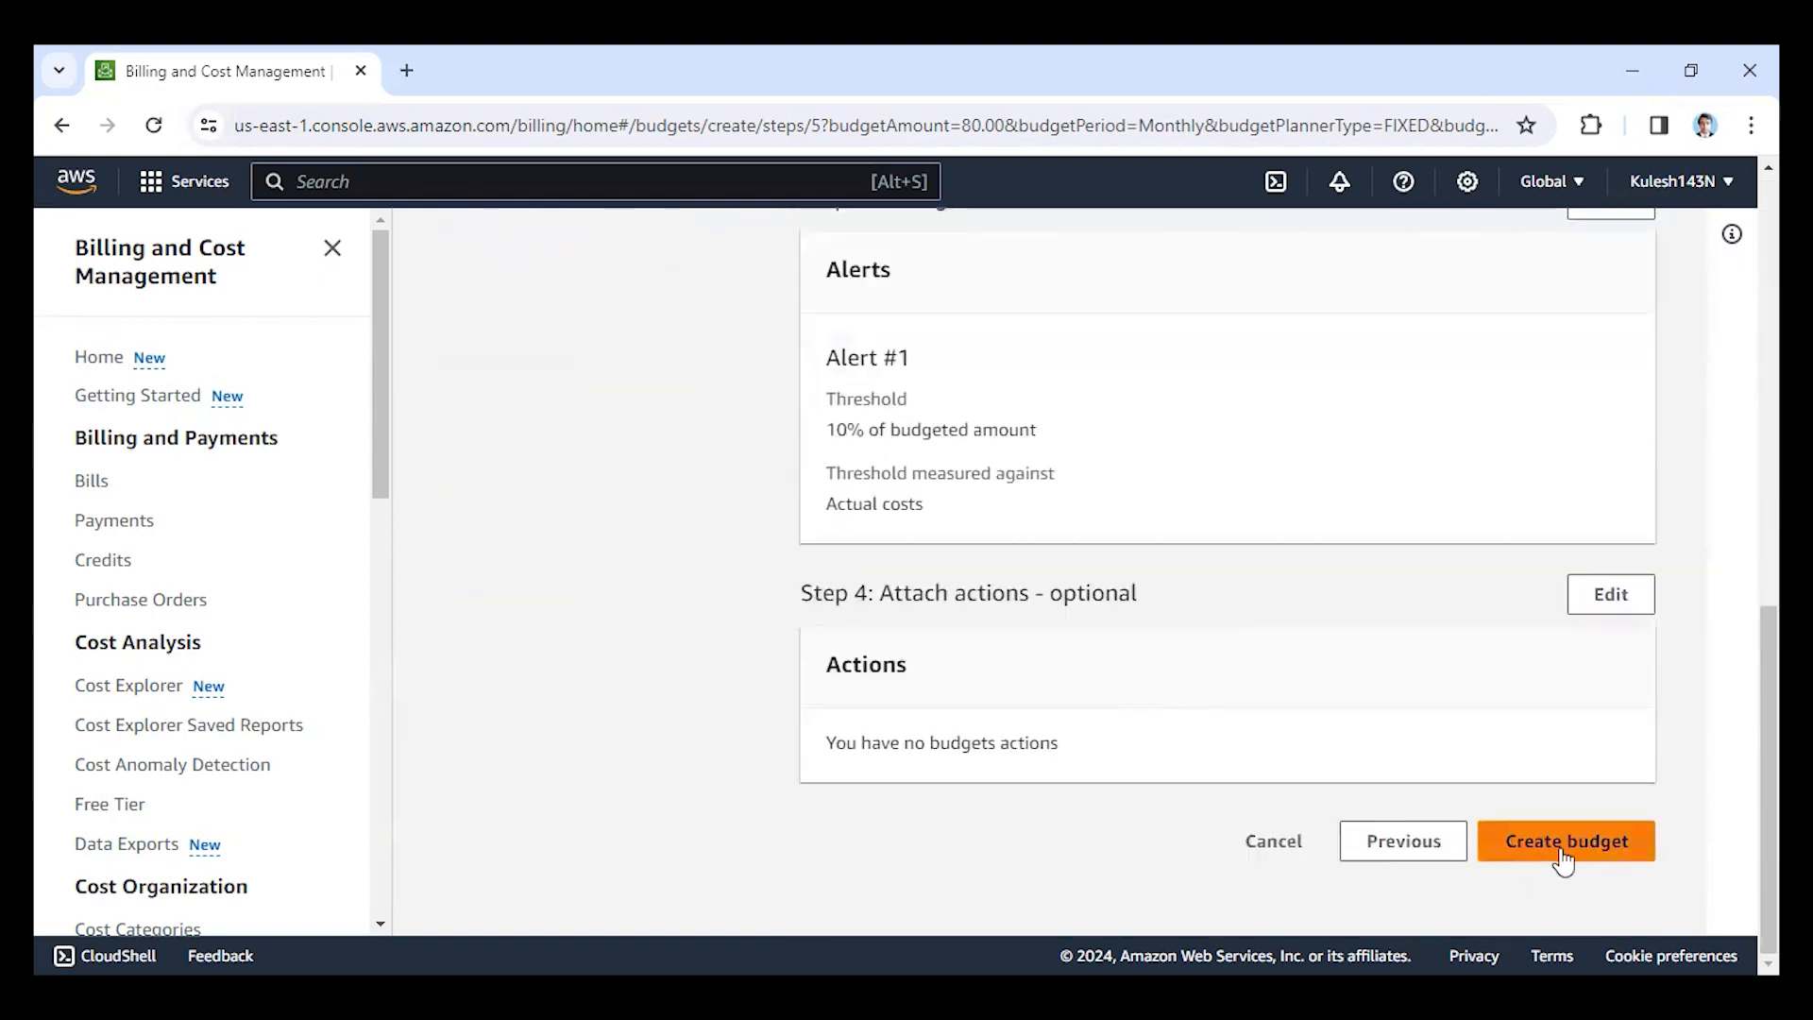
left_click(1578, 848)
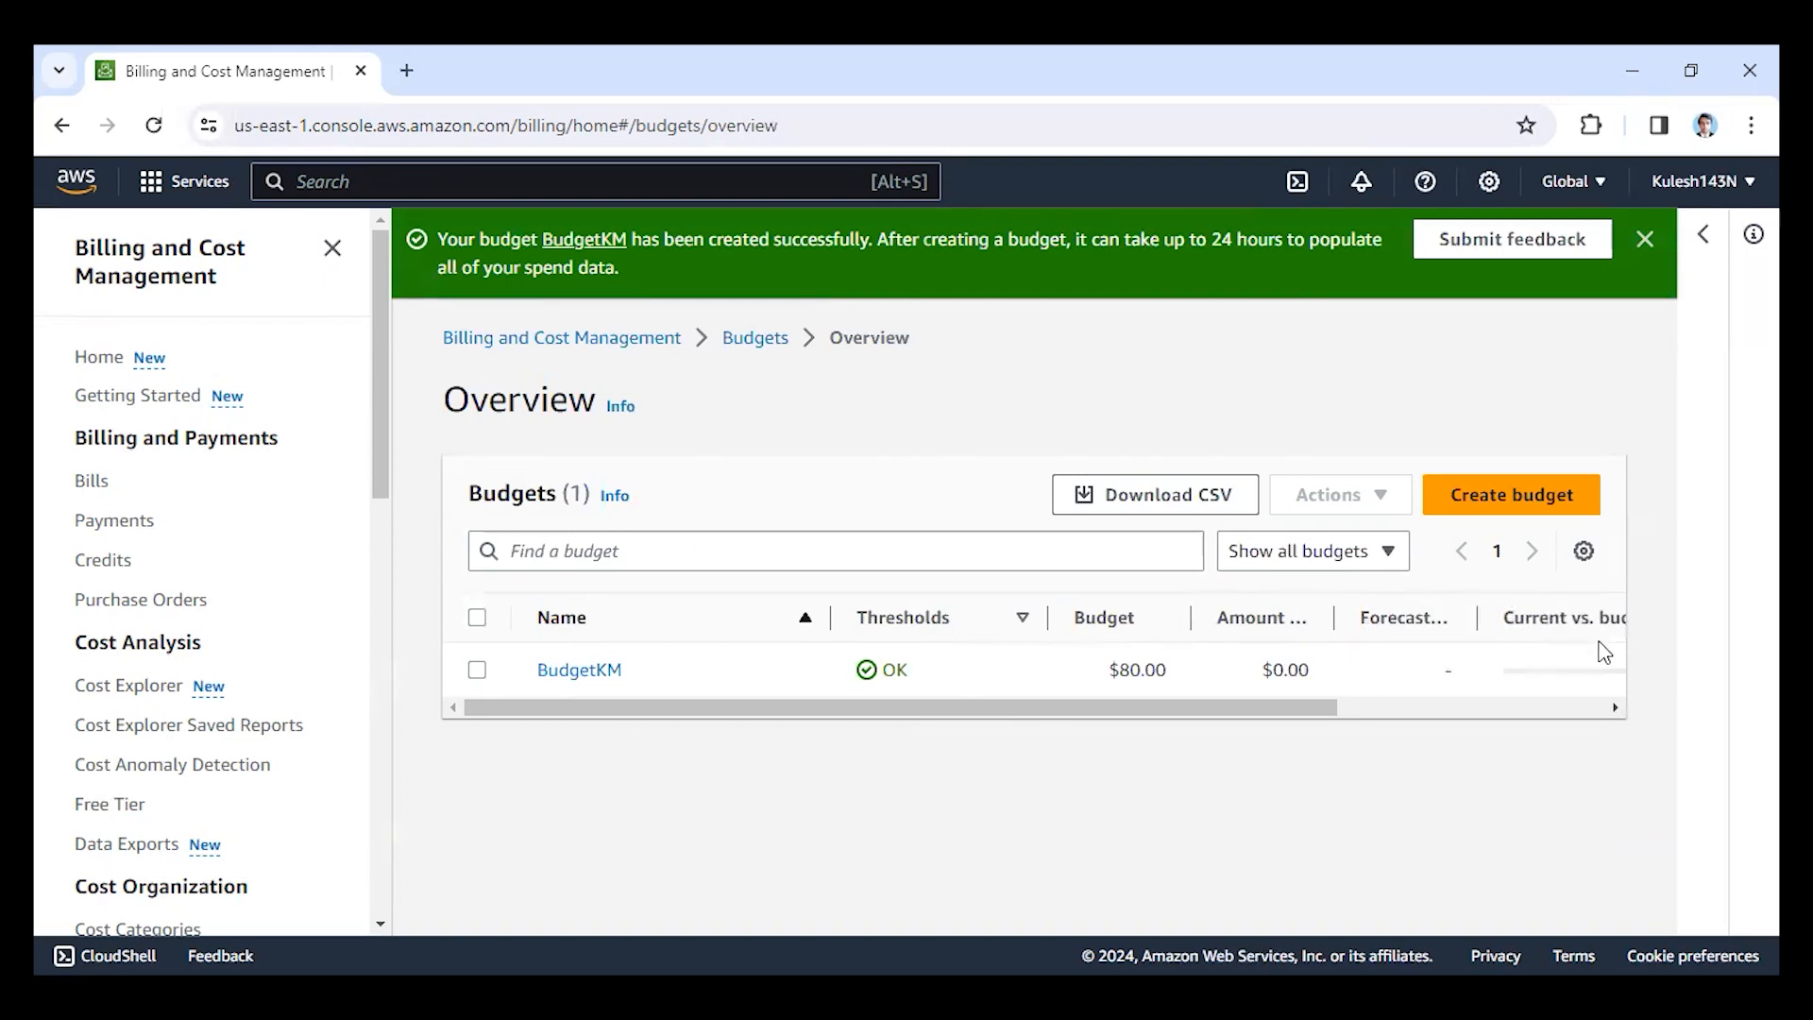
Select BudgetKM in the budgets overview and delete it, confirming the deletion.
left_click(1455, 708)
left_click_drag(1452, 706, 1068, 703)
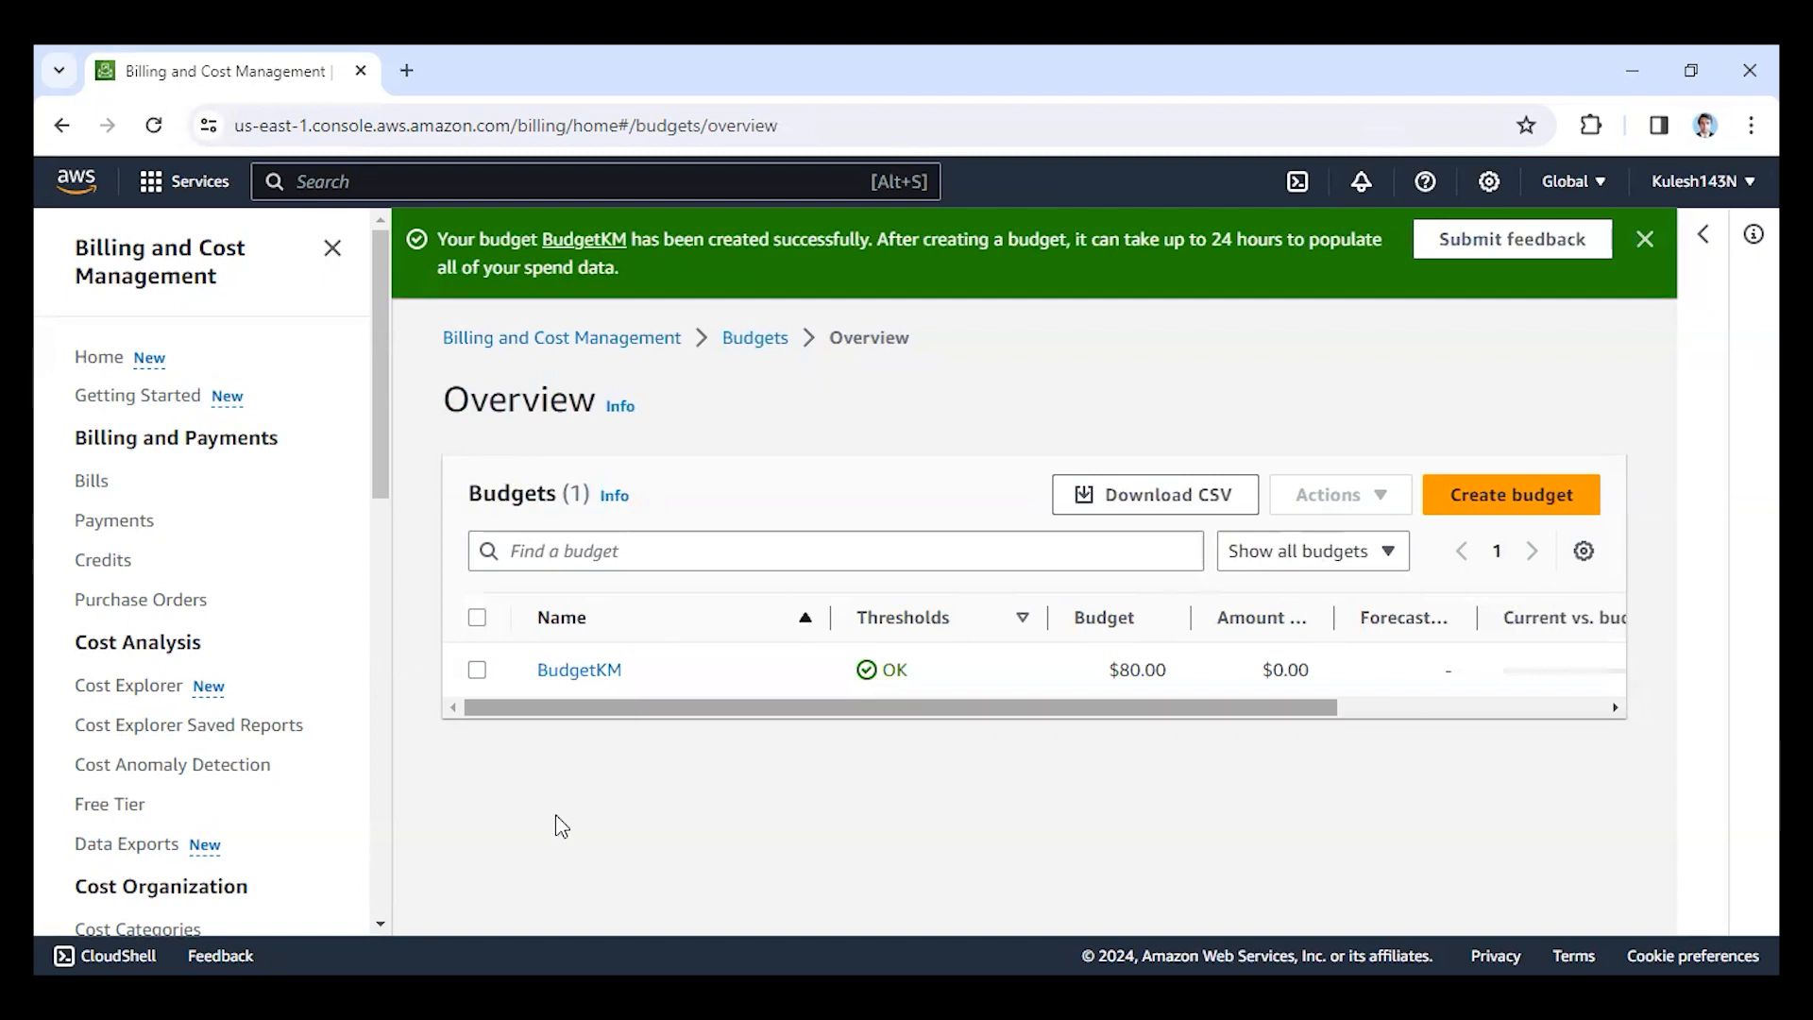
left_click(477, 670)
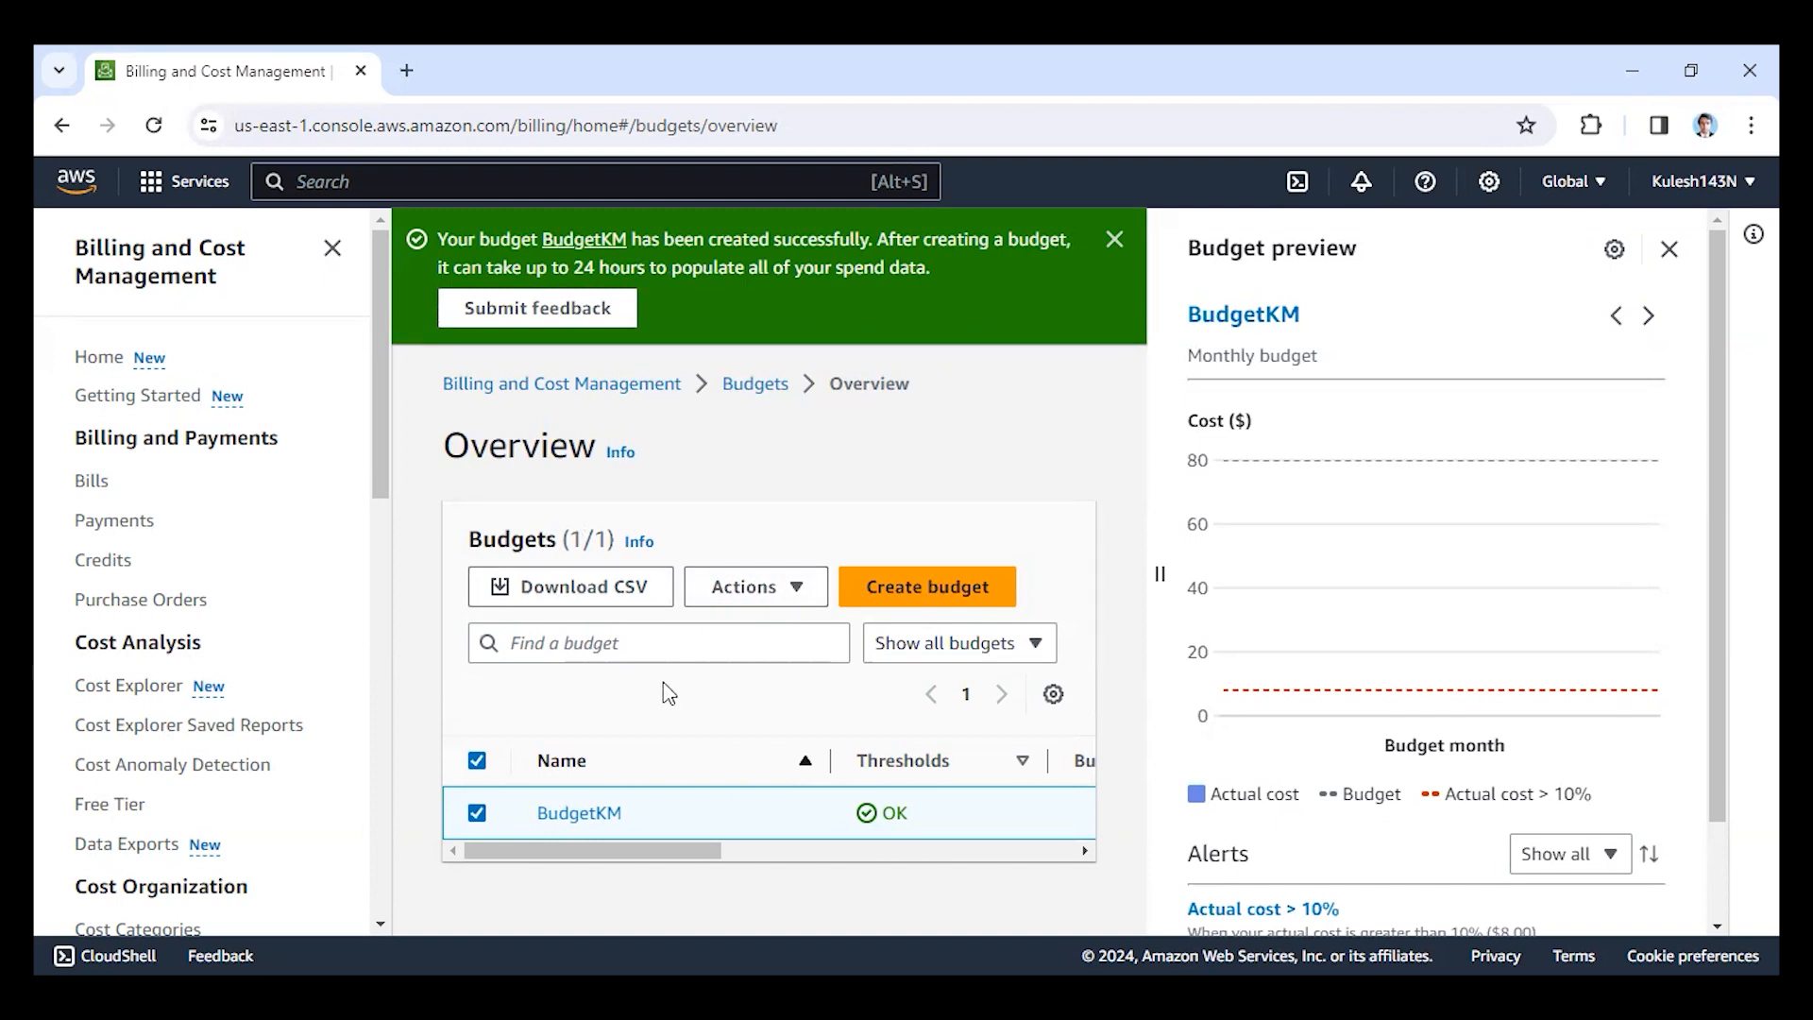
left_click(736, 603)
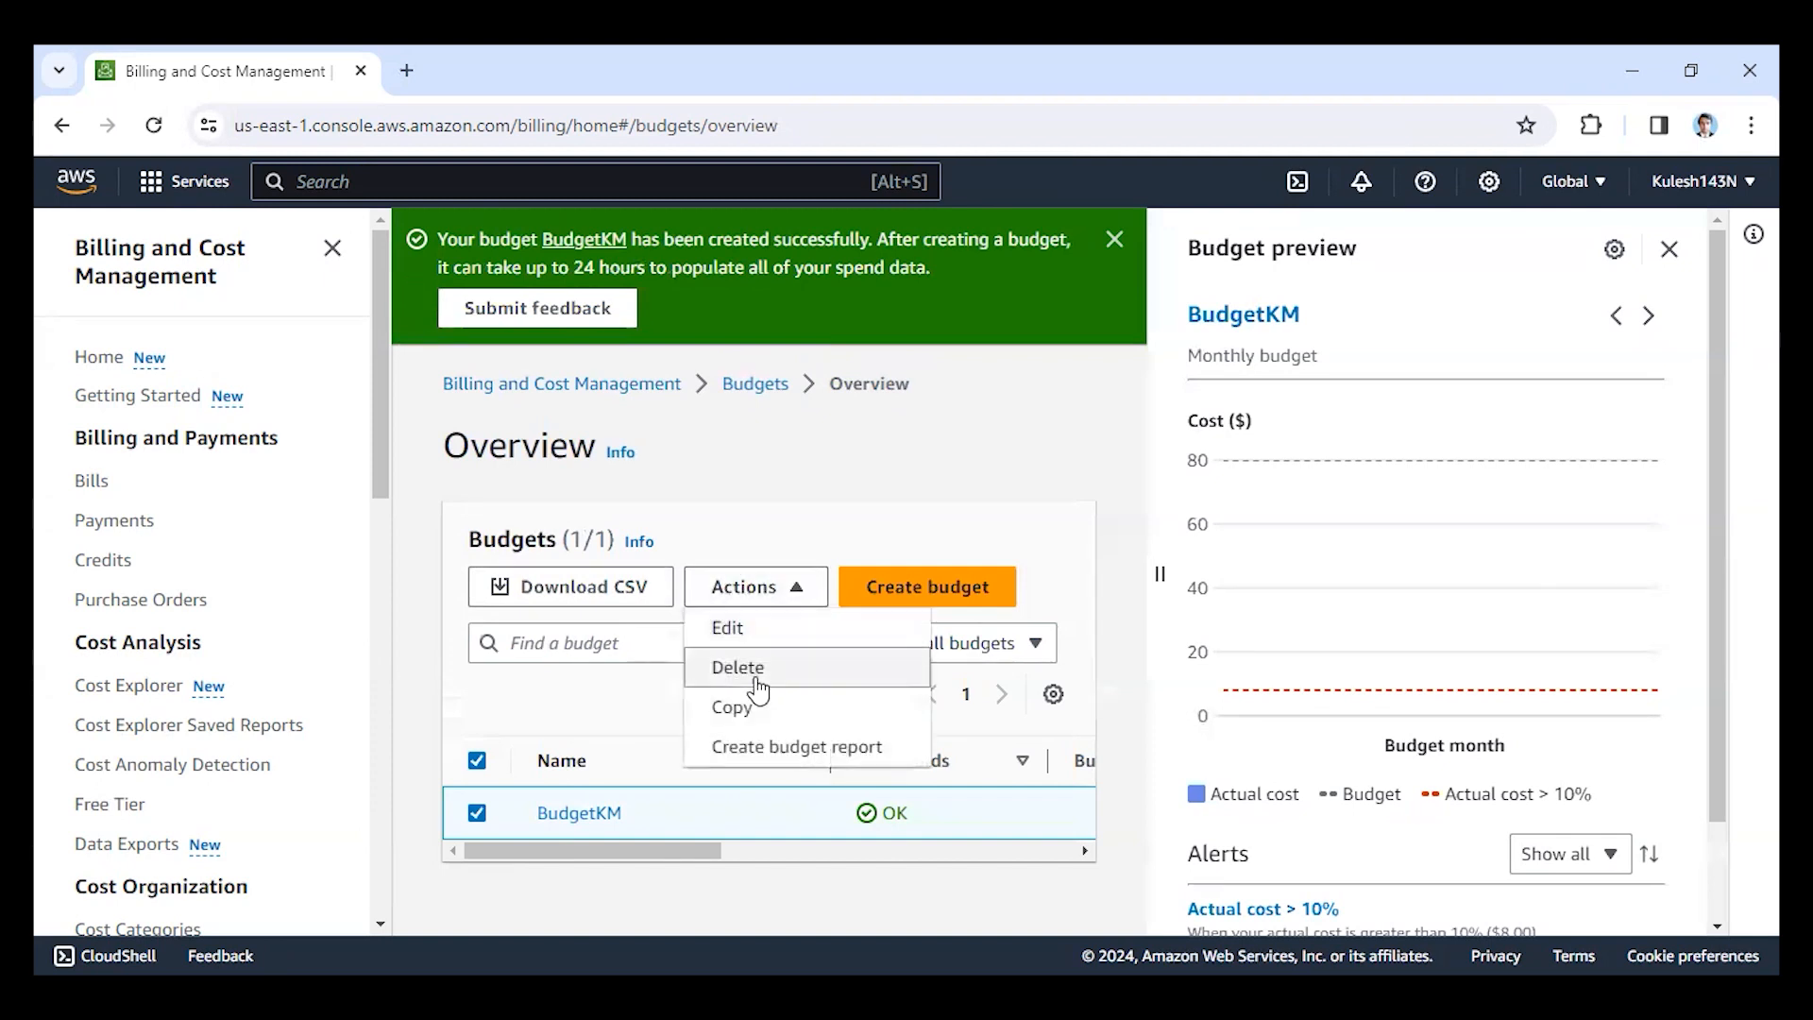
left_click(751, 673)
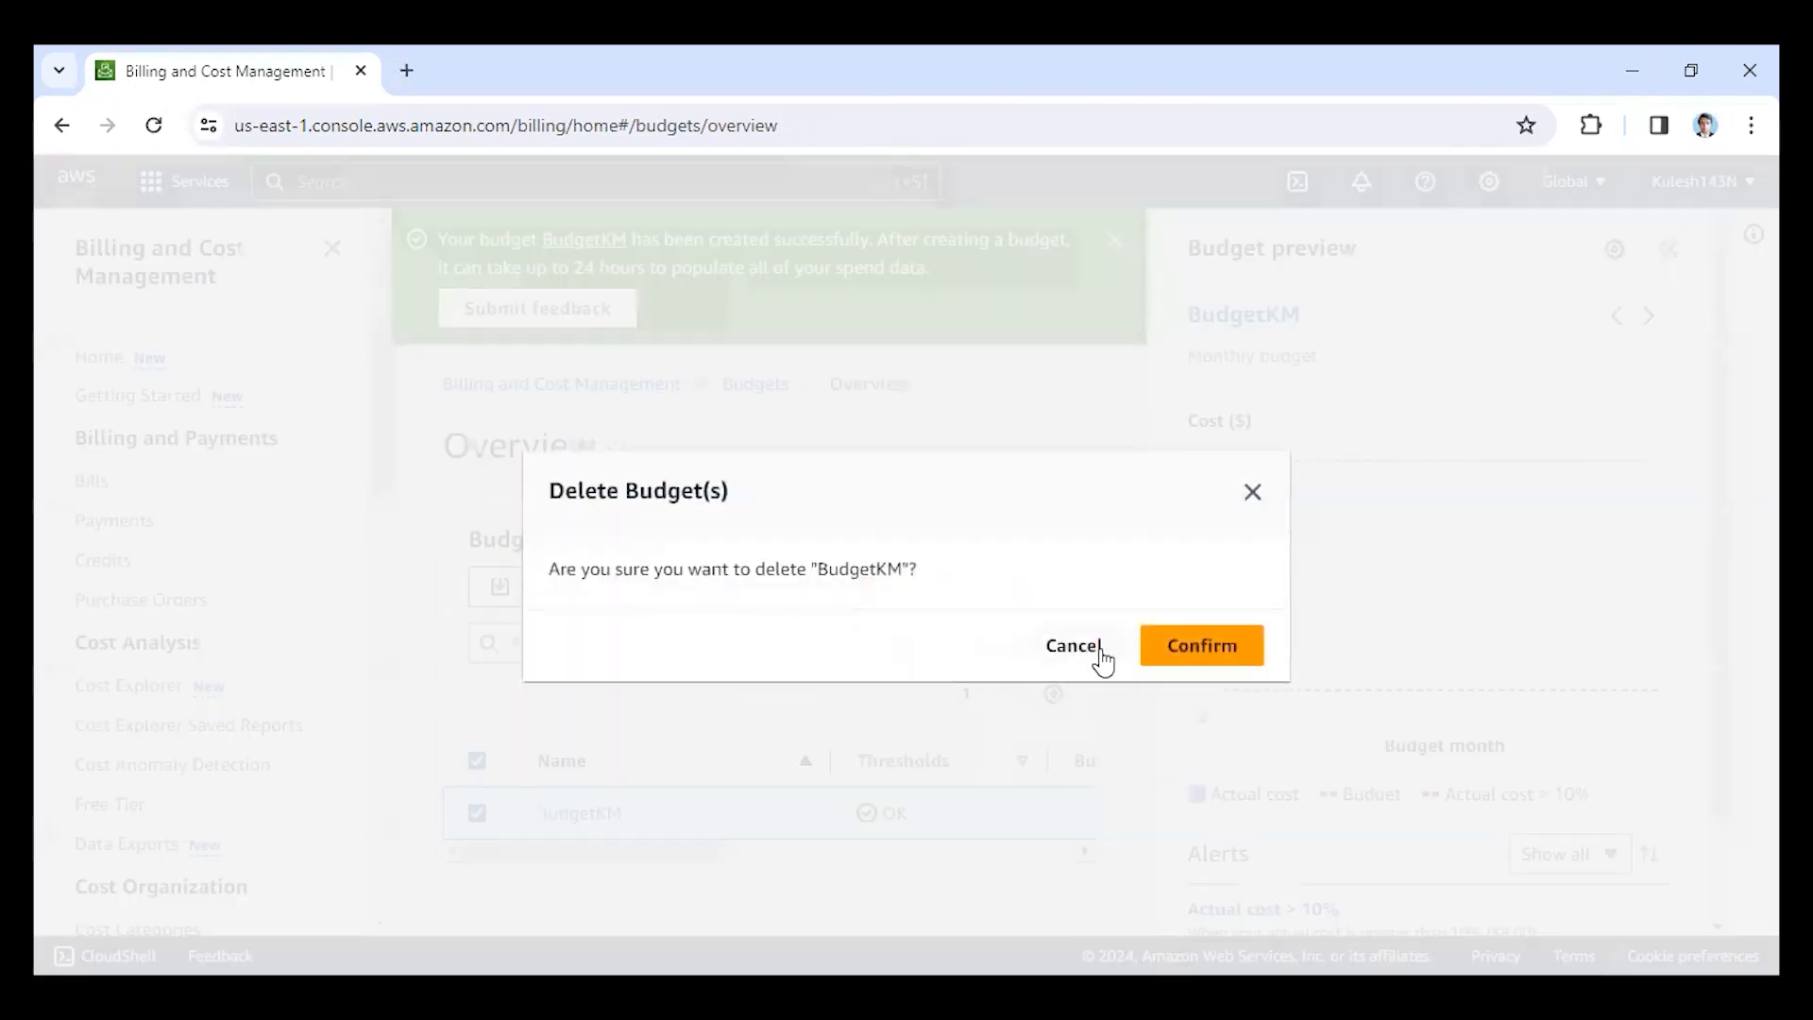
left_click(1181, 655)
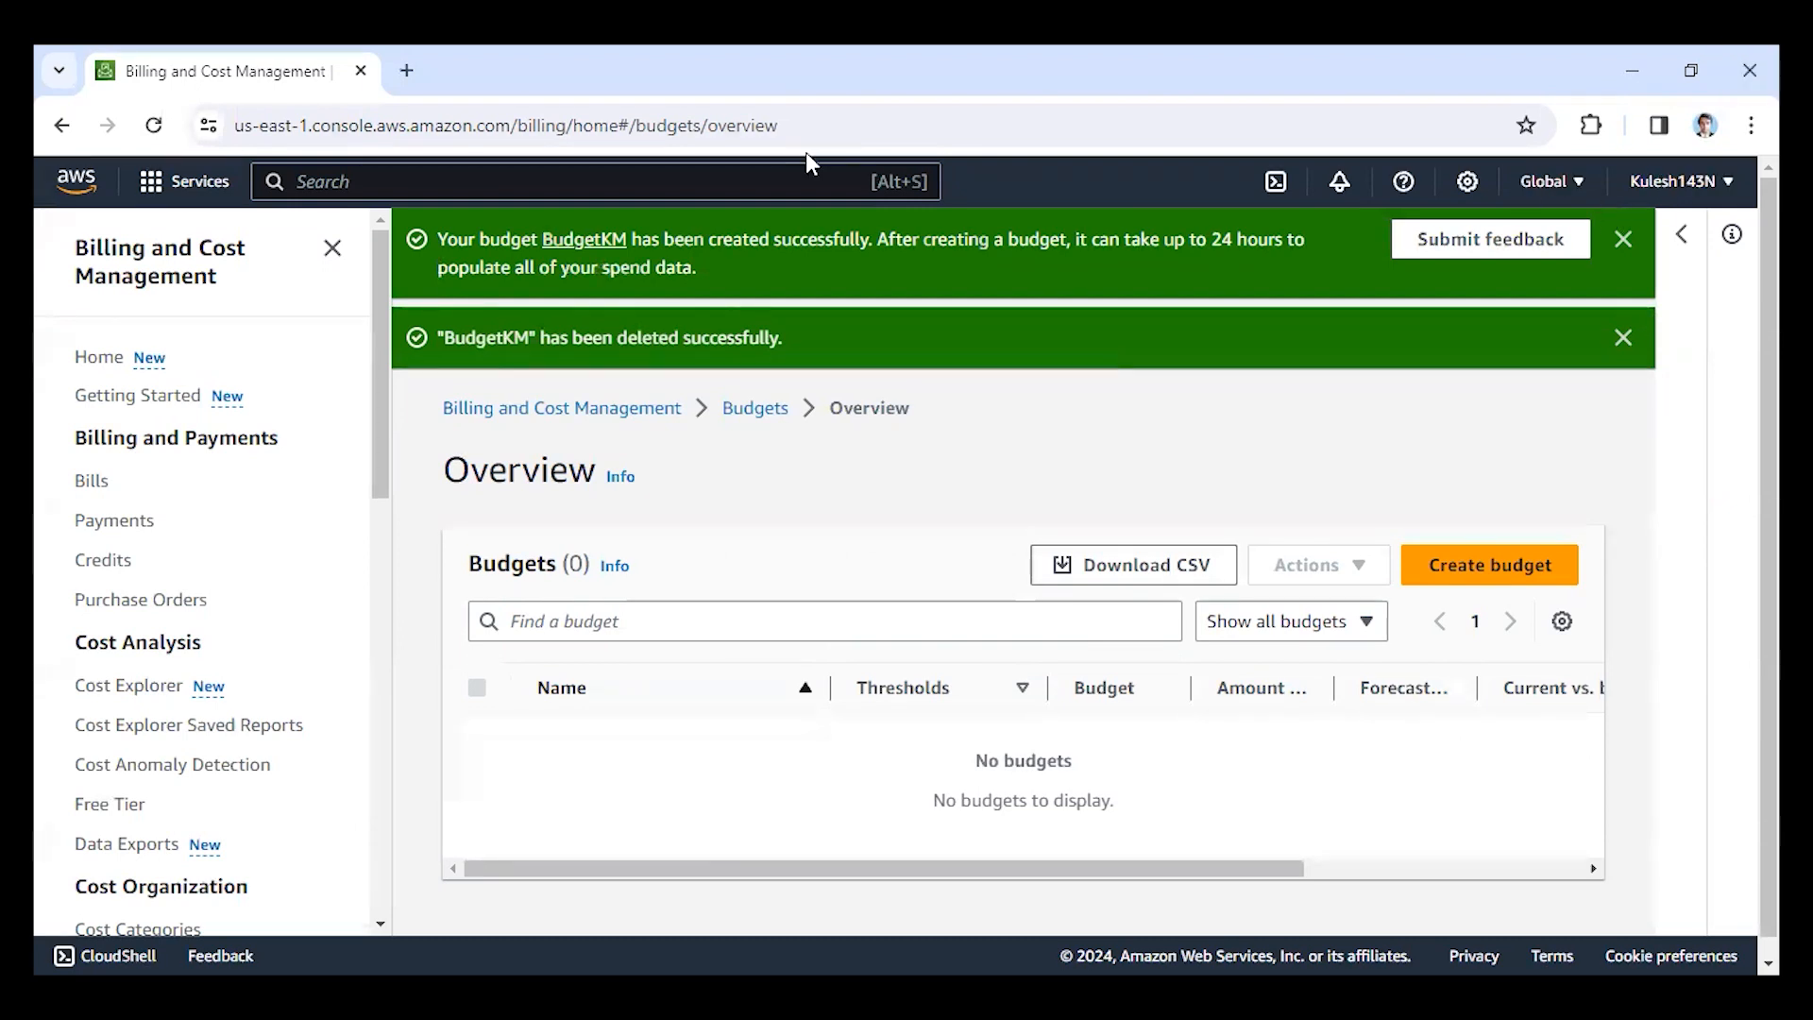
Search the AWS services for "iam", open the IAM dashboard, and look over its access management and access reports sections.
left_click(560, 185)
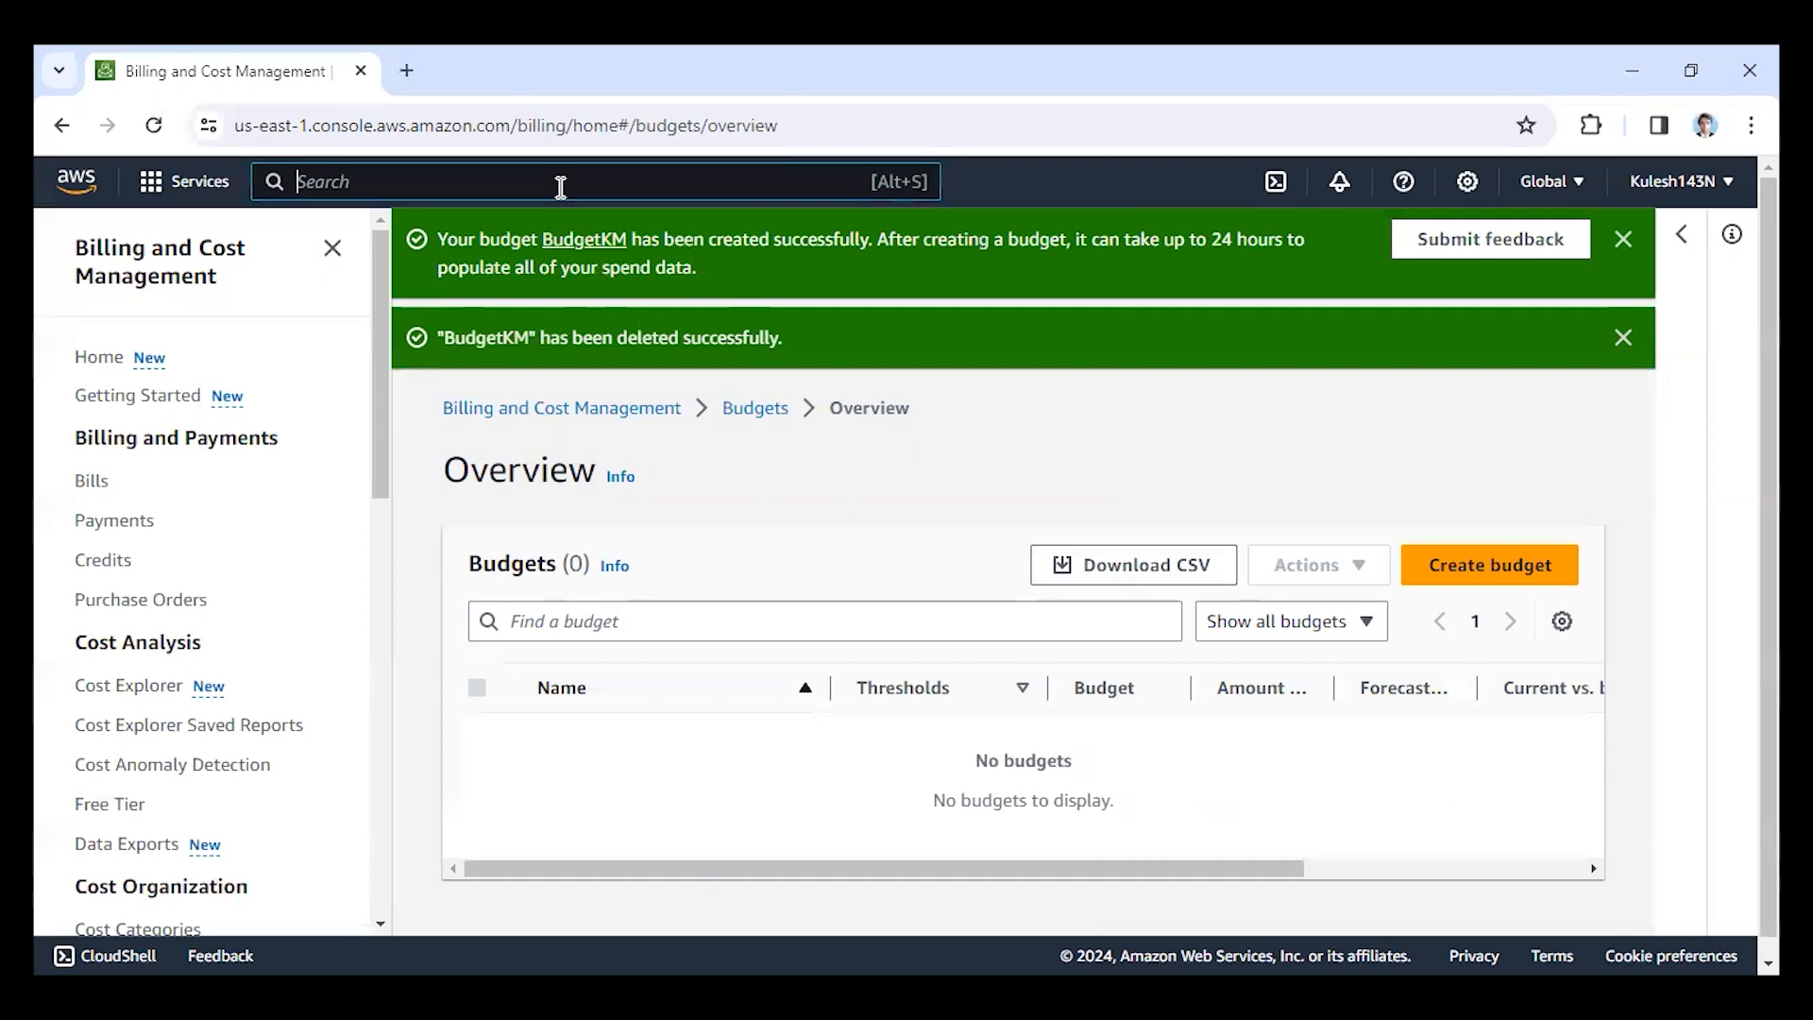
type("iam")
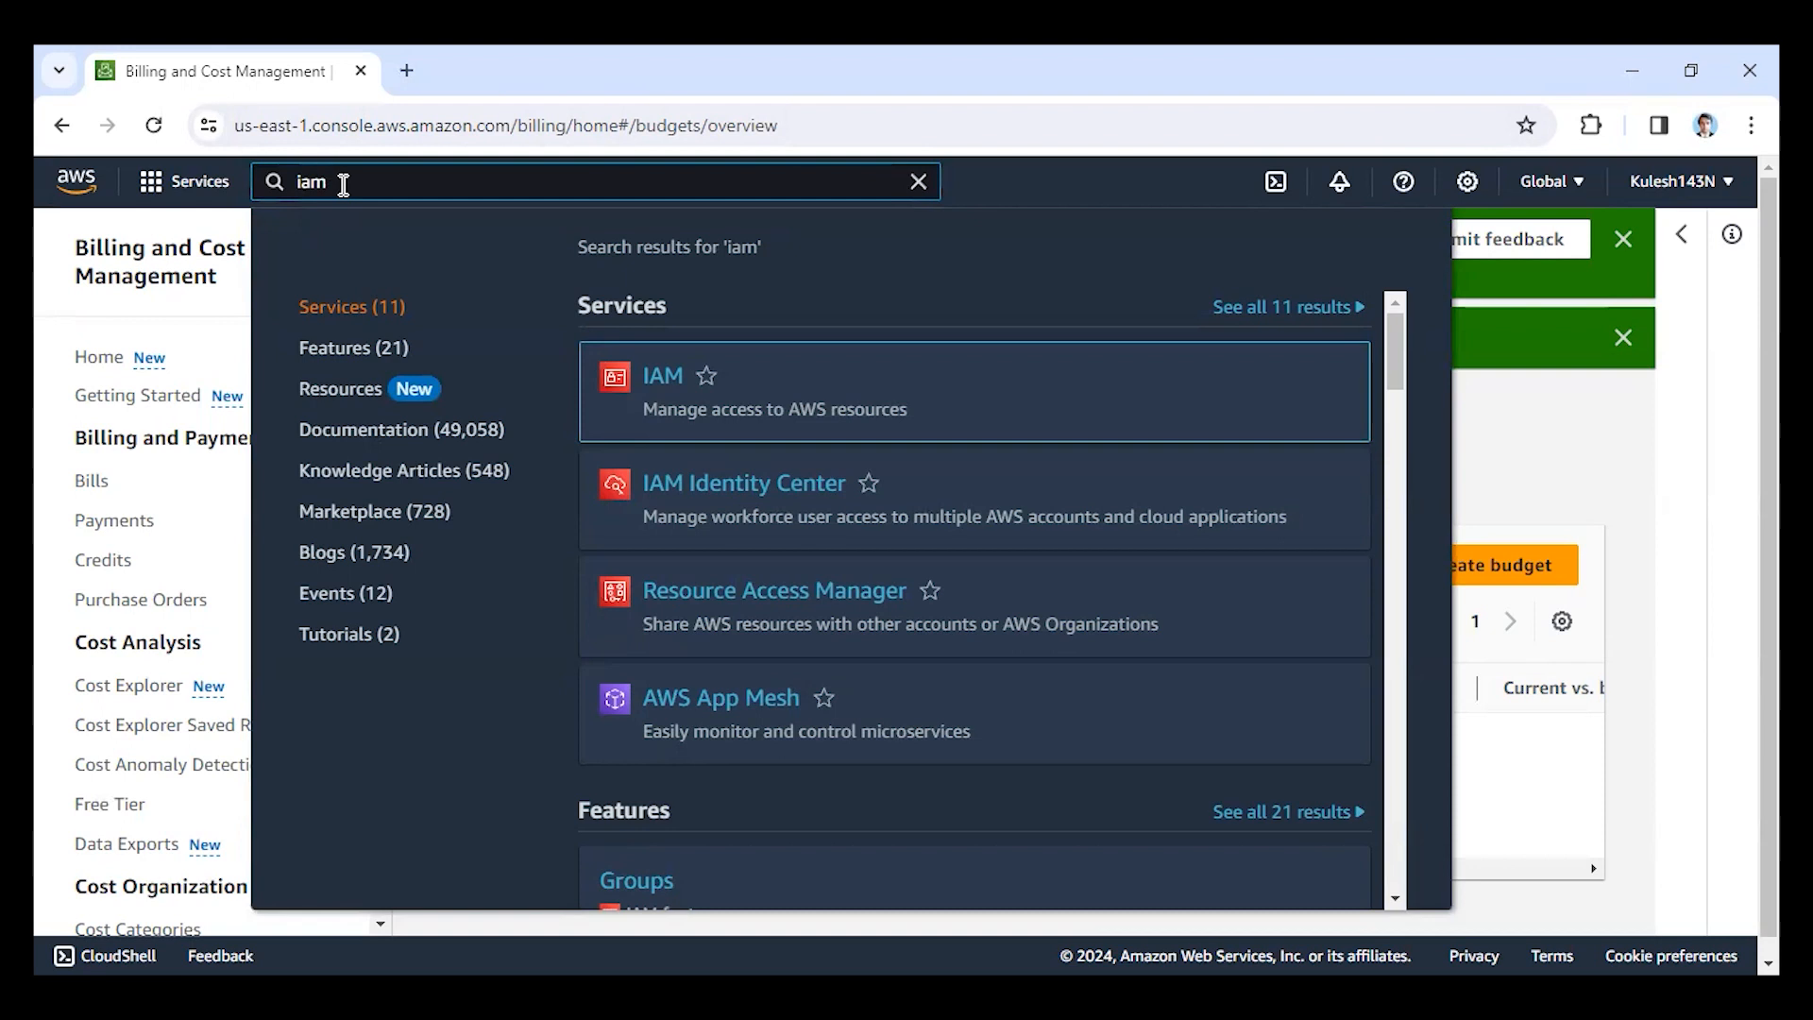
mouse_move(662, 392)
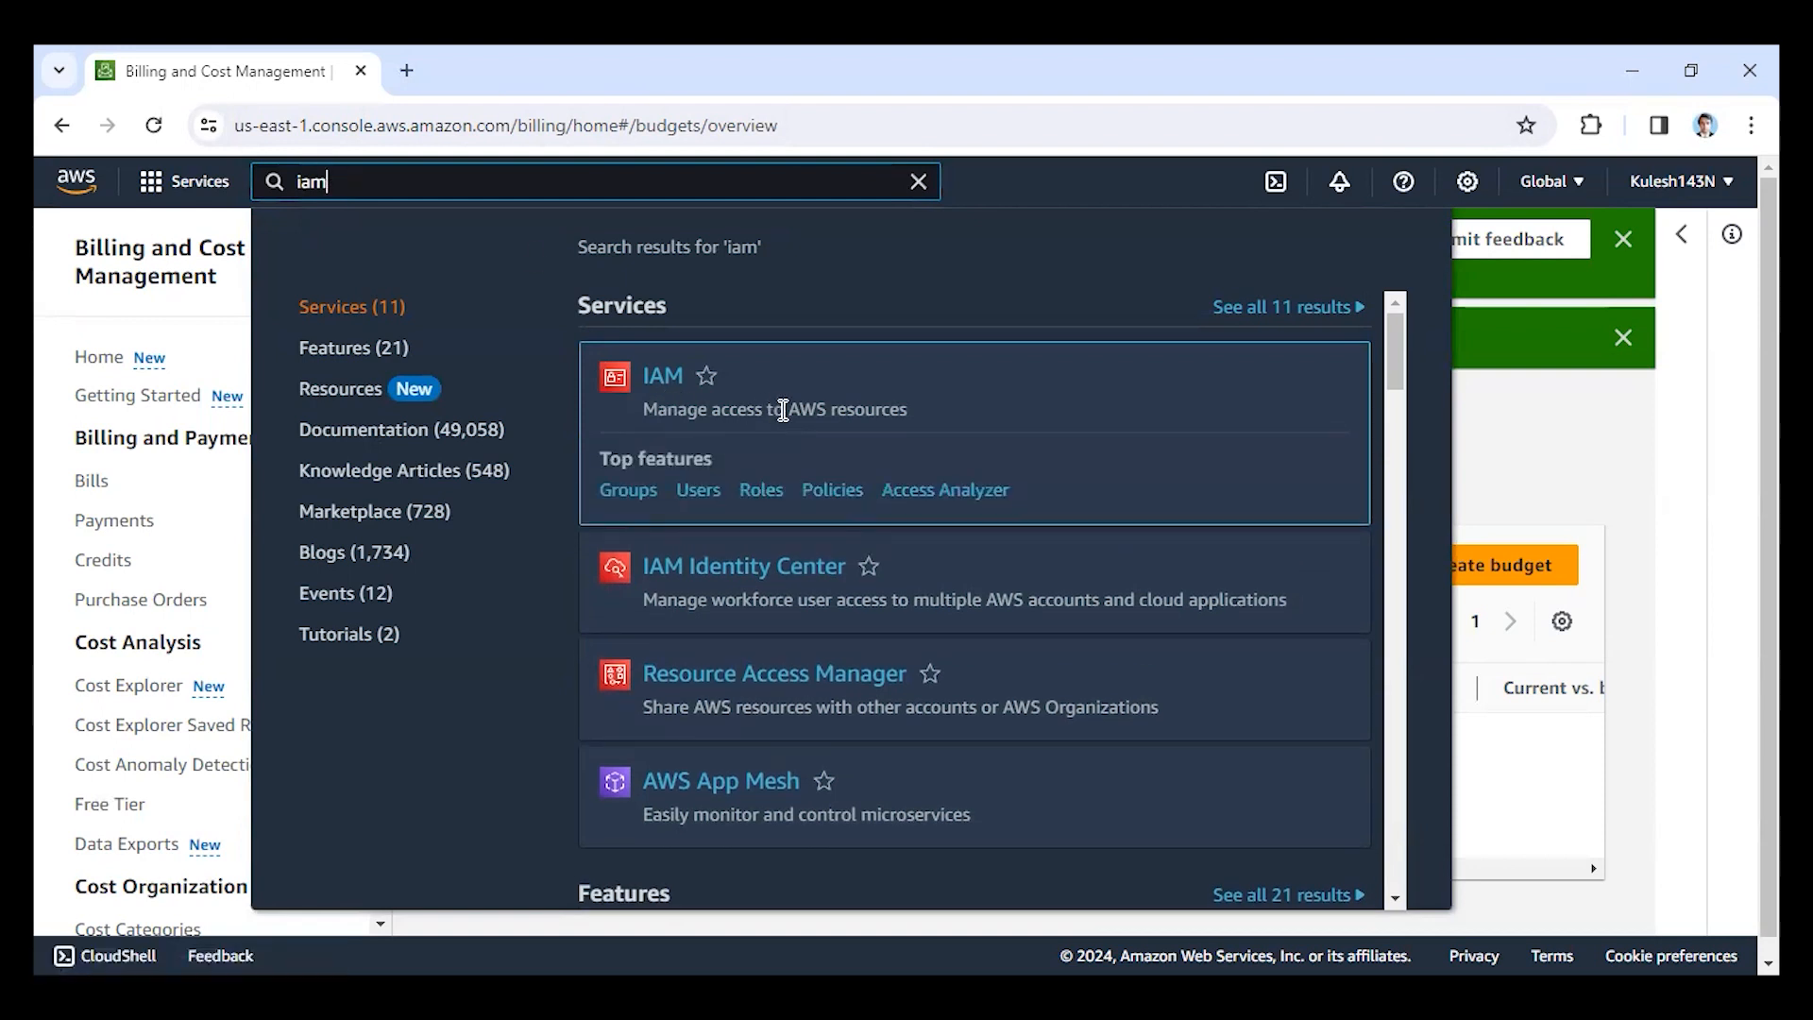
left_click(656, 383)
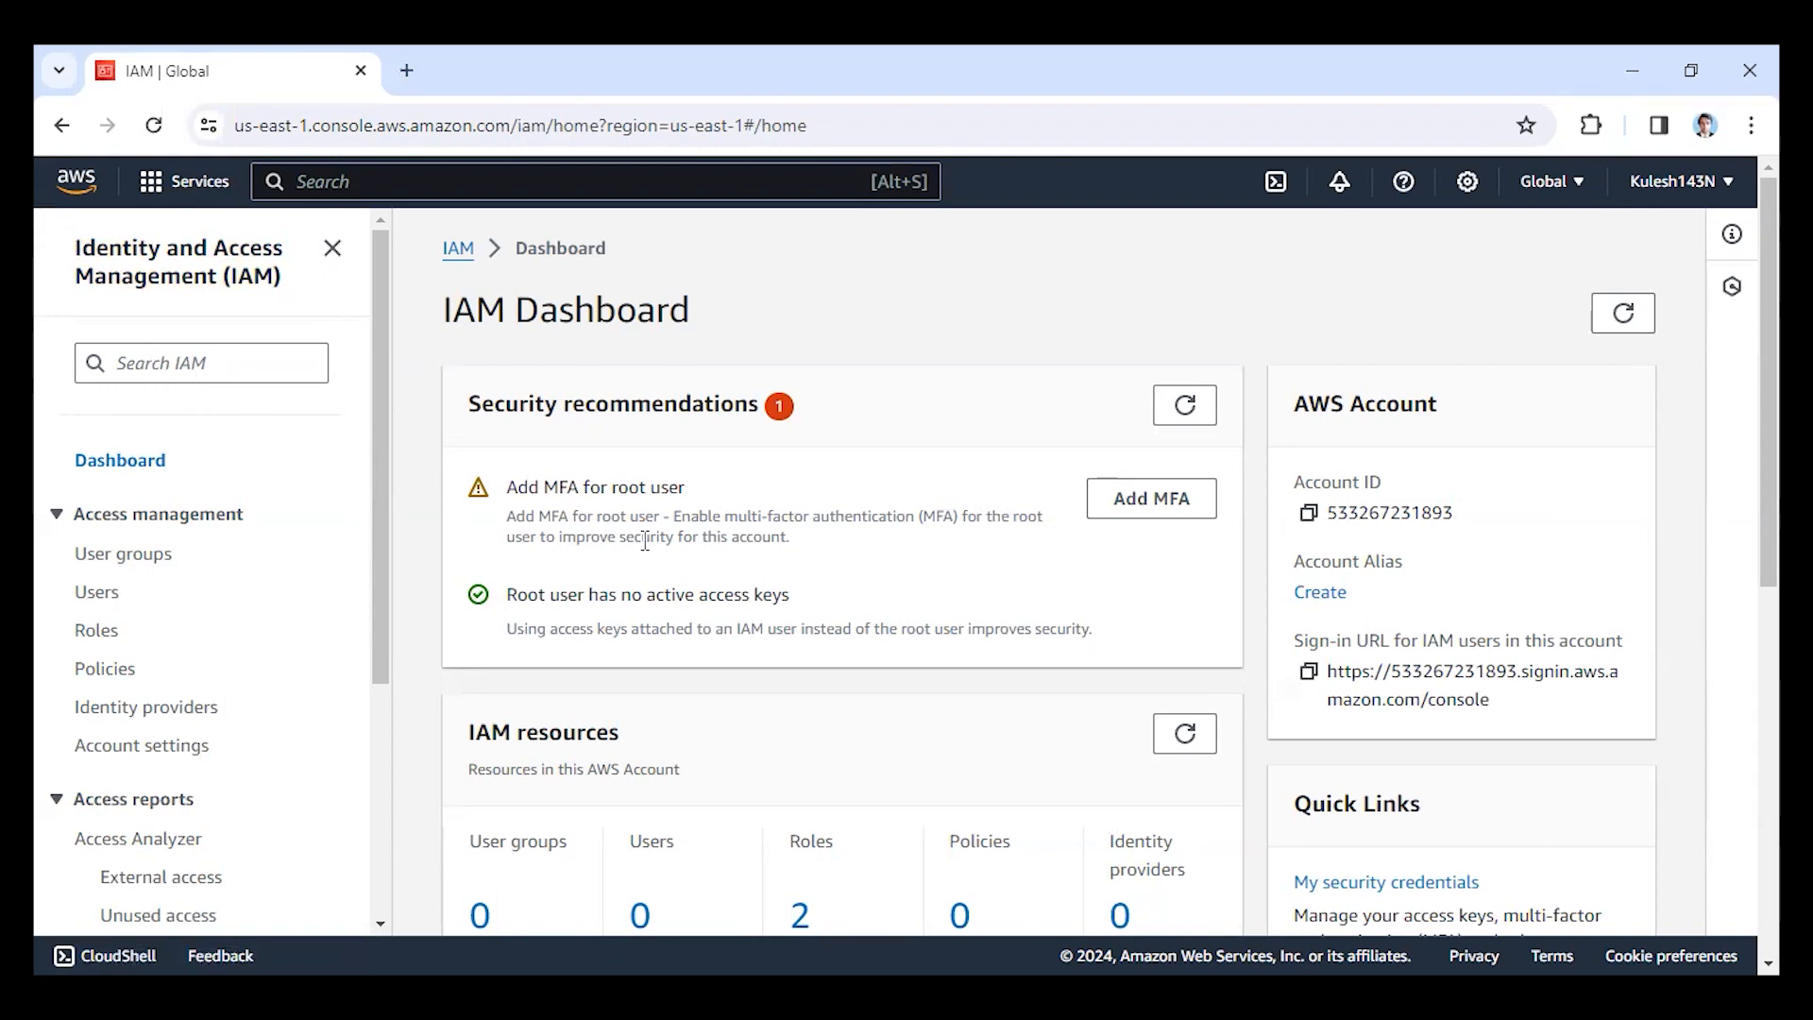
scroll(88, 480, "down", 3)
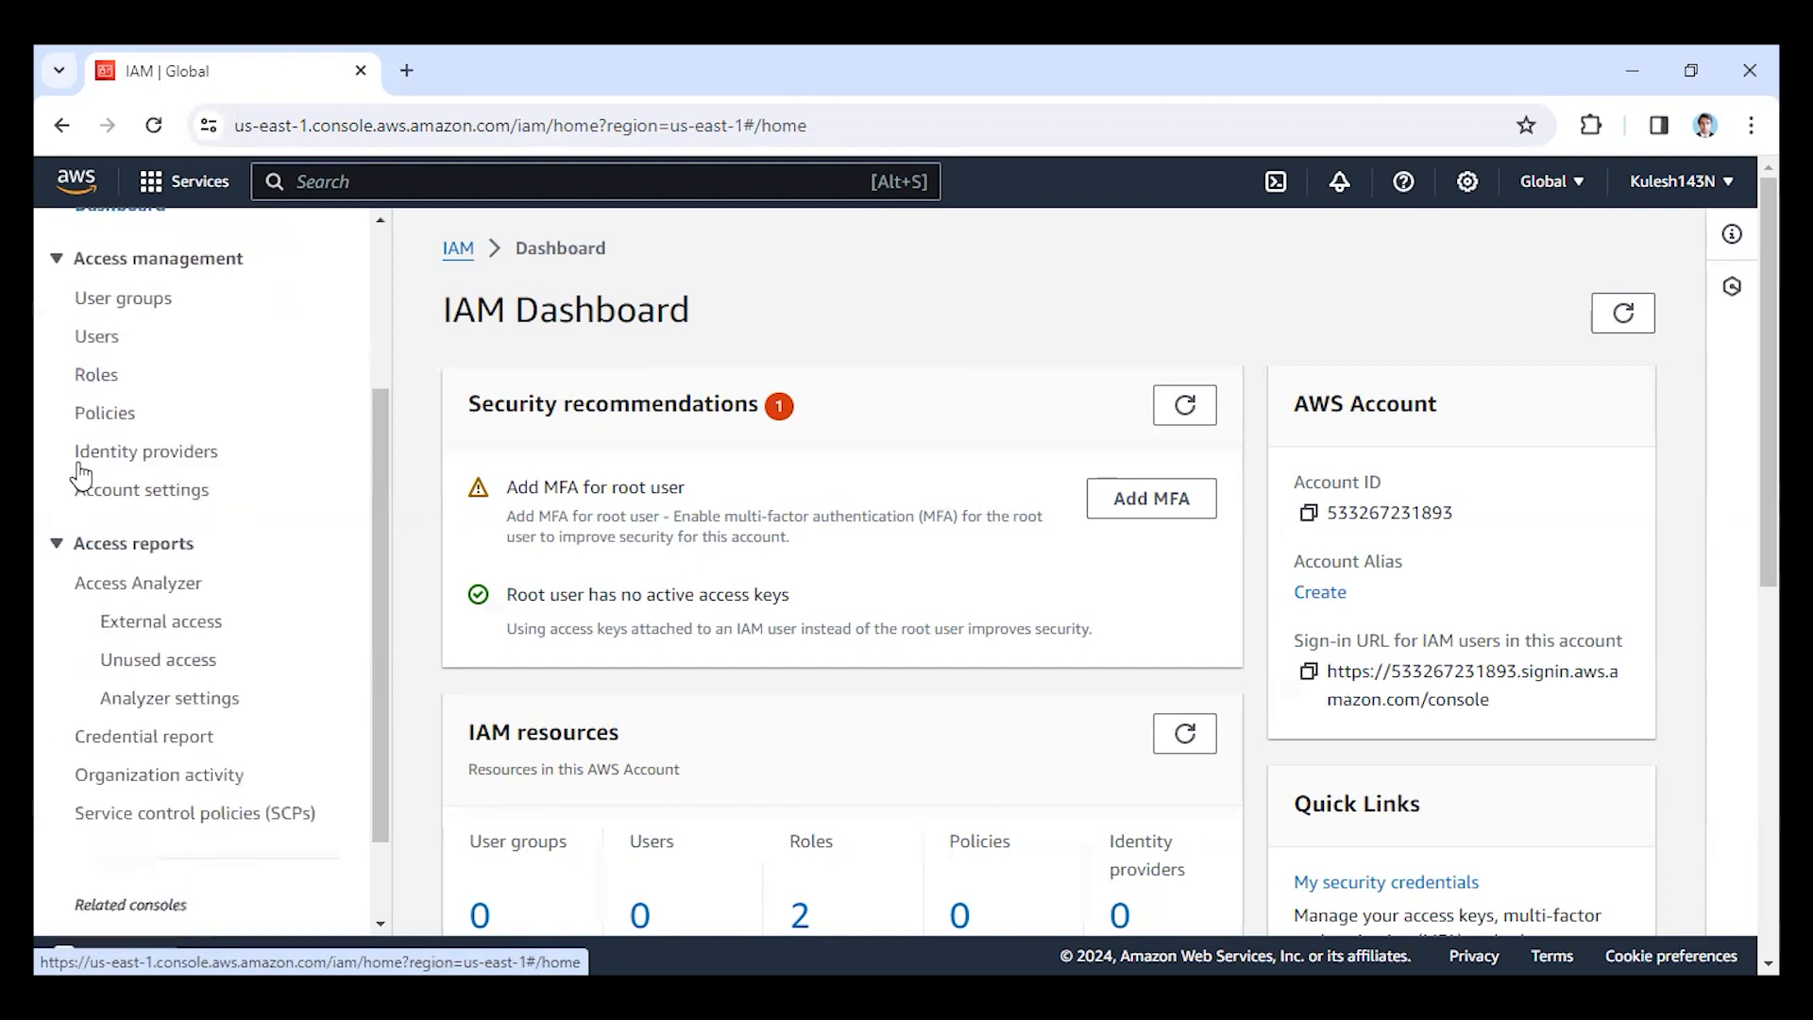
scroll(85, 486, "up", 3)
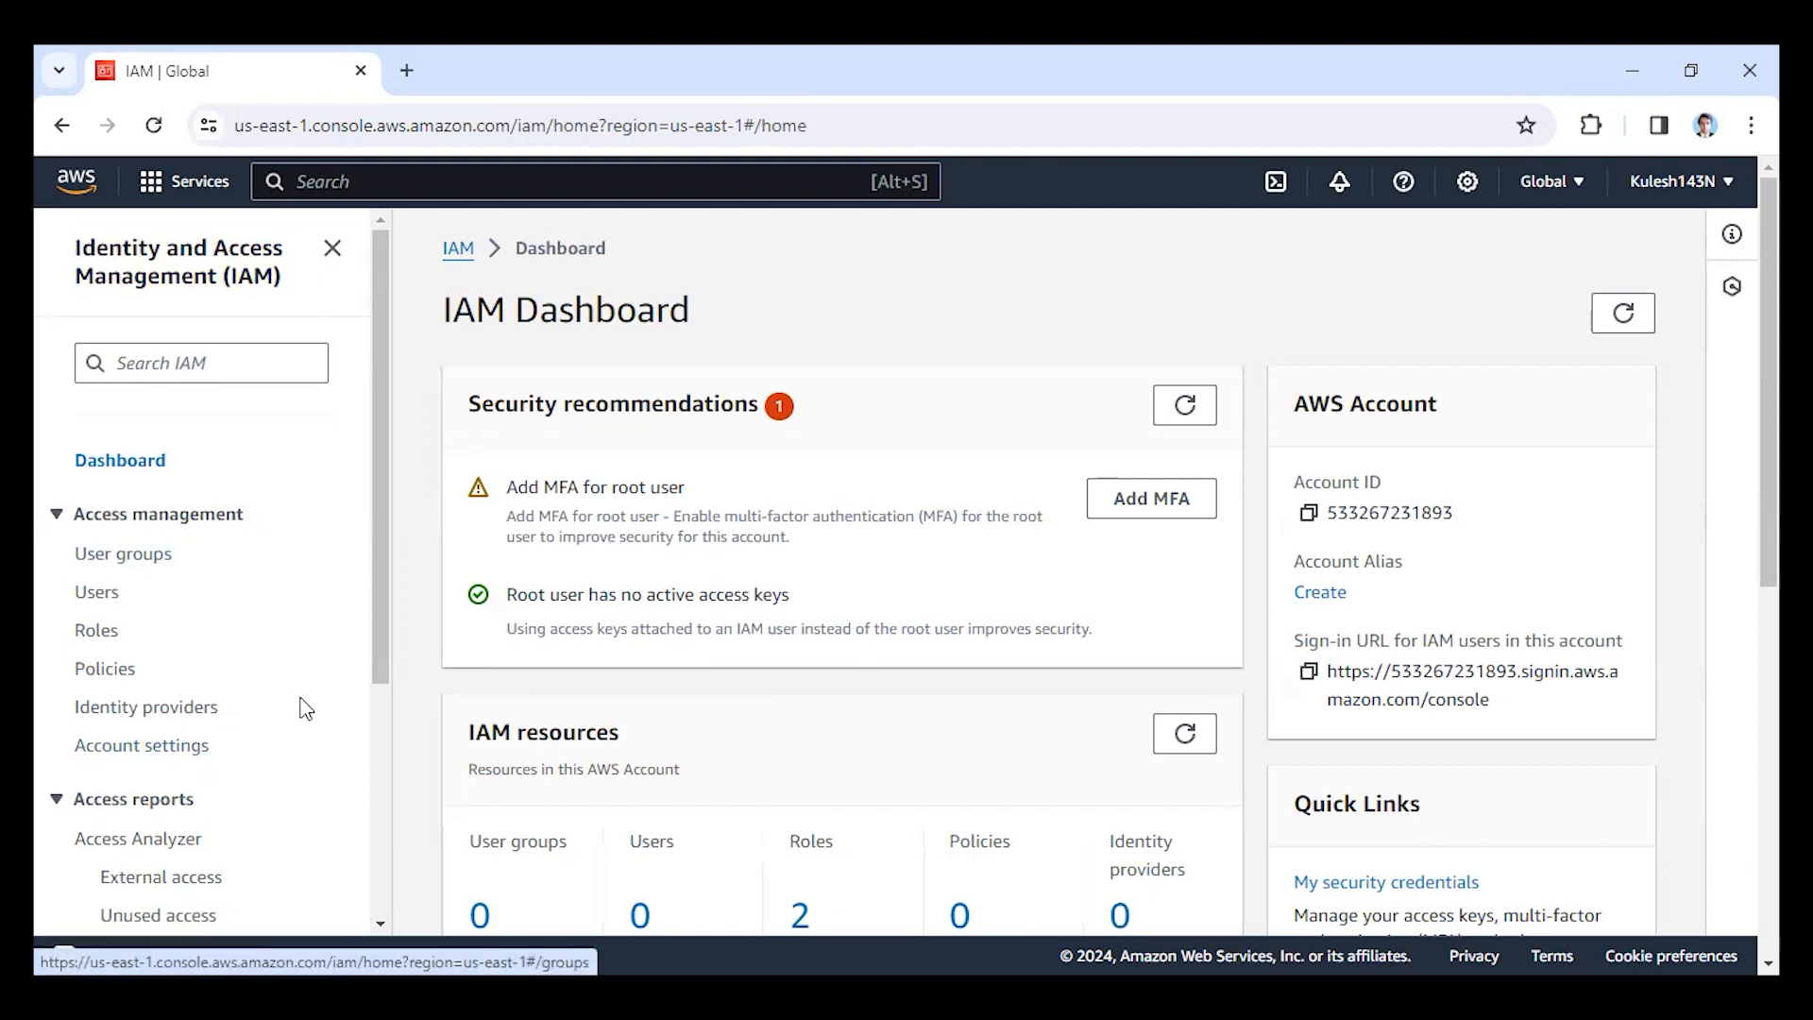
Start creating a new IAM user group and name it "ket".
left_click(134, 555)
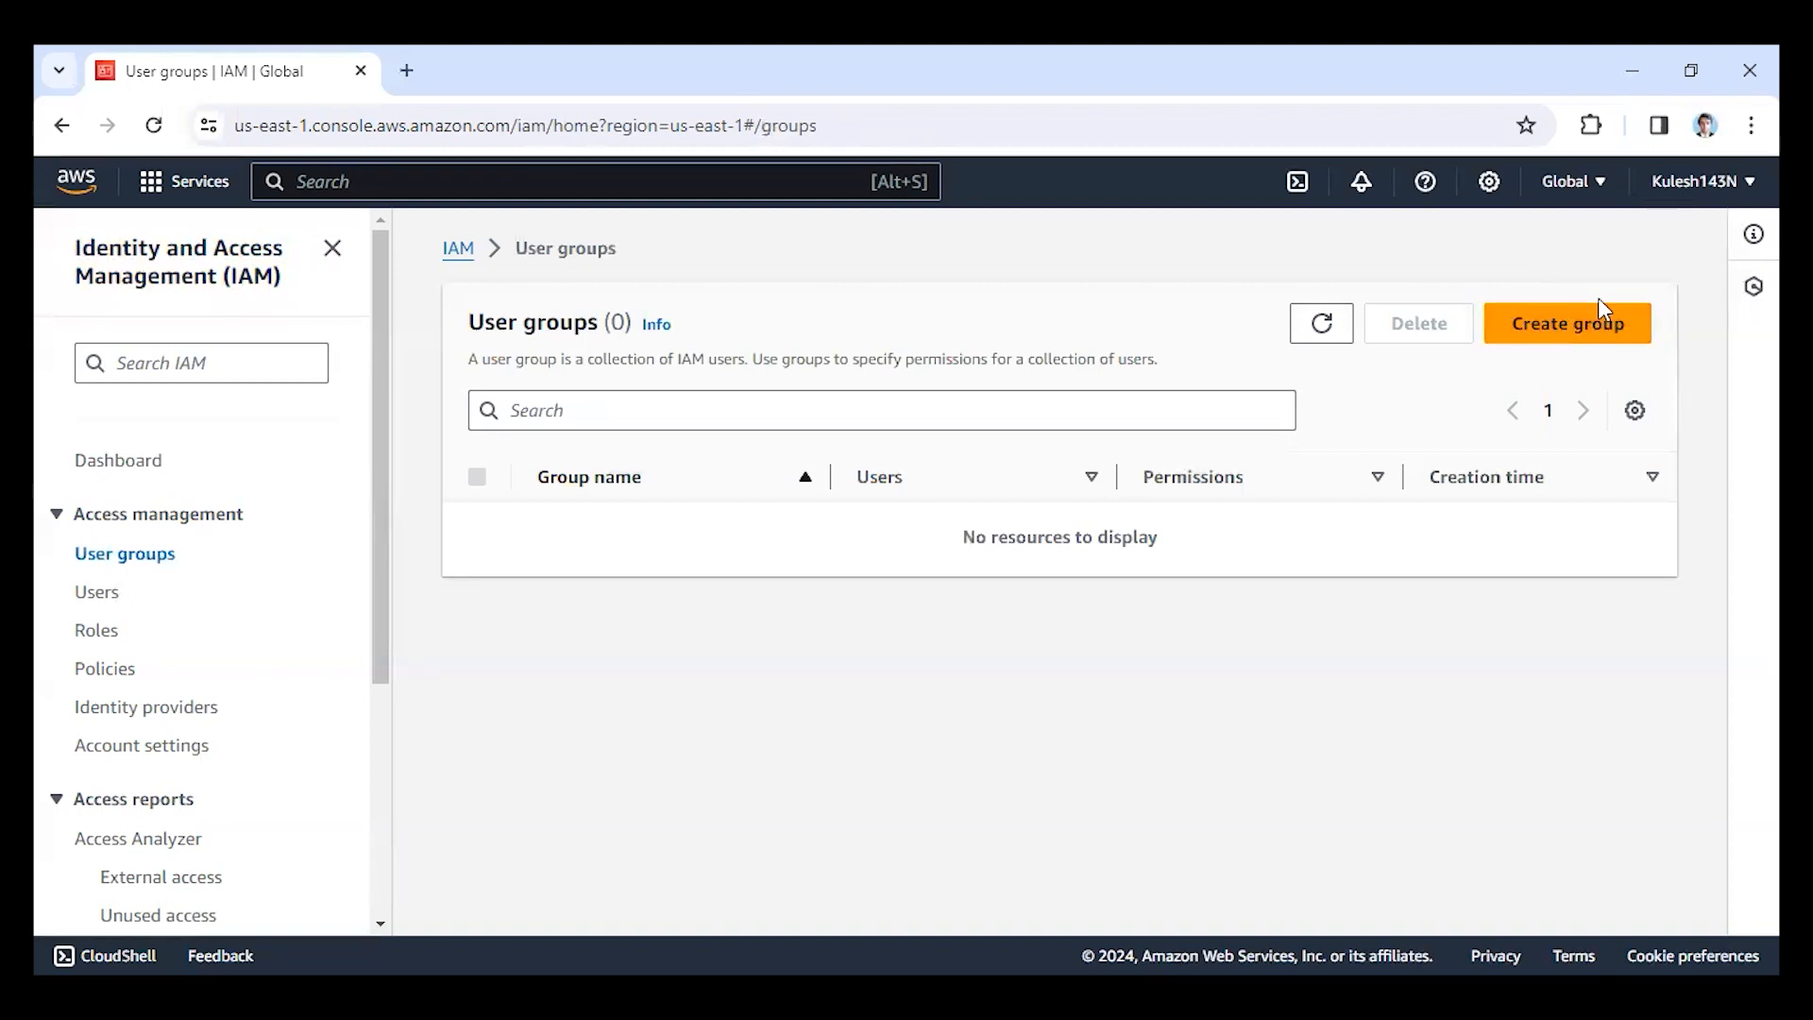
left_click(1525, 333)
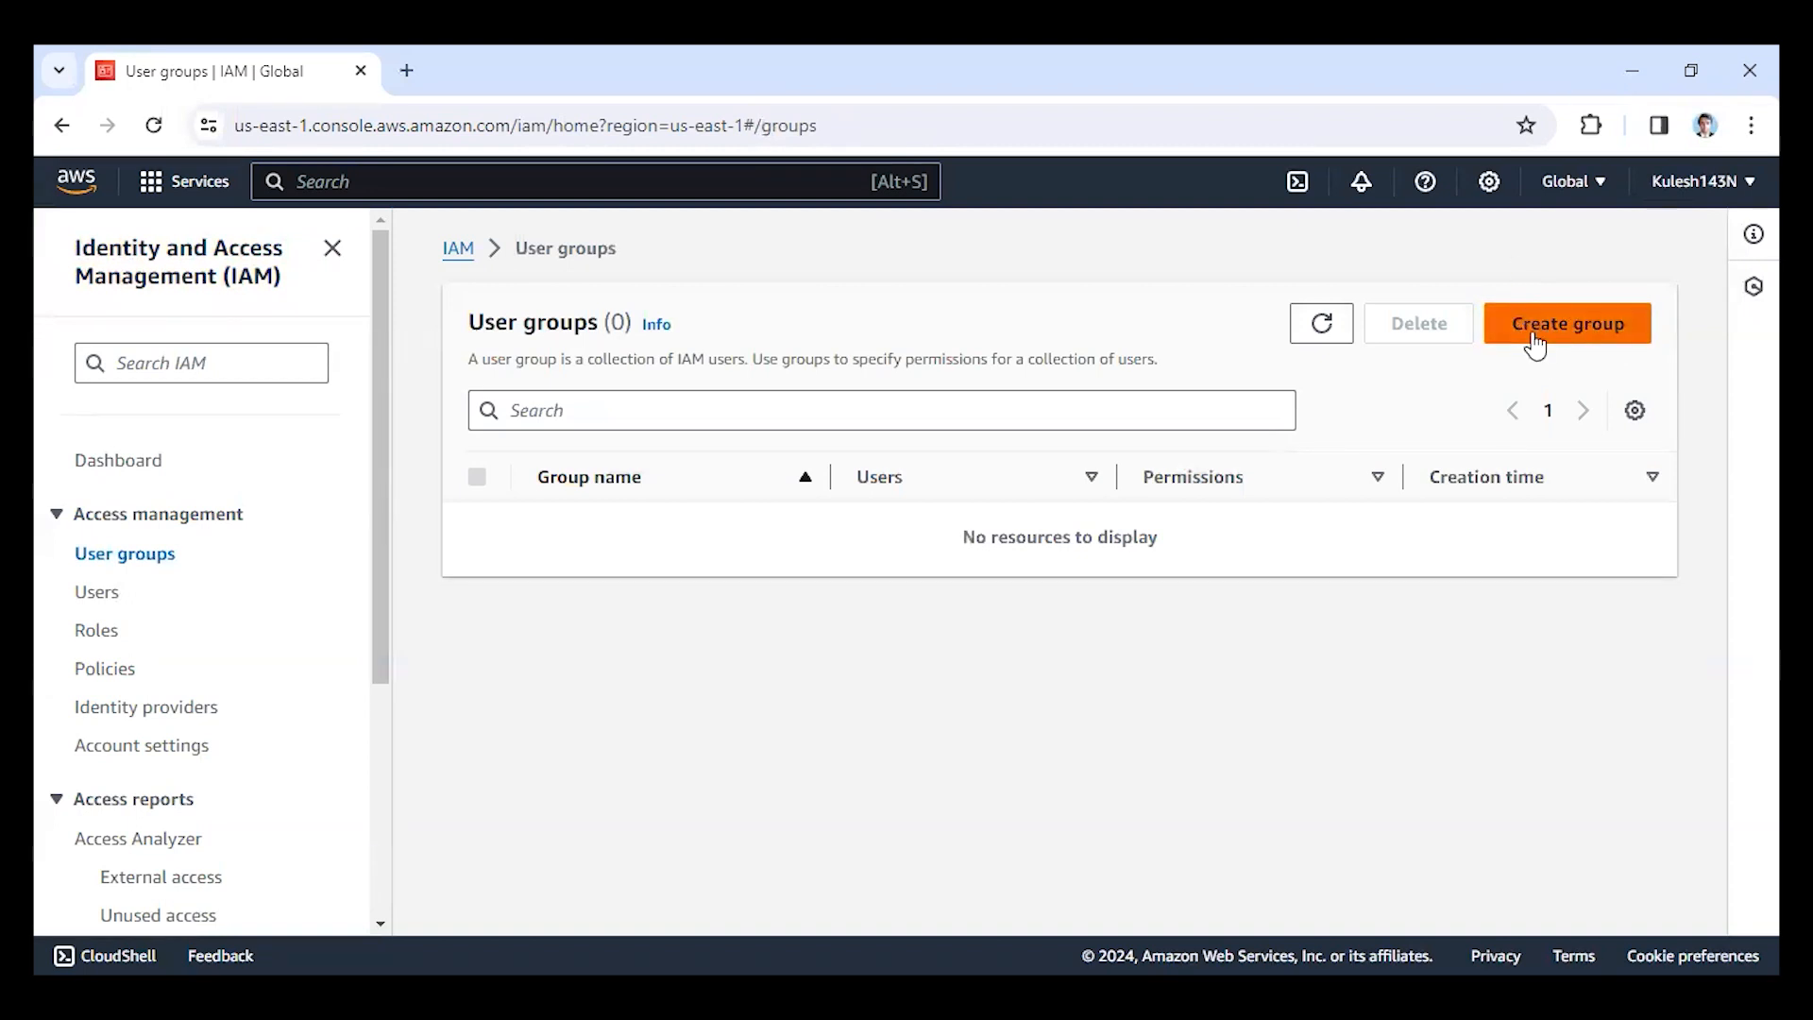
left_click(645, 535)
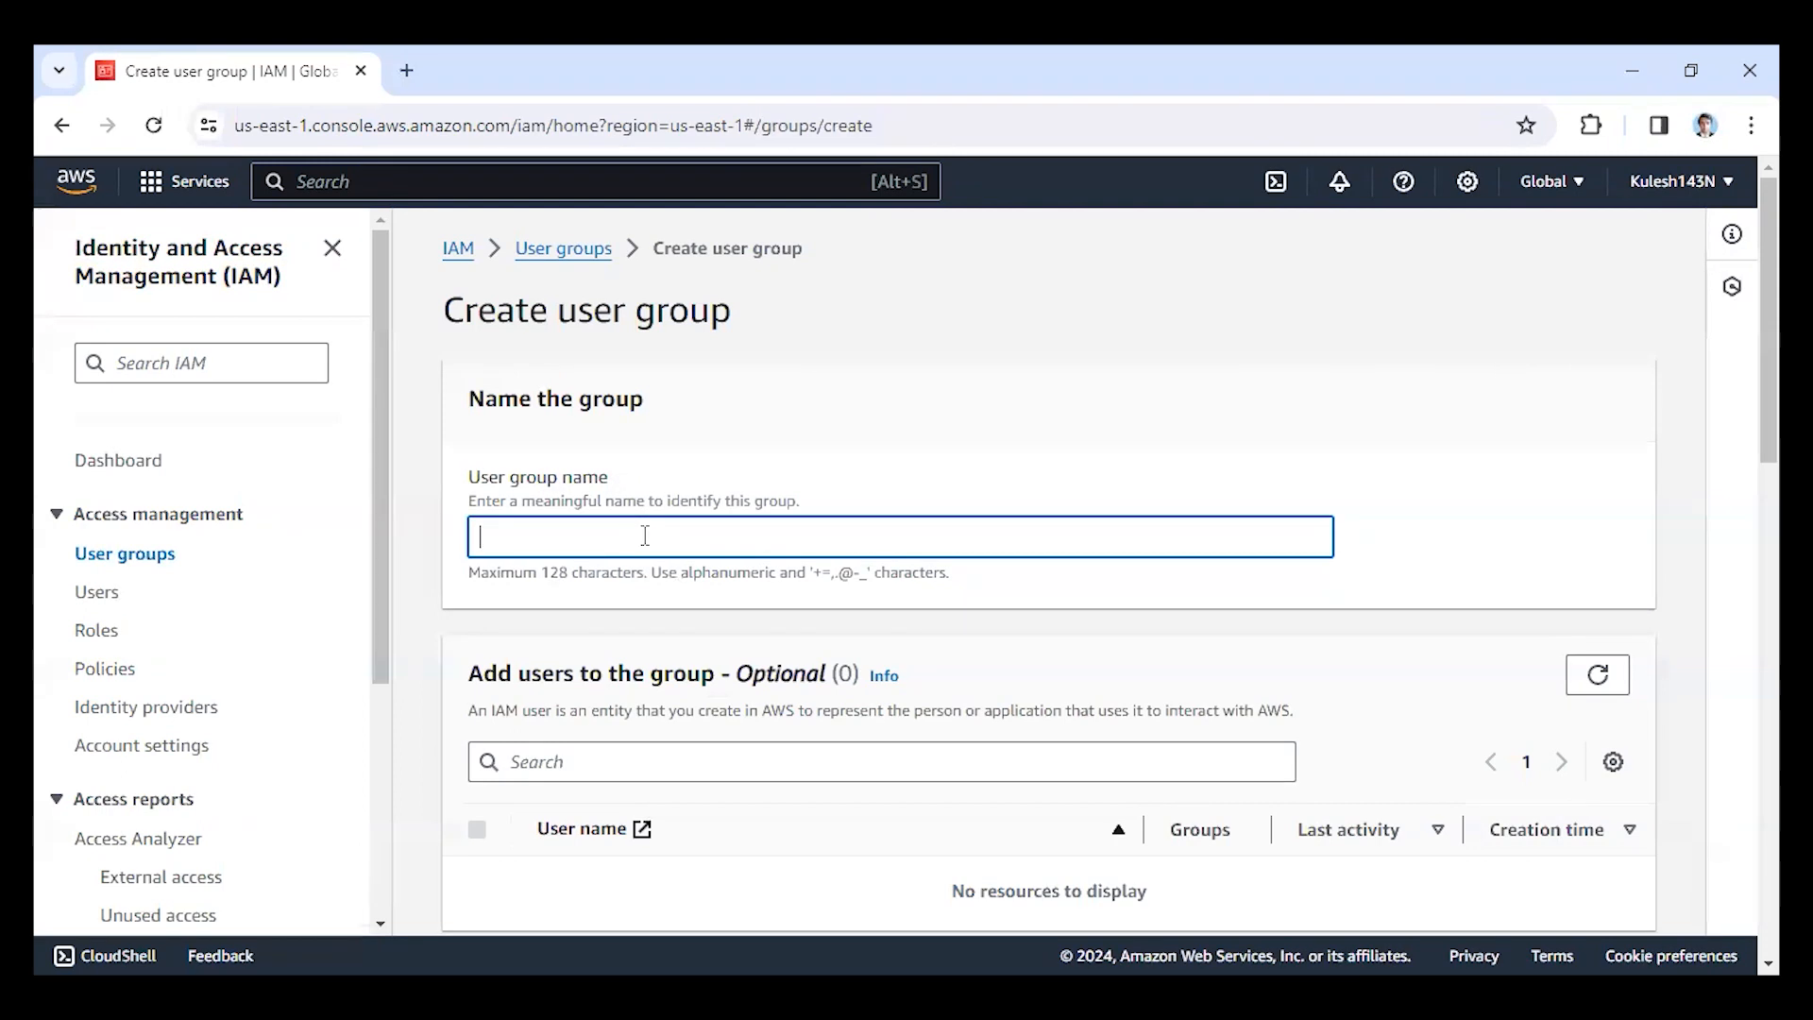
type("ket")
scroll(601, 540, "down", 3)
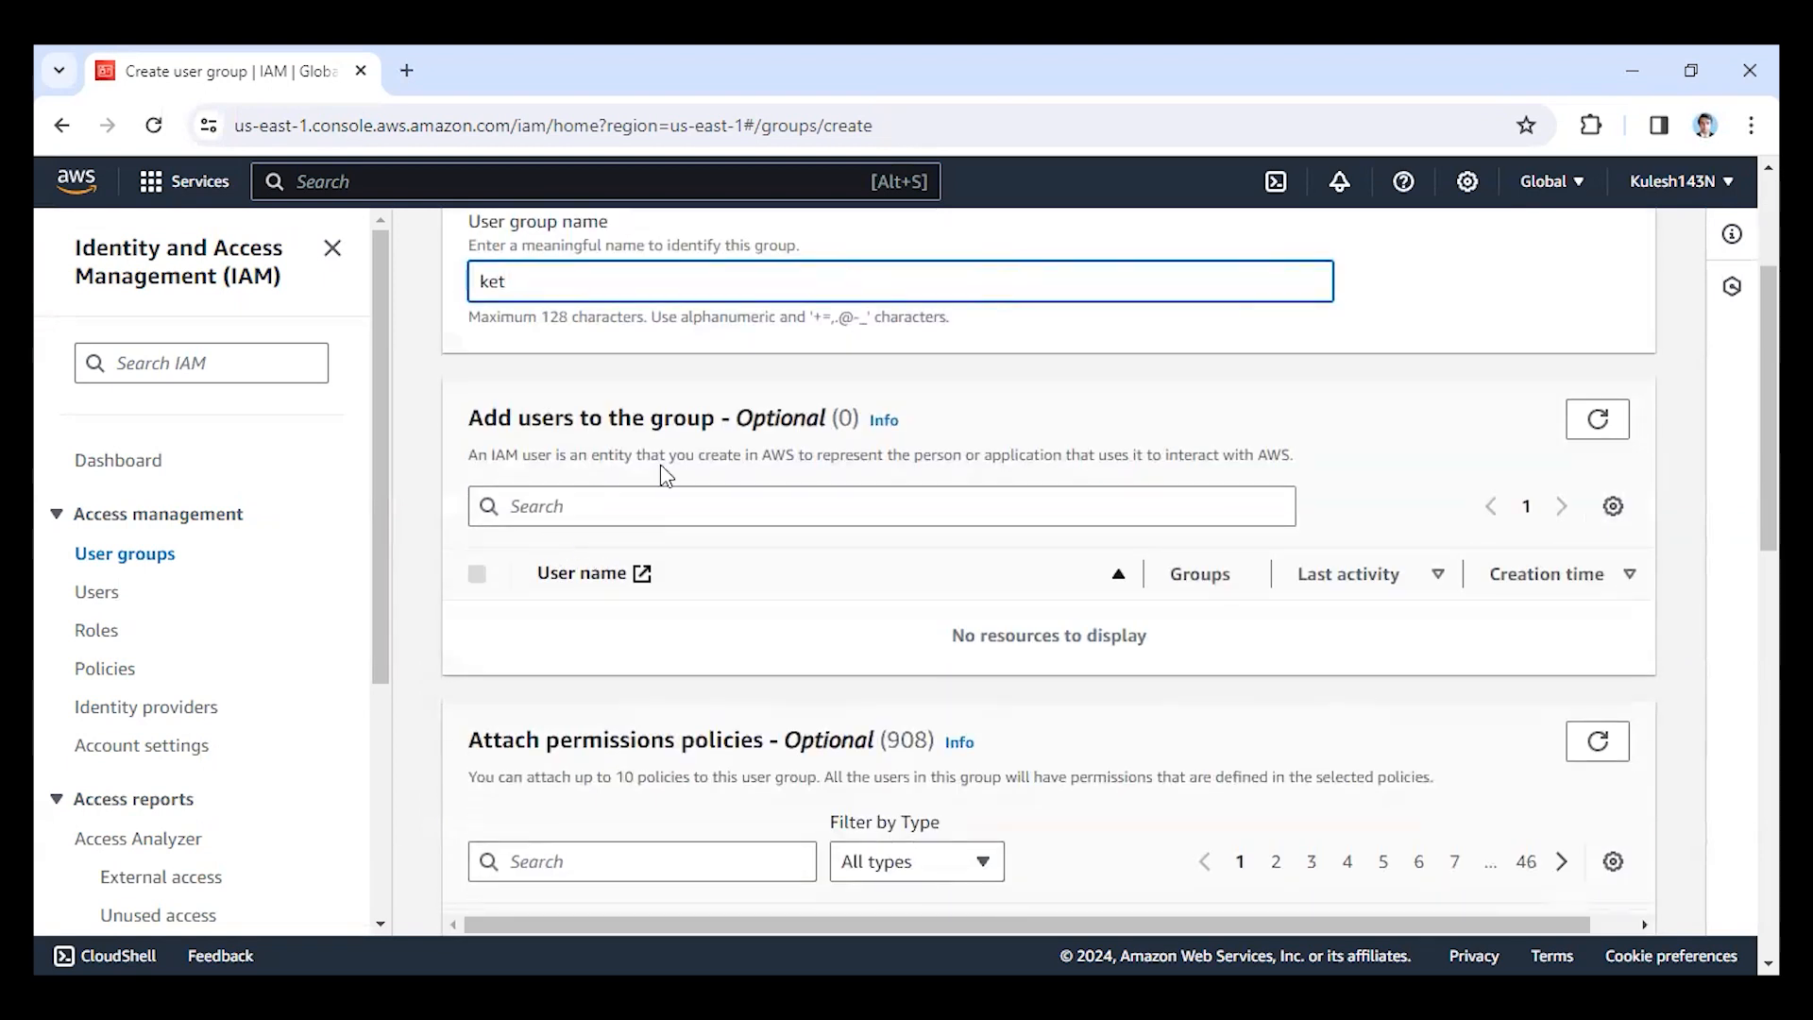
type("et")
Look through the available permissions policies and create the ket group without attaching any users or policies.
scroll(838, 502, "down", 6)
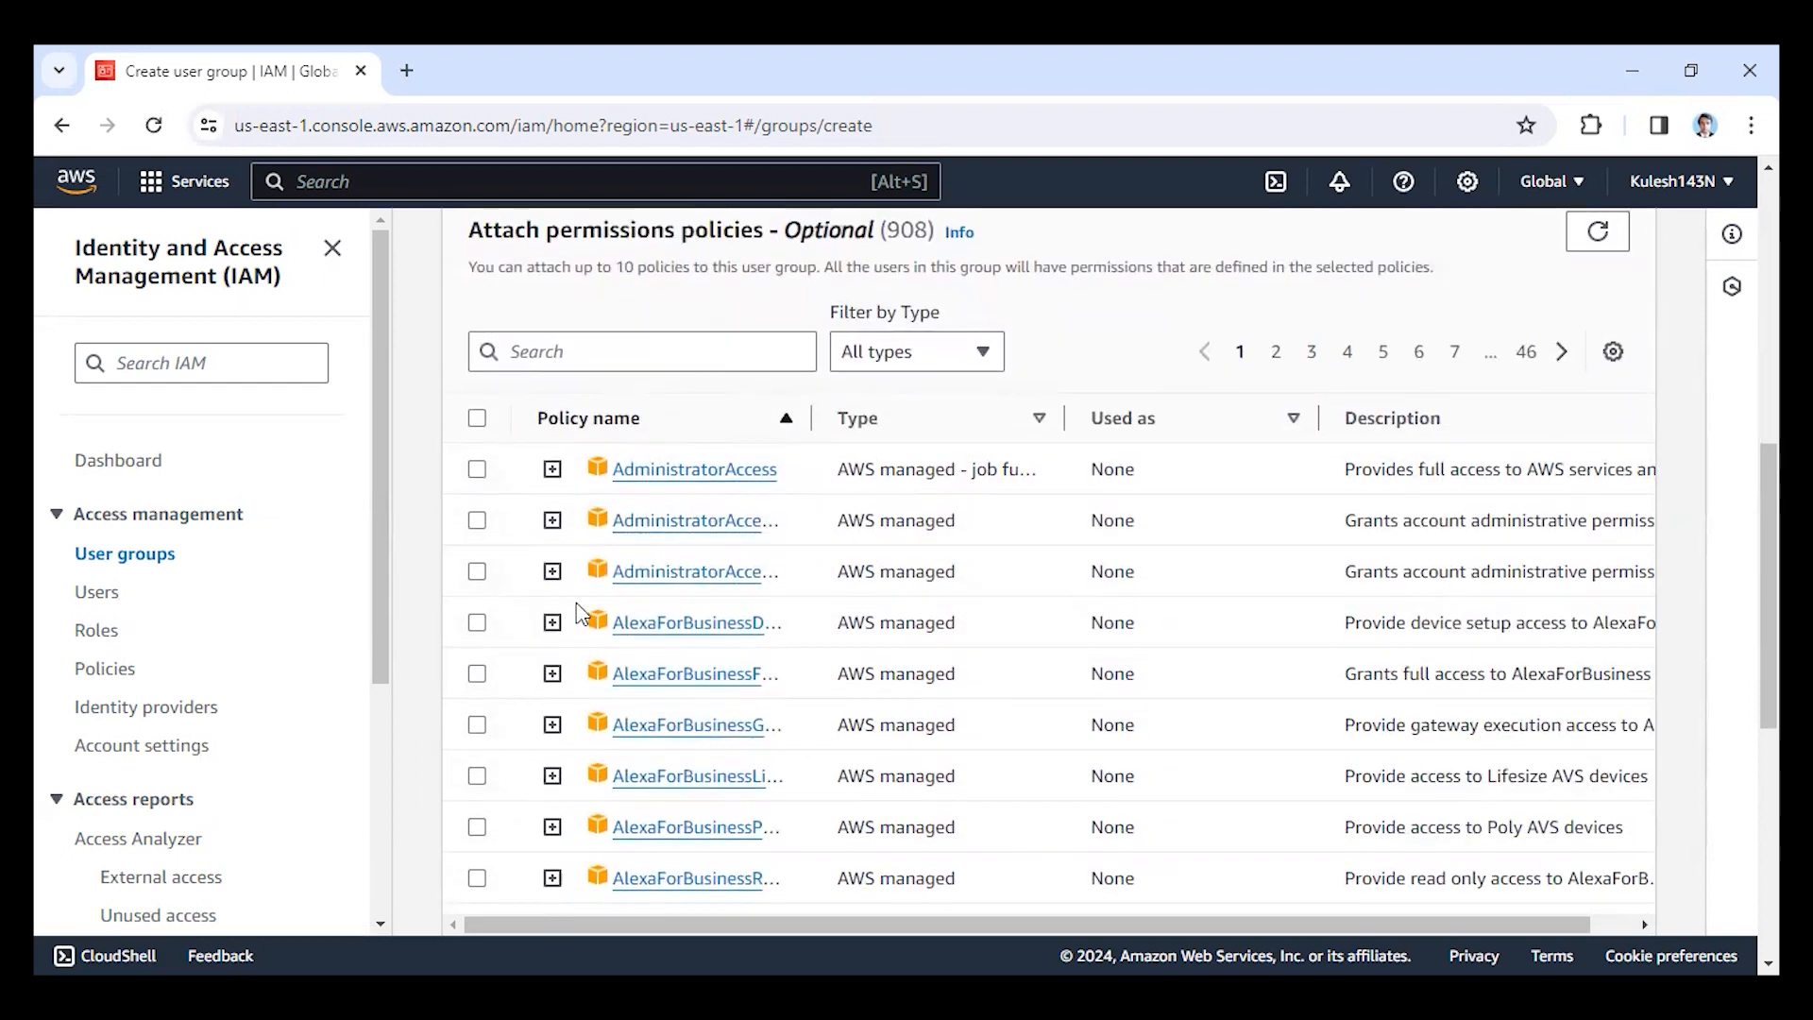
scroll(561, 613, "up", 3)
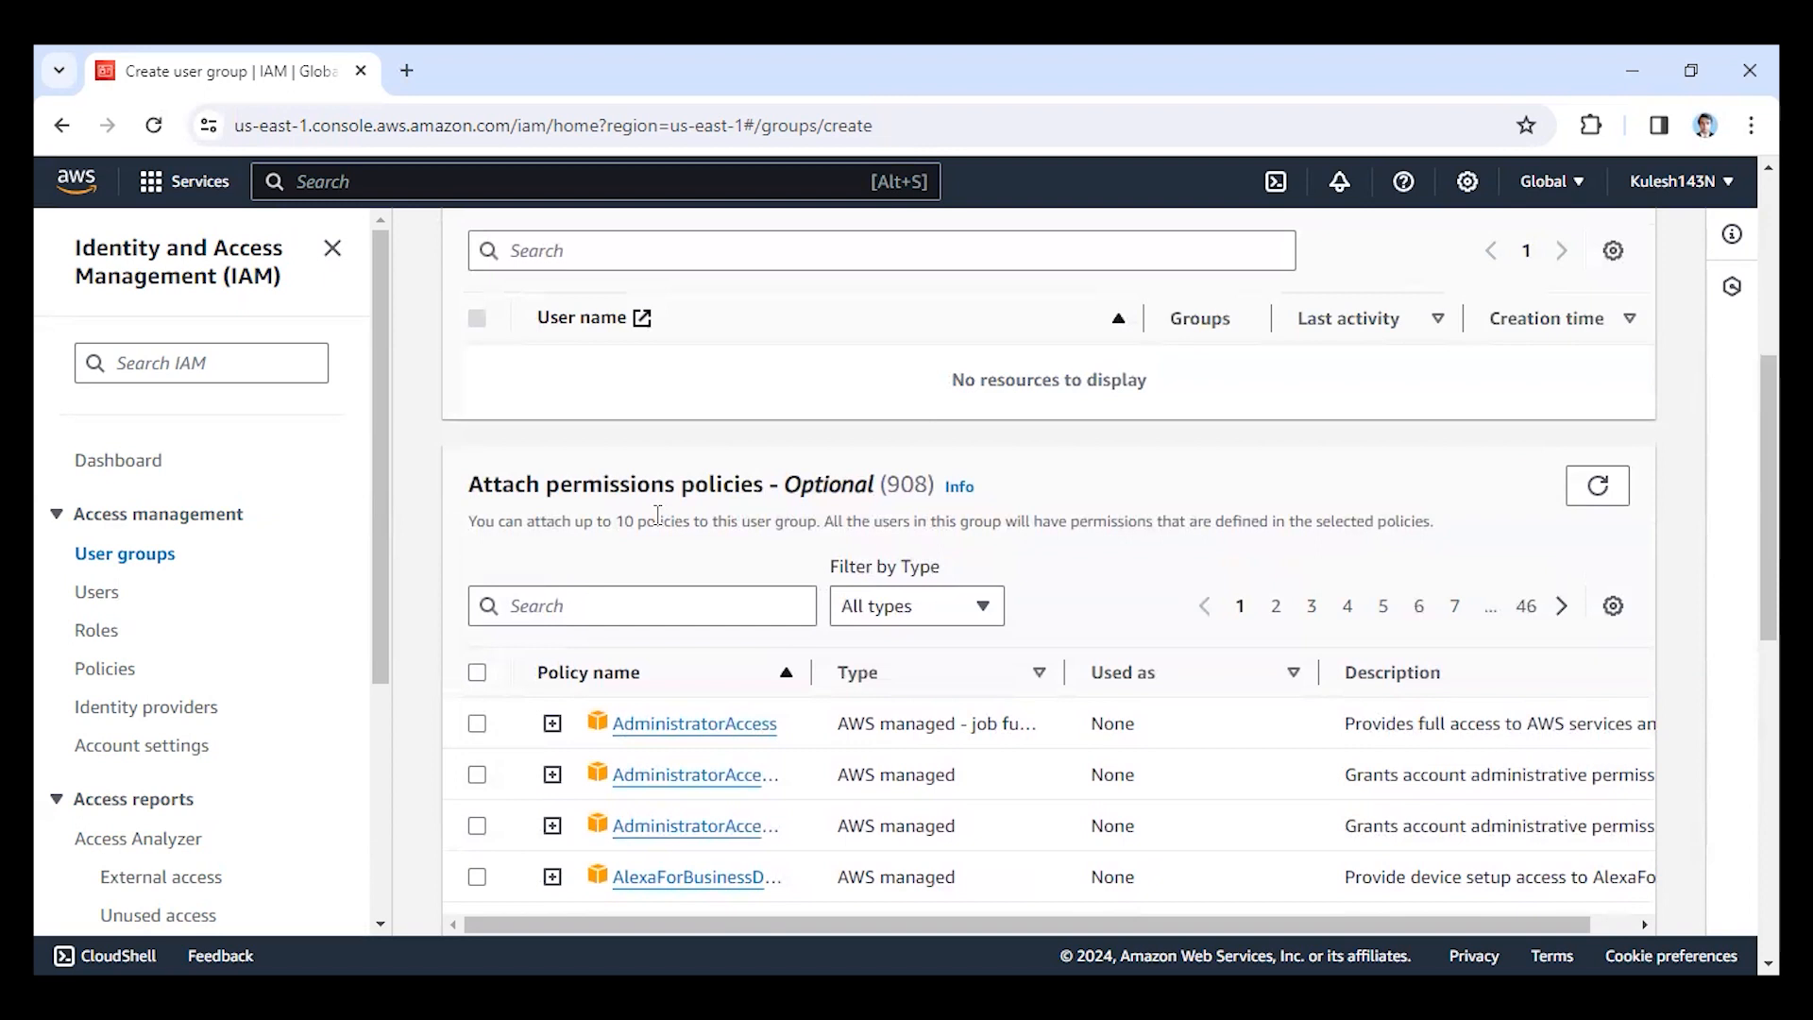
scroll(609, 654, "down", 3)
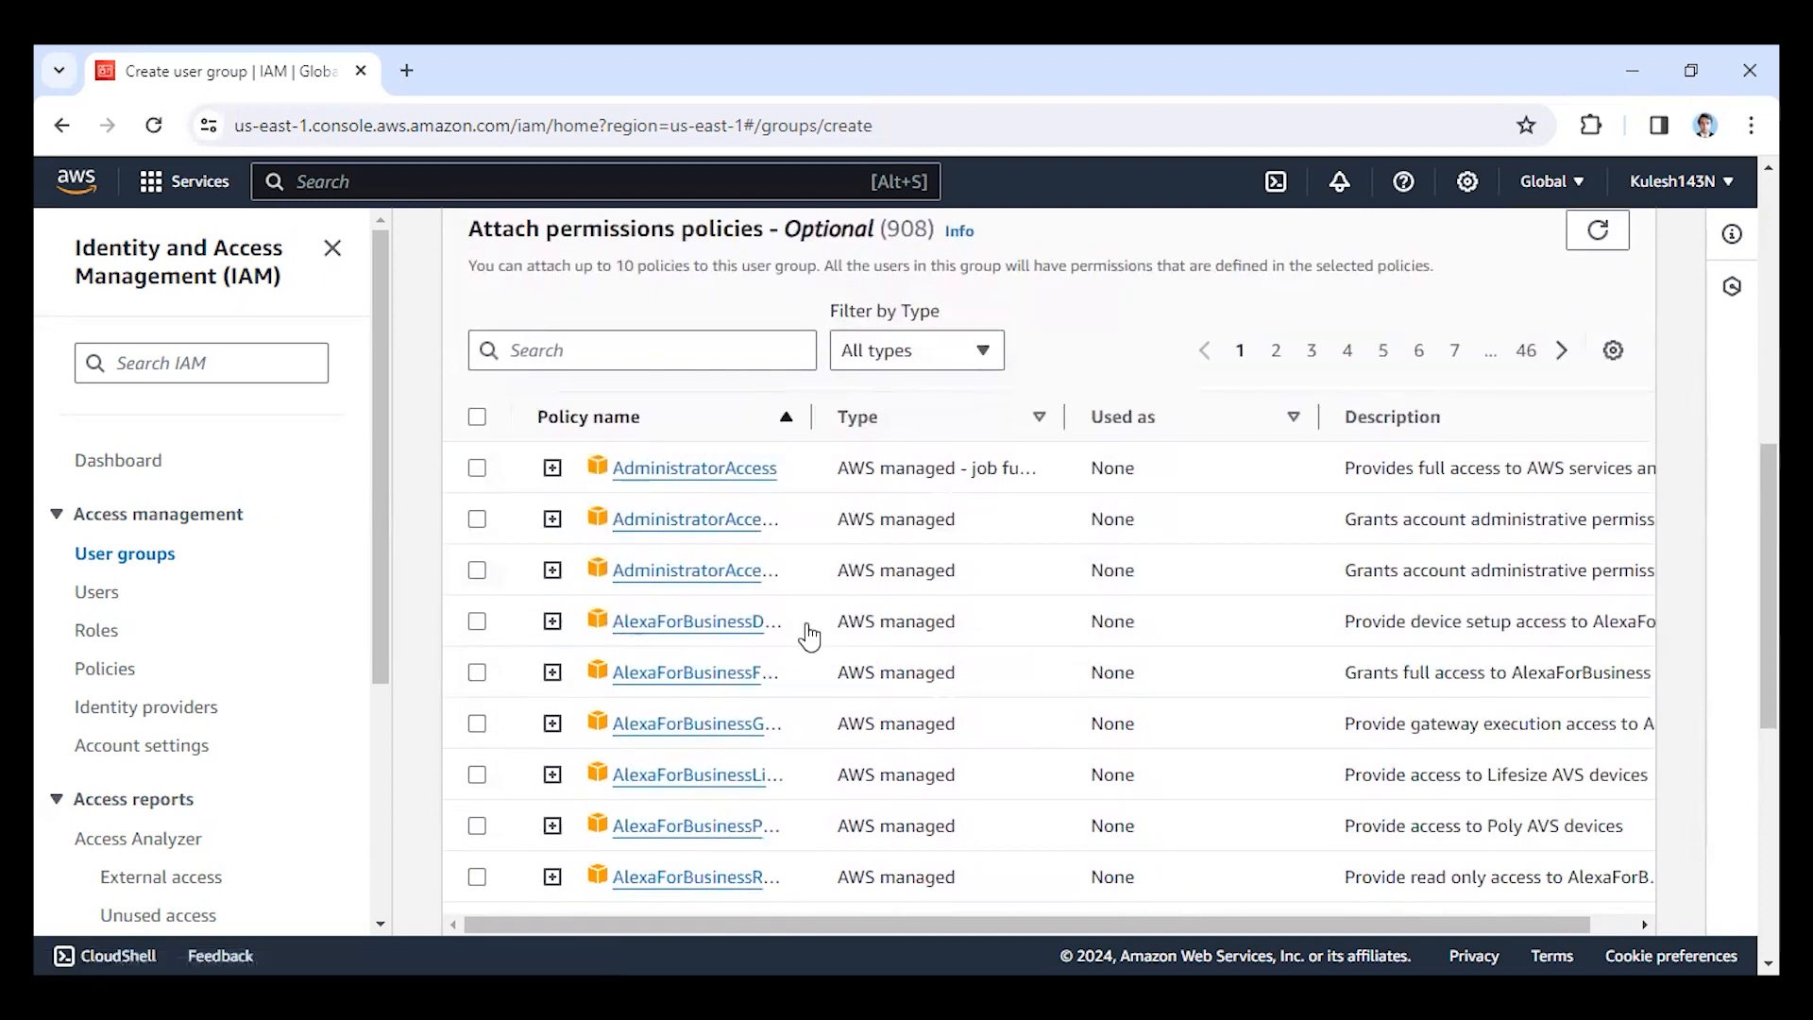
scroll(719, 559, "down", 4)
scroll(719, 559, "down", 3)
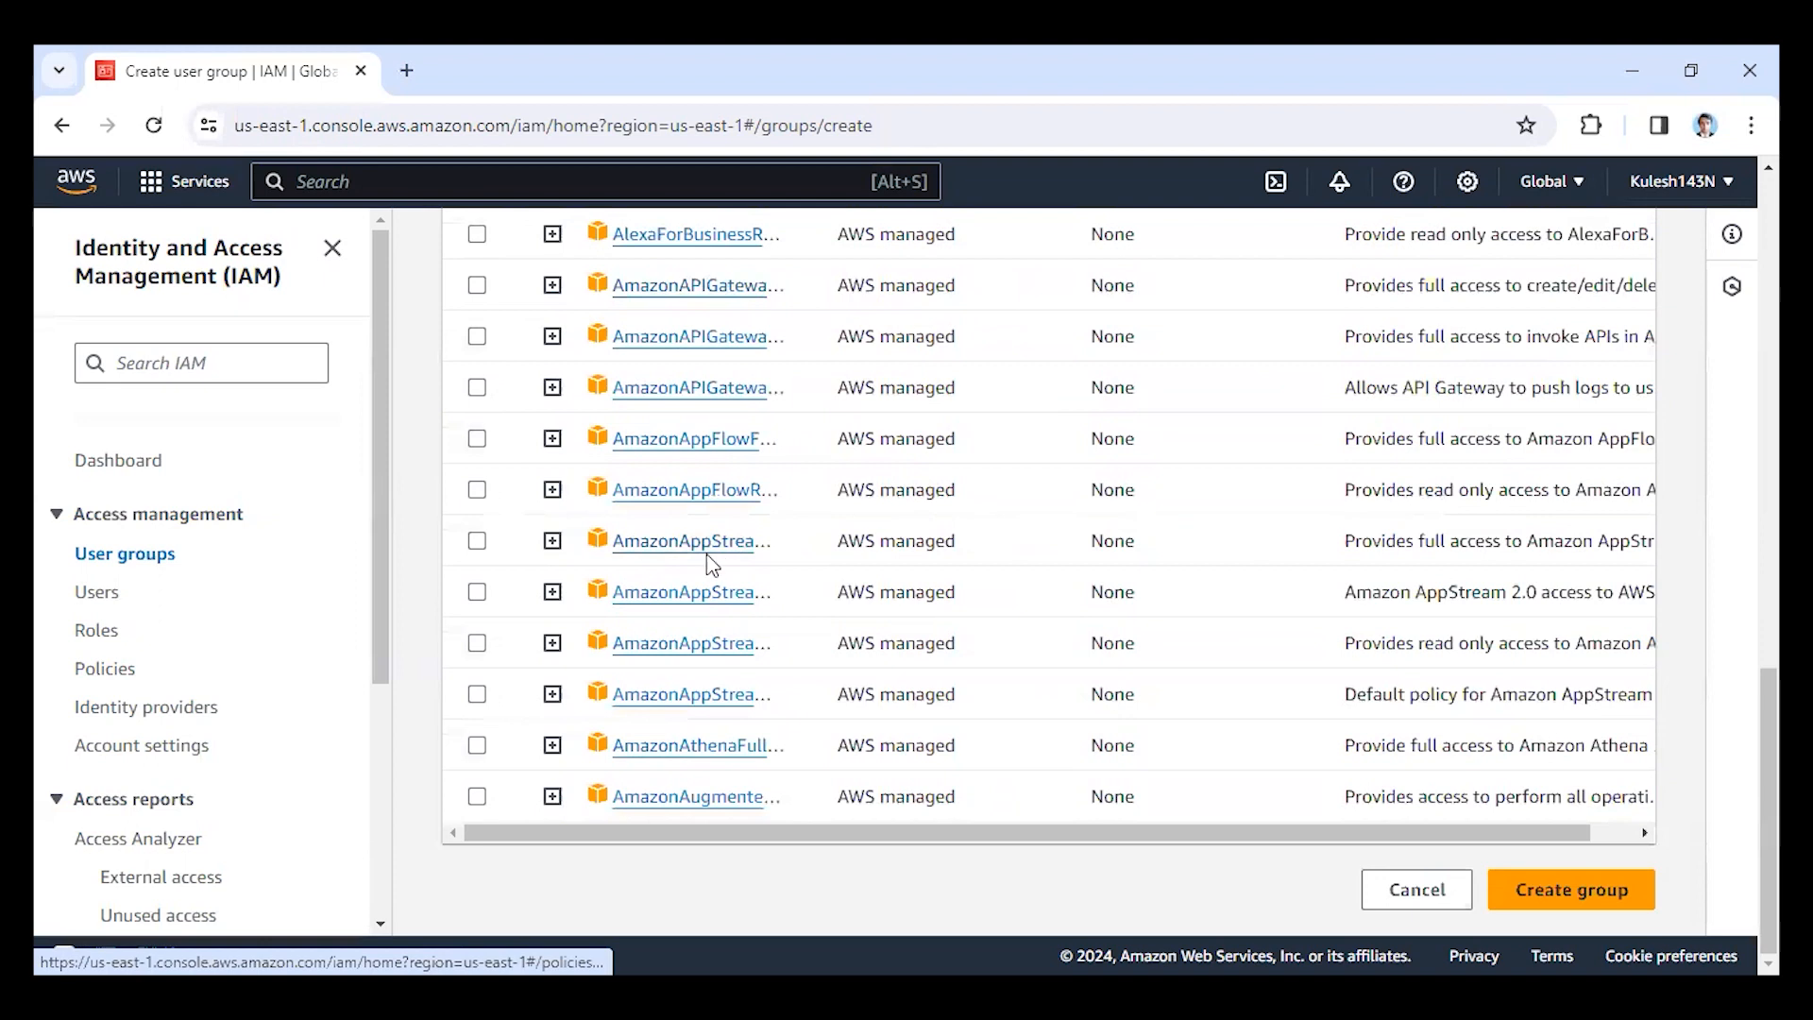
scroll(631, 624, "up", 7)
scroll(680, 737, "up", 5)
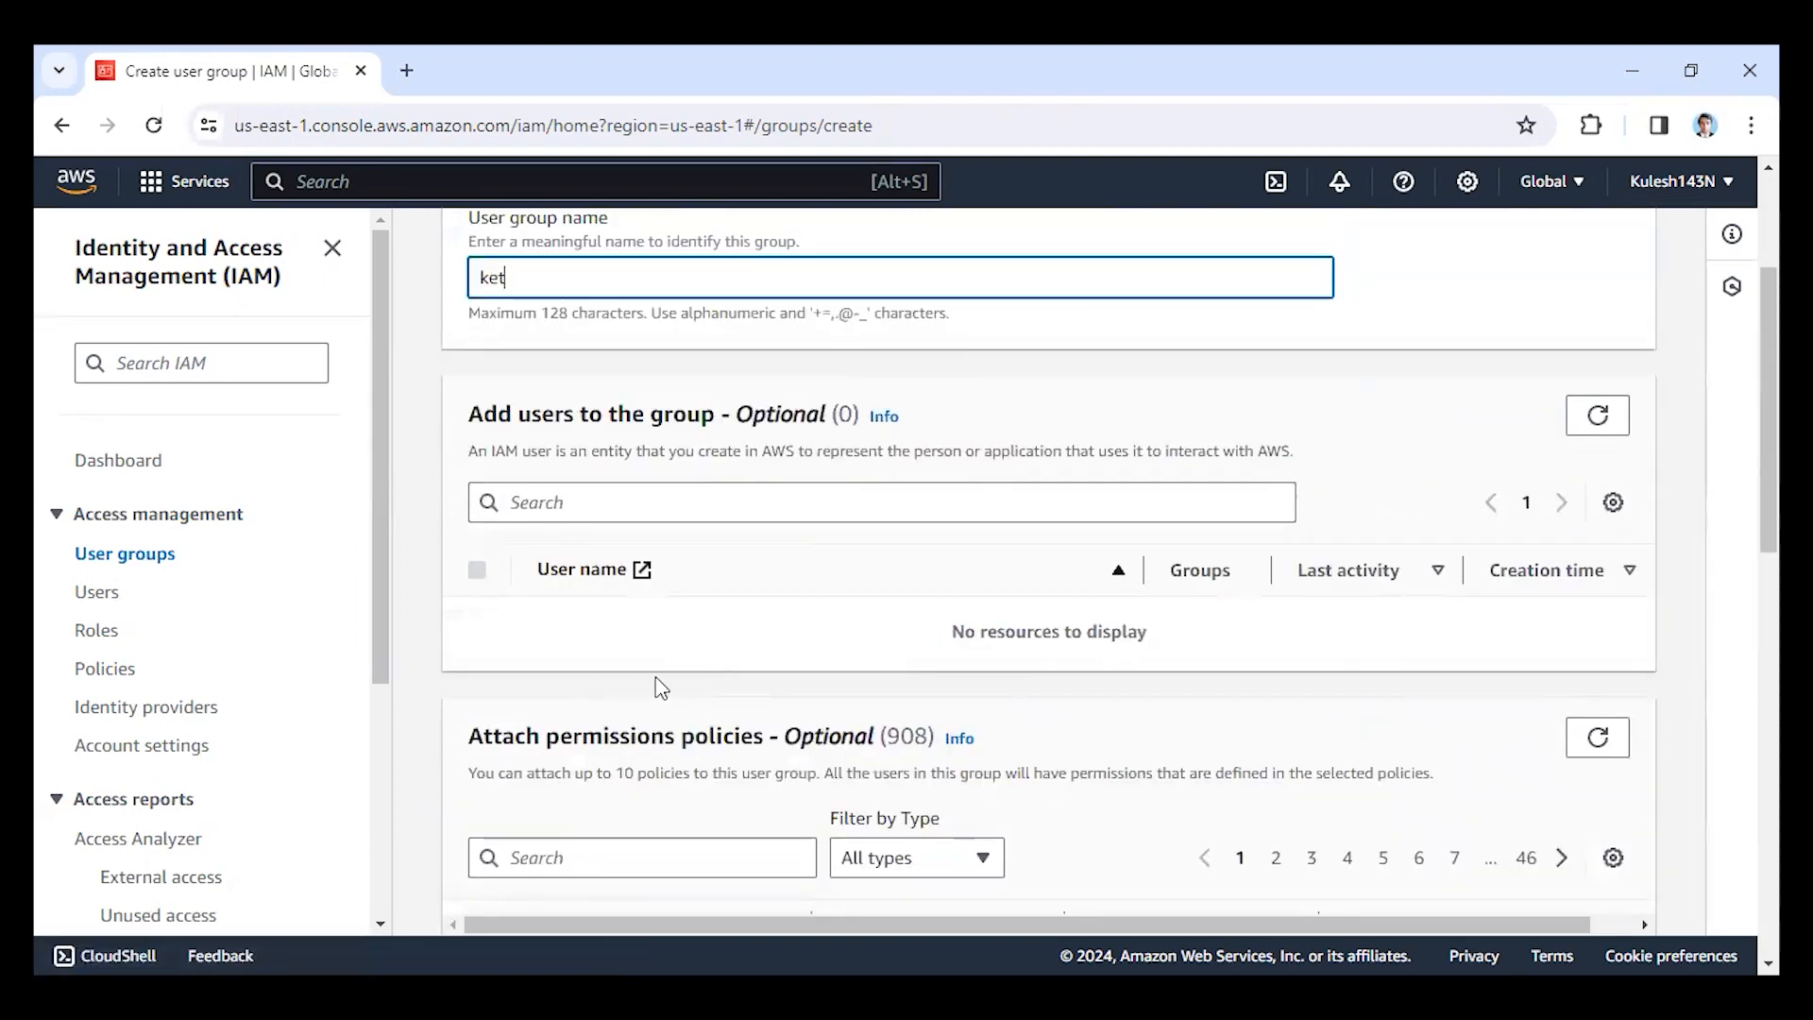
scroll(638, 682, "down", 9)
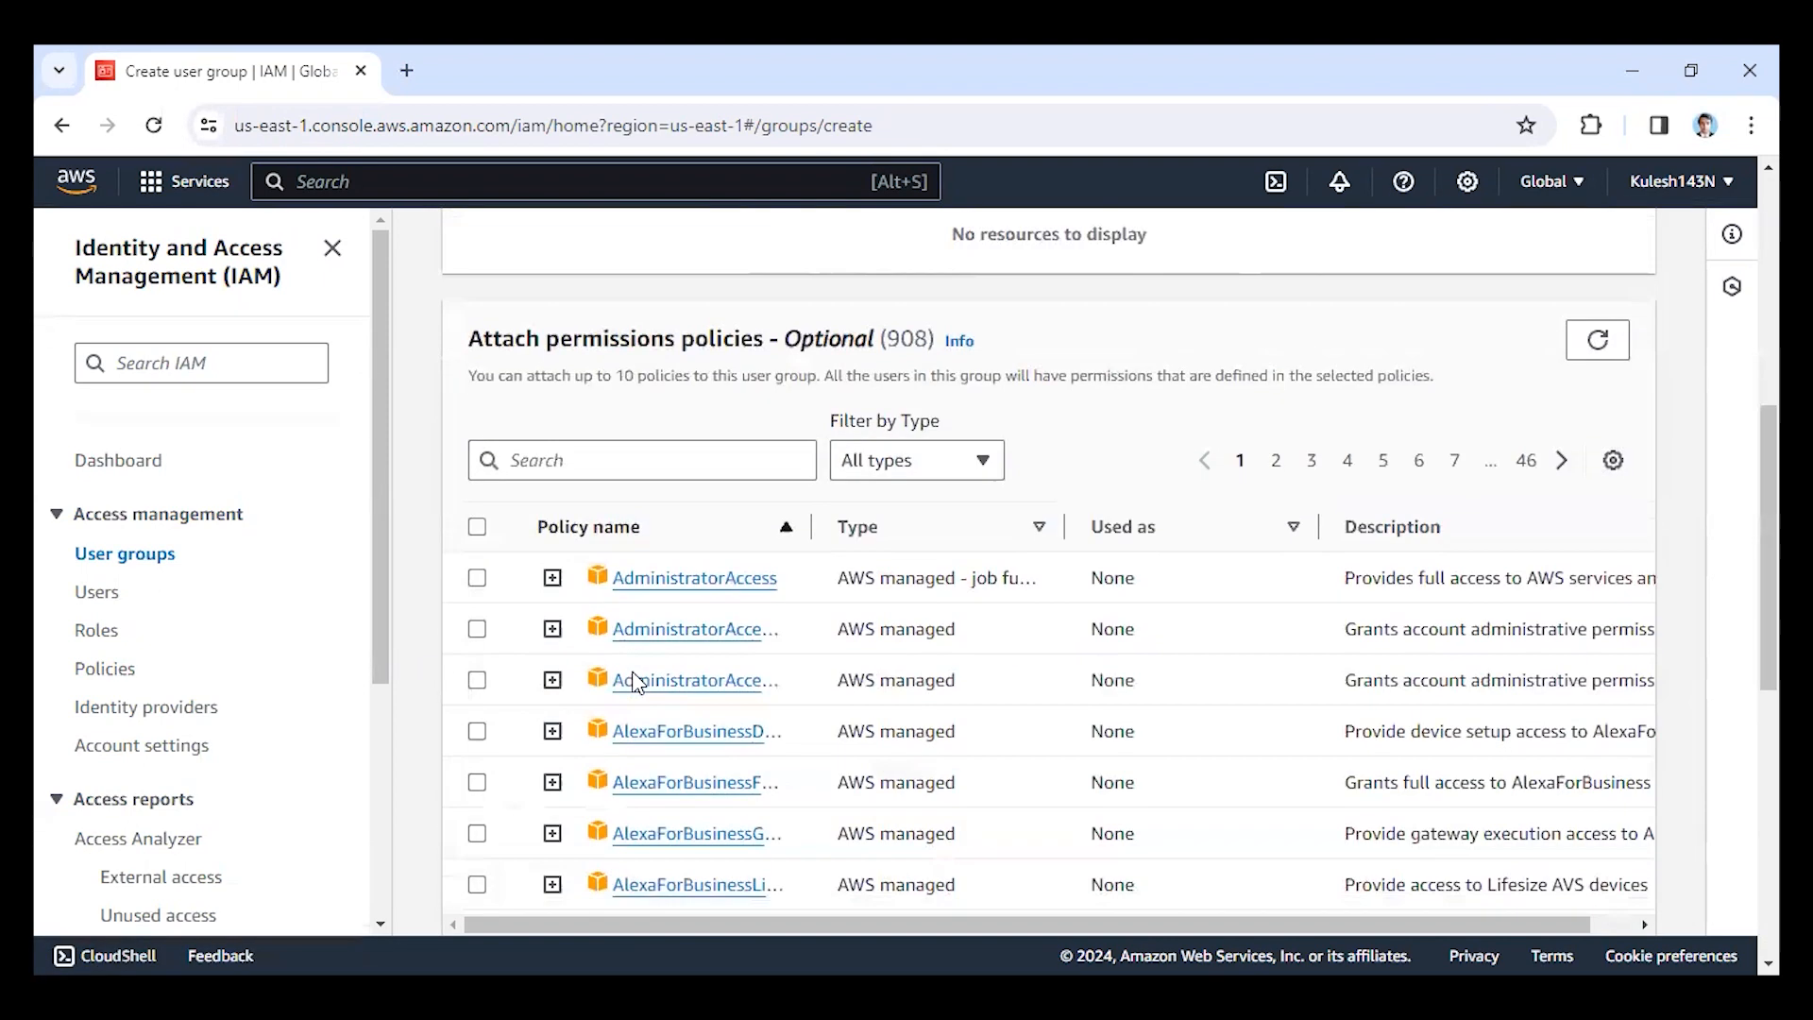
left_click(1573, 888)
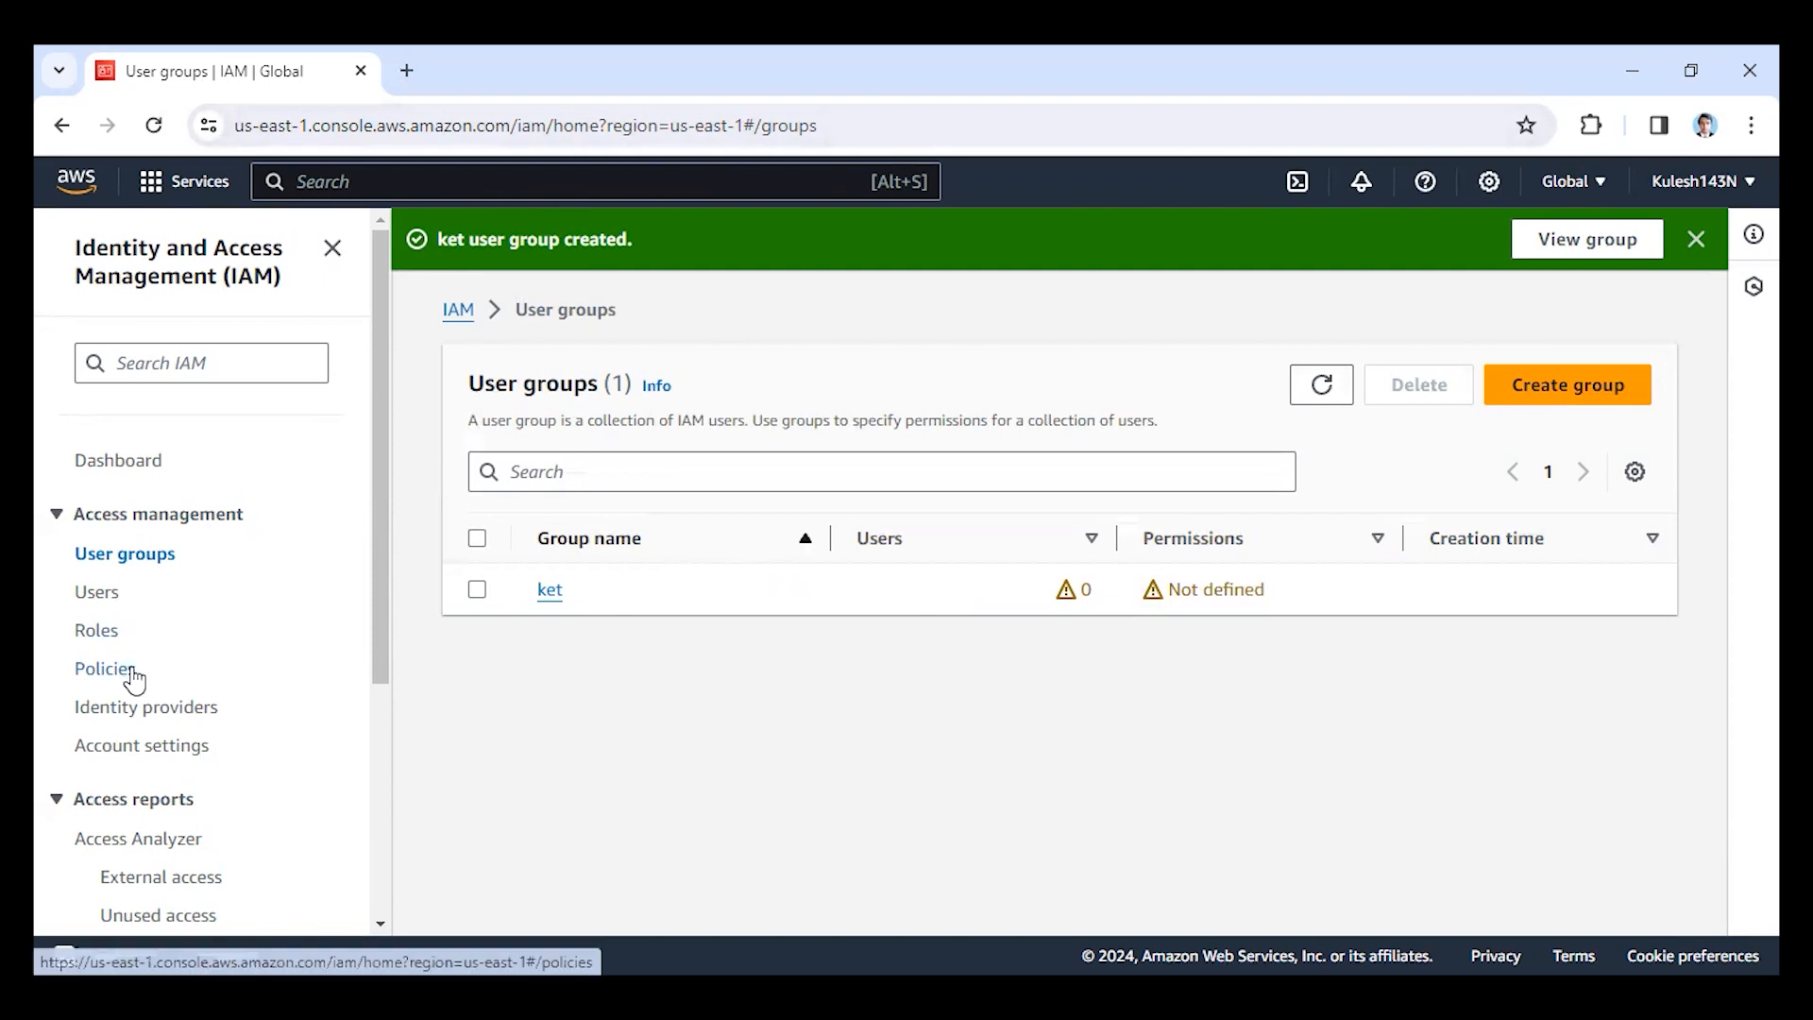
Start creating an IAM user, enter the user name, and continue to permissions without enabling AWS Management Console access.
left_click(99, 595)
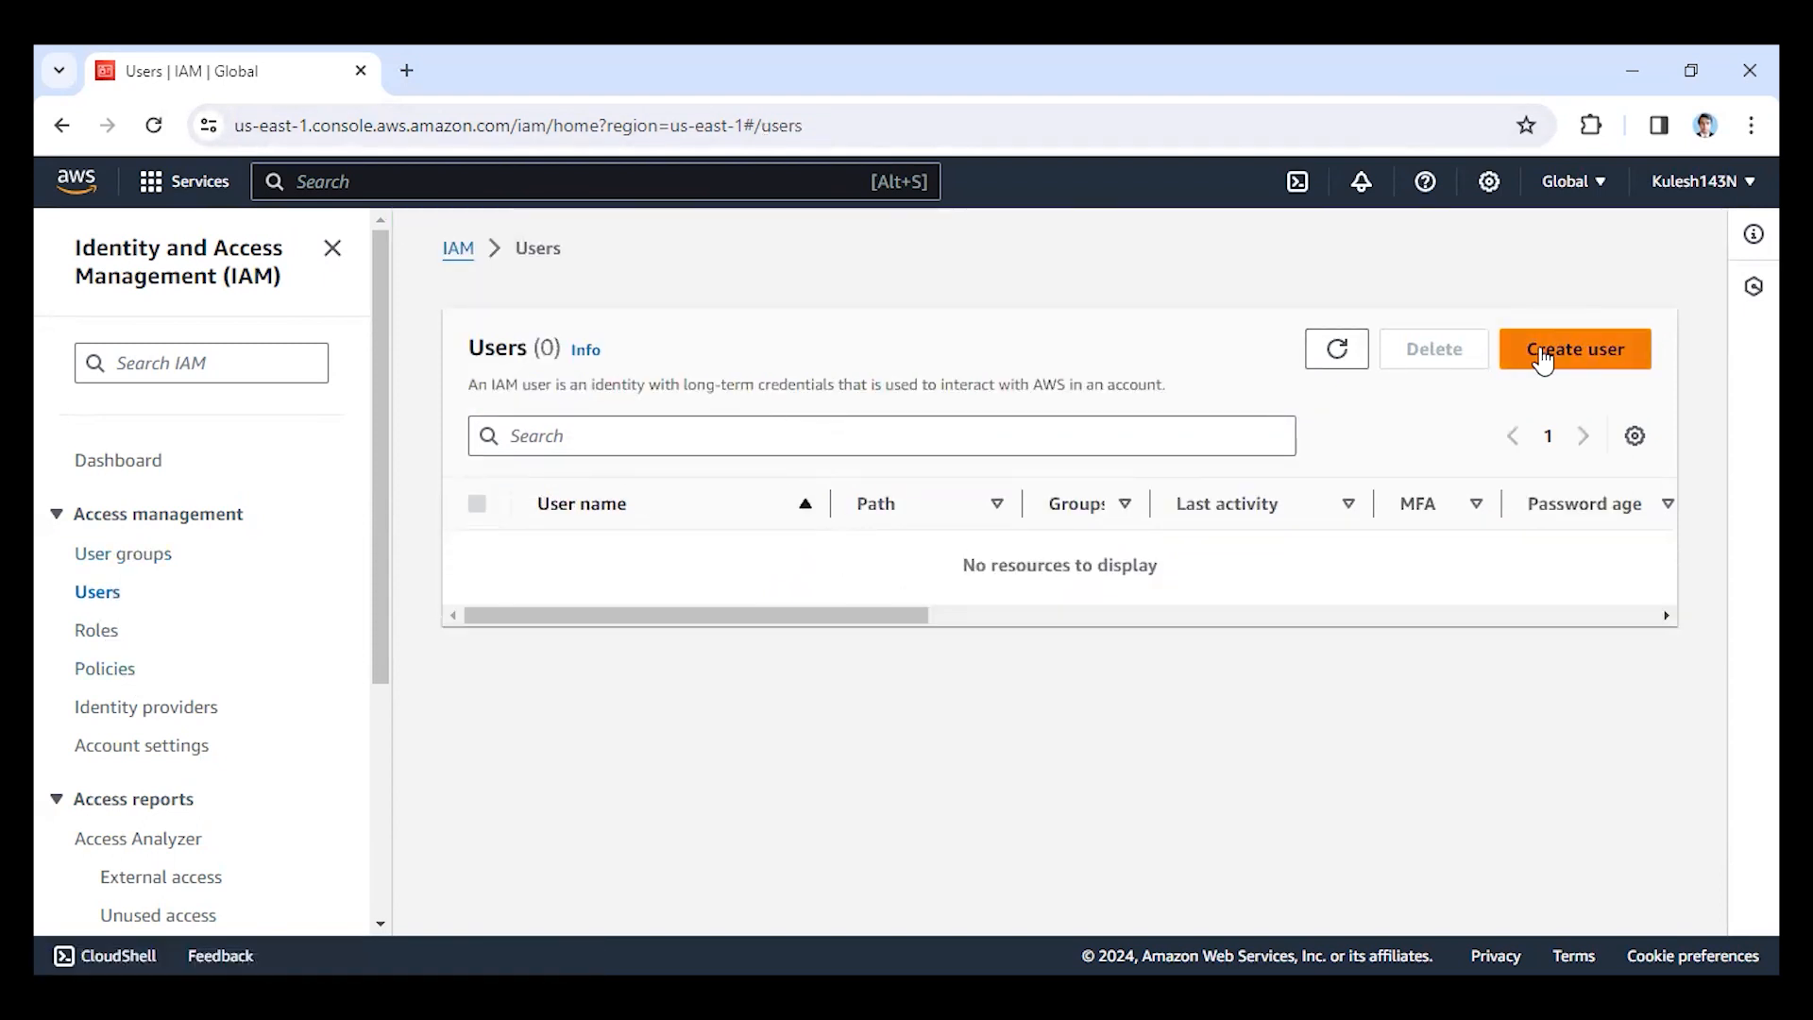
left_click(1577, 357)
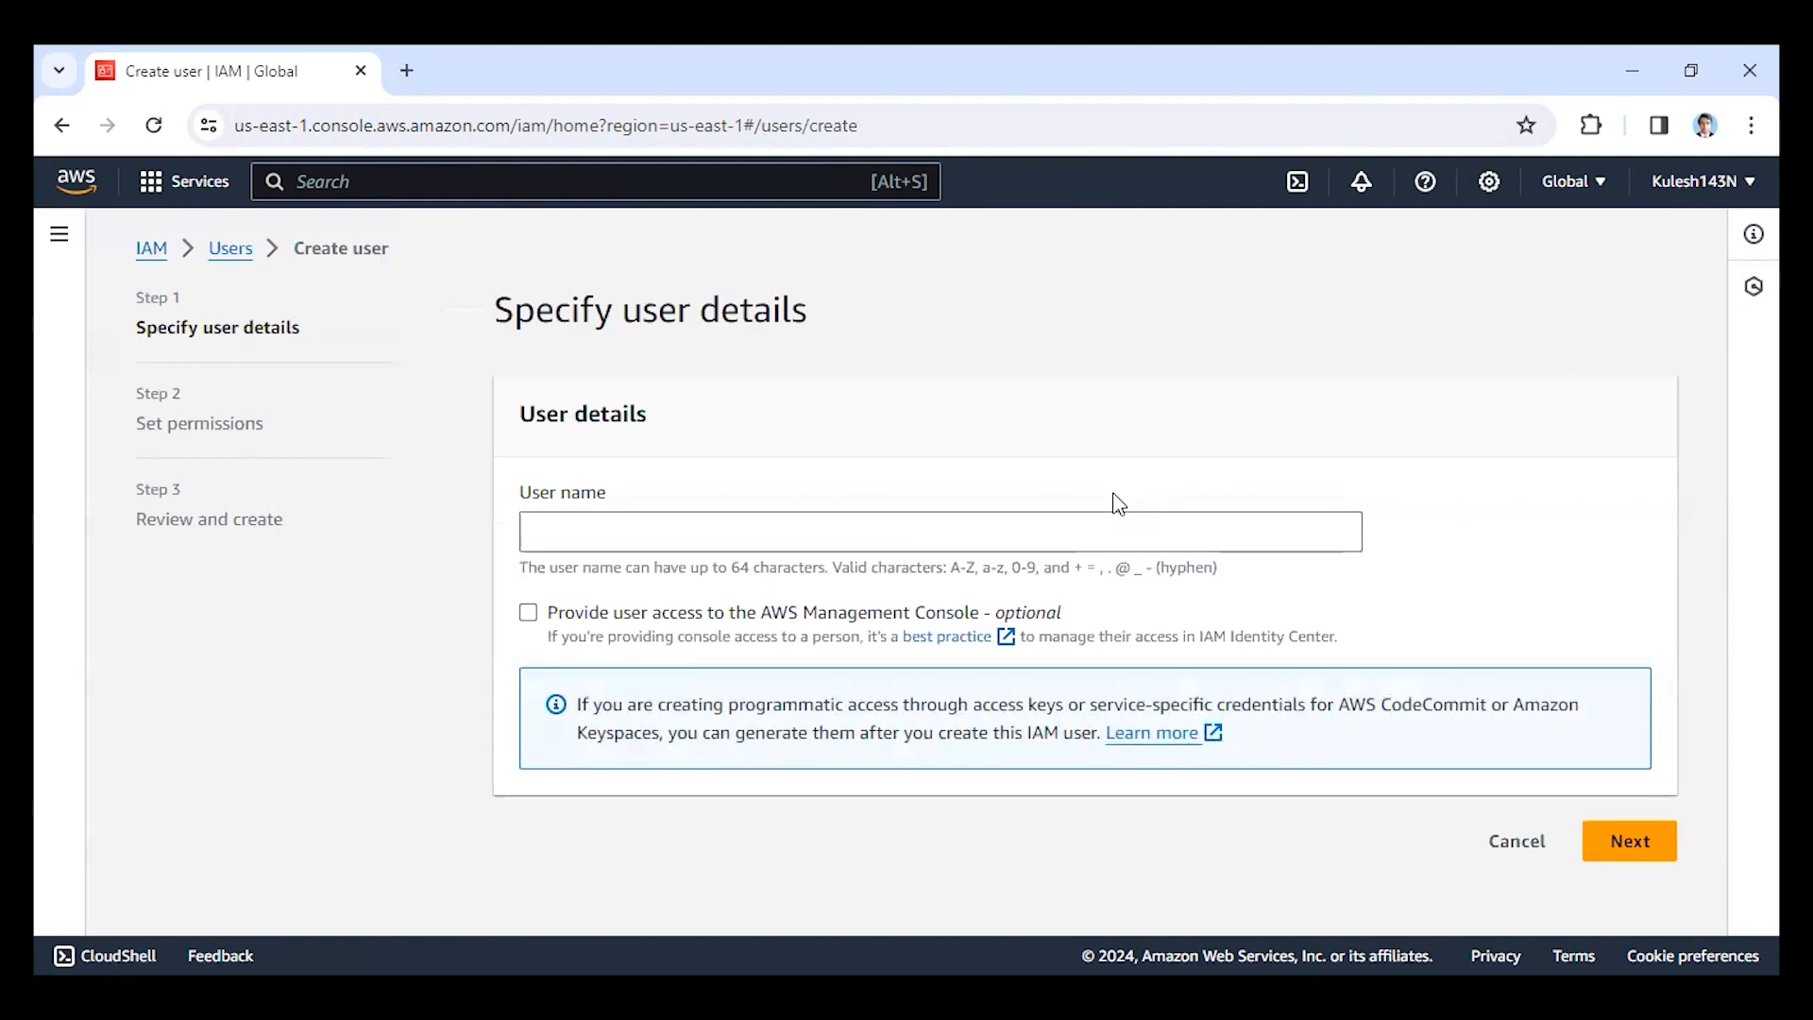
left_click(1105, 542)
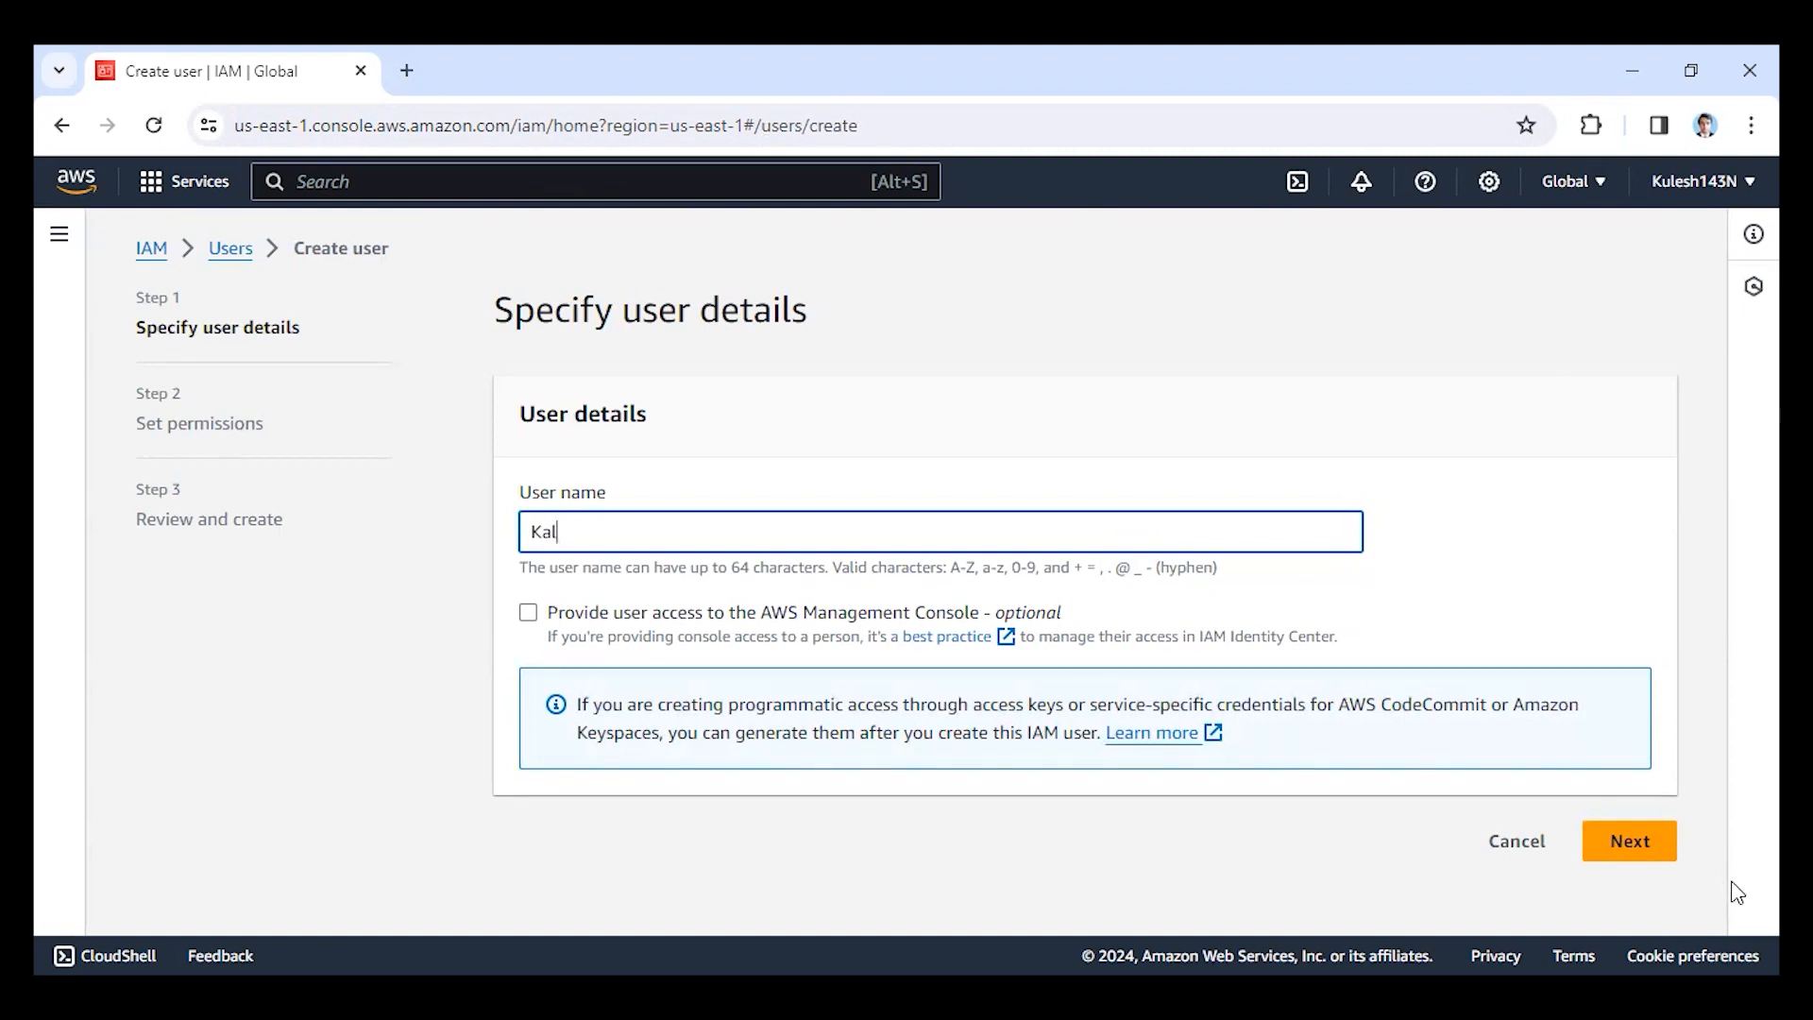
left_click(1630, 840)
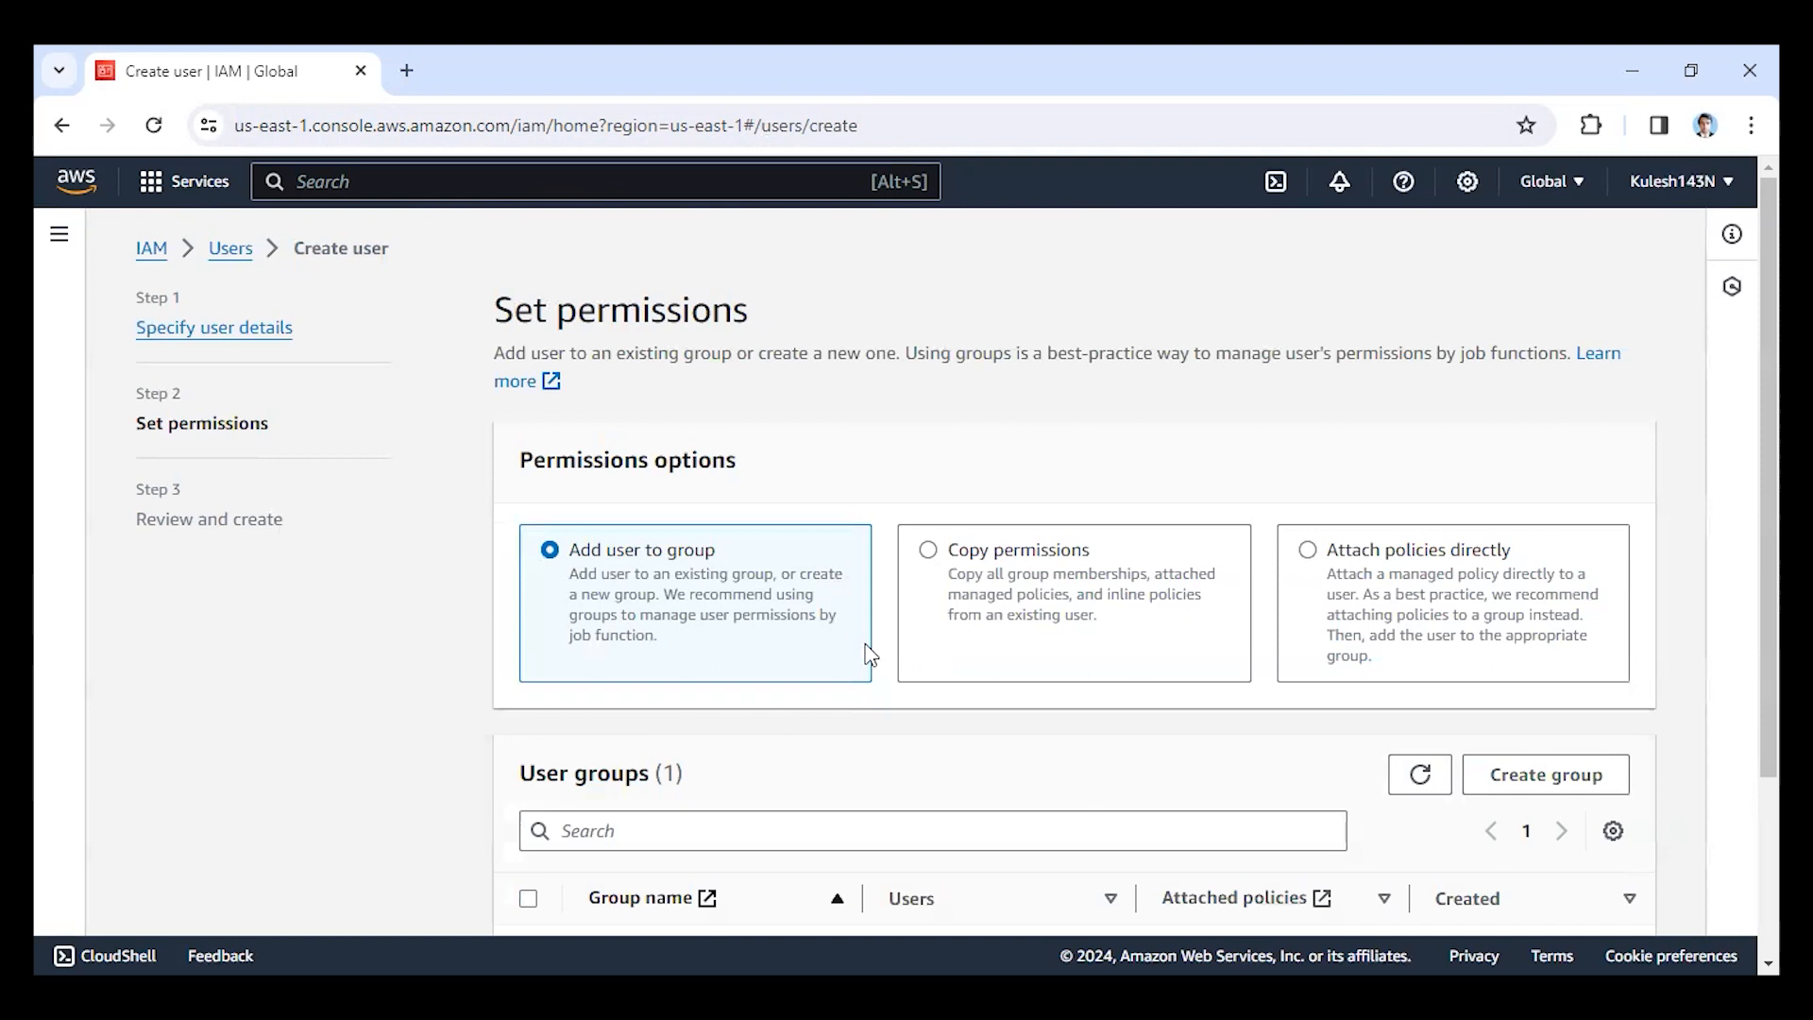
Add the new user to the ket group and continue to the final review, leaving out tags.
scroll(853, 652, "down", 3)
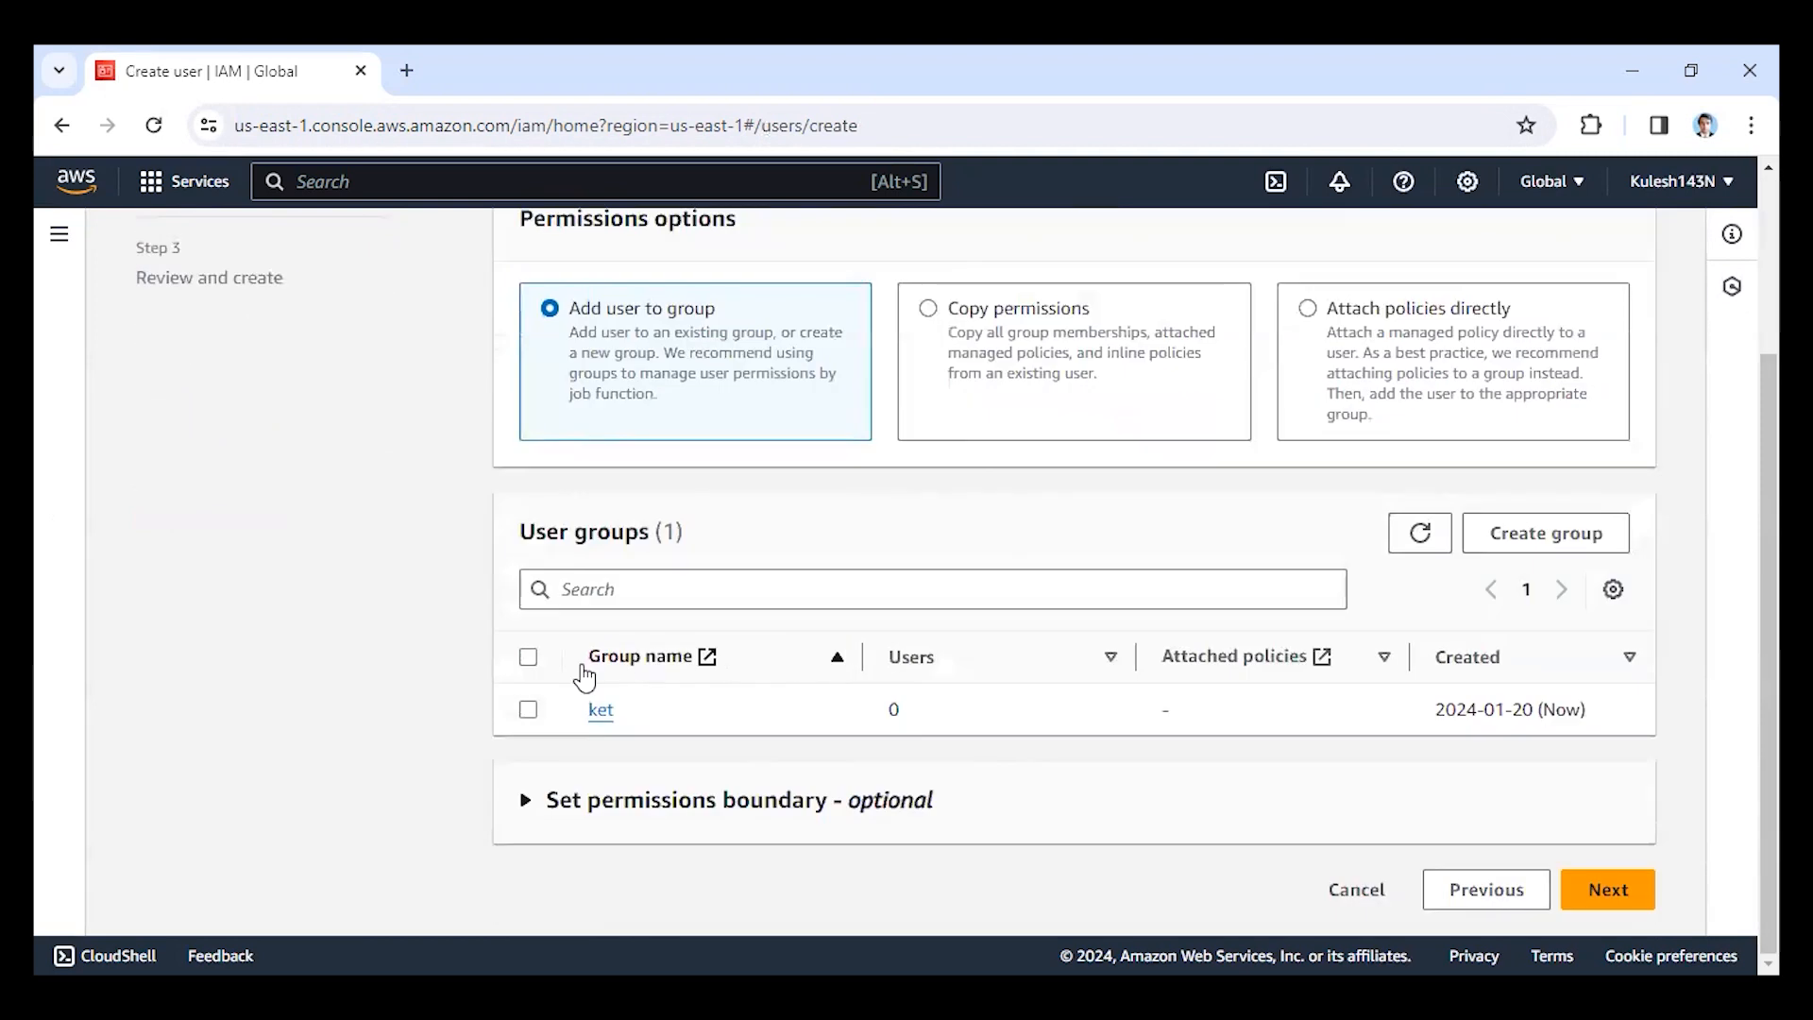
left_click(529, 710)
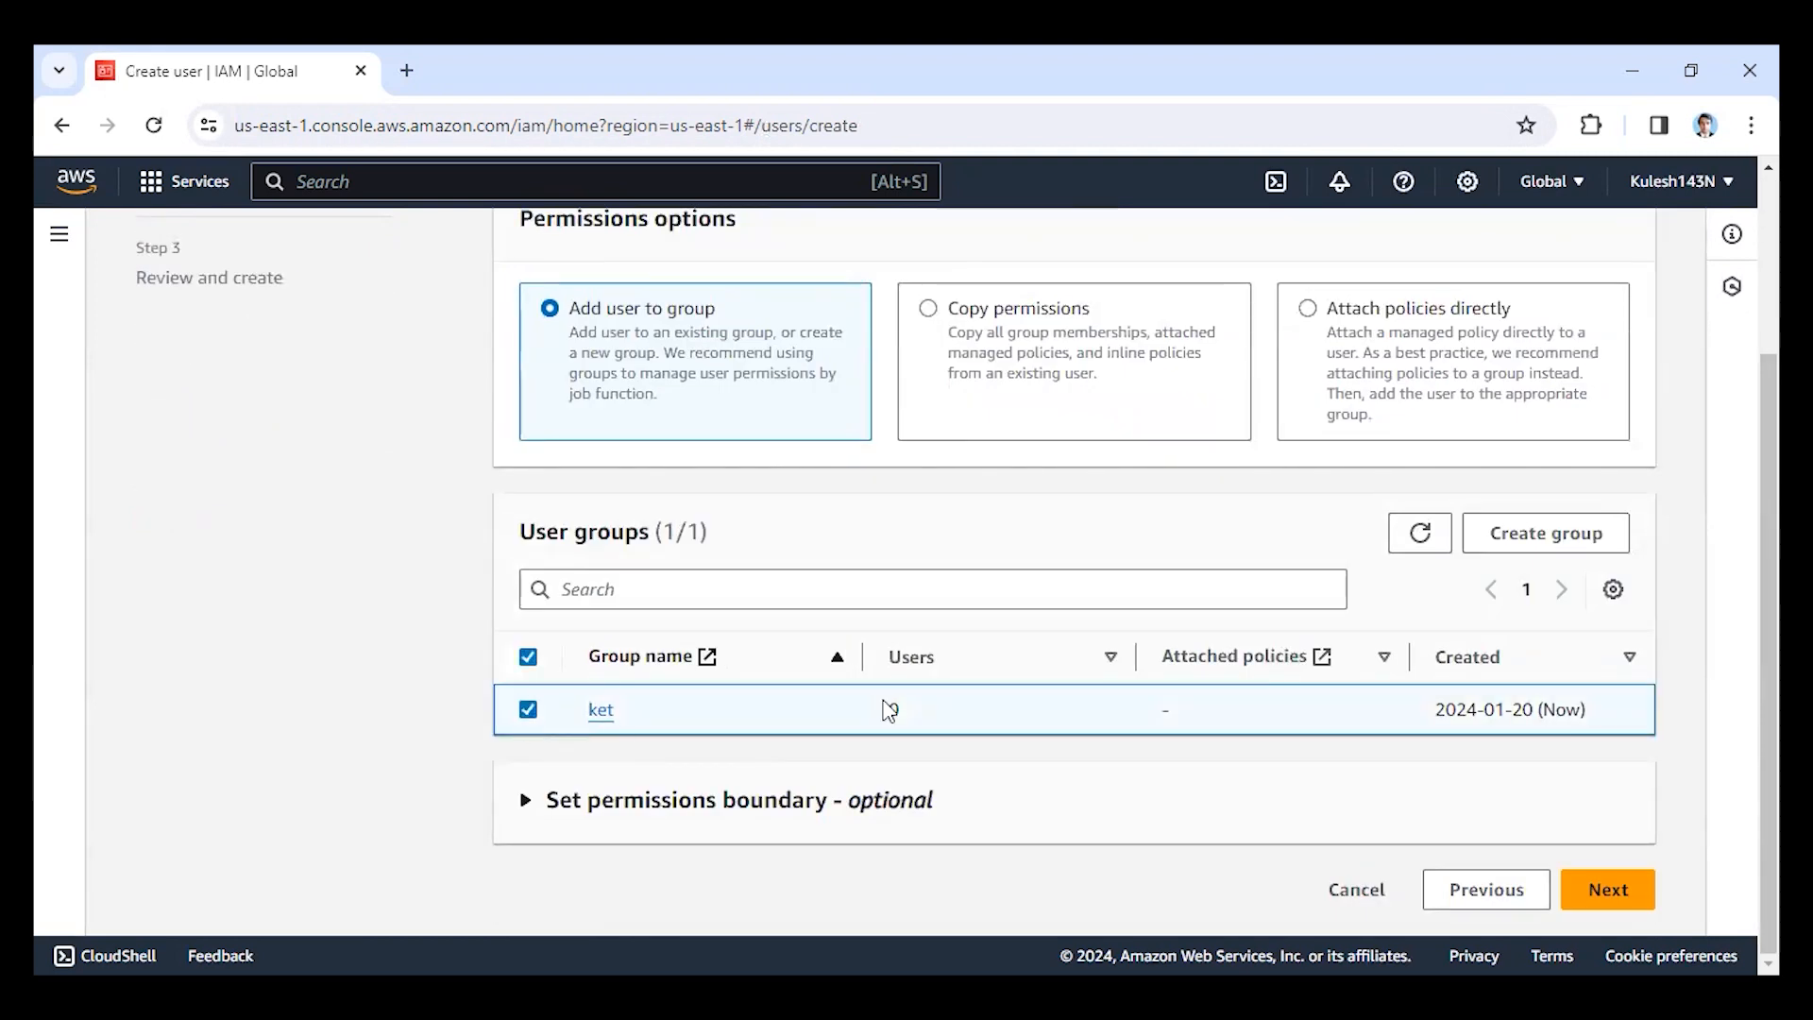
left_click(1602, 898)
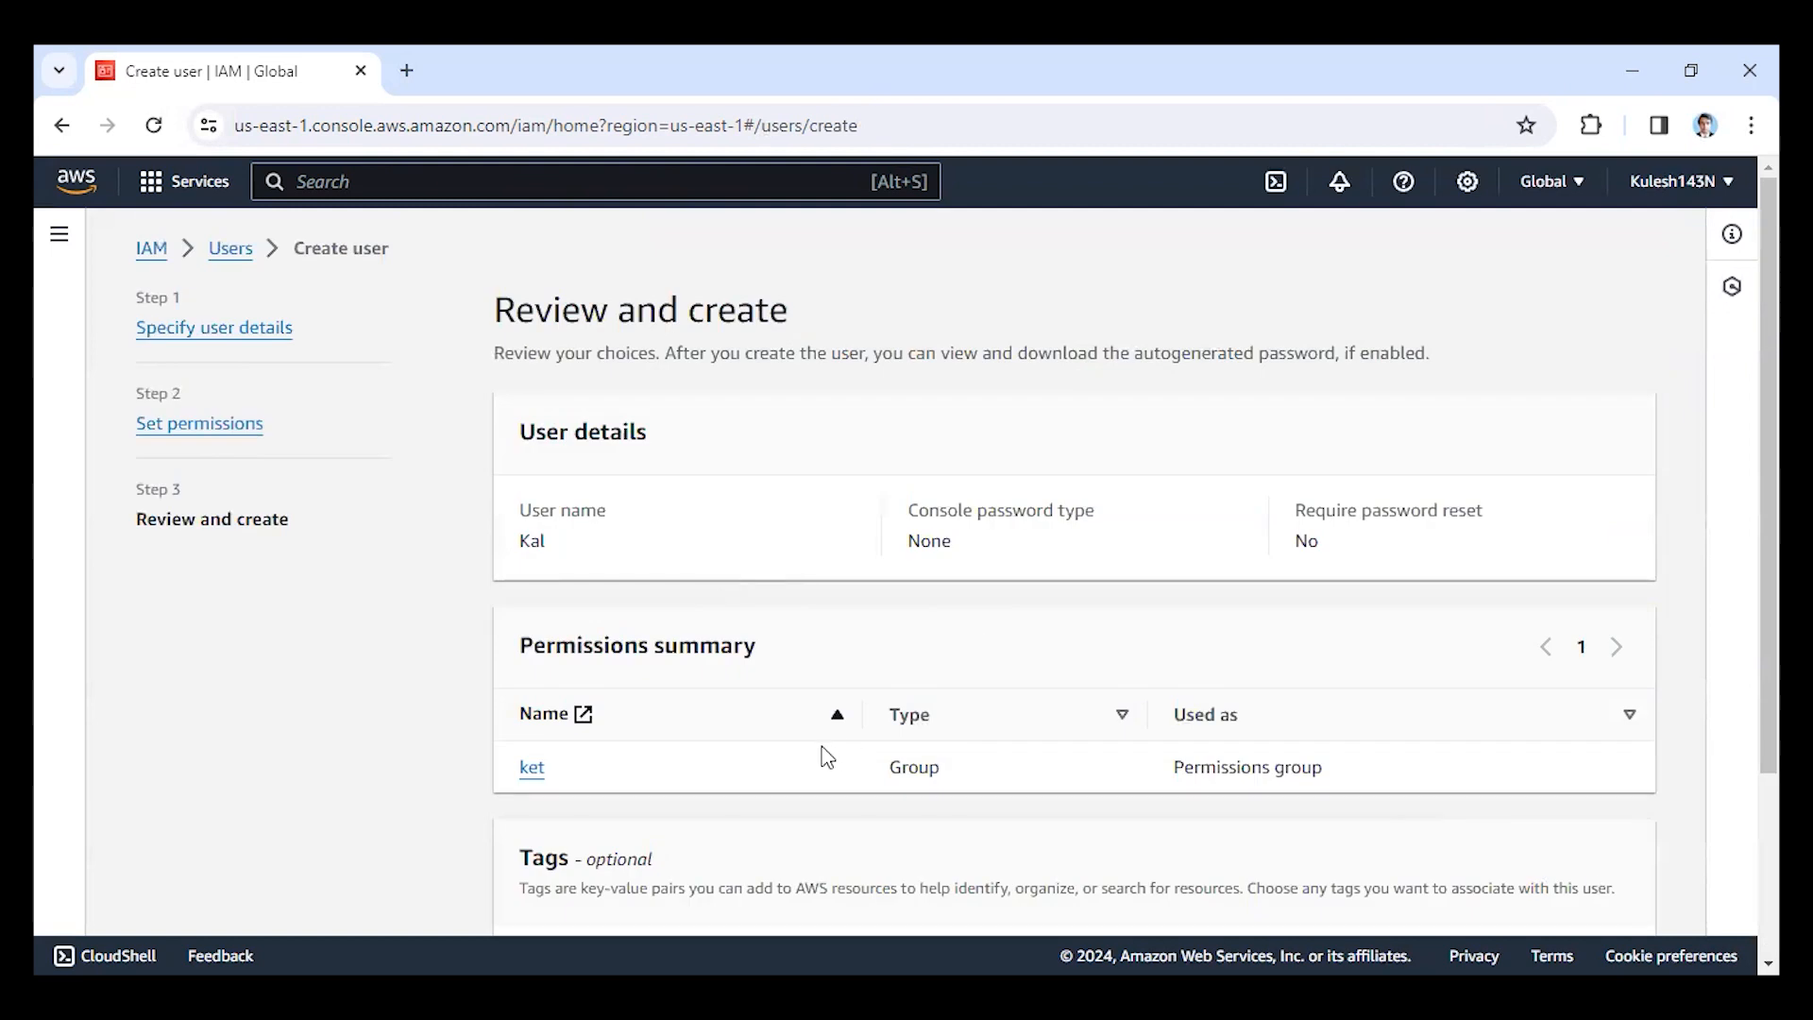
scroll(827, 757, "down", 3)
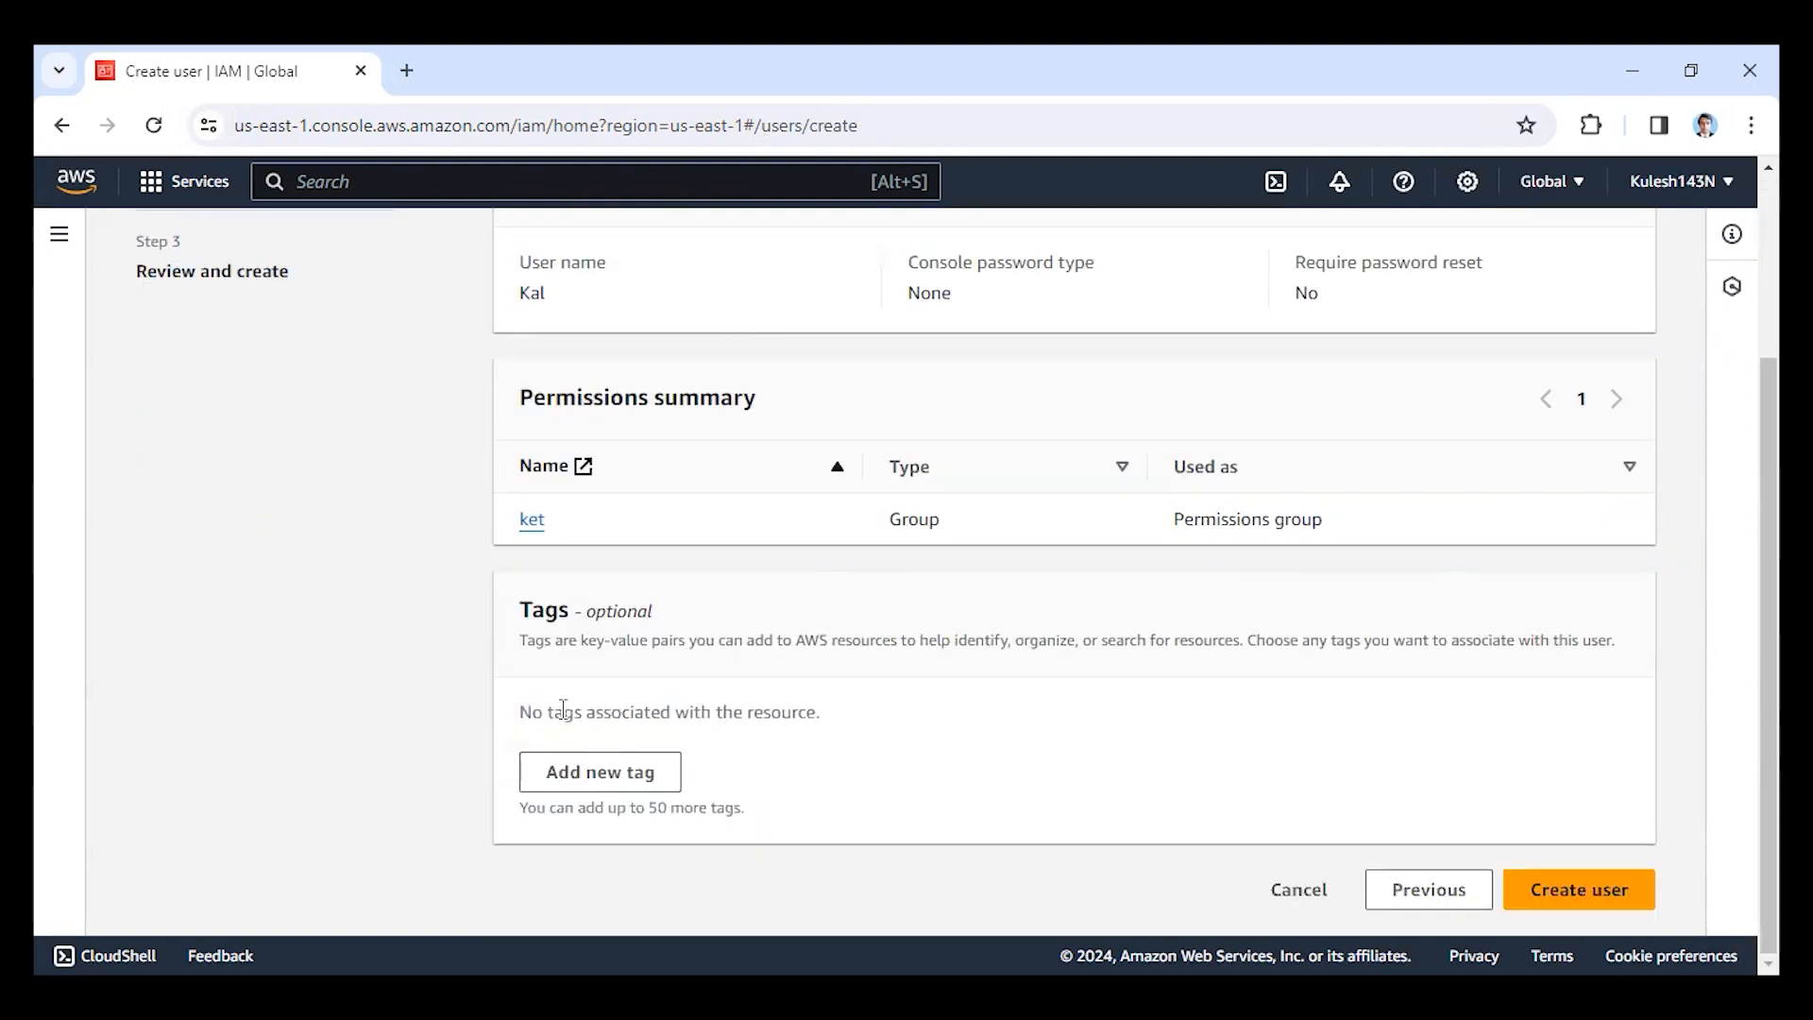
Finish creating the reviewed IAM user in the ket group.
left_click(1572, 899)
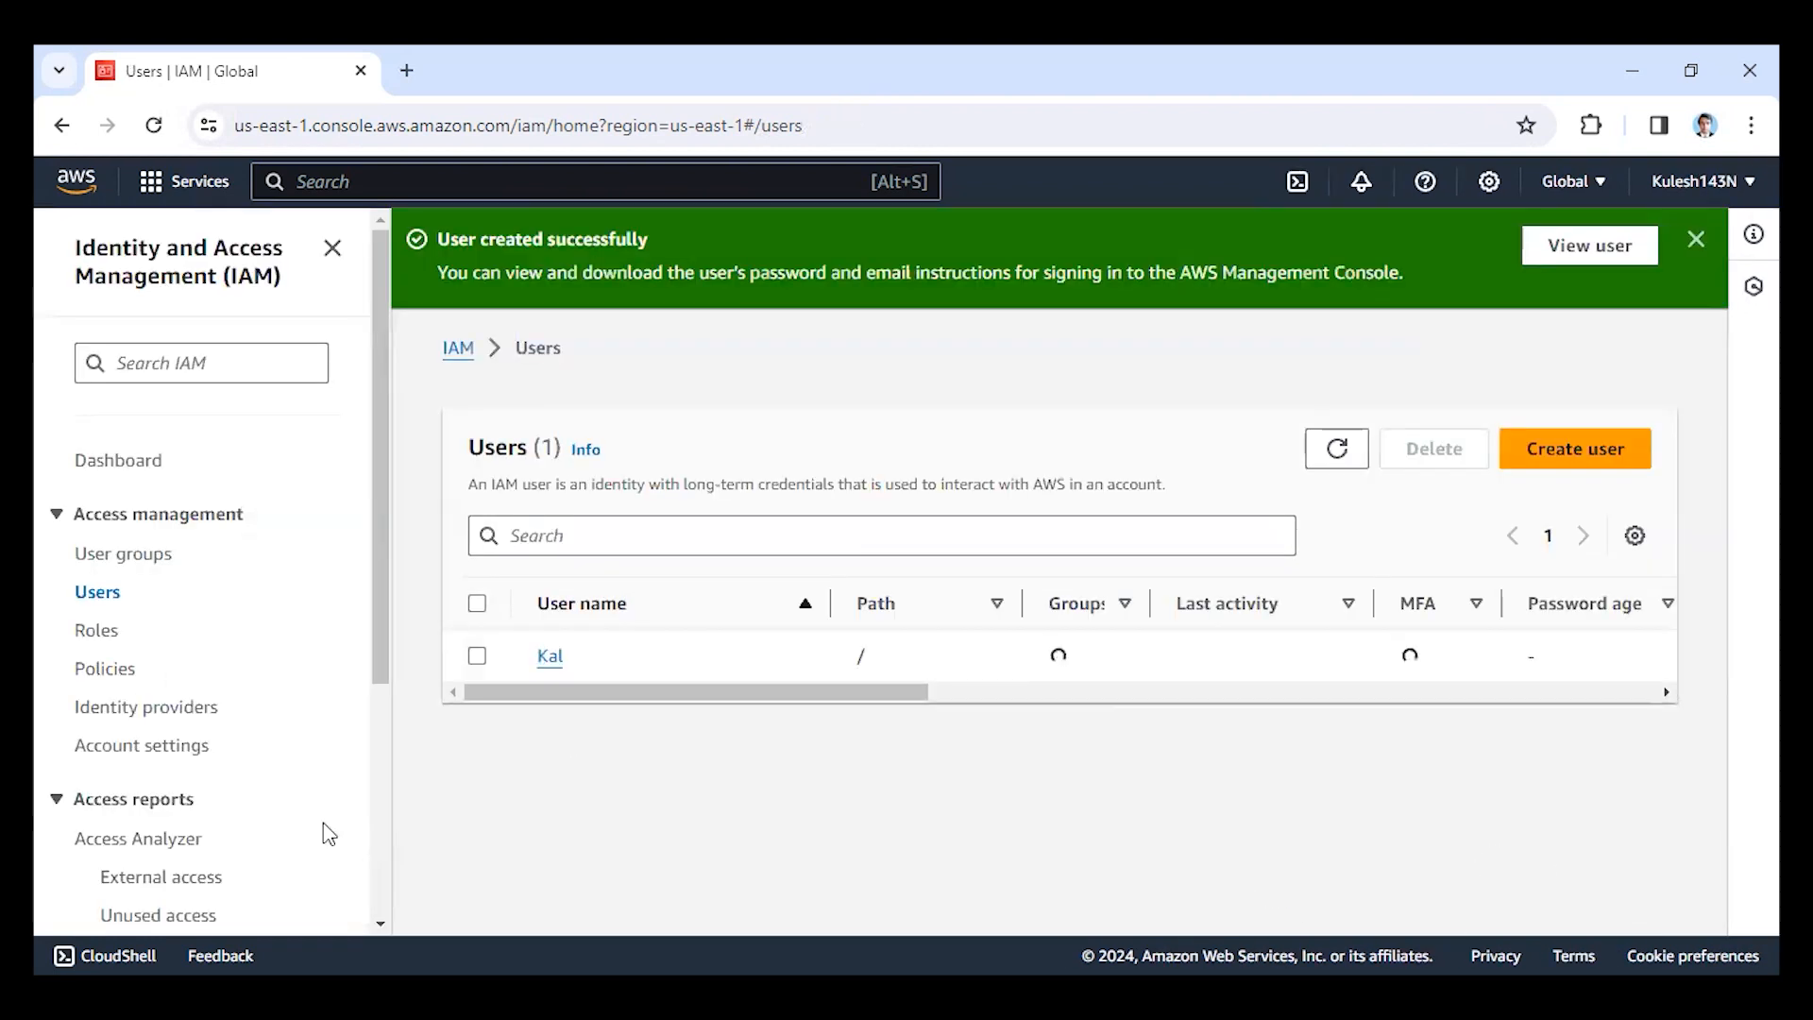
Look through the IAM roles and the trusted entity types offered for a new role, and return without creating one.
left_click(98, 641)
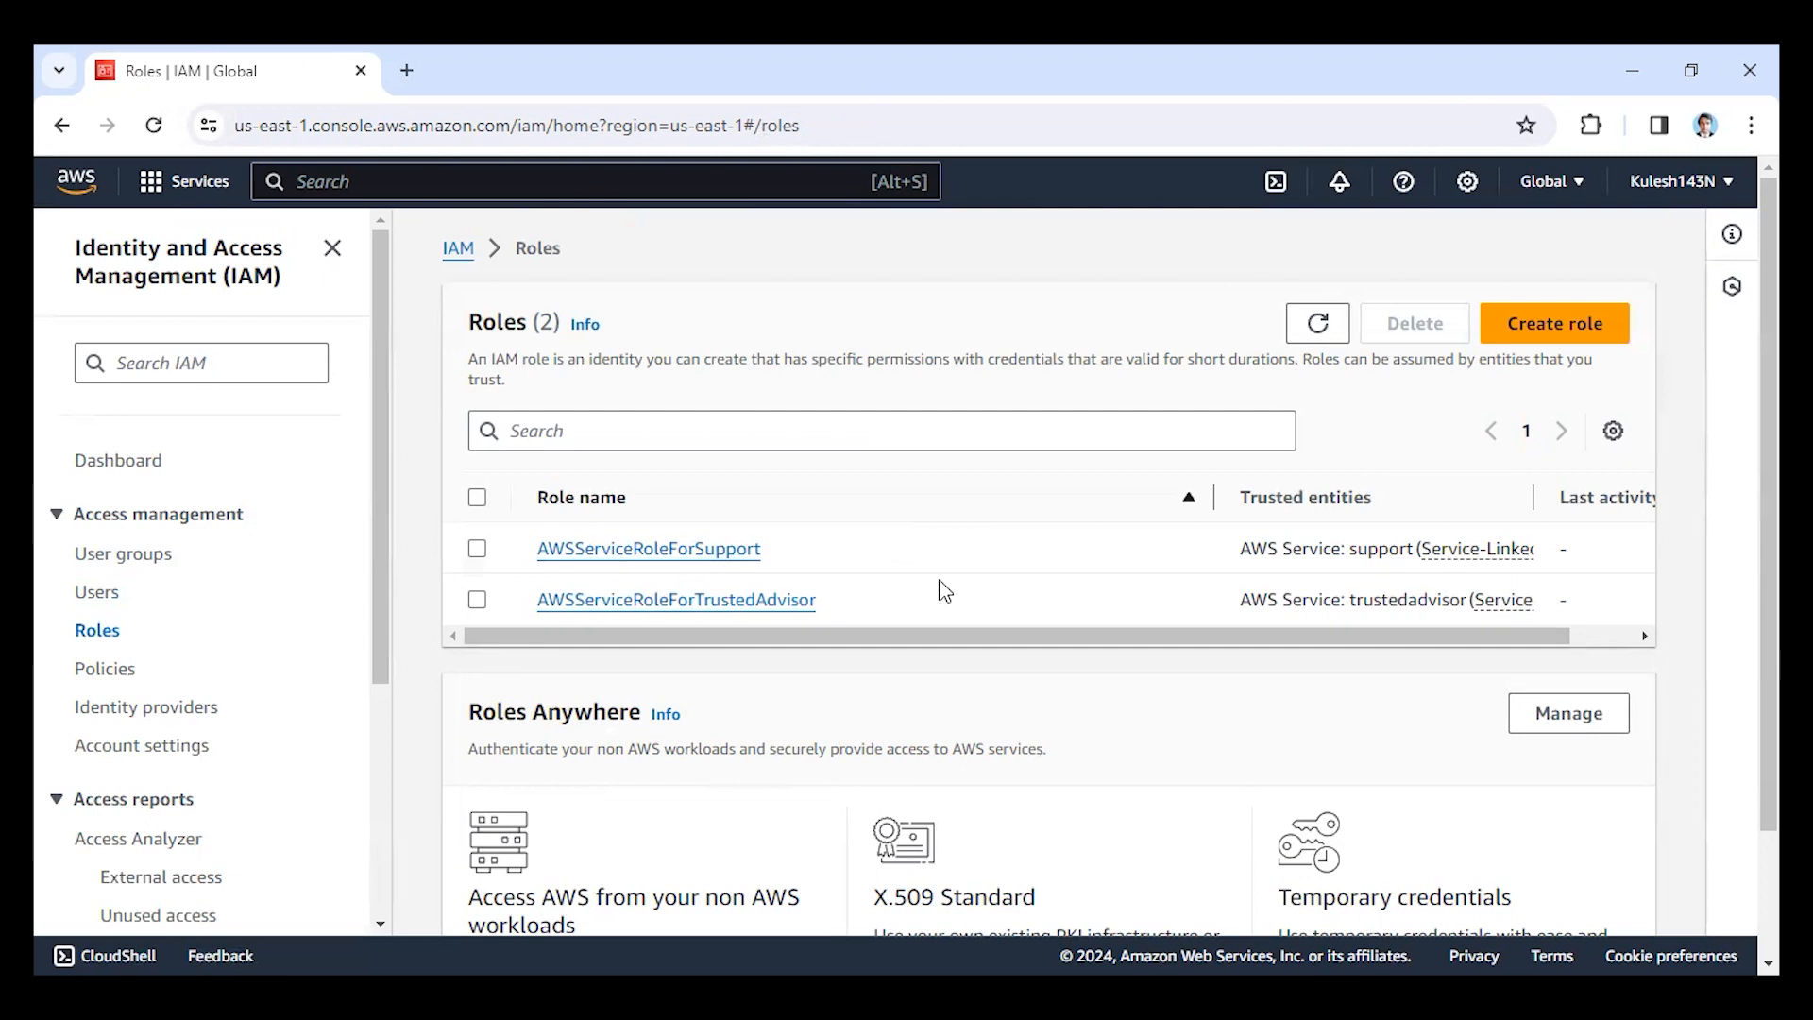
scroll(818, 650, "down", 2)
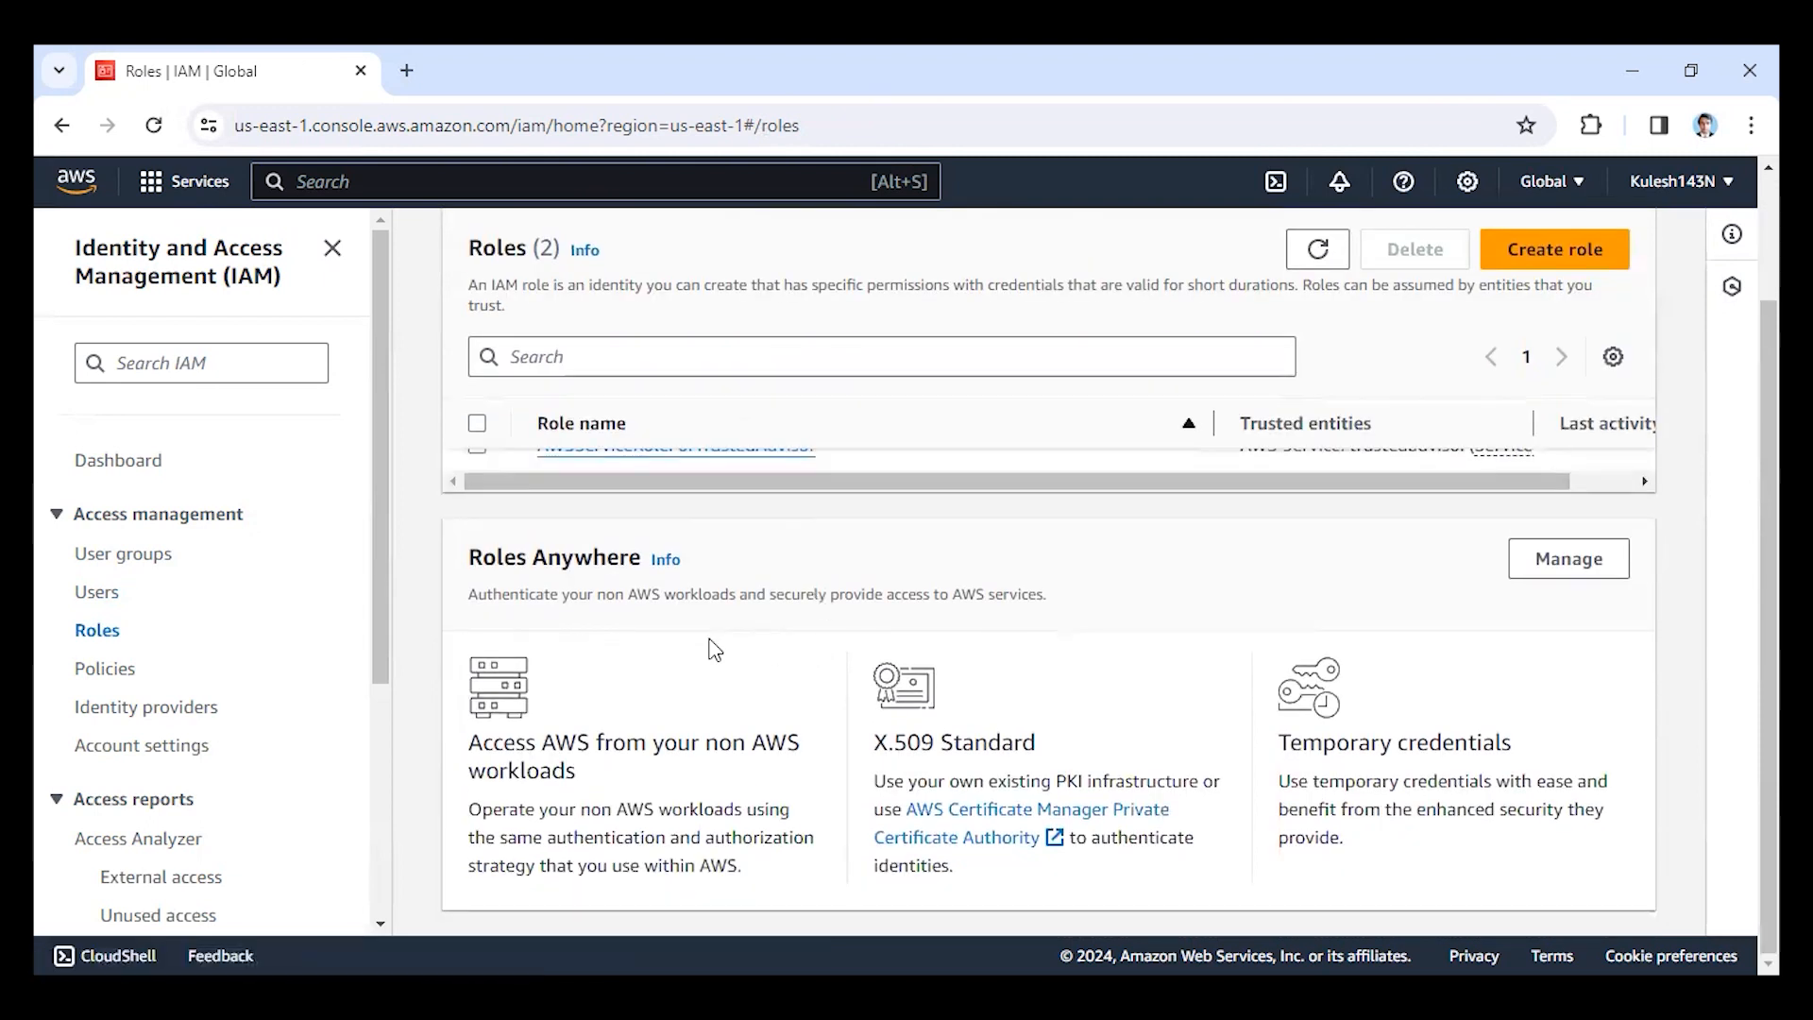
scroll(715, 650, "up", 2)
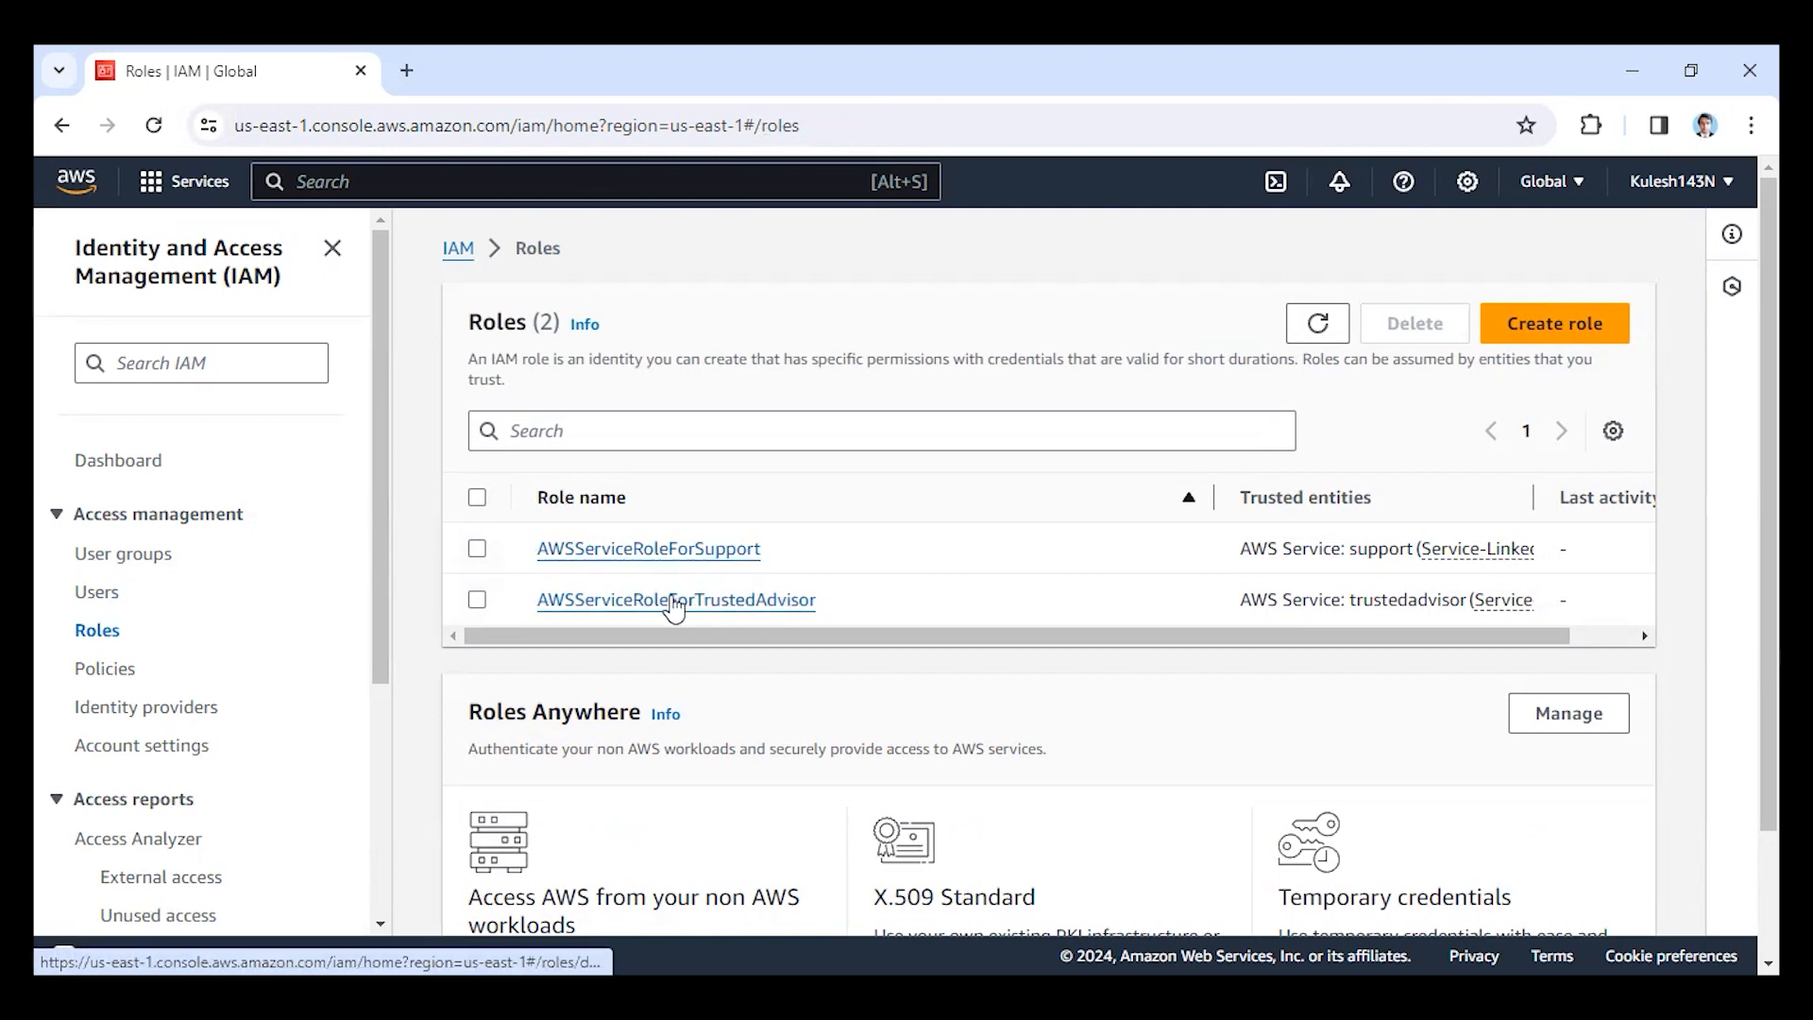
left_click(1545, 324)
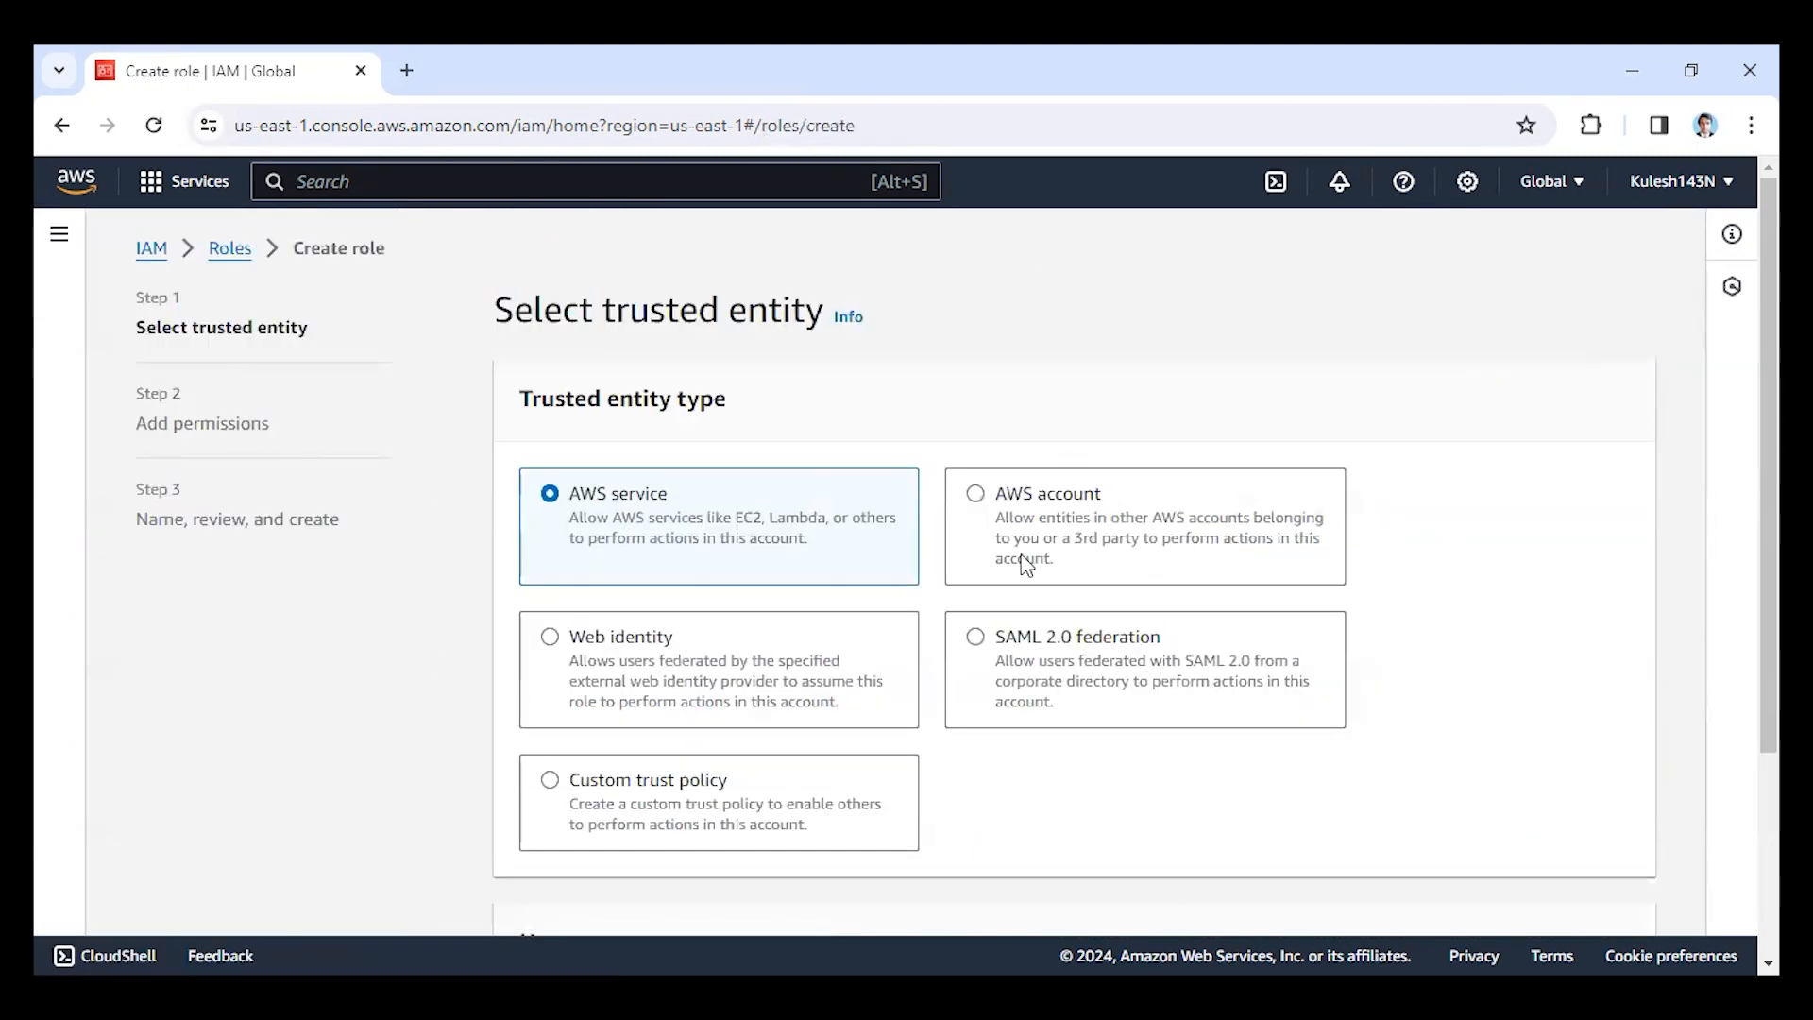
left_click(60, 127)
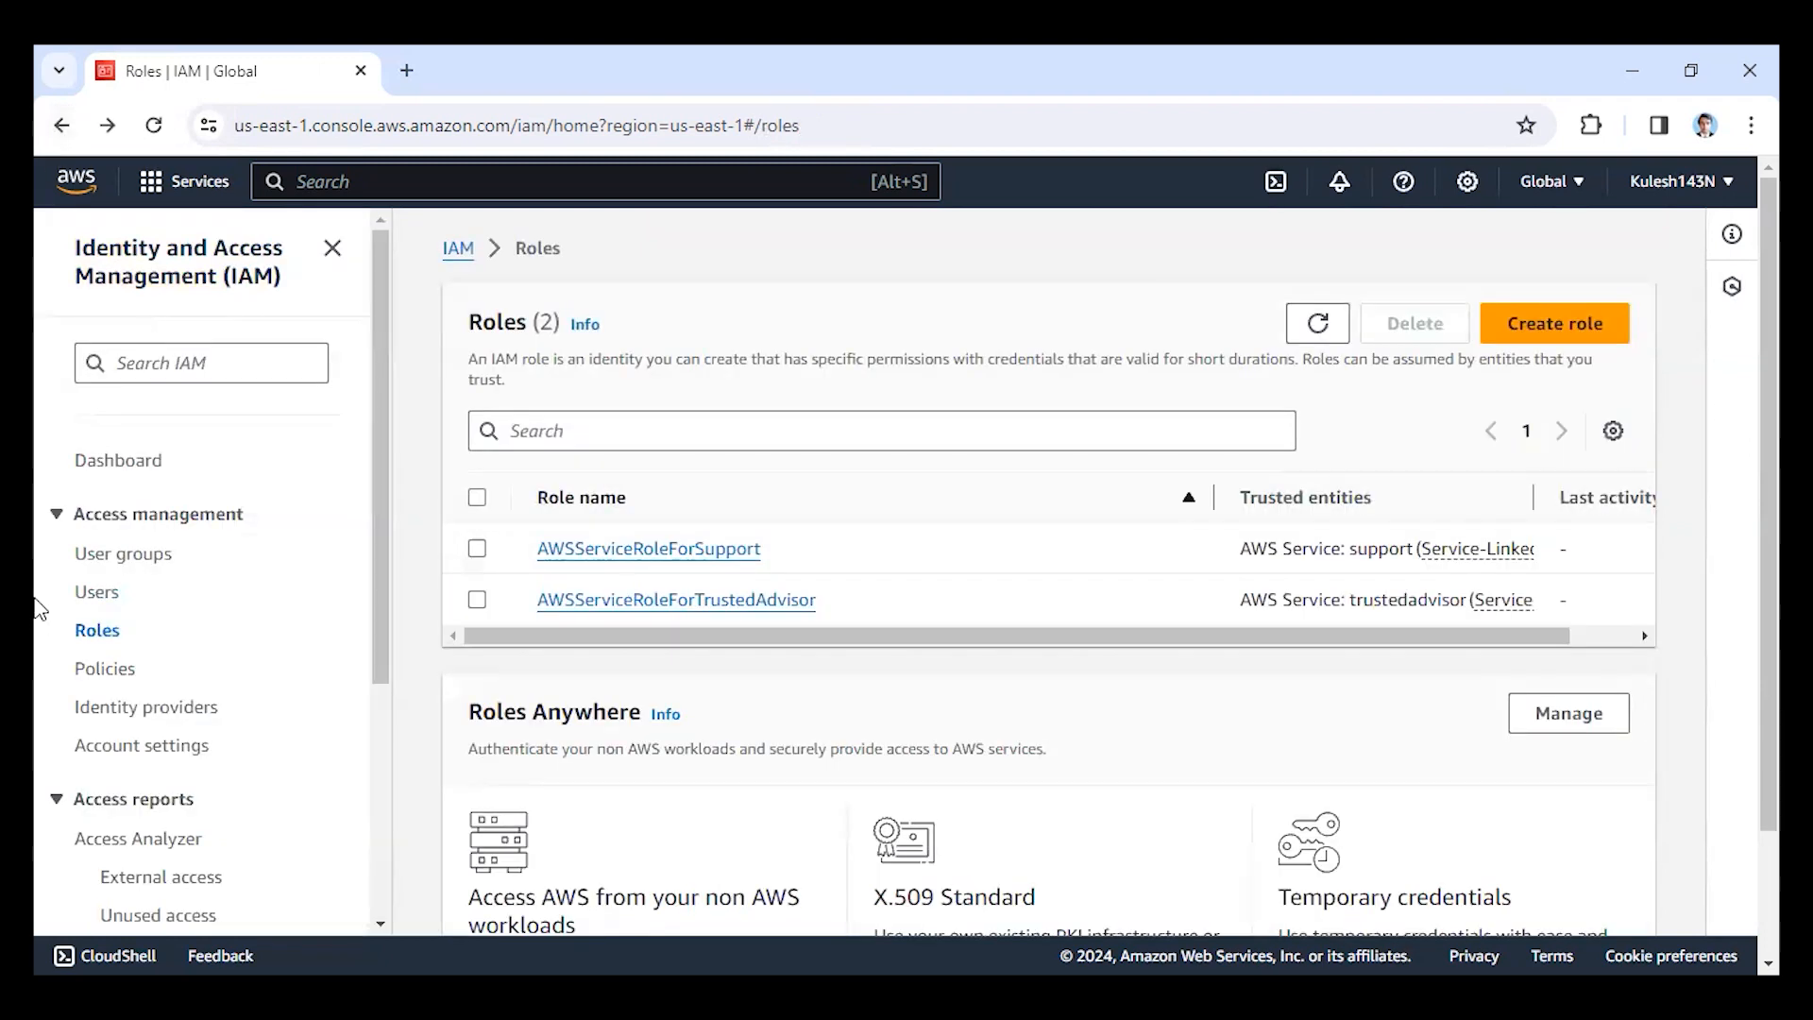
Look at the IAM policies list and the policy creation page, and return to the list without creating a policy.
left_click(104, 670)
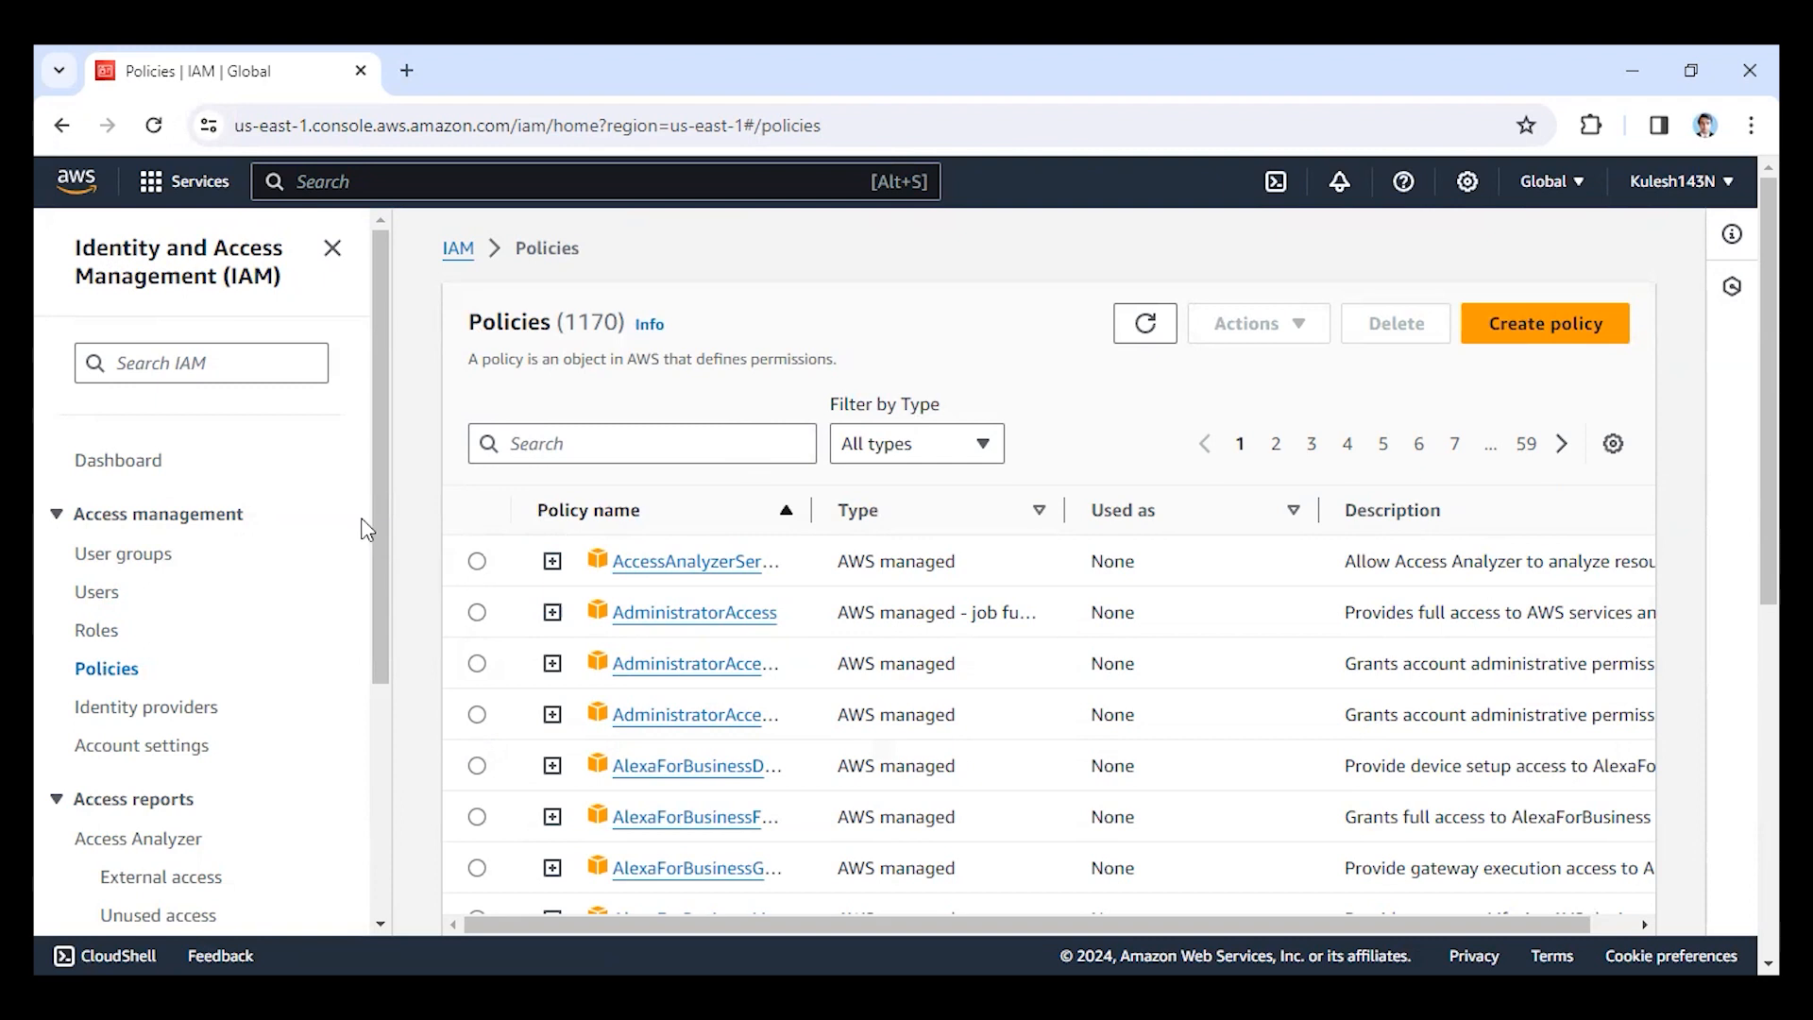
left_click(1497, 329)
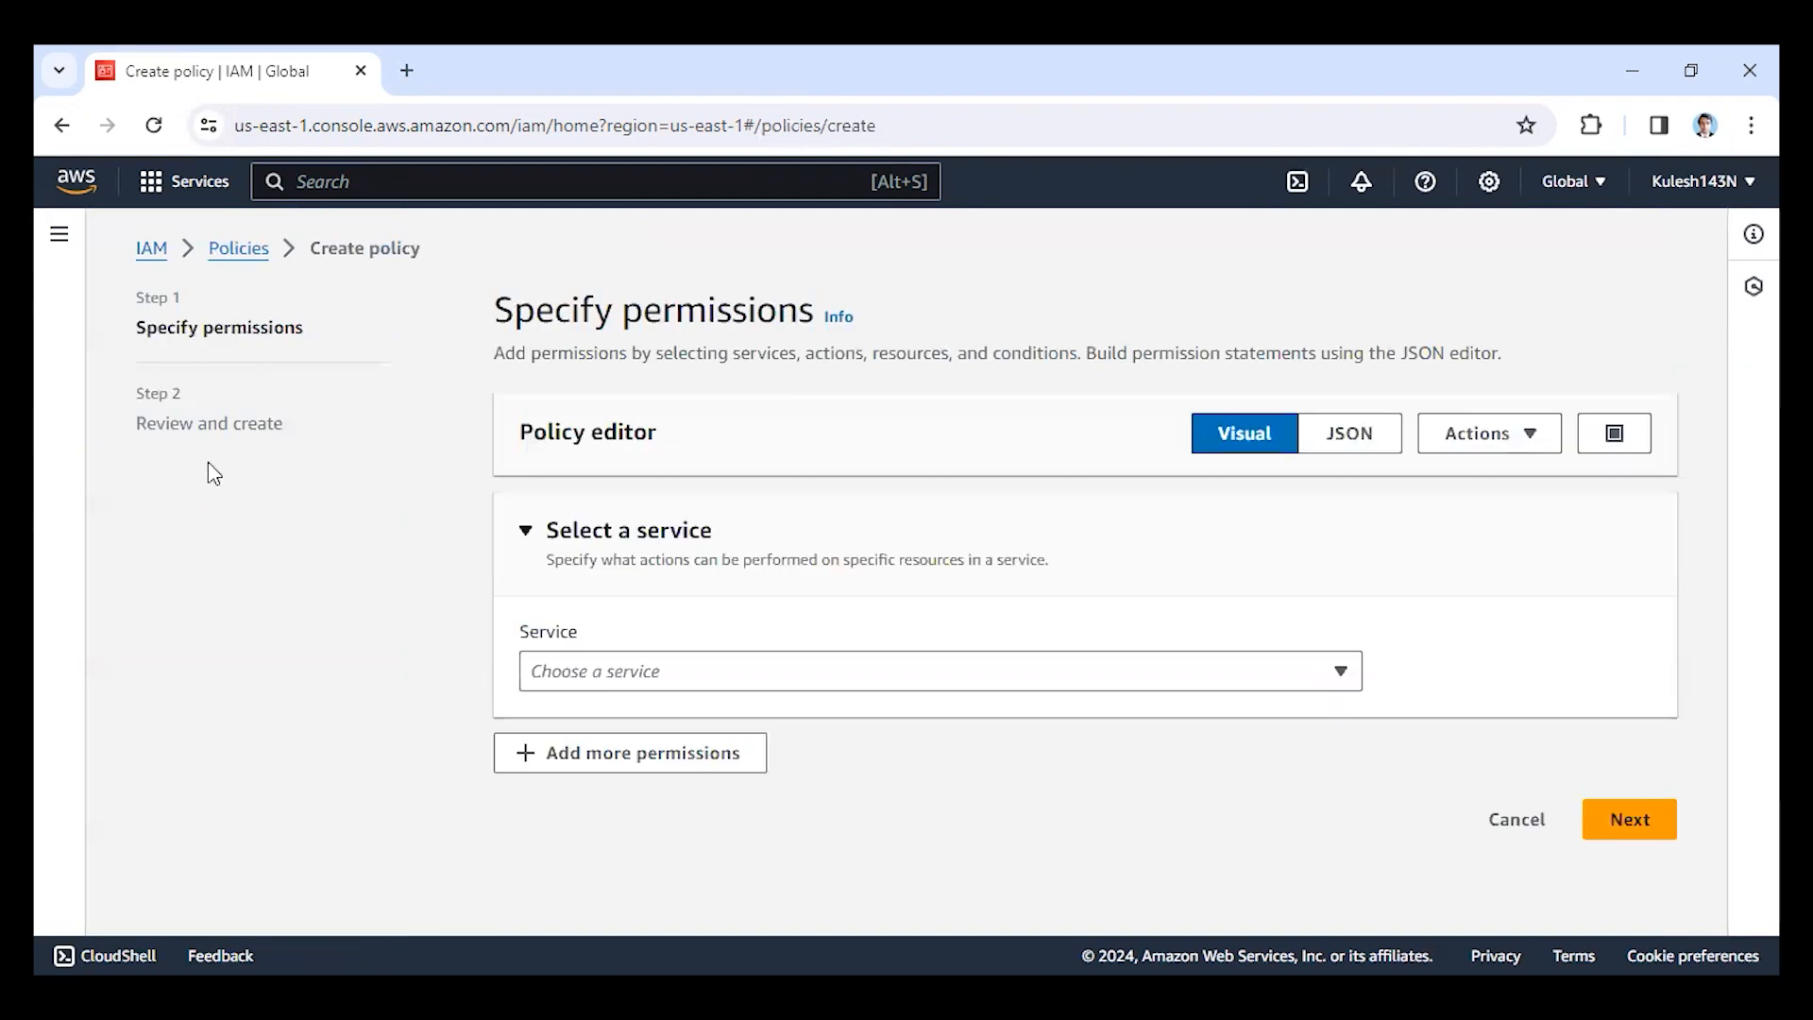
left_click(58, 126)
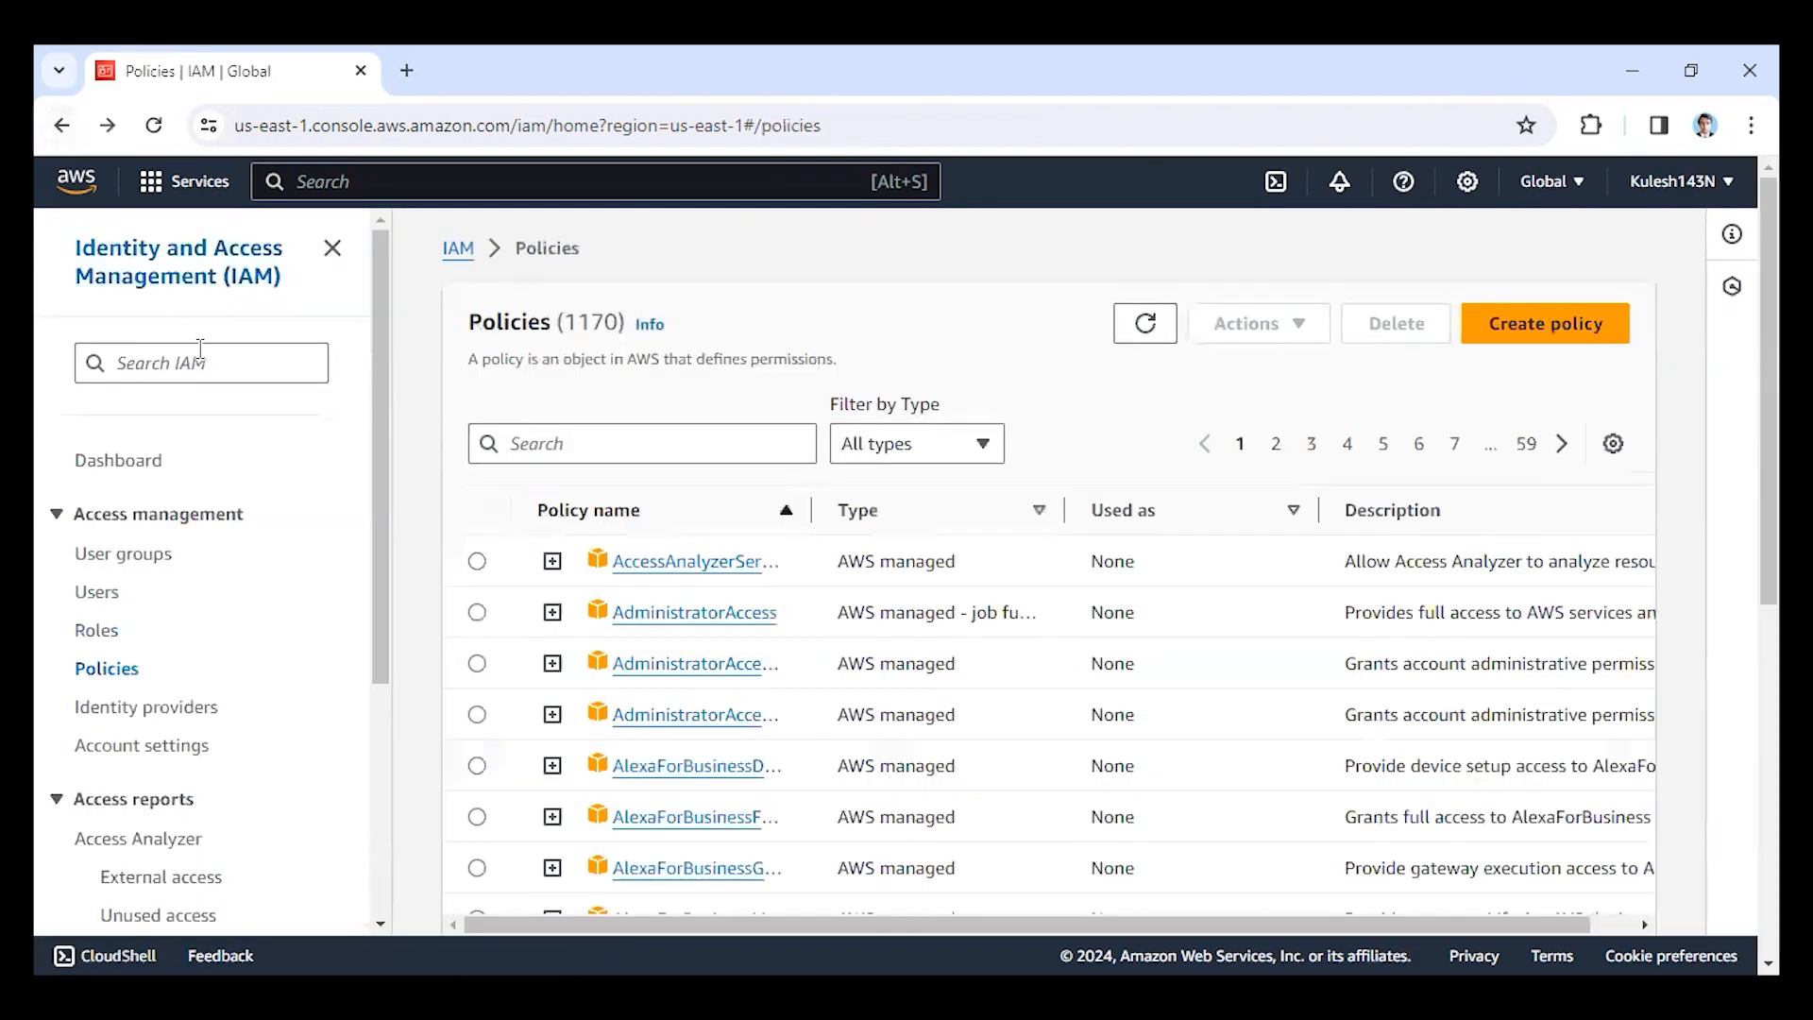
scroll(142, 543, "down", 8)
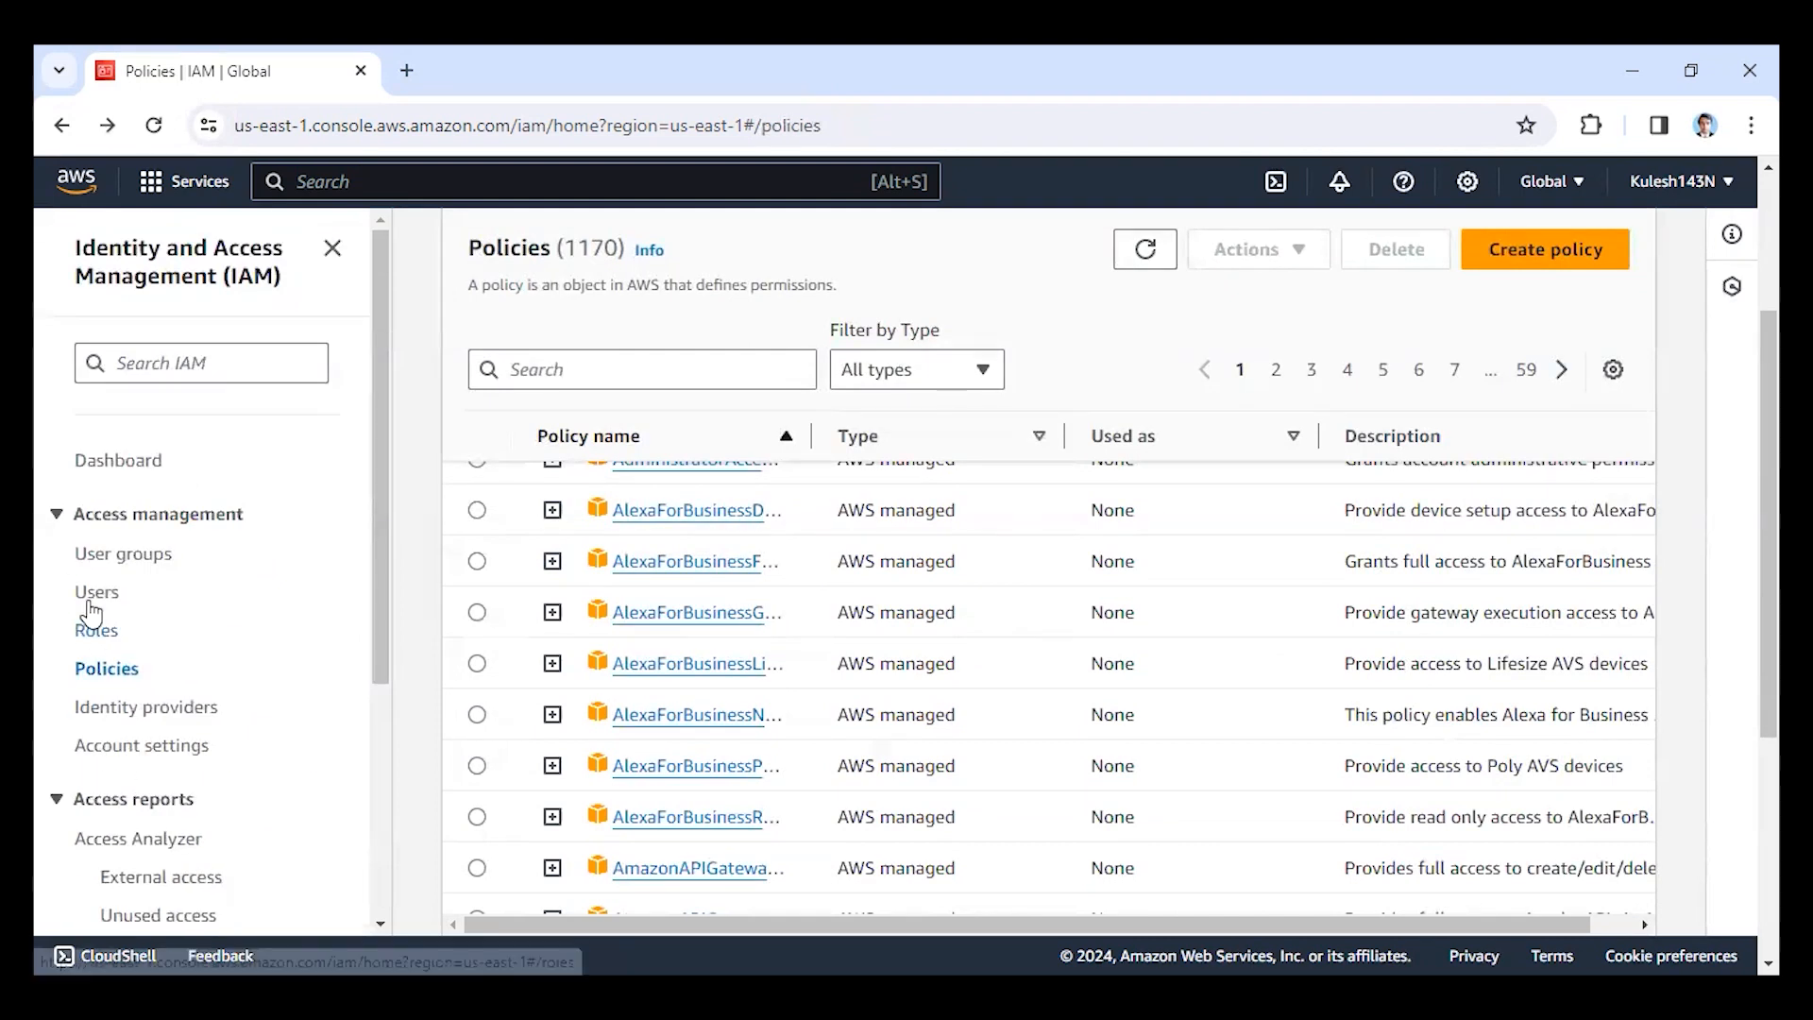
Select the ket group among the user groups and view the table preferences without changing them.
left_click(127, 564)
left_click(478, 529)
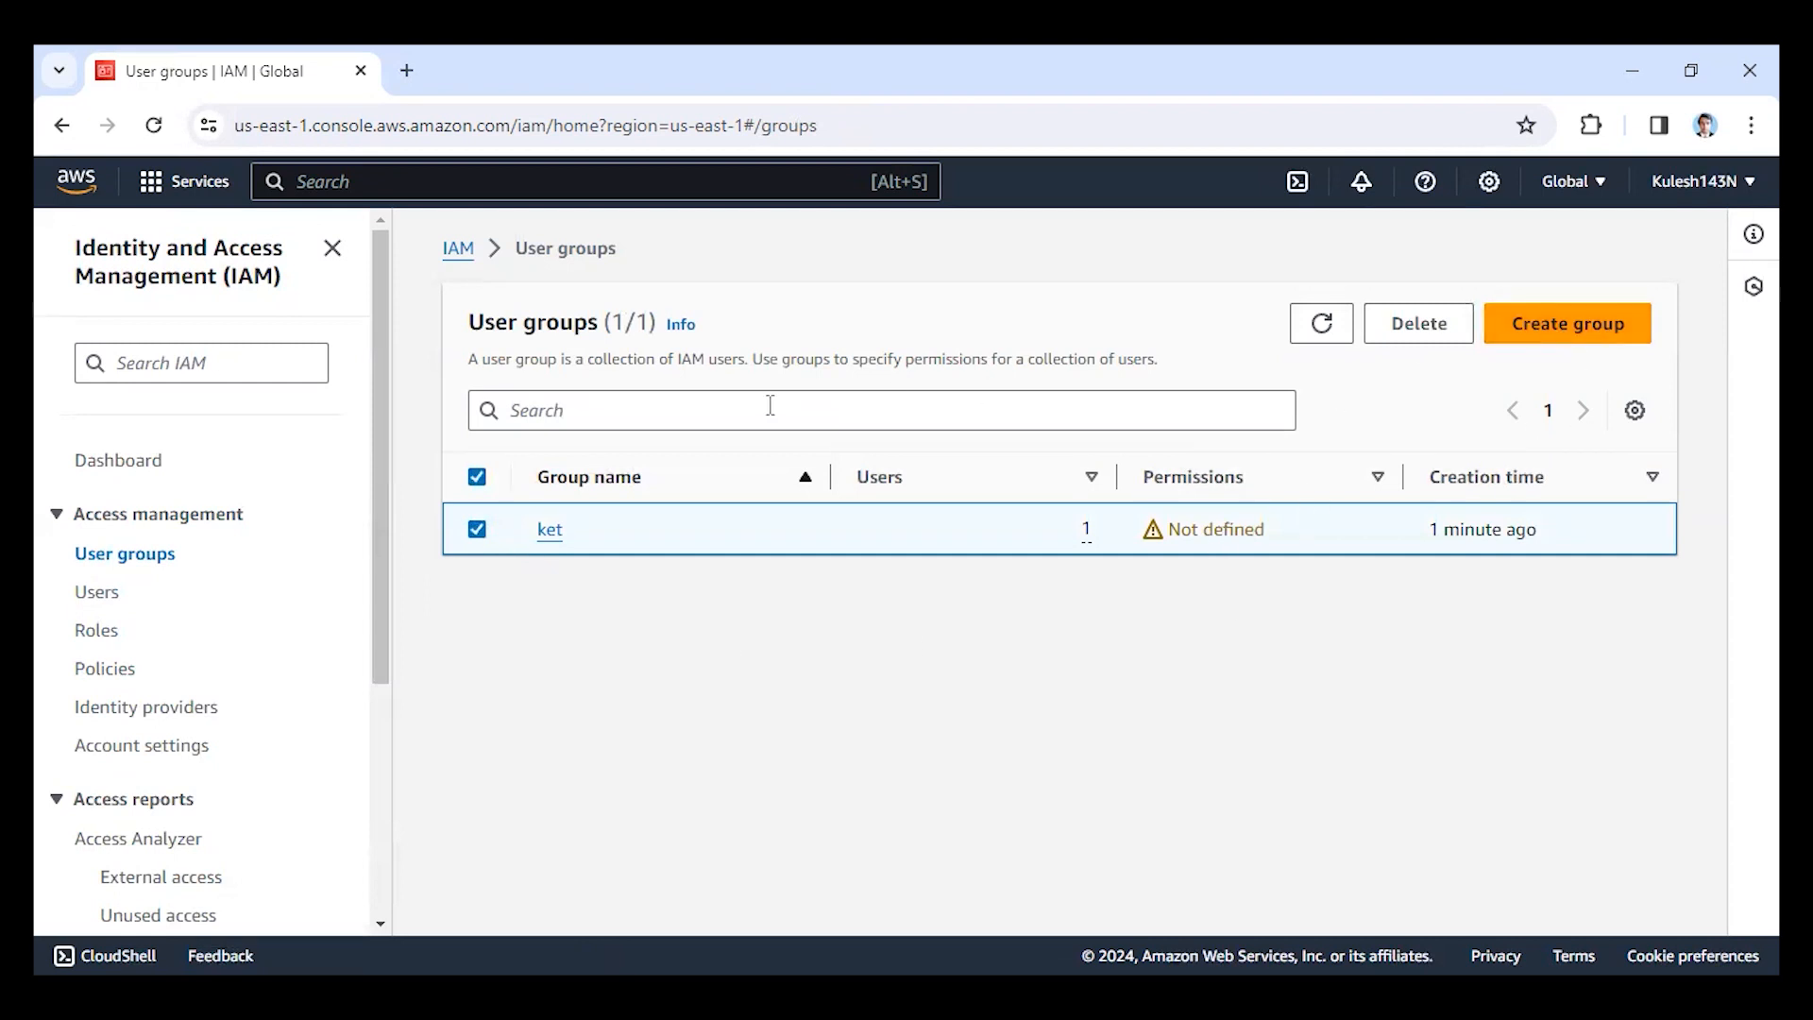
left_click(1637, 411)
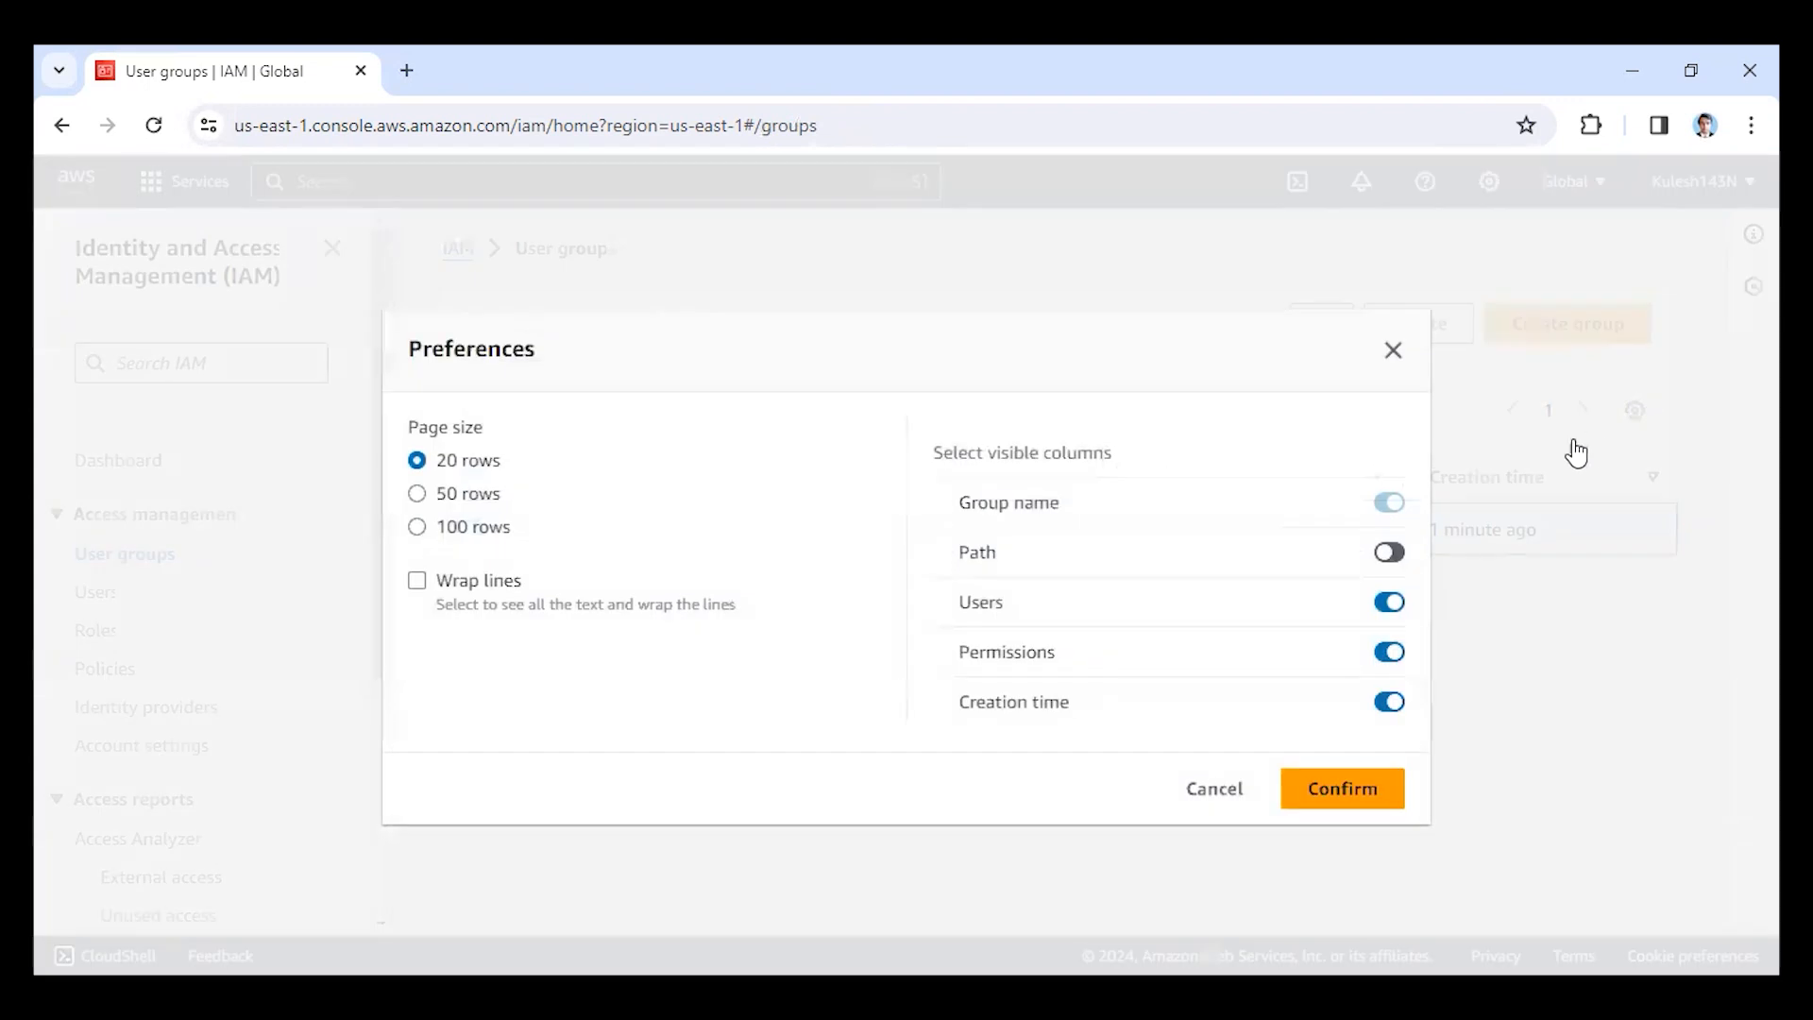
left_click(1217, 794)
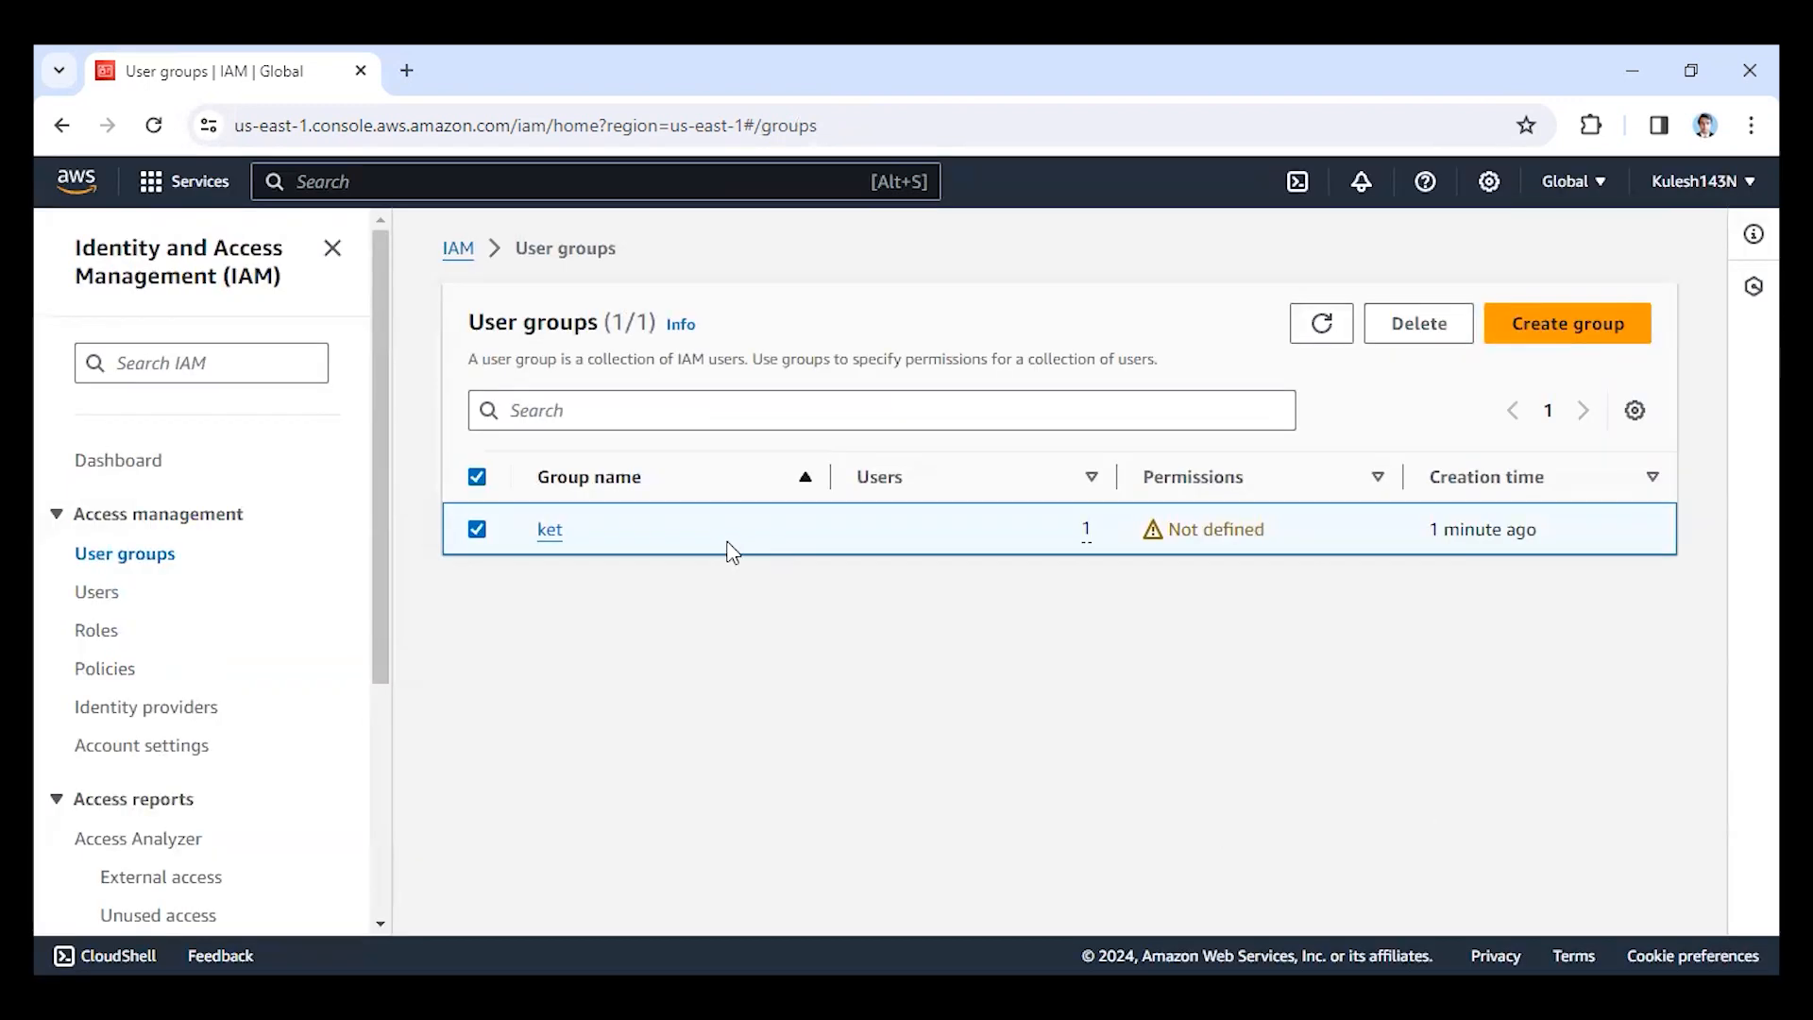
Open the ket group, go to its member user's details, and review that user's summary and permissions.
left_click(551, 533)
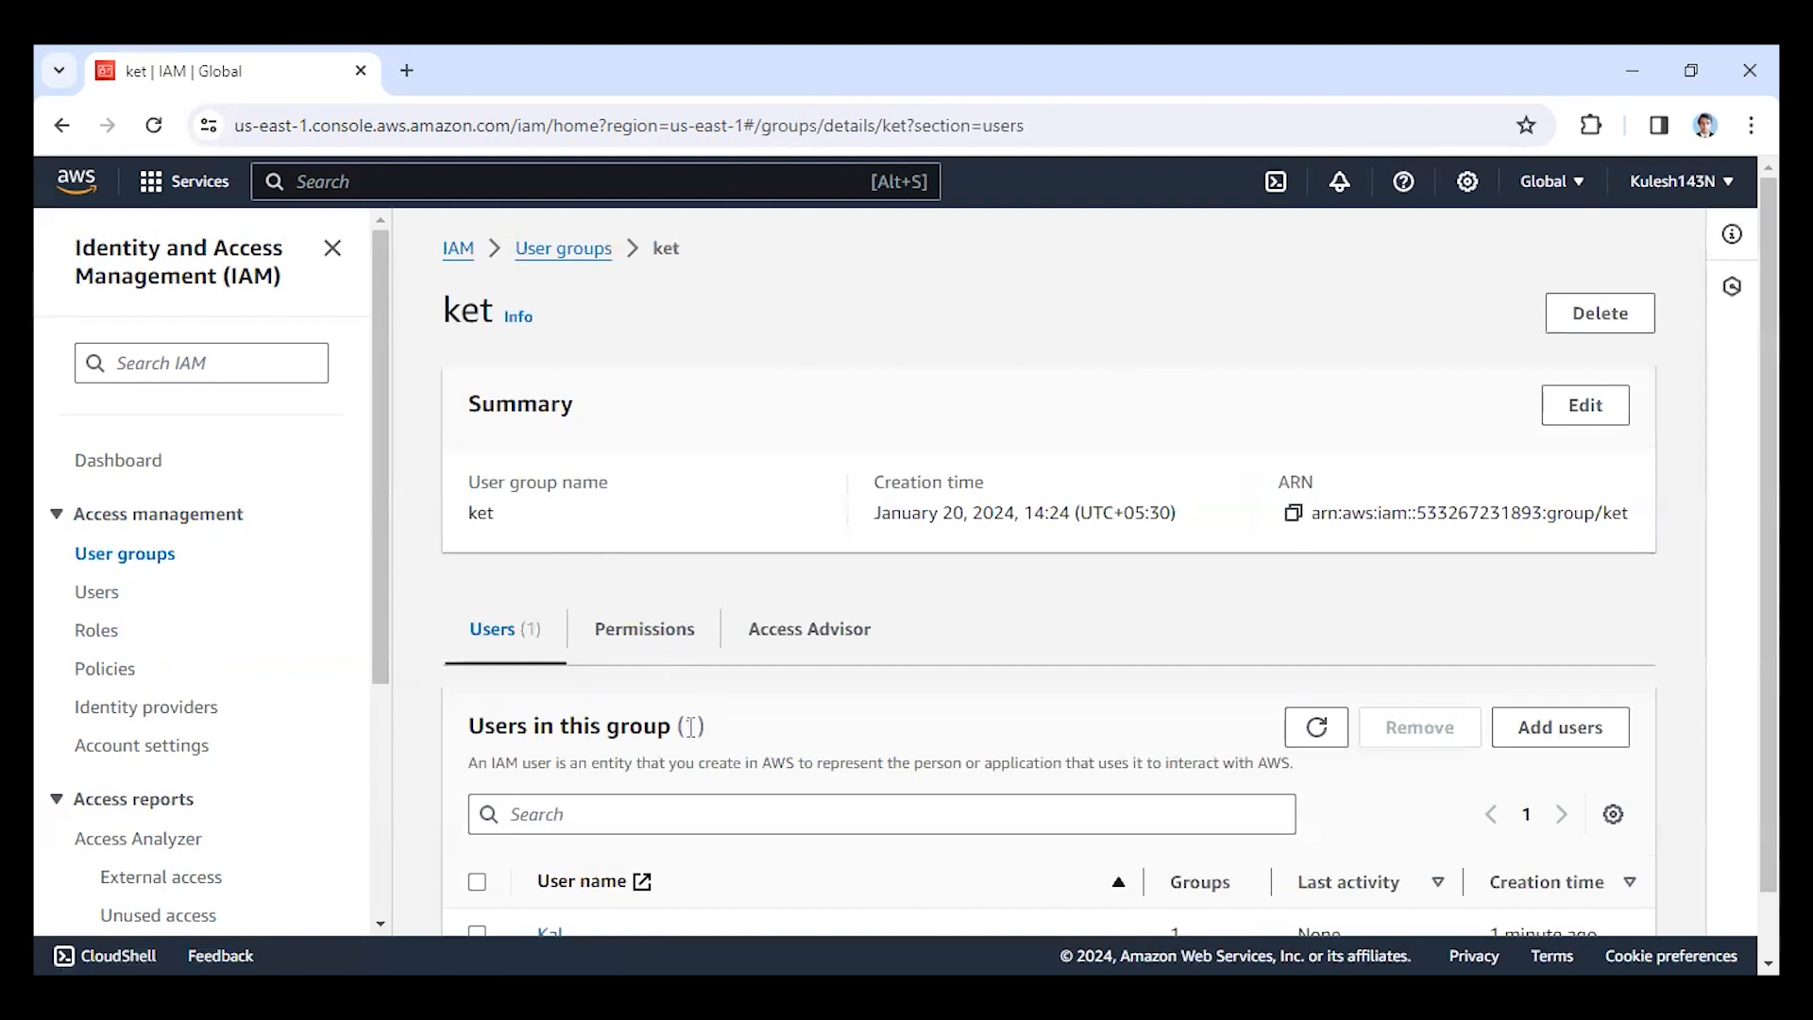
scroll(654, 688, "down", 1)
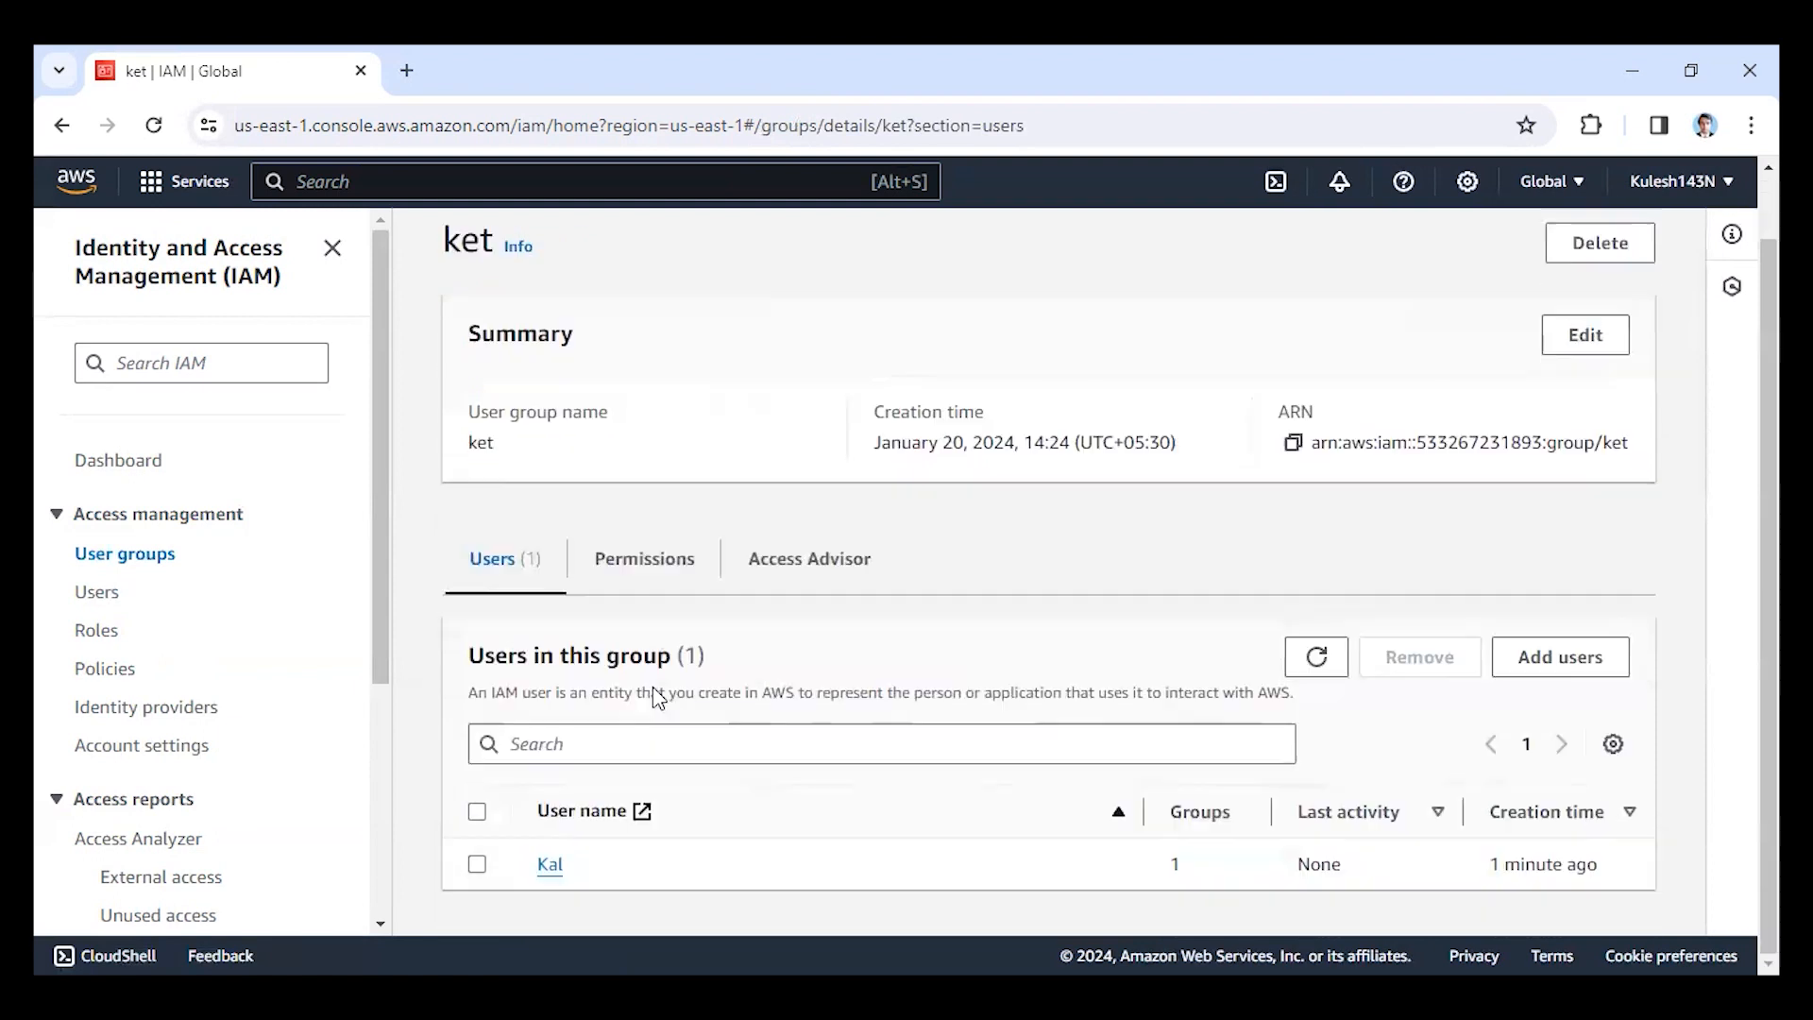
left_click(550, 864)
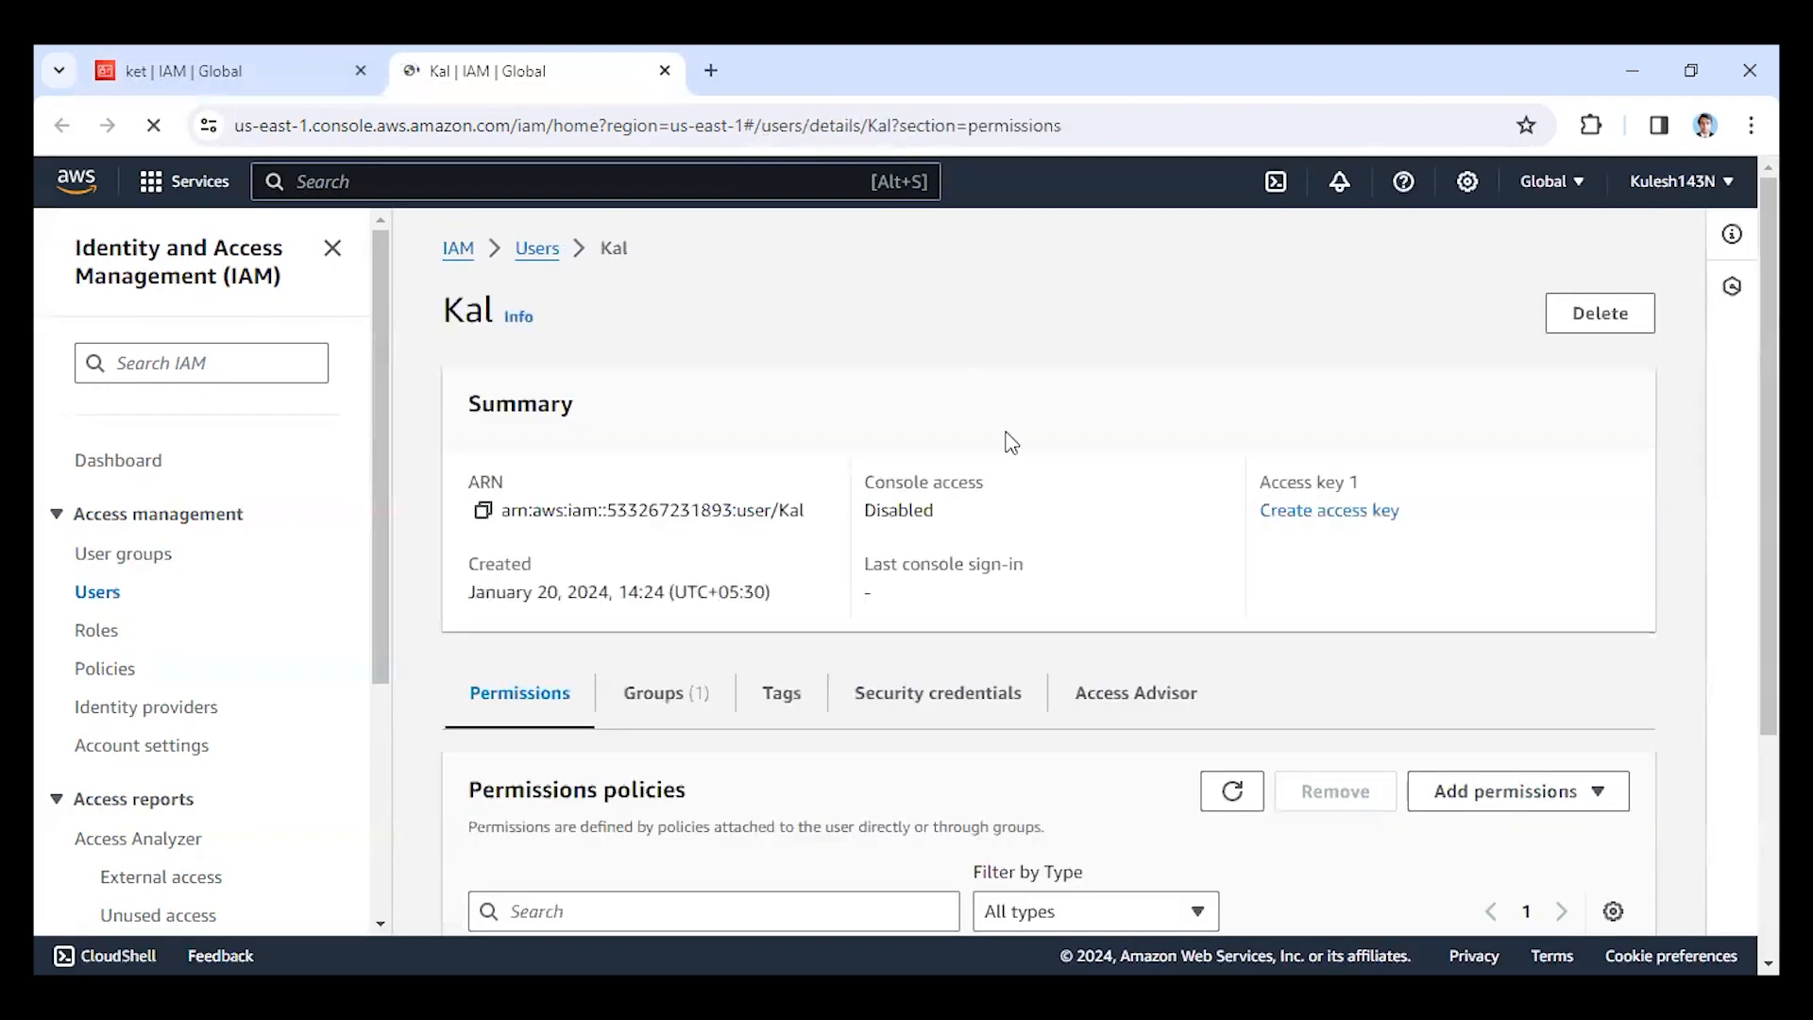
scroll(1006, 439, "down", 3)
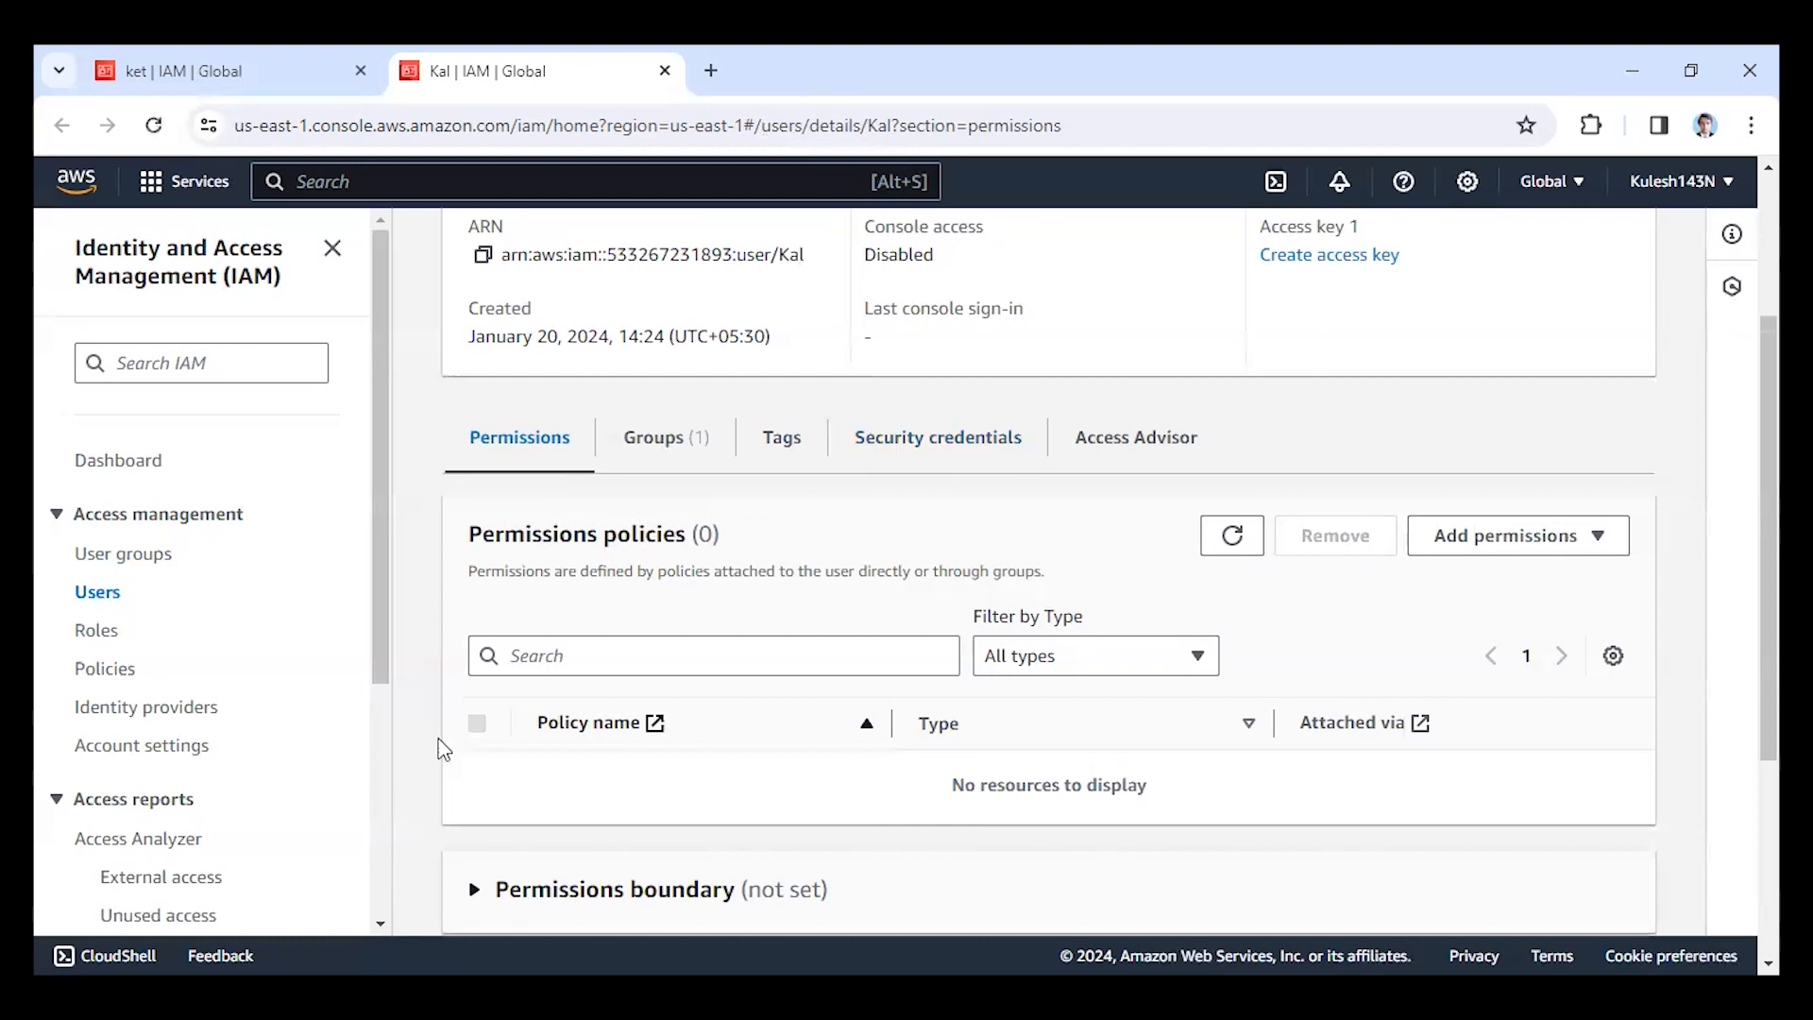
scroll(442, 749, "down", 4)
scroll(569, 855, "up", 7)
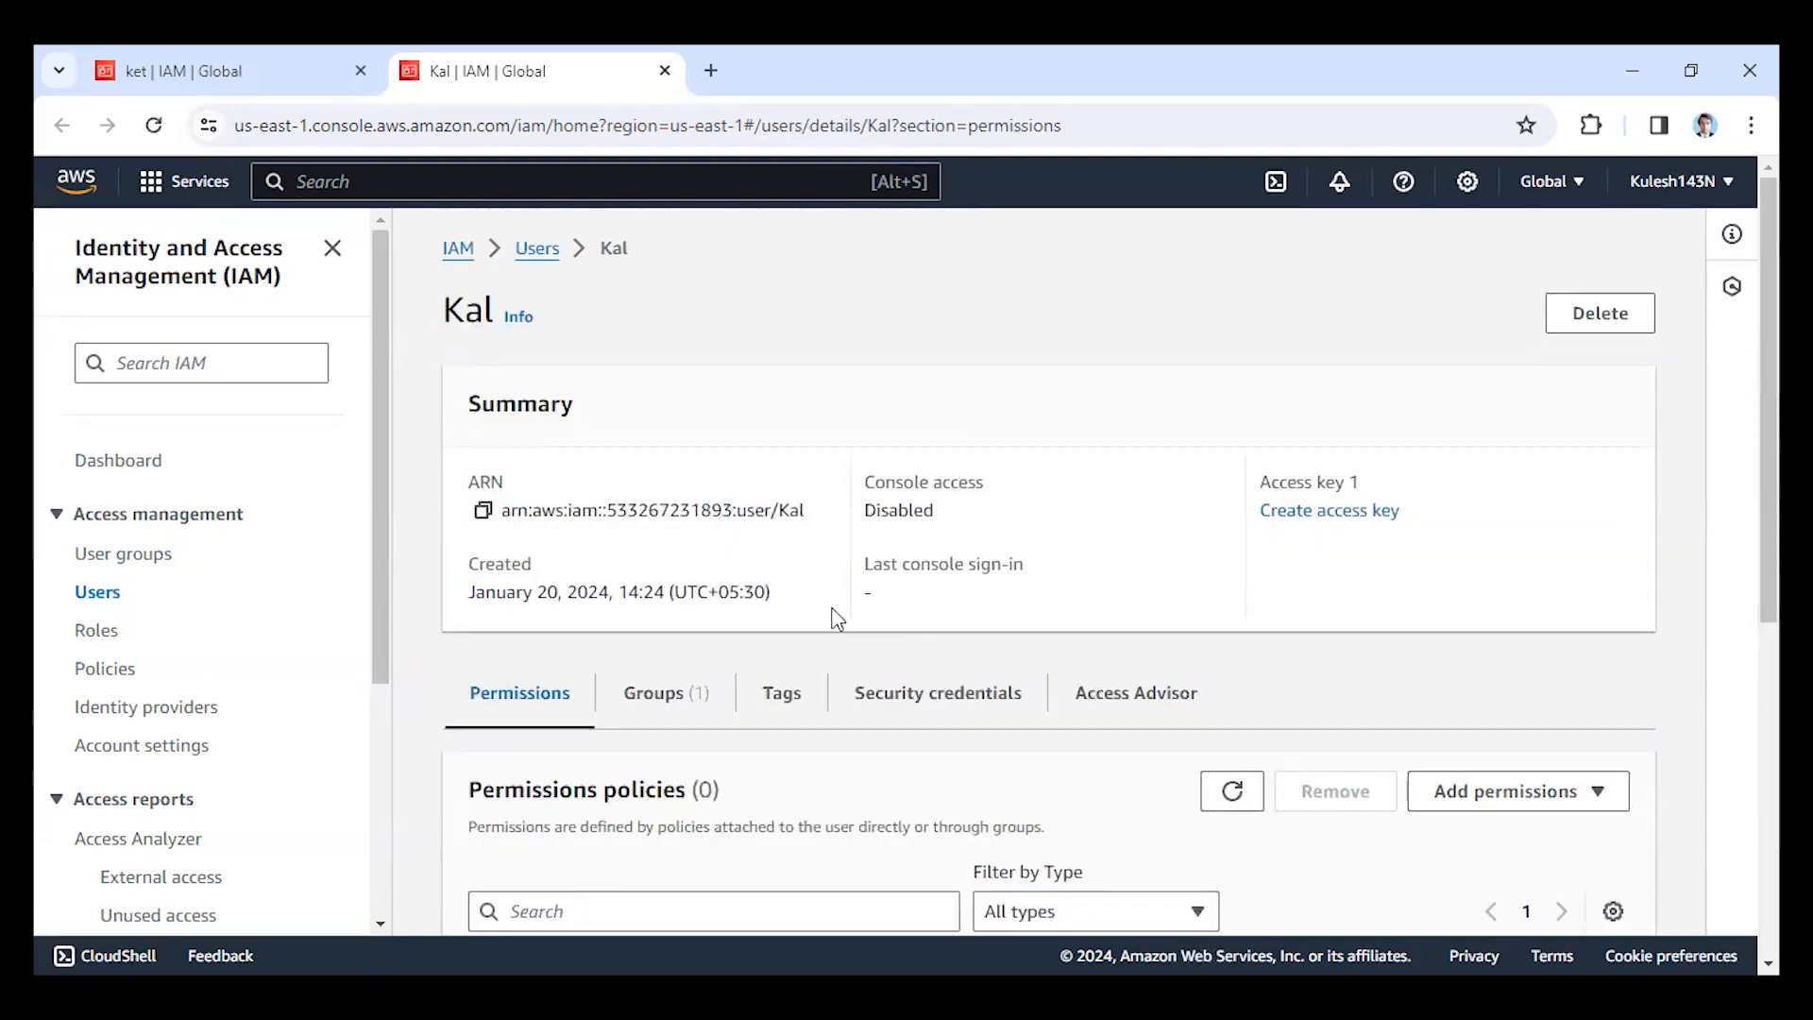
Enable console access for the user in the security credentials, with an autogenerated password and no forced password change.
left_click(908, 709)
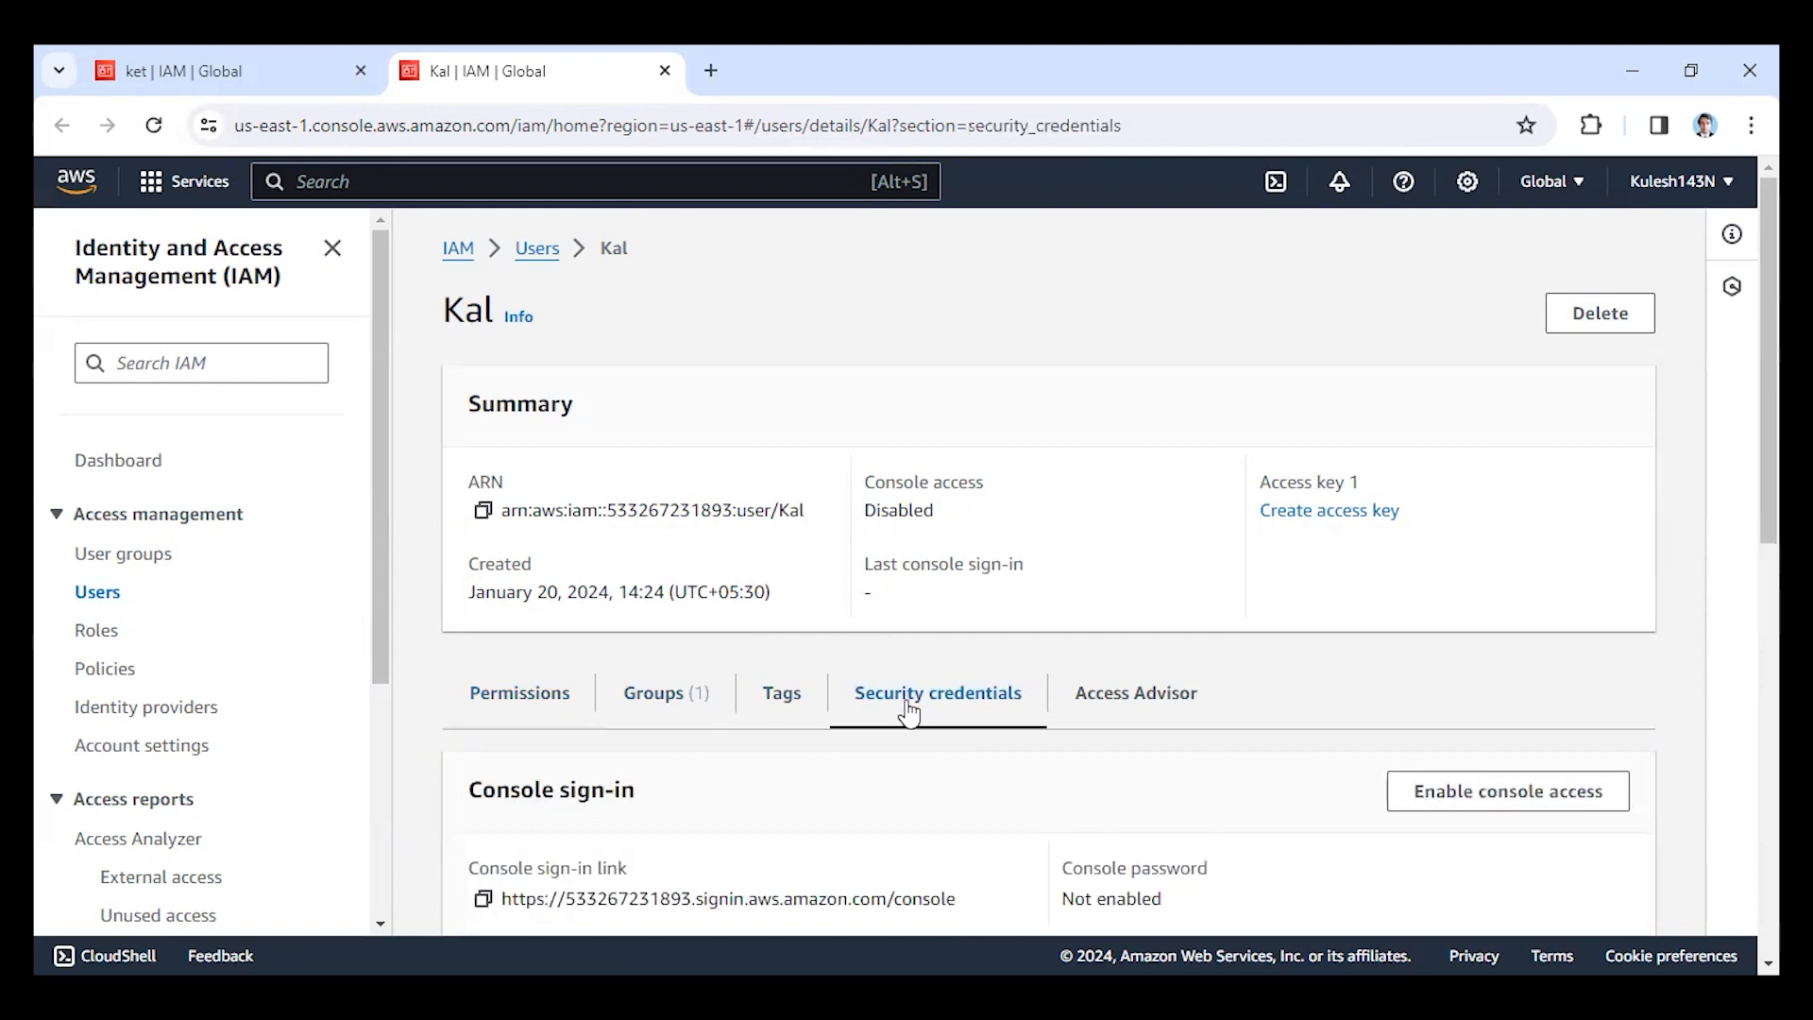
scroll(834, 656, "down", 4)
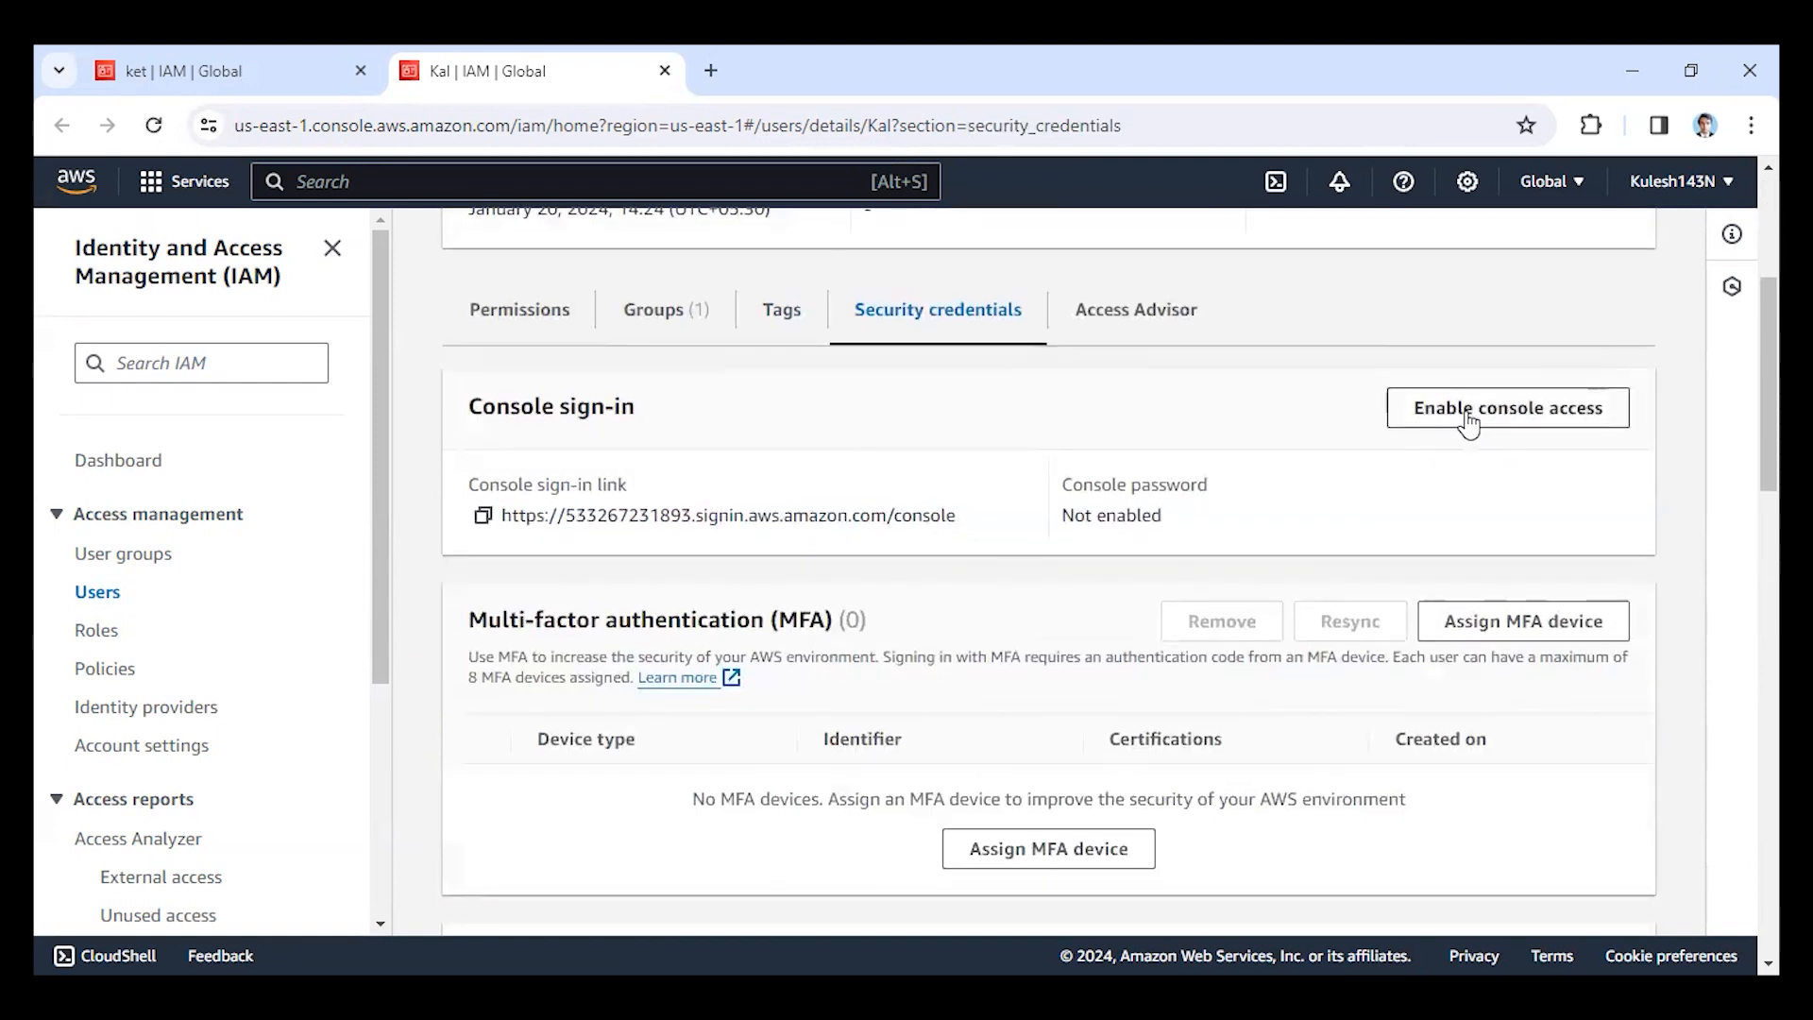
left_click(1534, 416)
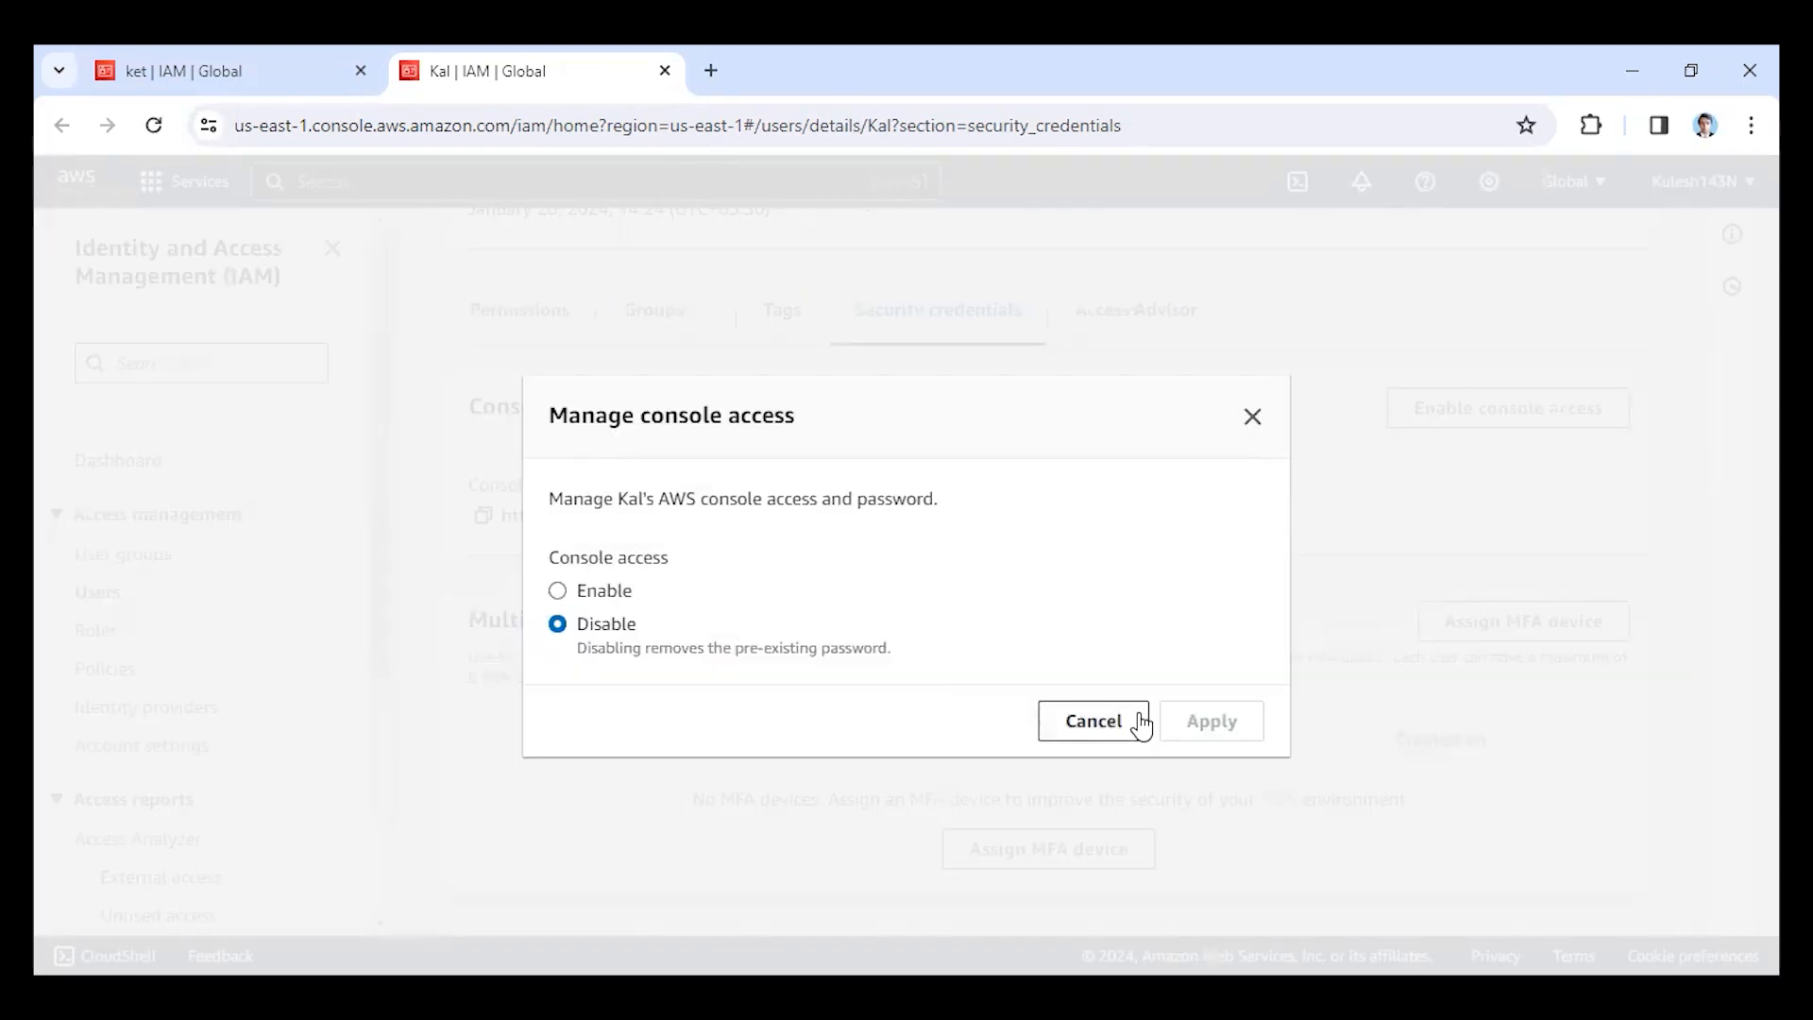
left_click(558, 593)
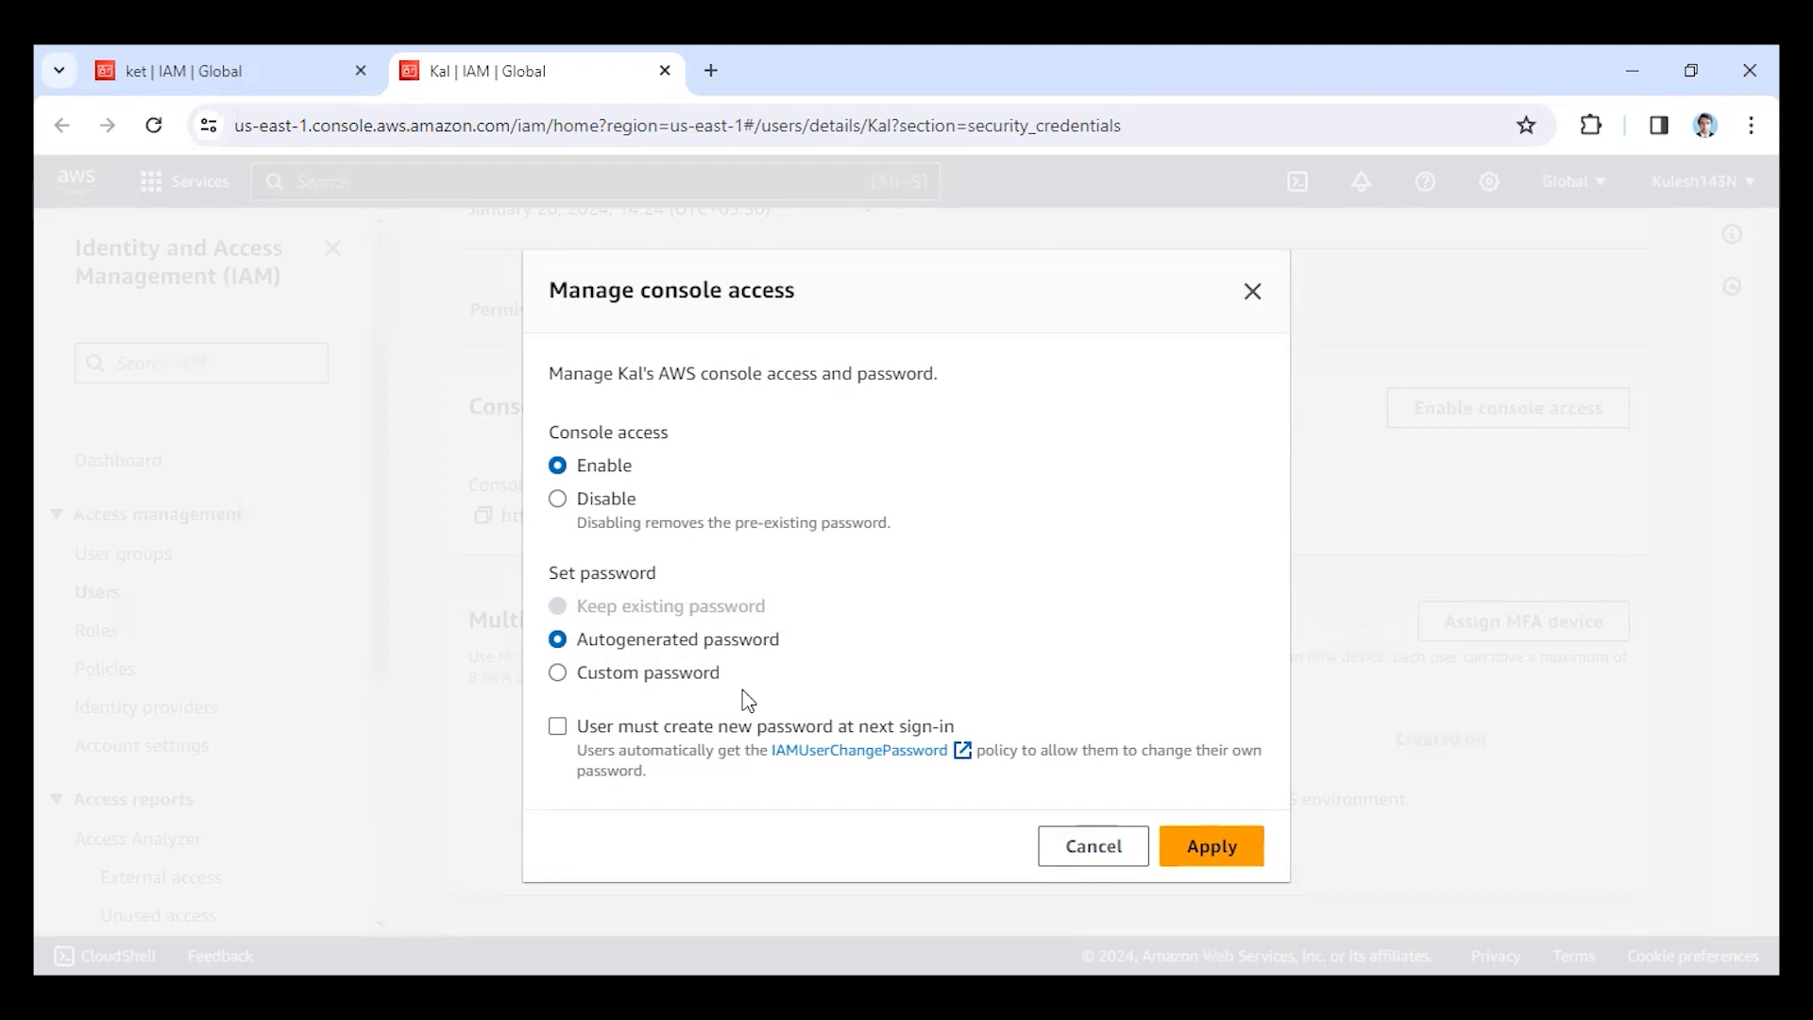
left_click(1253, 853)
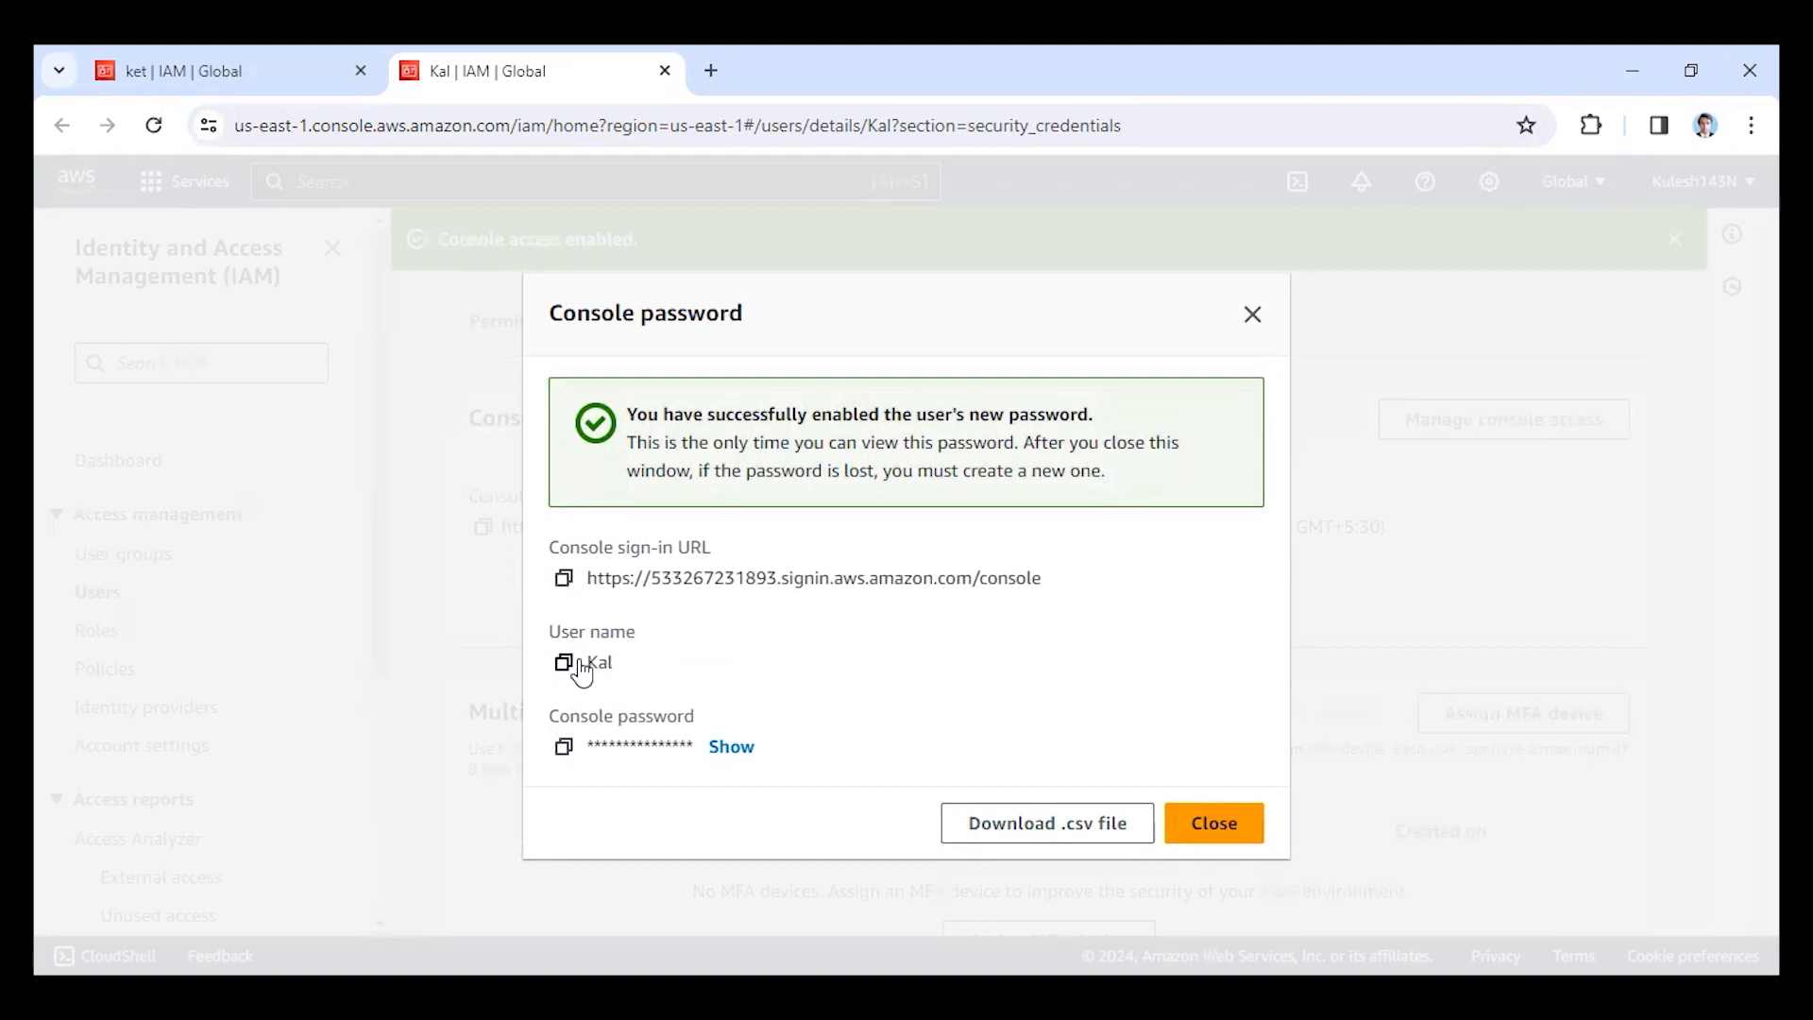
Reveal the new console password, copy it, and hide it again.
left_click(736, 750)
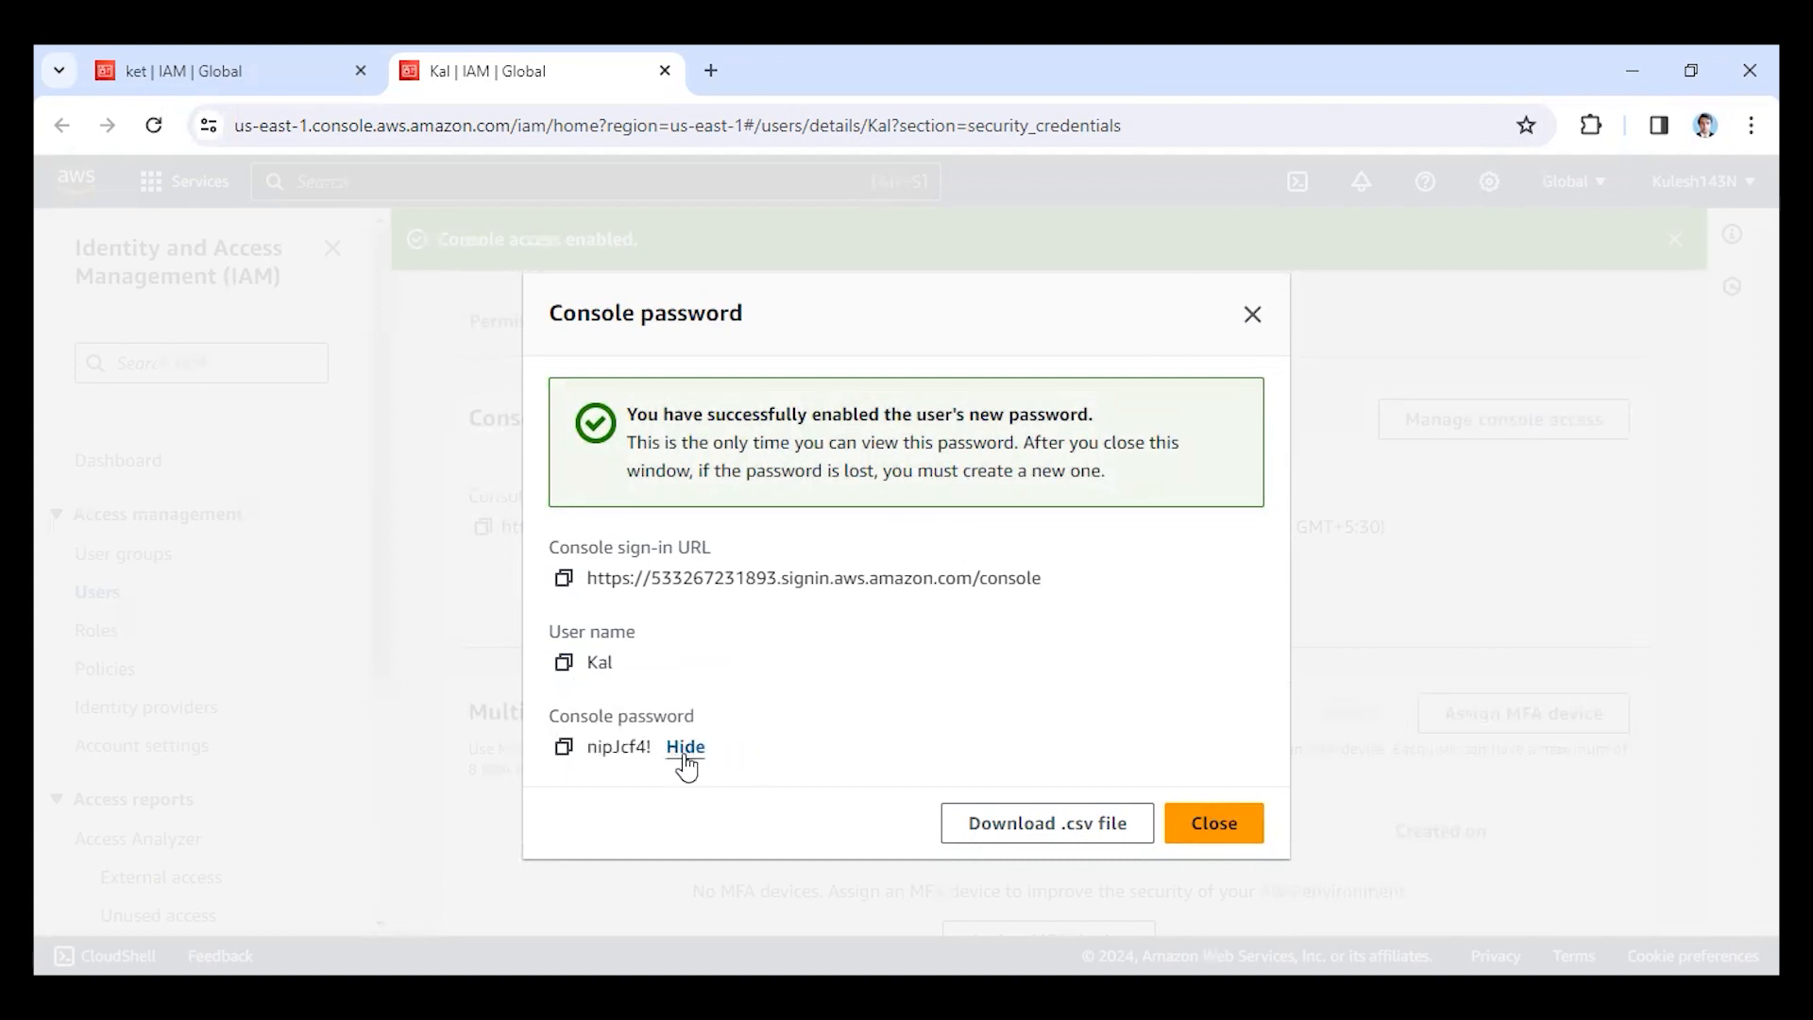
left_click(685, 751)
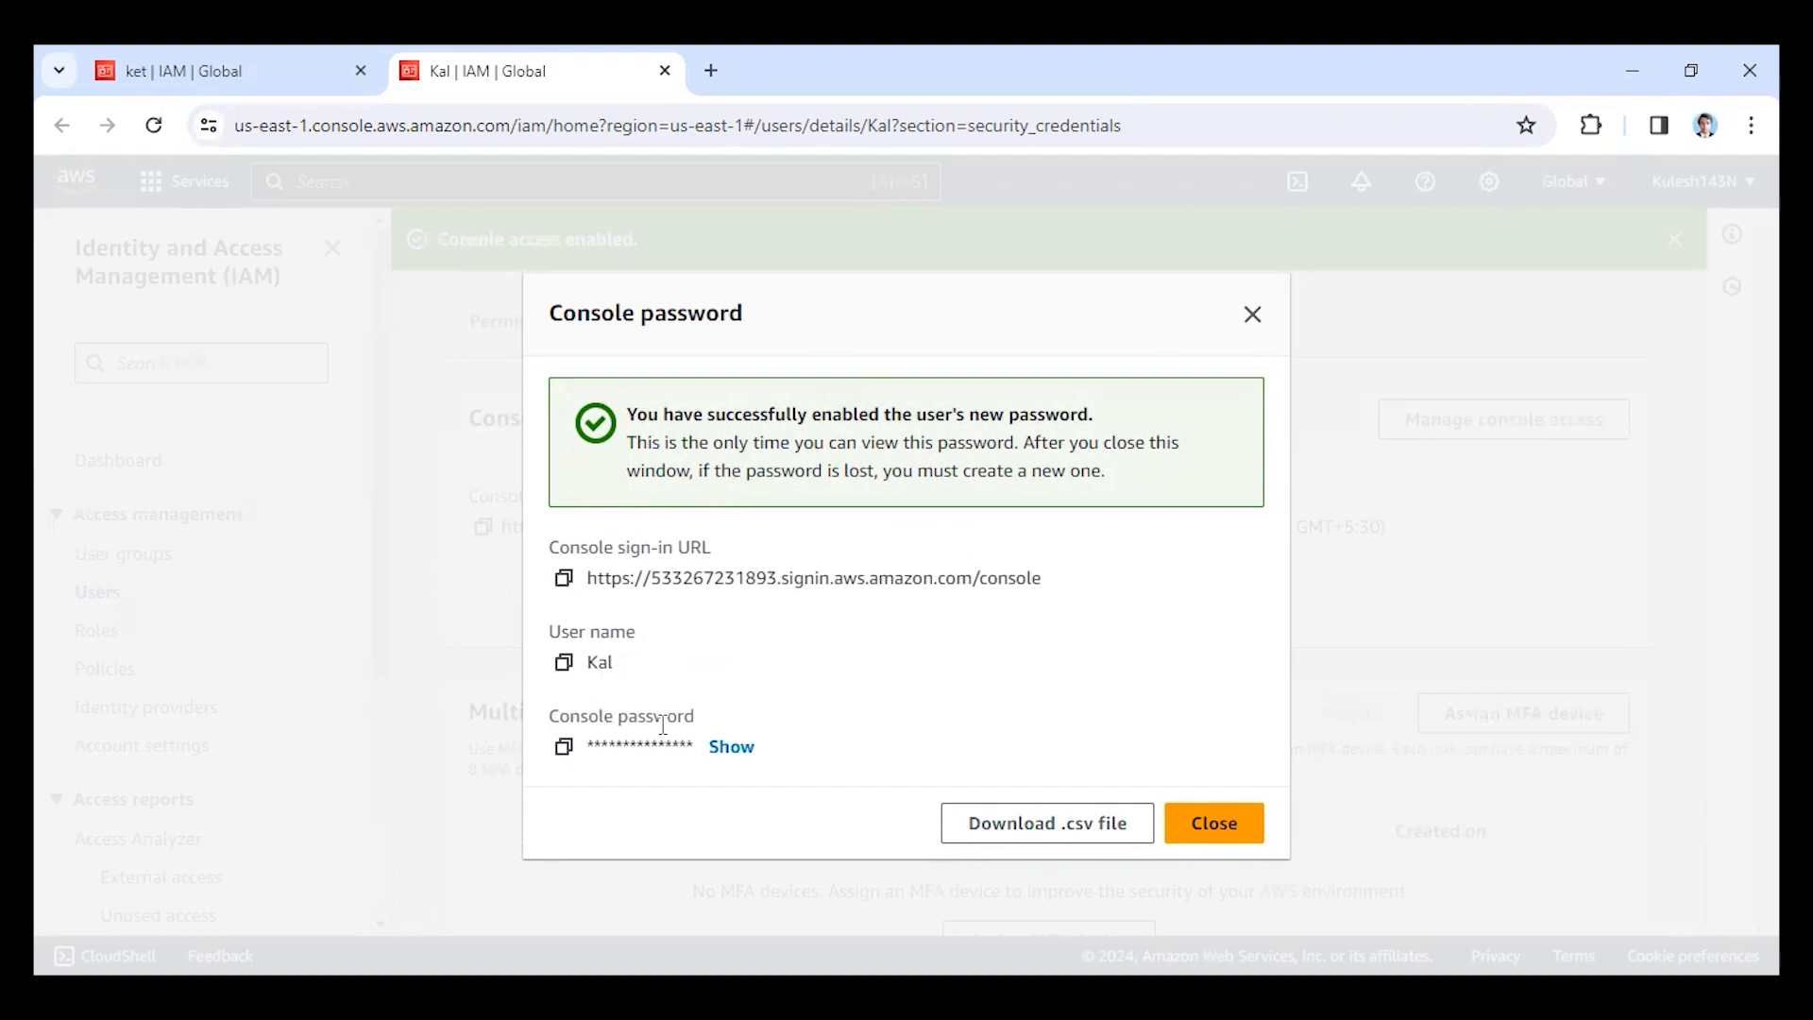
left_click(728, 751)
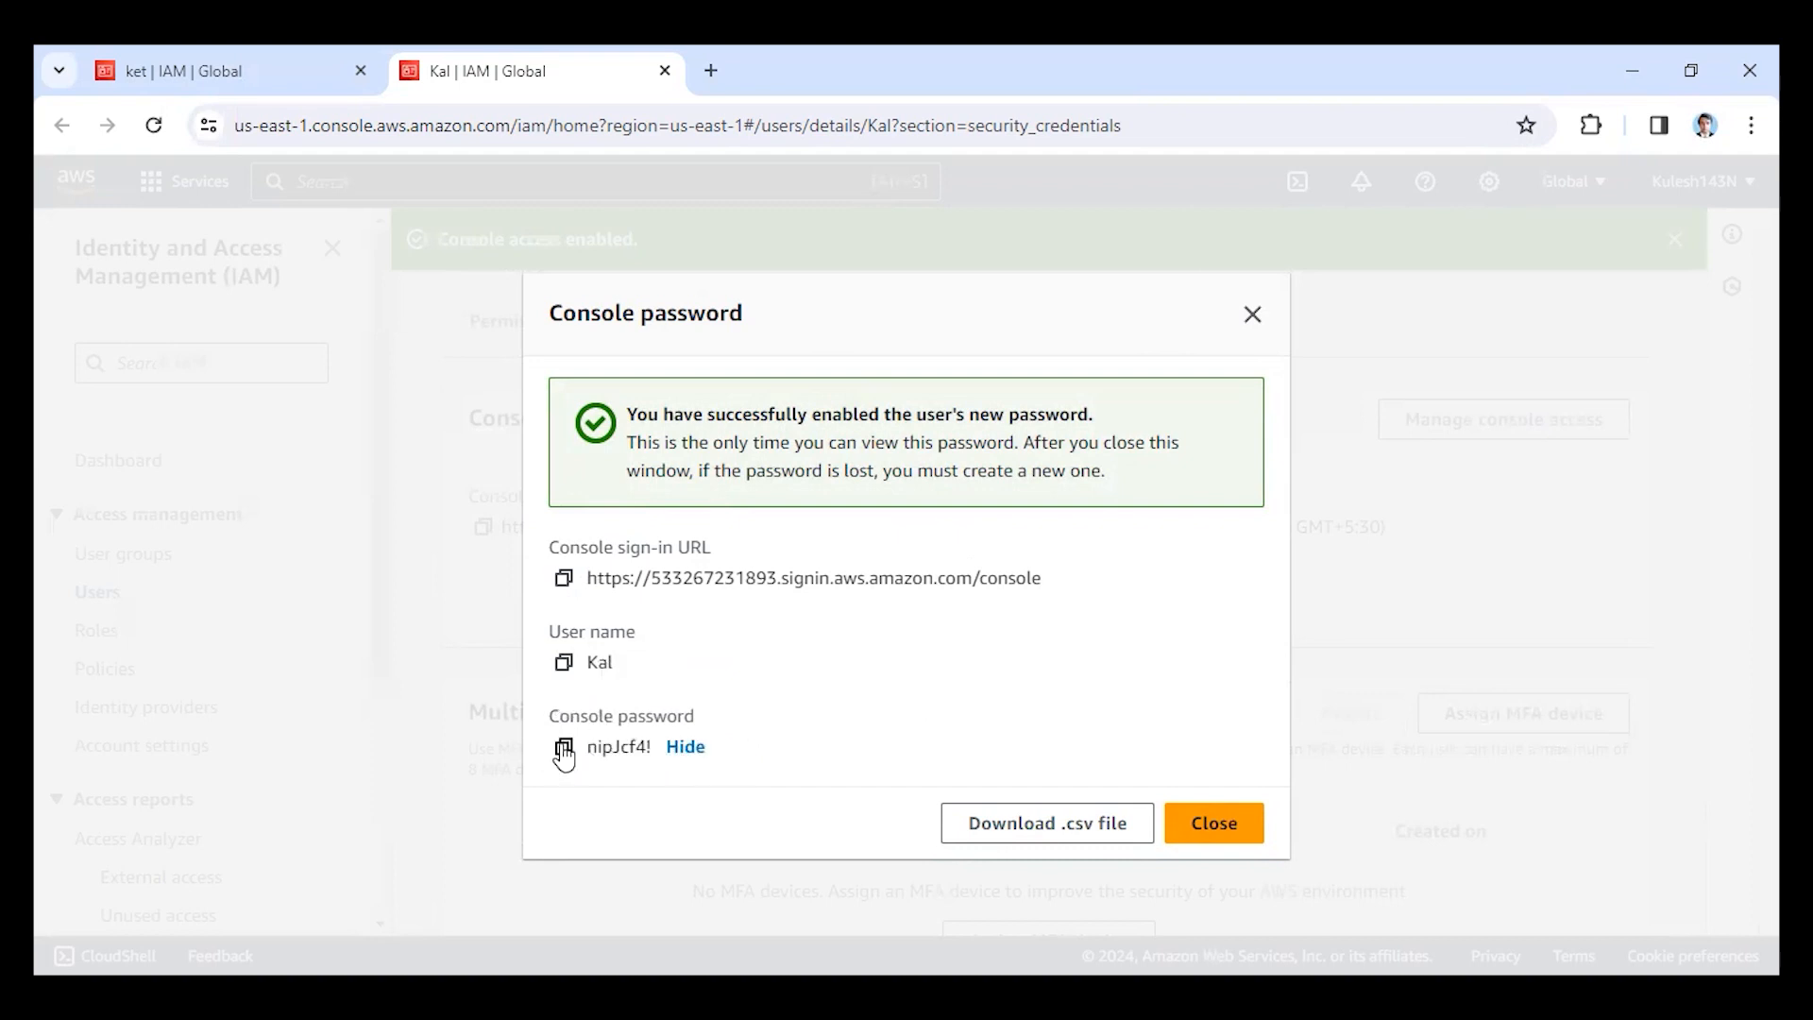
left_click(564, 751)
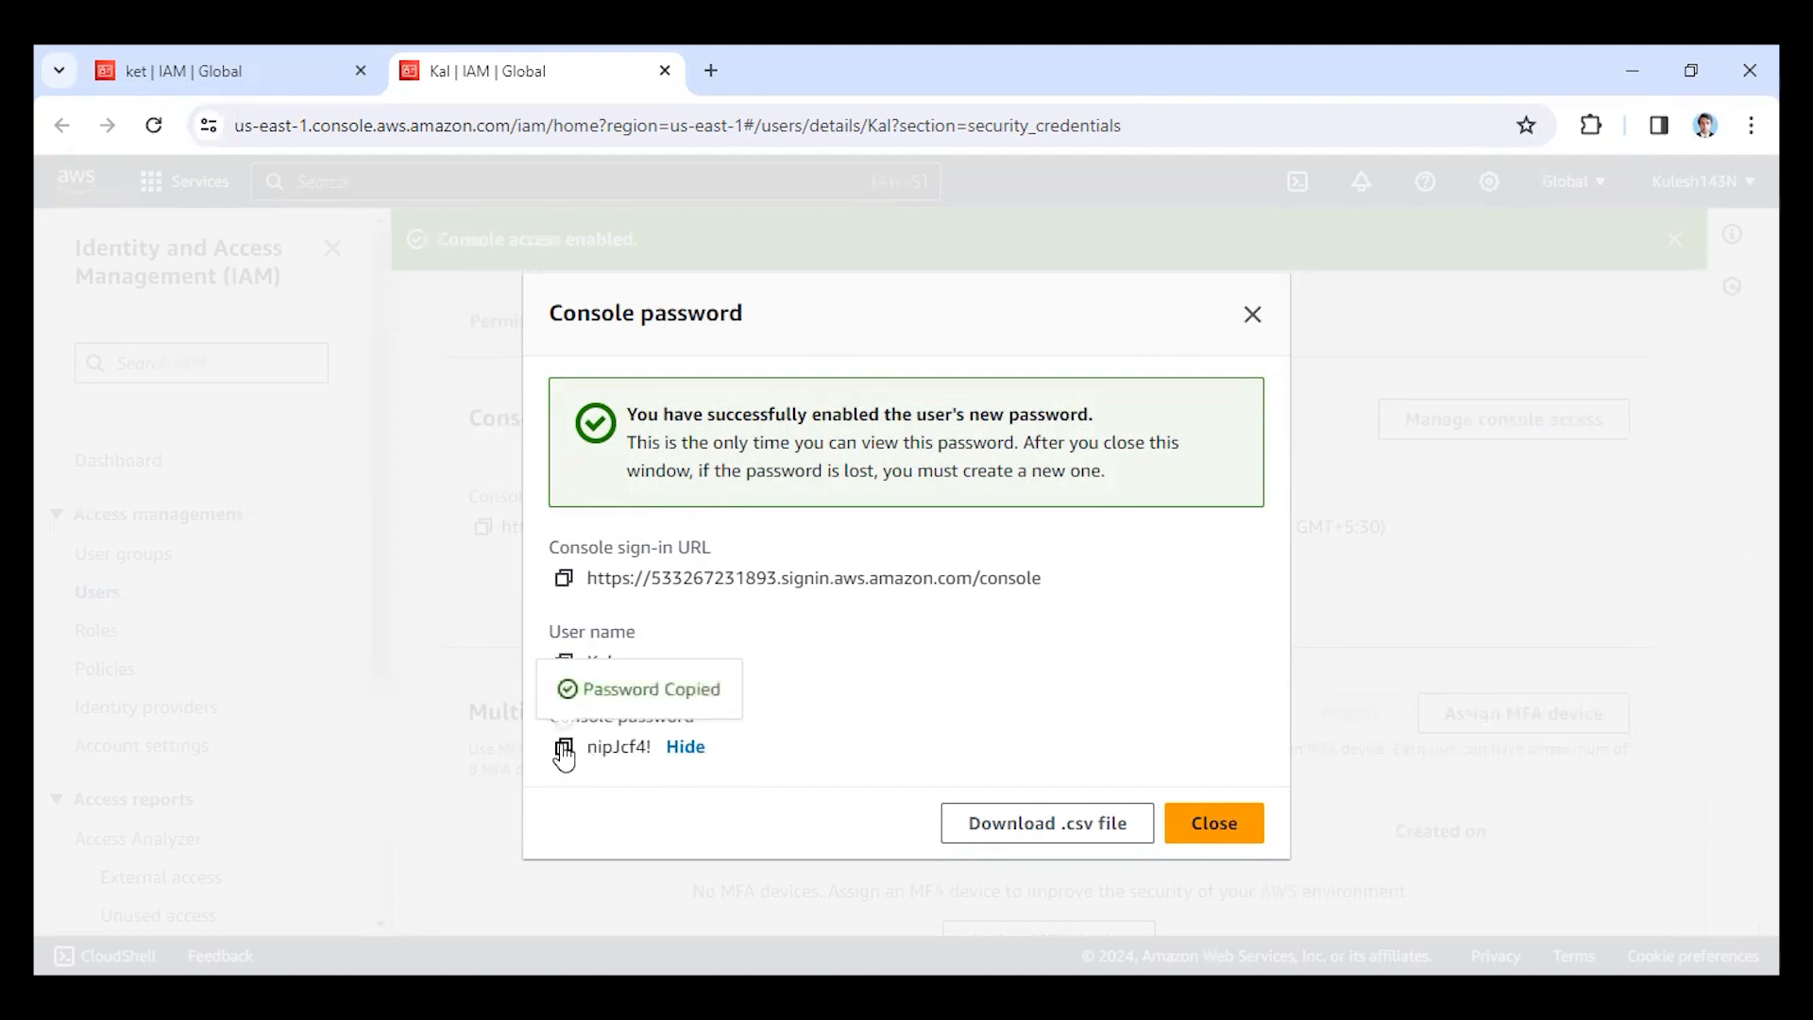
left_click(687, 751)
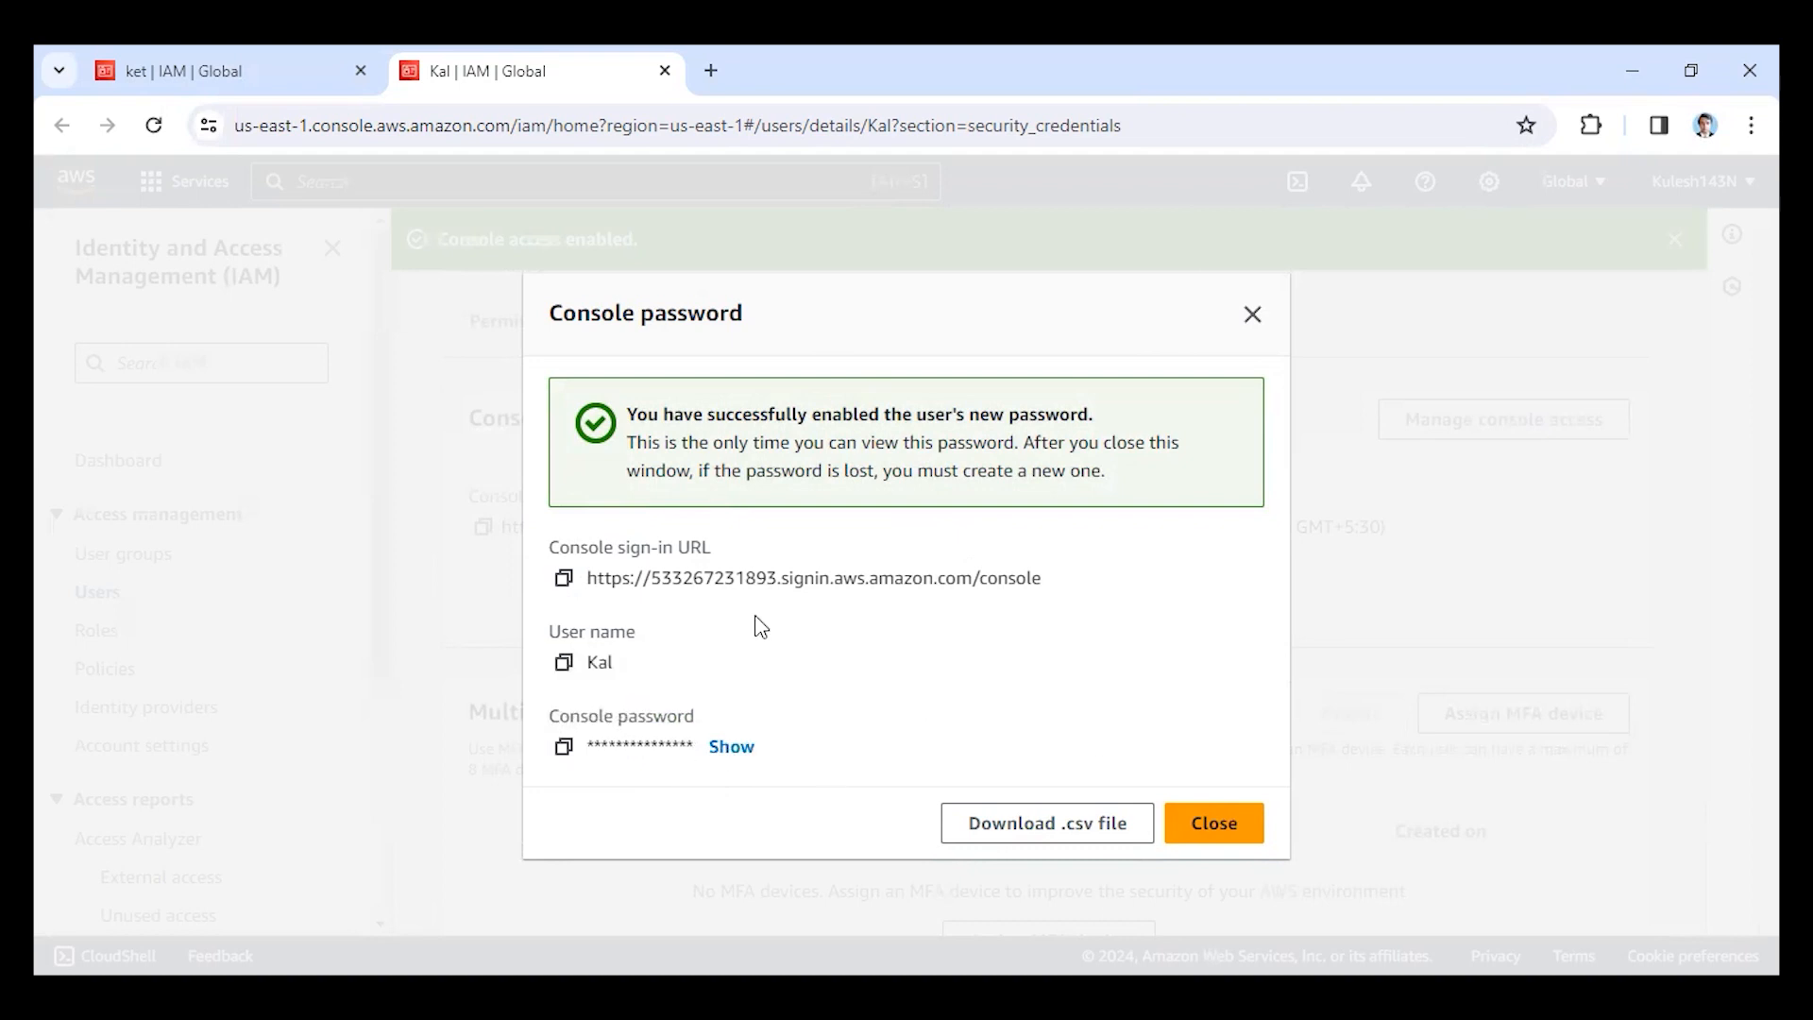
Copy the console sign-in URL, open it in Microsoft Edge, and enter the IAM user name.
left_click(562, 580)
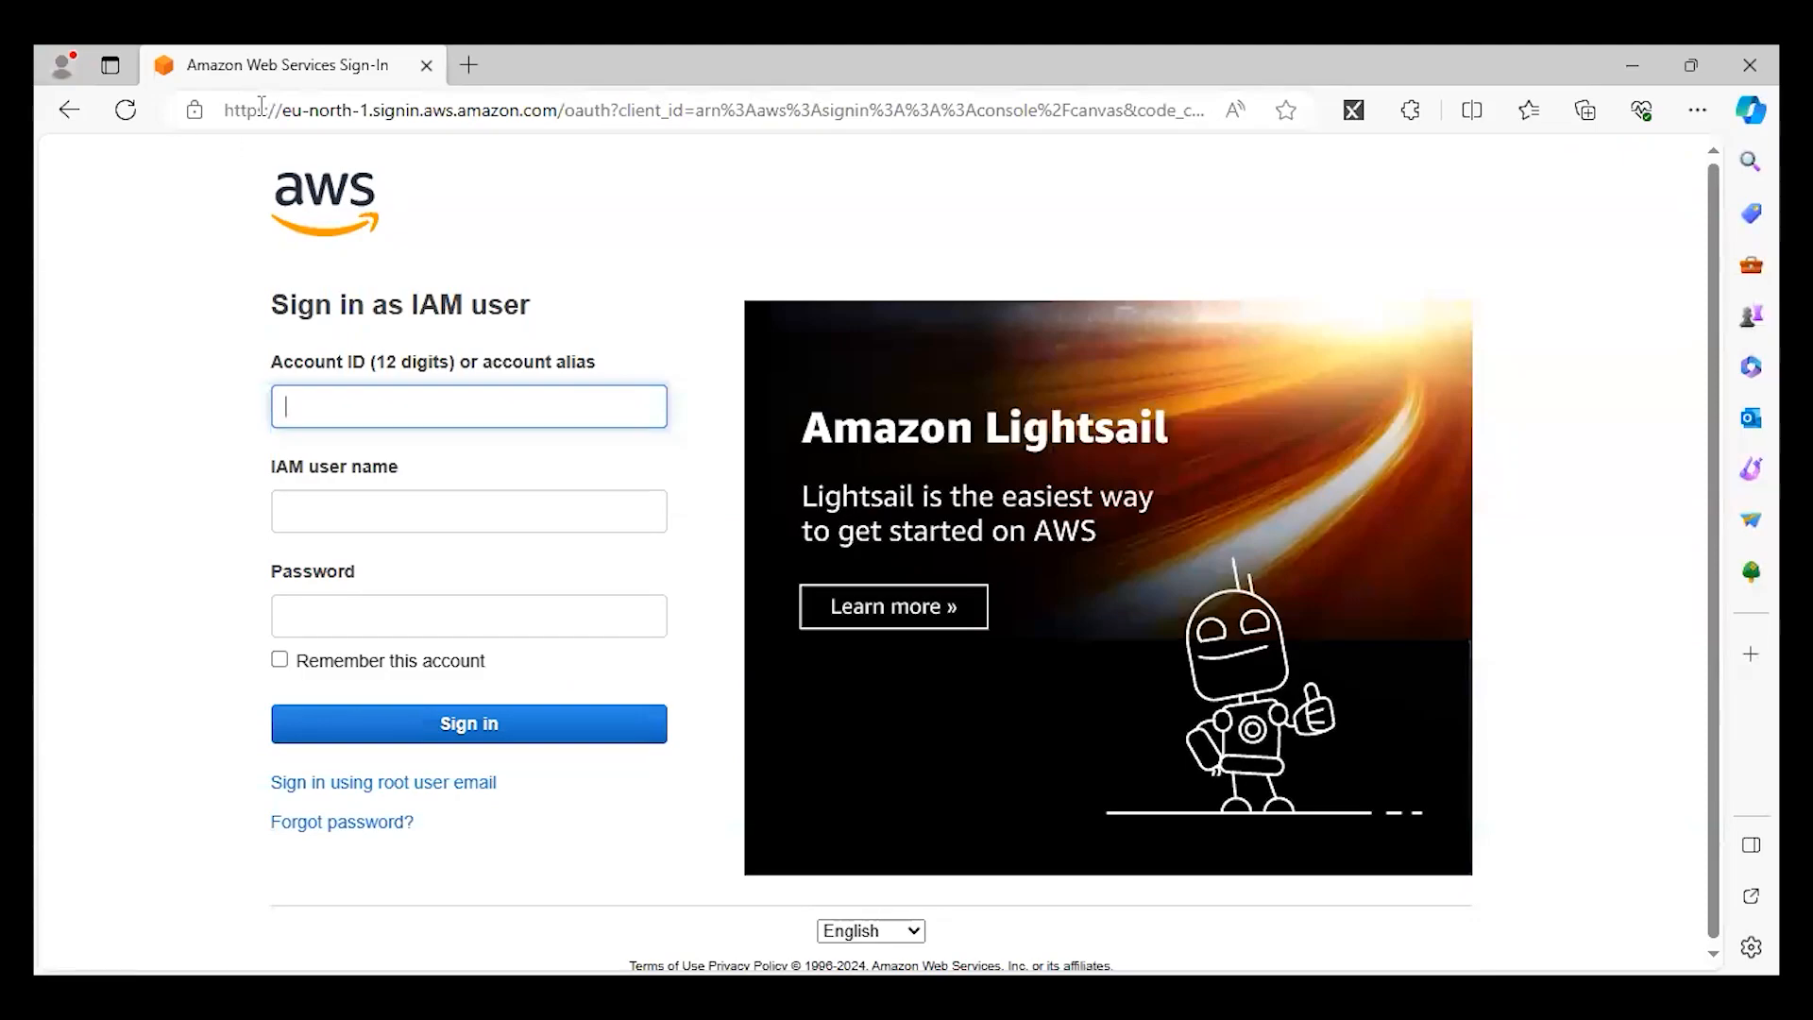
left_click(262, 106)
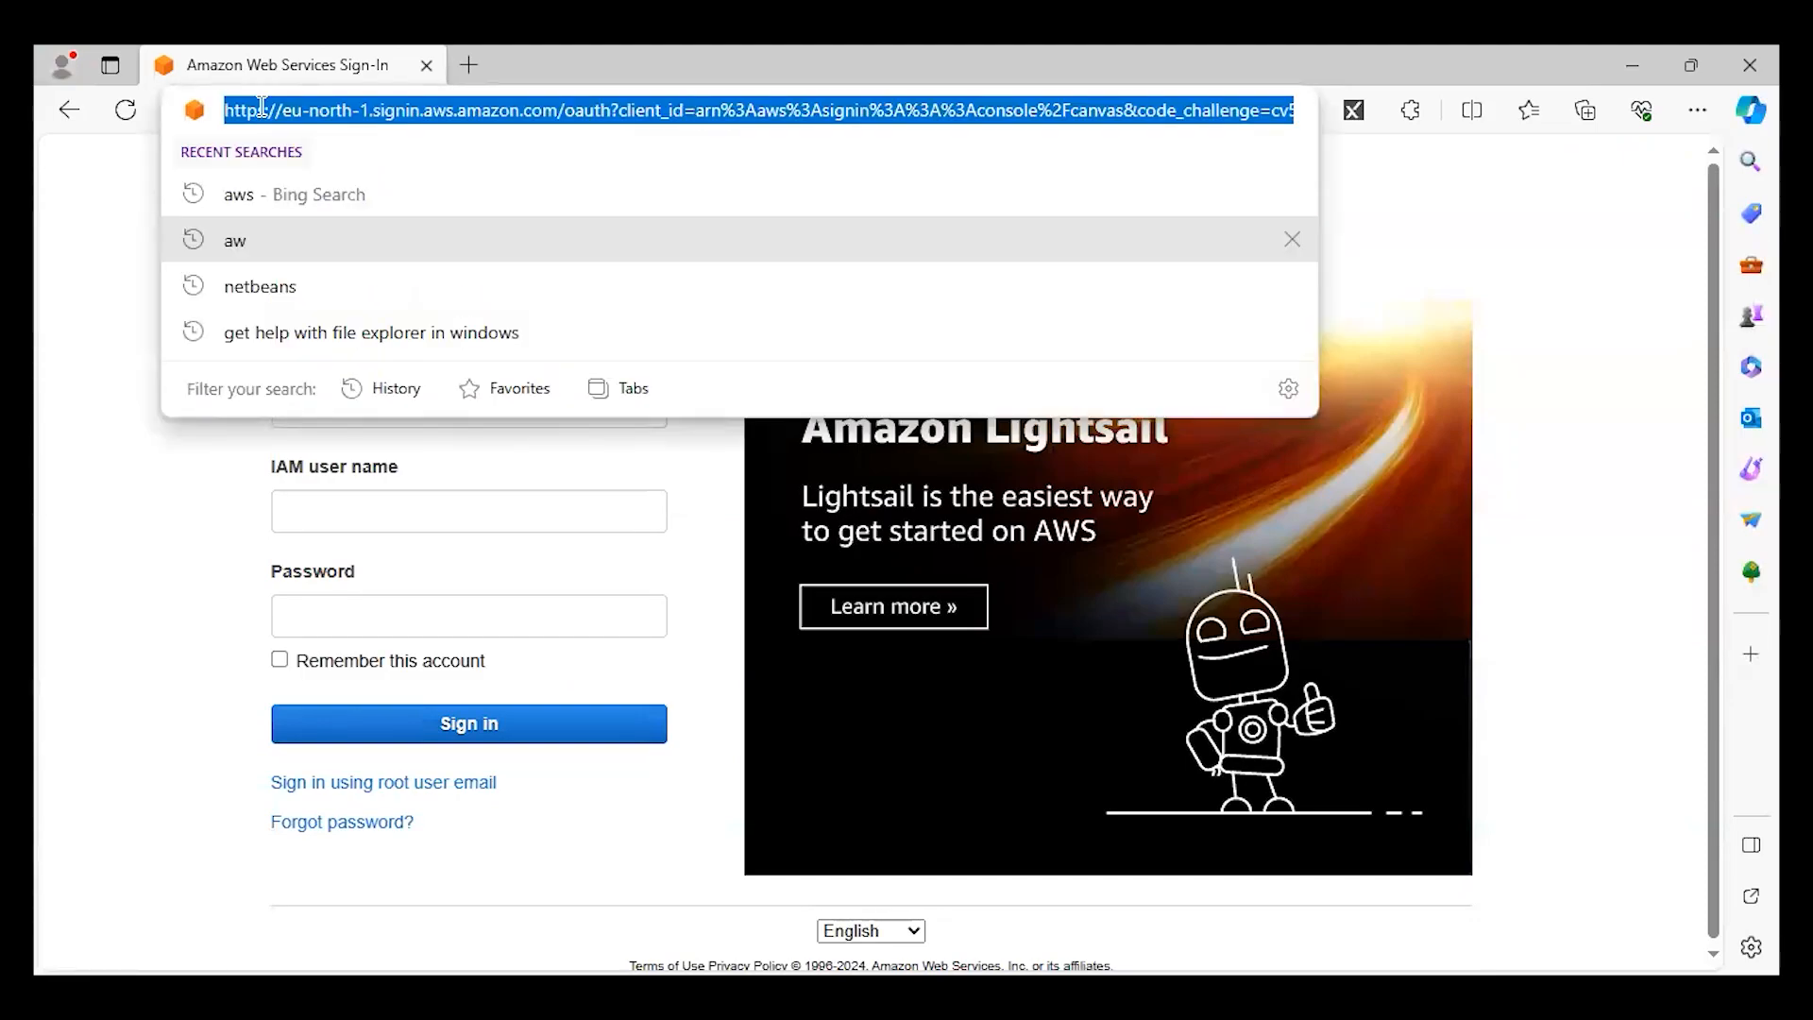
key("ctrl+v")
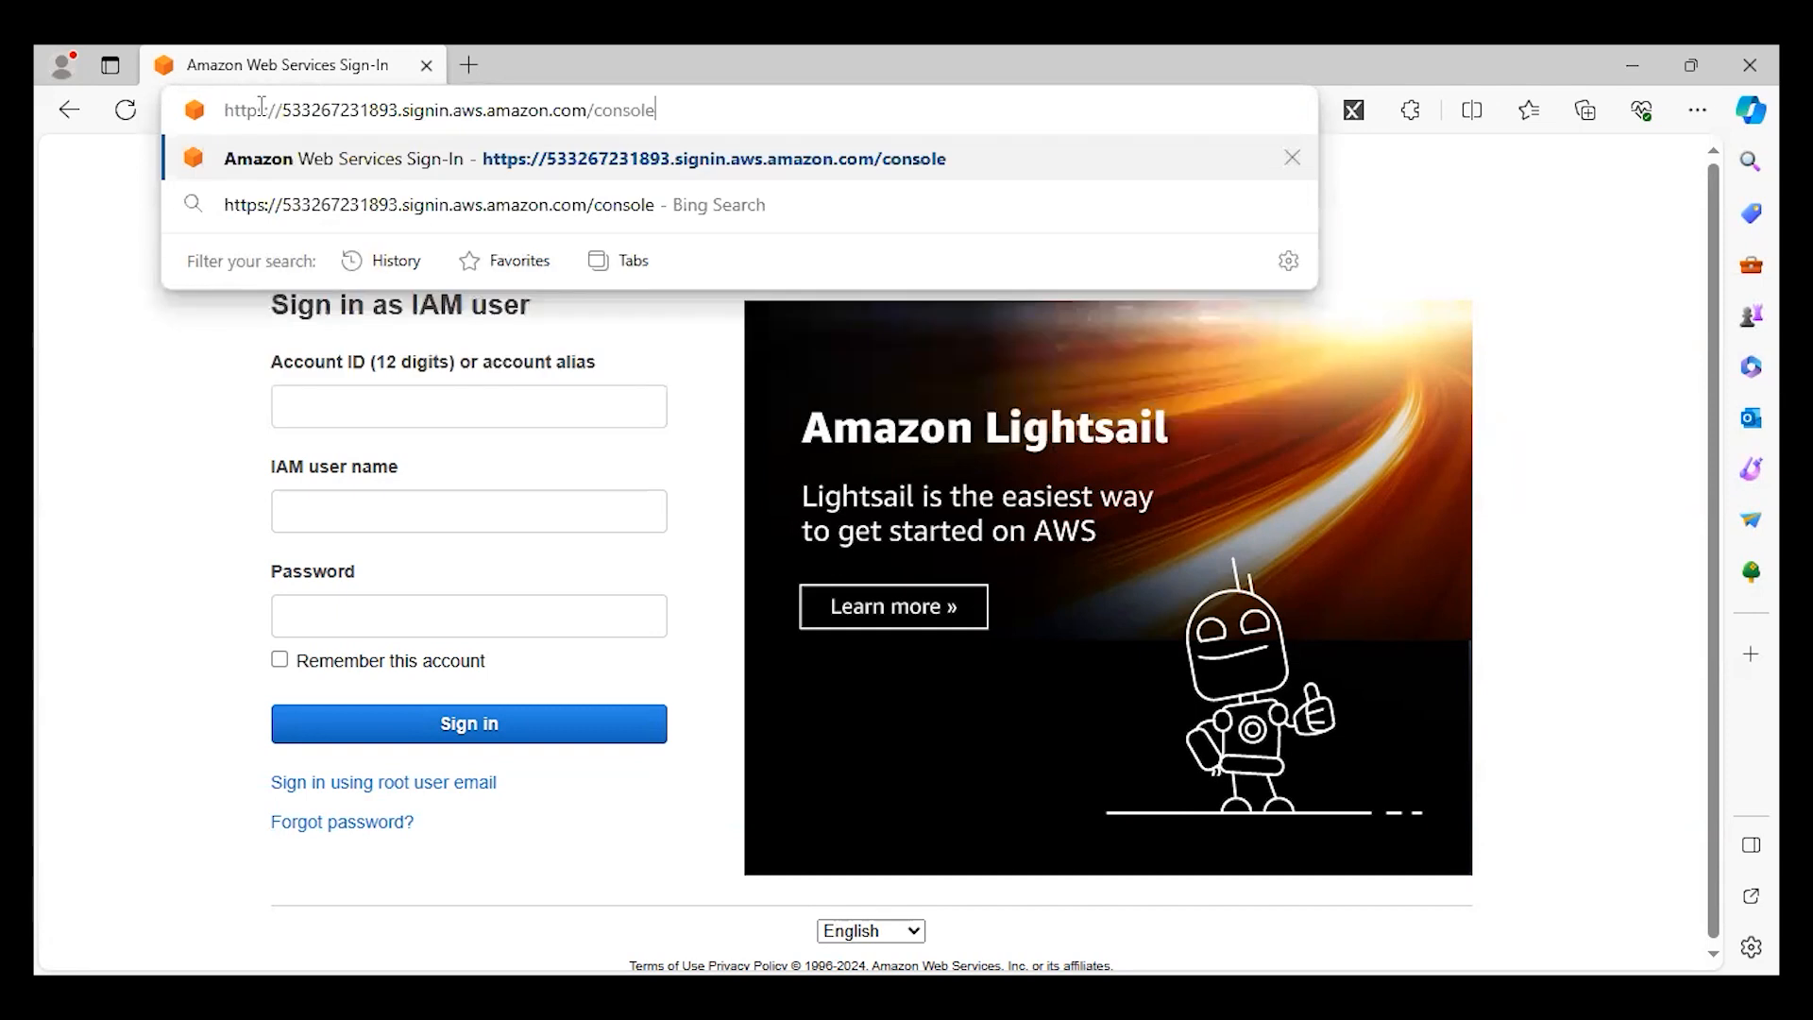
key("Return")
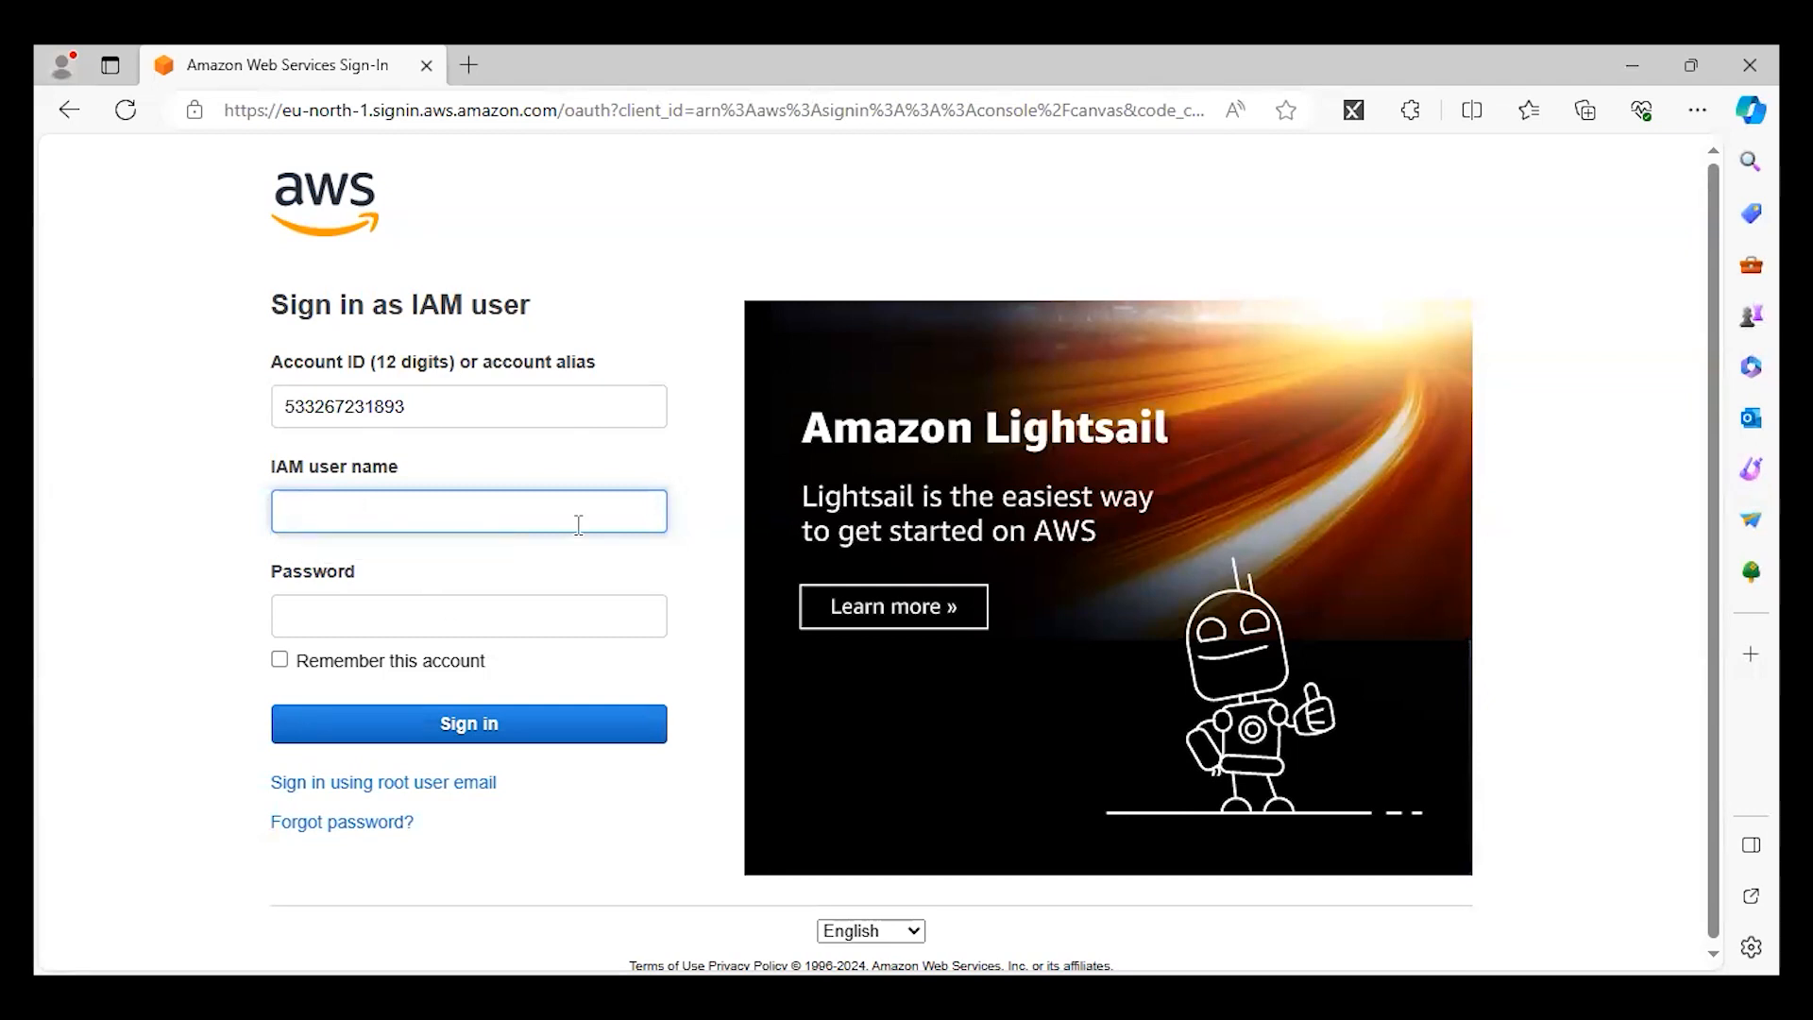
type("Kal")
Try to paste the console password into the sign-in form's password field, and clear the field.
left_click(392, 624)
key("ctrl+v")
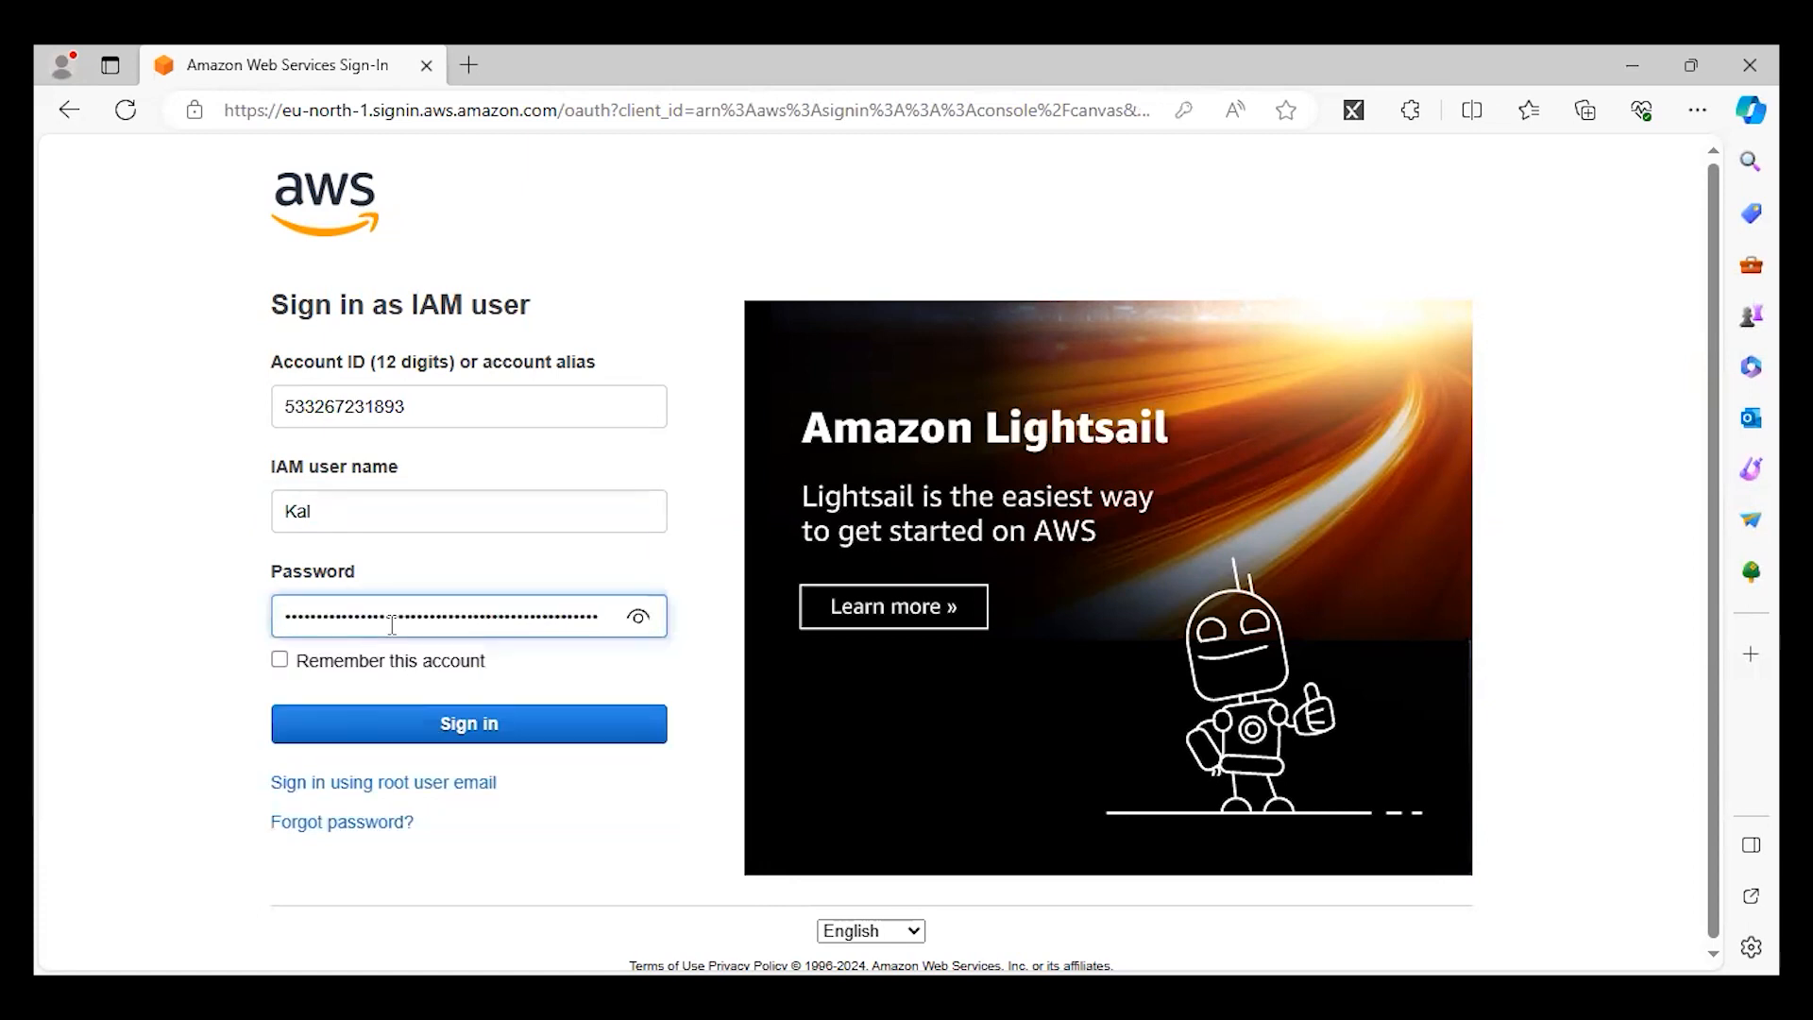
key("ctrl+a")
key("BackSpace")
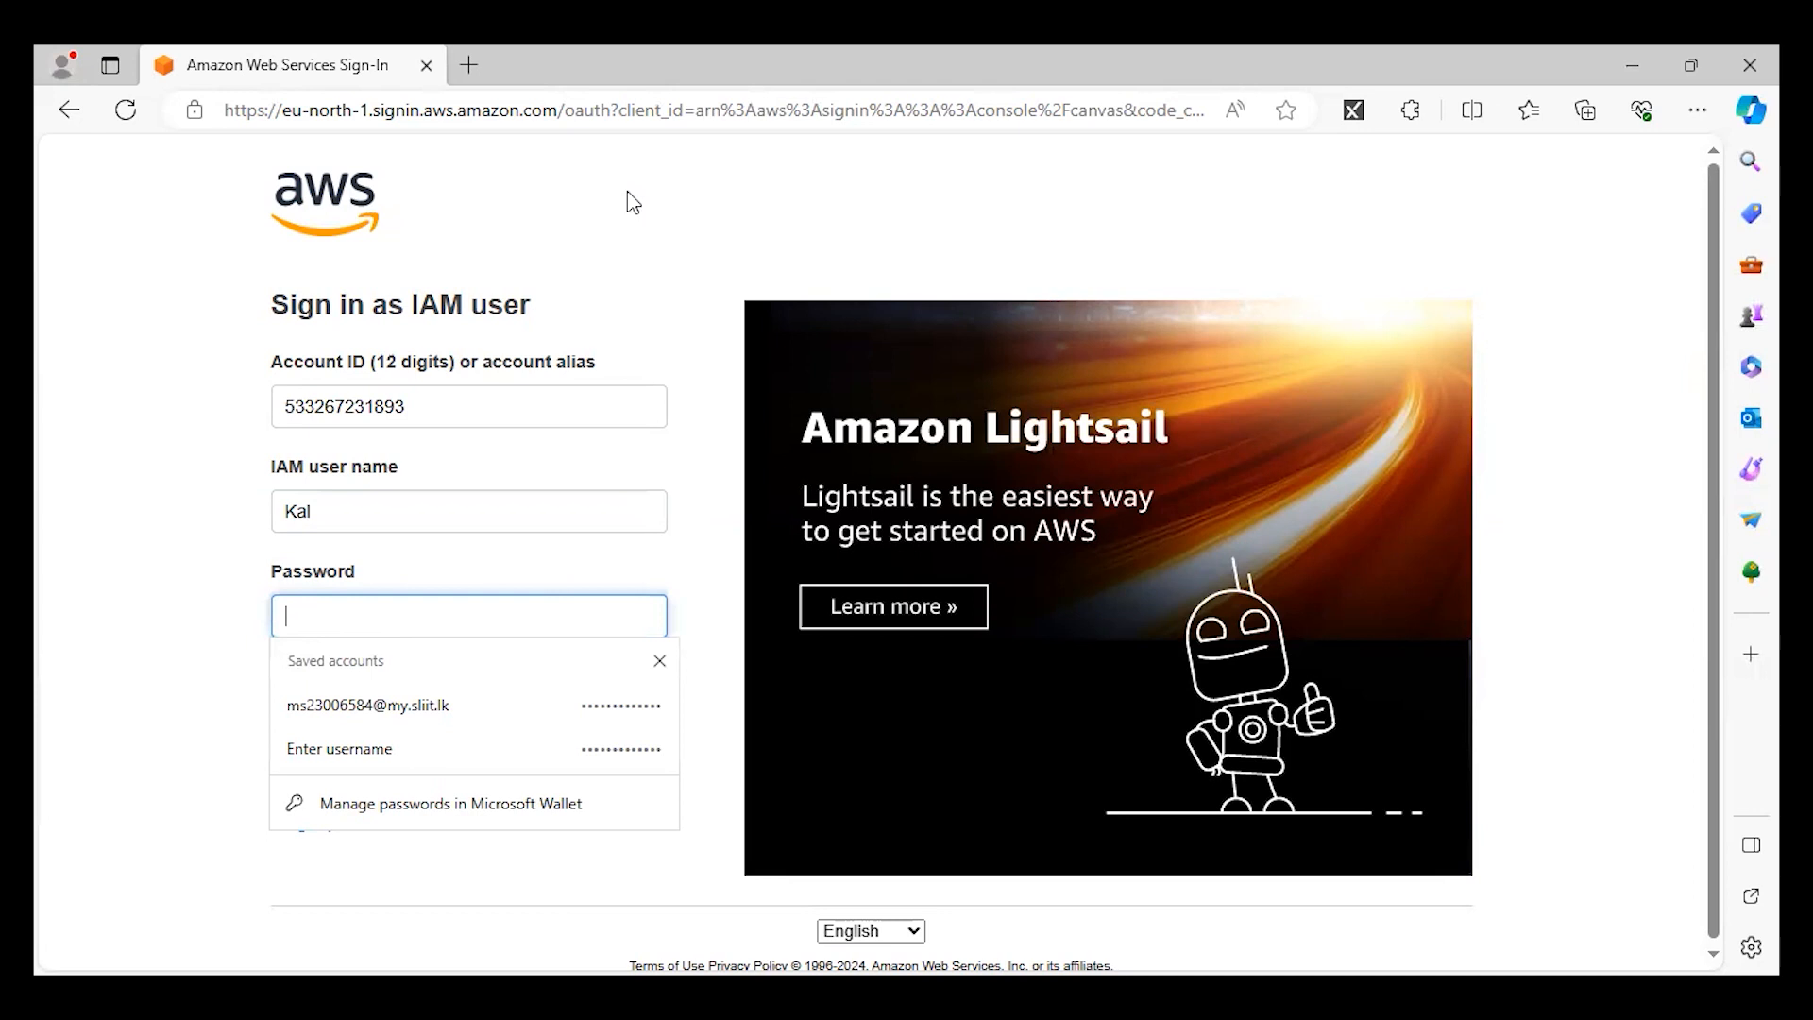
Copy the console password from Chrome into the password field of the IAM sign-in form in Microsoft Edge and sign in.
key("alt+Tab")
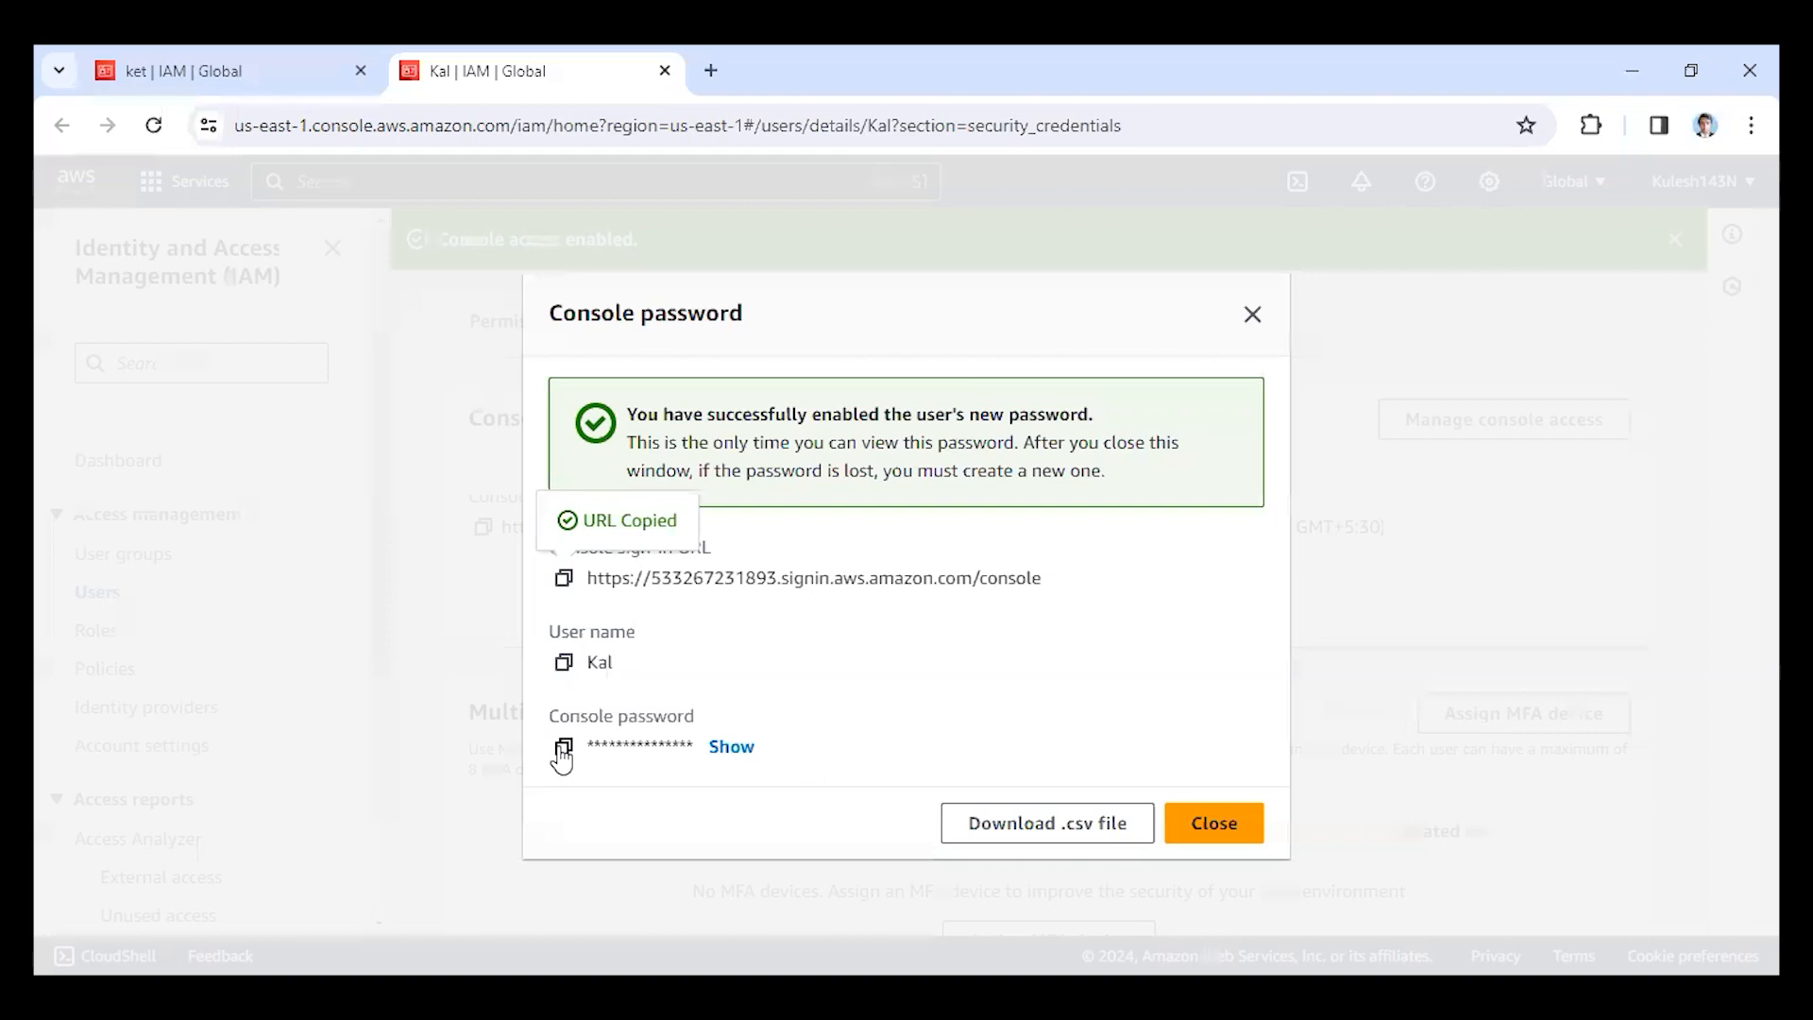
left_click(564, 746)
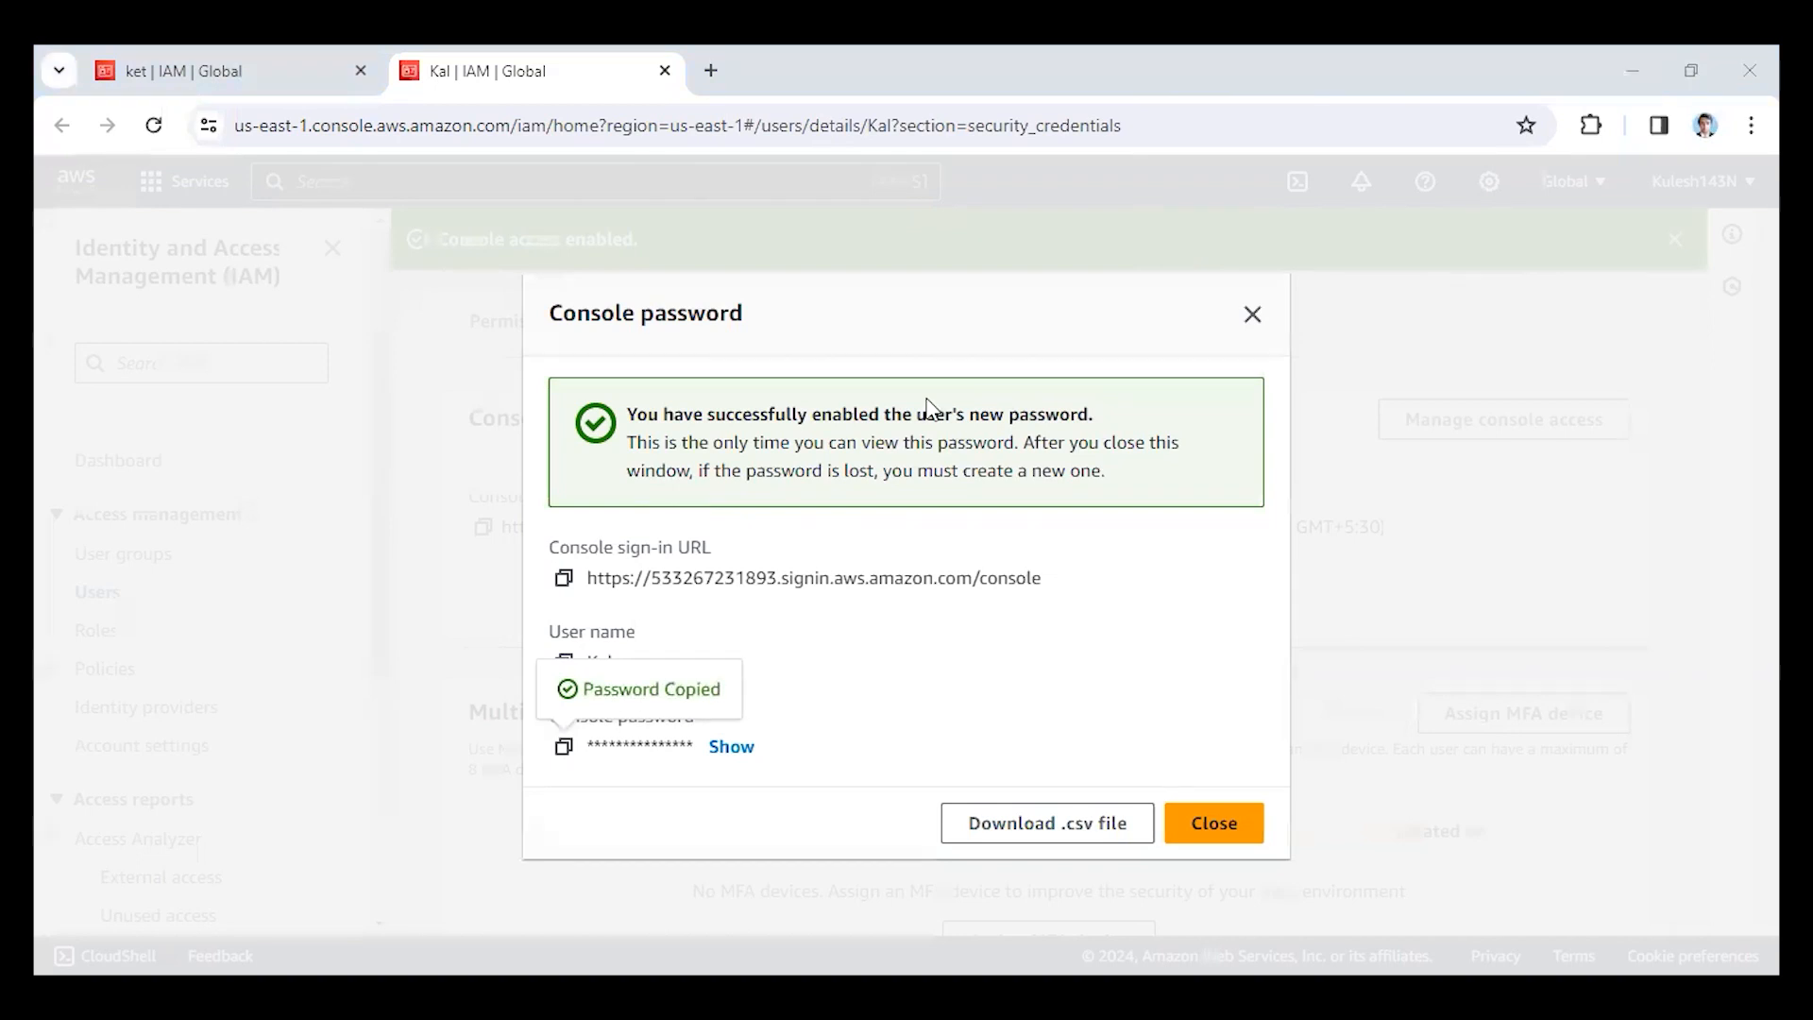
left_click(466, 615)
key("ctrl+v")
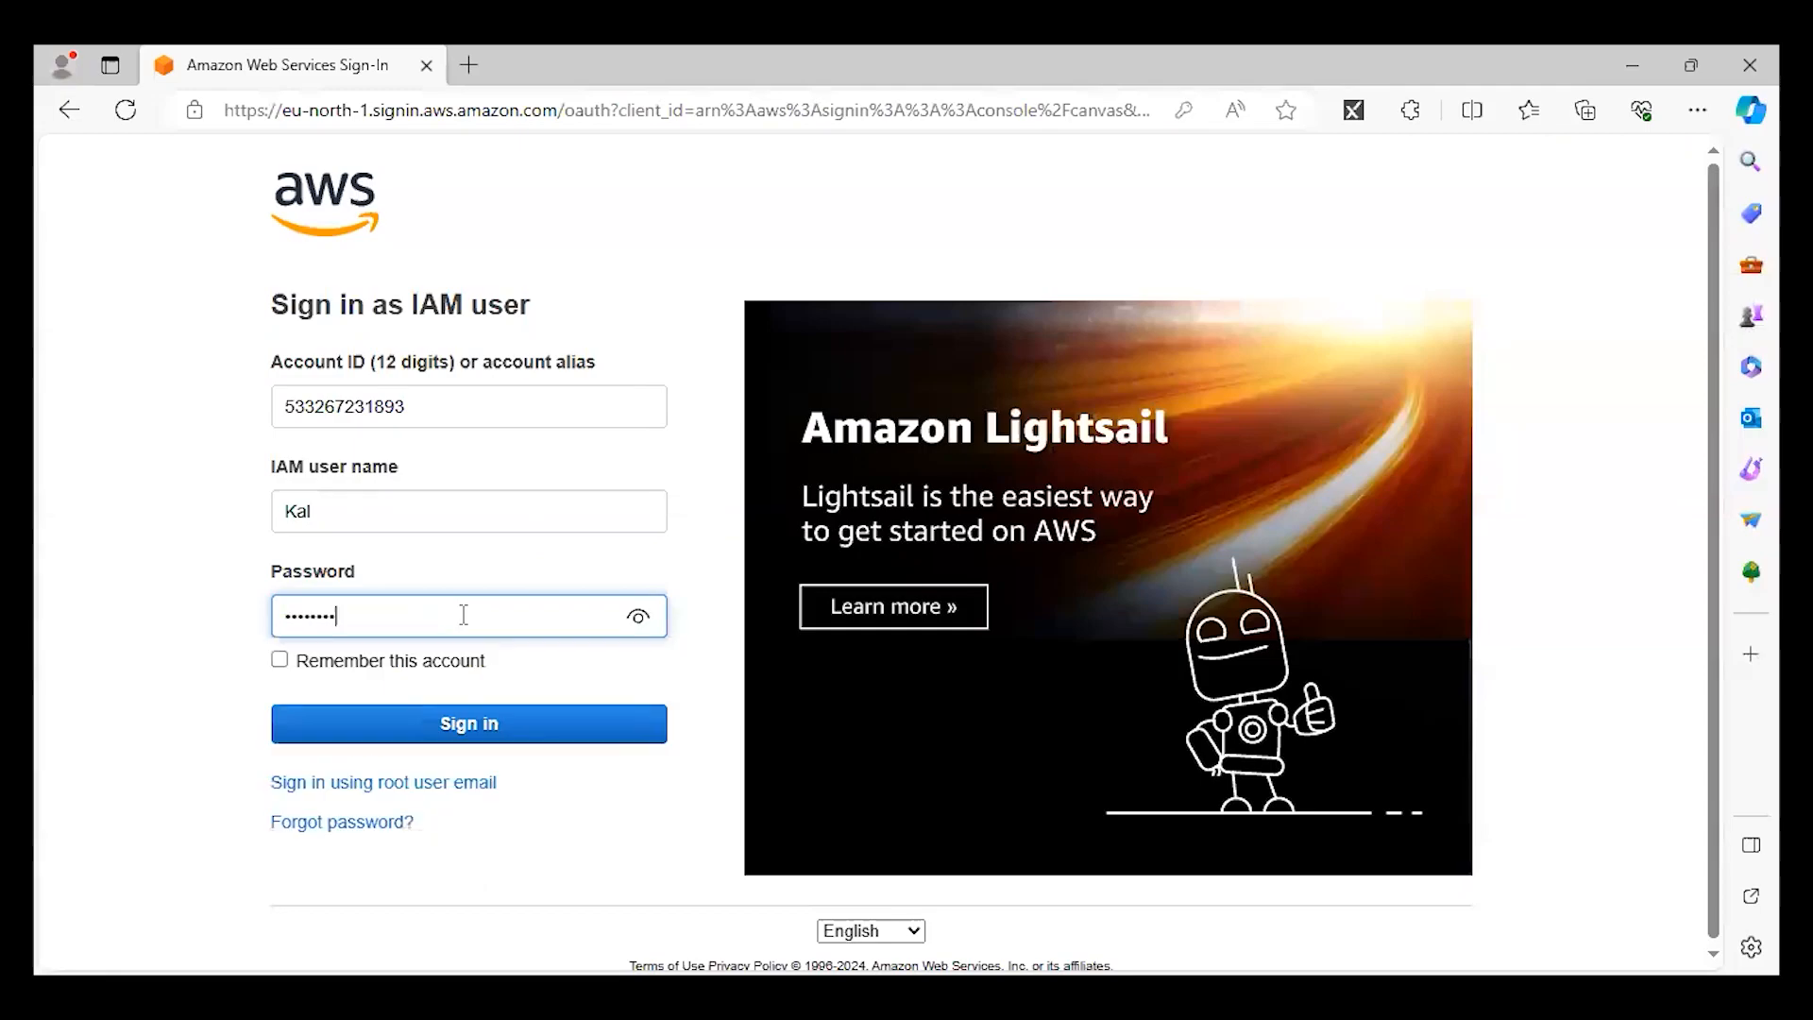
left_click(486, 733)
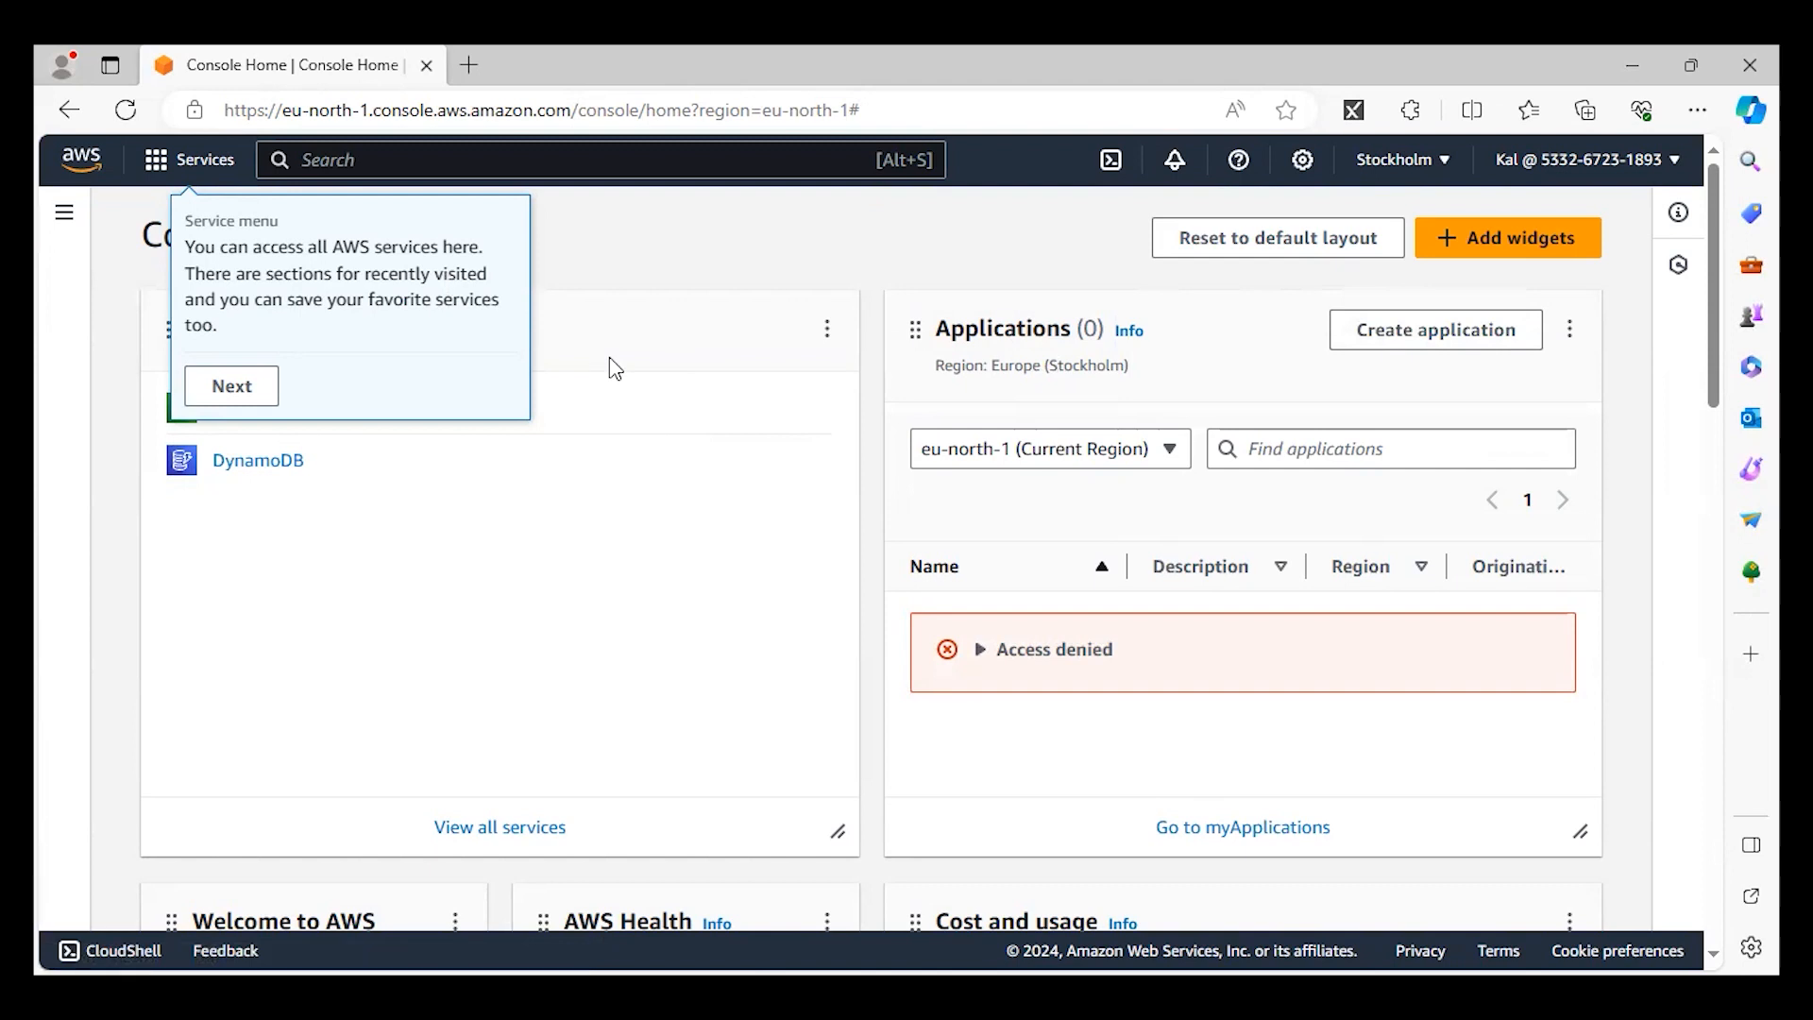
Search the AWS services for s3, open S3, and look over its home page.
left_click(326, 153)
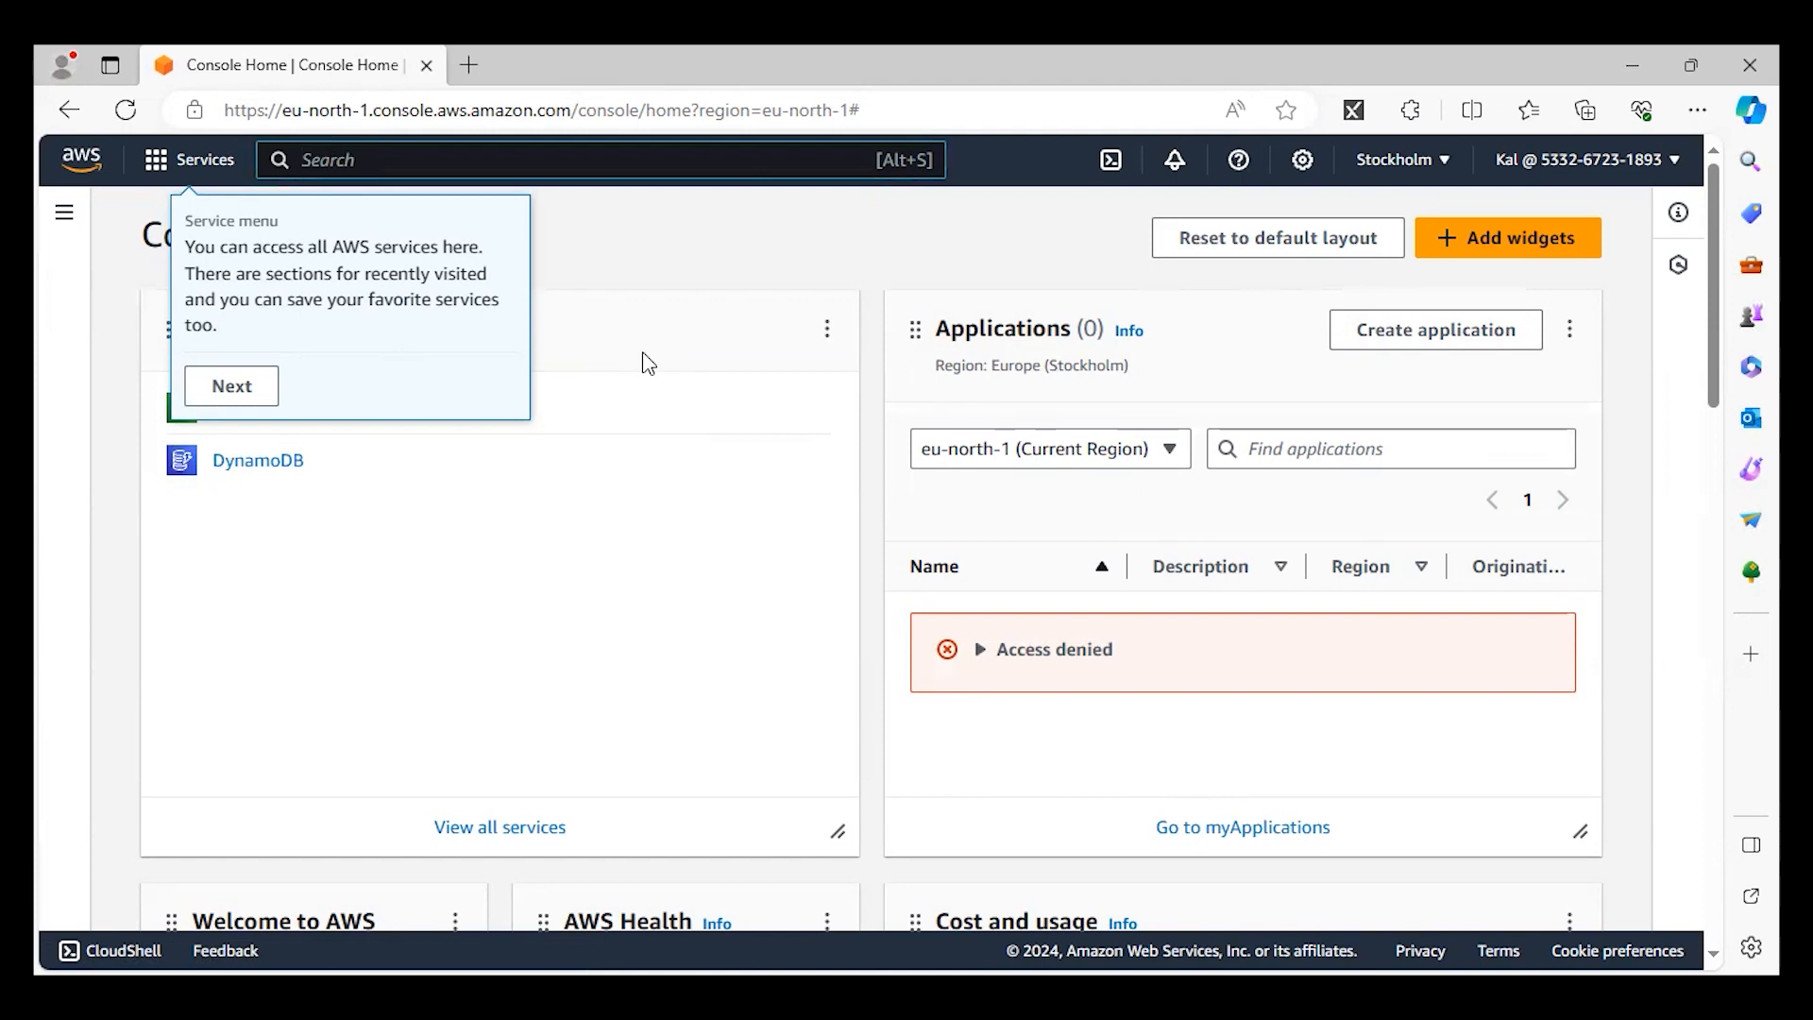
type("s3")
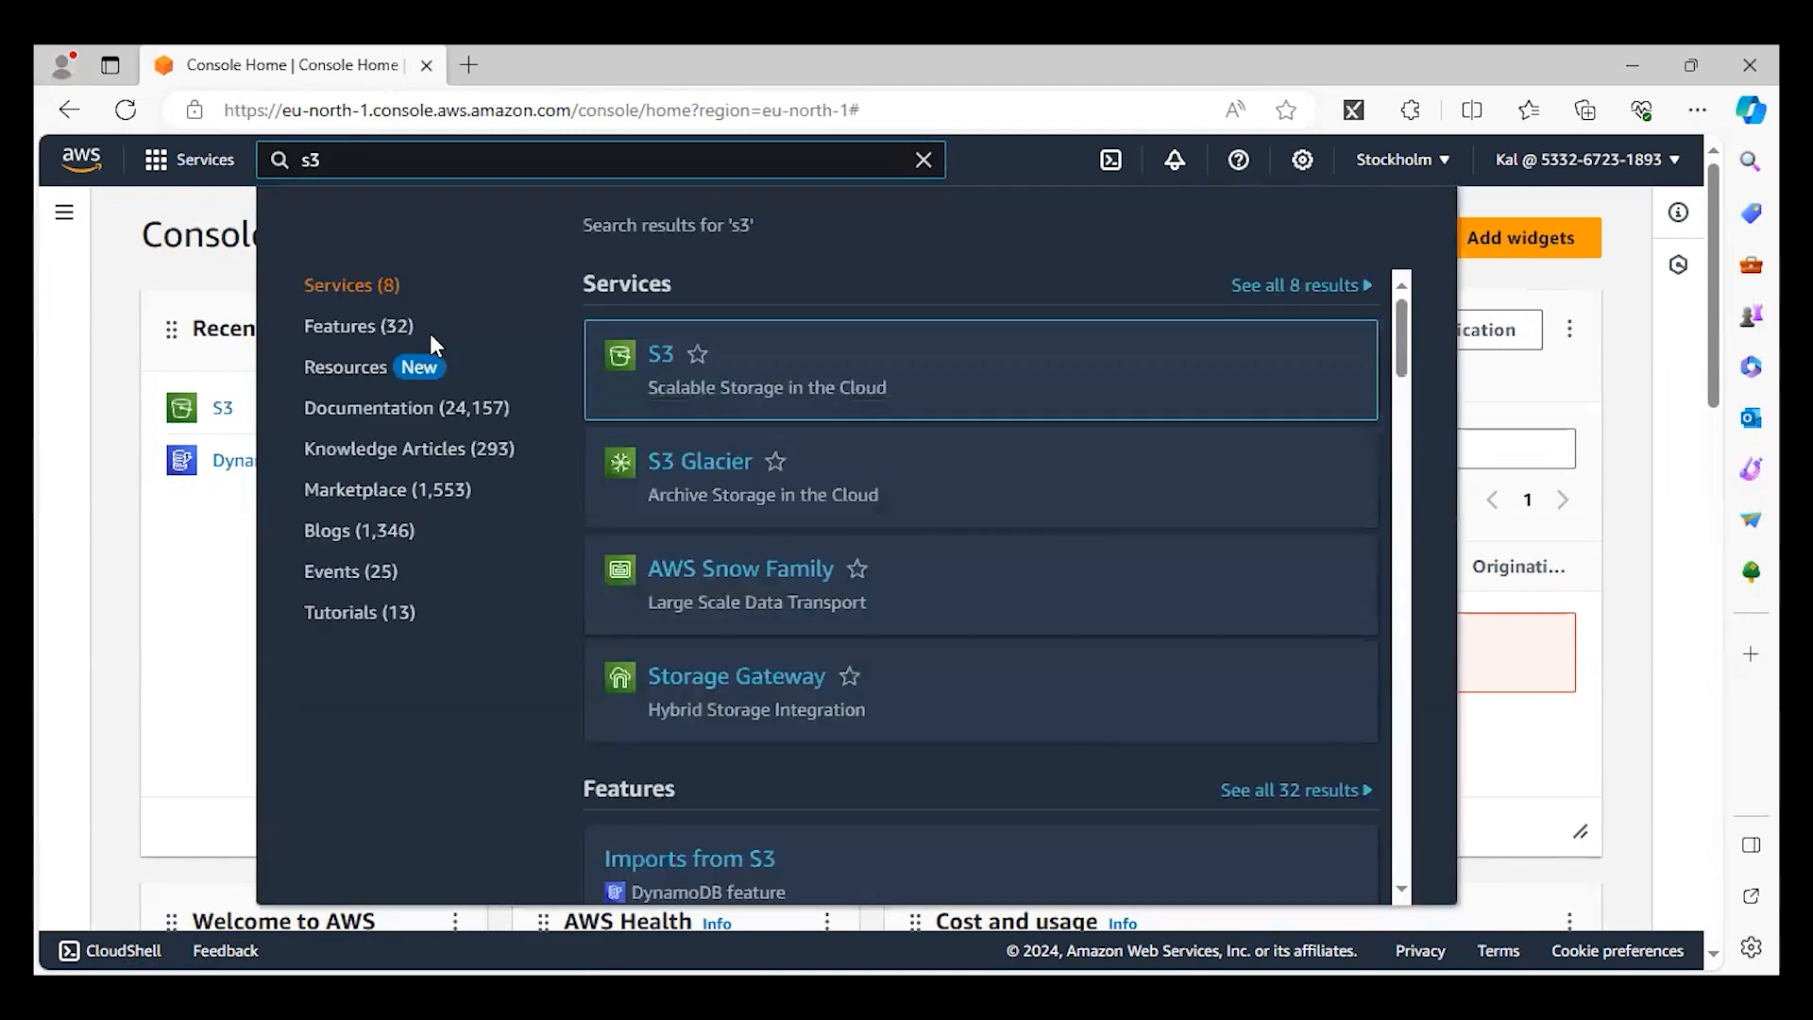
mouse_move(651, 362)
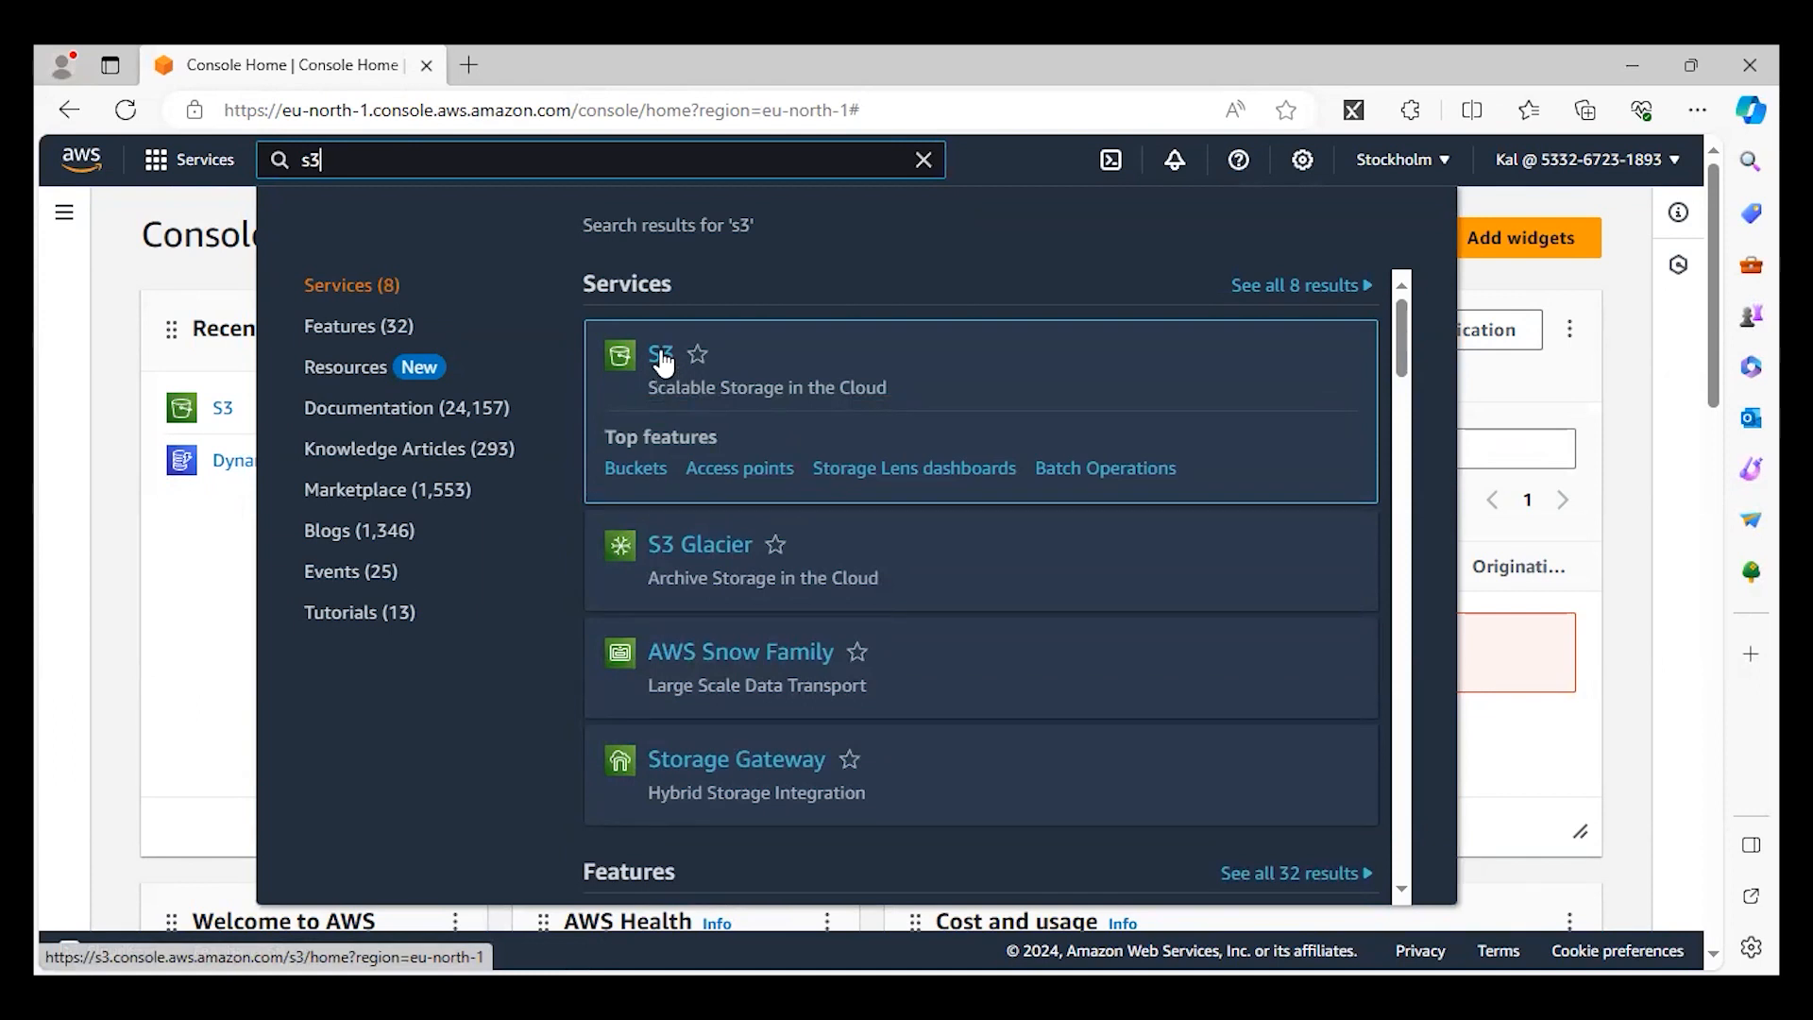
left_click(663, 362)
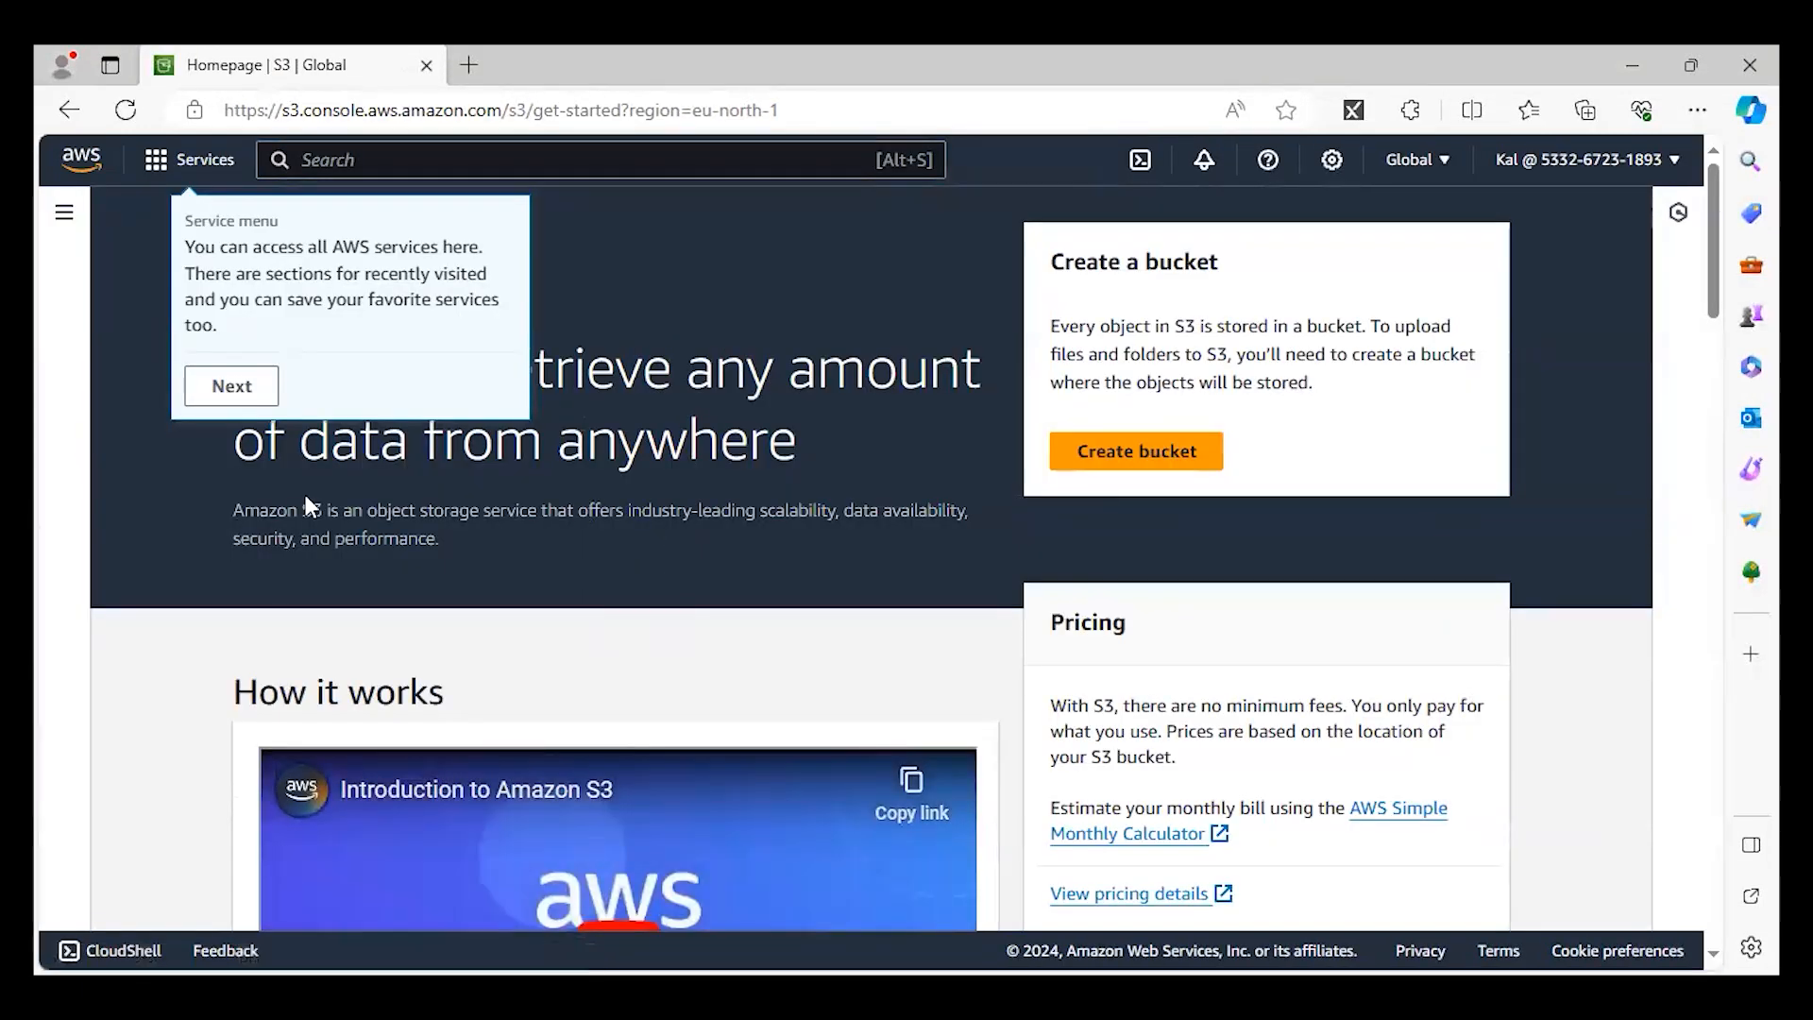
scroll(404, 543, "down", 10)
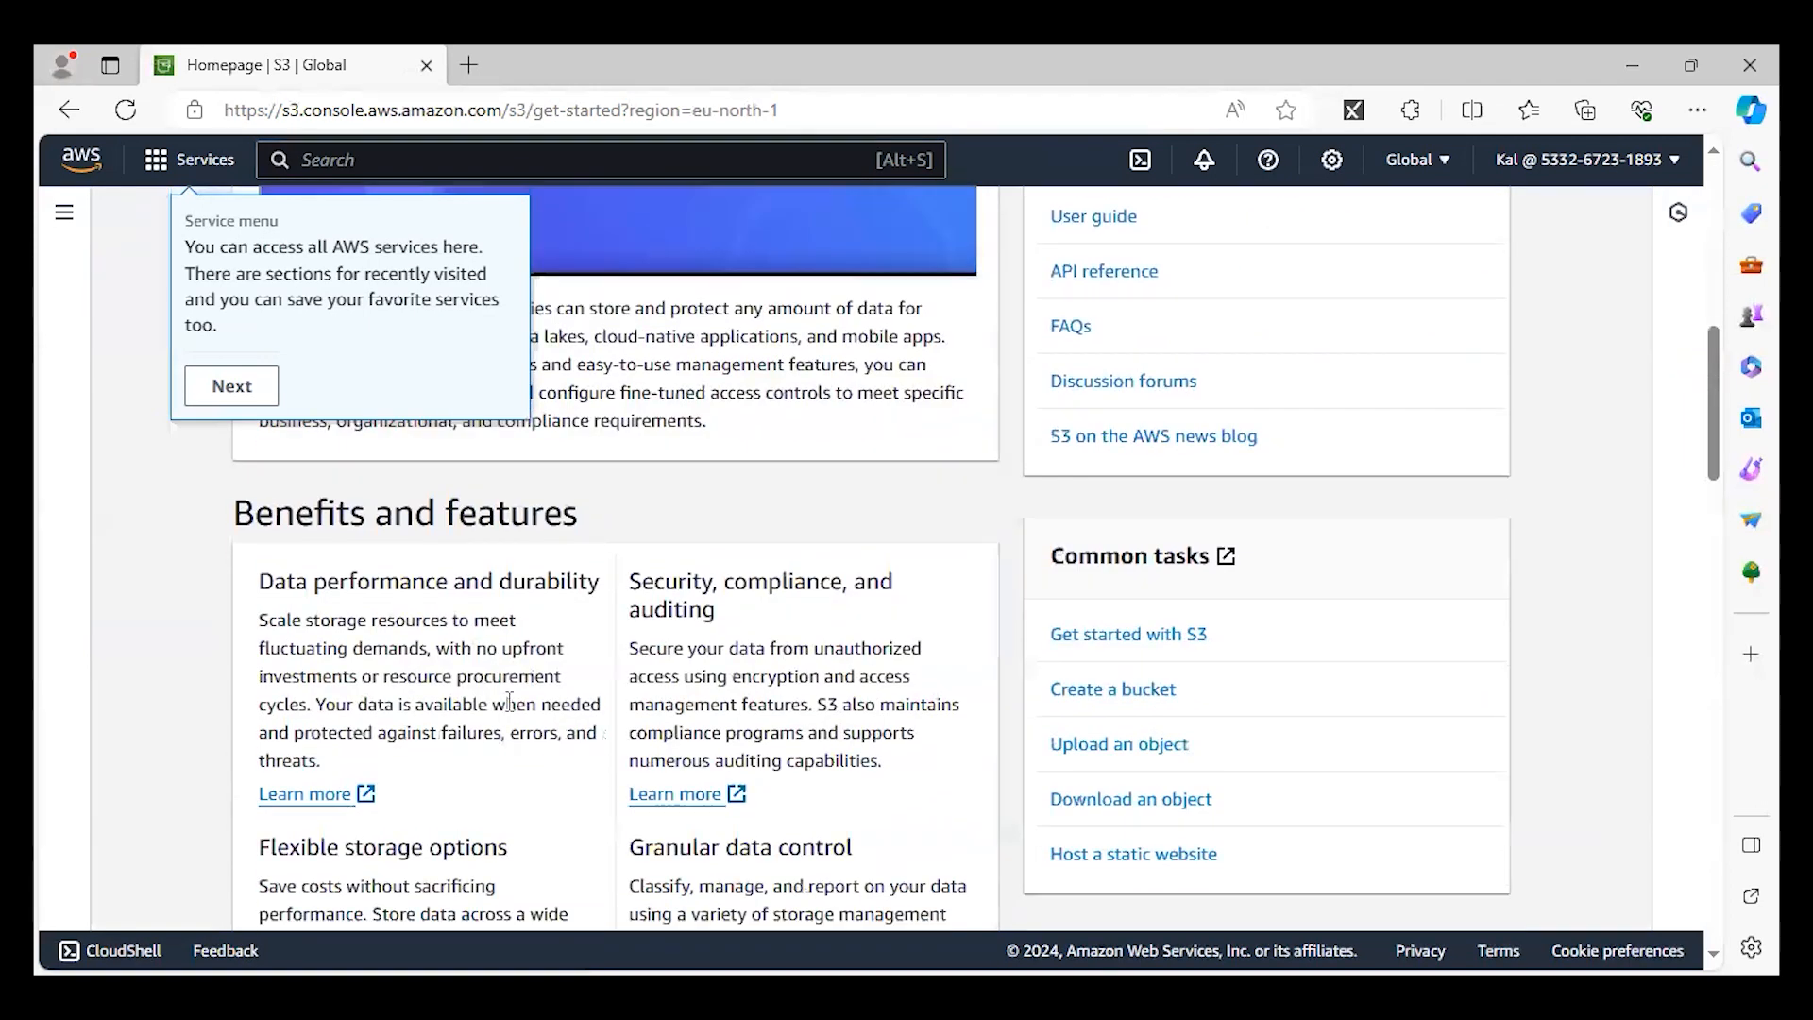
scroll(540, 733, "up", 8)
scroll(537, 723, "up", 2)
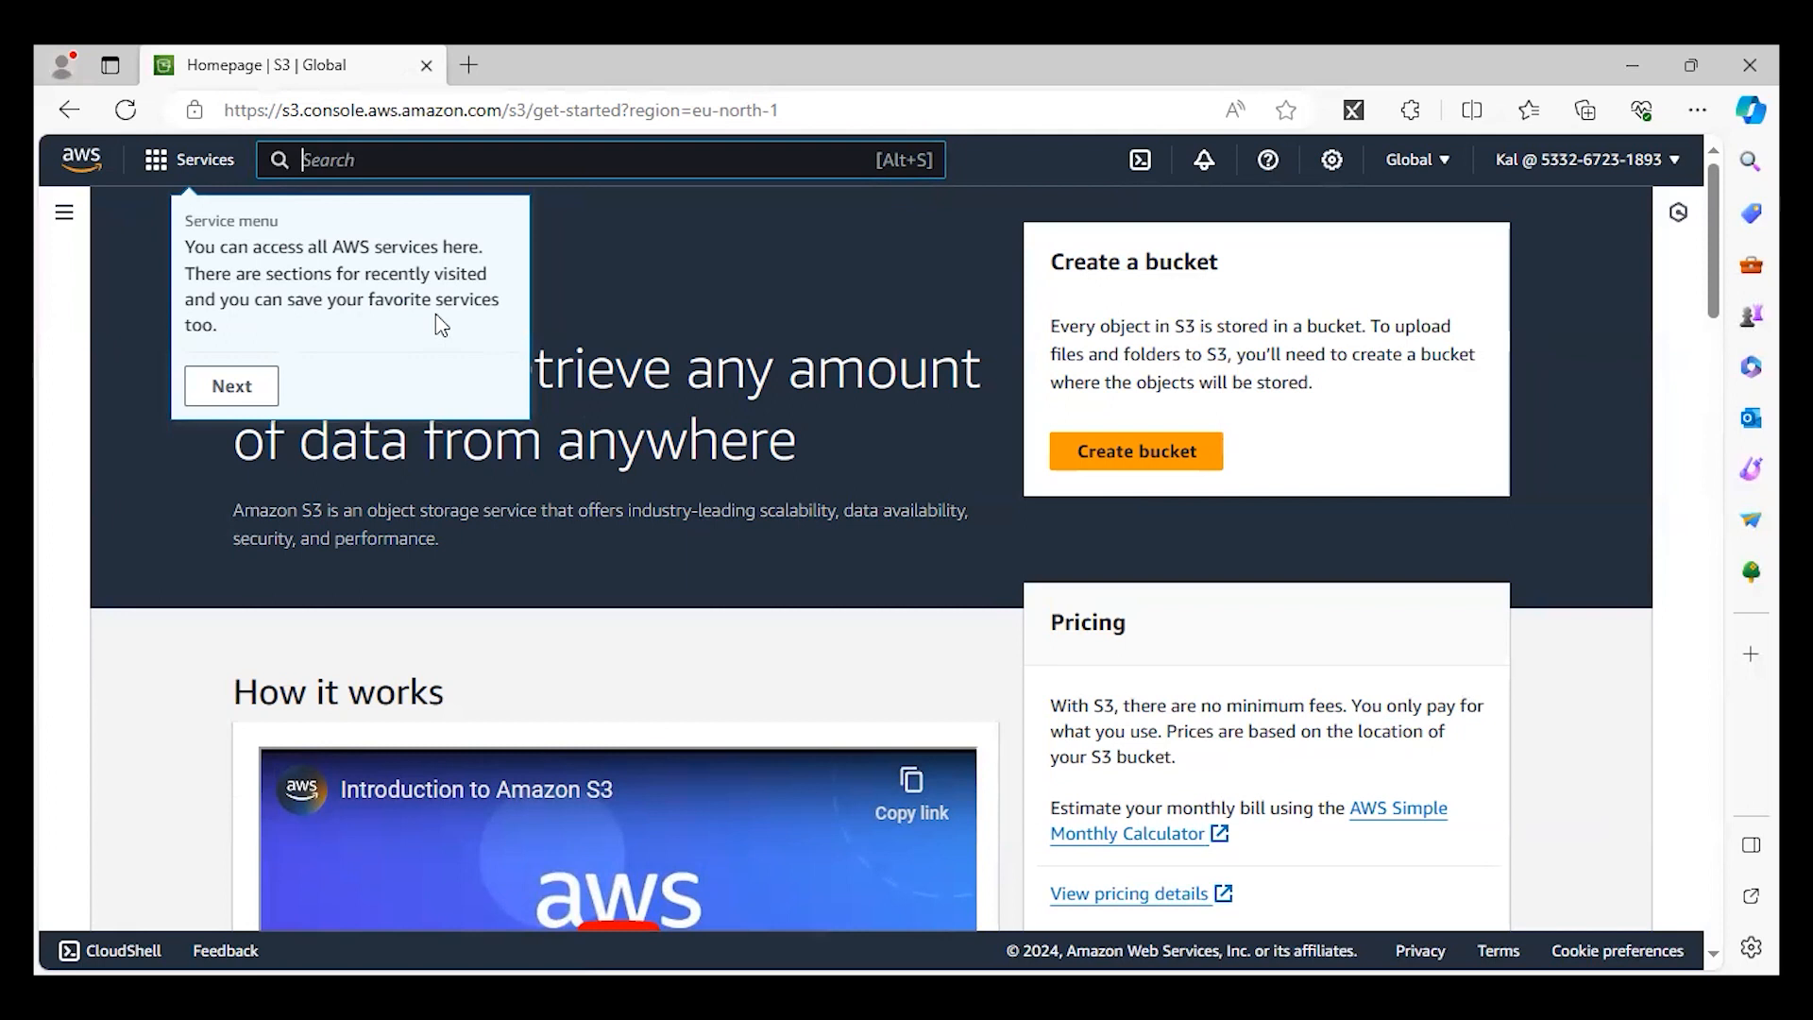
Search the AWS services for ec2 and open EC2.
type("ec")
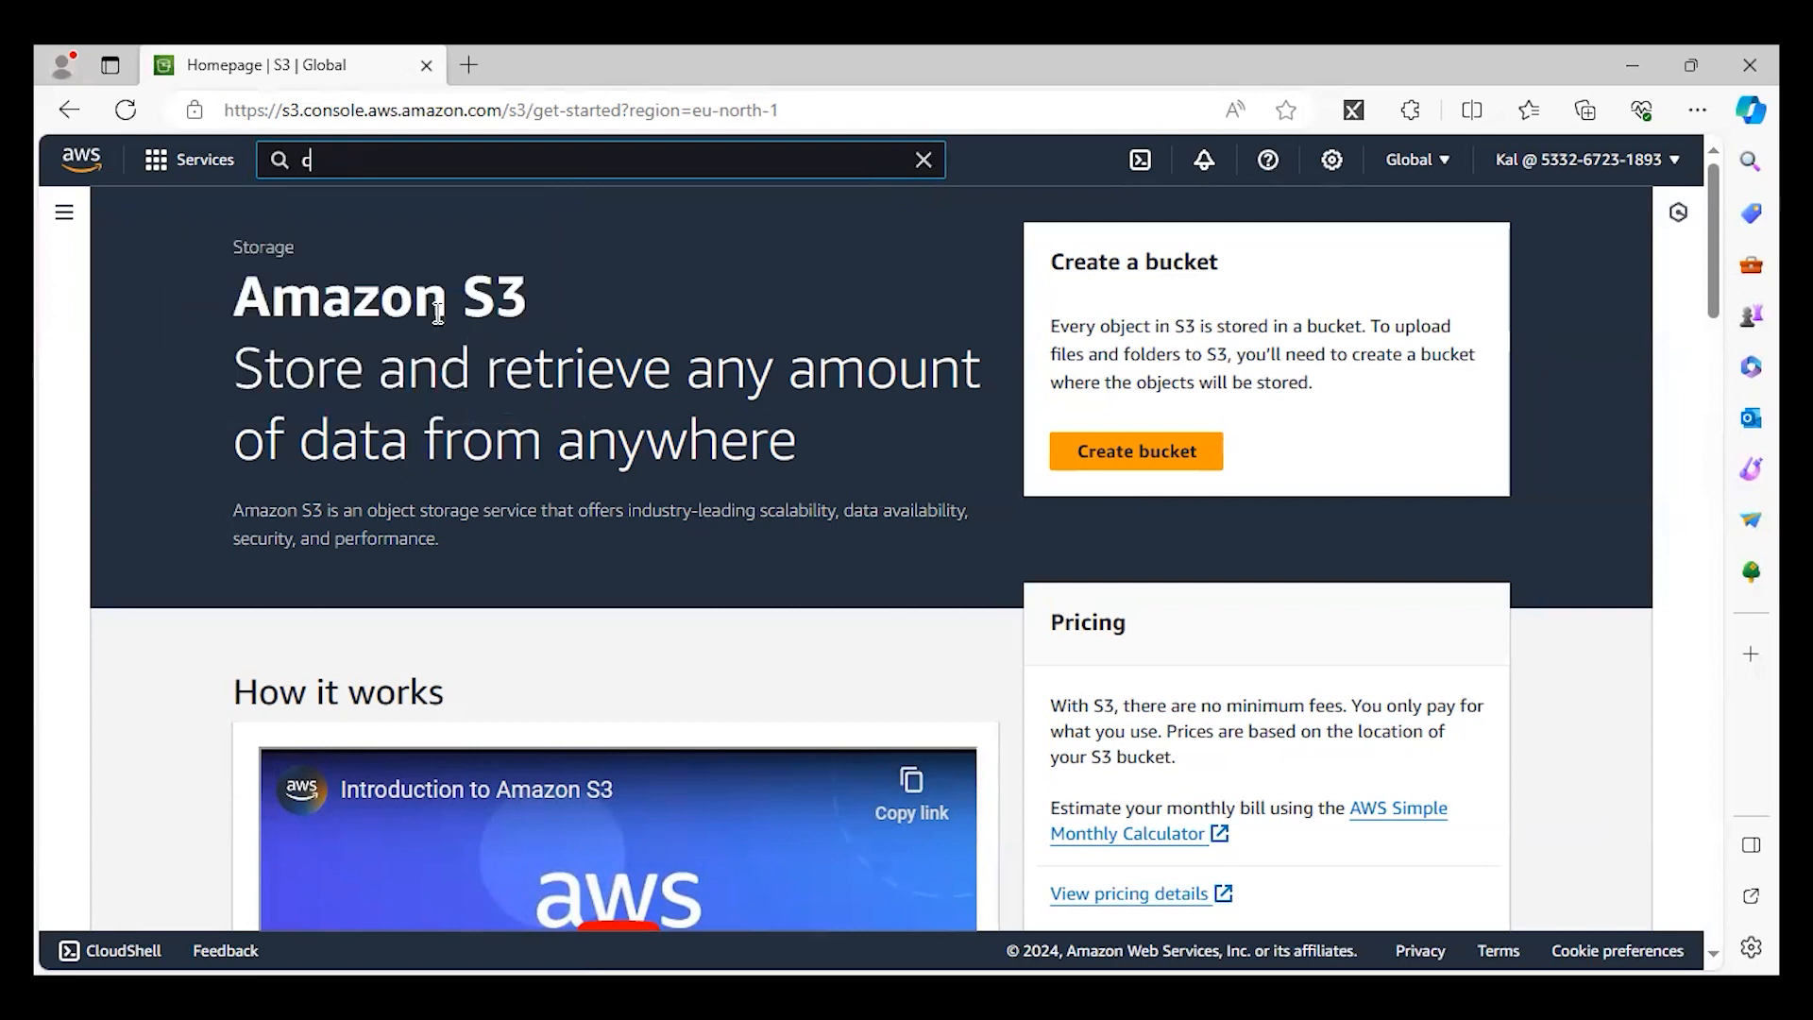
type("2")
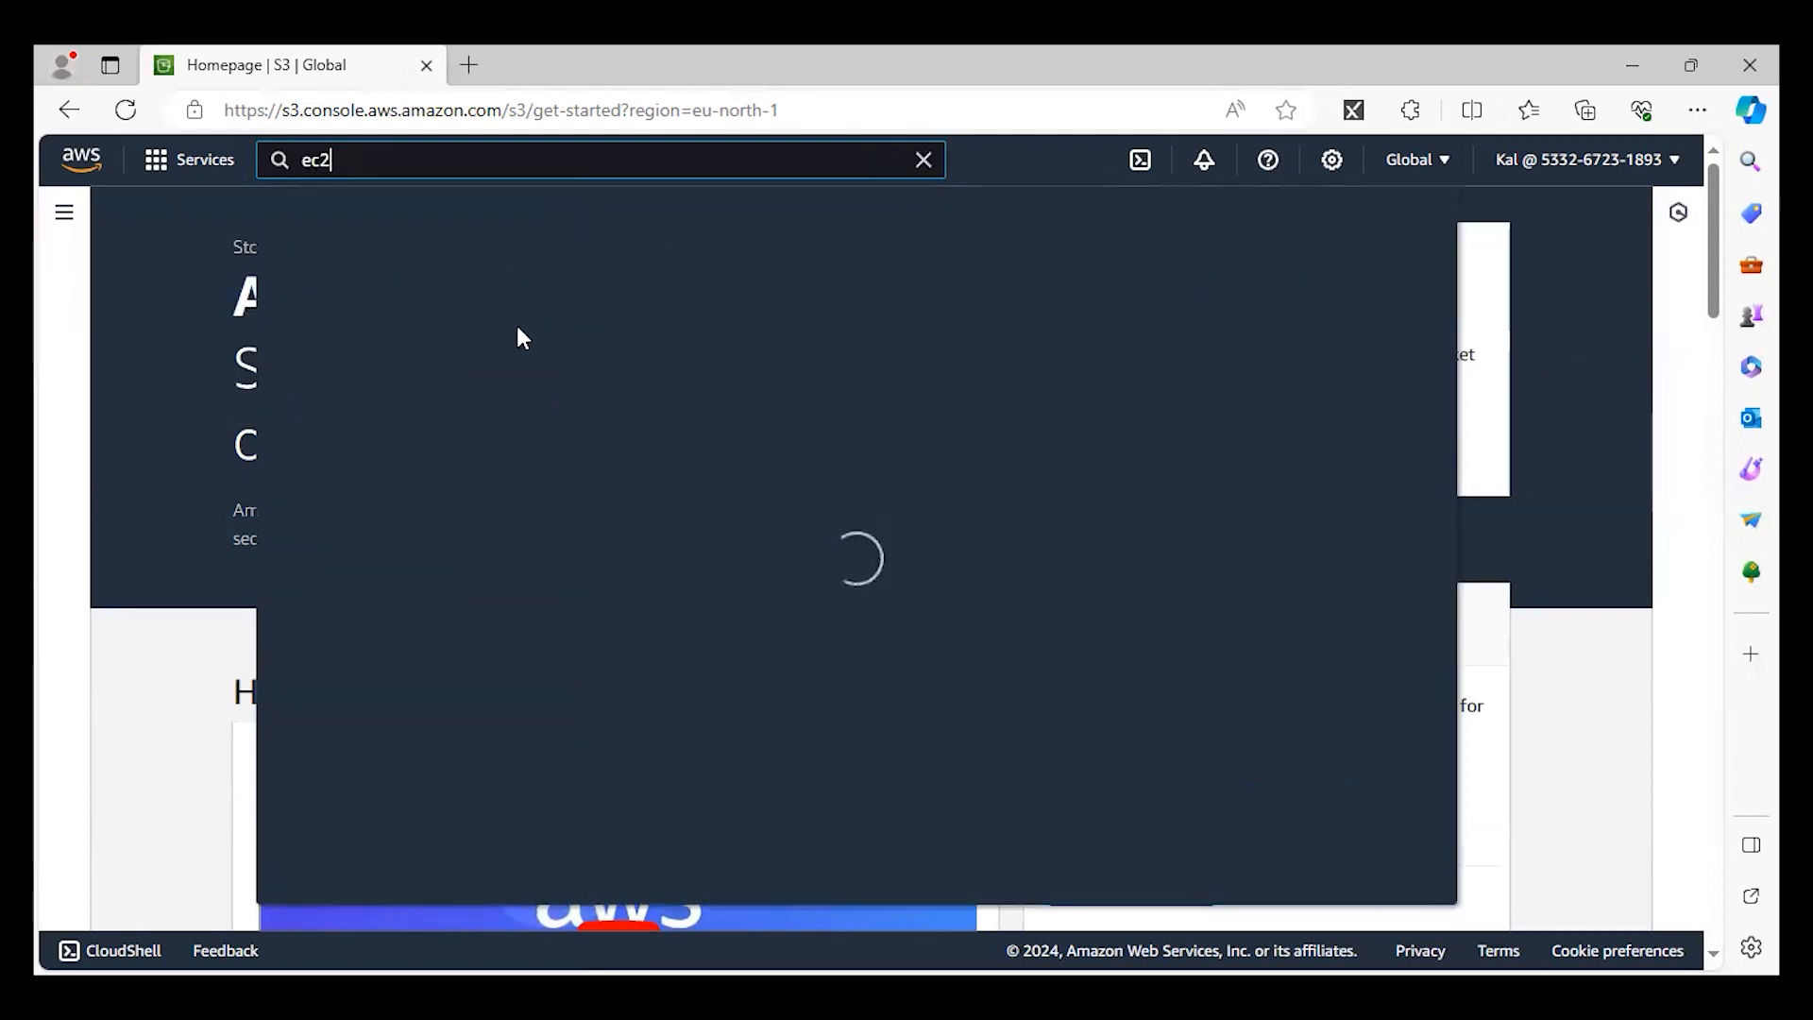
left_click(671, 356)
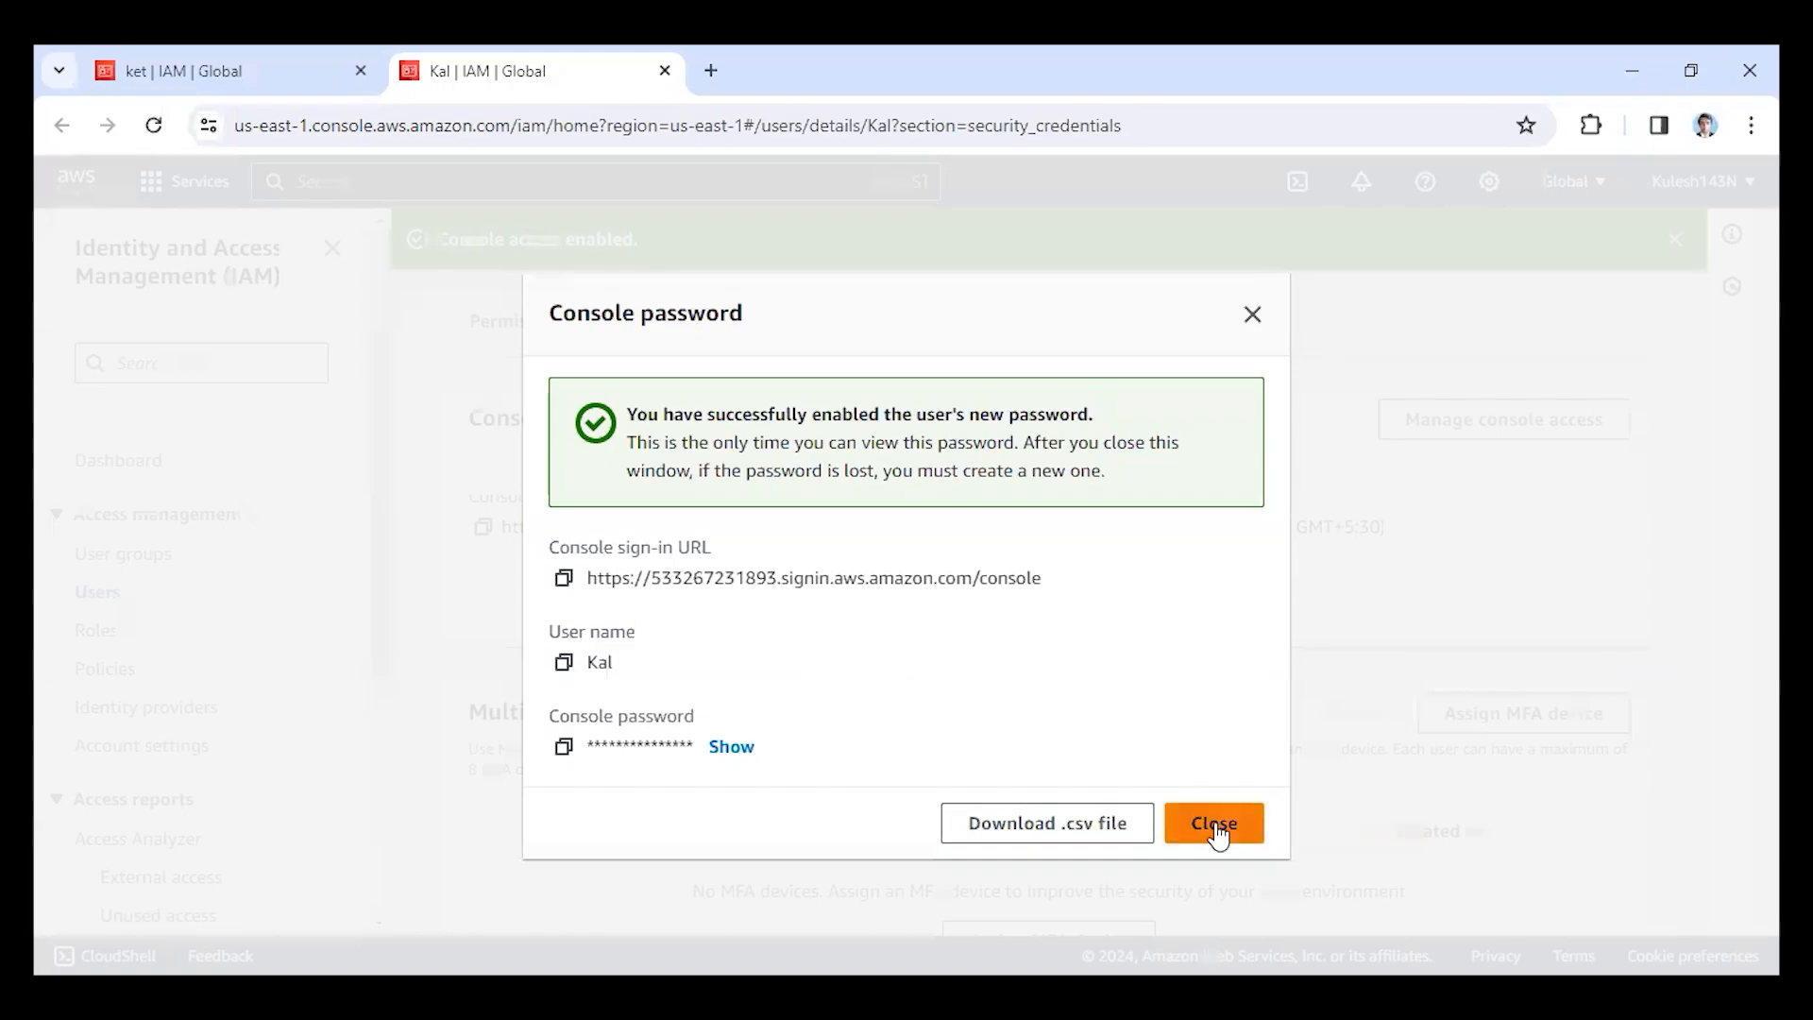
Back in Chrome, close the console password dialog and review the IAM user's summary and security credentials.
left_click(1212, 826)
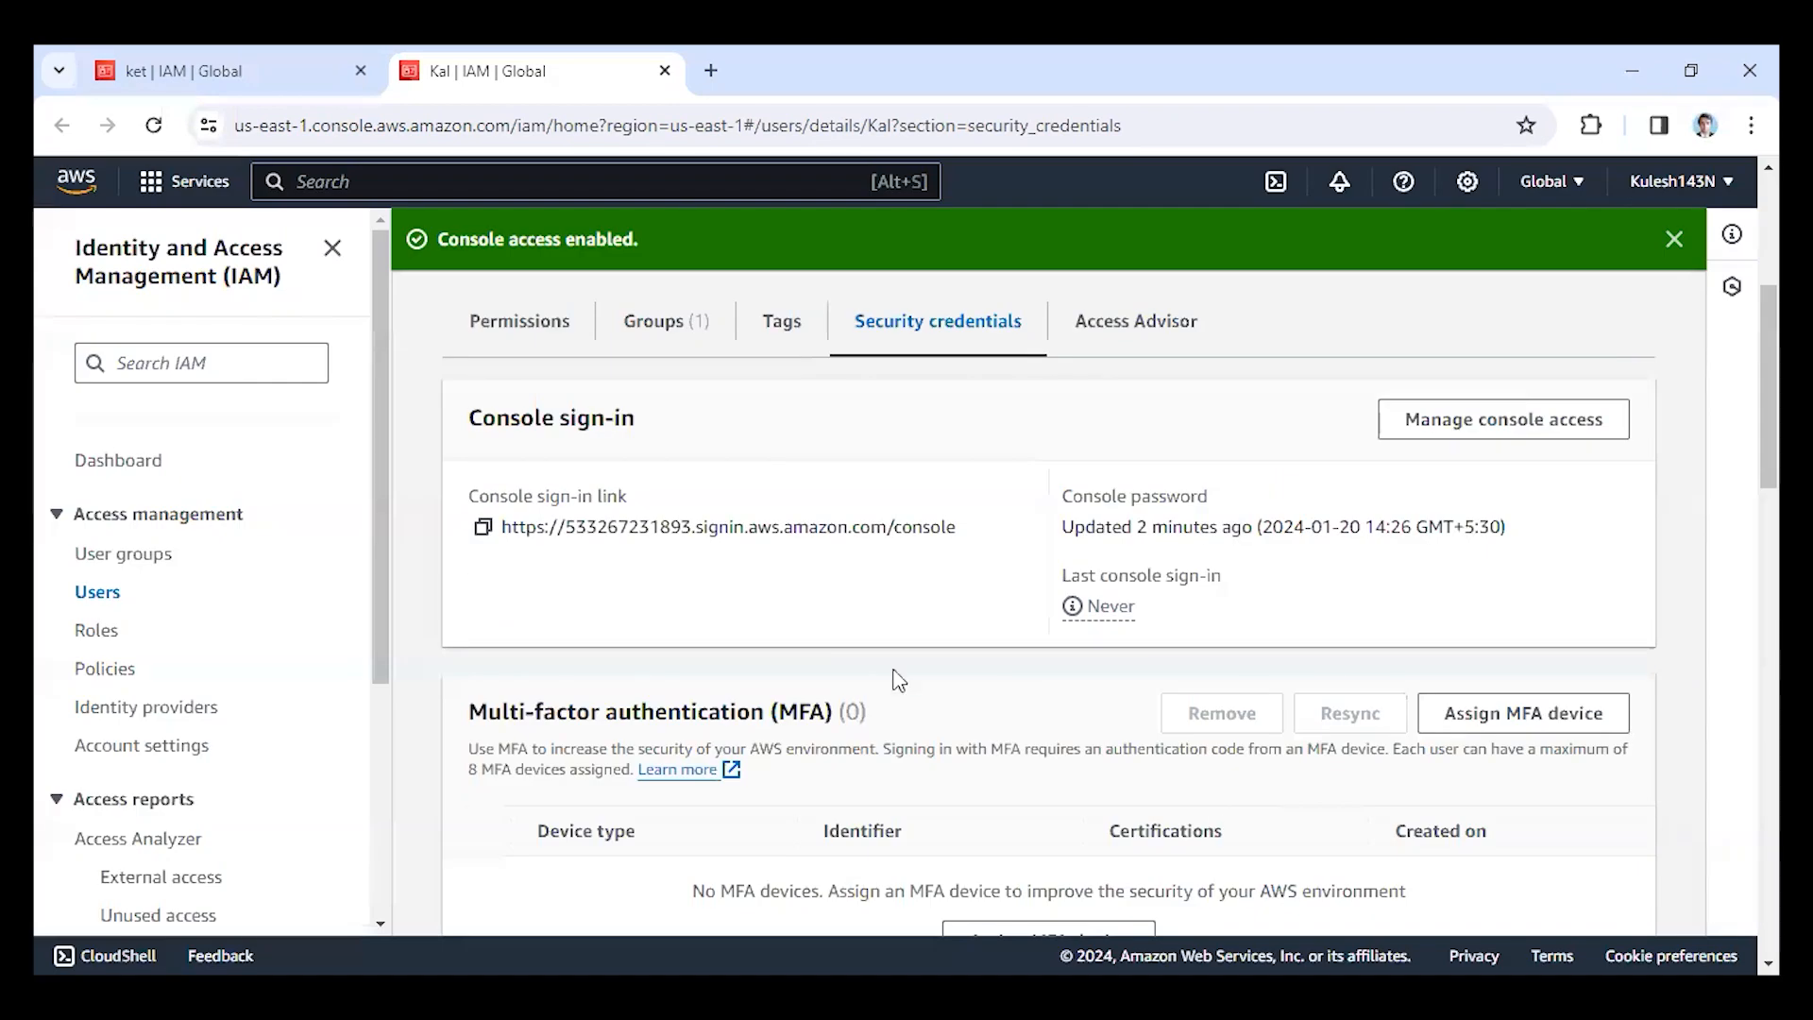
scroll(850, 735, "down", 4)
scroll(843, 739, "down", 5)
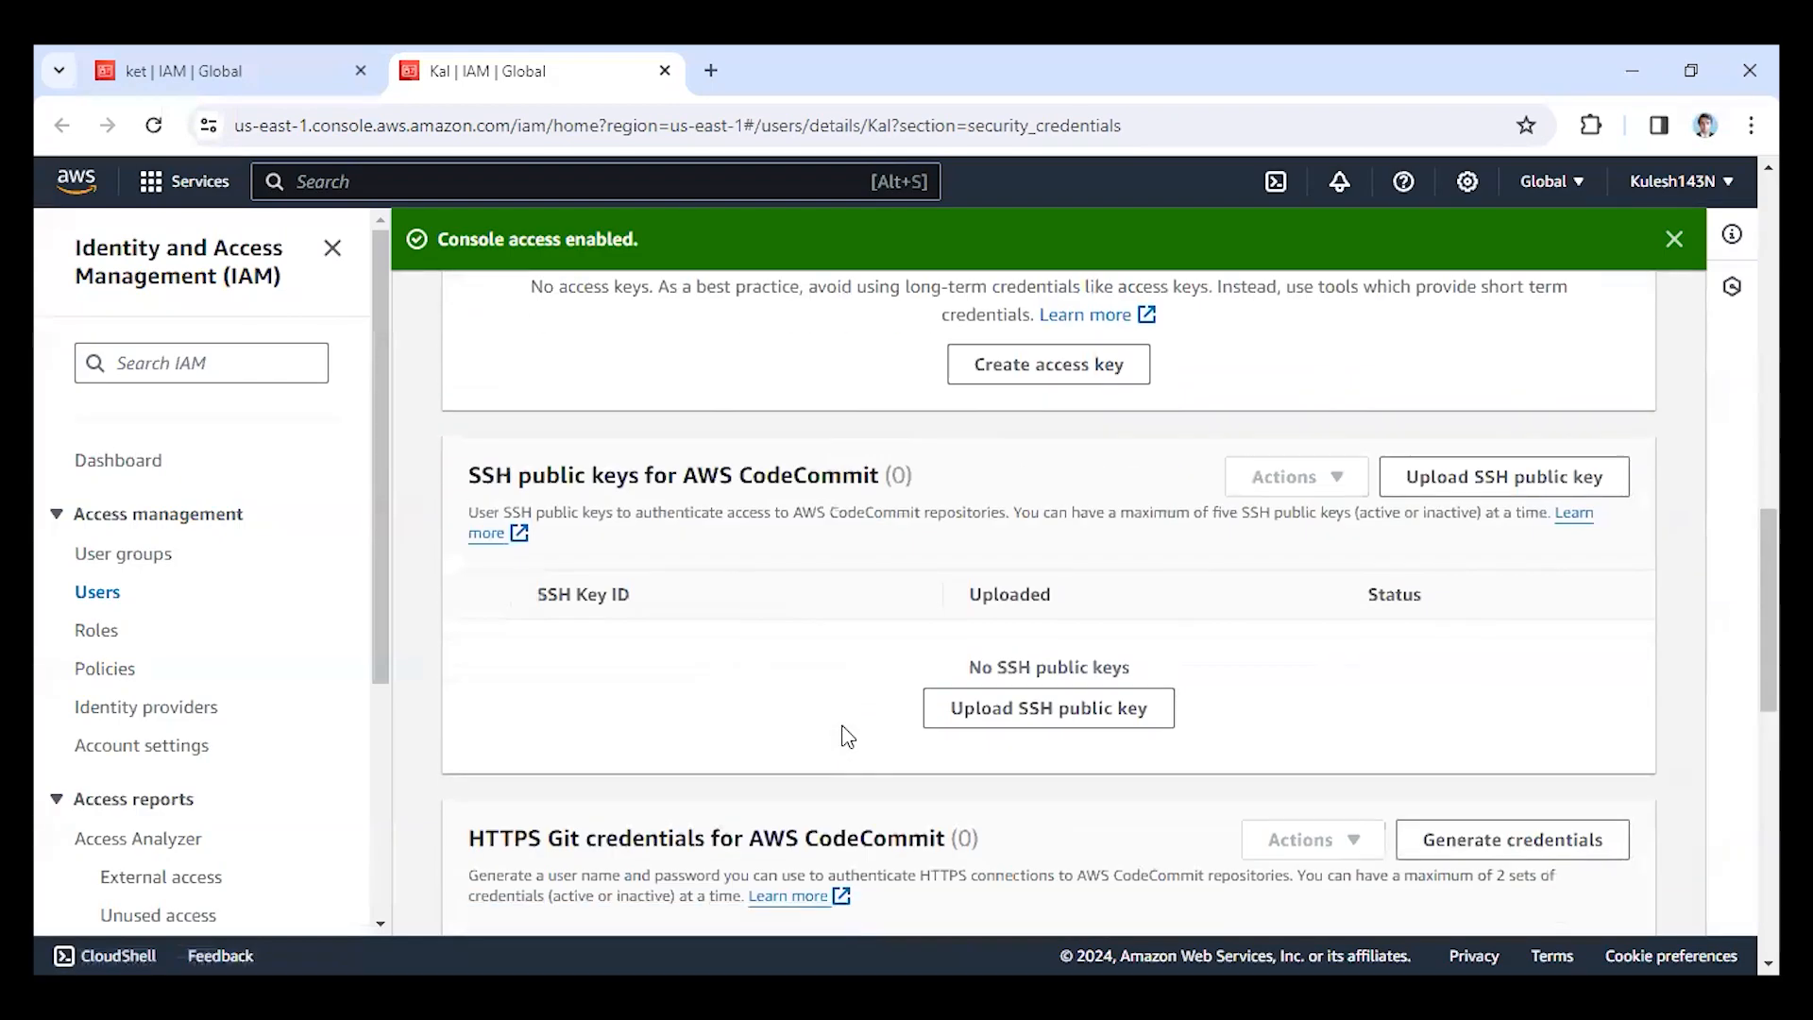
scroll(850, 822, "up", 10)
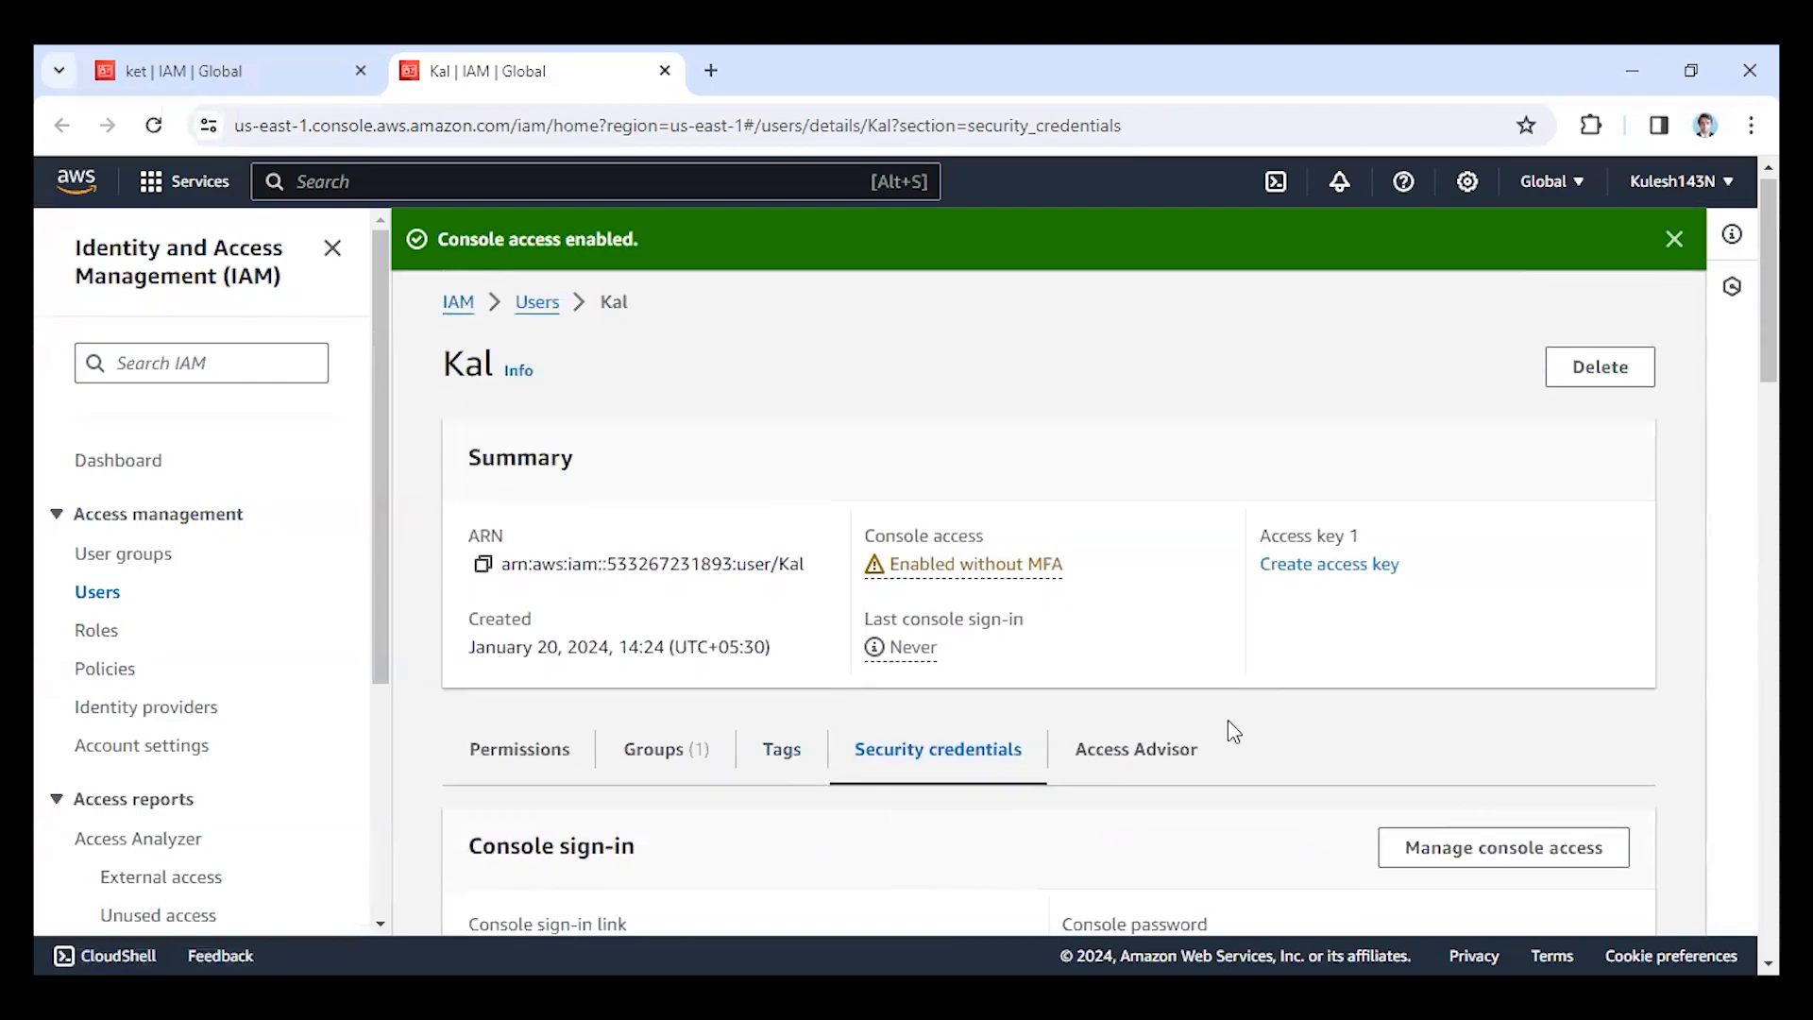
scroll(654, 561, "down", 4)
scroll(710, 680, "down", 4)
scroll(805, 727, "down", 5)
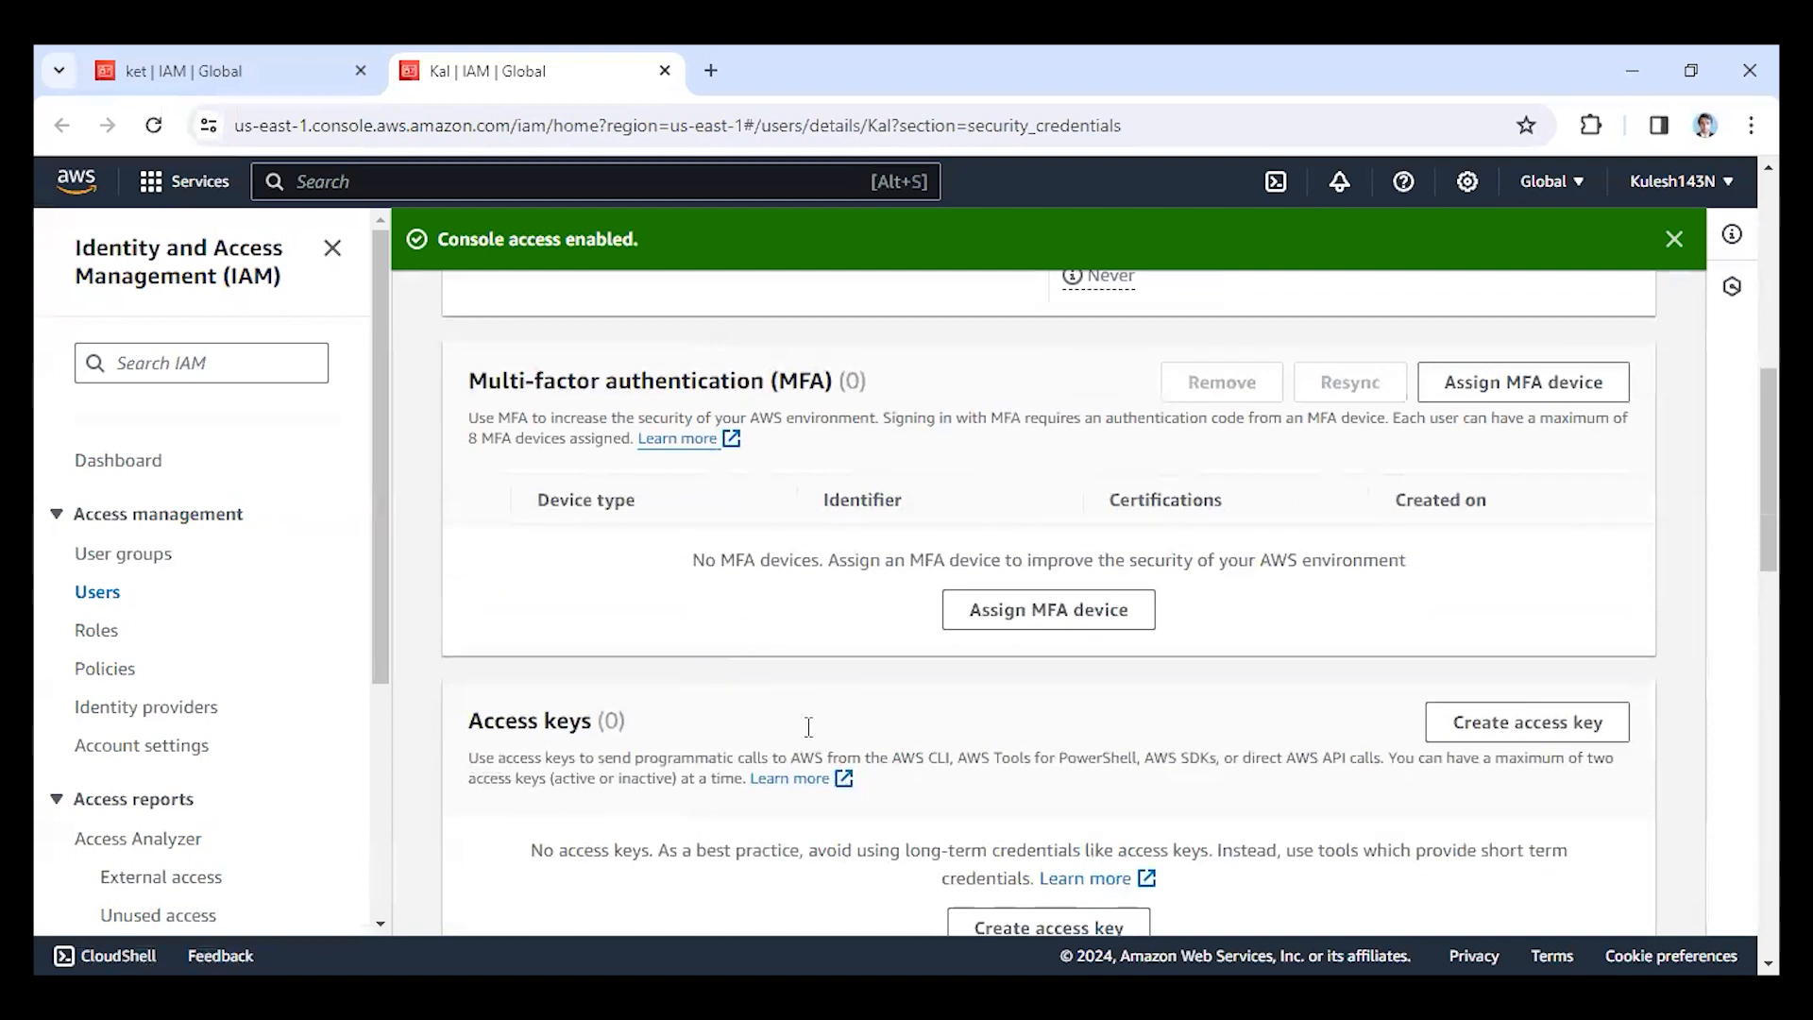
scroll(793, 733, "up", 12)
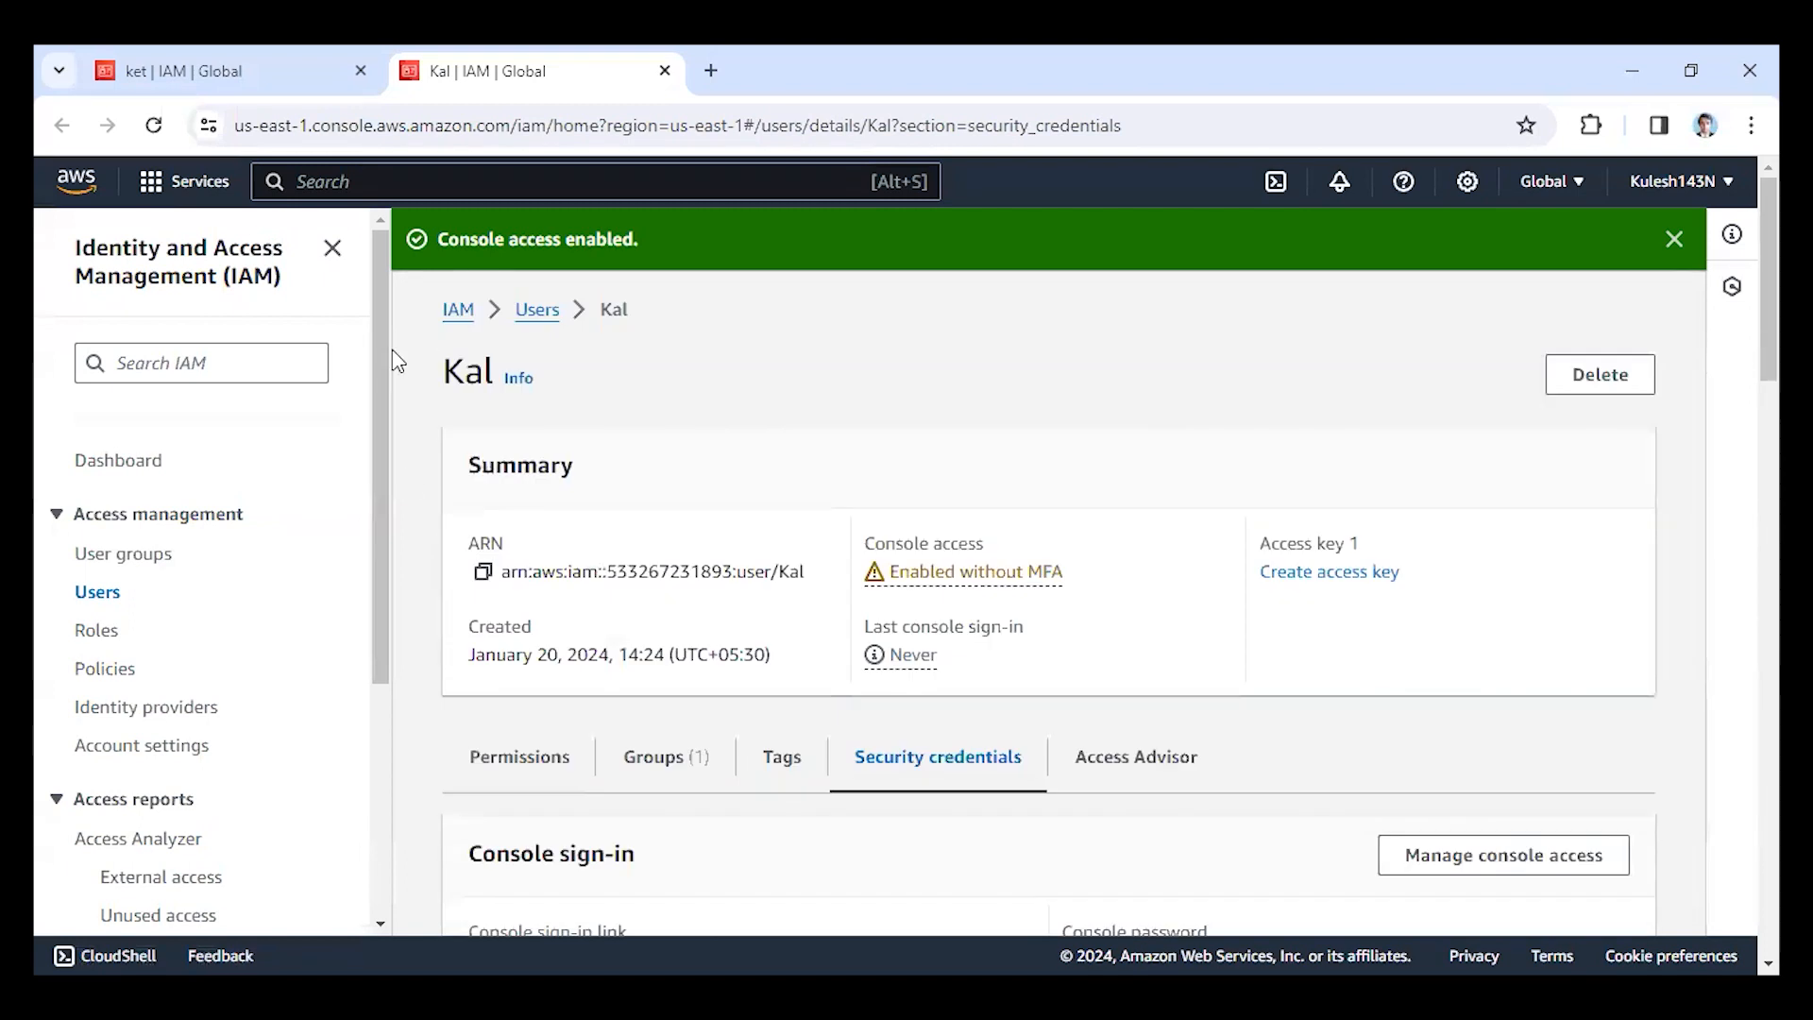
Open the permissions of the user group ket and search its attached policies for s3.
left_click(537, 310)
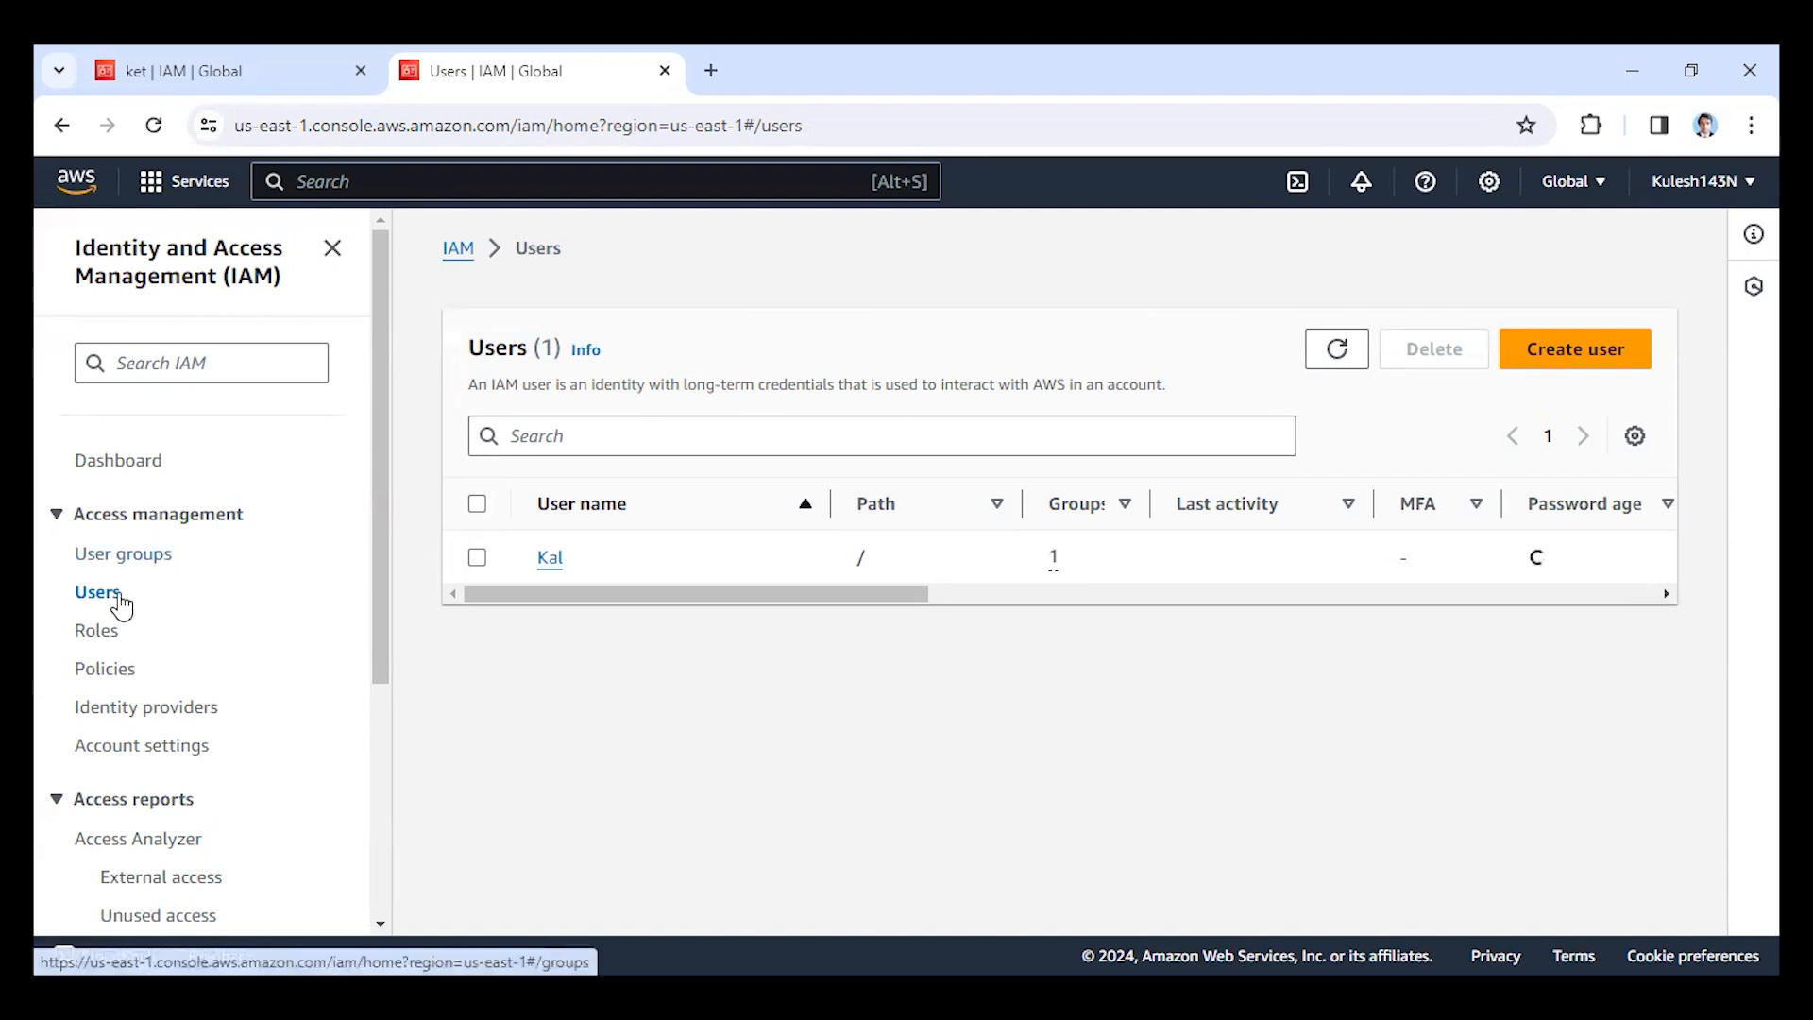
left_click(132, 557)
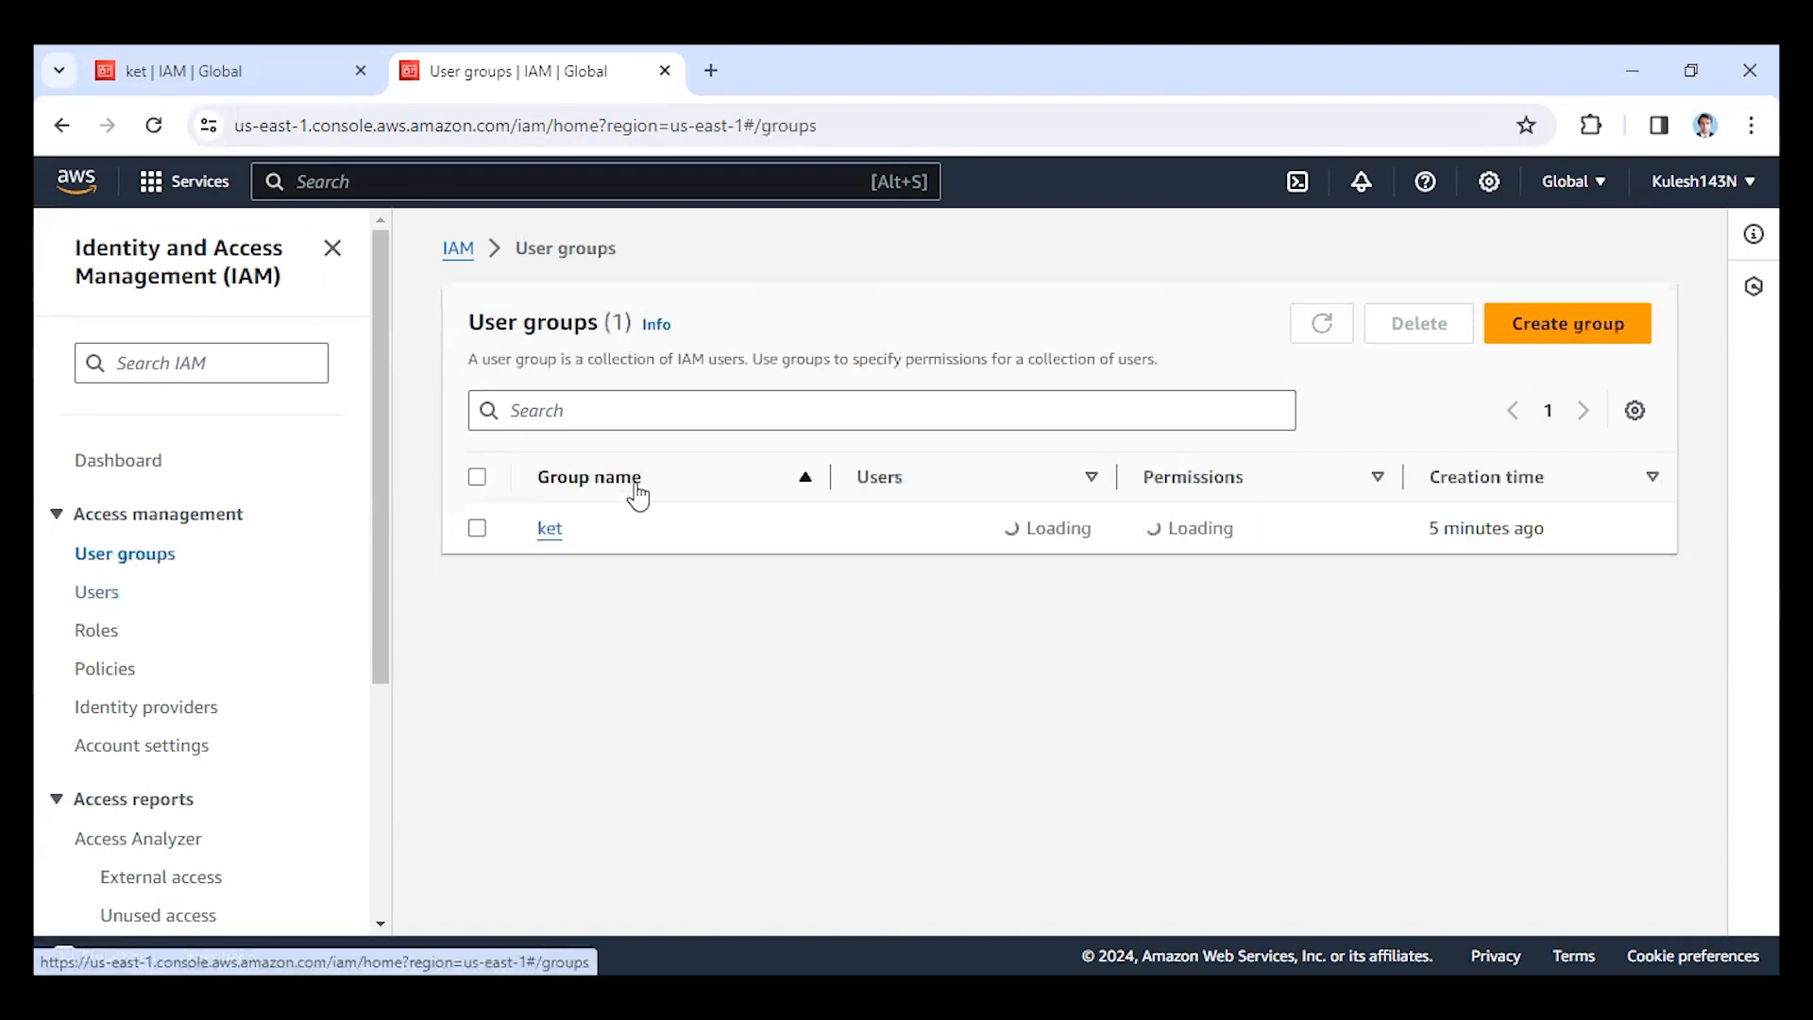
left_click(551, 530)
scroll(784, 583, "down", 1)
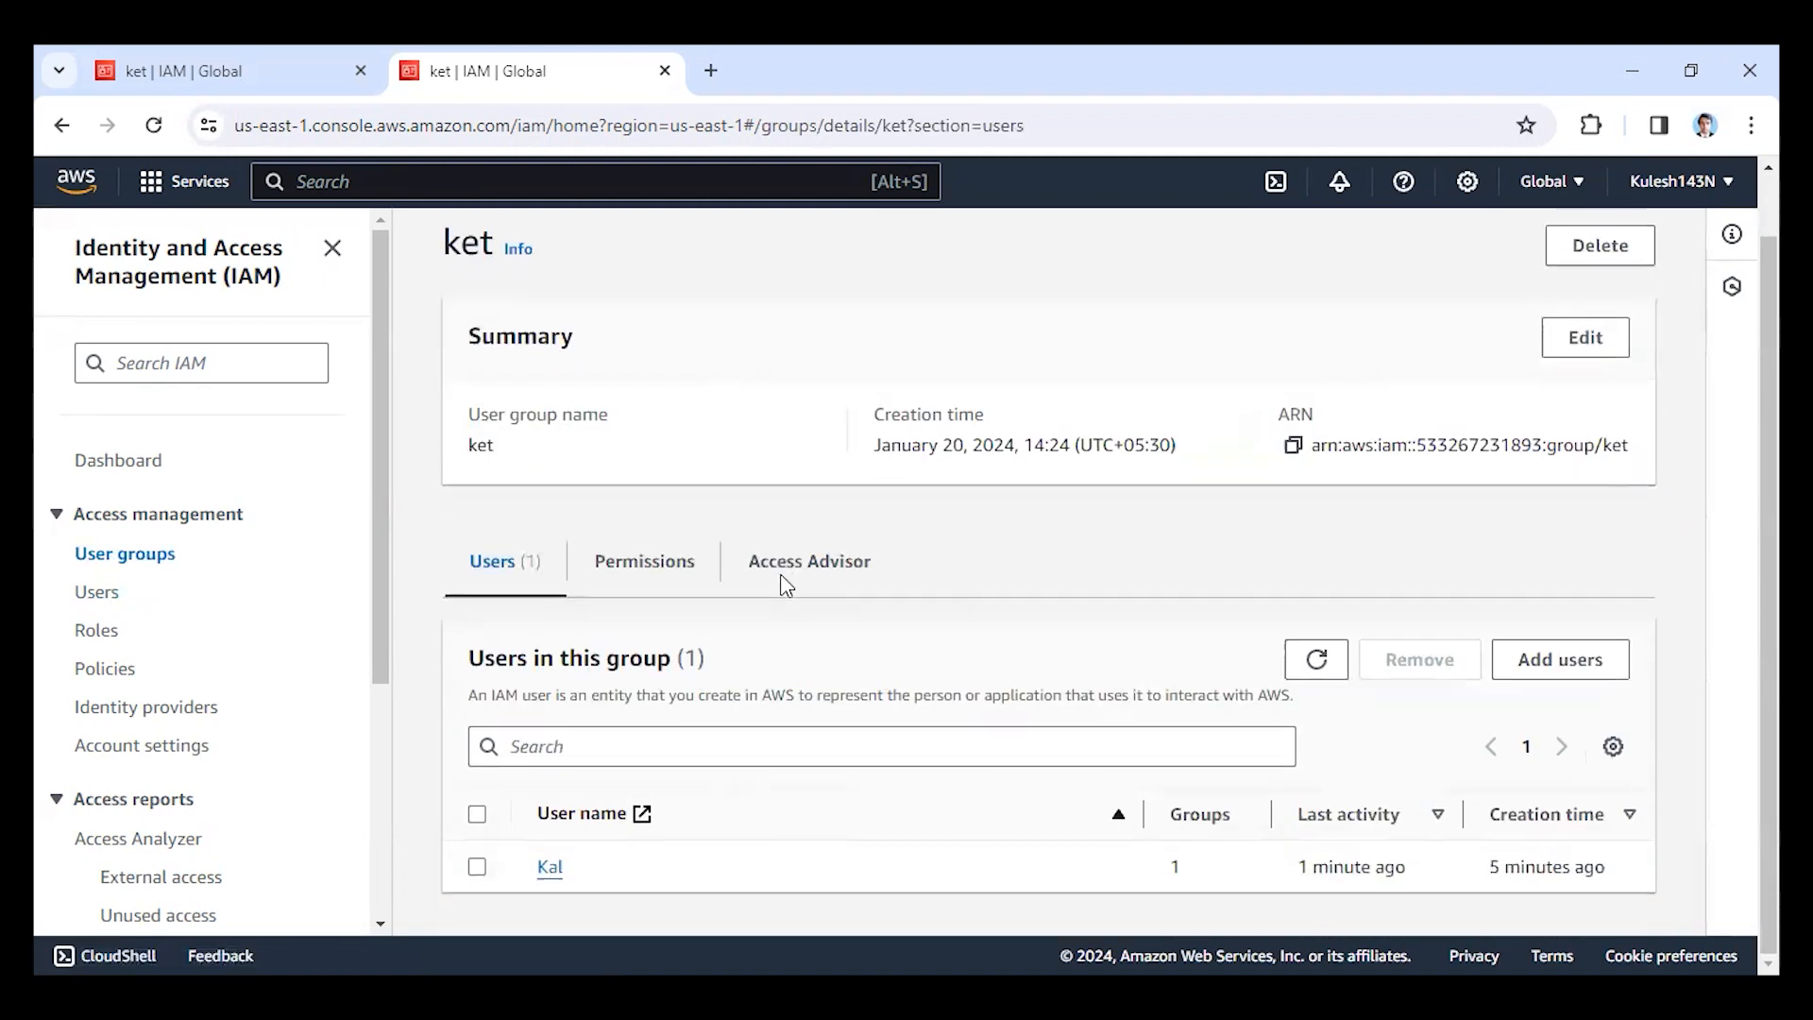
left_click(648, 583)
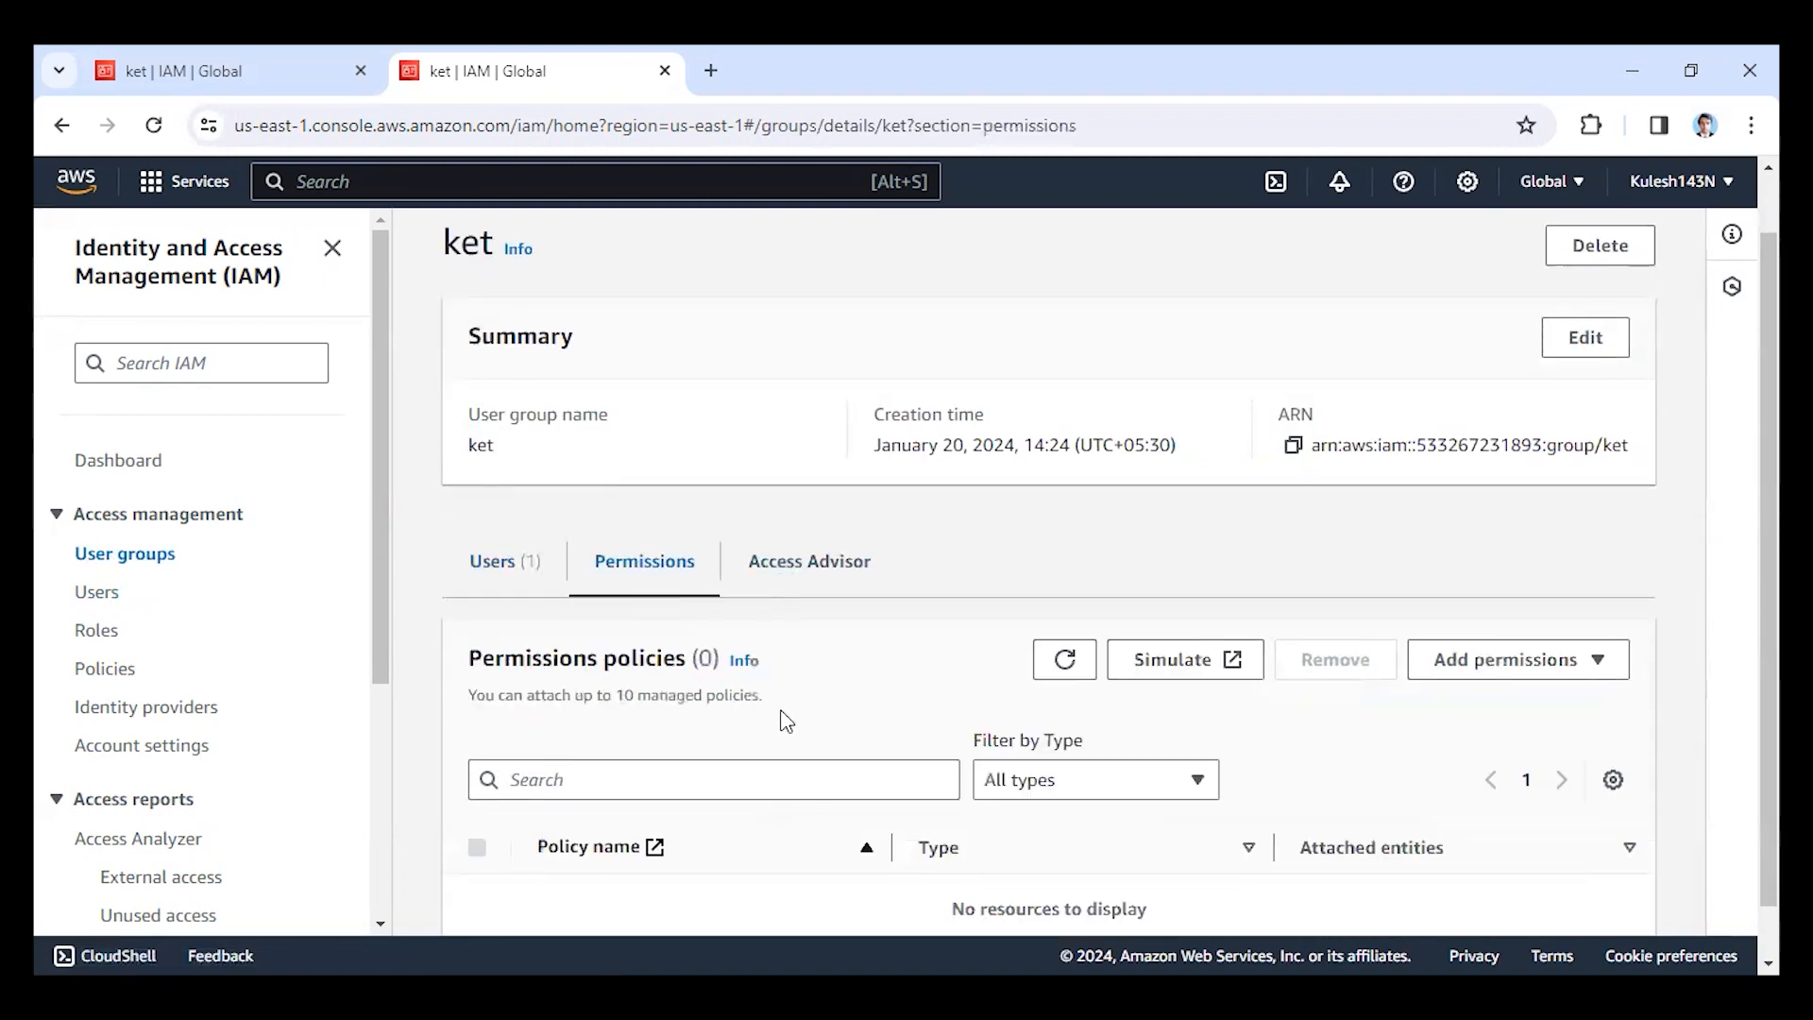
scroll(579, 710, "down", 1)
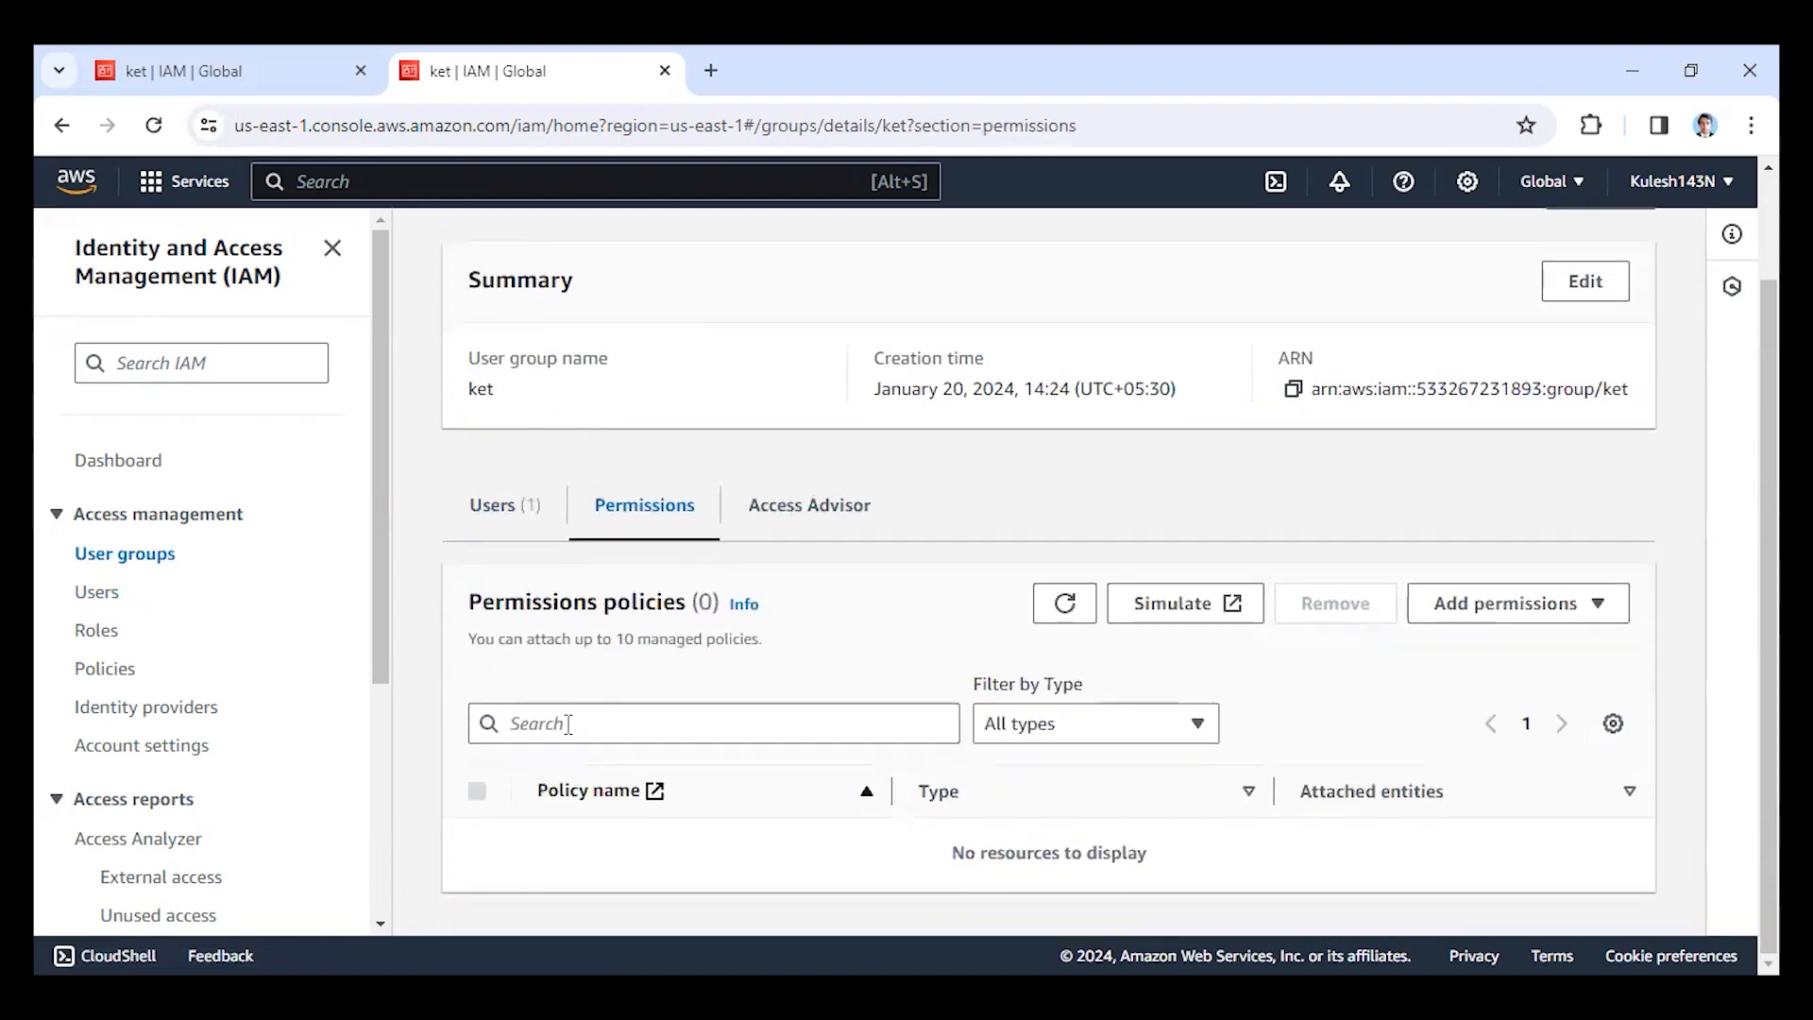
left_click(568, 724)
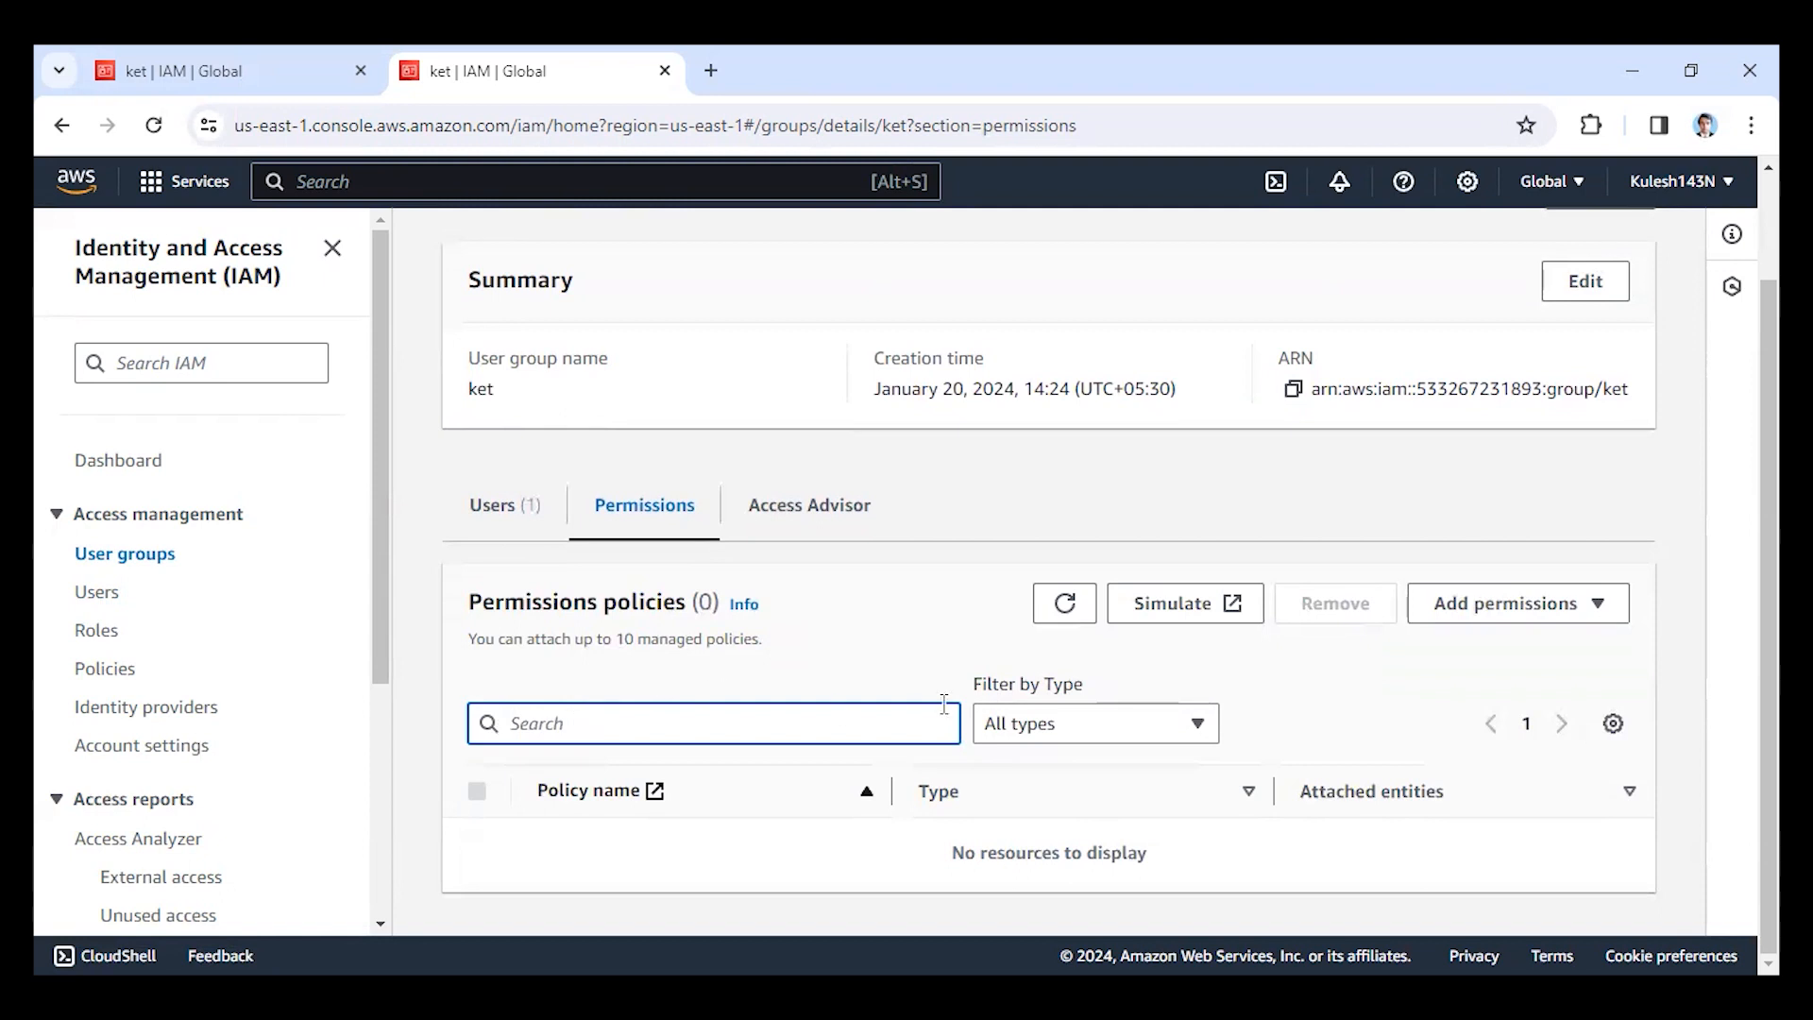
type("s3")
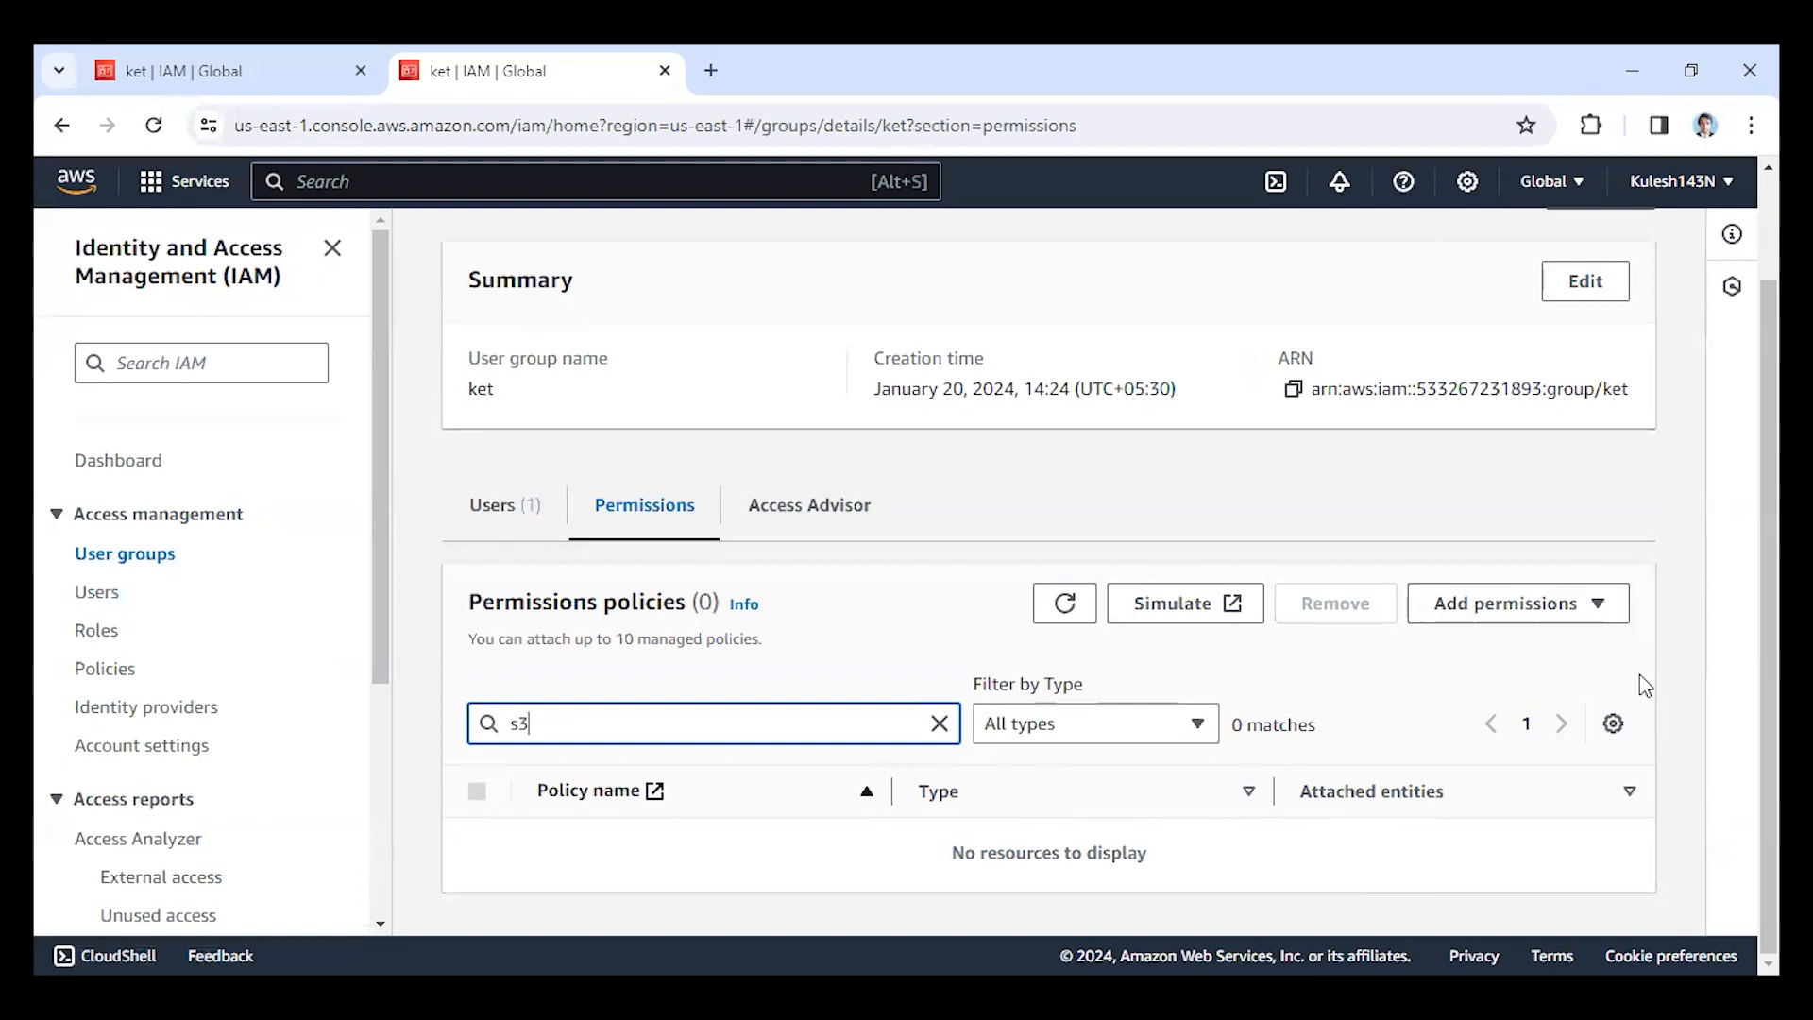
Start attaching policies to the ket group and search the available permission policies for s3.
left_click(1604, 602)
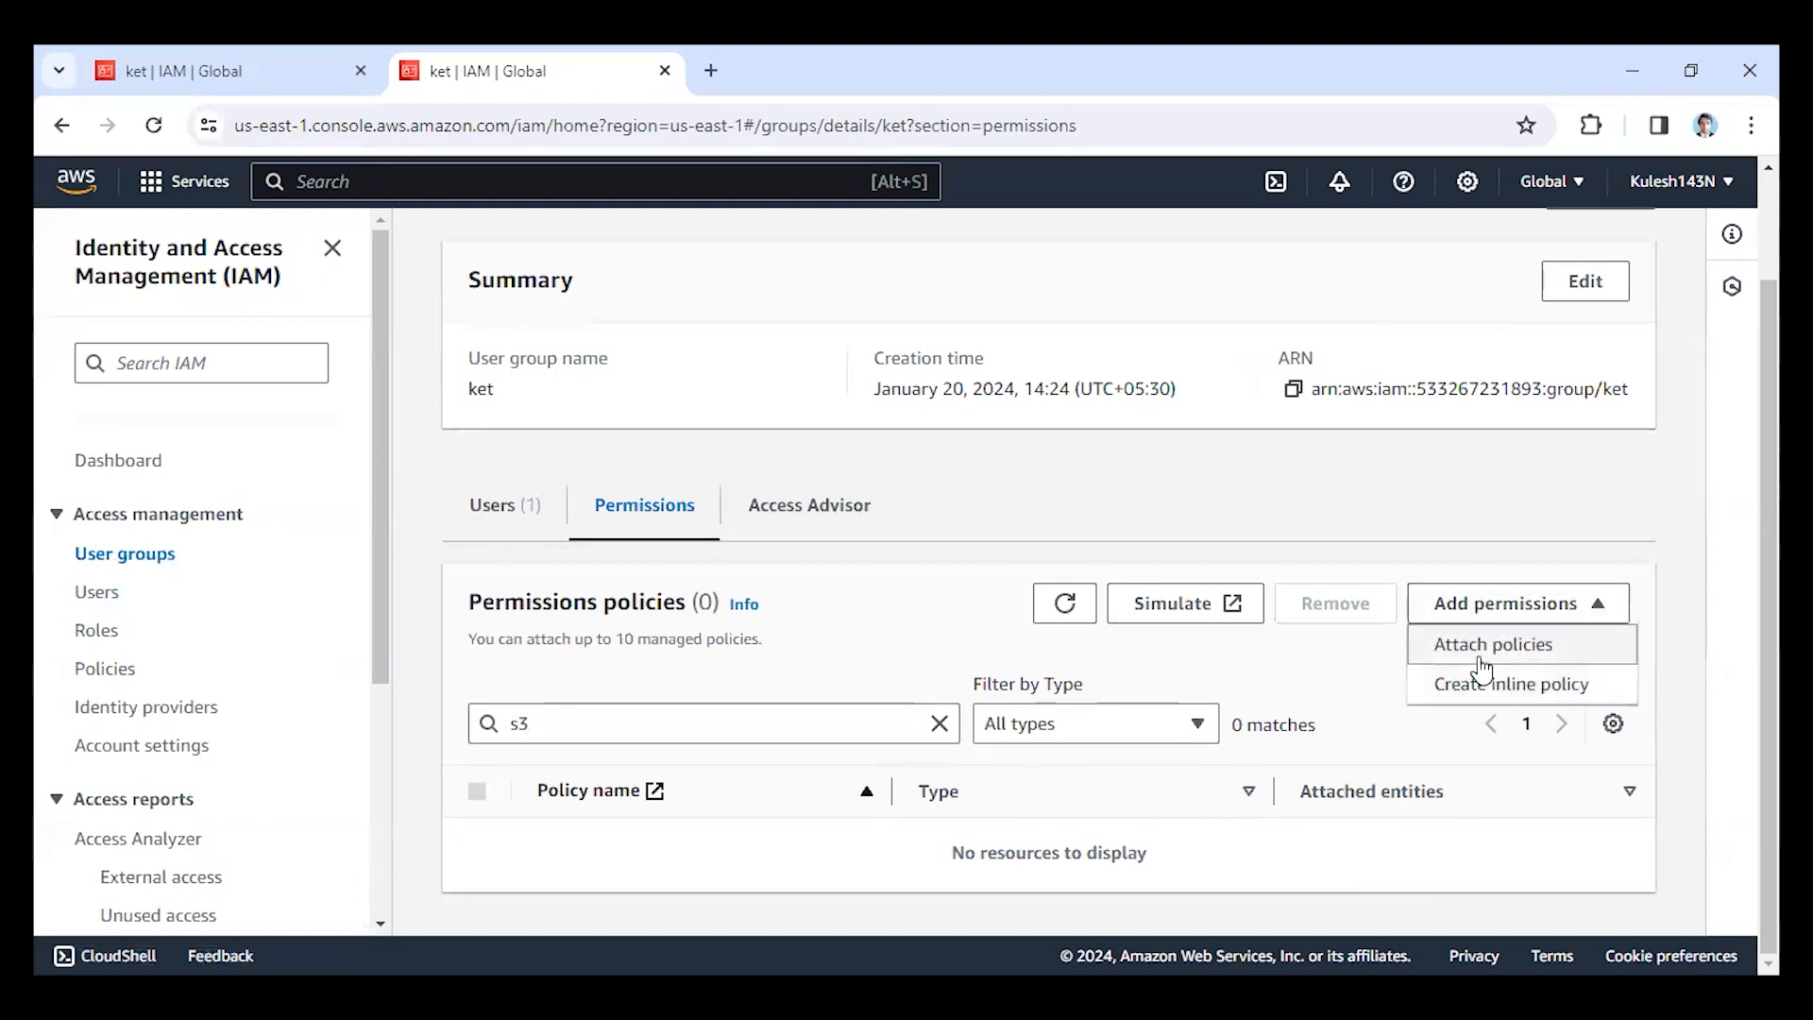
left_click(1481, 668)
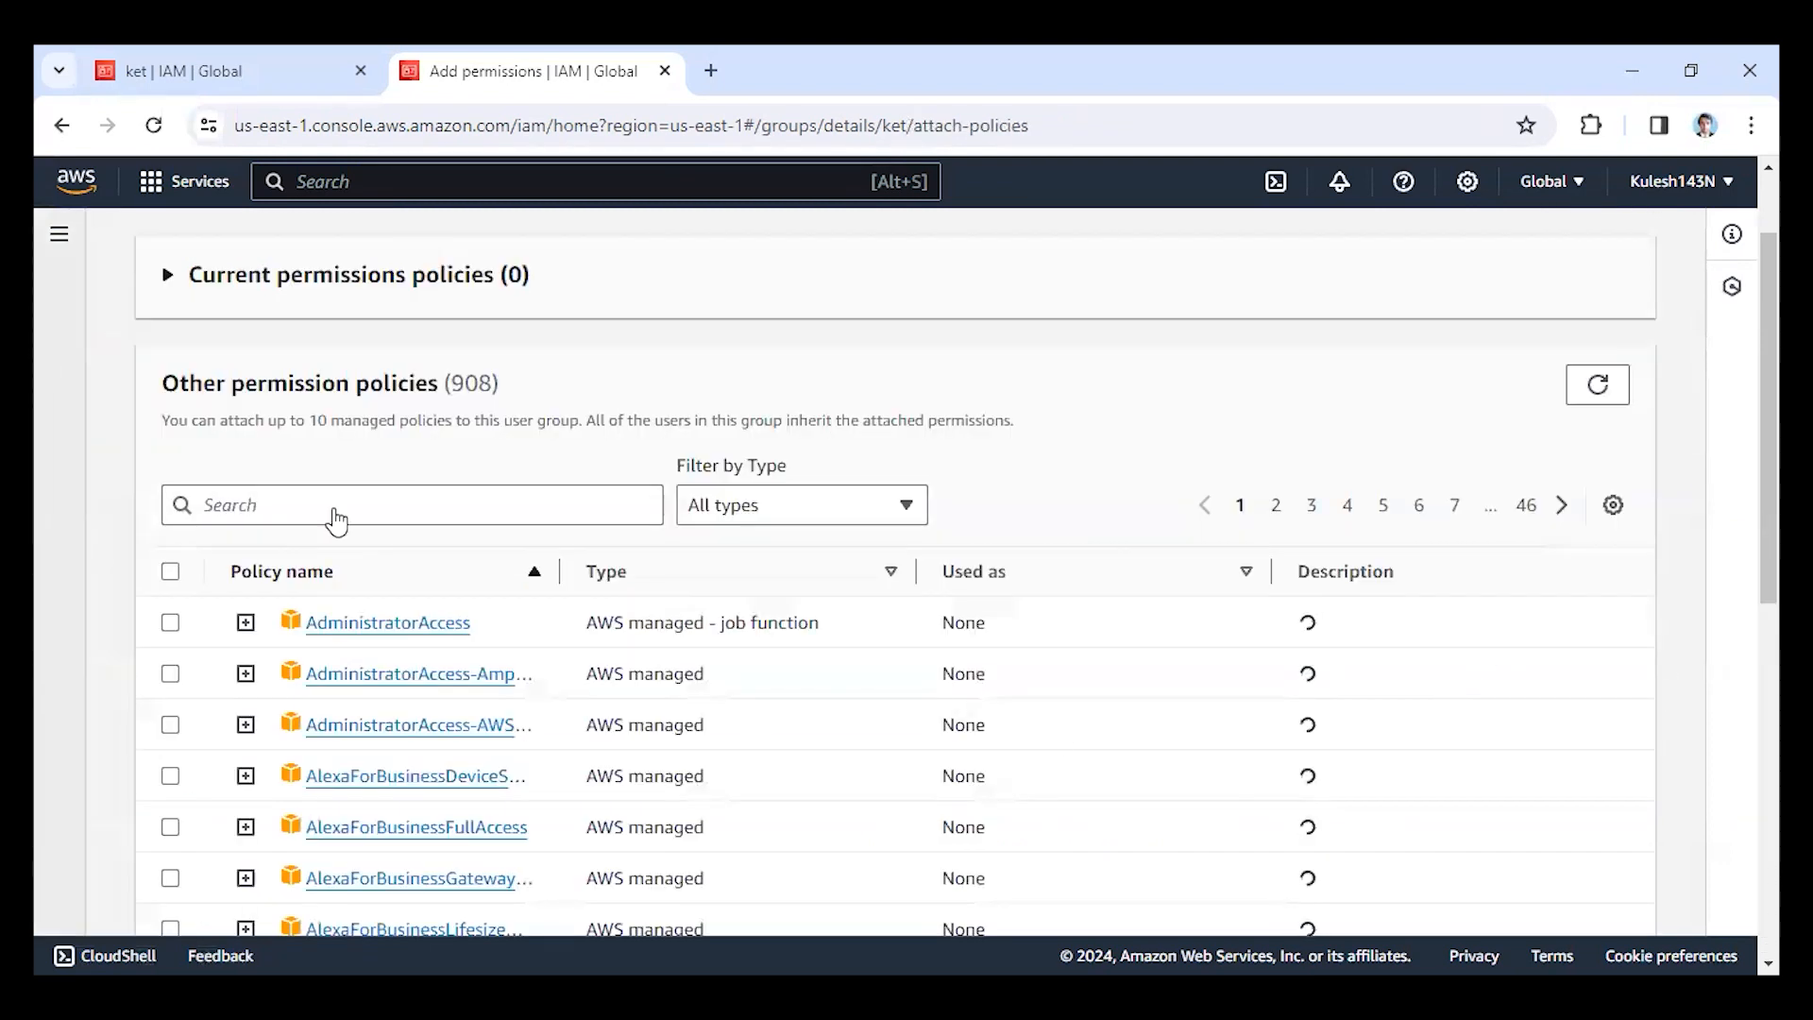
left_click(336, 510)
type("s3")
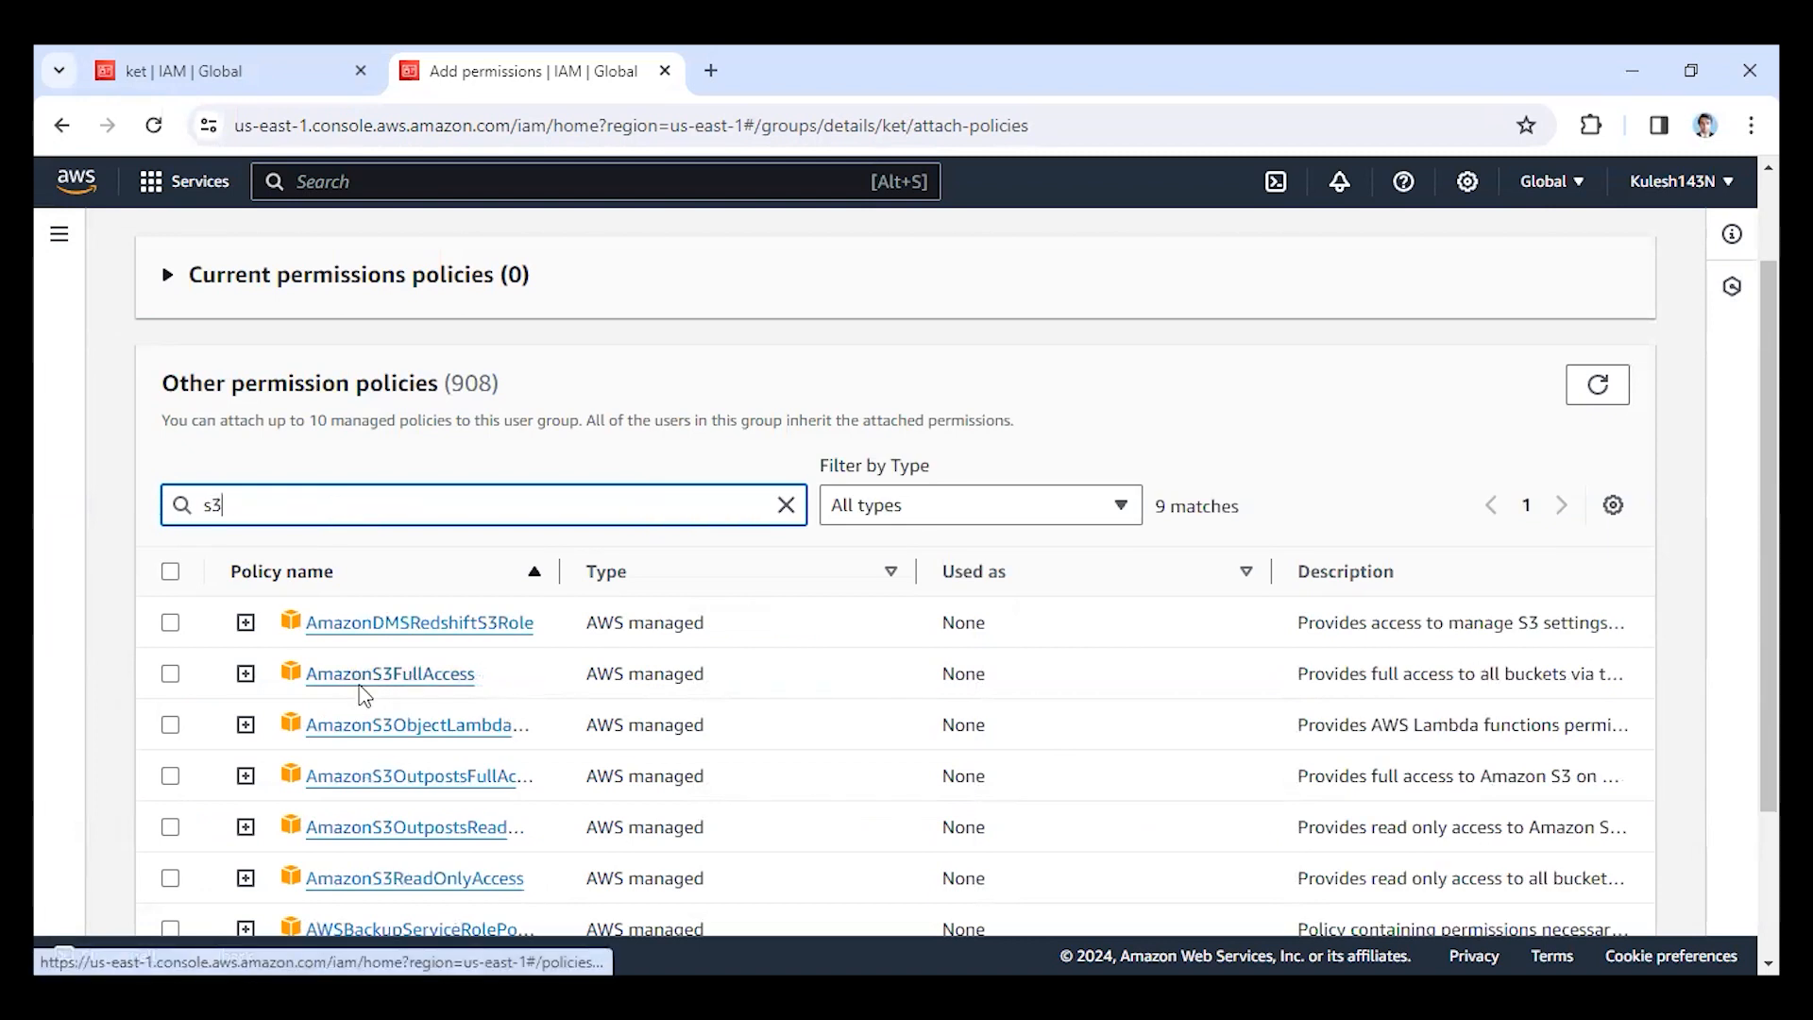
Open the AmazonS3FullAccess policy and examine its details and the permissions it defines.
left_click(362, 680)
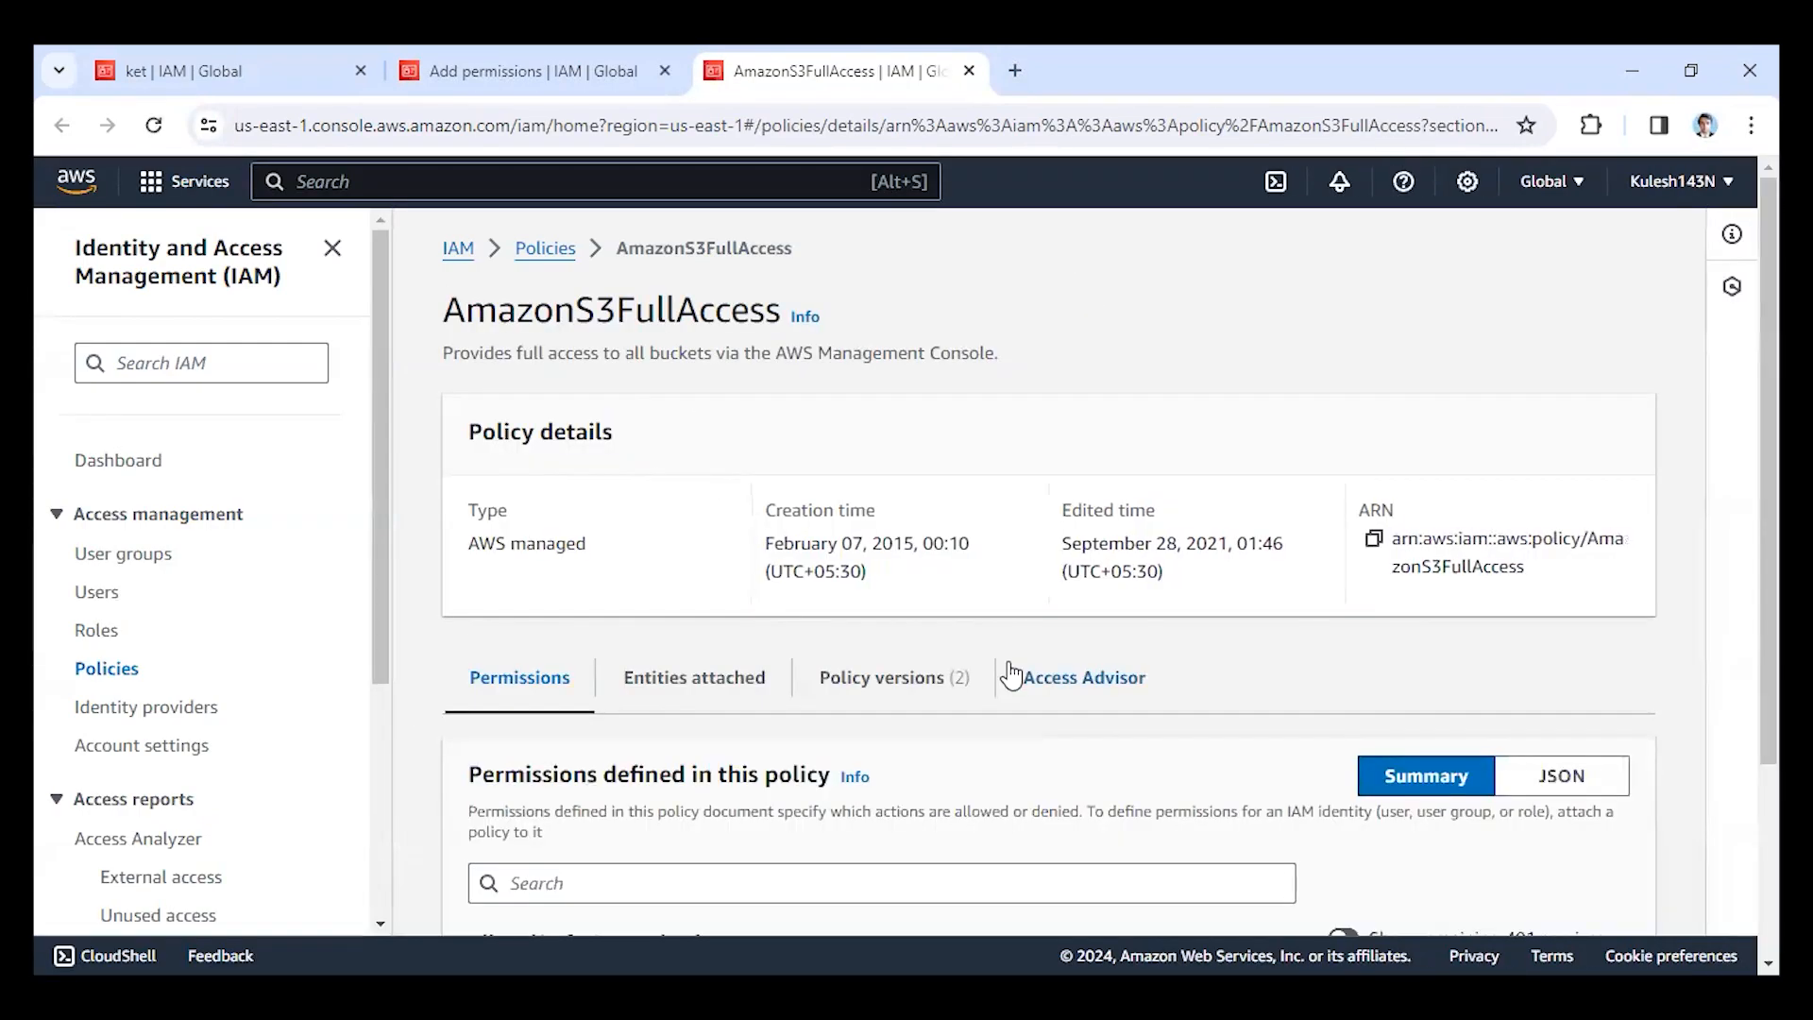
scroll(751, 496, "down", 3)
scroll(664, 720, "up", 3)
scroll(628, 748, "down", 3)
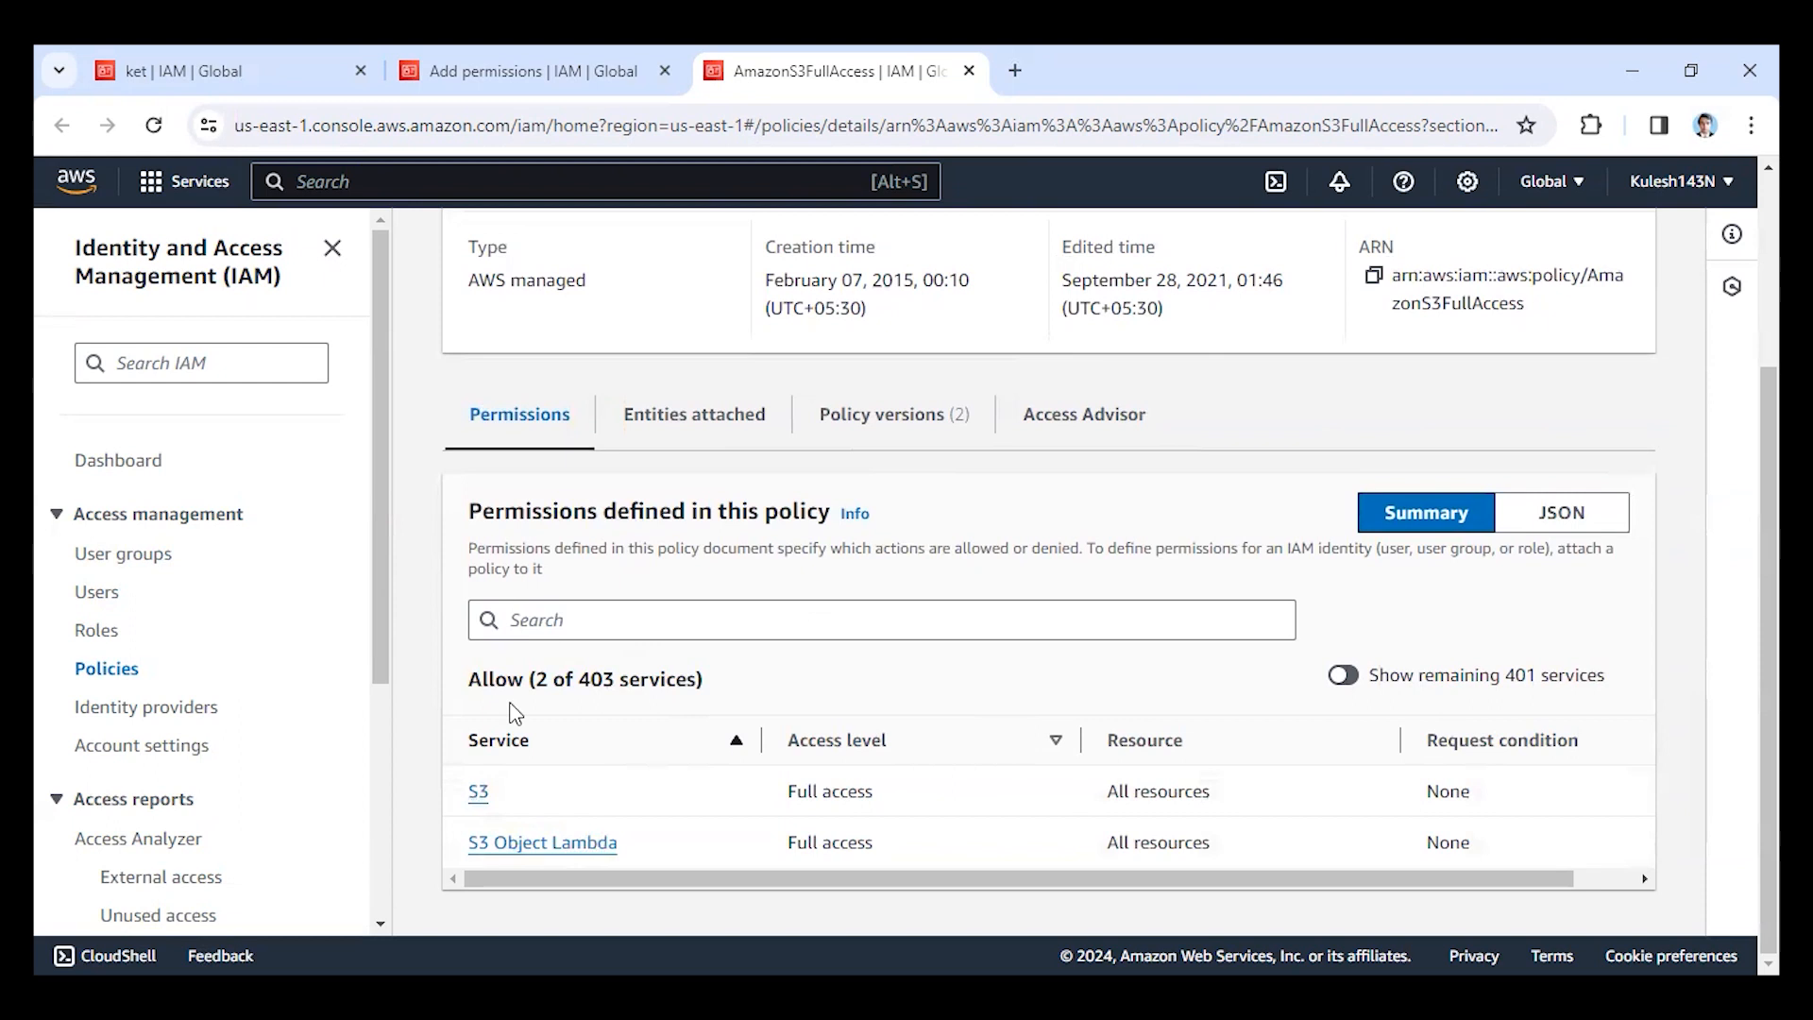
scroll(515, 714, "up", 3)
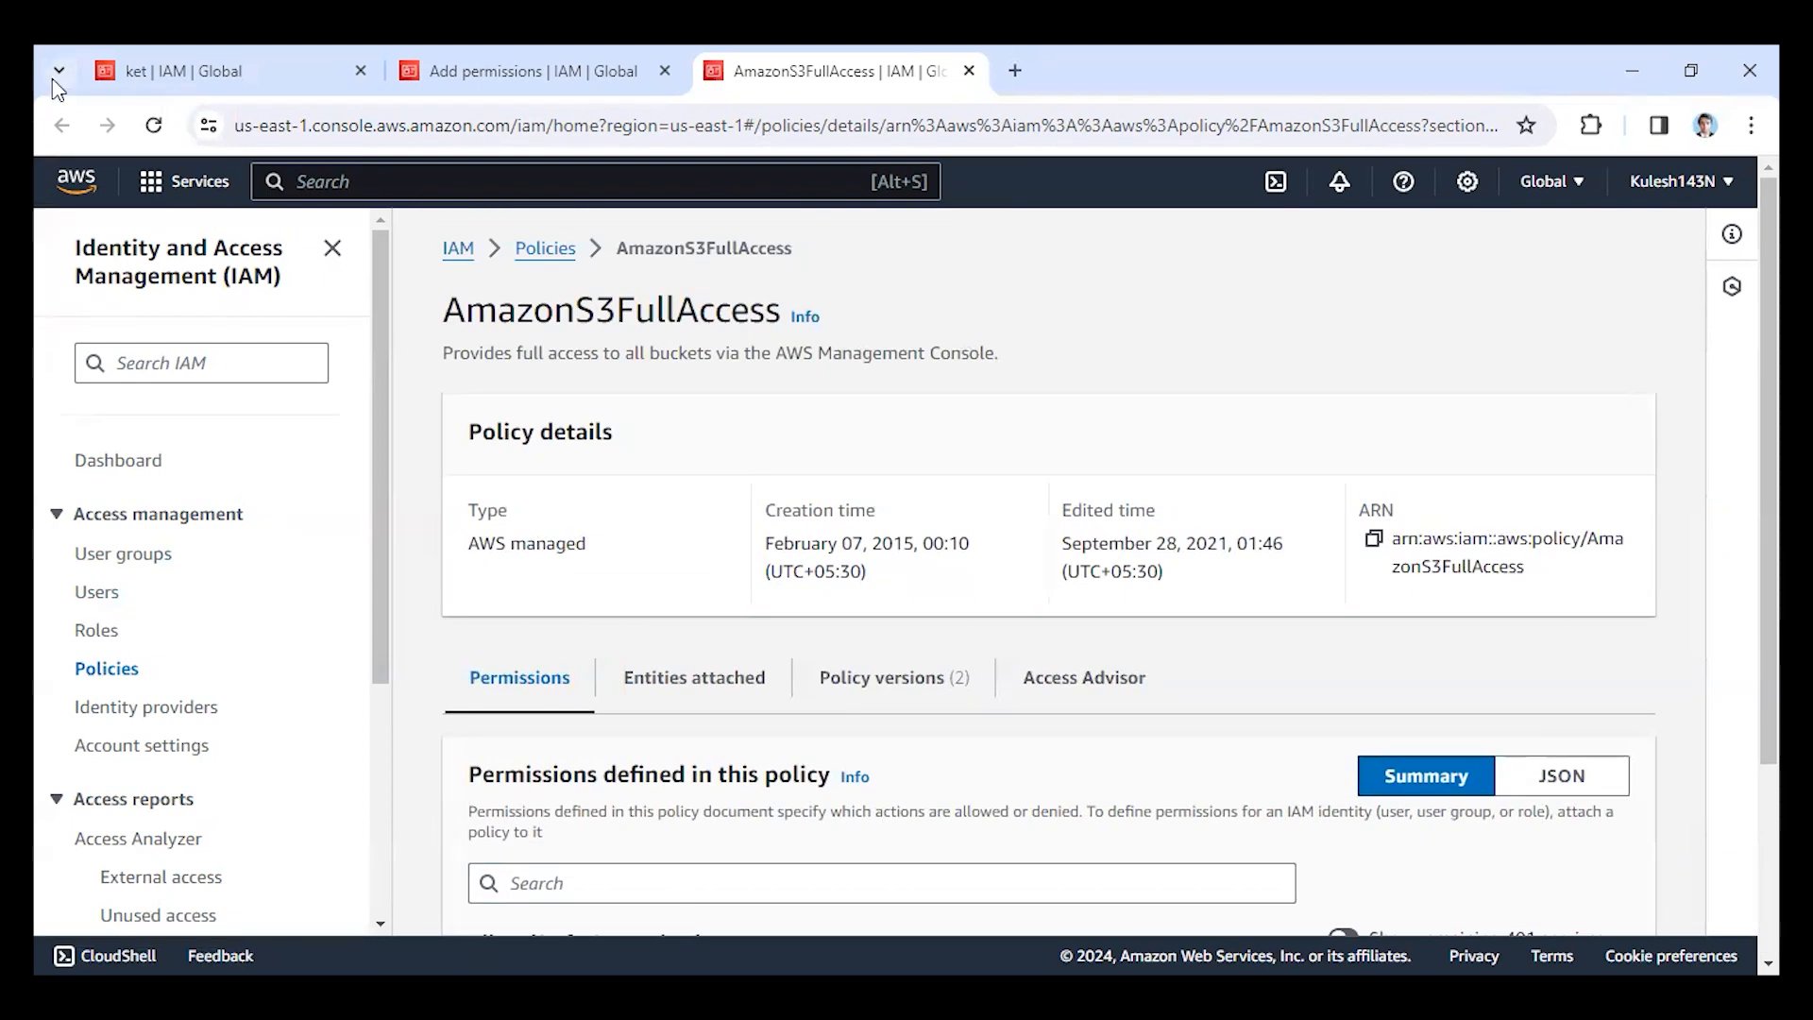
Return to the ket group's original browser tab and view the IAM roles list and the IAM dashboard.
left_click(183, 82)
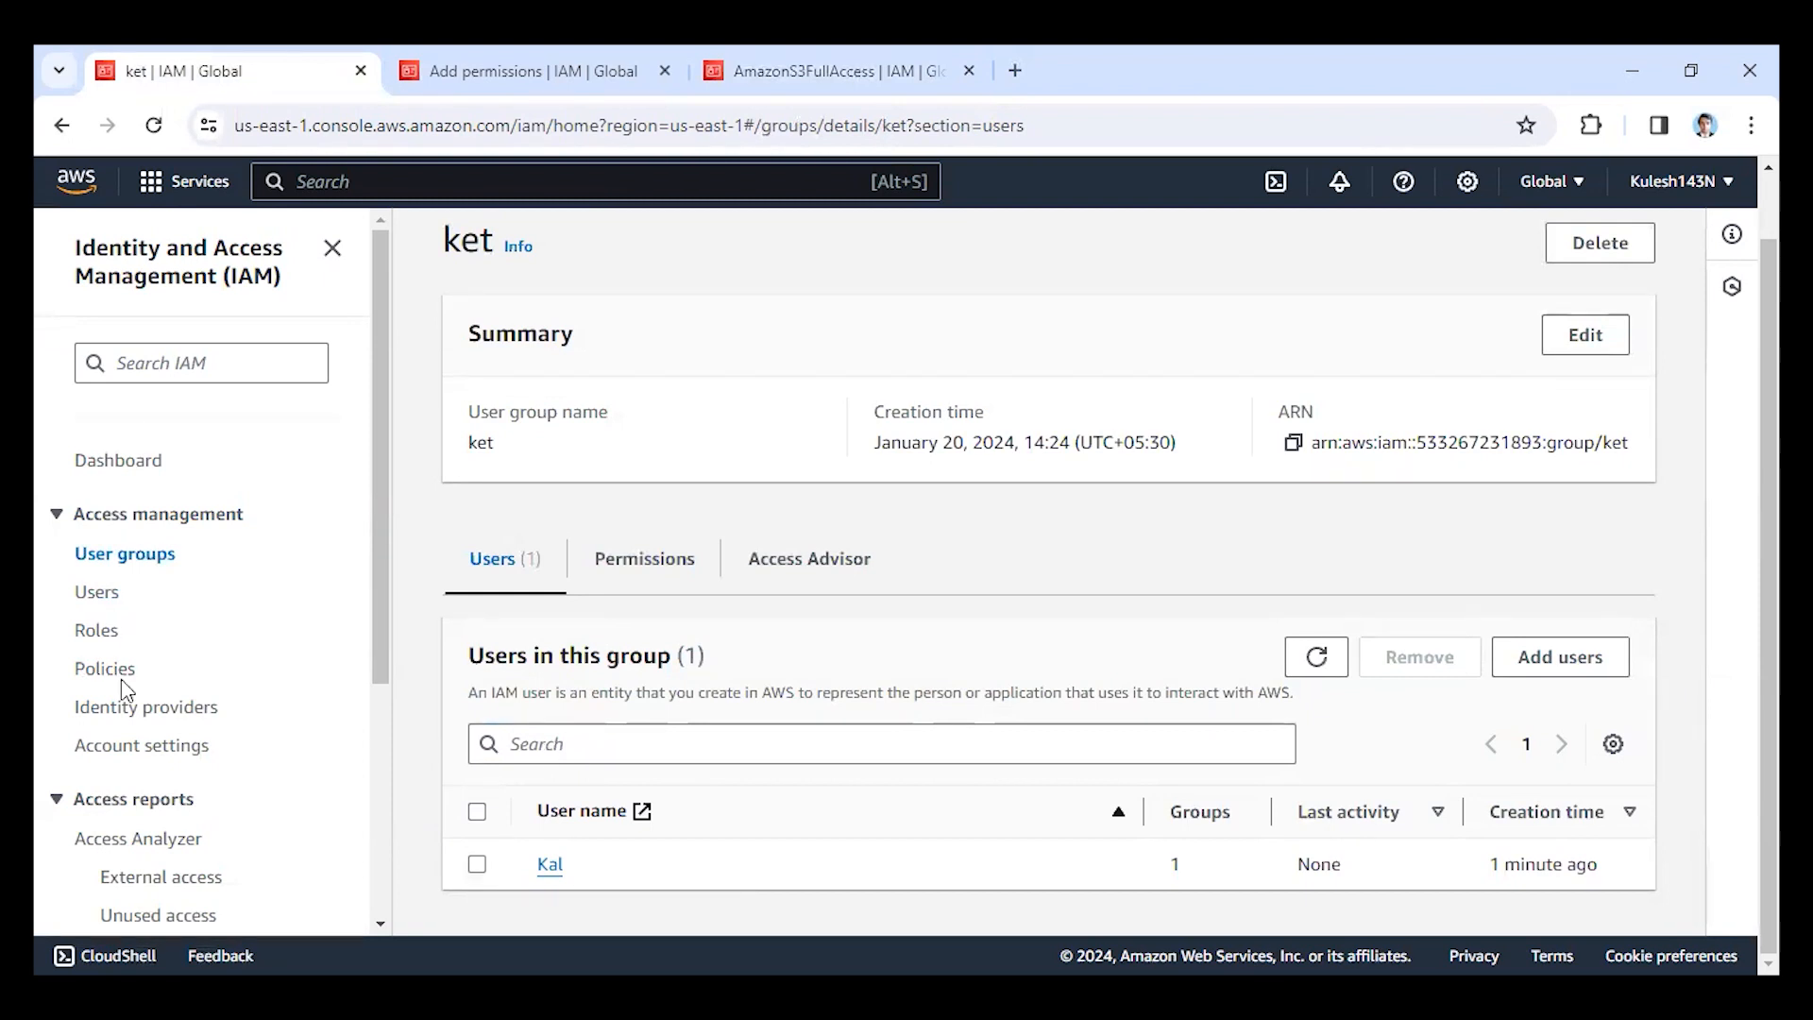
left_click(102, 633)
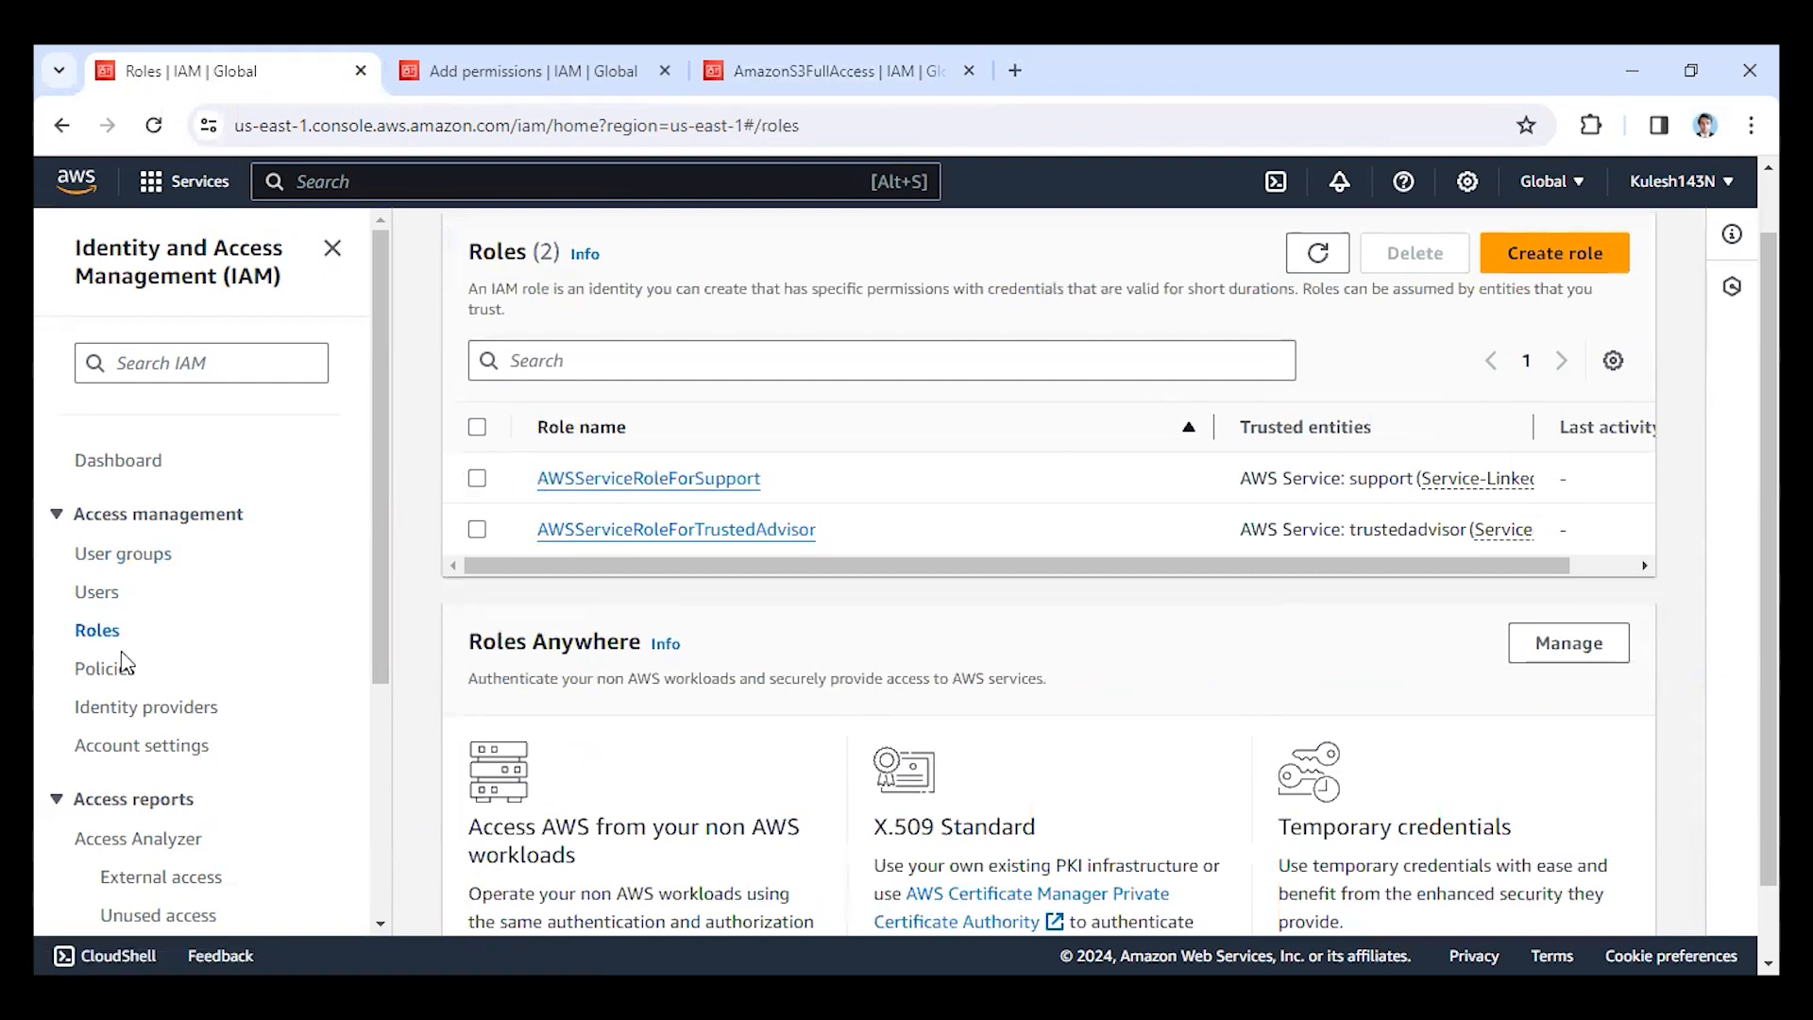
left_click(137, 462)
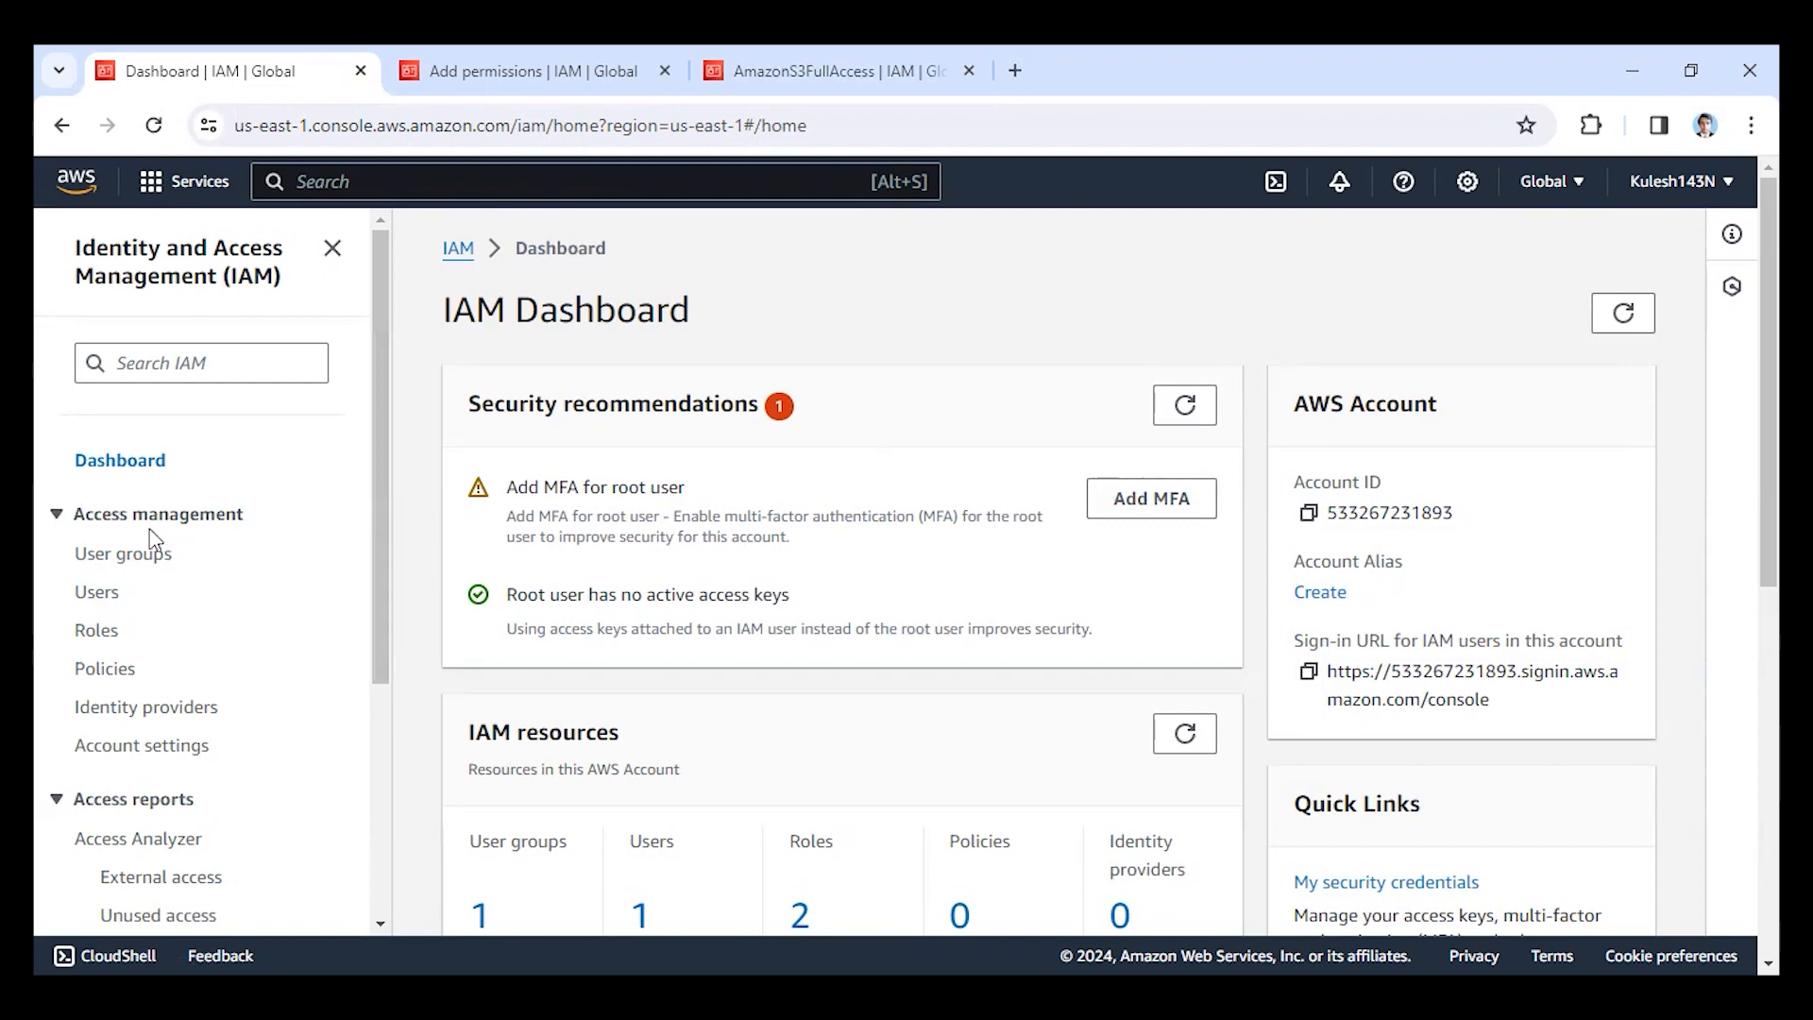
left_click(415, 170)
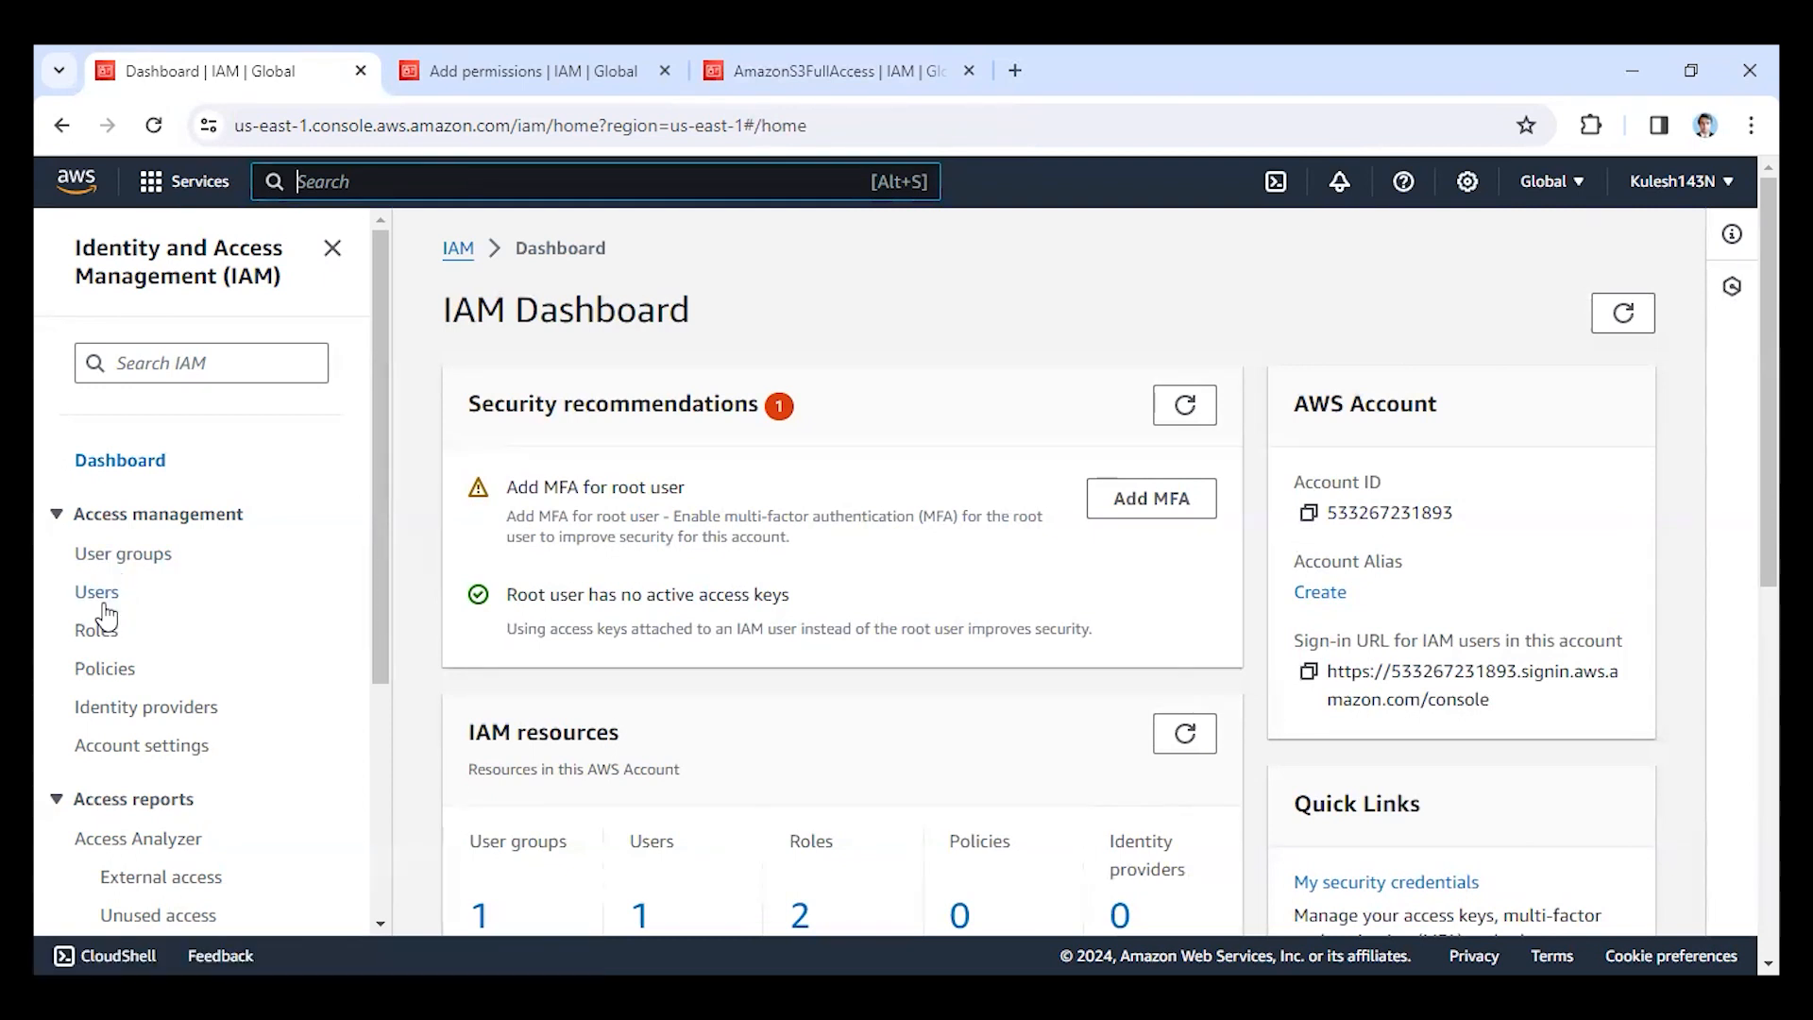
Switch to the Edge window signed in as the IAM user and sign that user out of the AWS console.
key("alt+s")
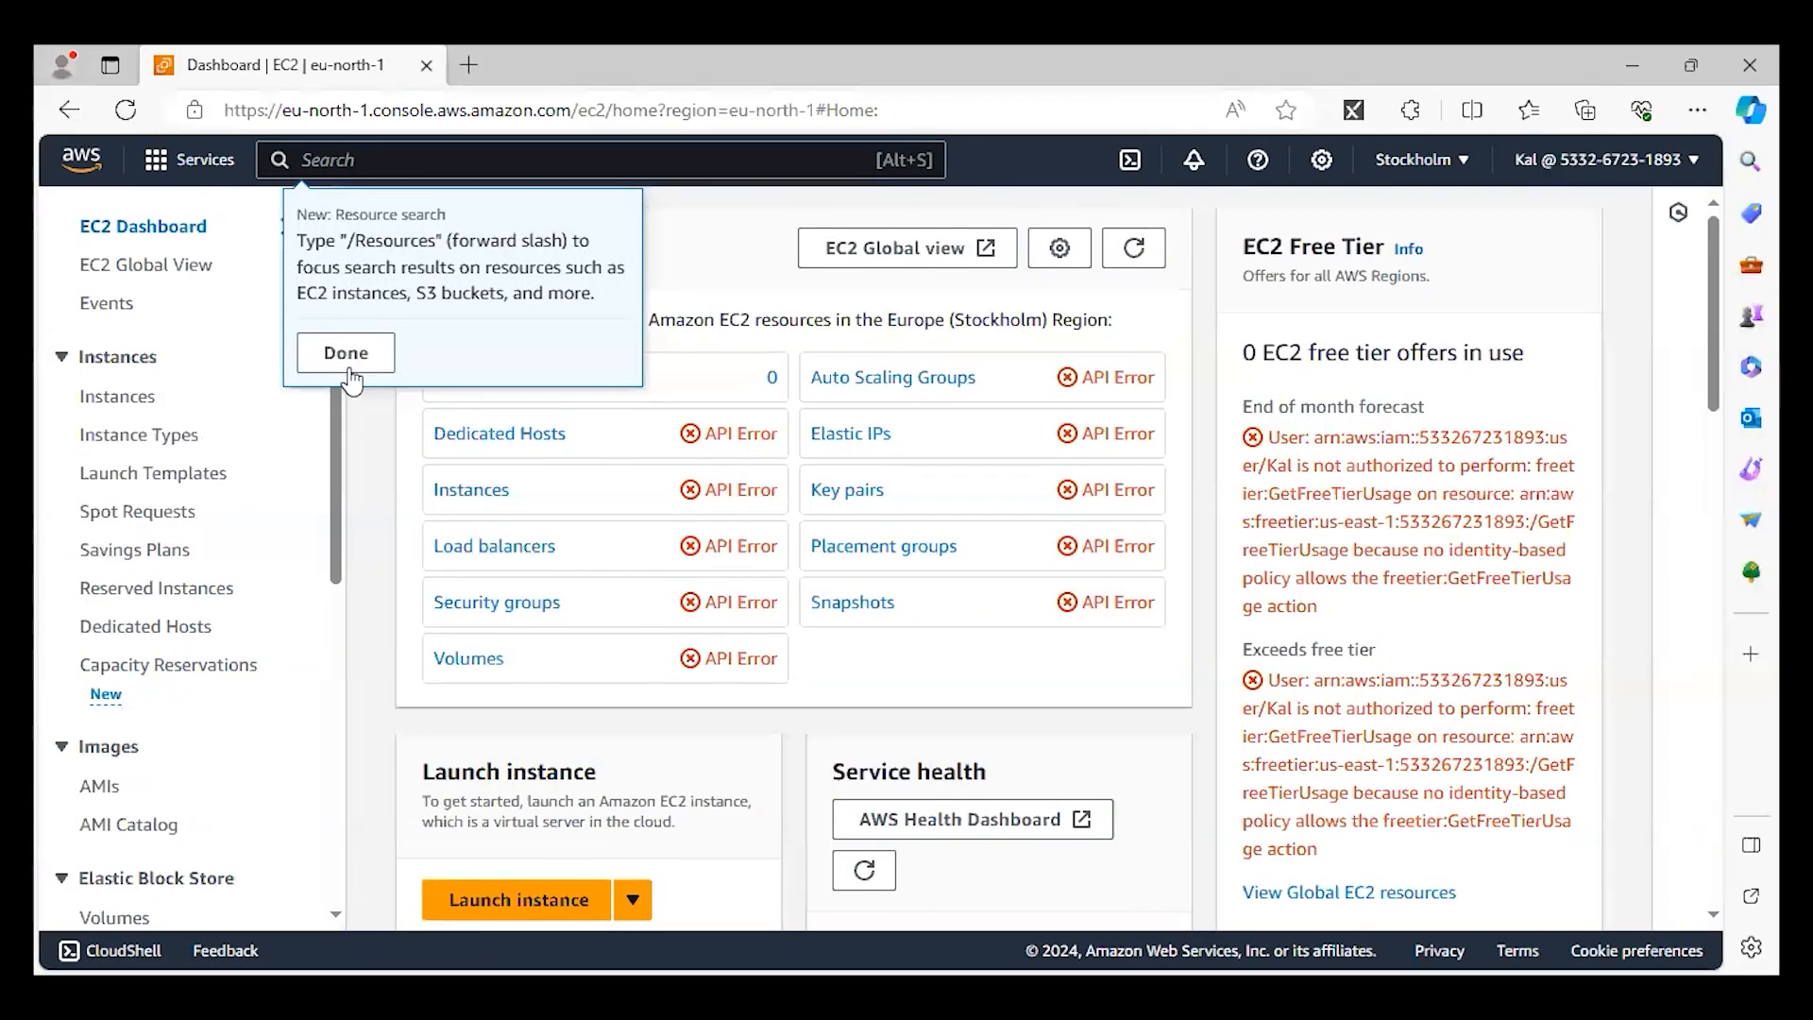
left_click(345, 362)
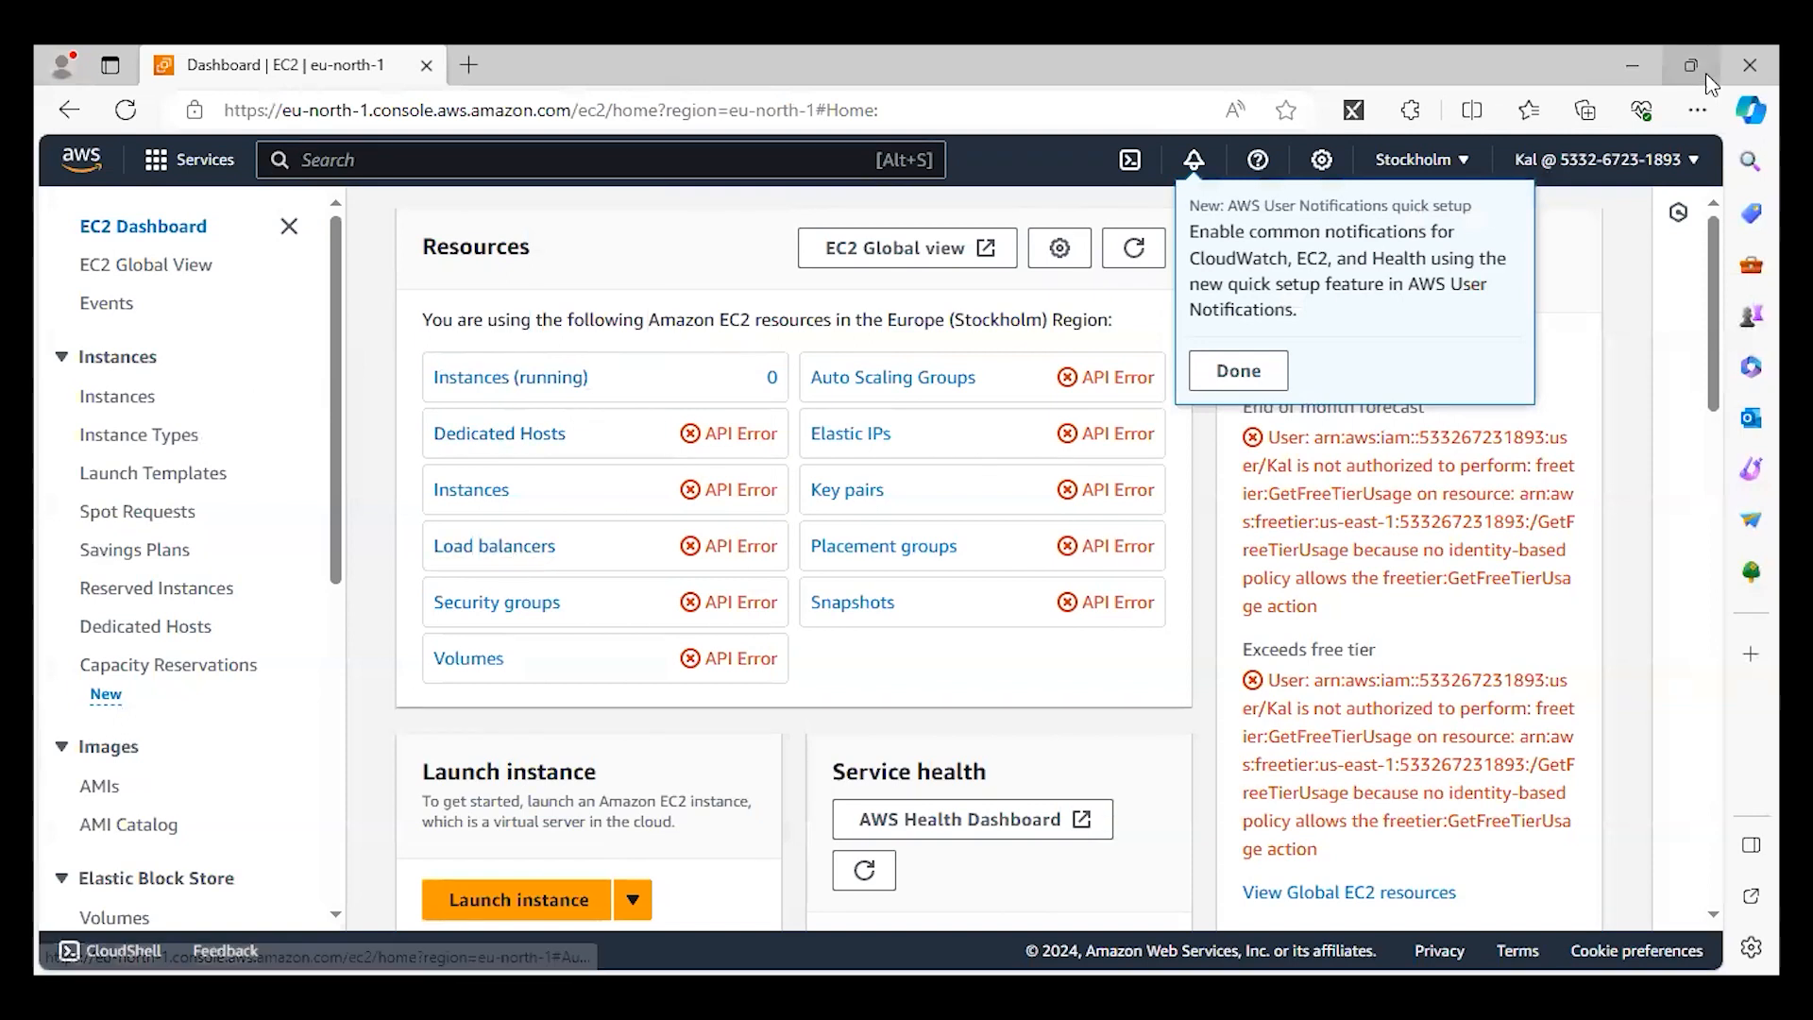
left_click(1664, 170)
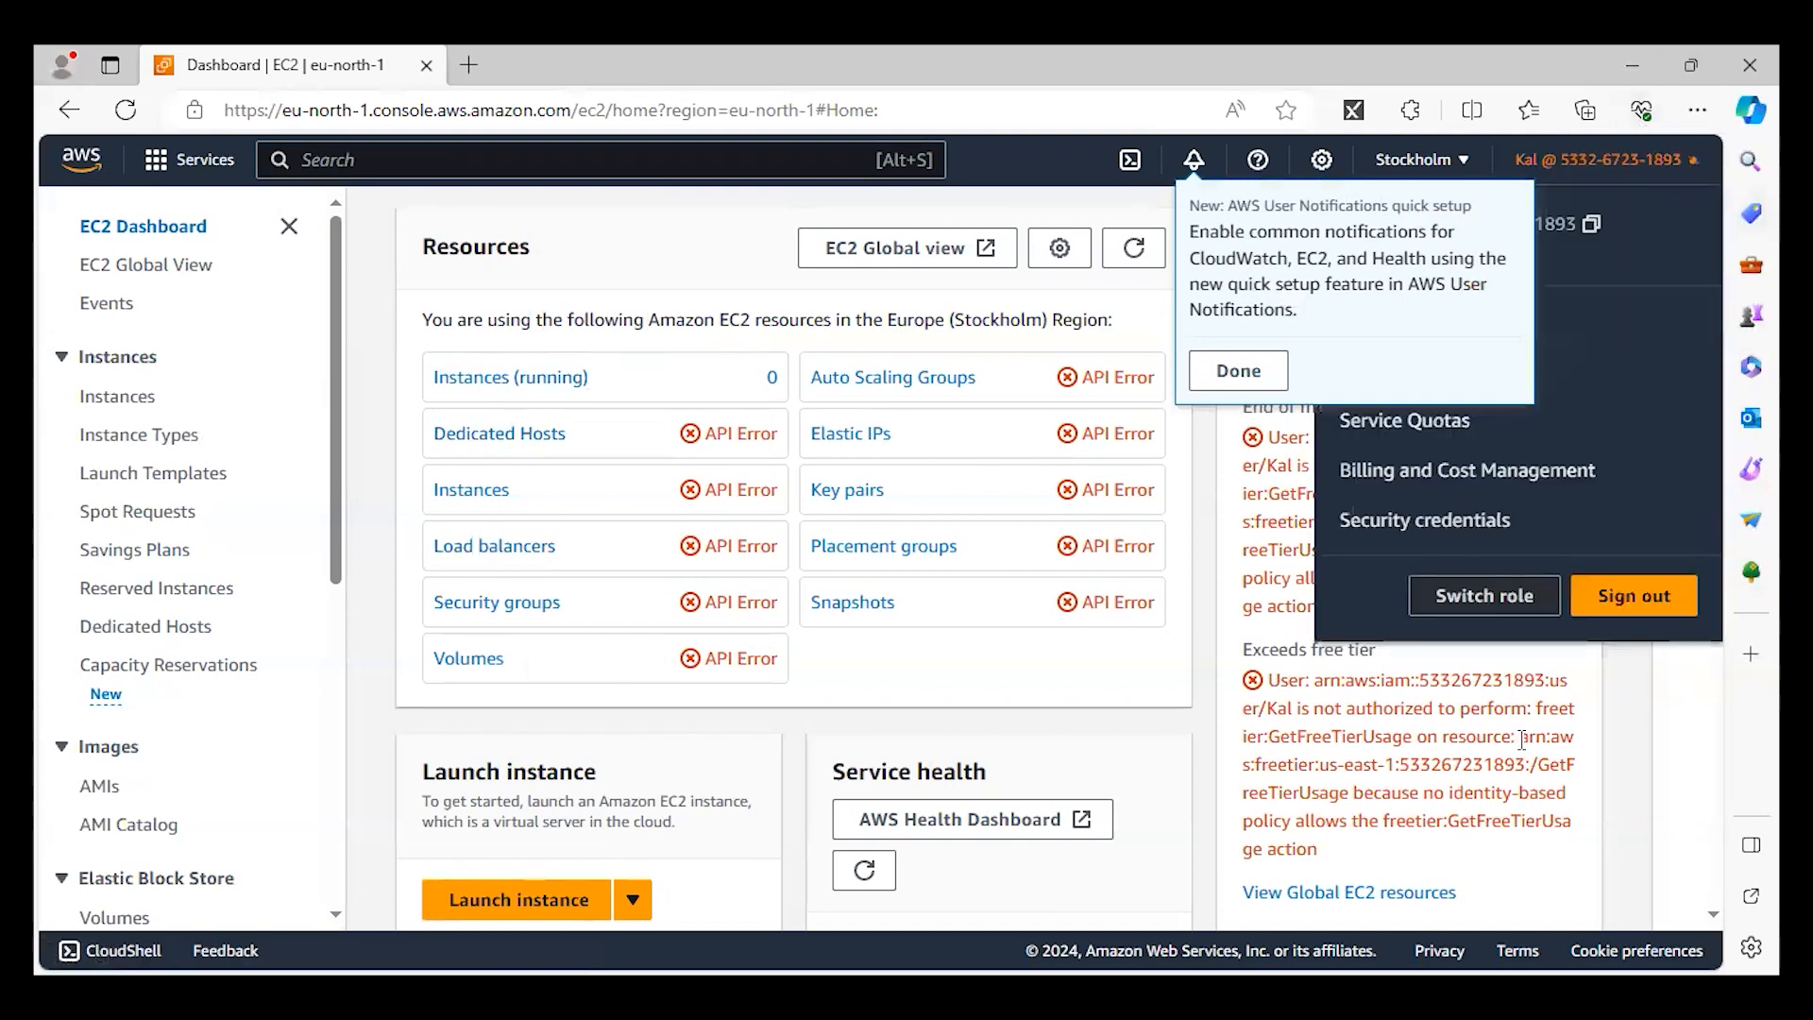
left_click(1634, 595)
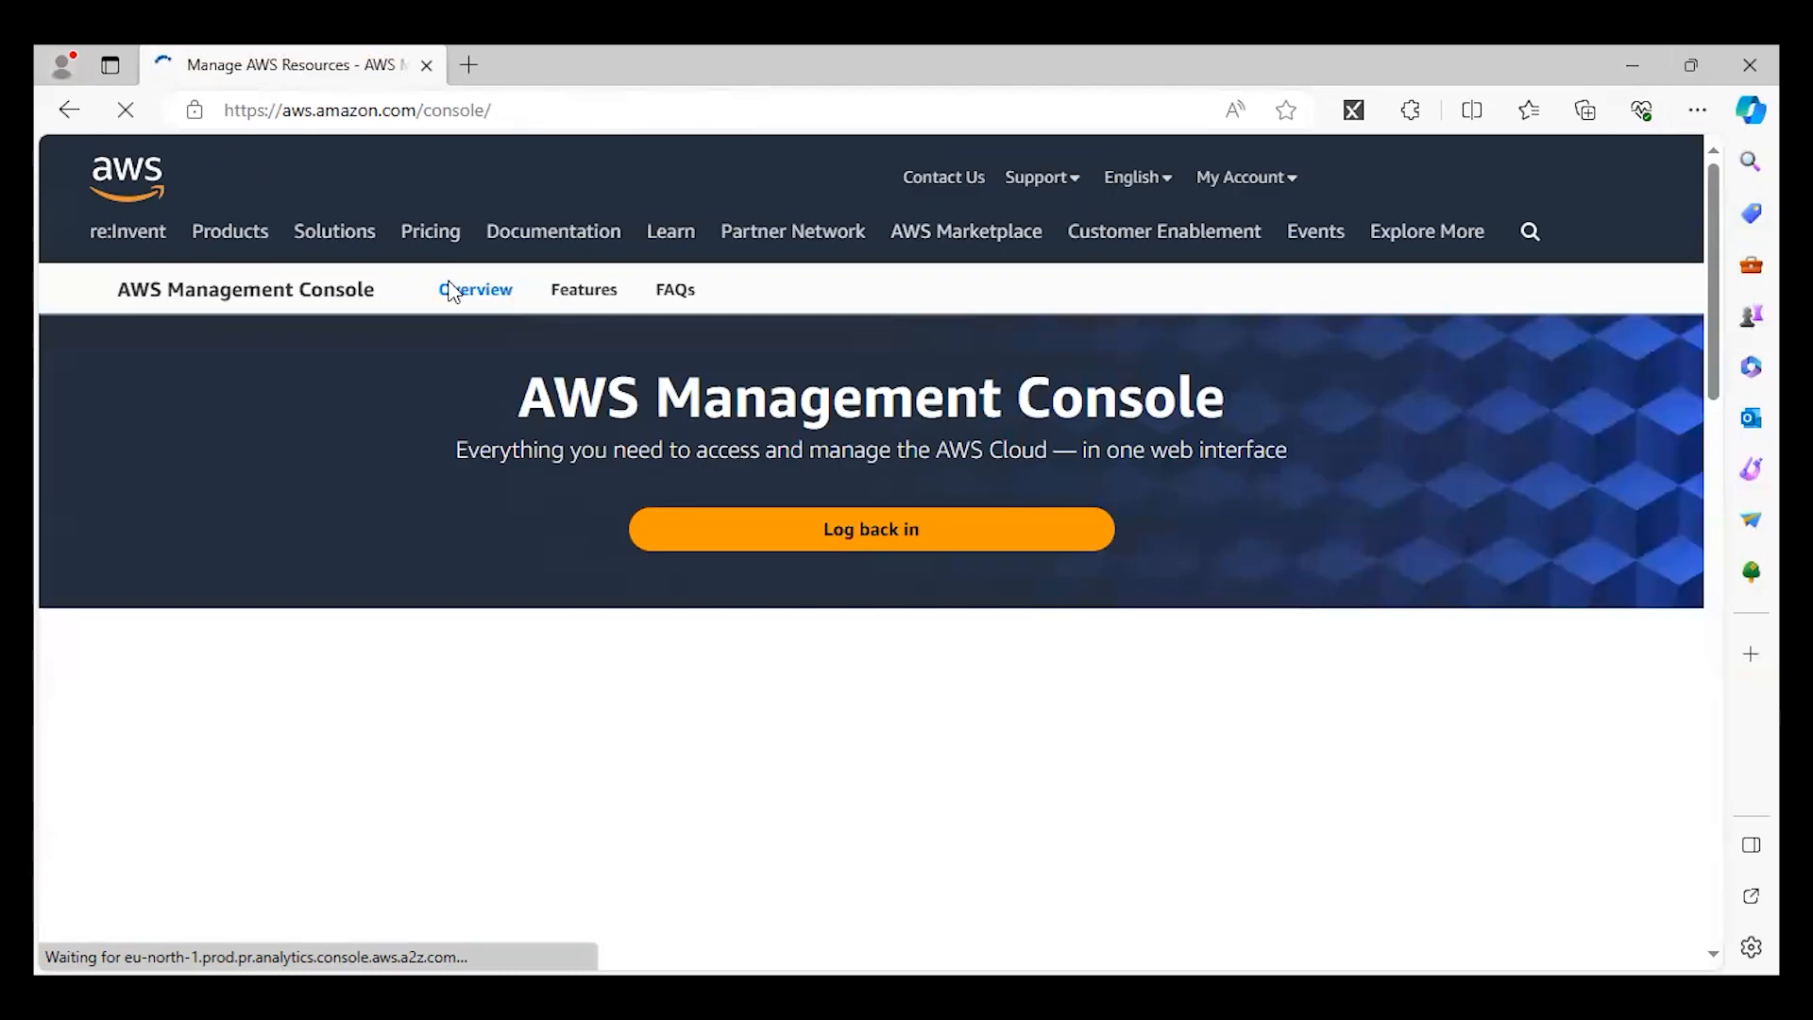
left_click(1452, 194)
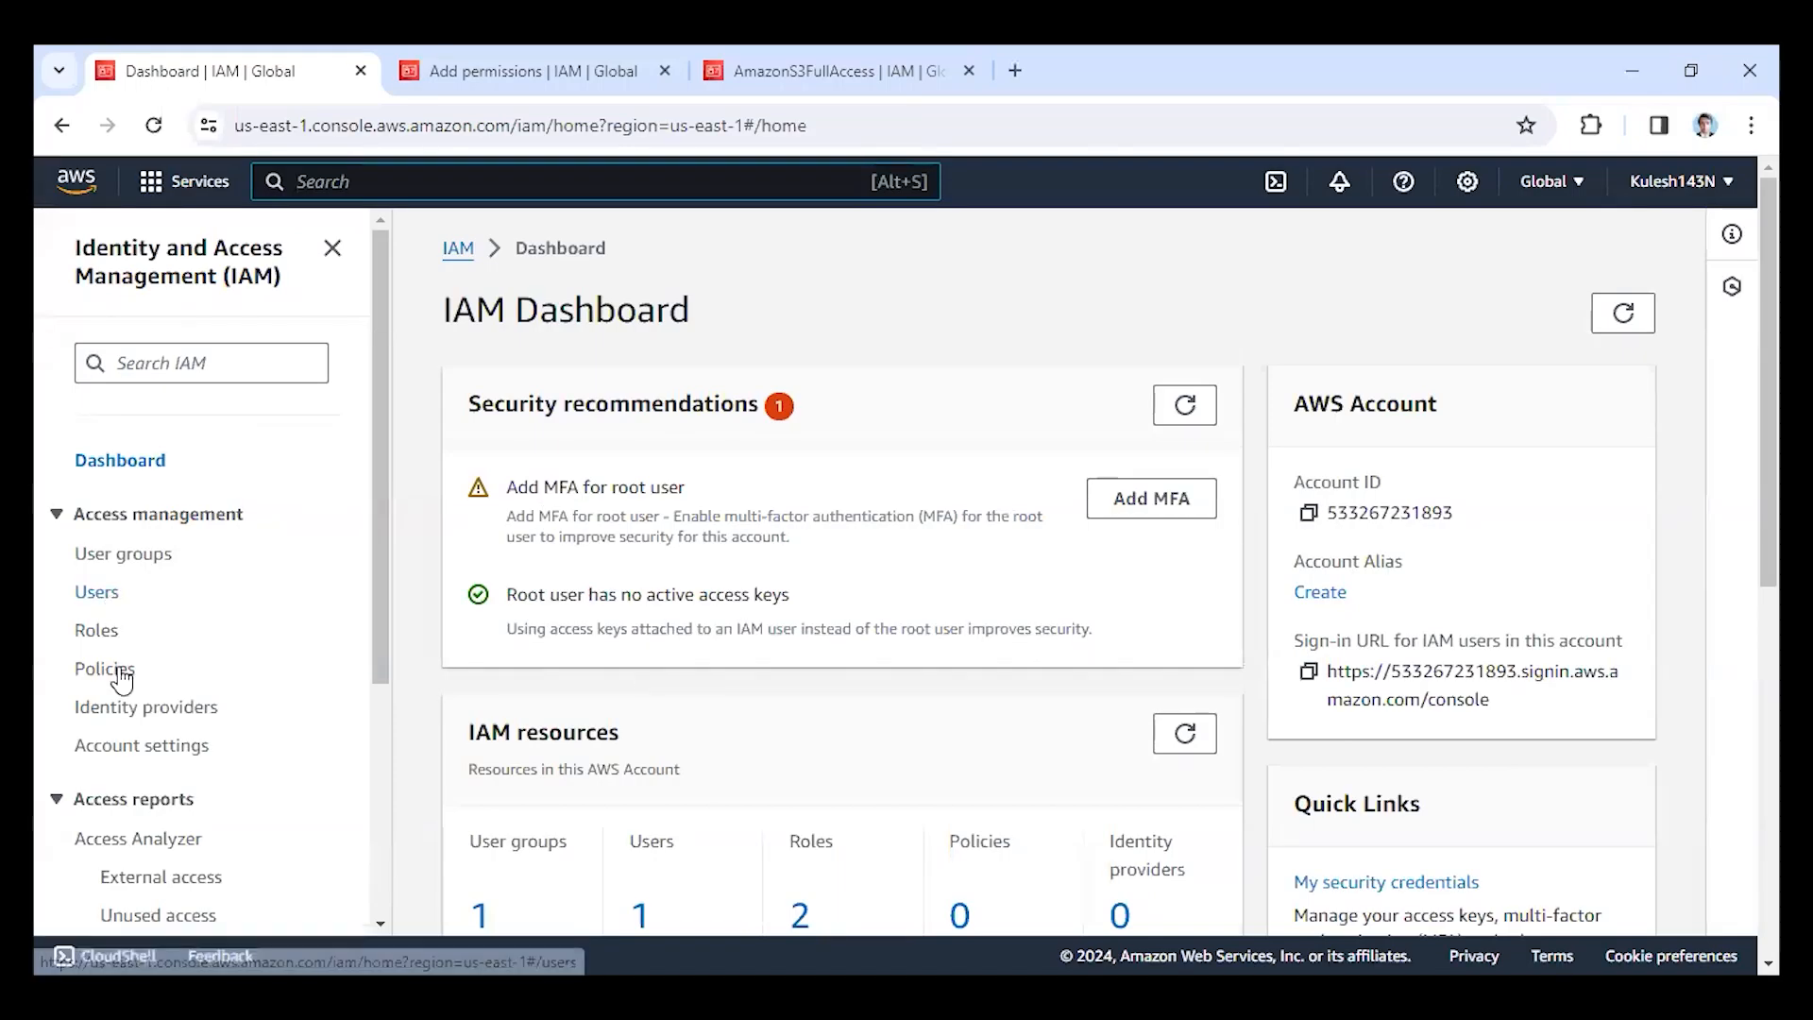
Delete the user group ket, confirming the deletion with the group name.
left_click(147, 555)
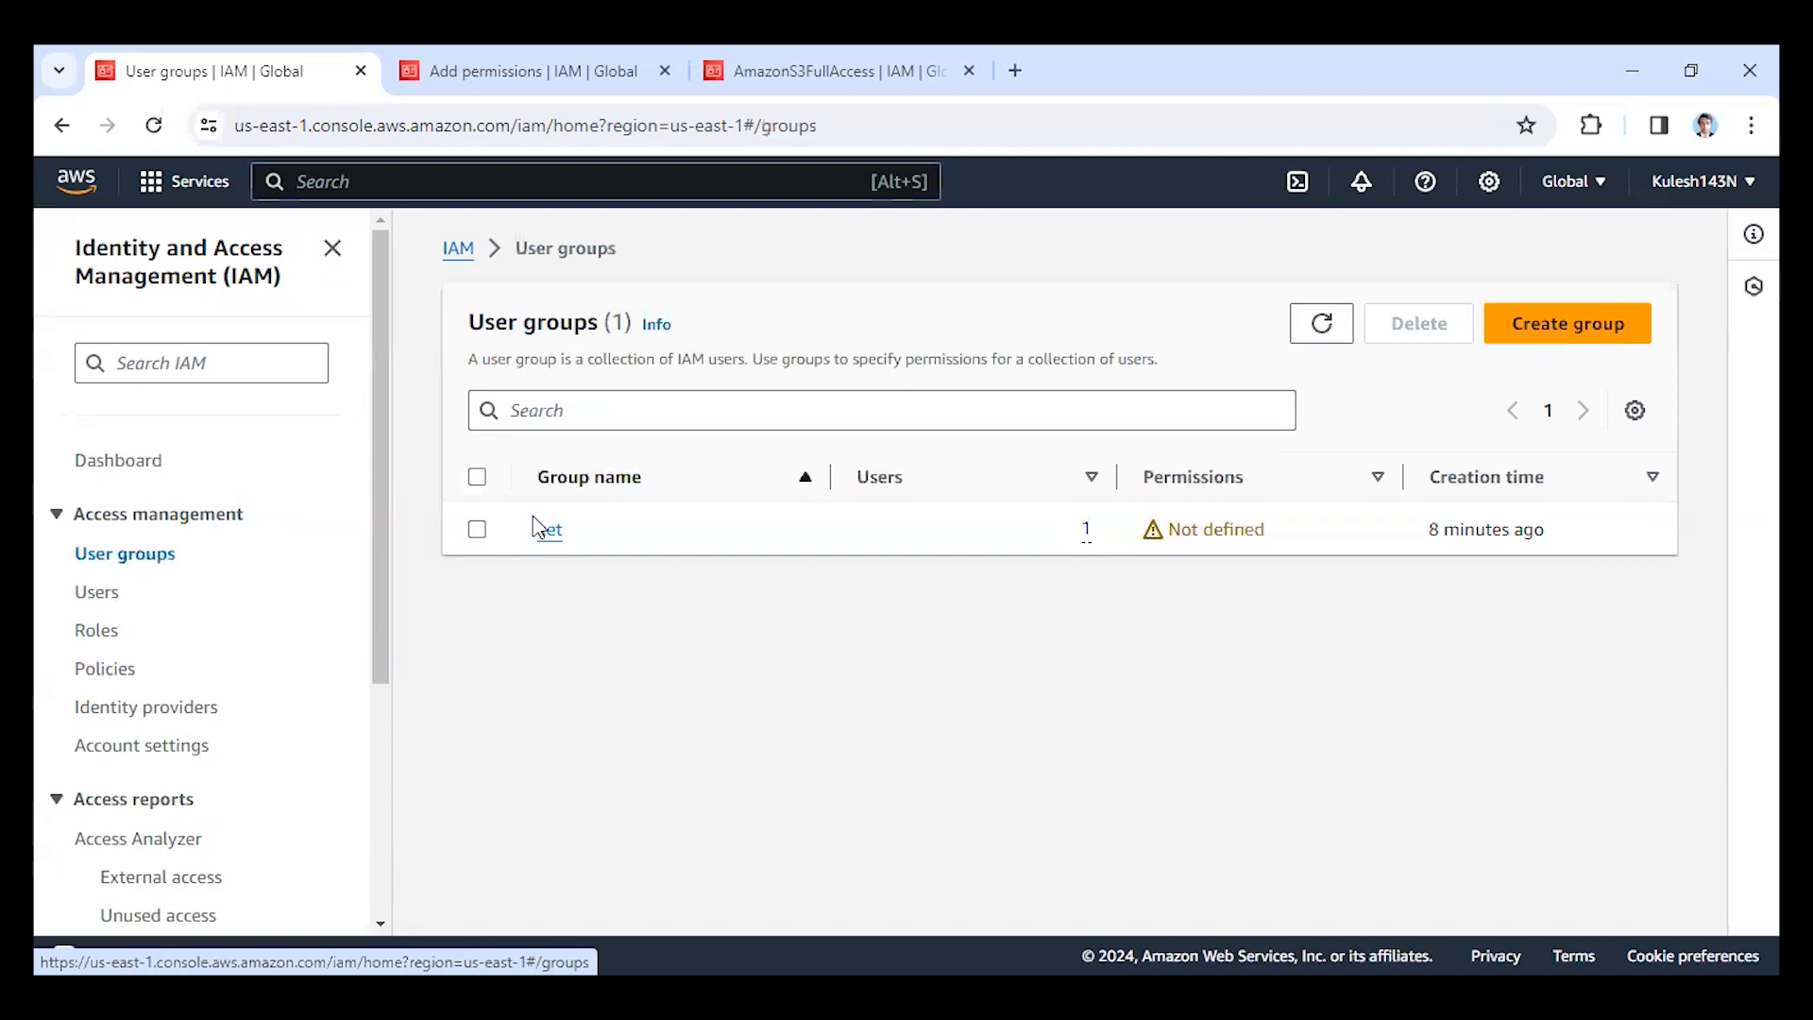
left_click(478, 531)
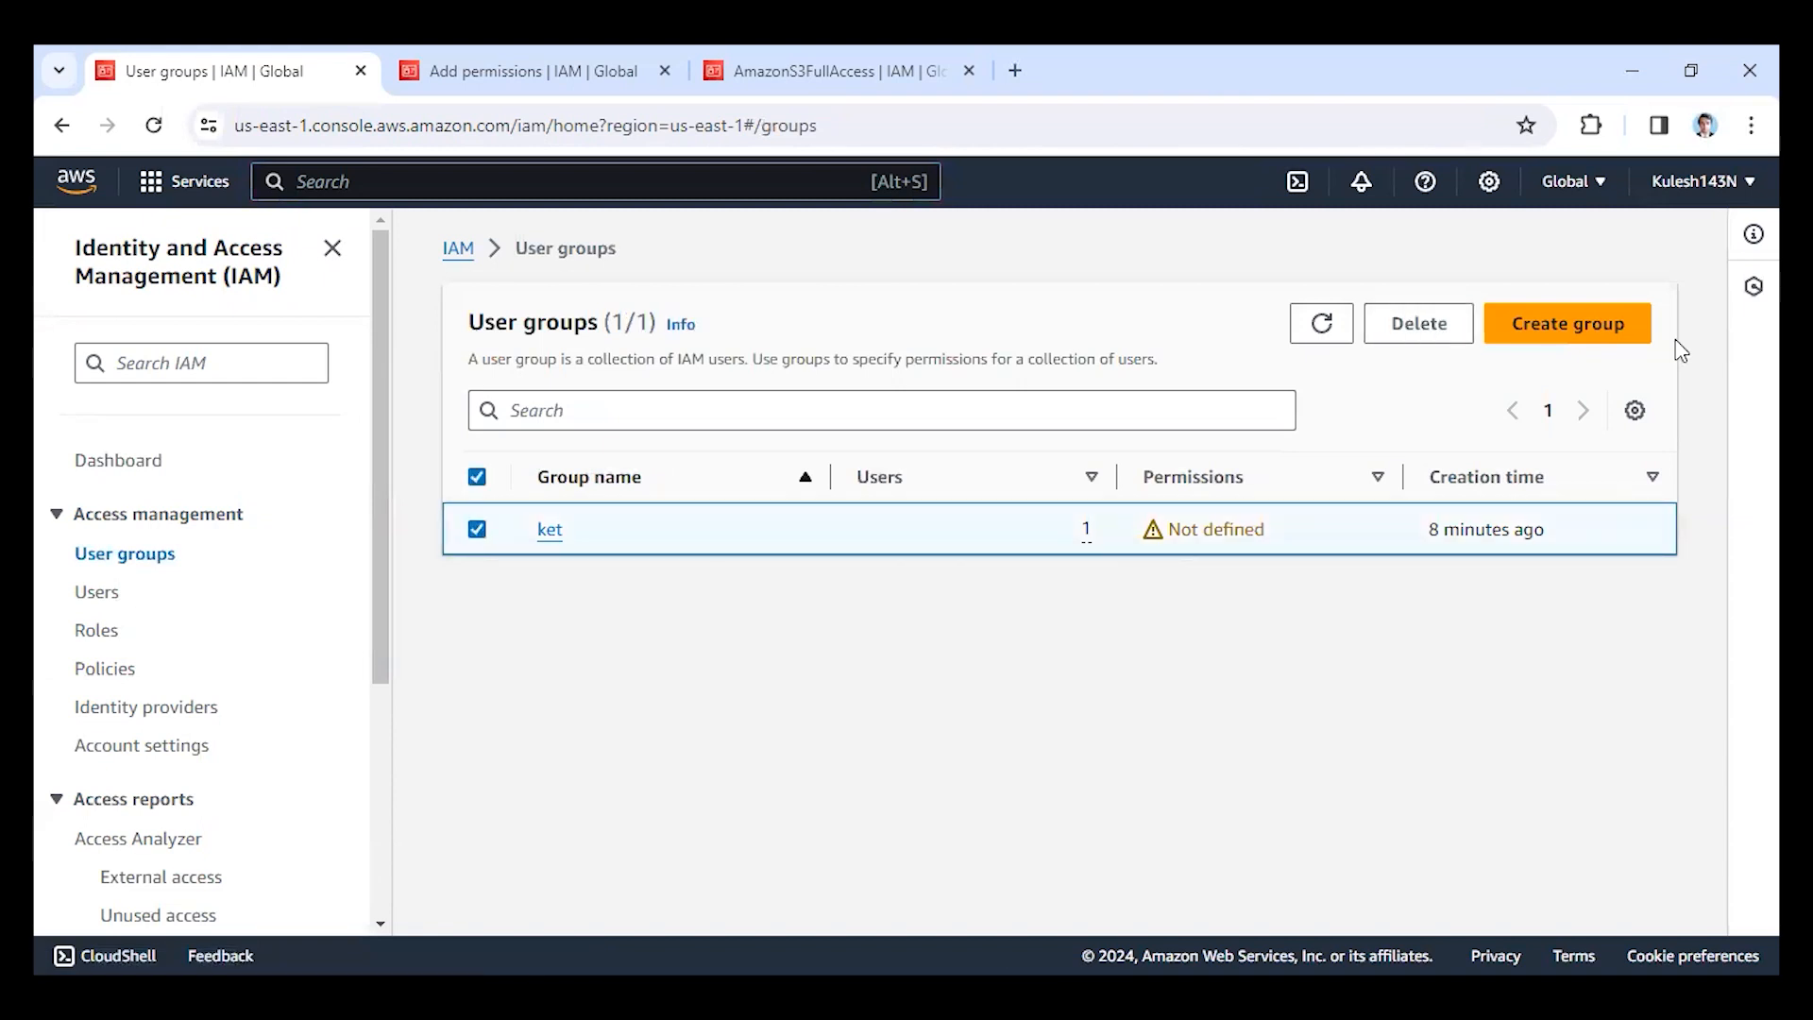
left_click(1420, 331)
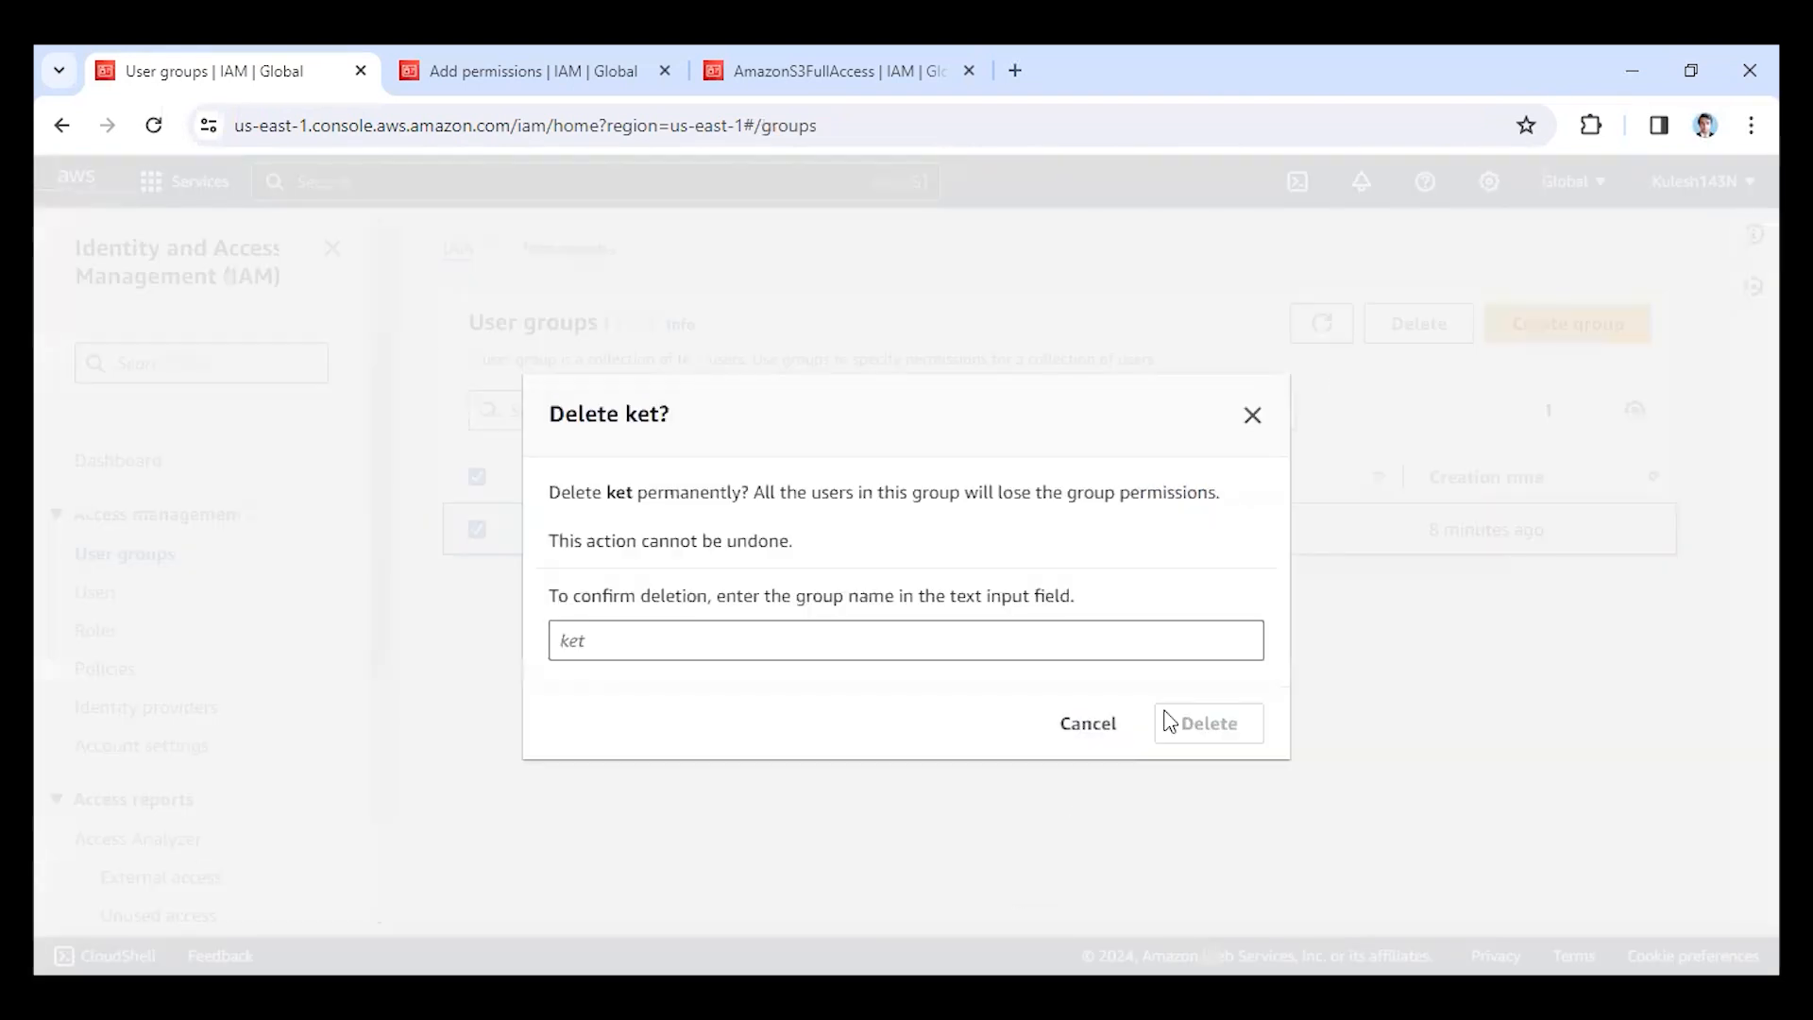
left_click(1131, 641)
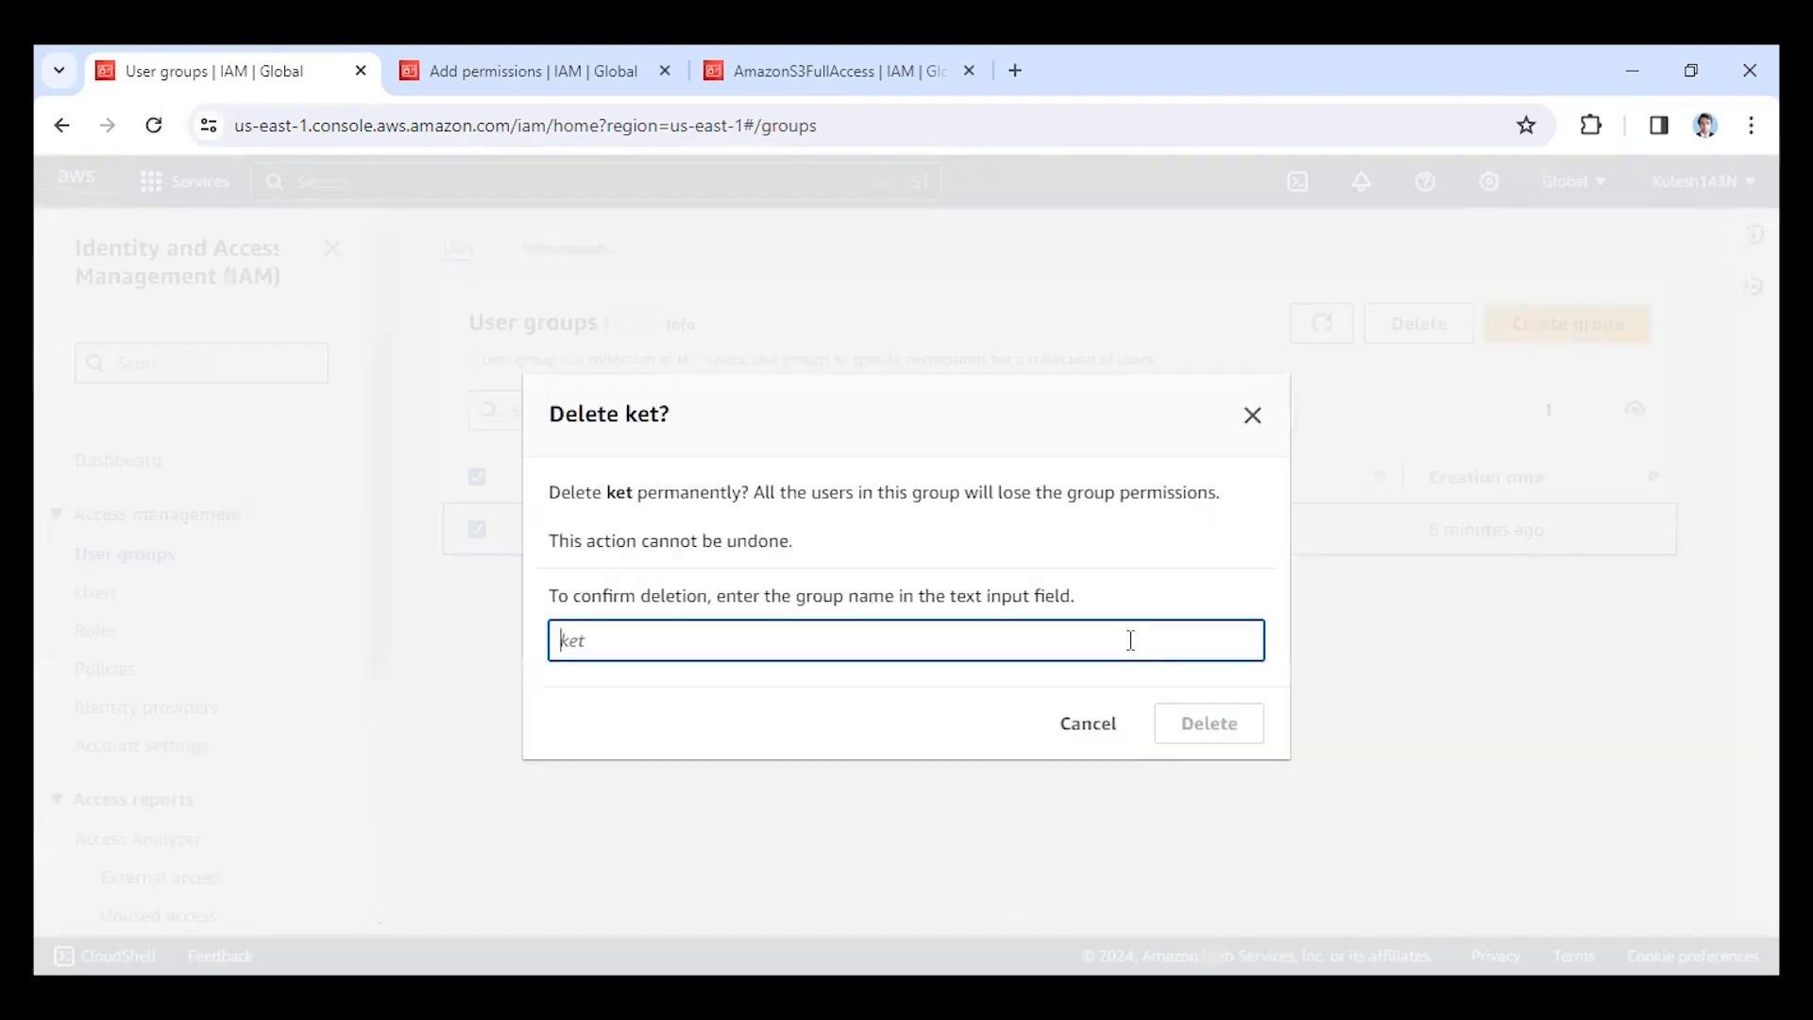
type("ket")
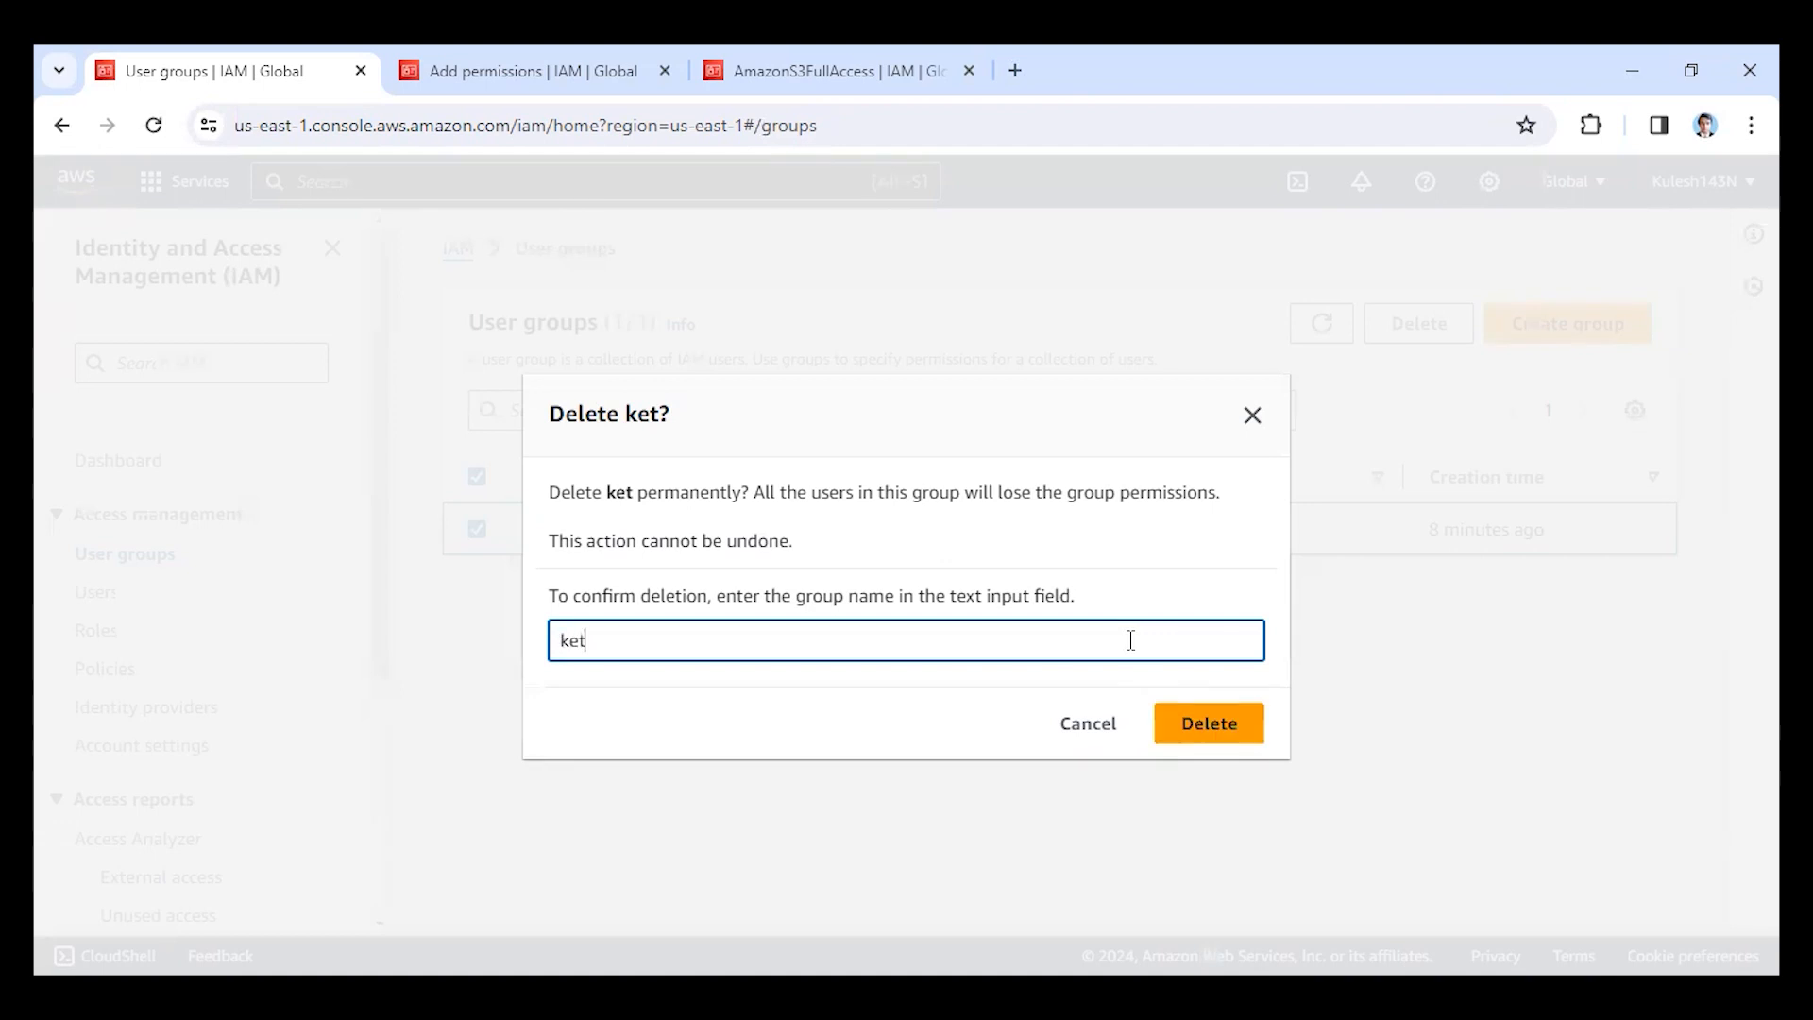
left_click(1228, 737)
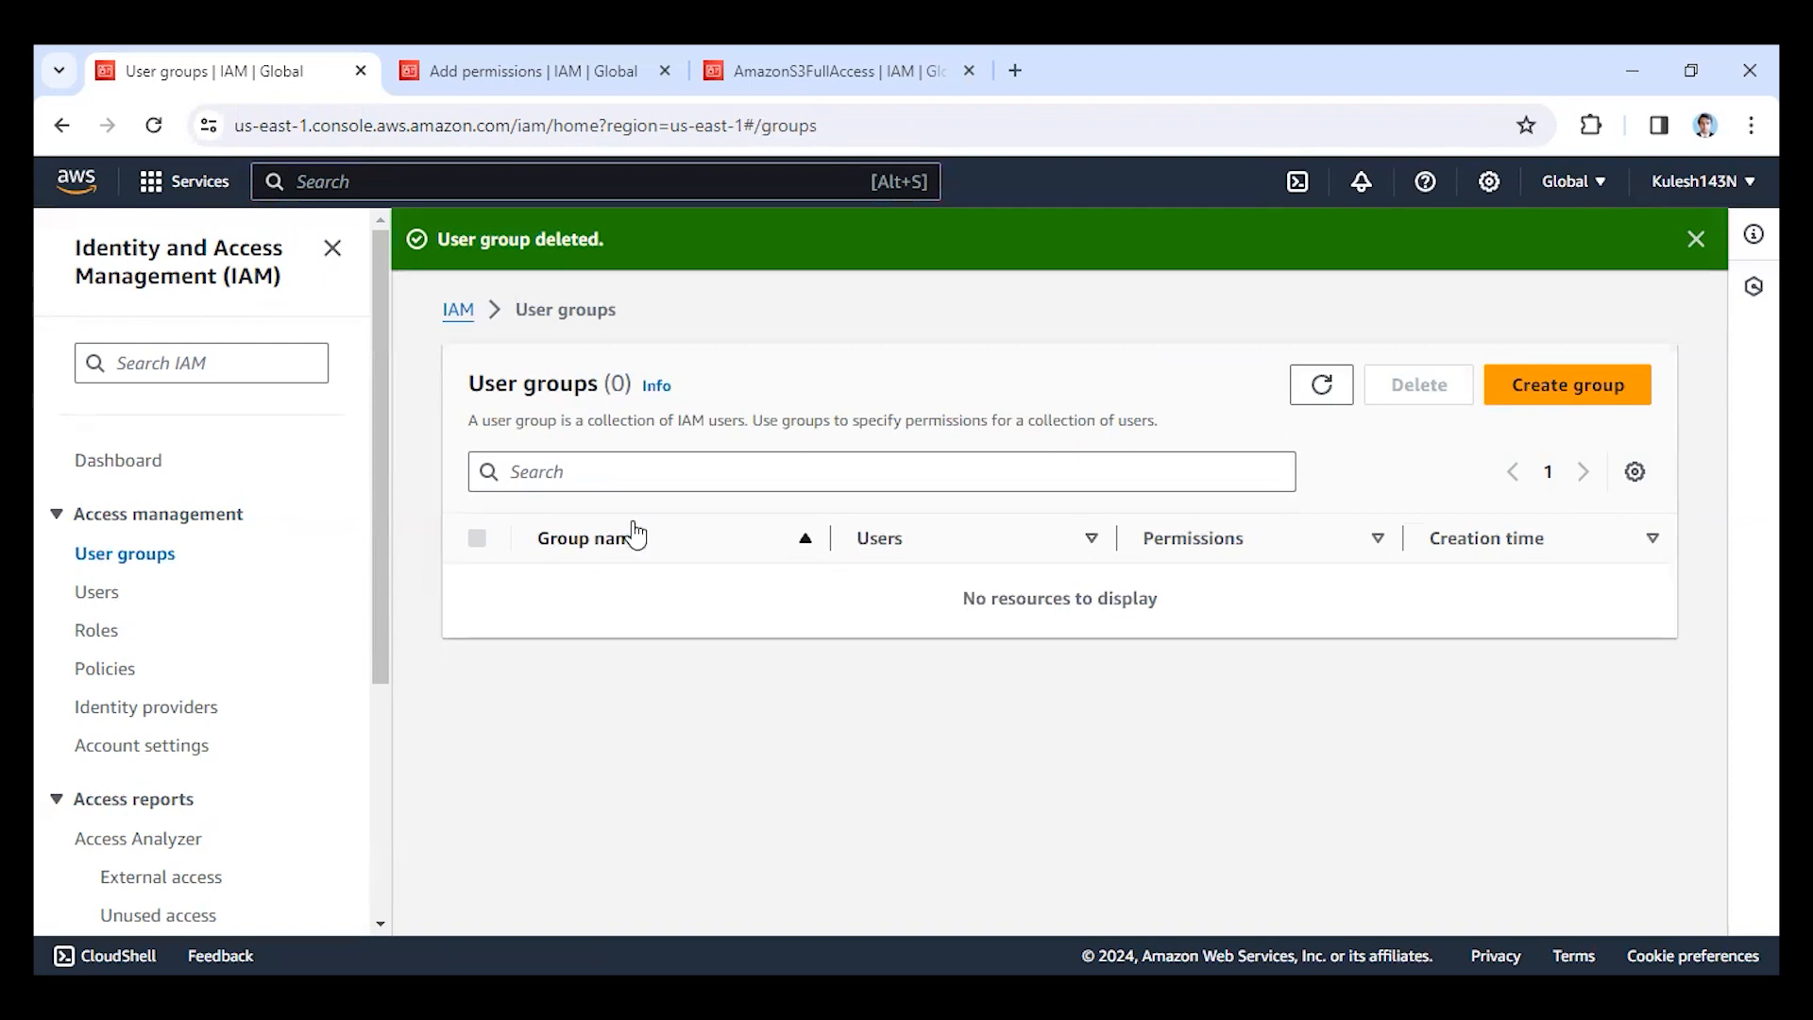
Try to delete the only IAM user from the users list, confirming the deletion with the user name.
left_click(119, 597)
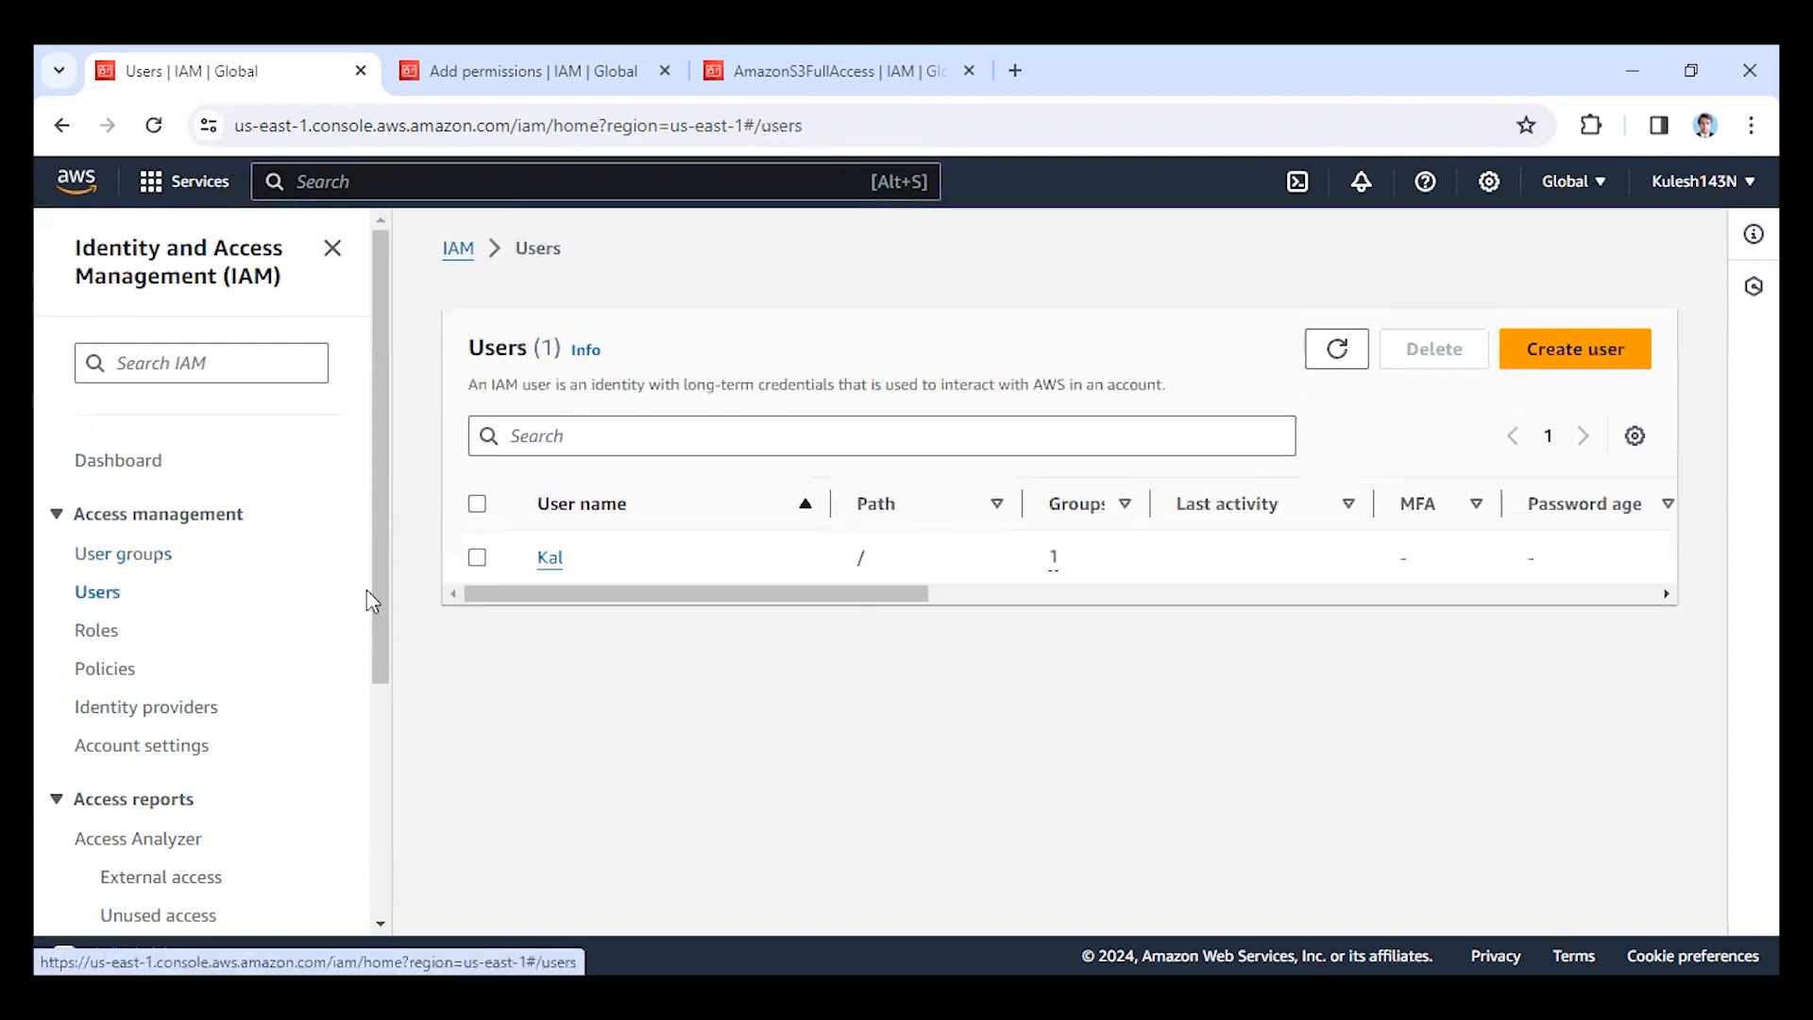
left_click(477, 559)
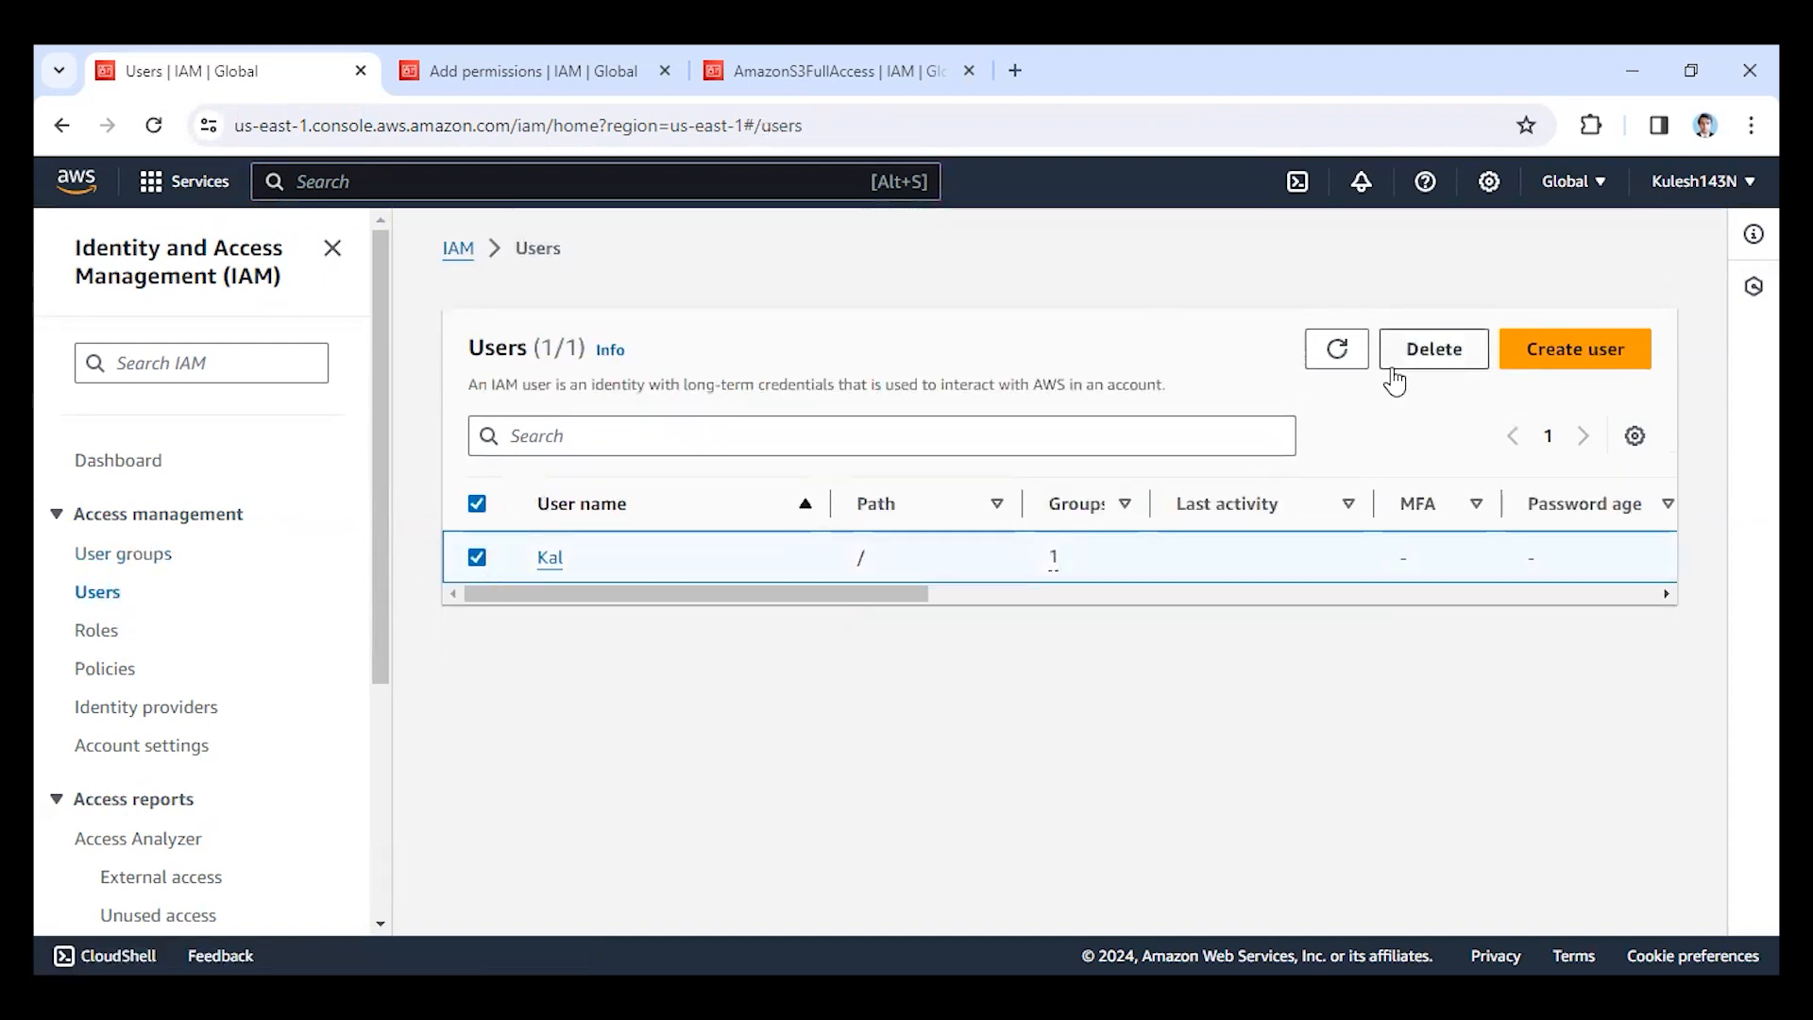
left_click(1434, 363)
left_click(721, 745)
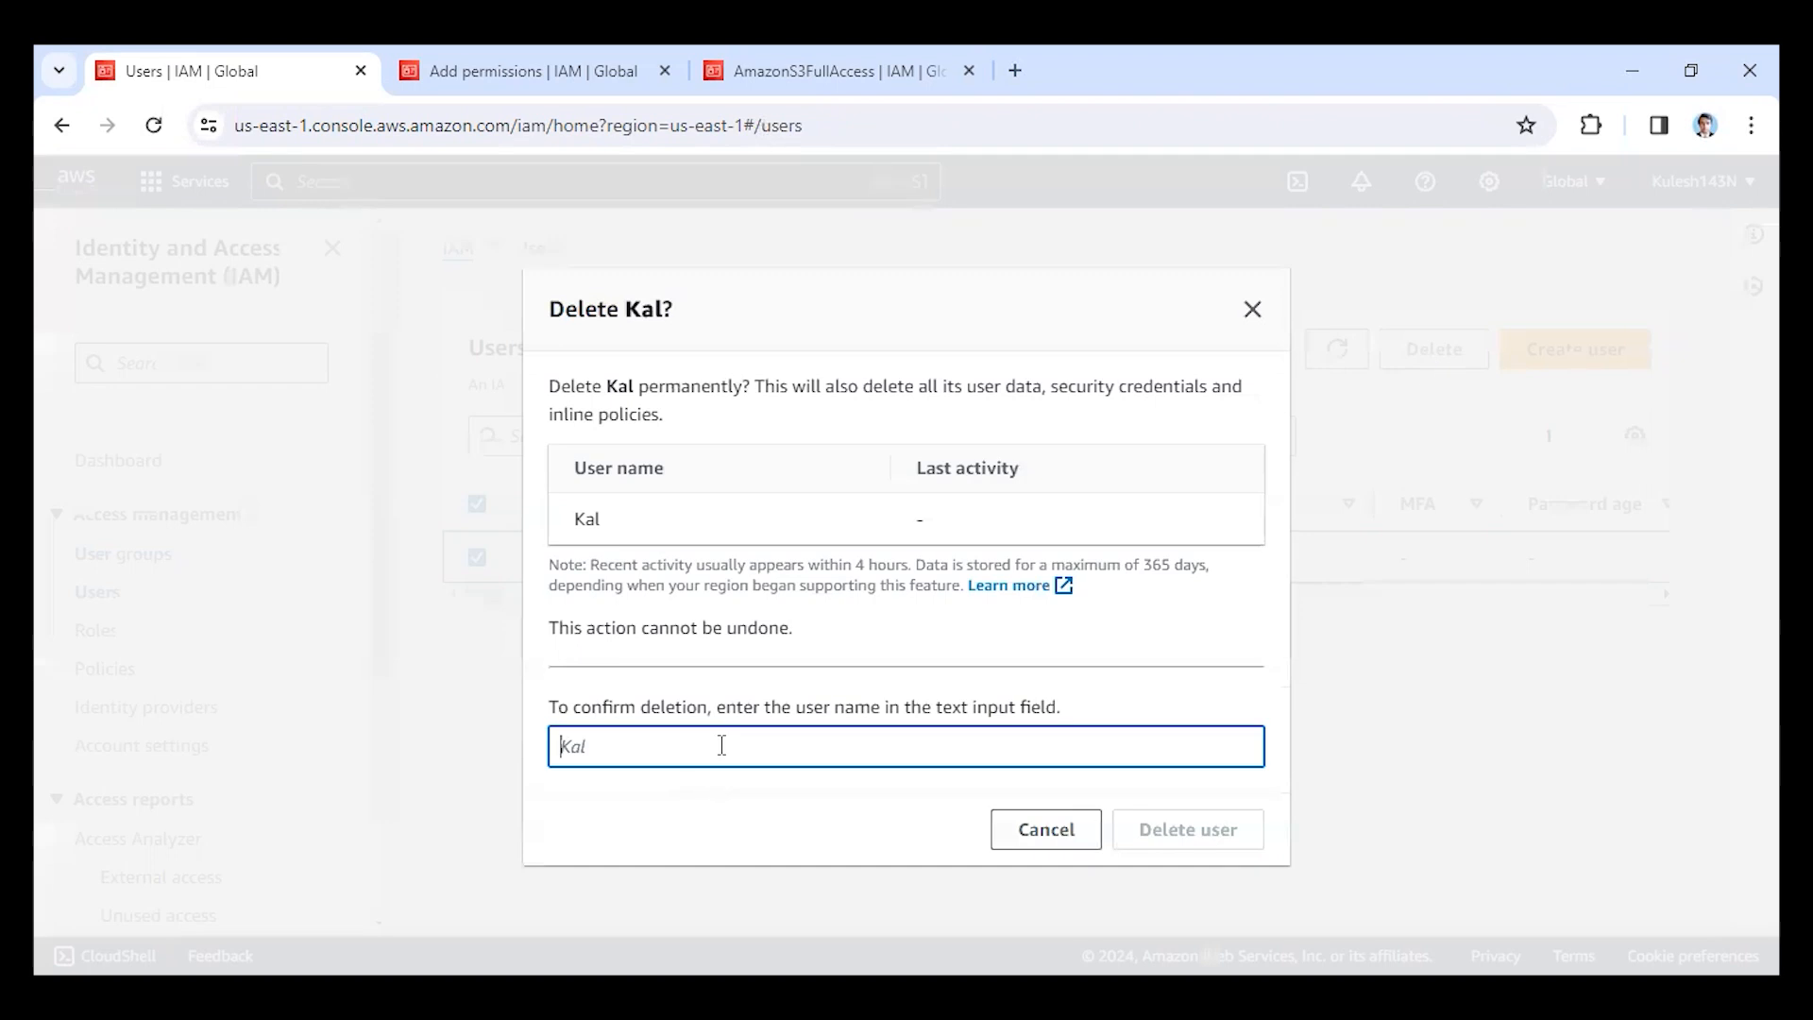
type("Kal")
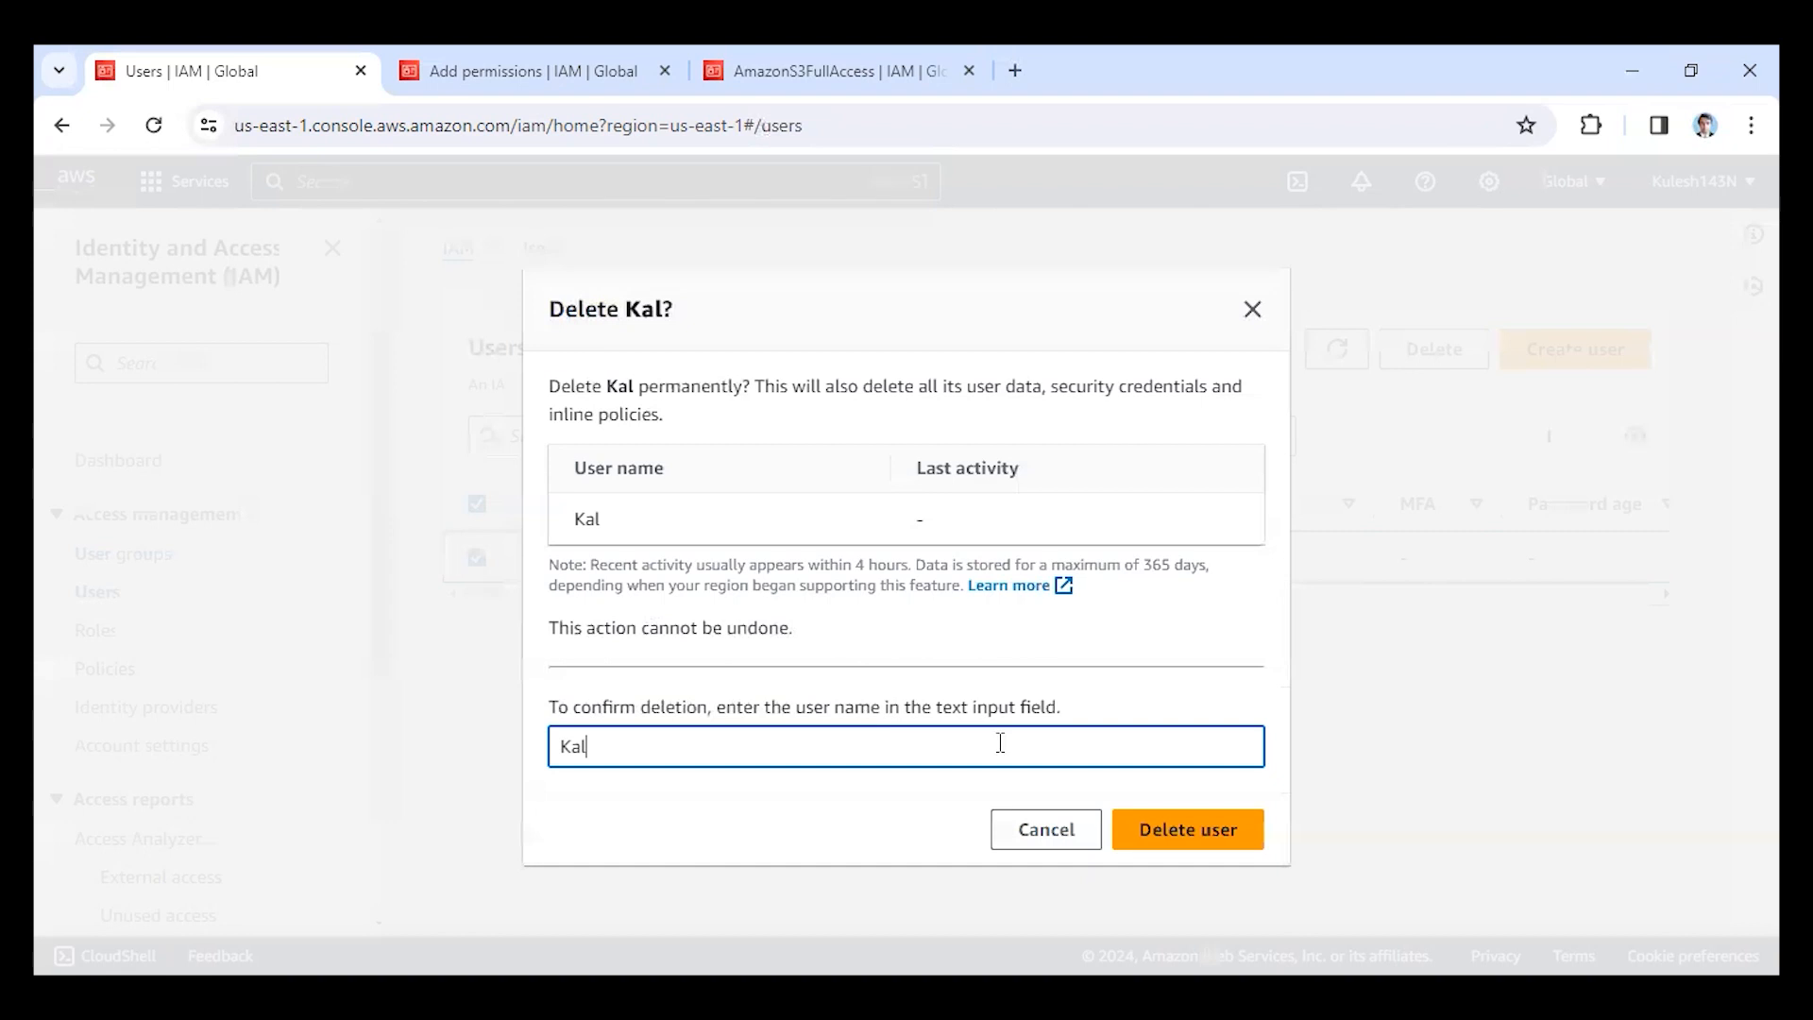
left_click(1194, 840)
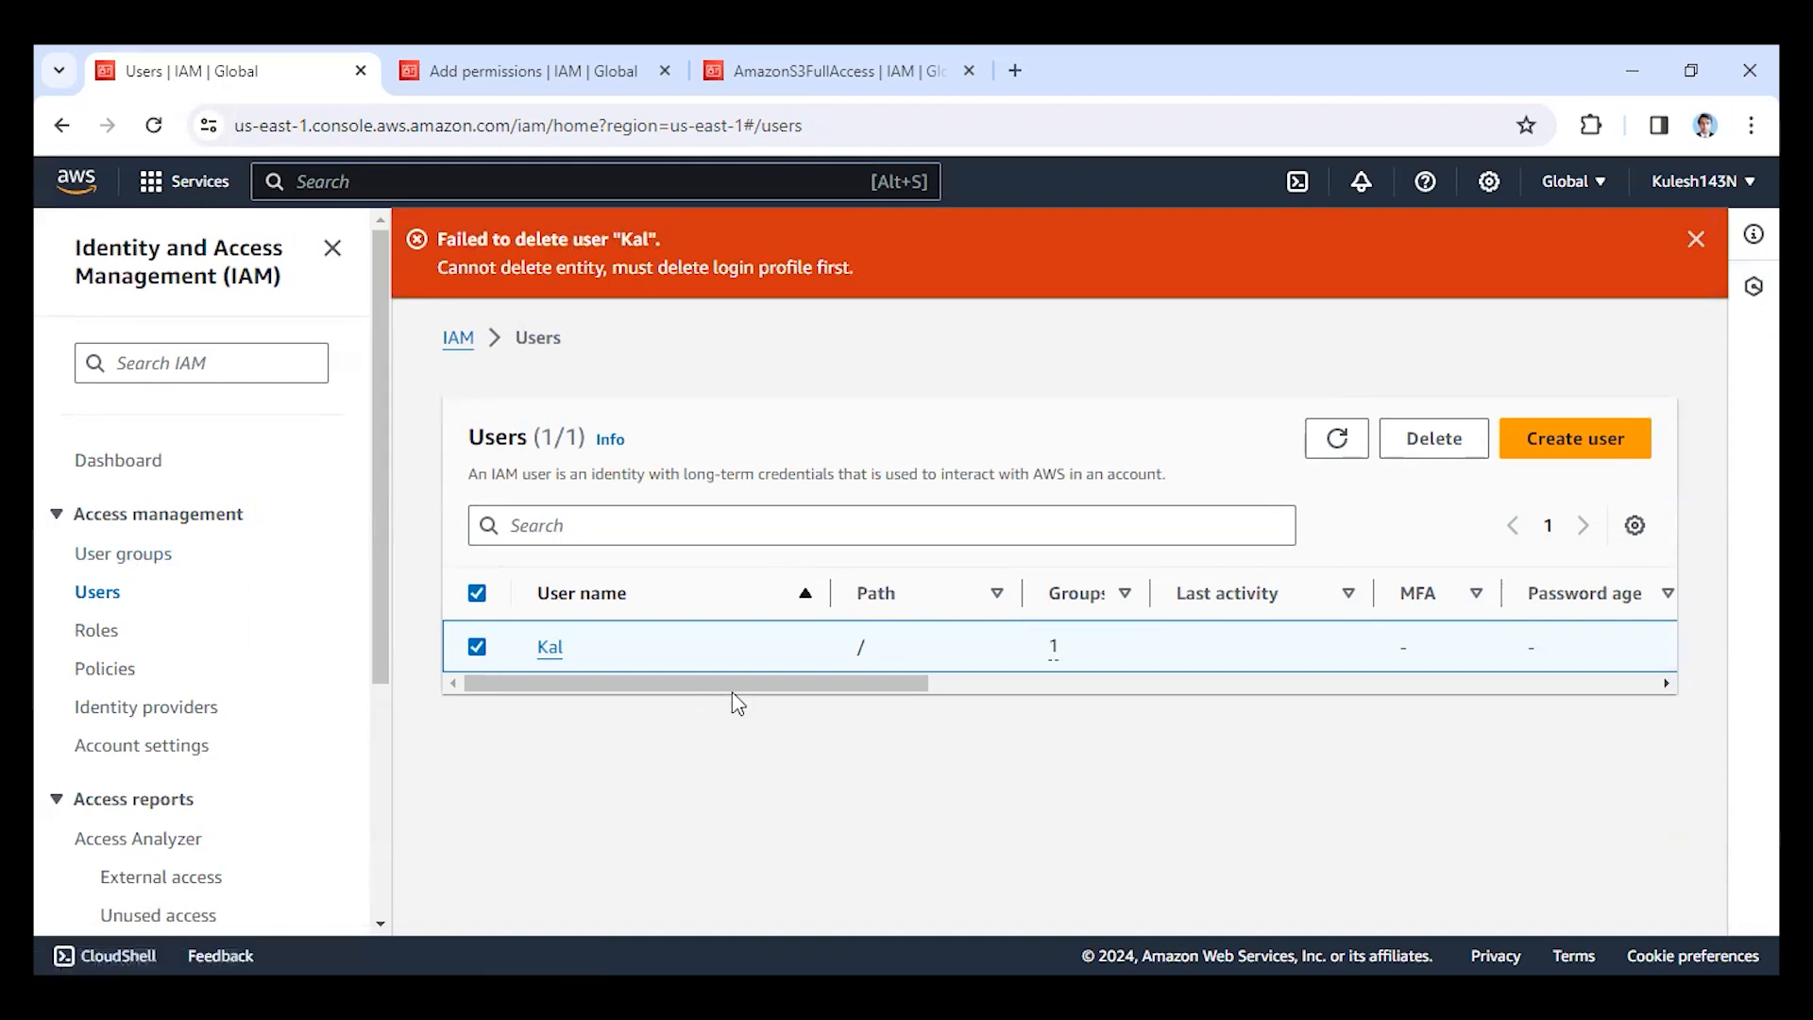
Open the IAM user's details and try to remove the user from the group ket.
left_click(117, 567)
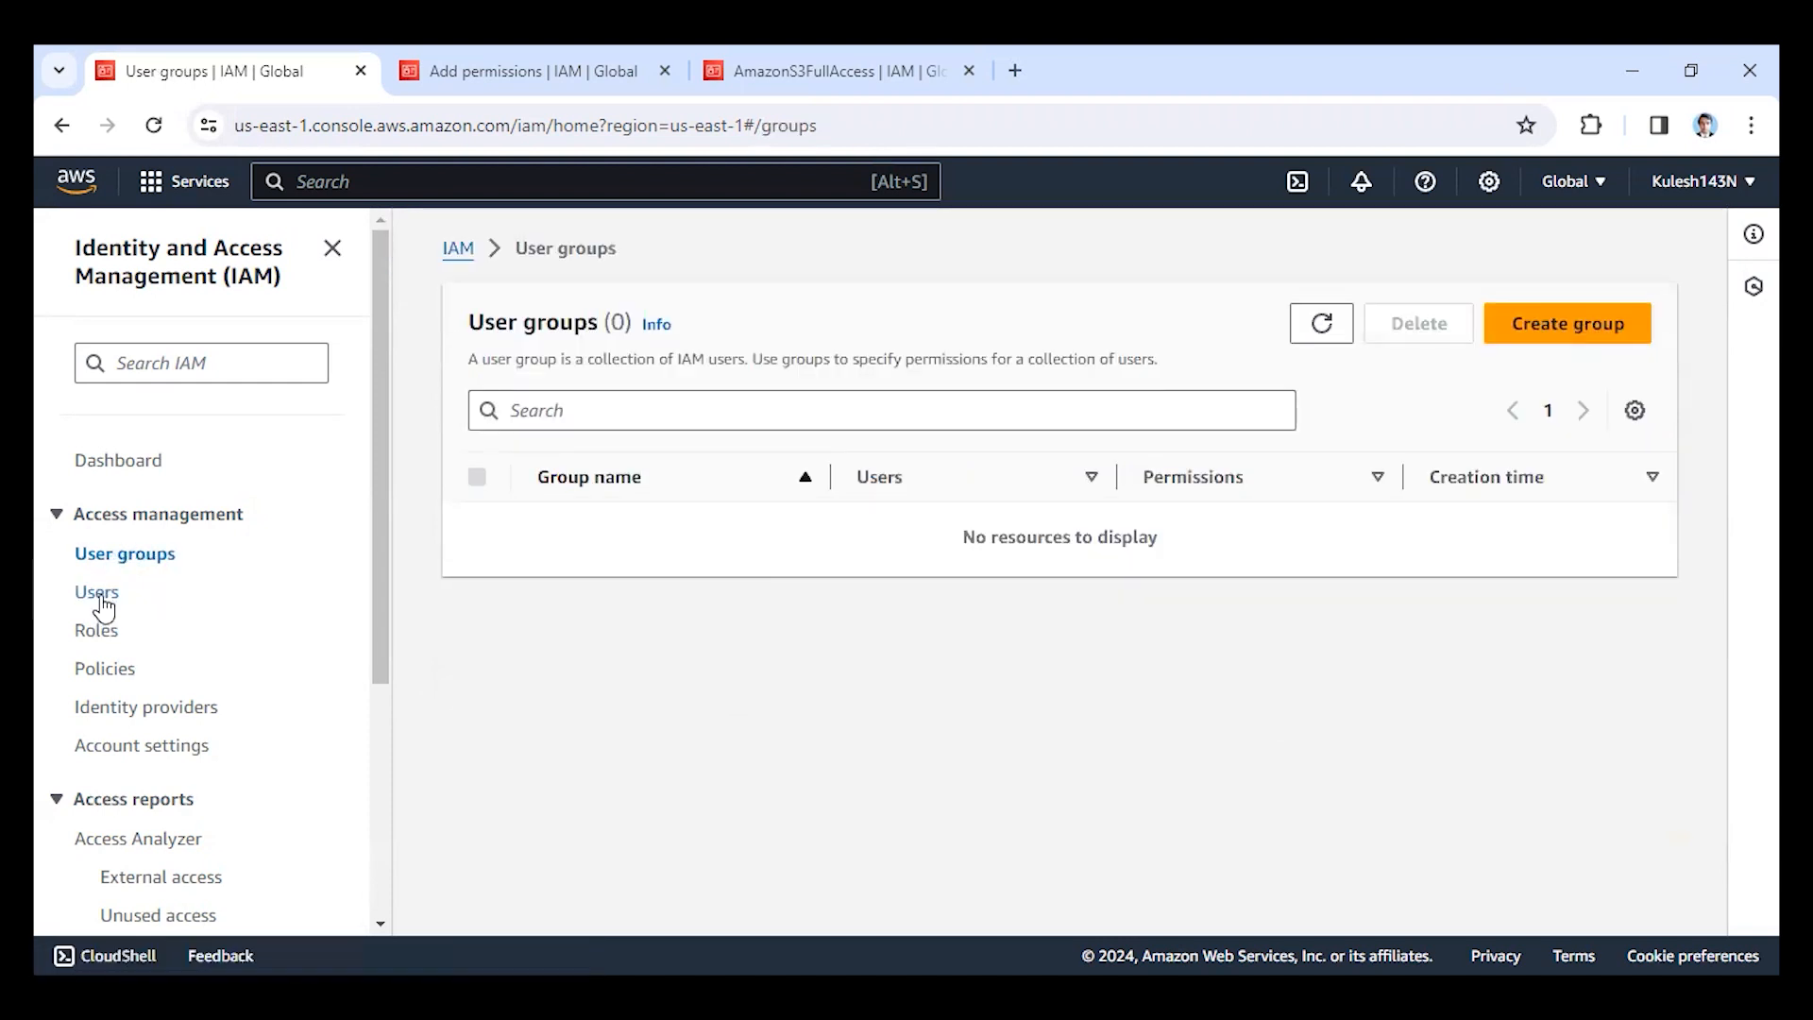
left_click(99, 595)
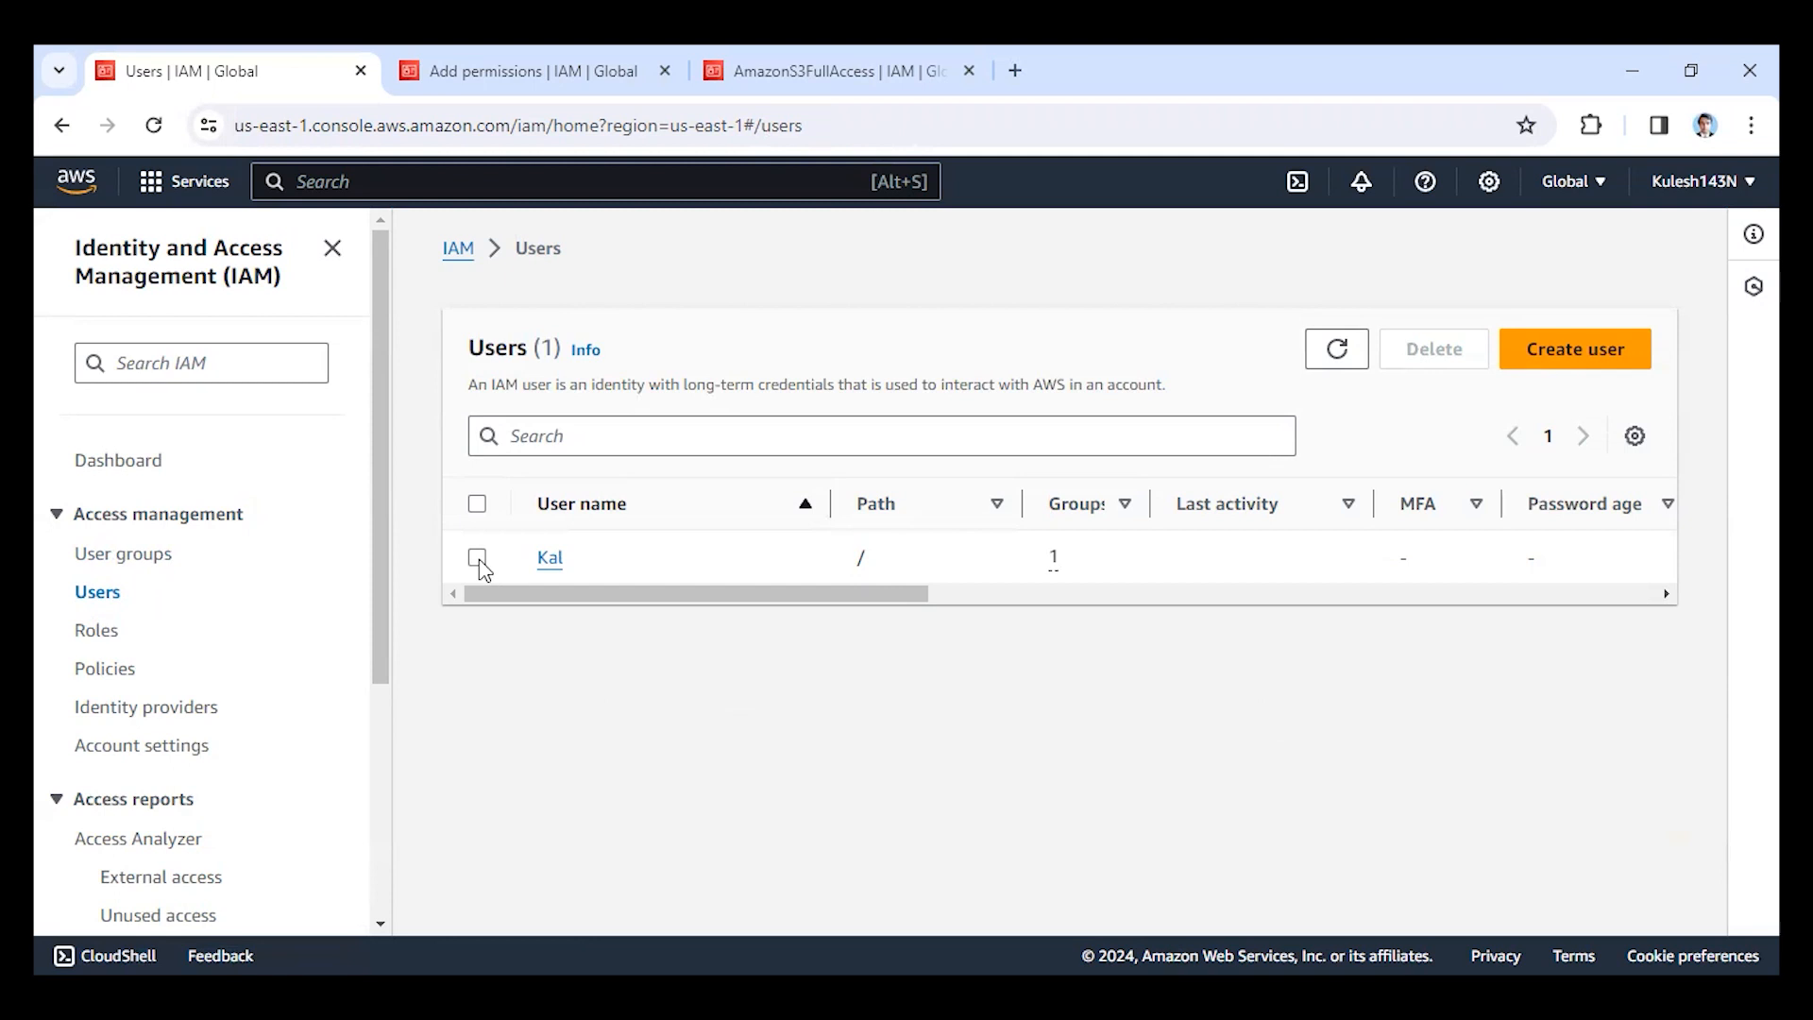
left_click(557, 558)
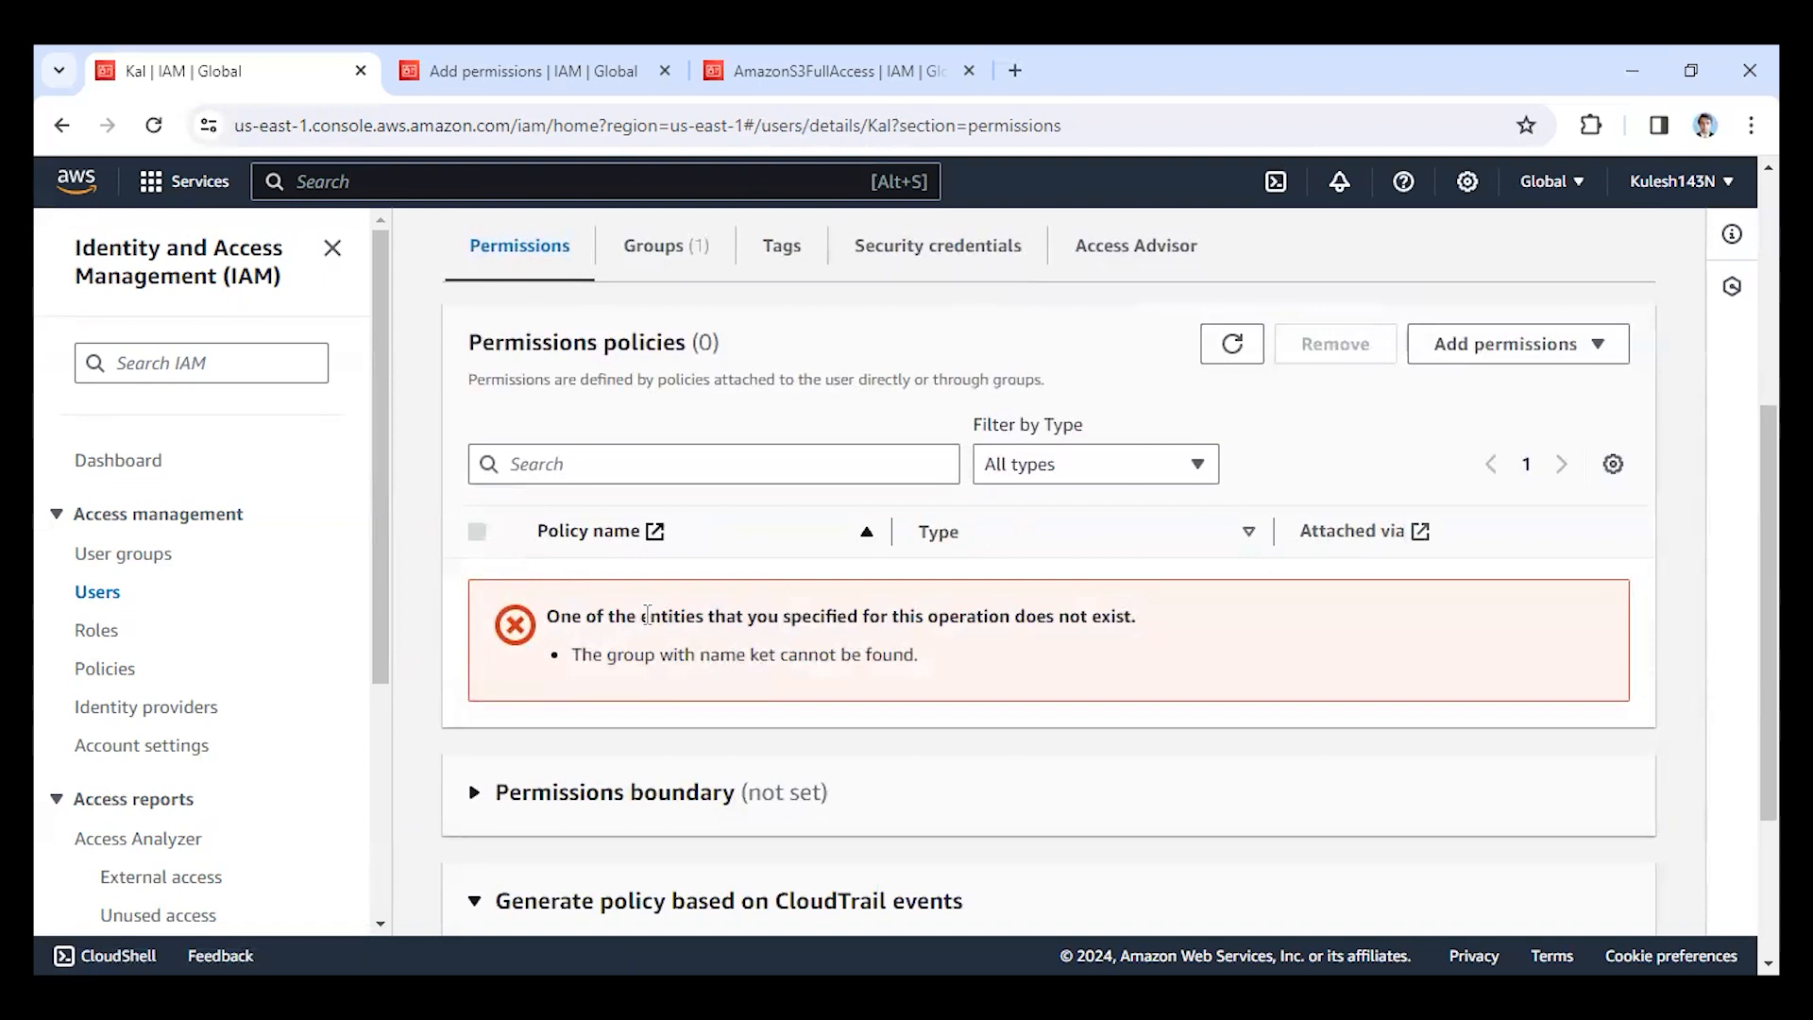
scroll(647, 619, "down", 2)
scroll(644, 738, "up", 6)
scroll(971, 578, "down", 1)
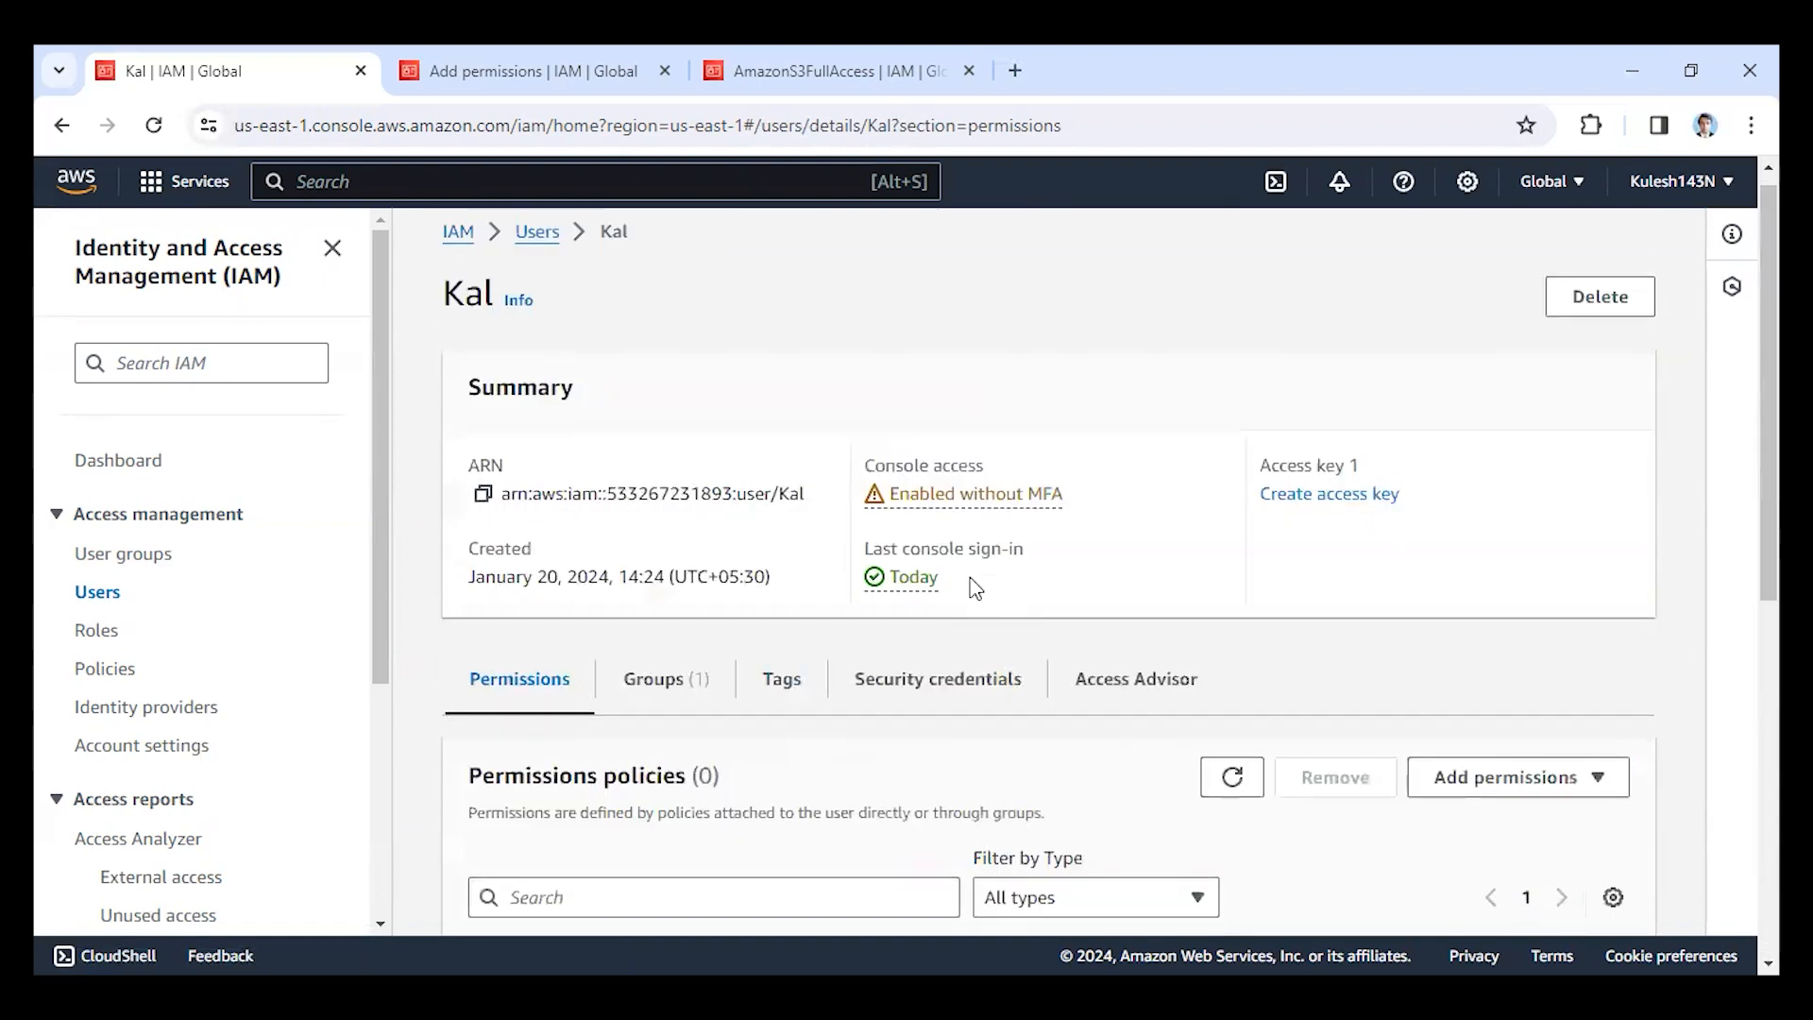
scroll(973, 586, "down", 2)
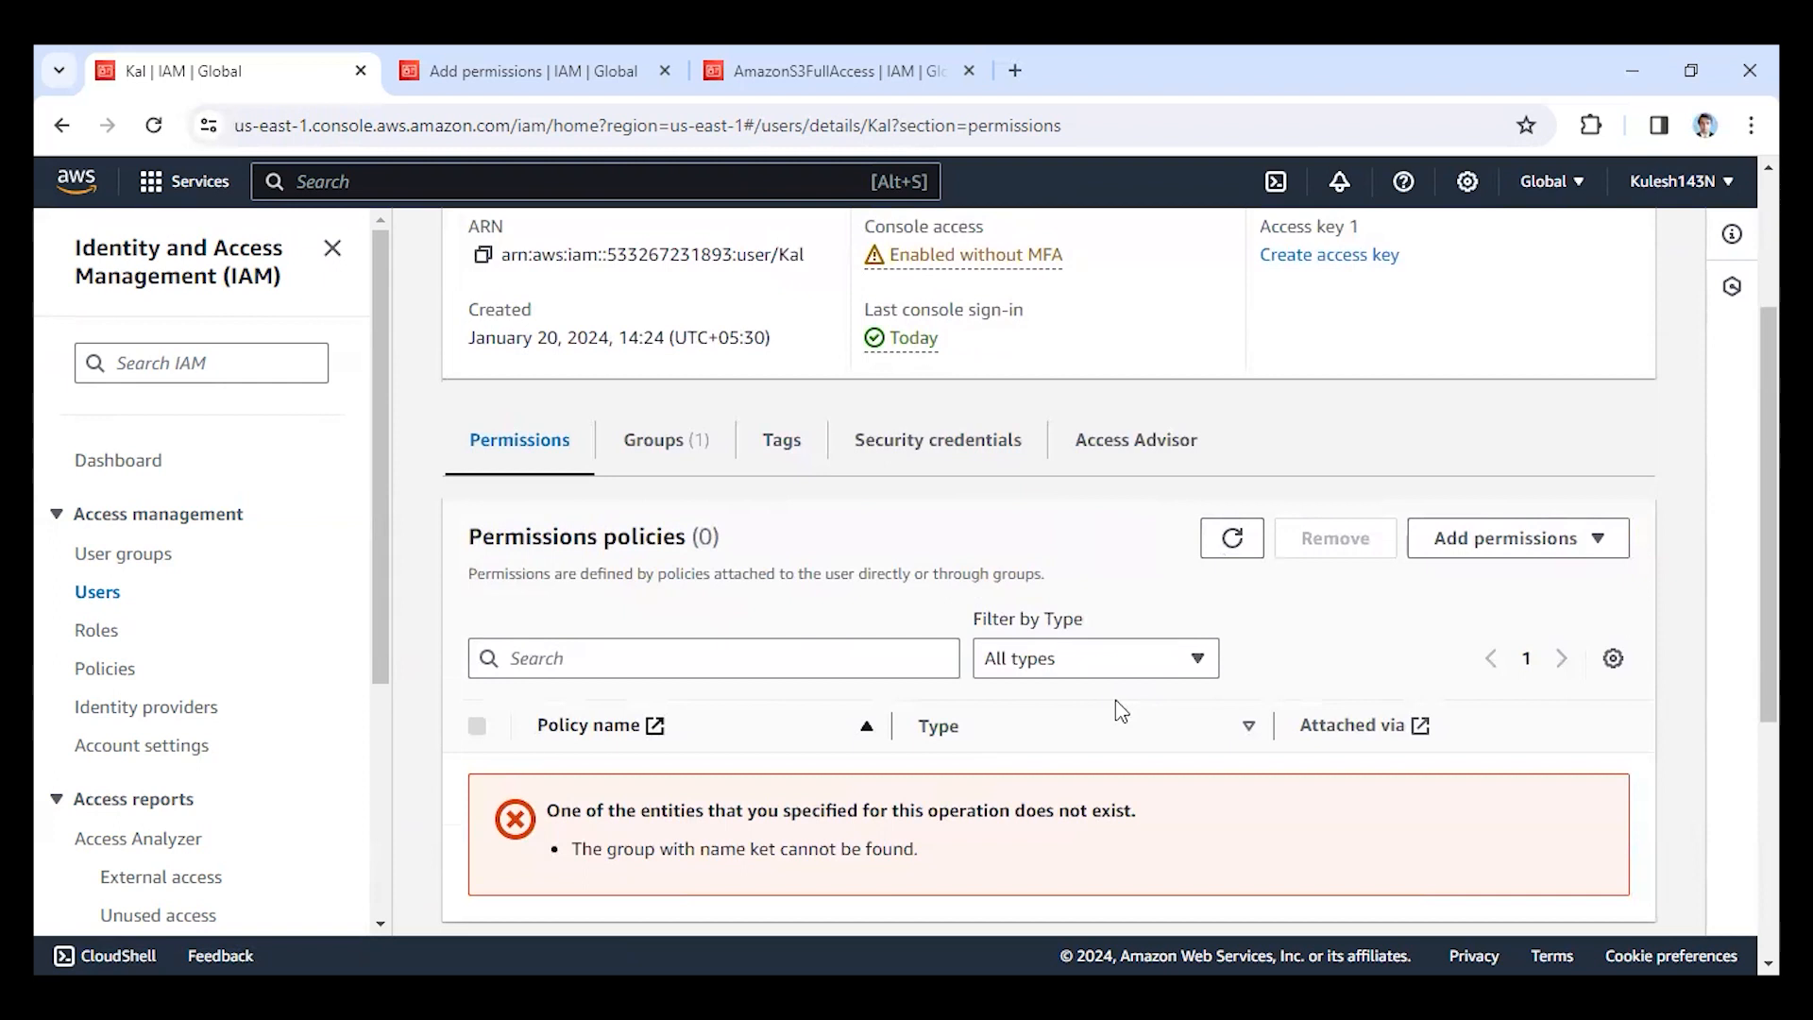
left_click(664, 440)
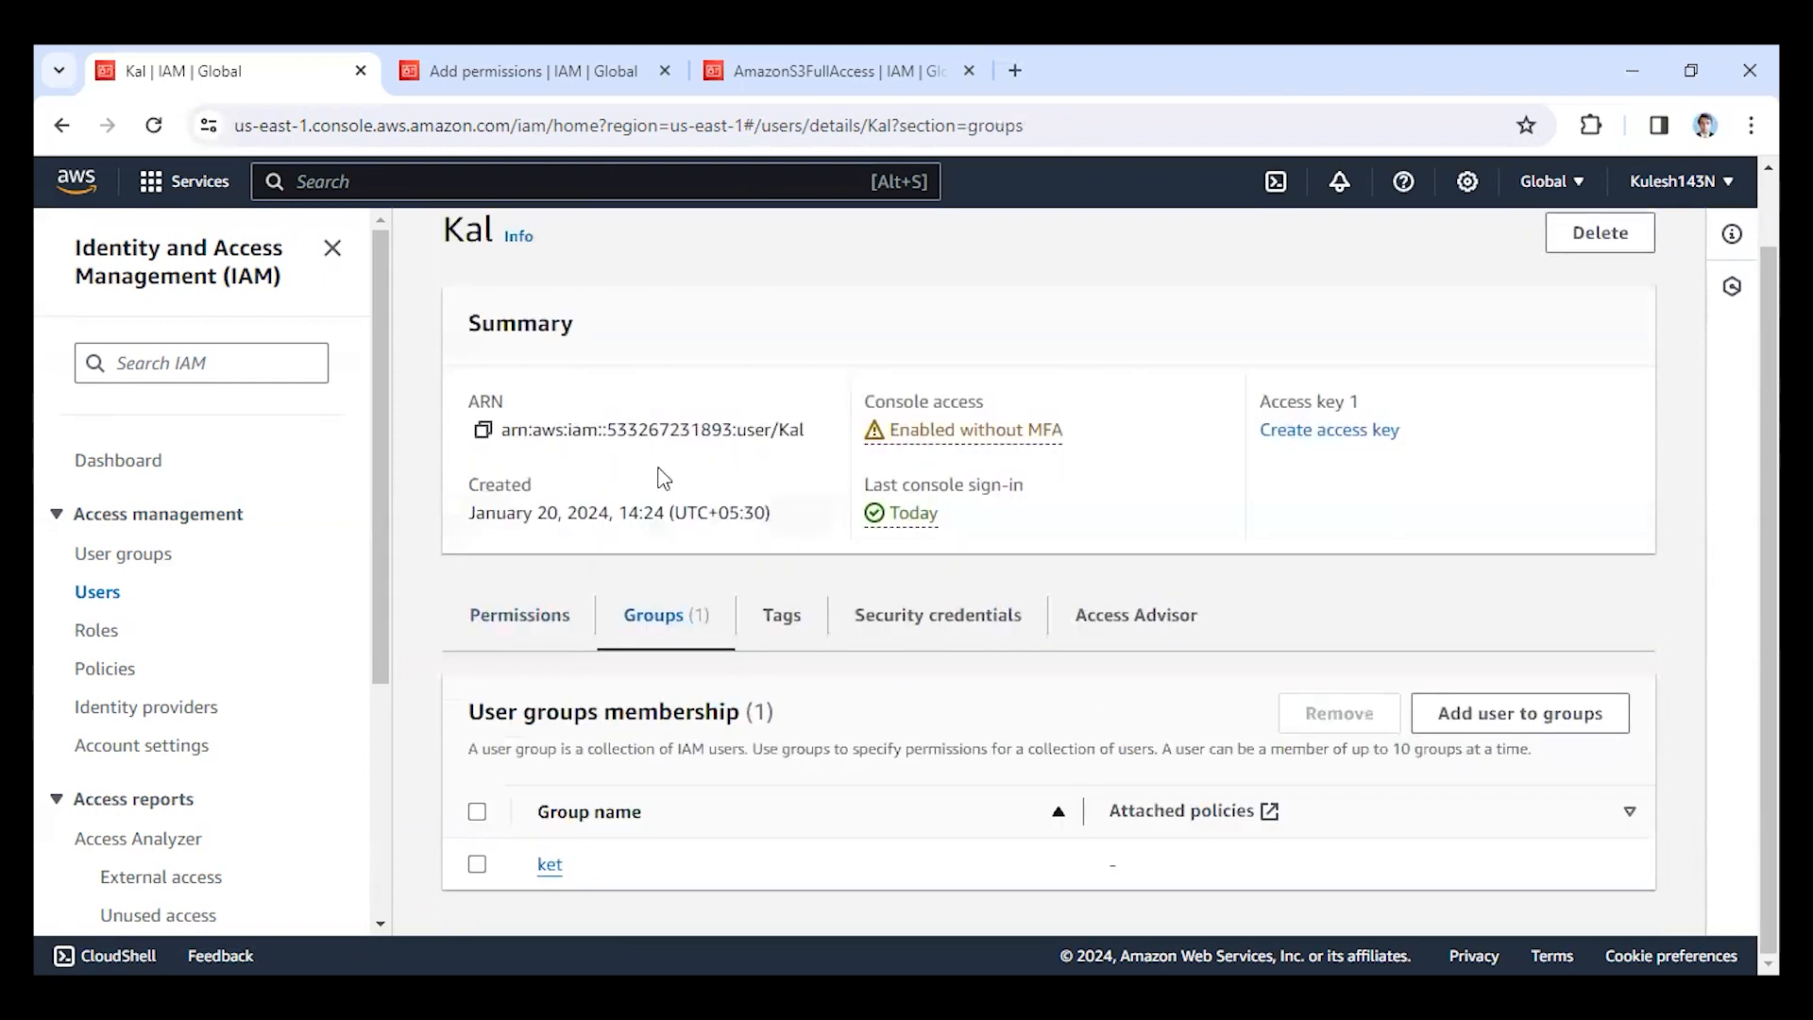
left_click(477, 864)
left_click(1346, 716)
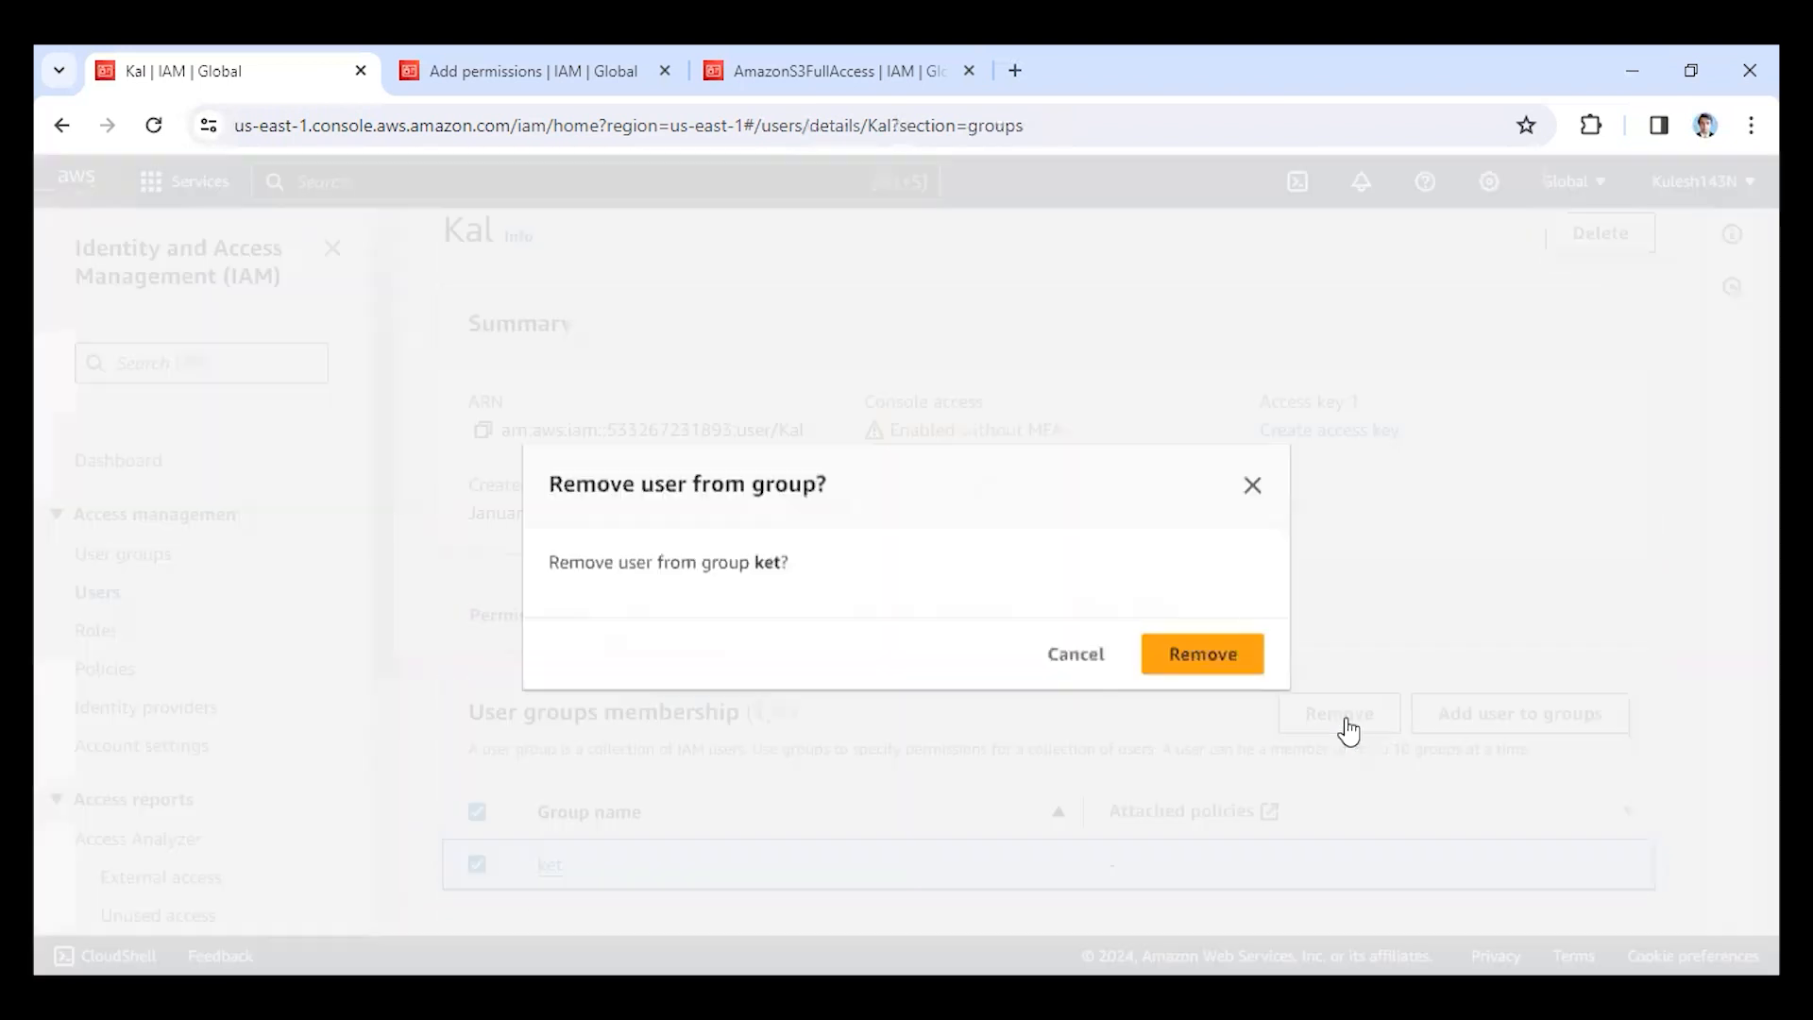
left_click(1217, 664)
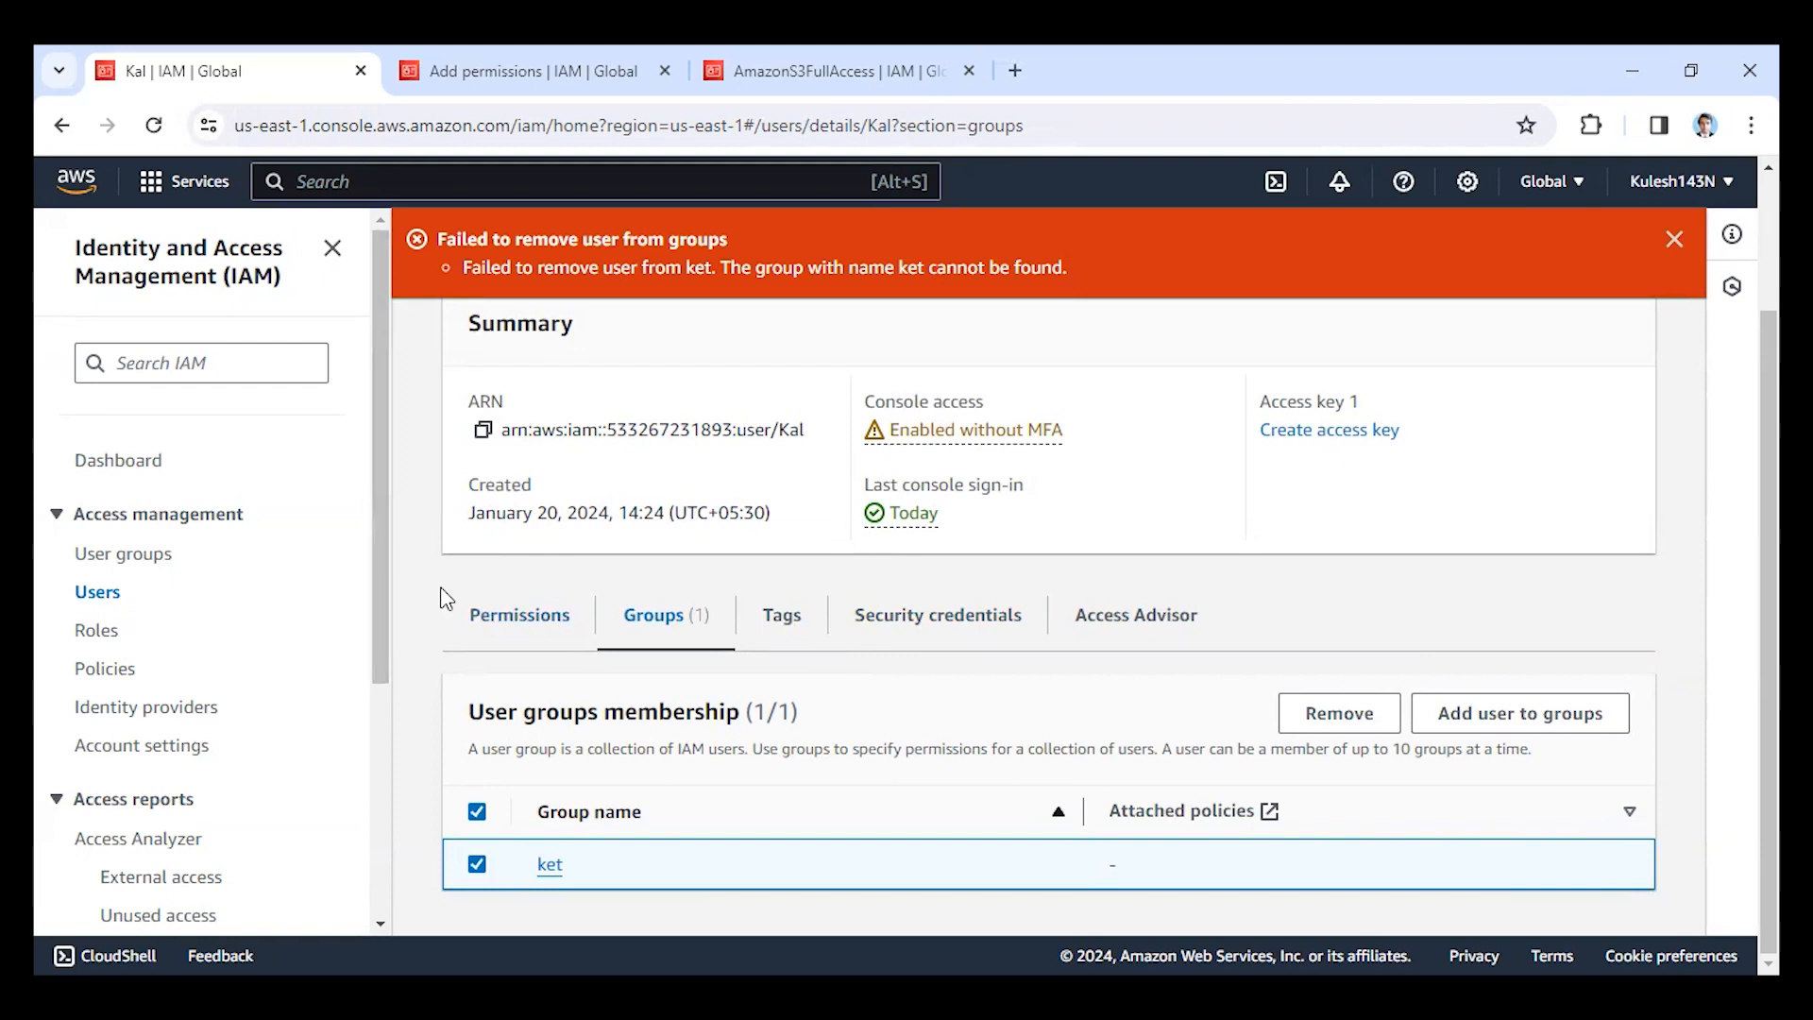
Delete the IAM user from the users list, entering the user name as confirmation.
left_click(123, 555)
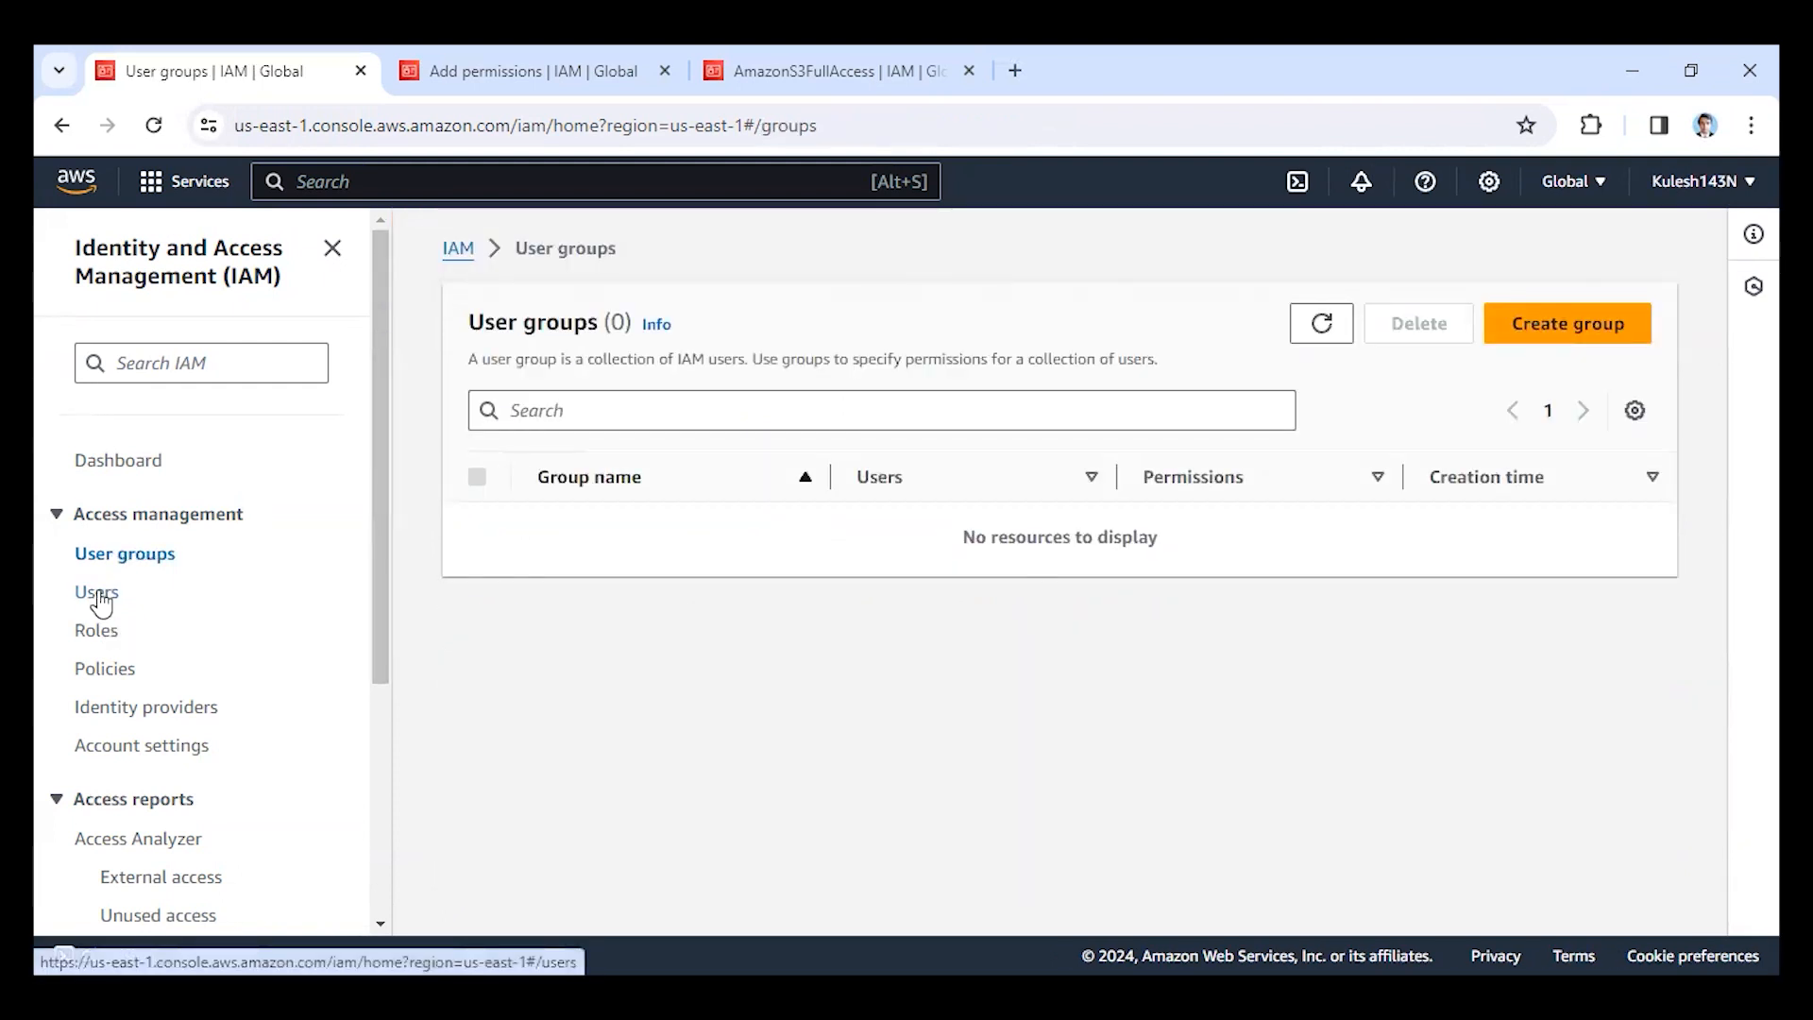
left_click(98, 593)
left_click(478, 559)
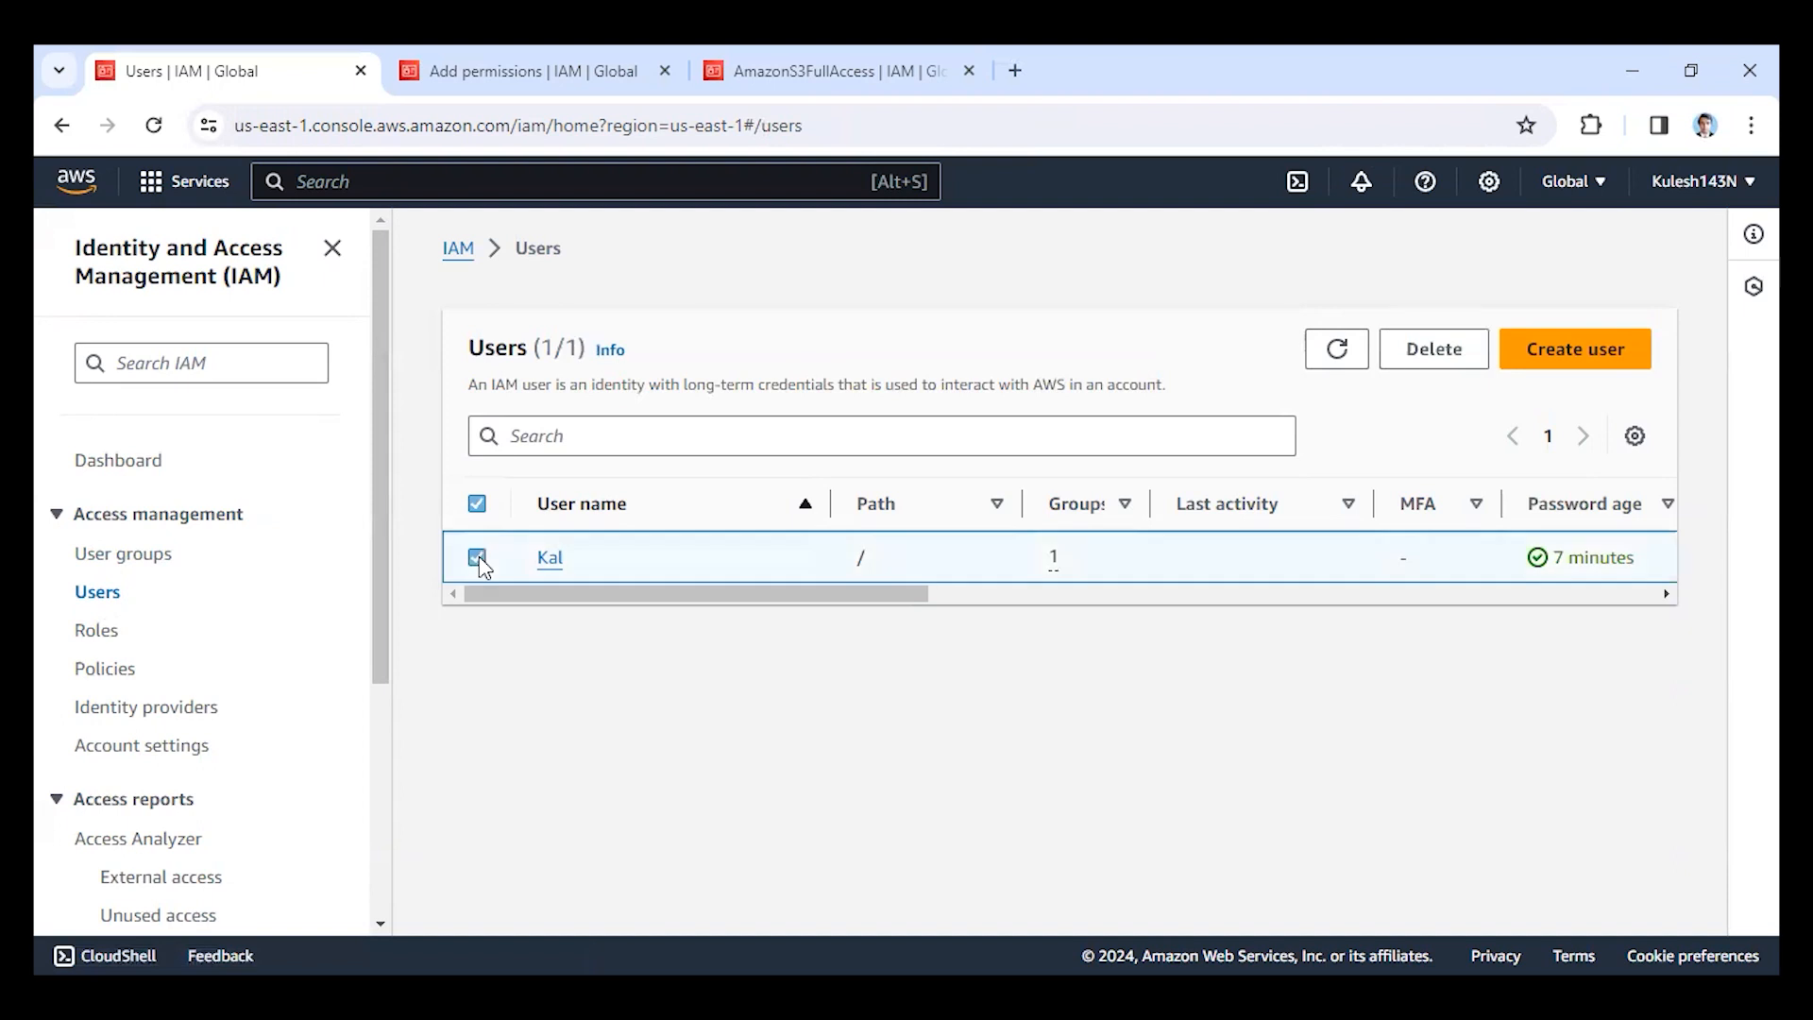
left_click(1434, 349)
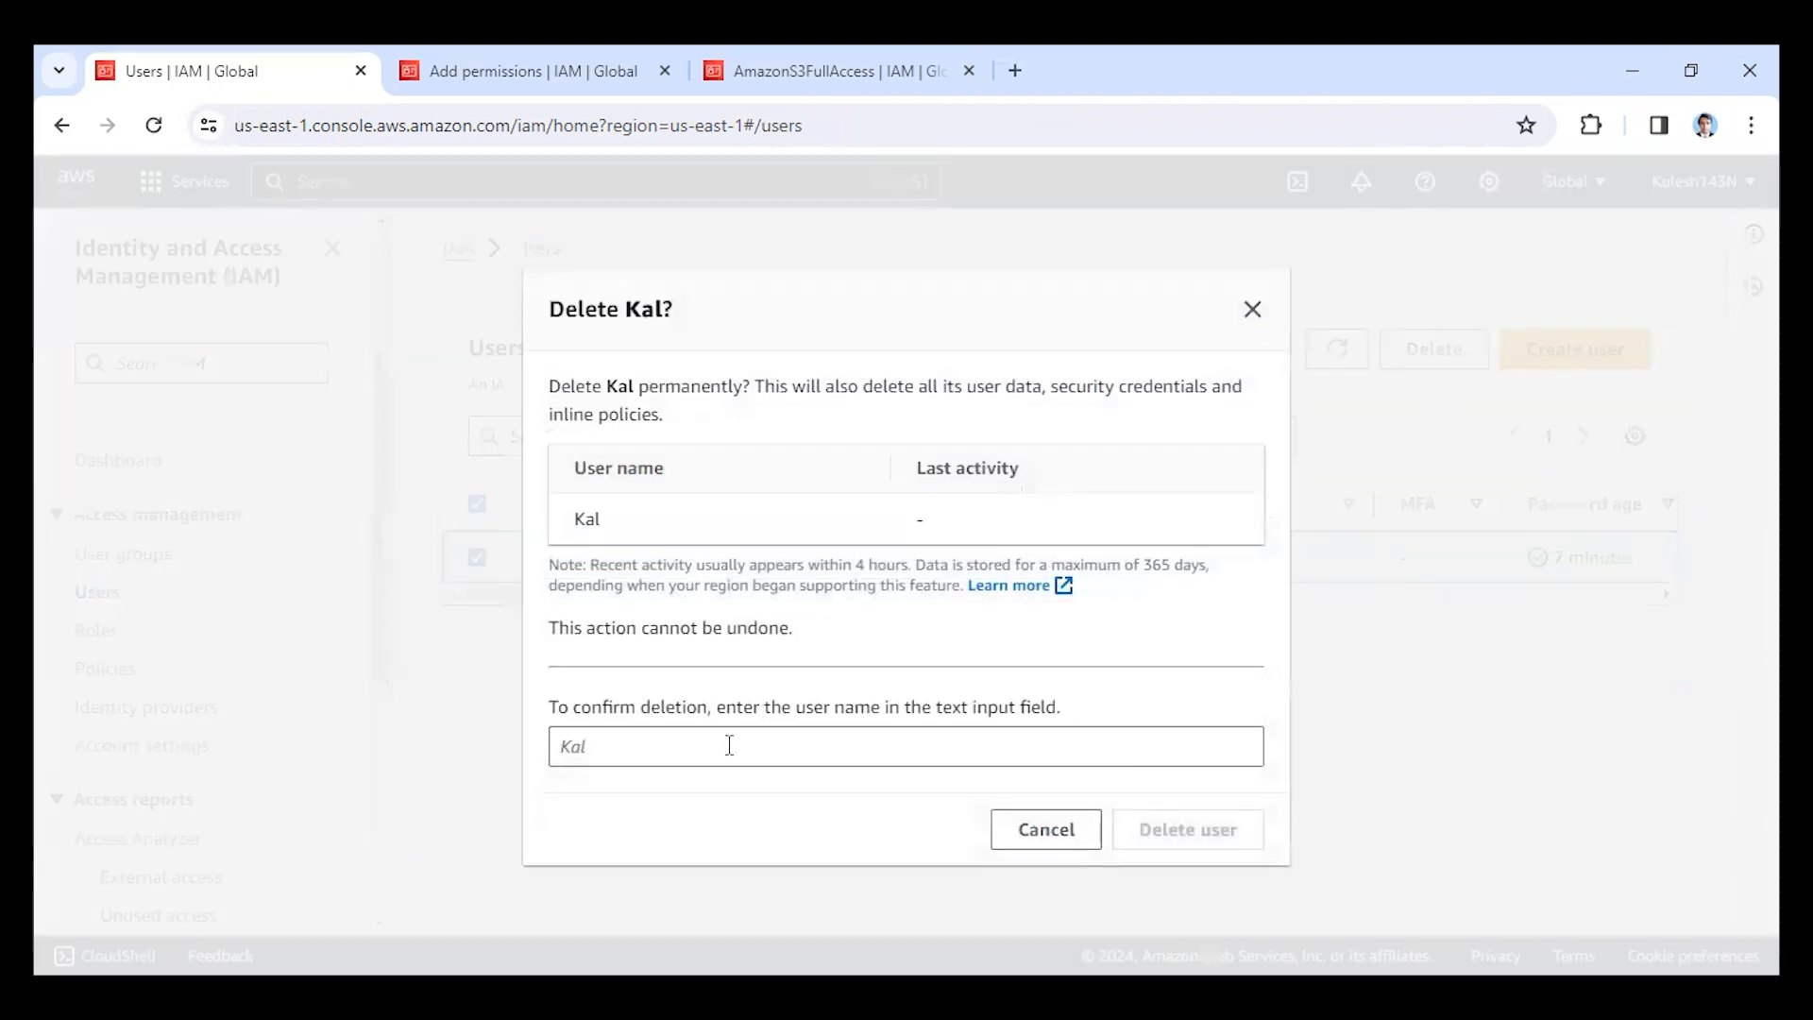
left_click(729, 747)
type("Kal")
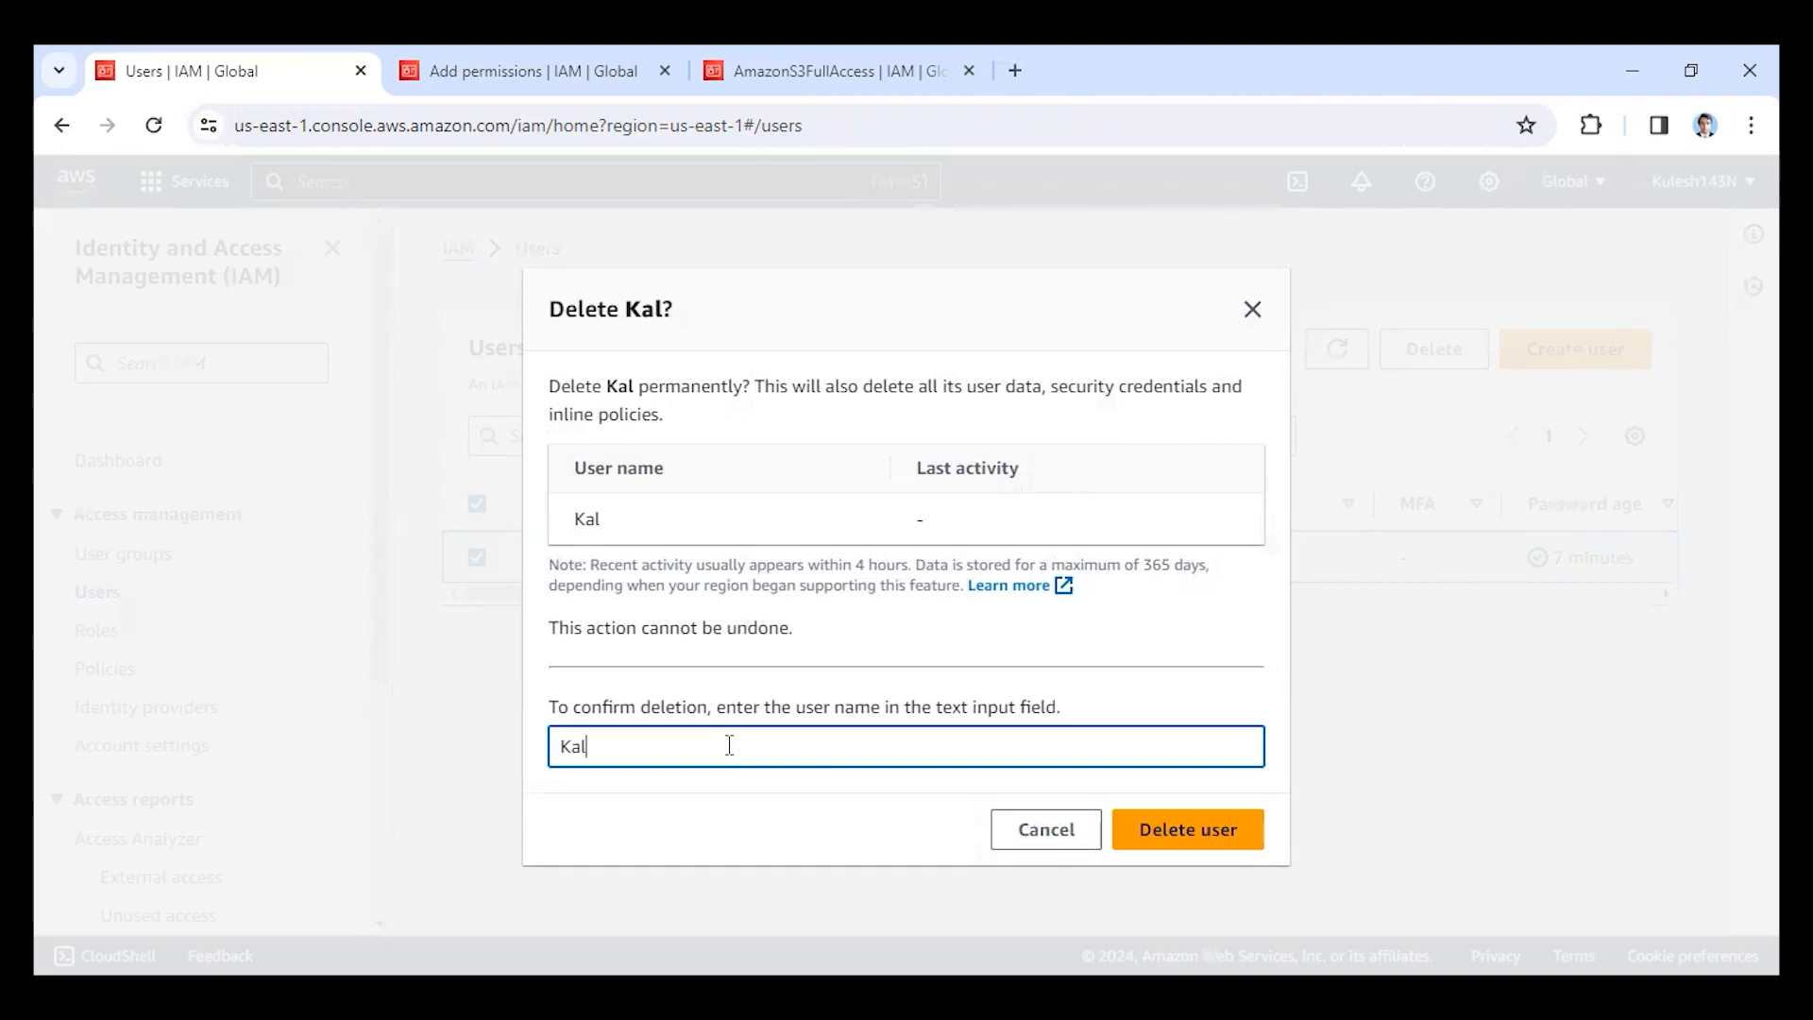
left_click(1180, 833)
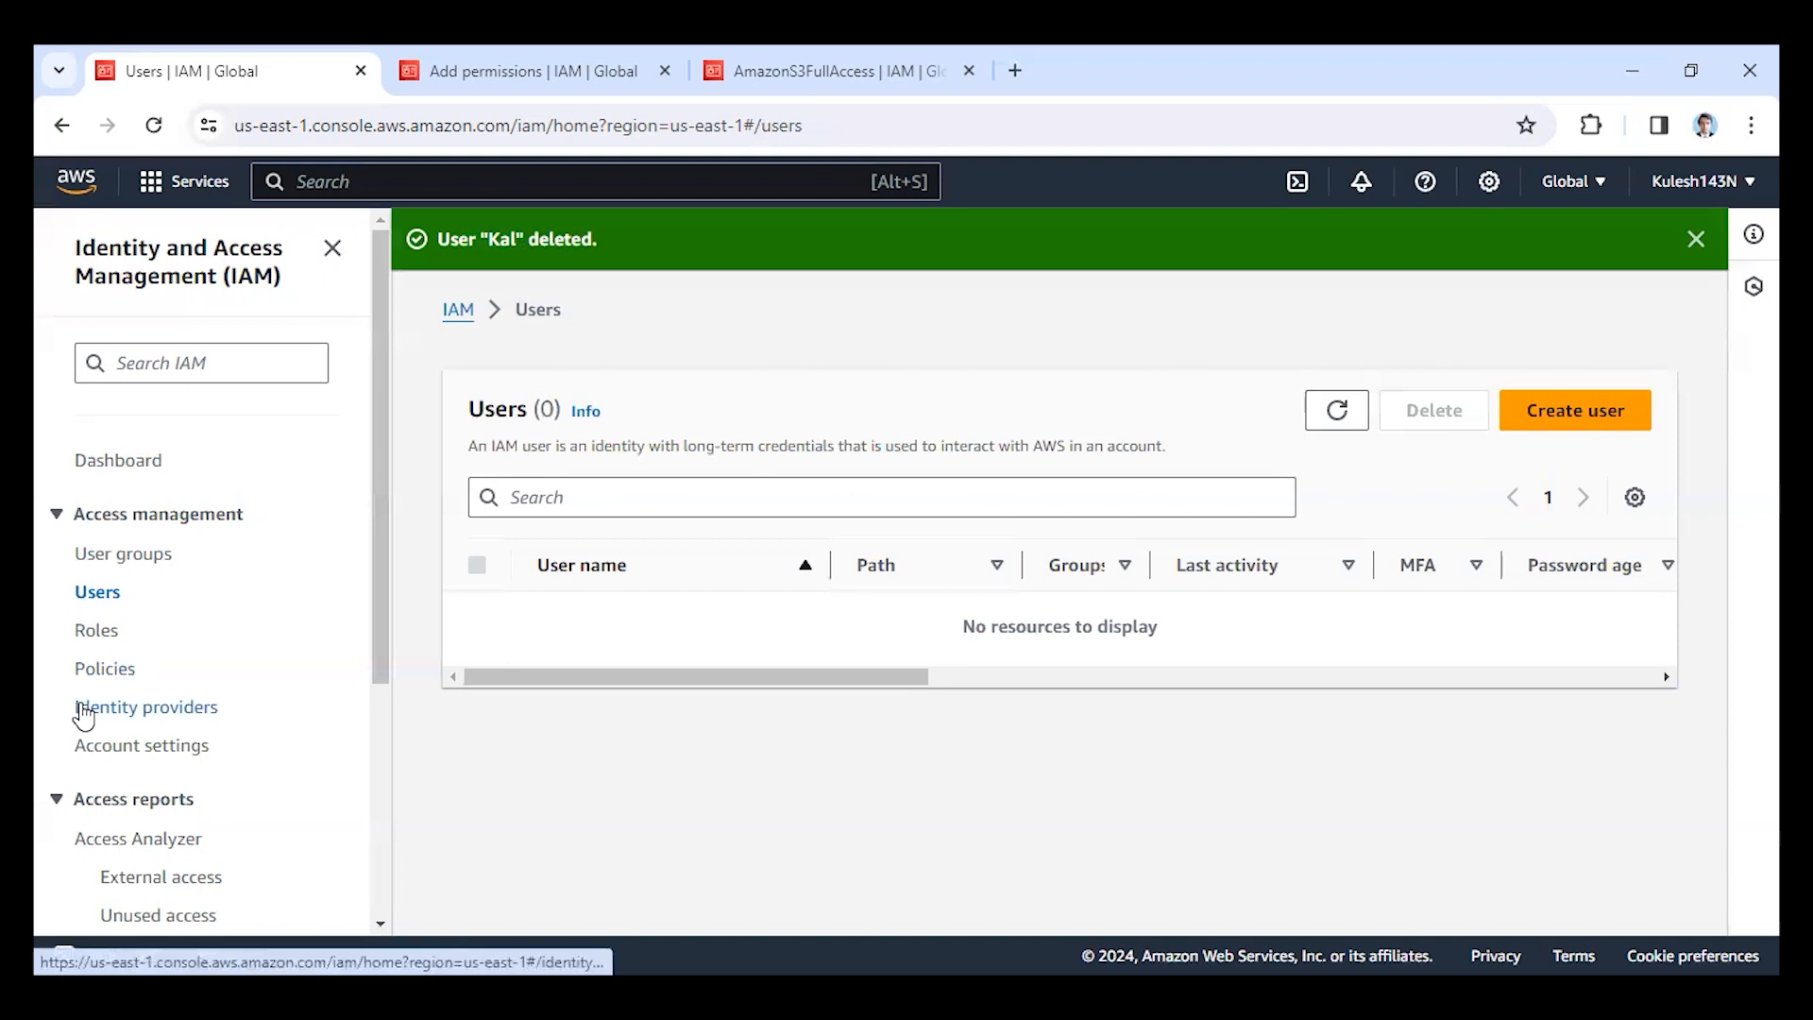
Start a new IAM user group and name it gru.
left_click(122, 559)
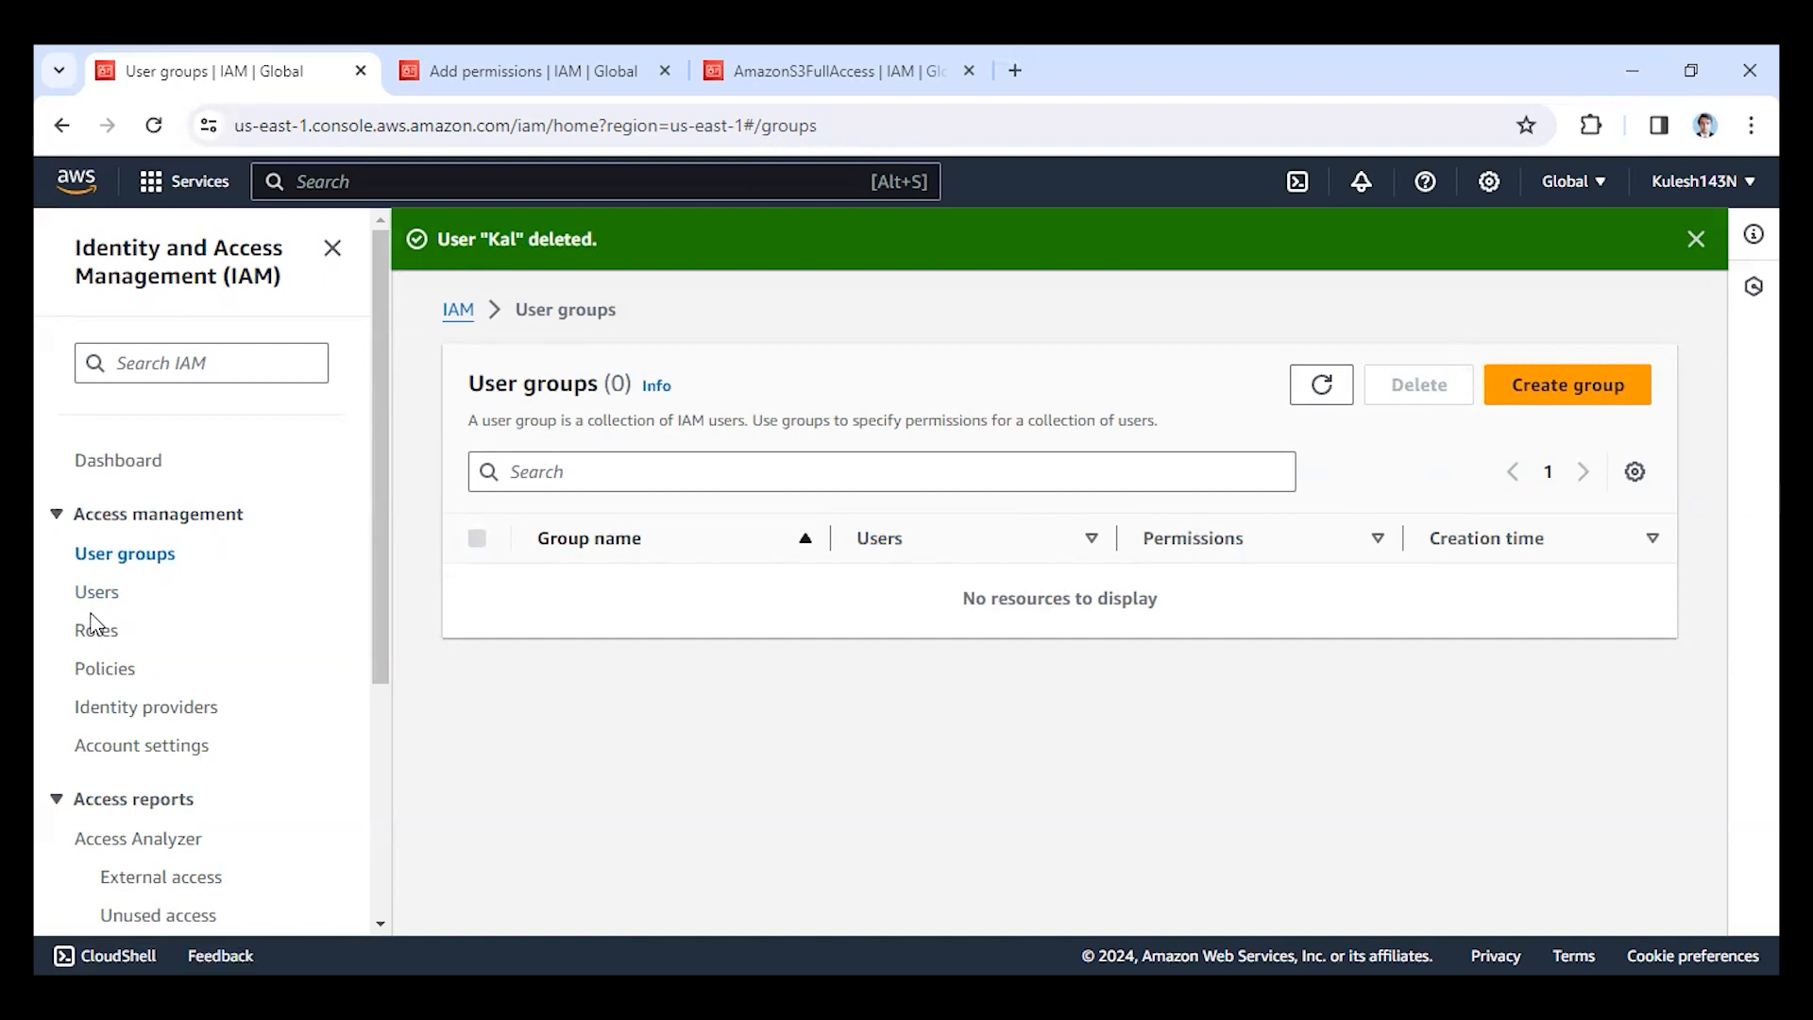
left_click(1536, 395)
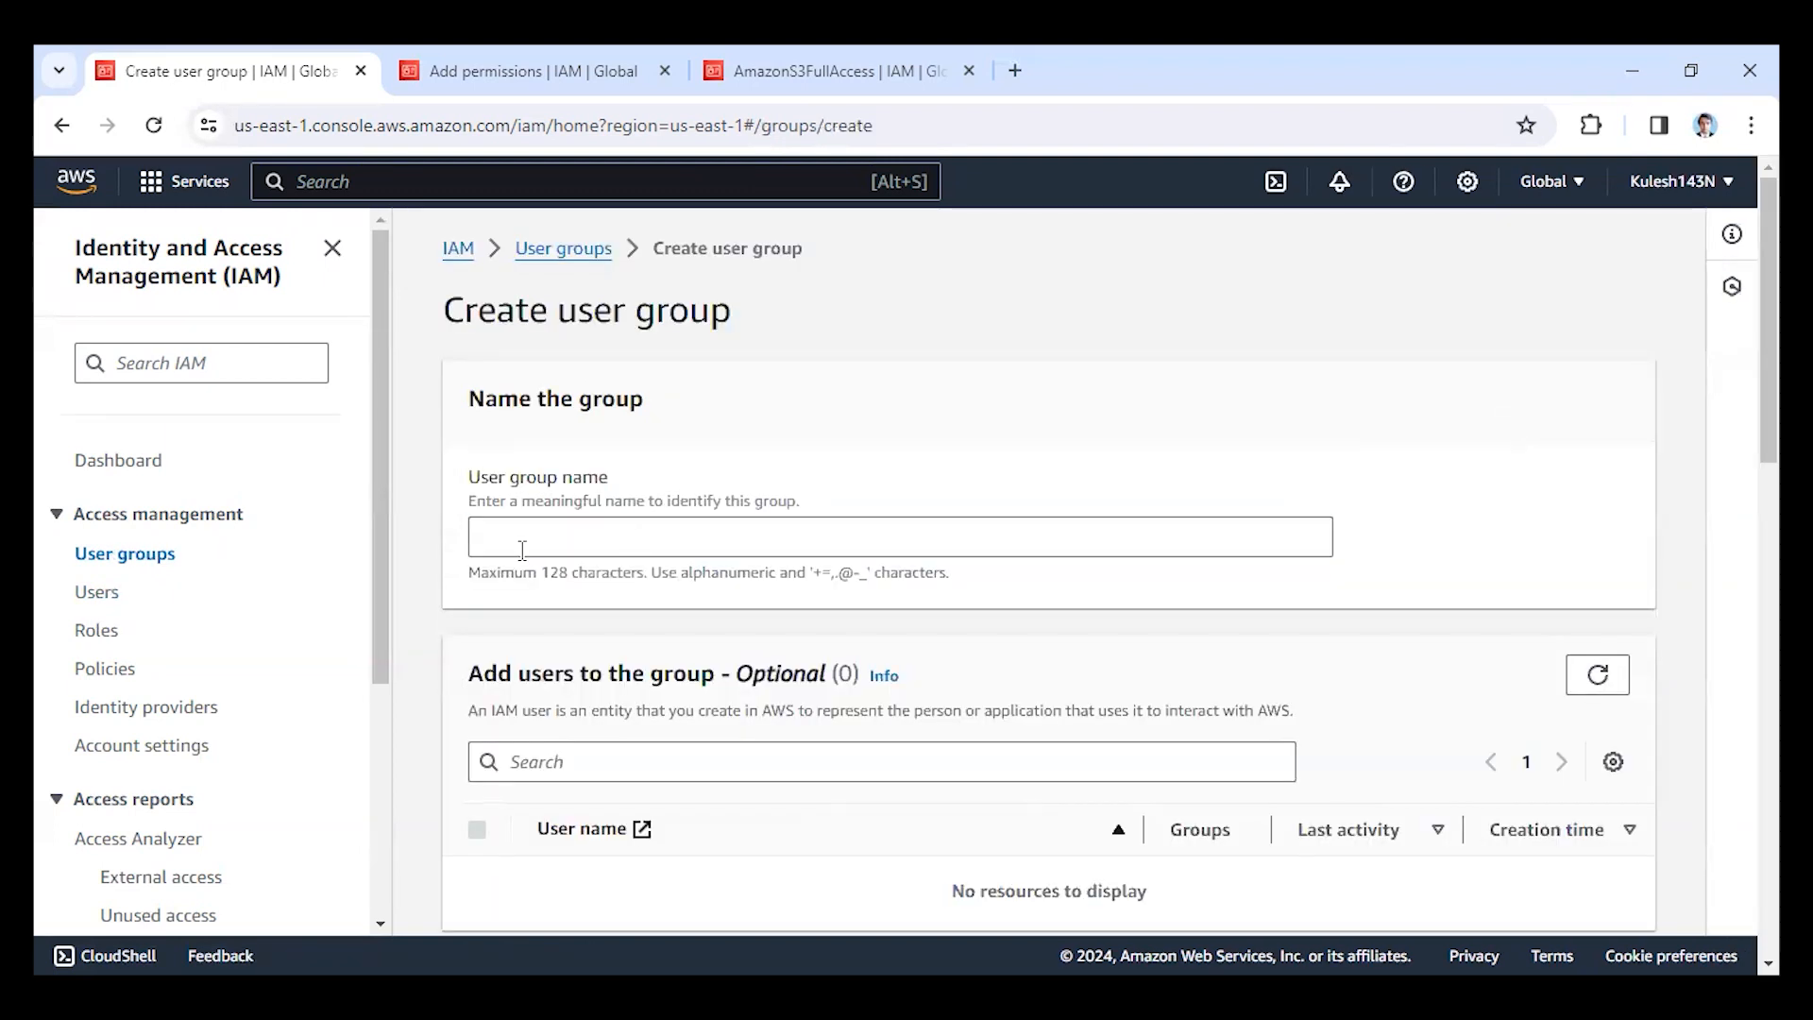
left_click(522, 550)
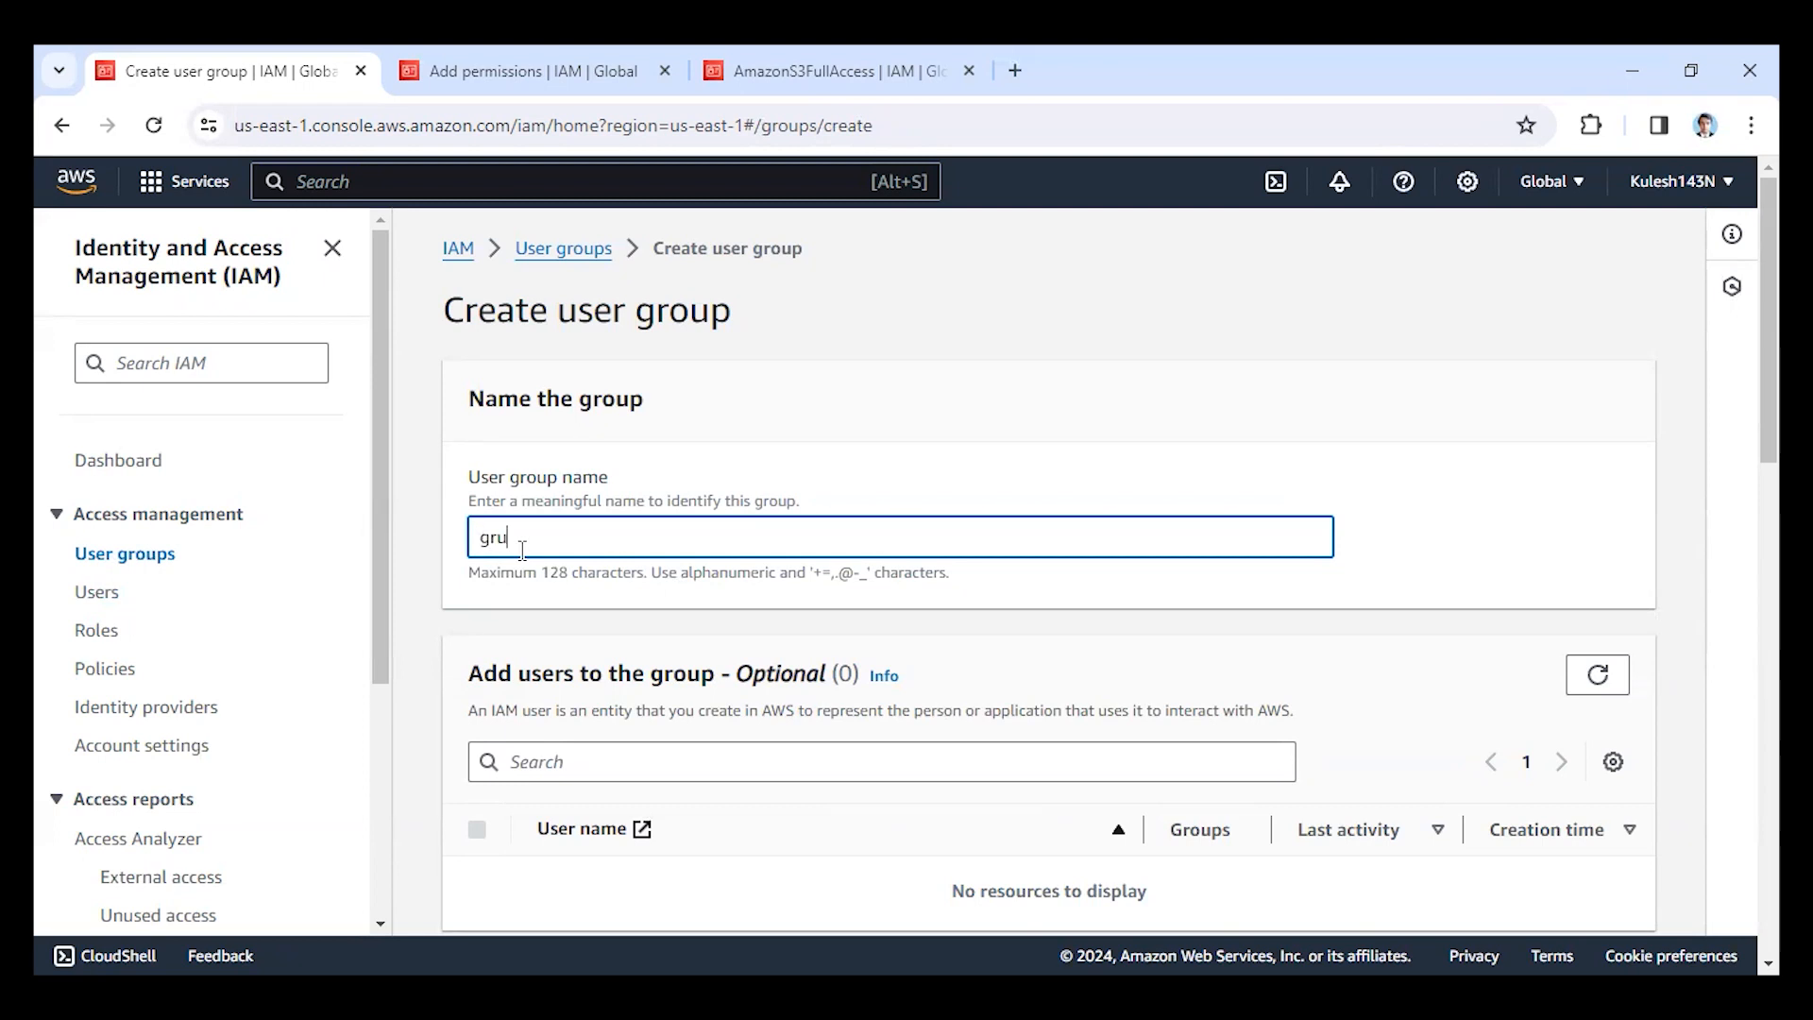
scroll(734, 672, "down", 3)
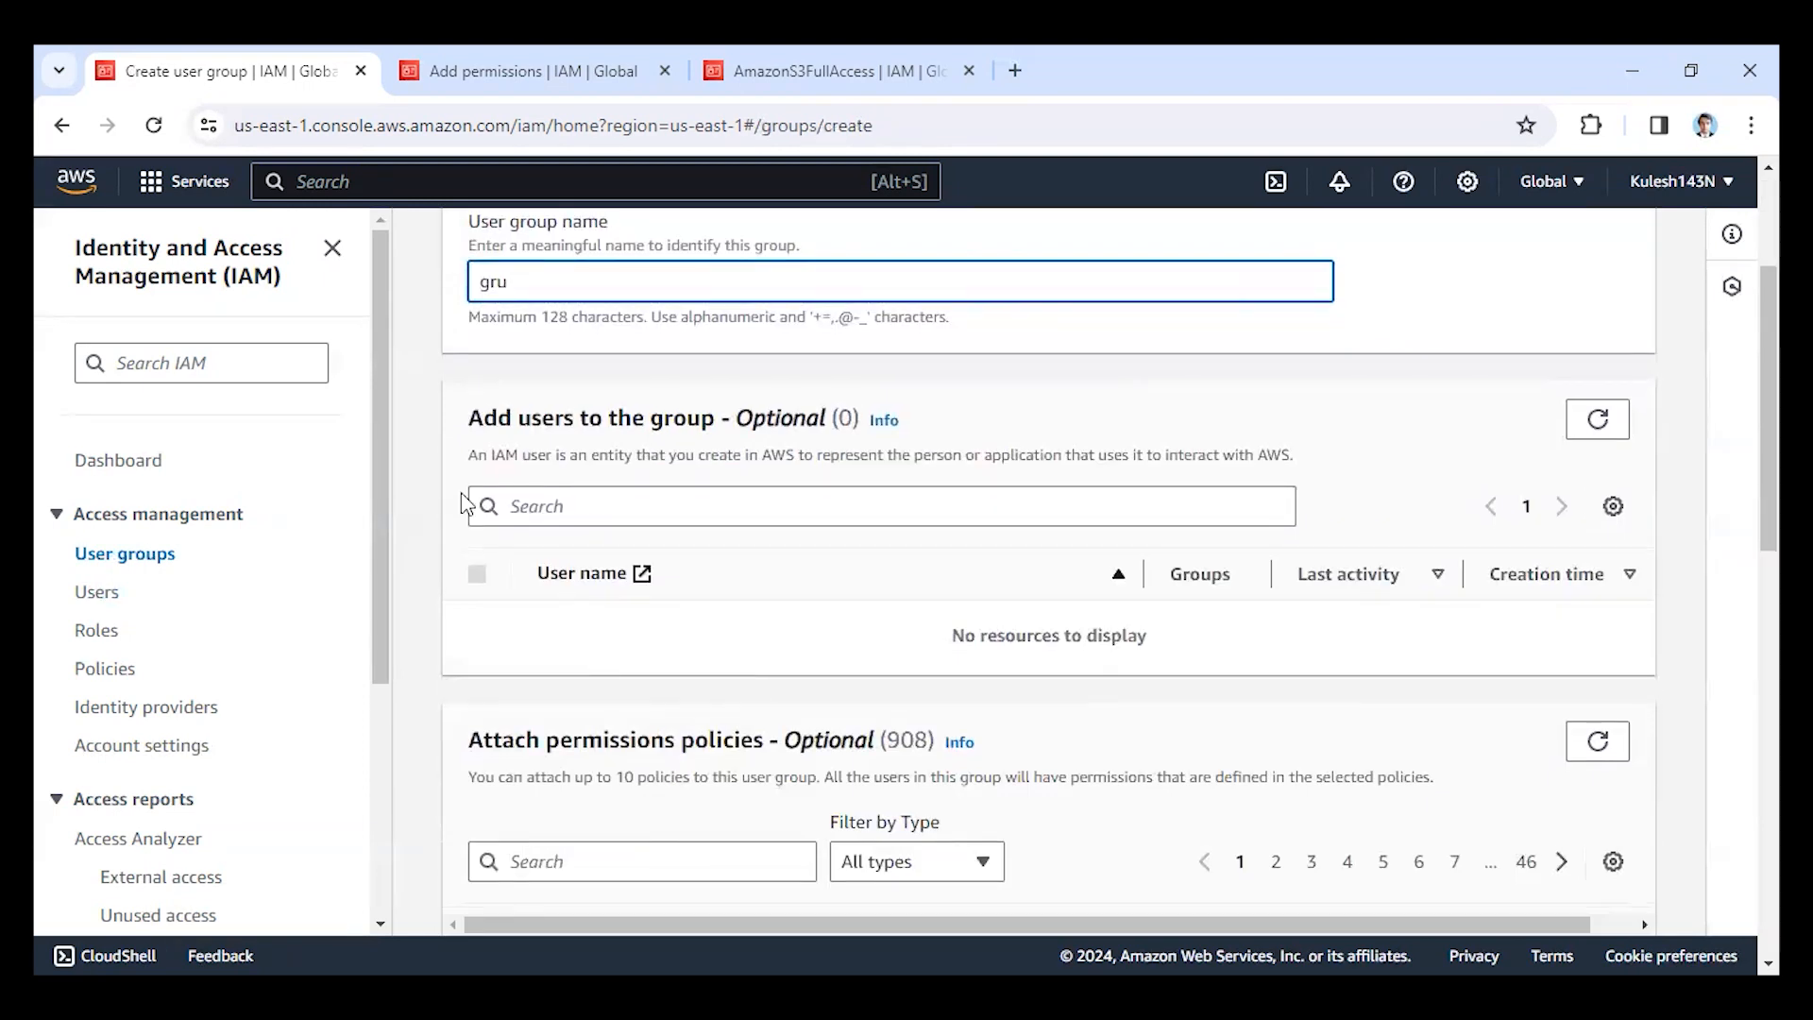
scroll(1379, 603, "down", 6)
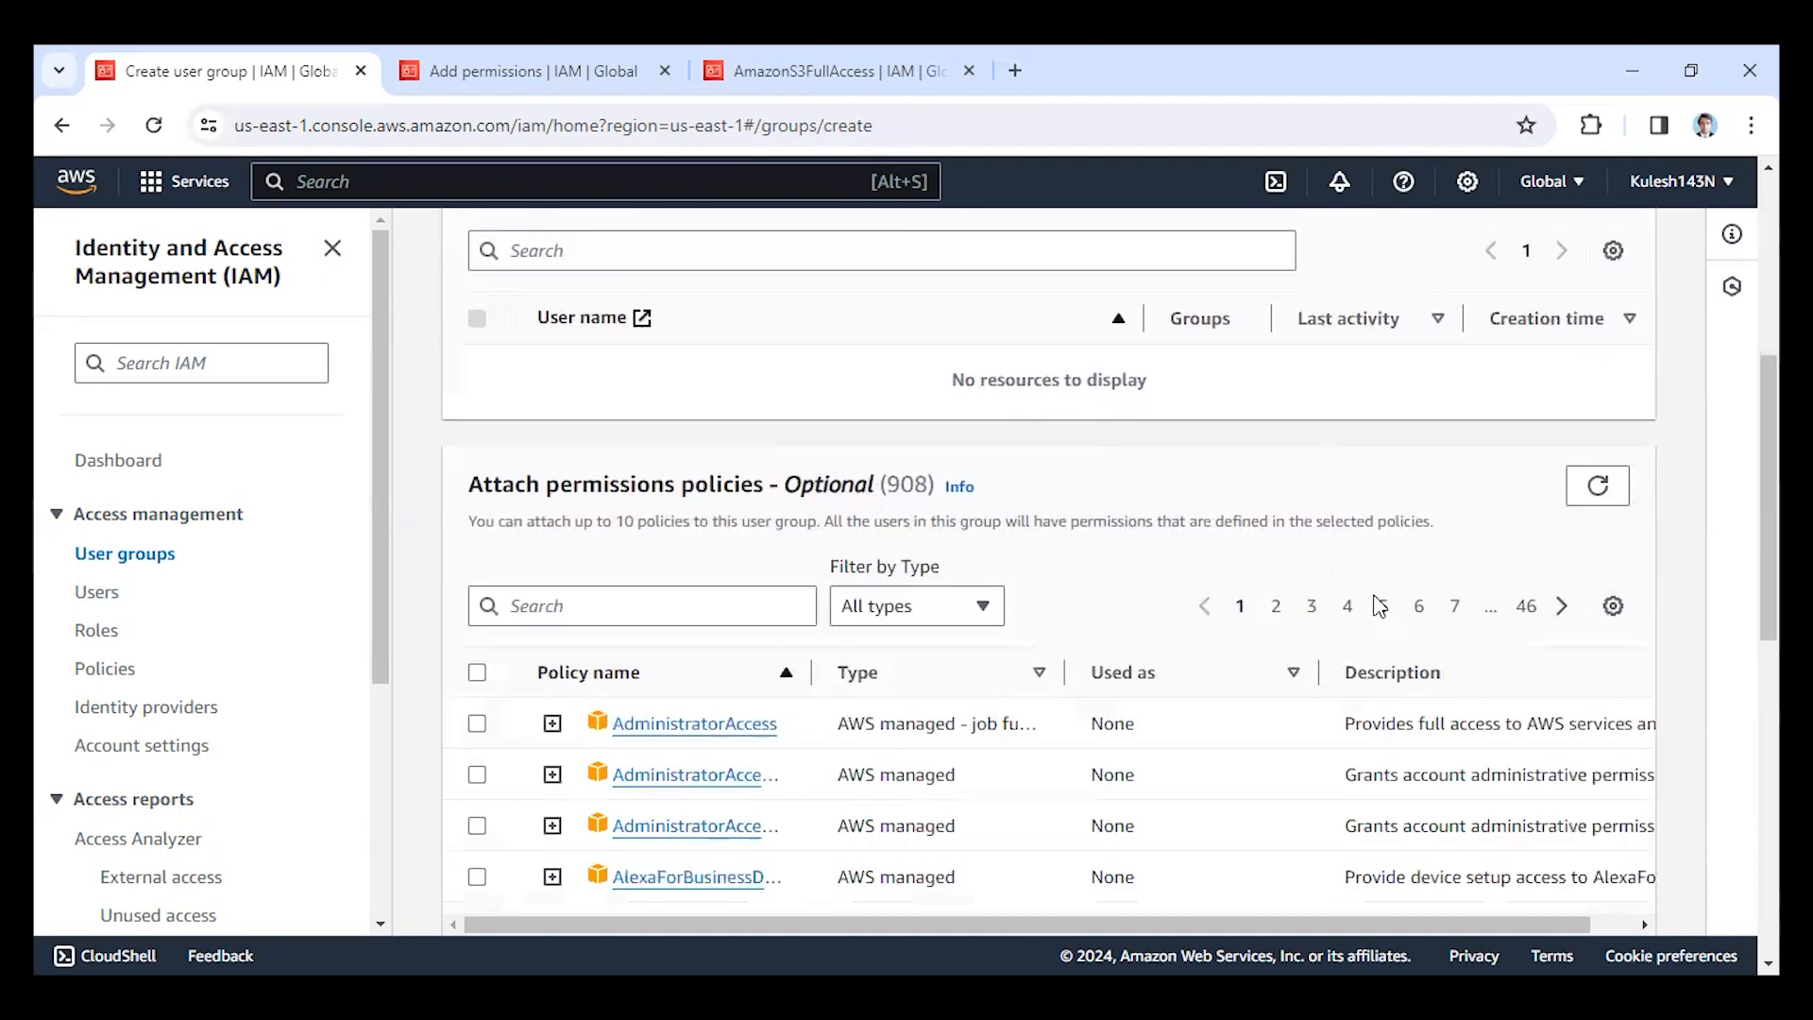
Search the permissions policies for s3, select AmazonS3FullAccess and create the group with it attached.
left_click(576, 342)
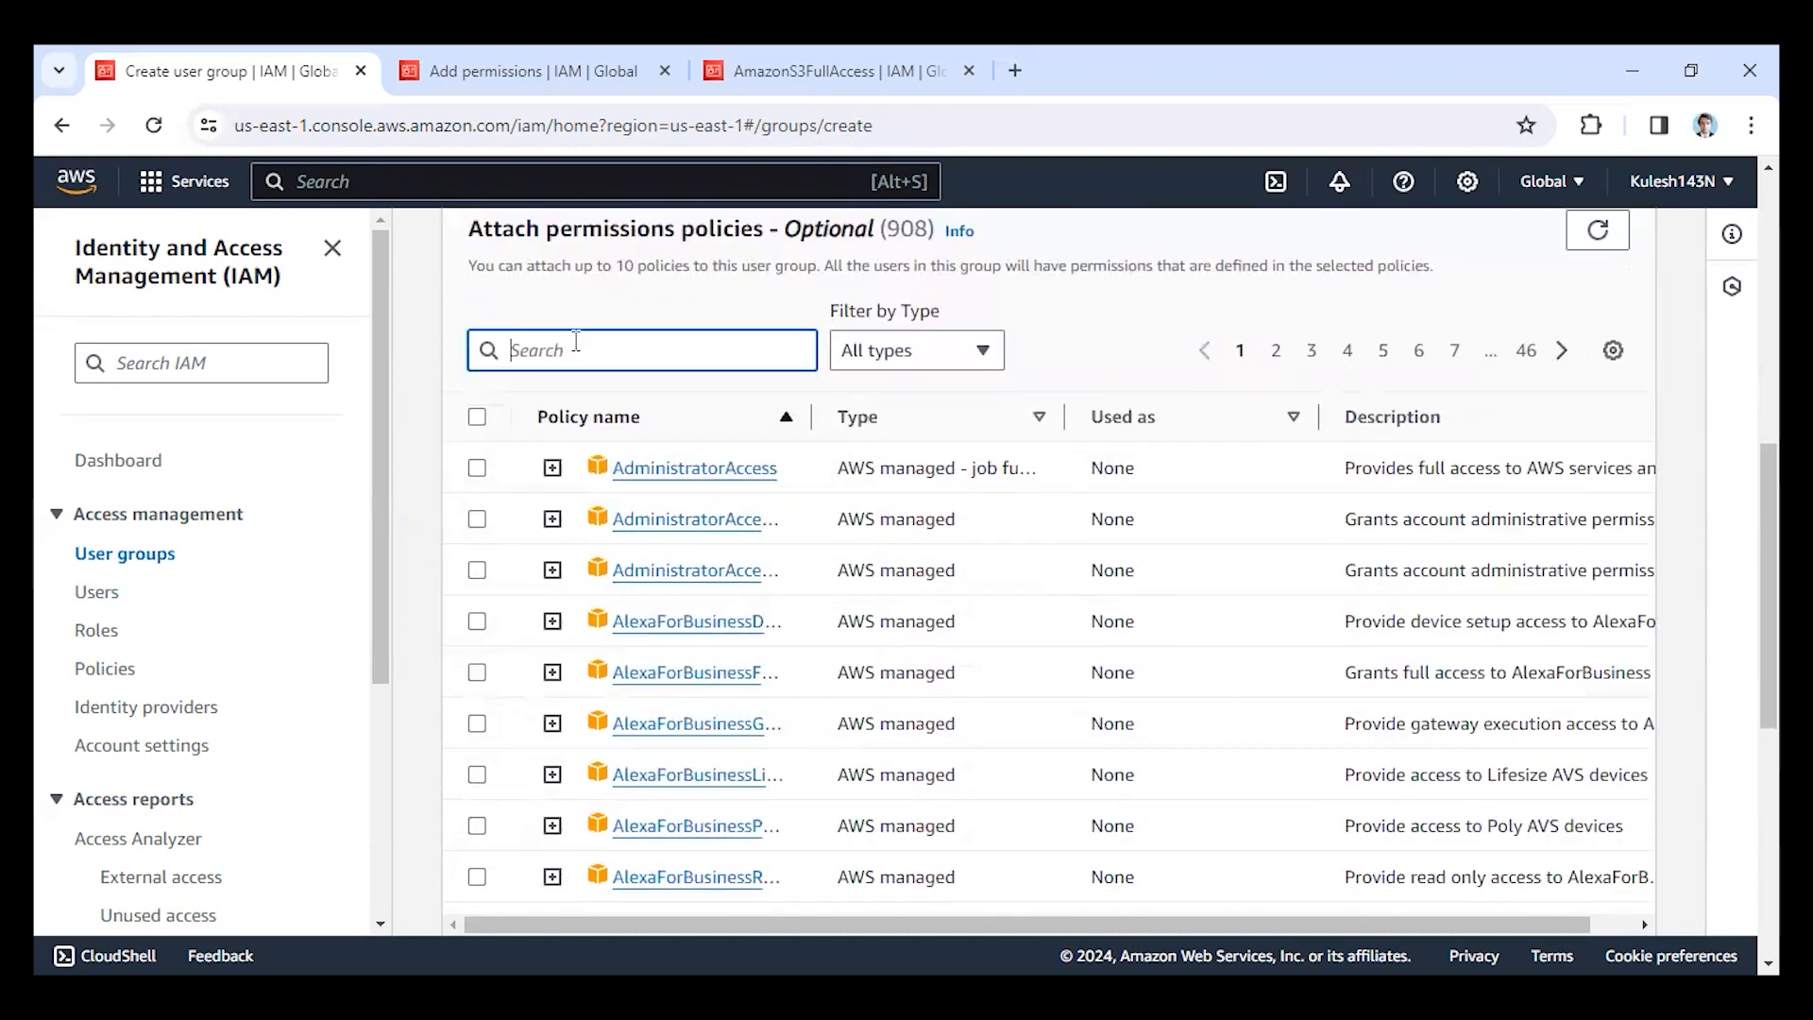
type("s")
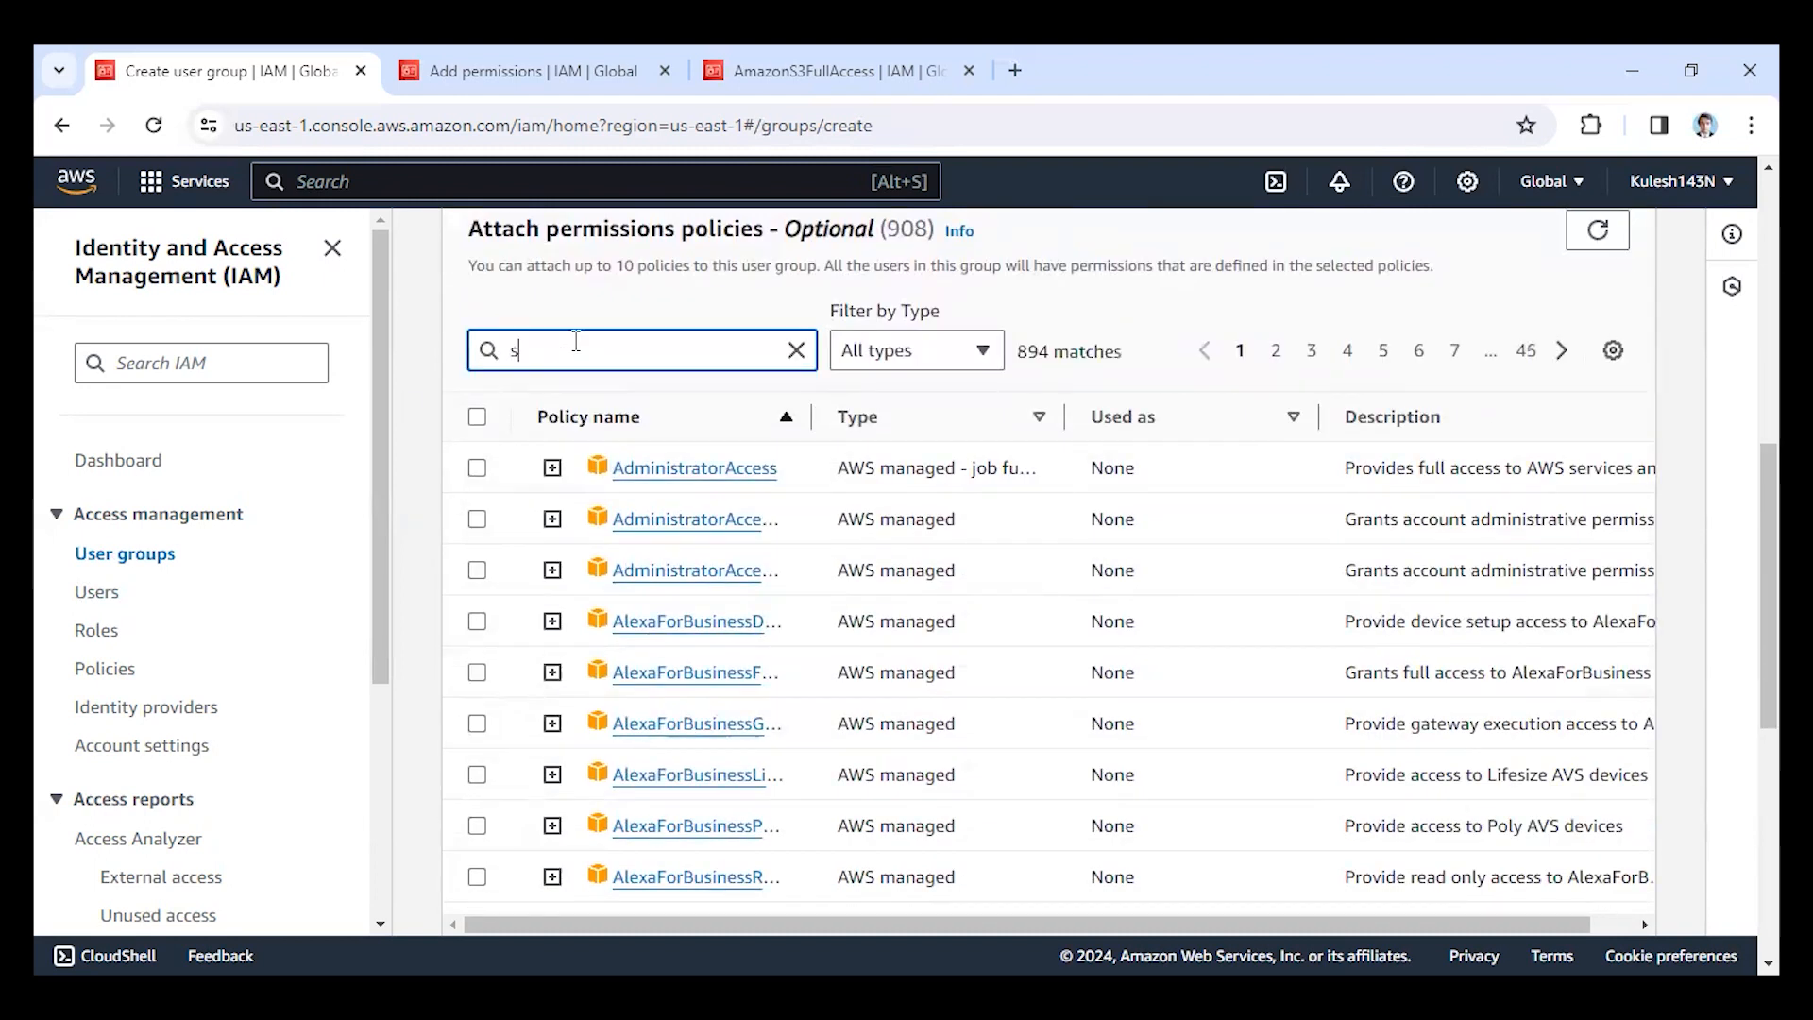
type("3")
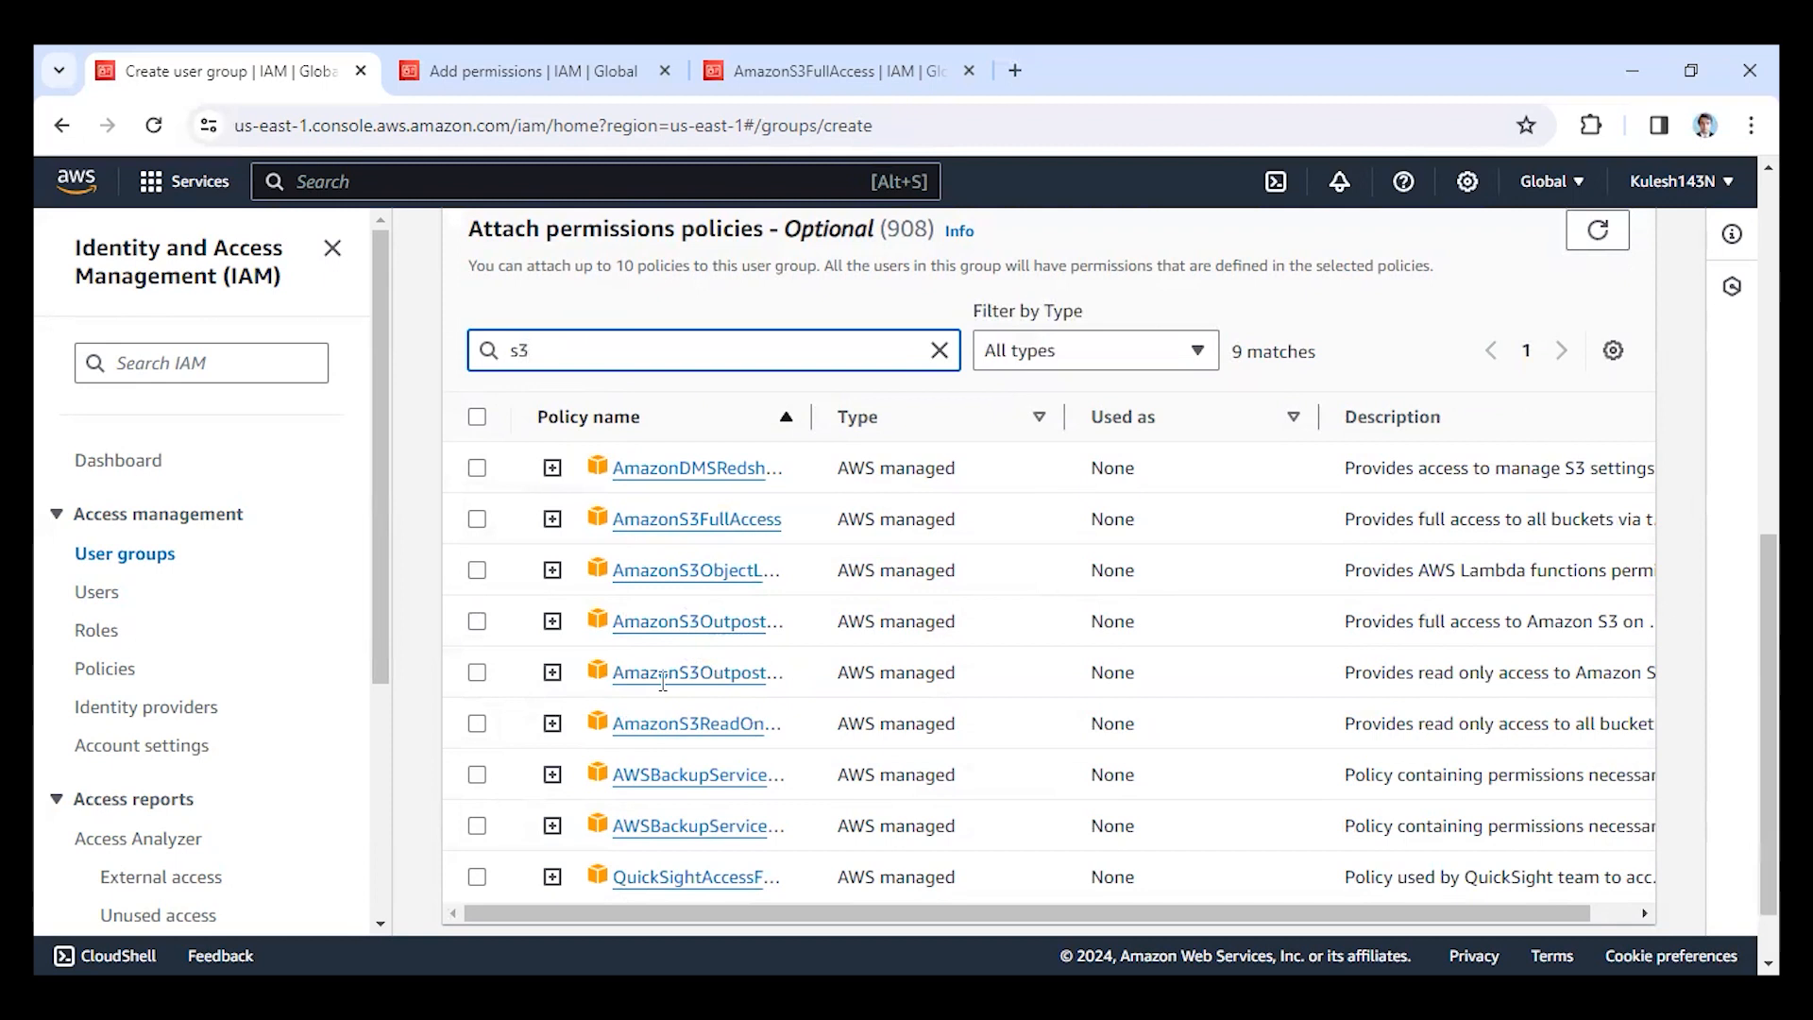
left_click(477, 518)
scroll(1214, 599, "down", 1)
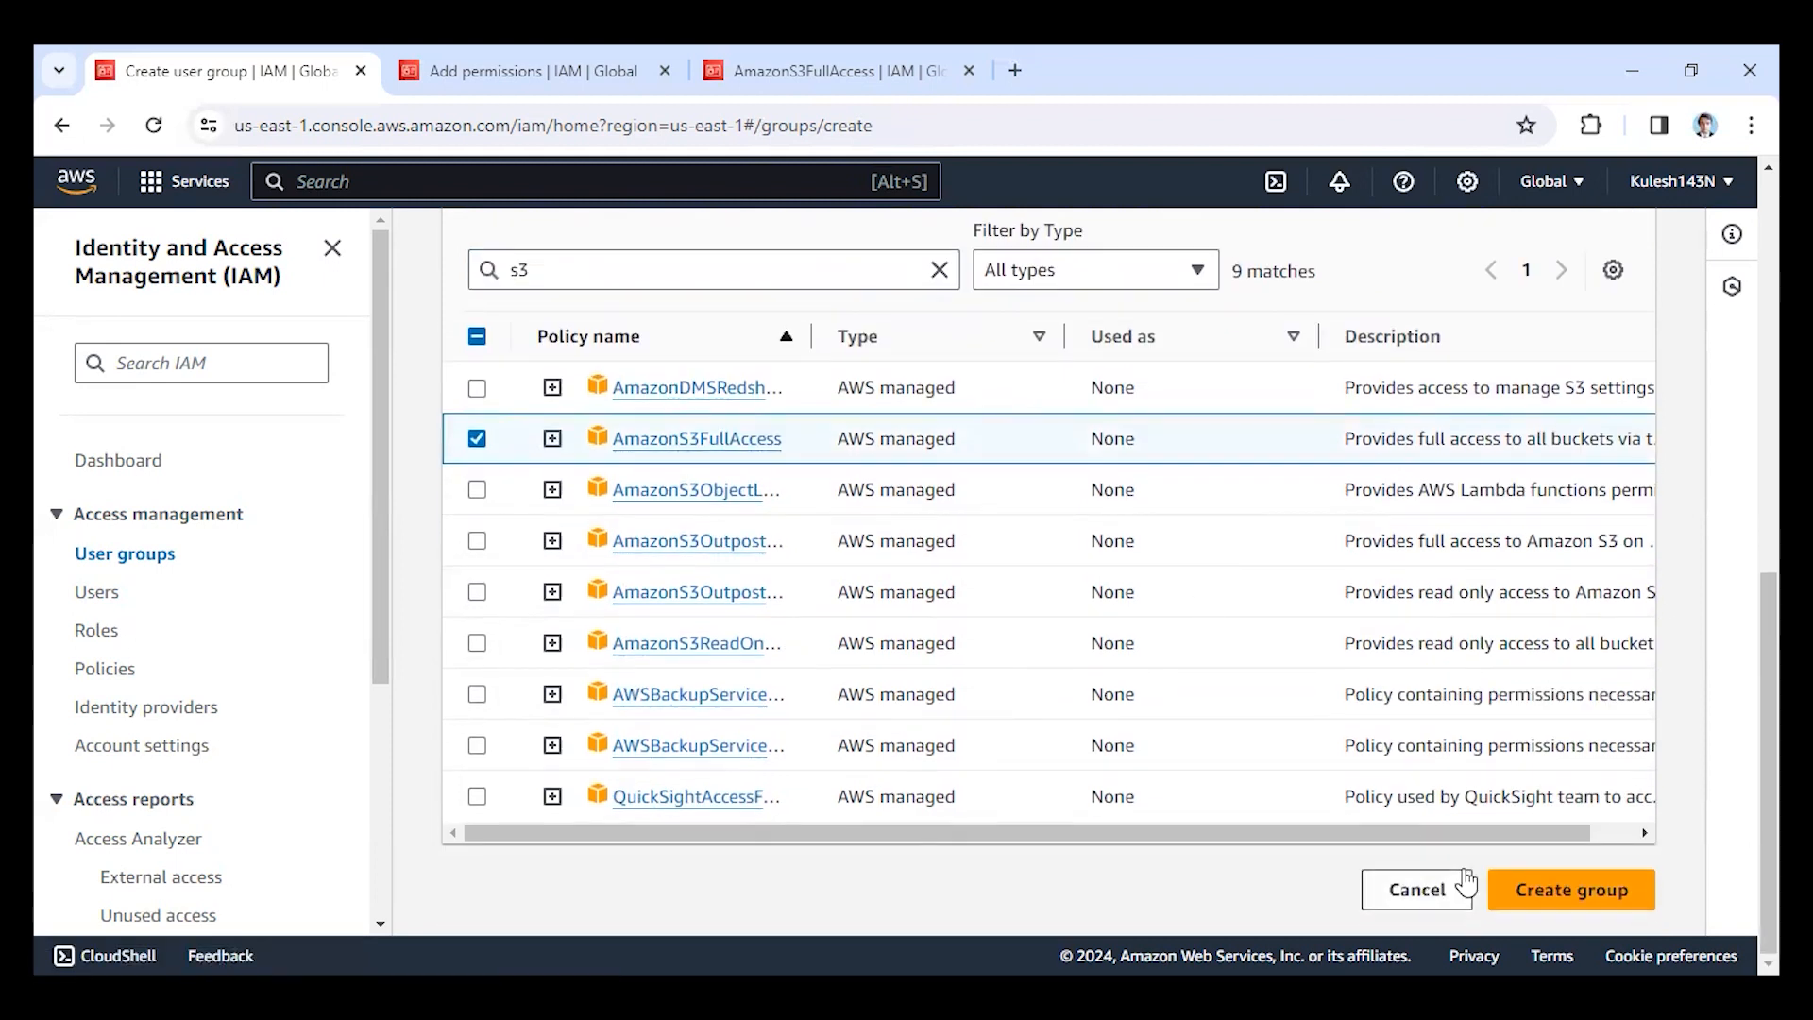
left_click(1590, 892)
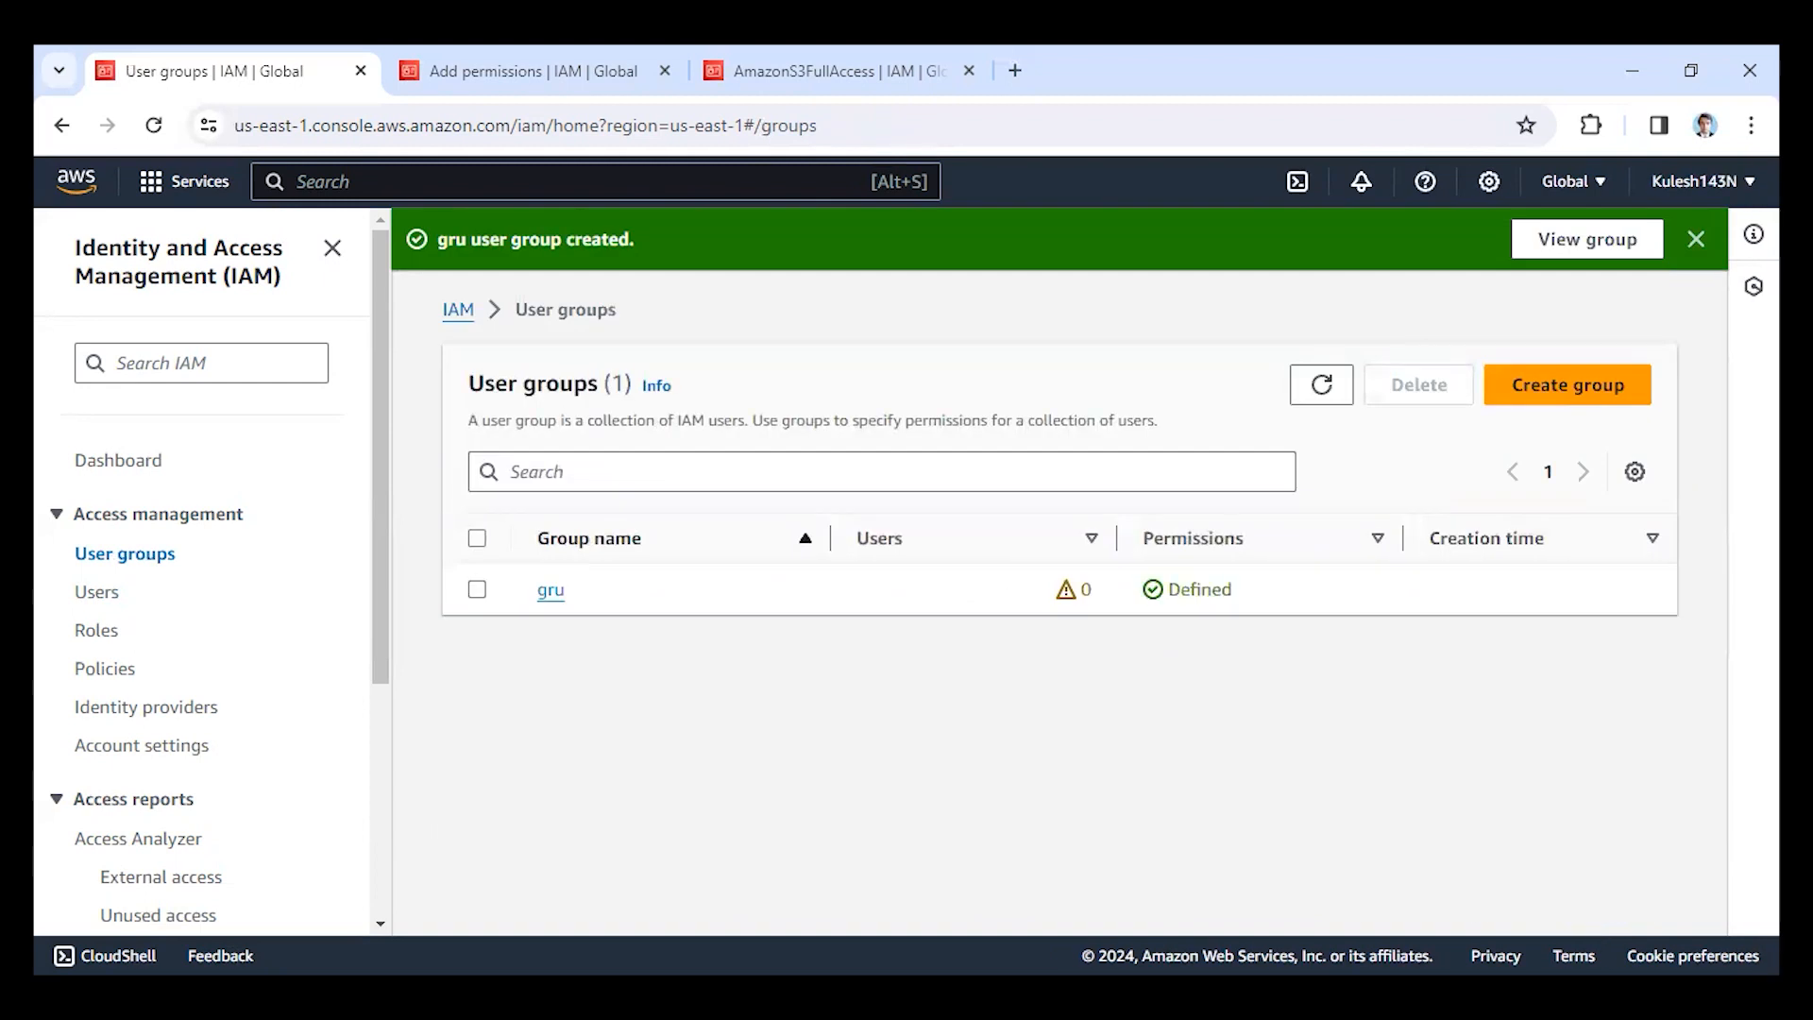
Start a new IAM user, name it grrr and continue to its permissions.
left_click(95, 602)
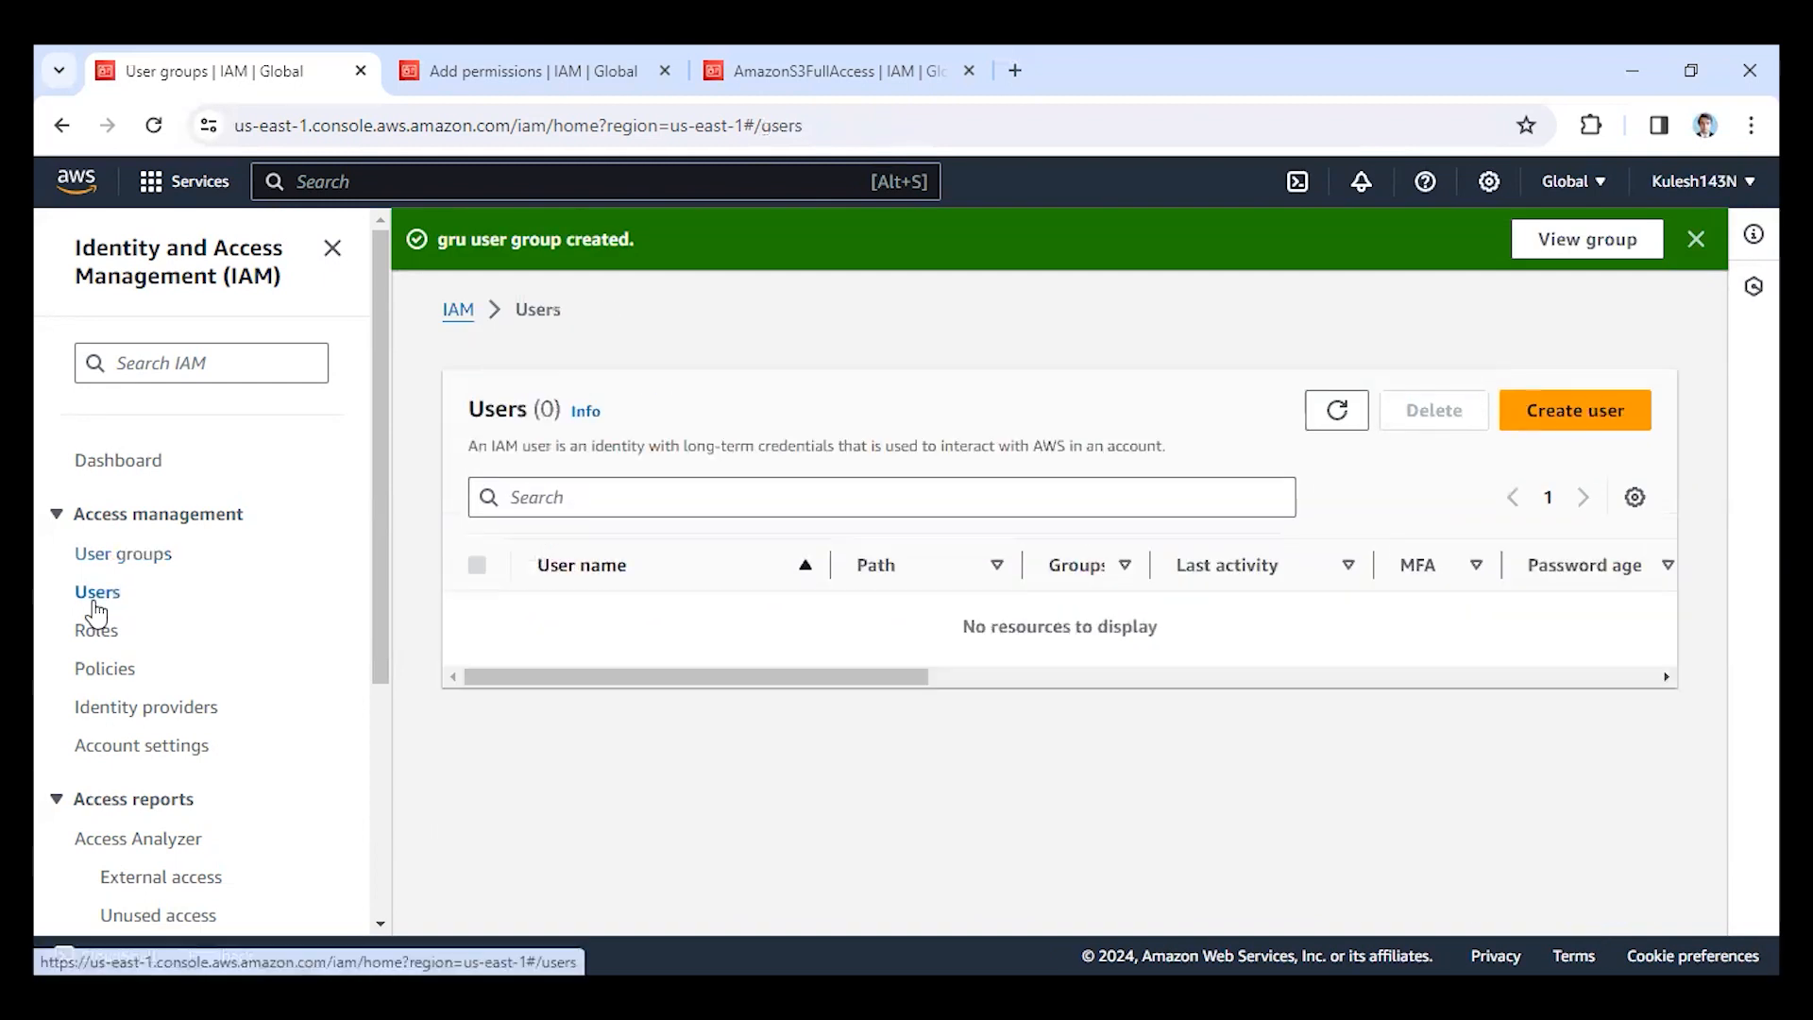
left_click(1525, 411)
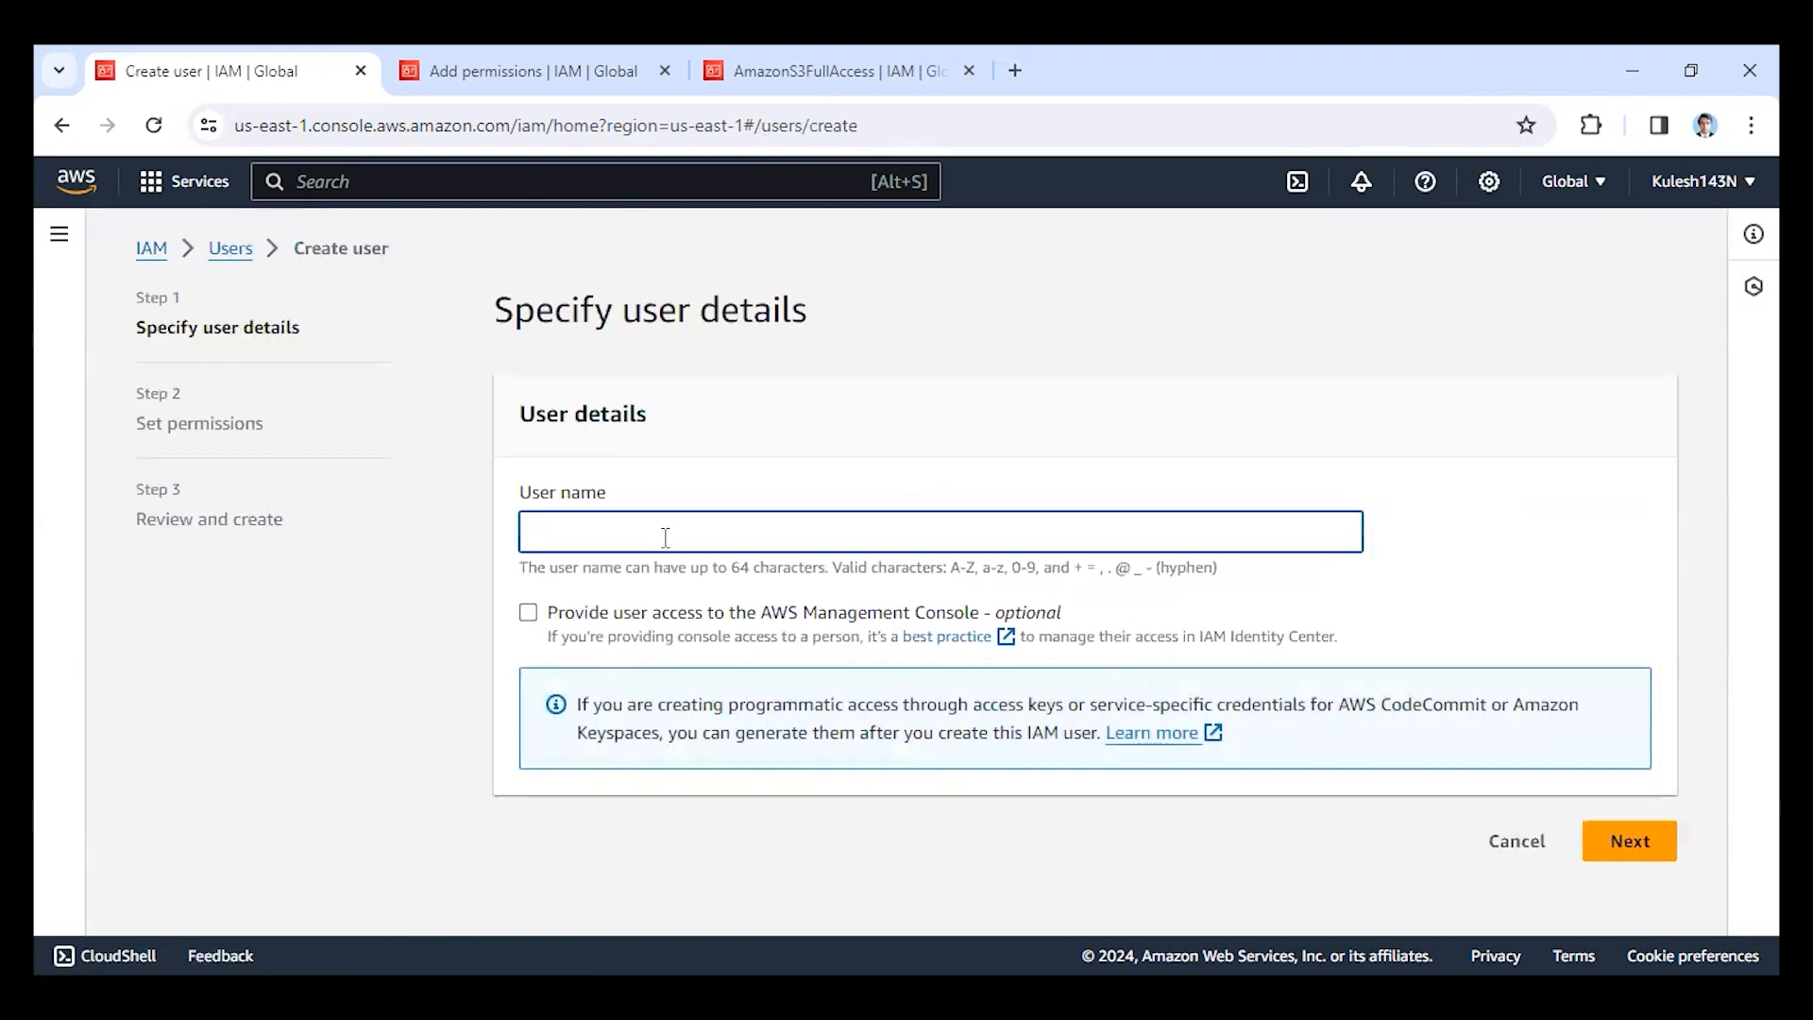
type("grrr")
left_click(1648, 841)
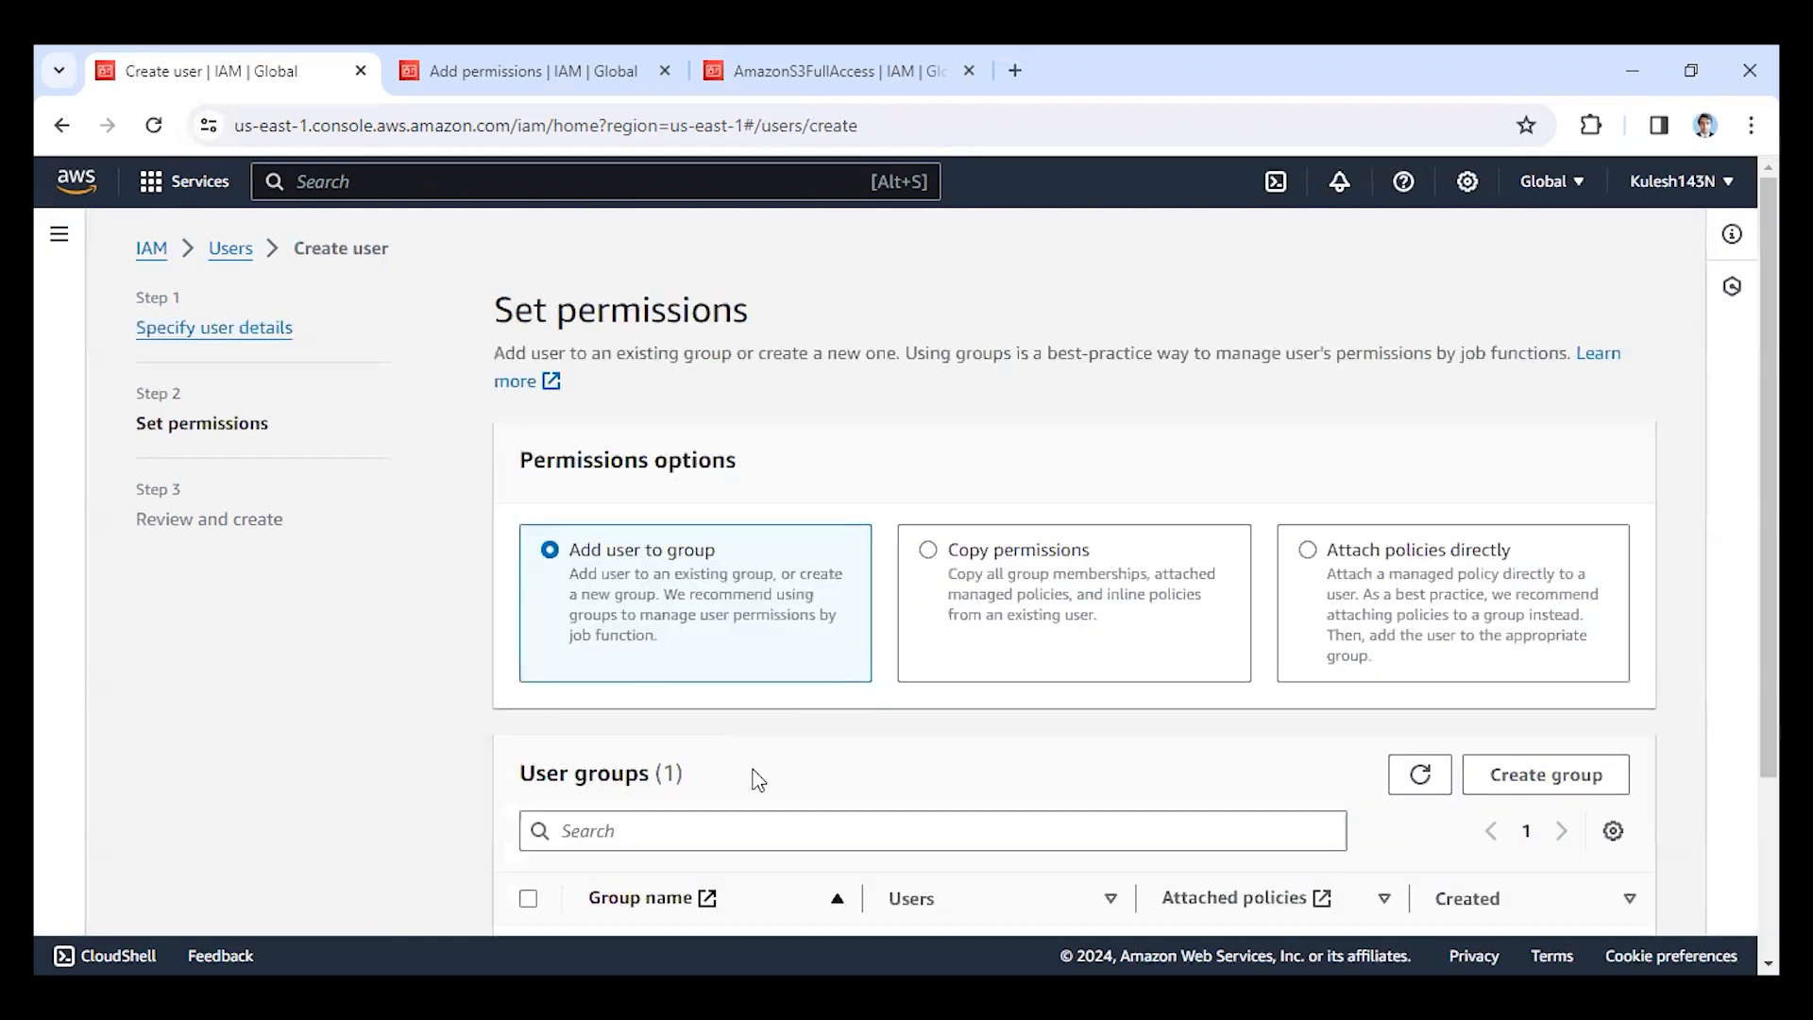
Add the new user to the group gru and create the user without tags.
scroll(761, 780, "down", 3)
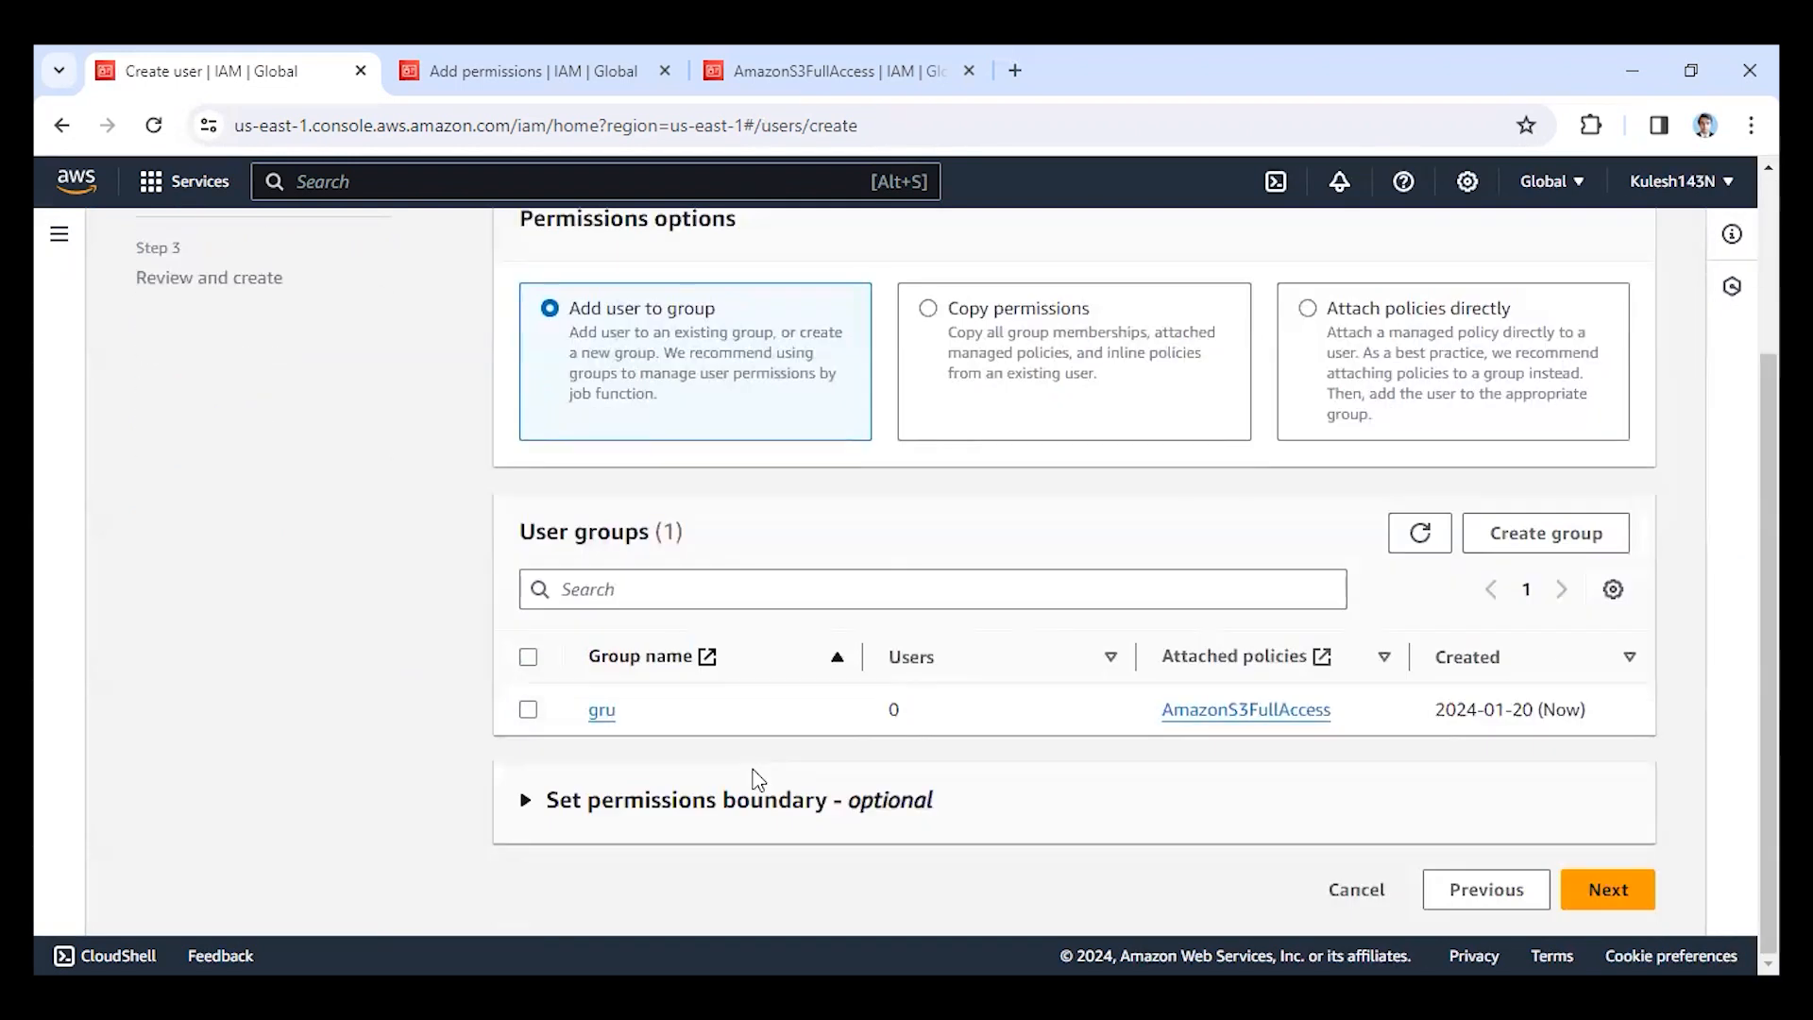
left_click(528, 710)
left_click(1606, 888)
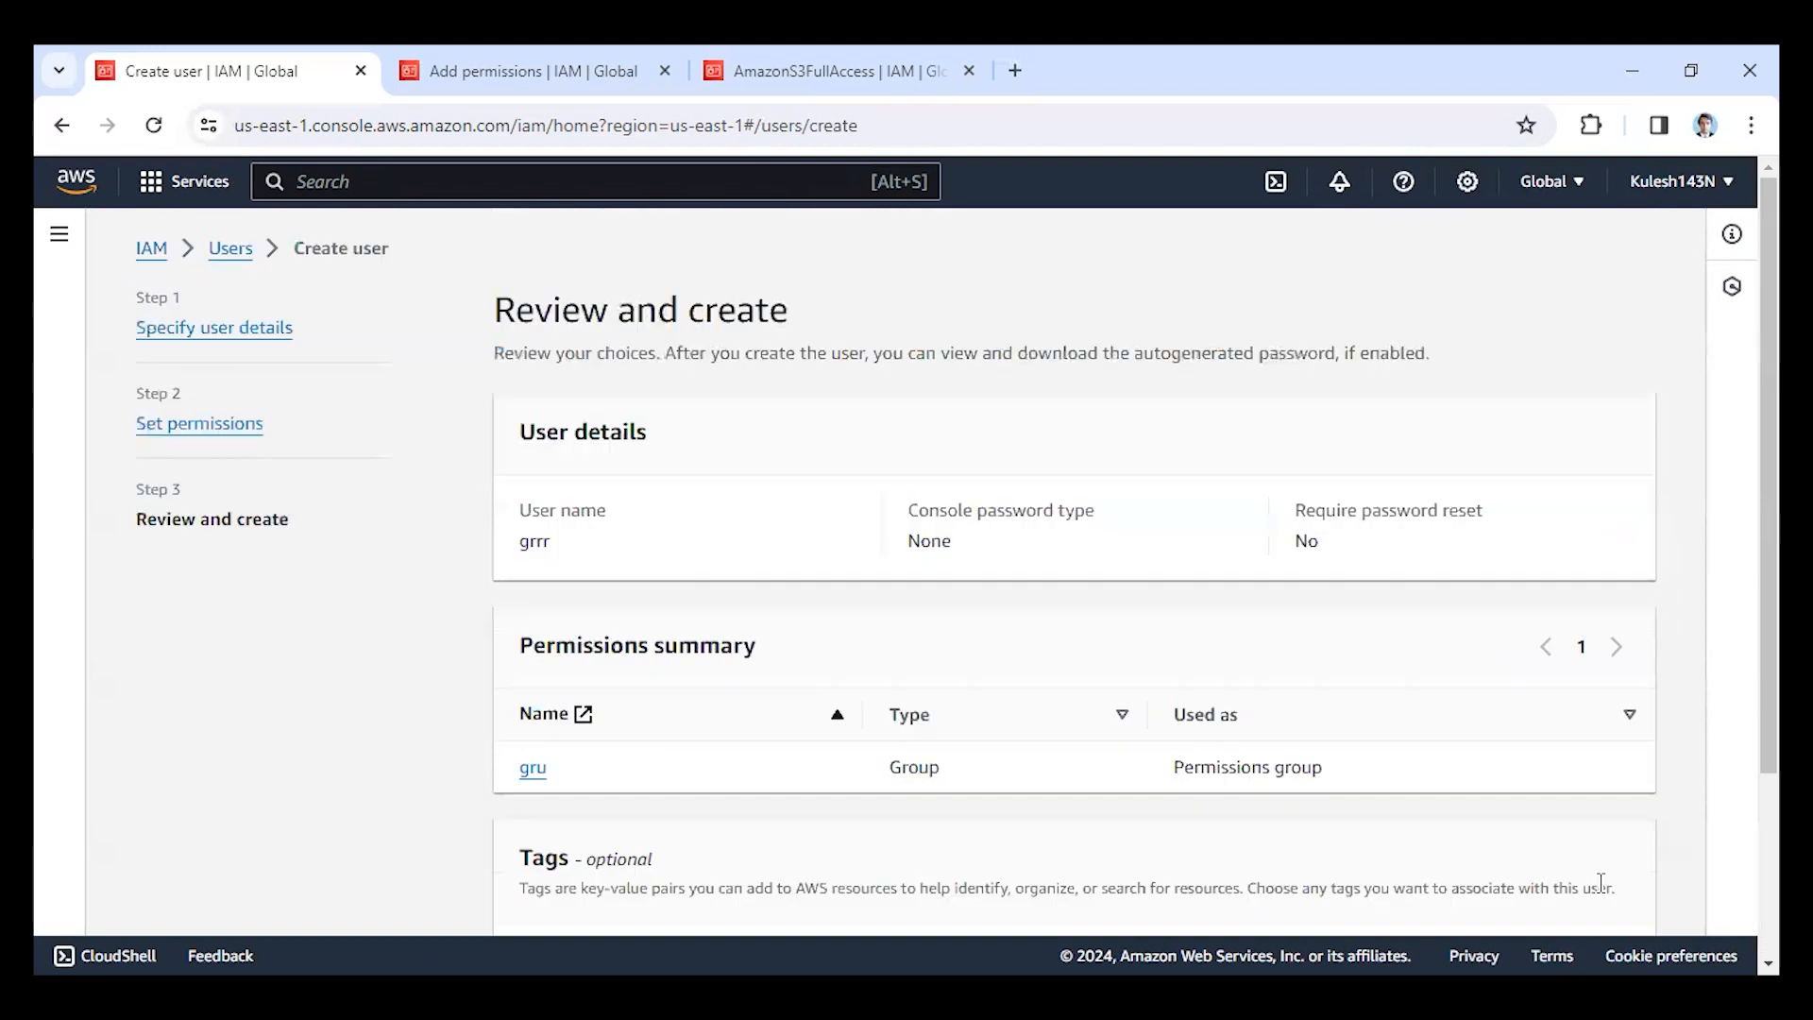
scroll(804, 688, "down", 1)
scroll(801, 688, "down", 1)
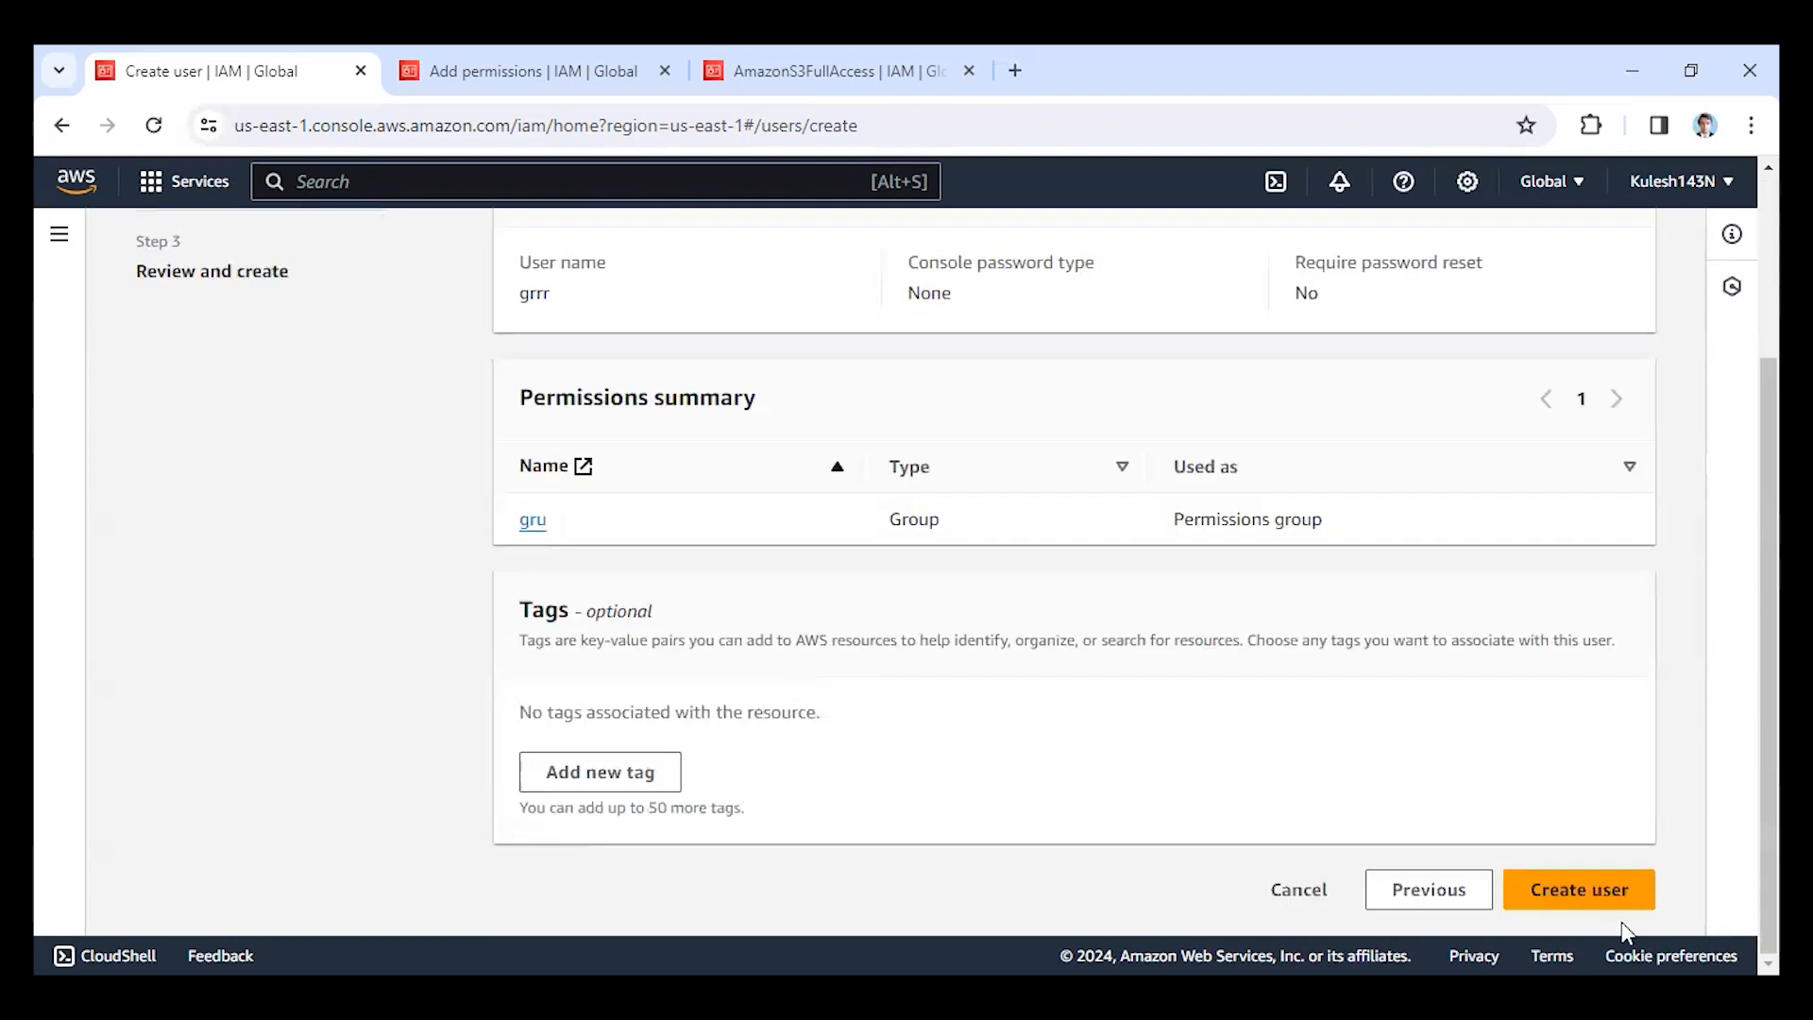
left_click(1574, 887)
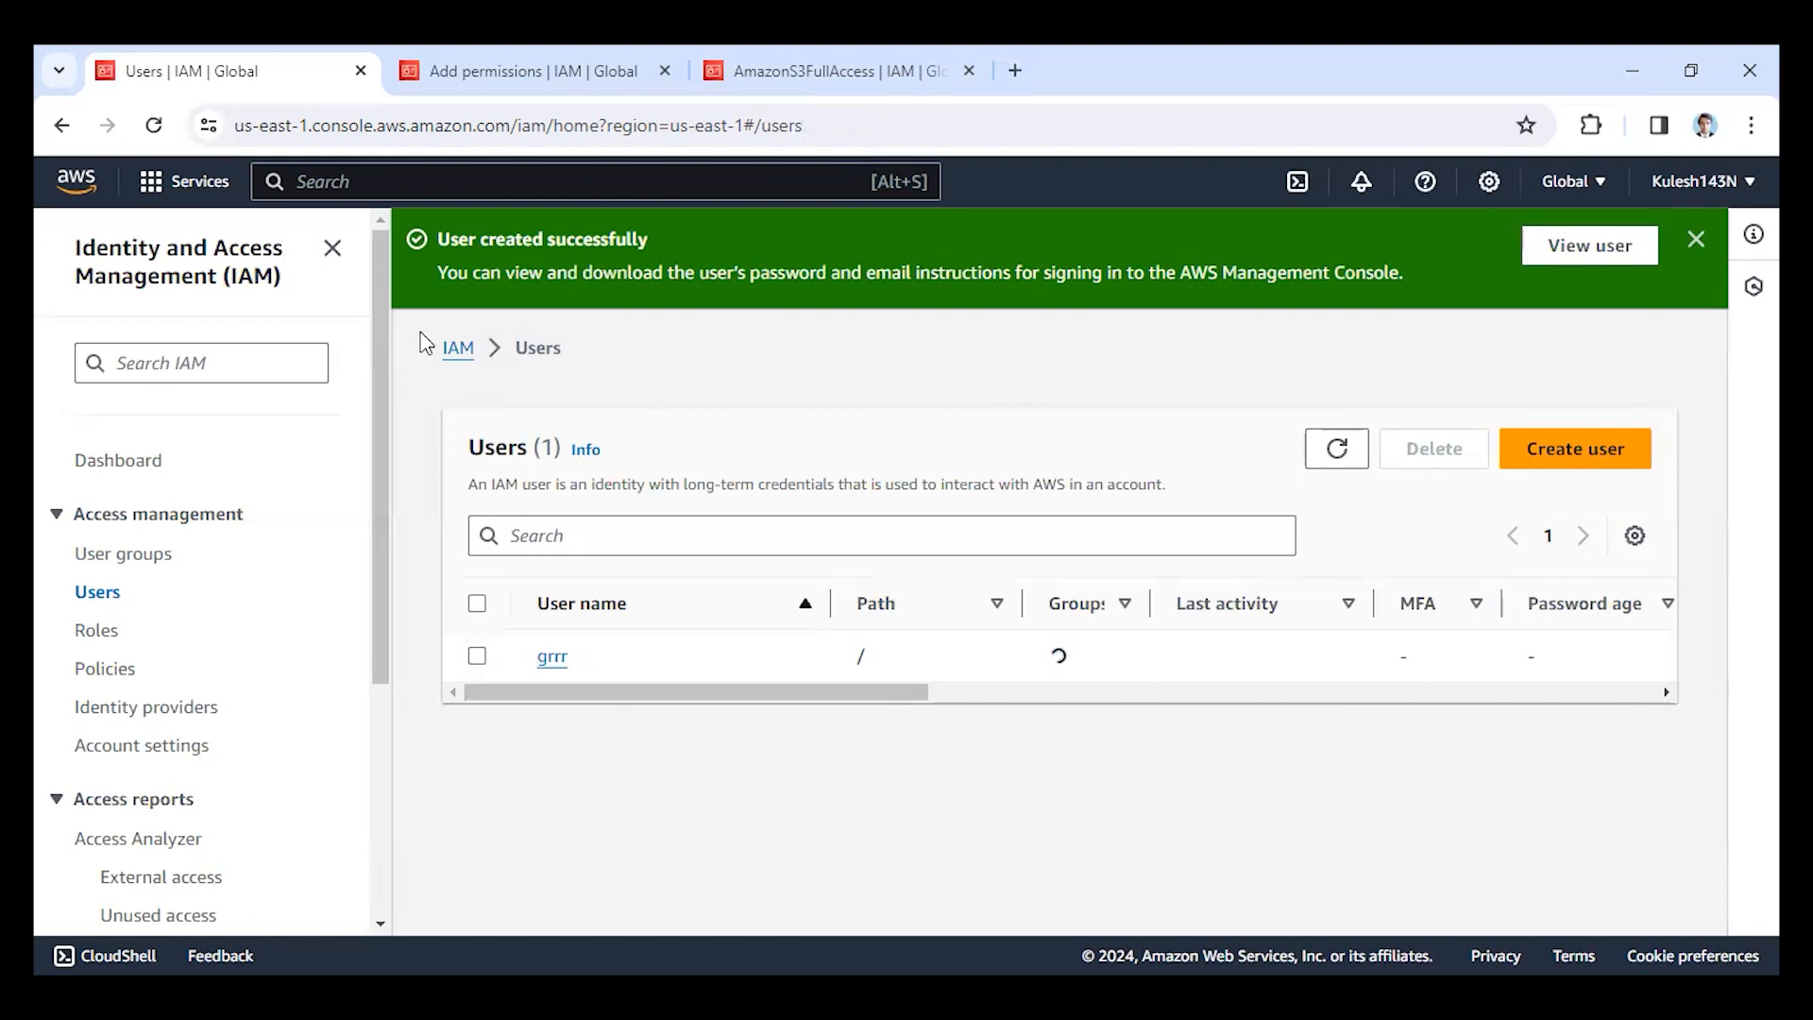
Open the security credentials of user grrr and enable console access with an autogenerated password.
left_click(554, 660)
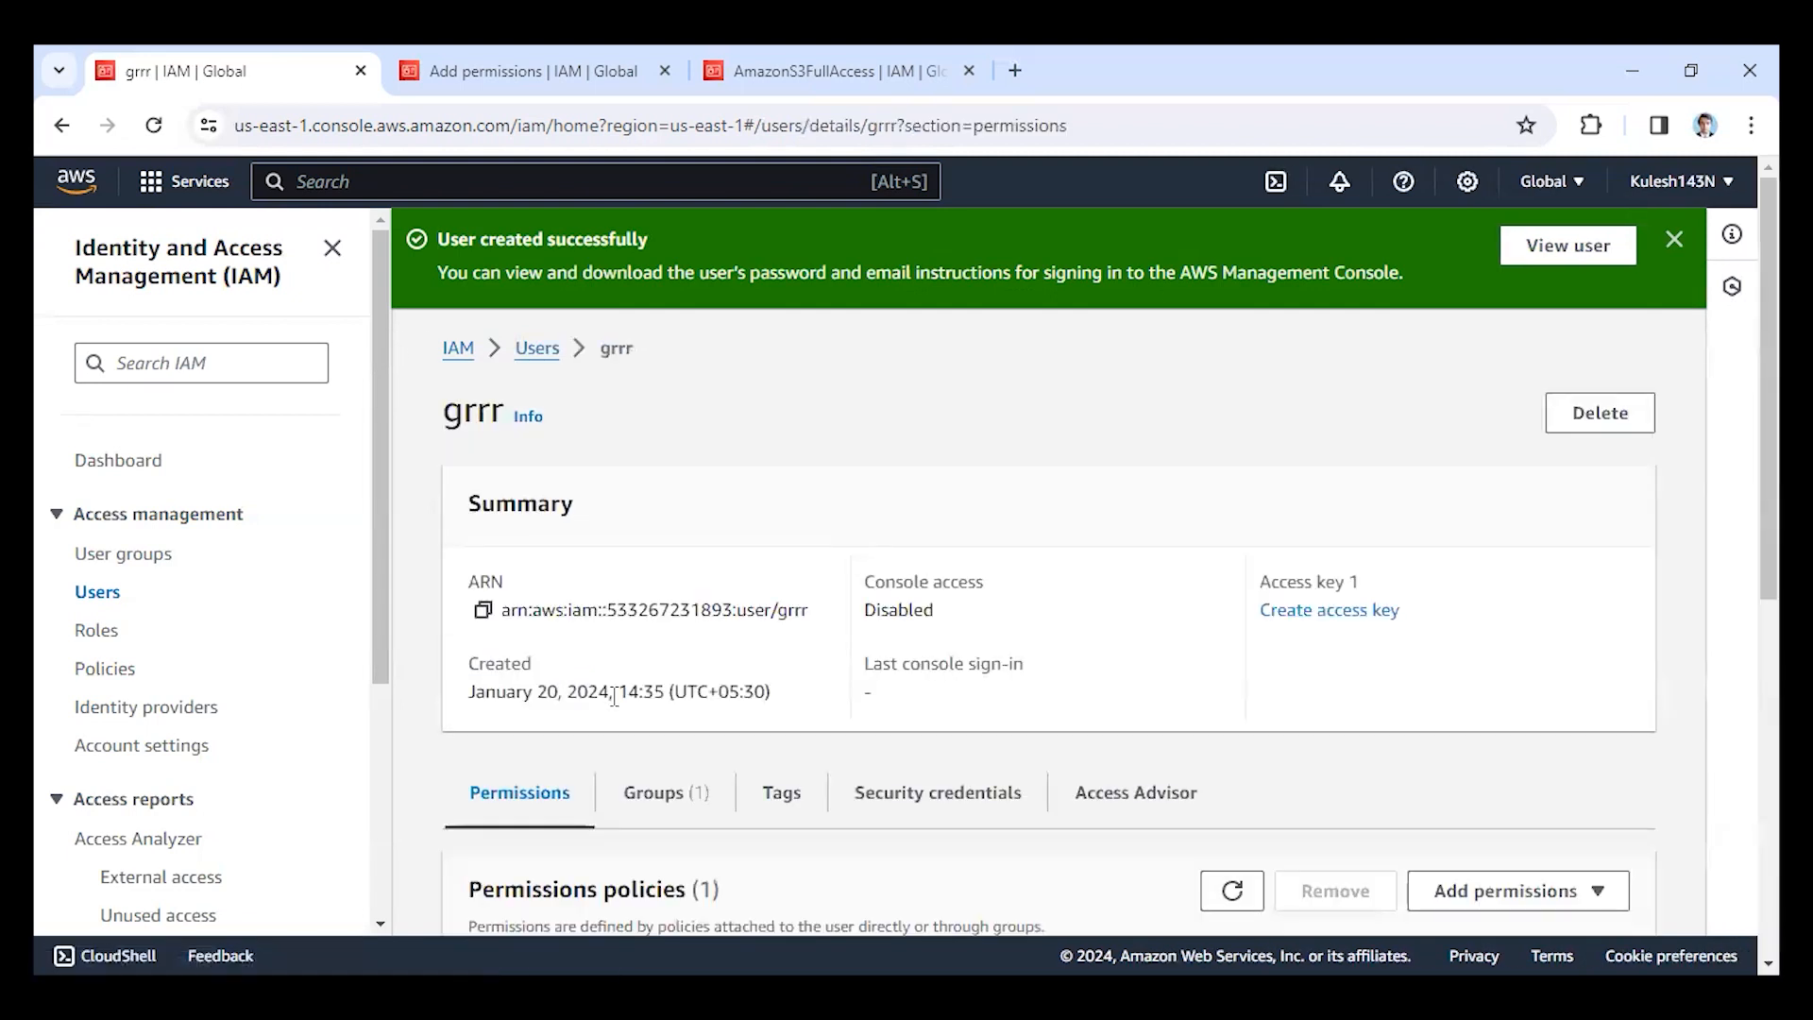
scroll(552, 623, "down", 5)
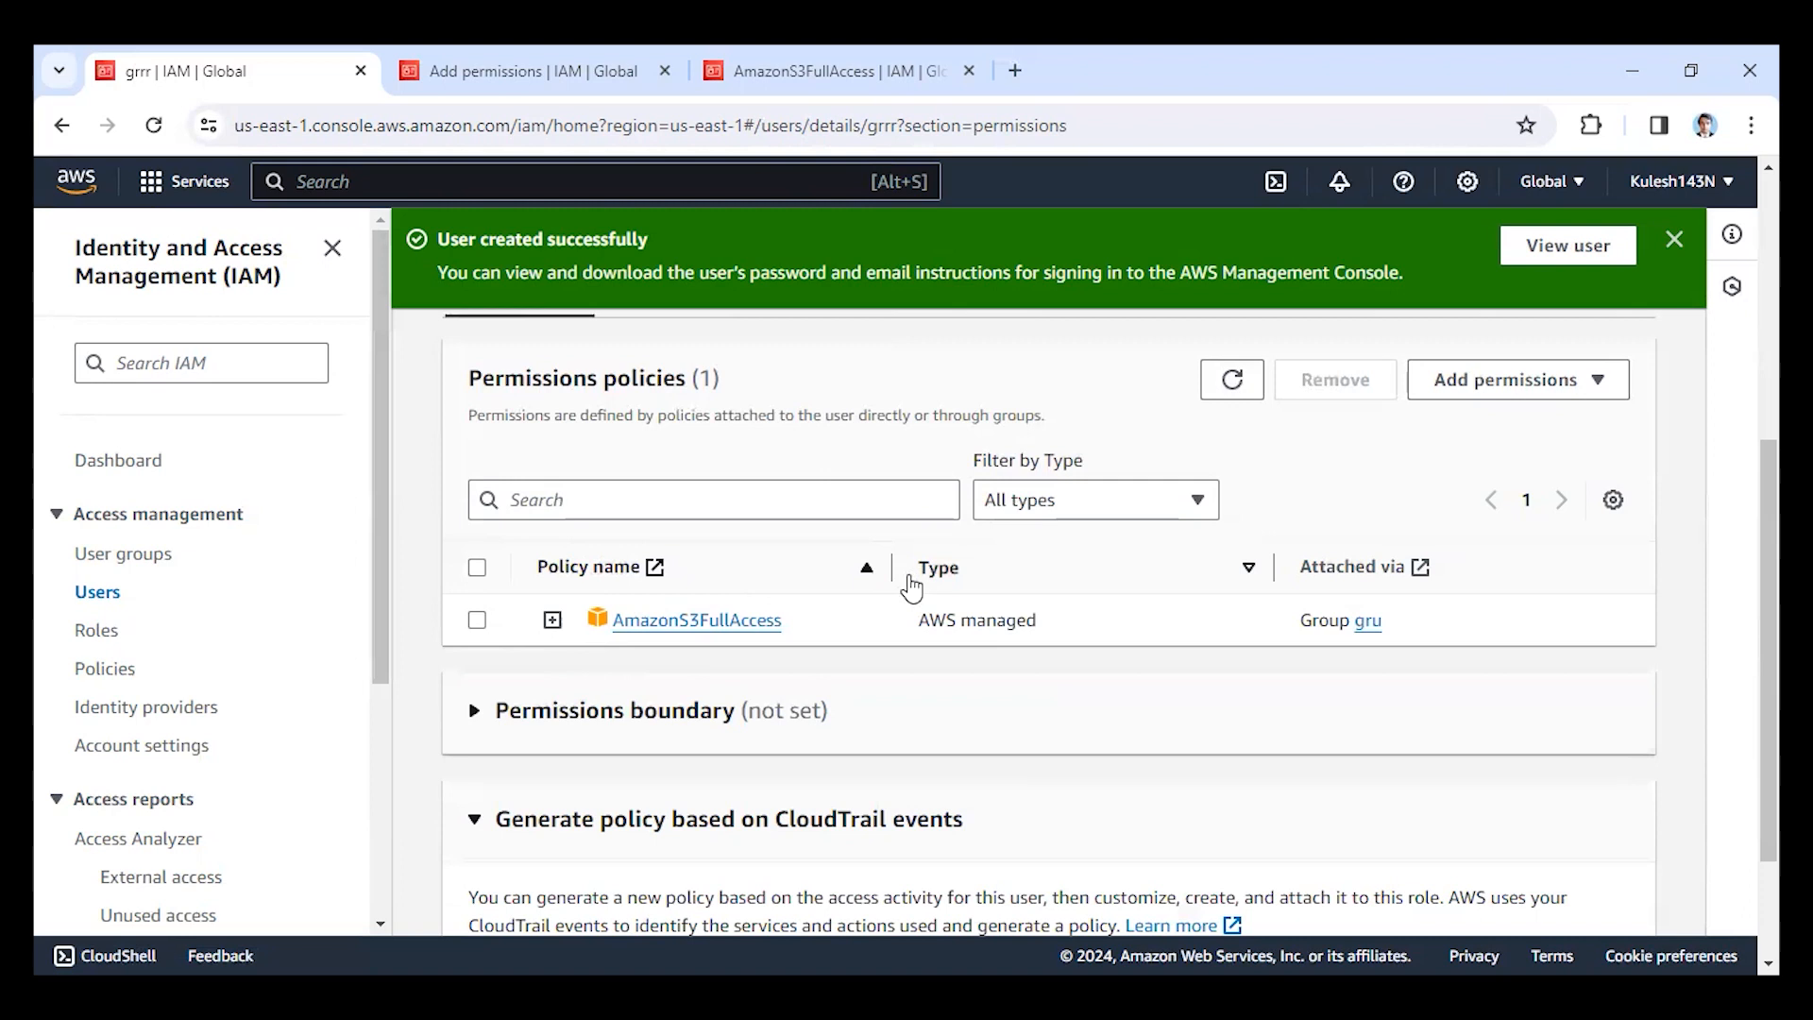
scroll(1242, 742, "up", 2)
scroll(1208, 690, "up", 4)
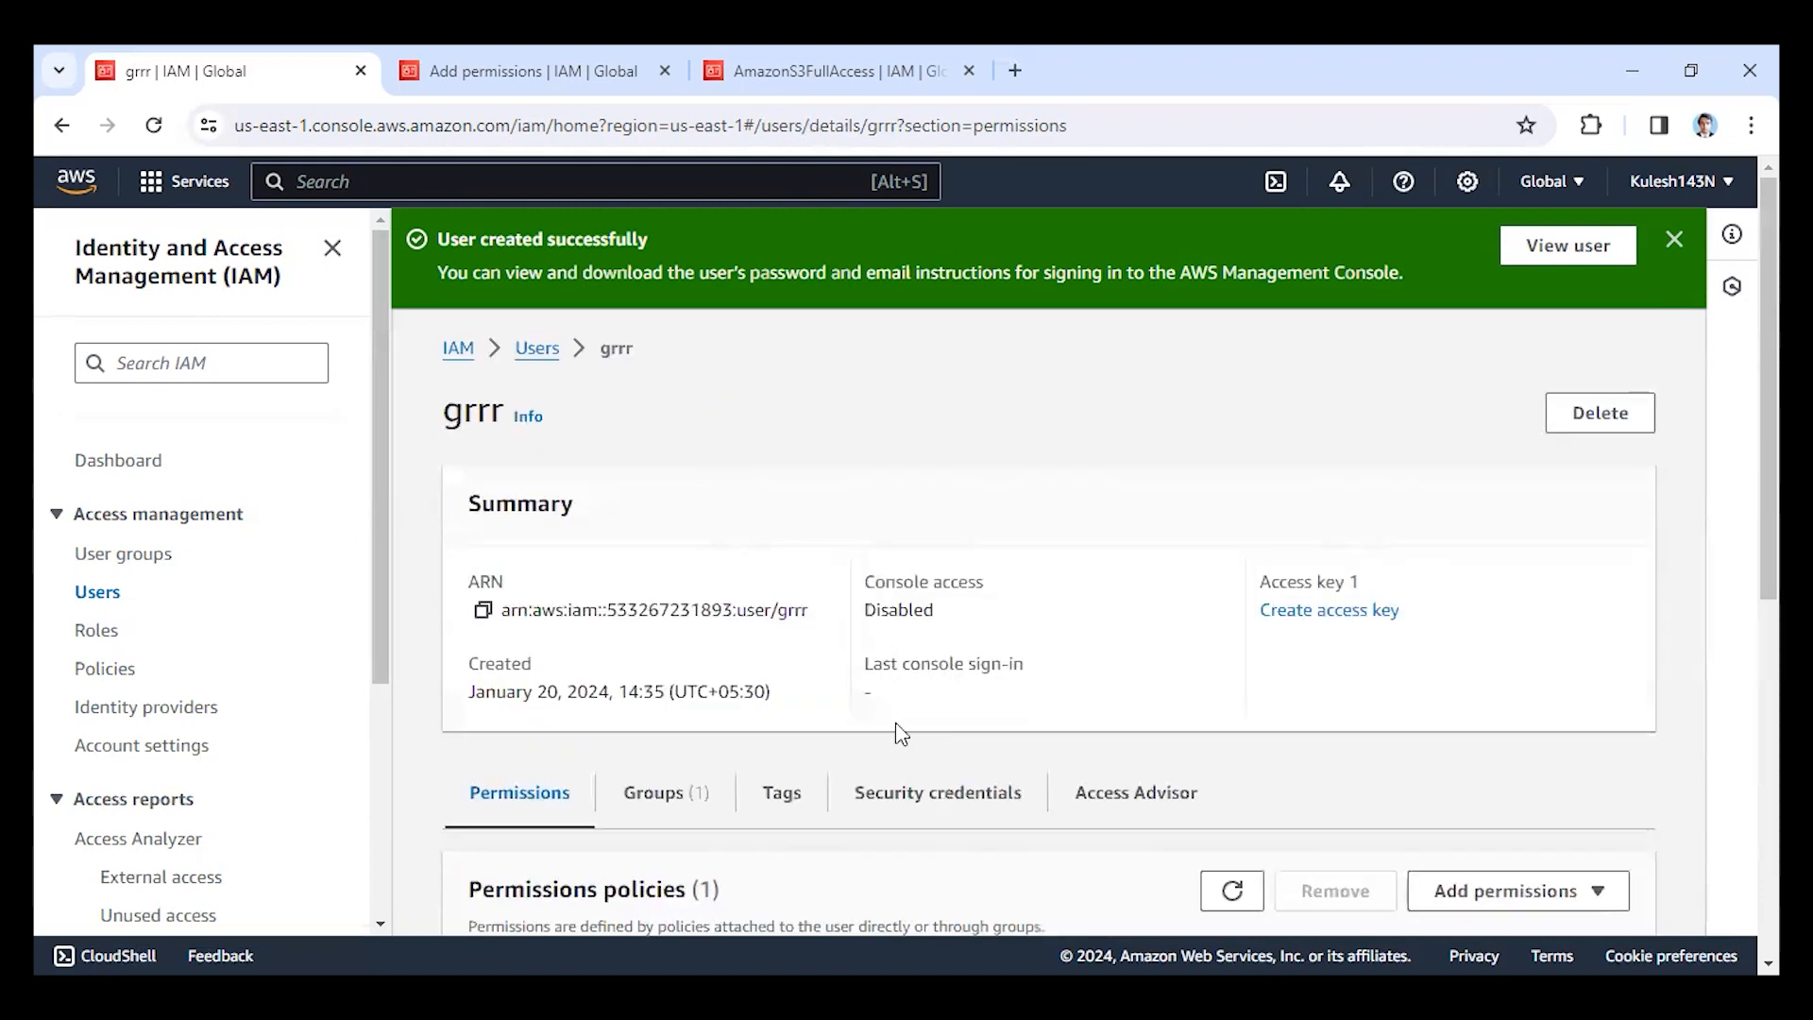
left_click(909, 798)
scroll(910, 806, "down", 4)
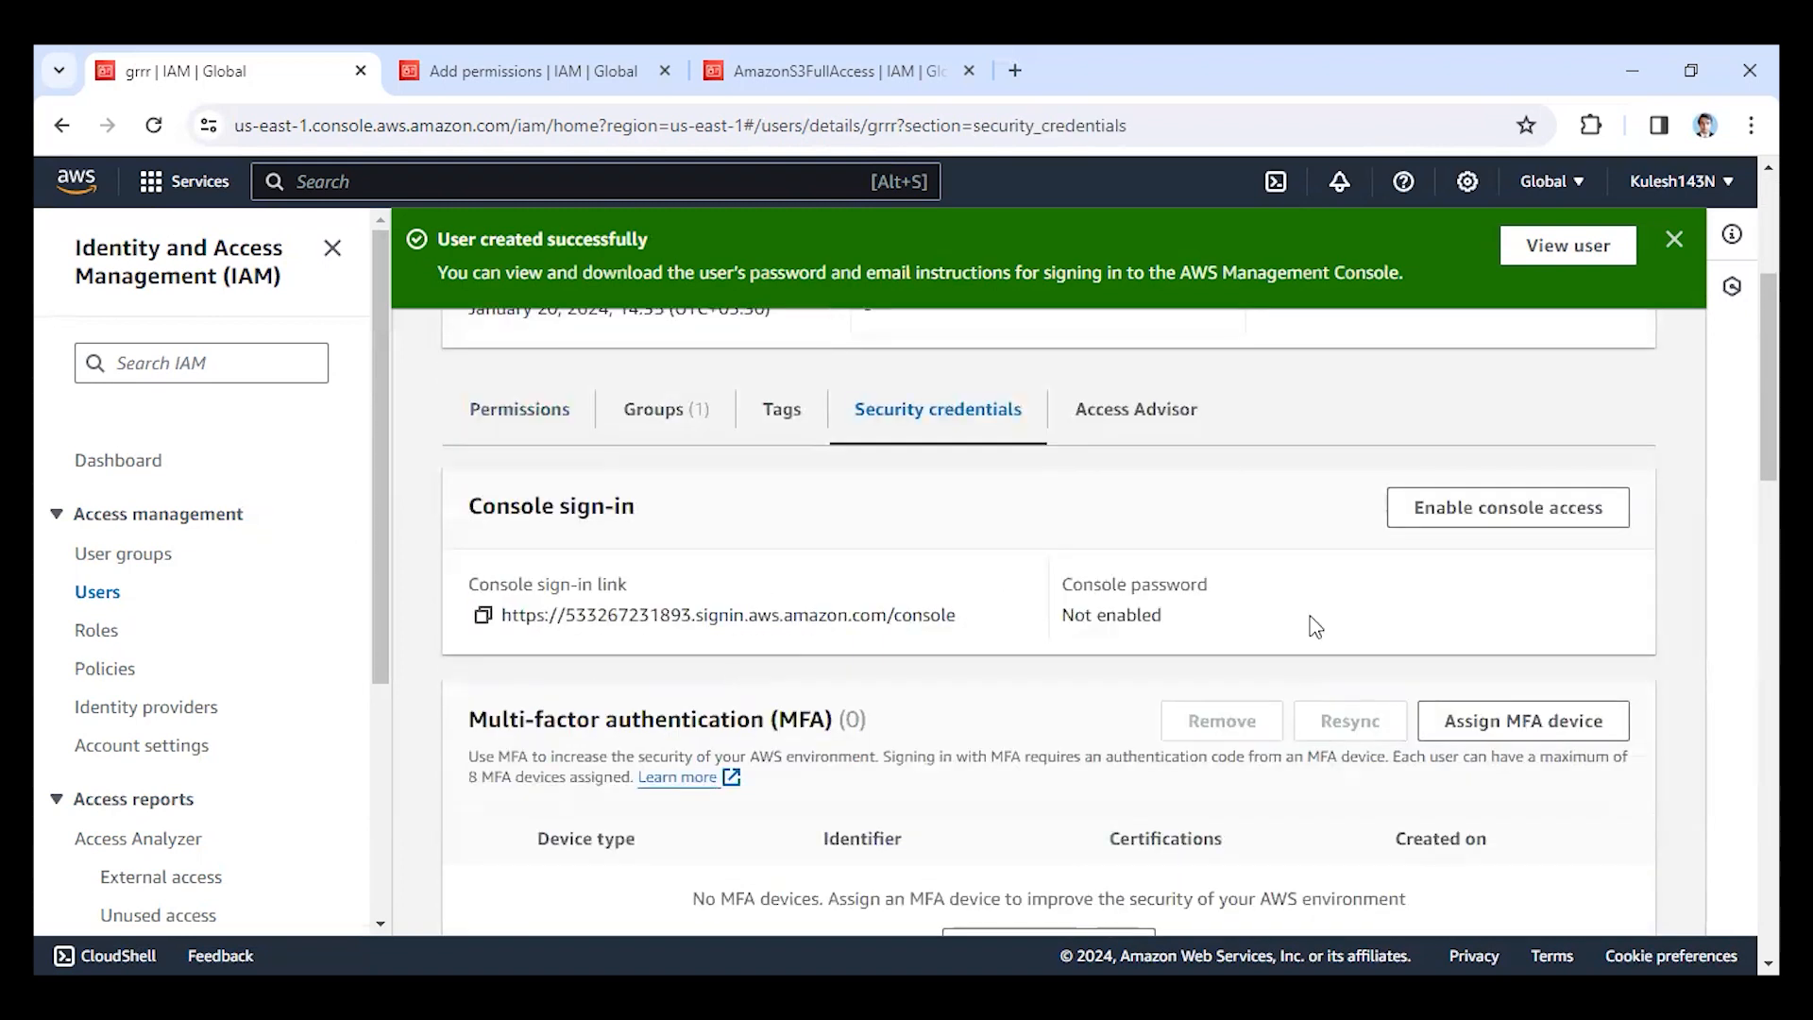
left_click(1507, 524)
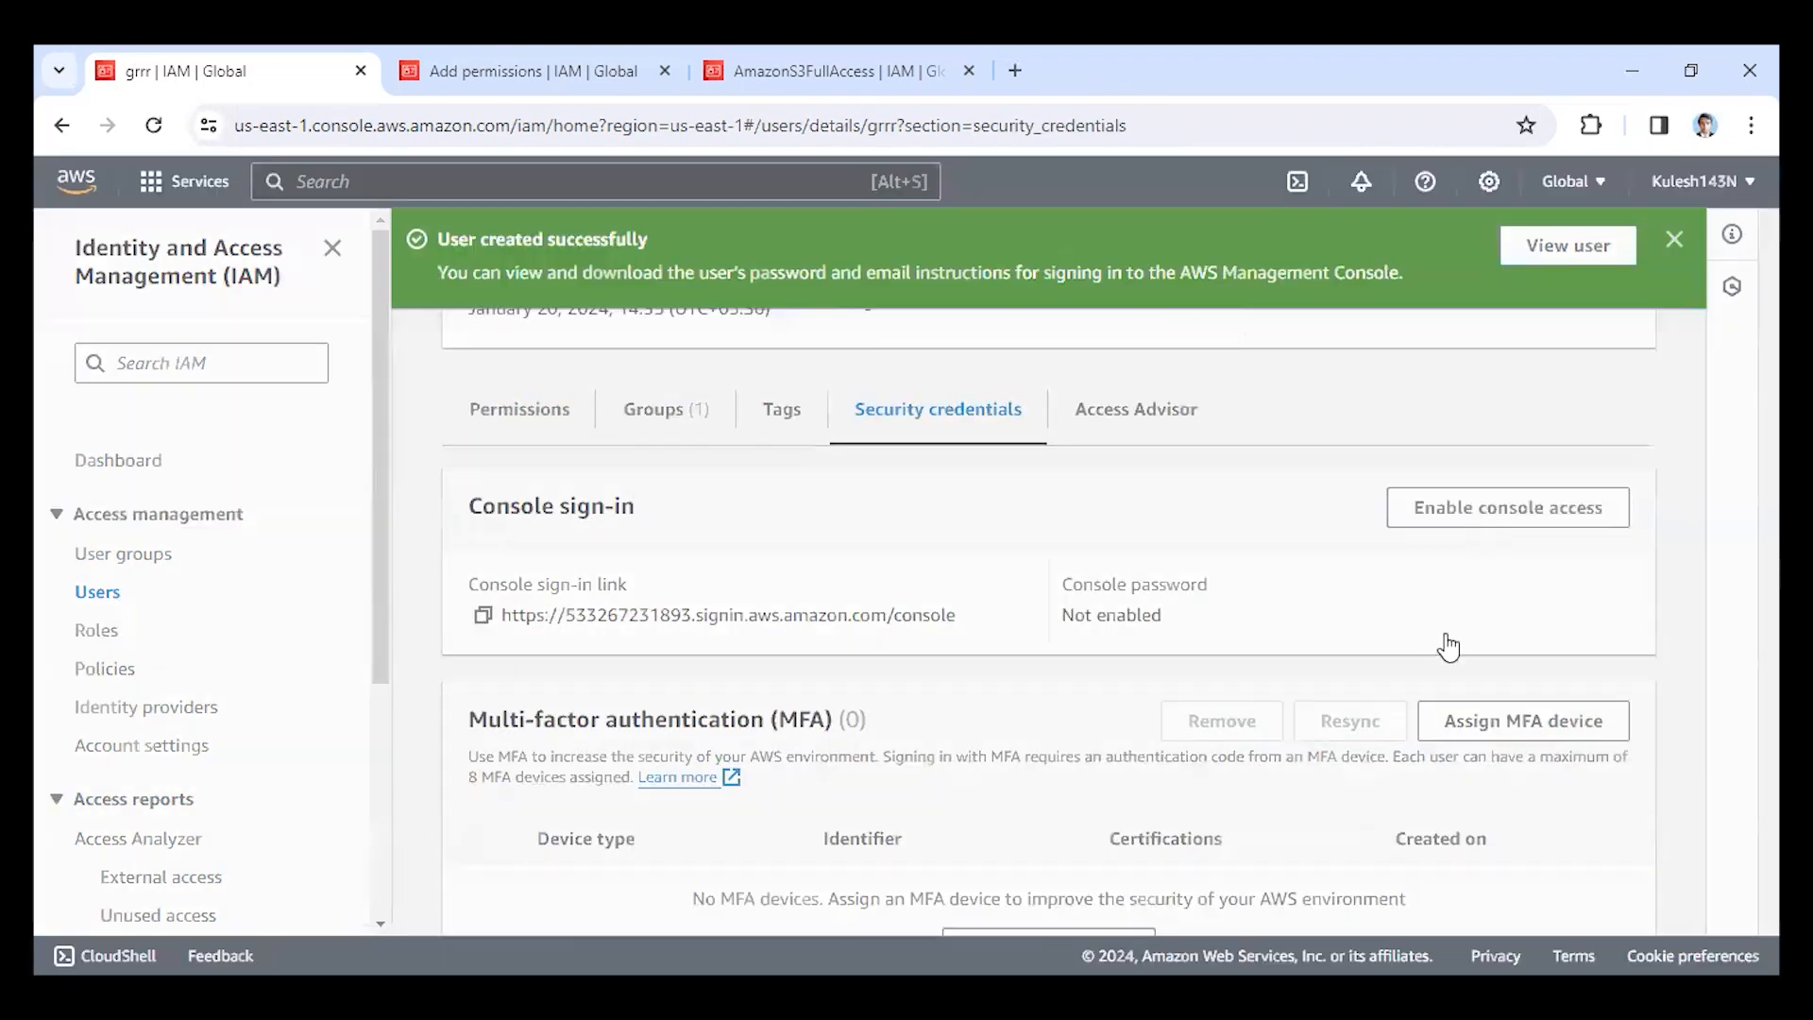
left_click(601, 590)
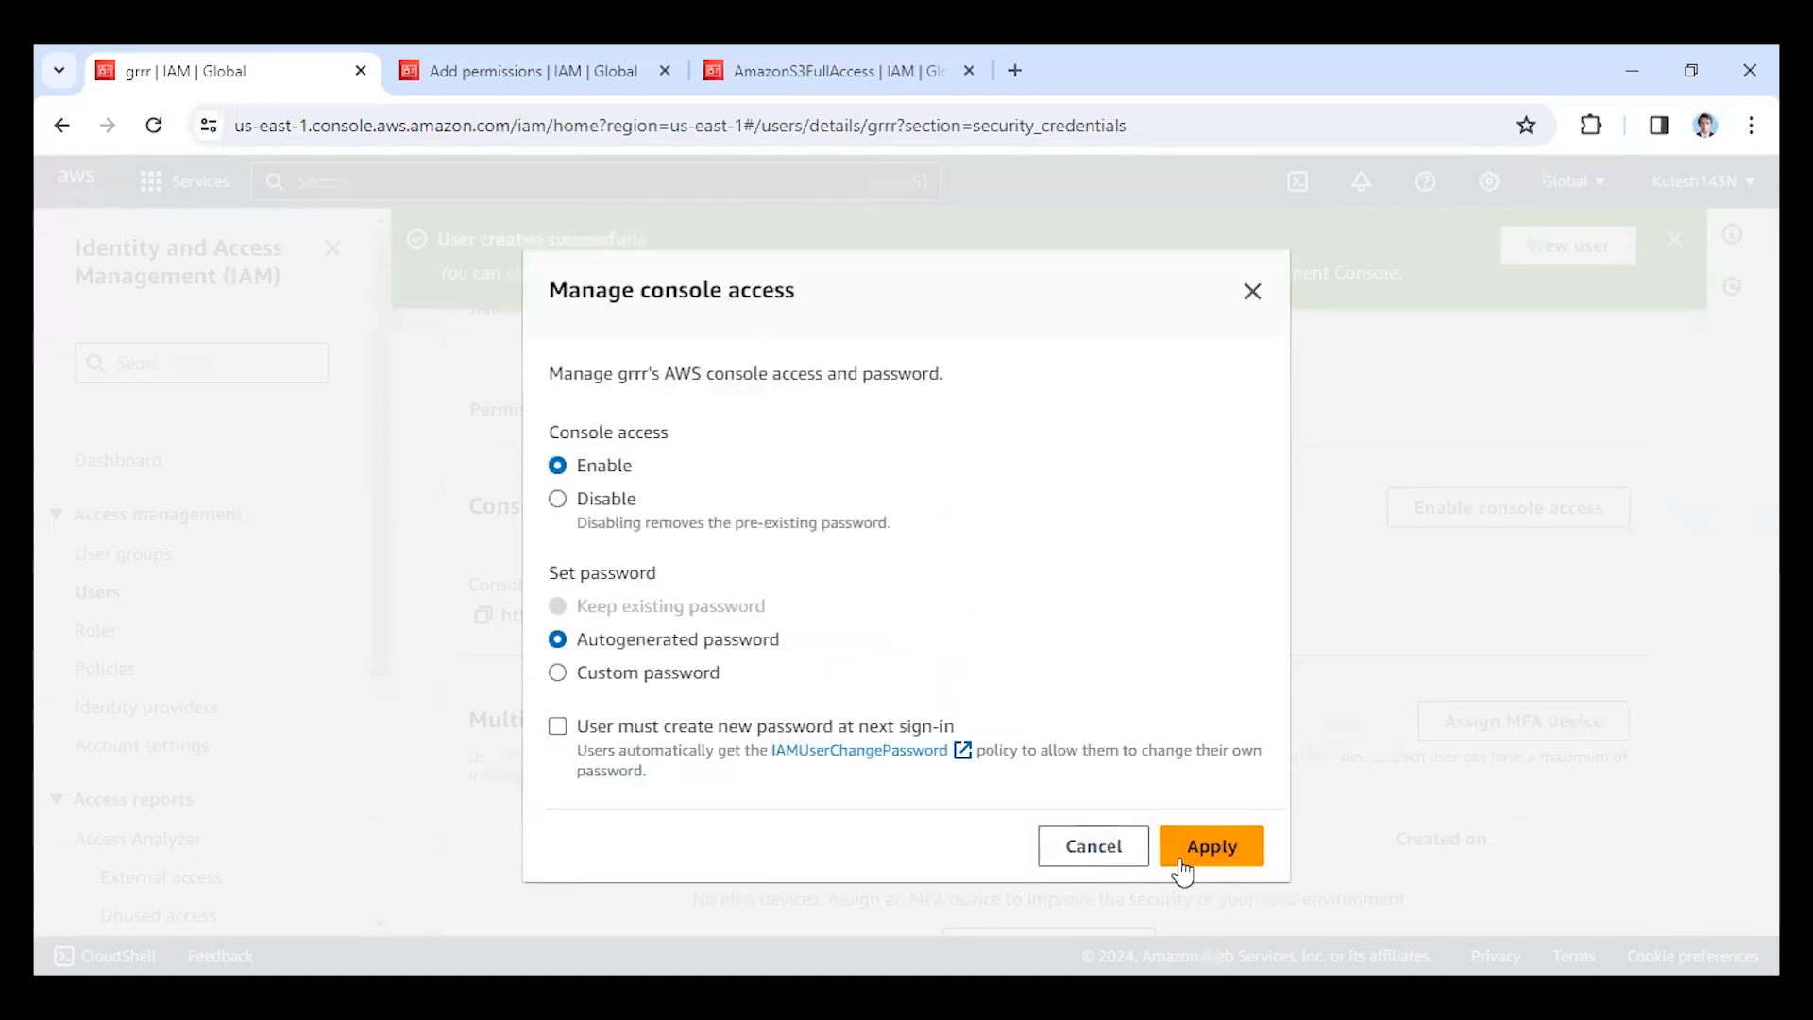
left_click(1219, 850)
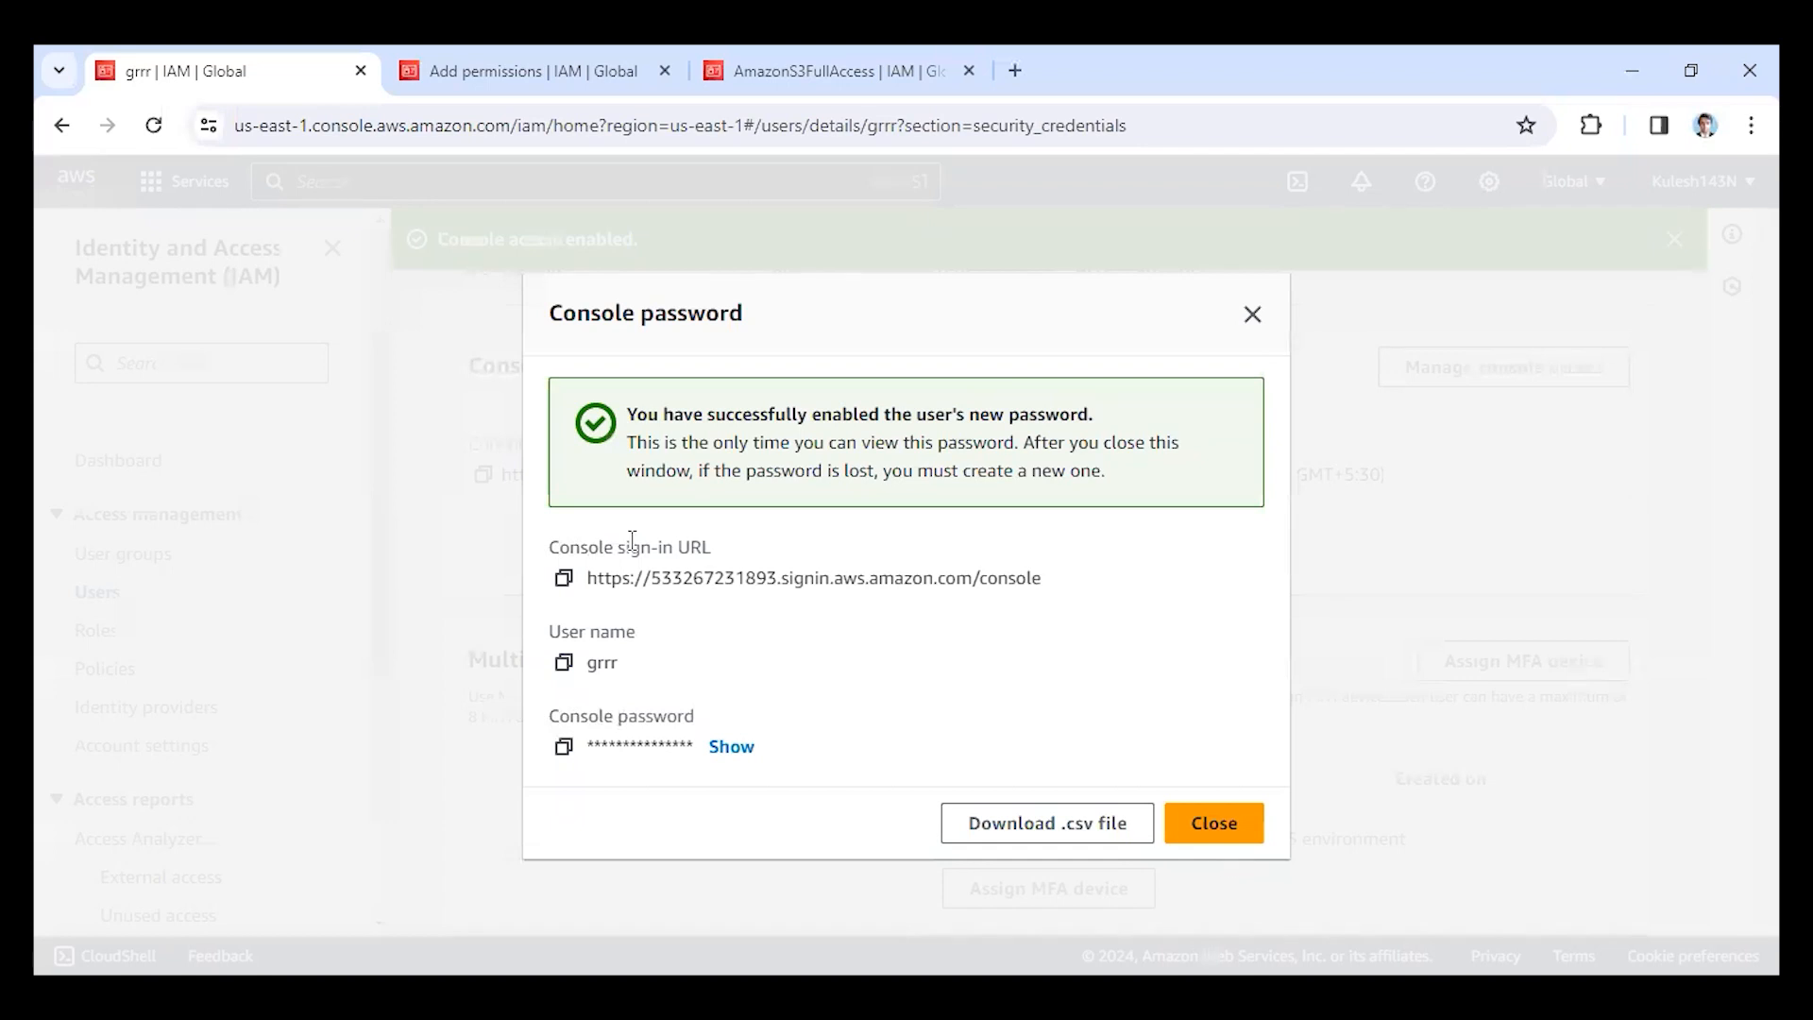
Copy the user's console sign-in URL and open it in the Edge browser.
left_click(563, 579)
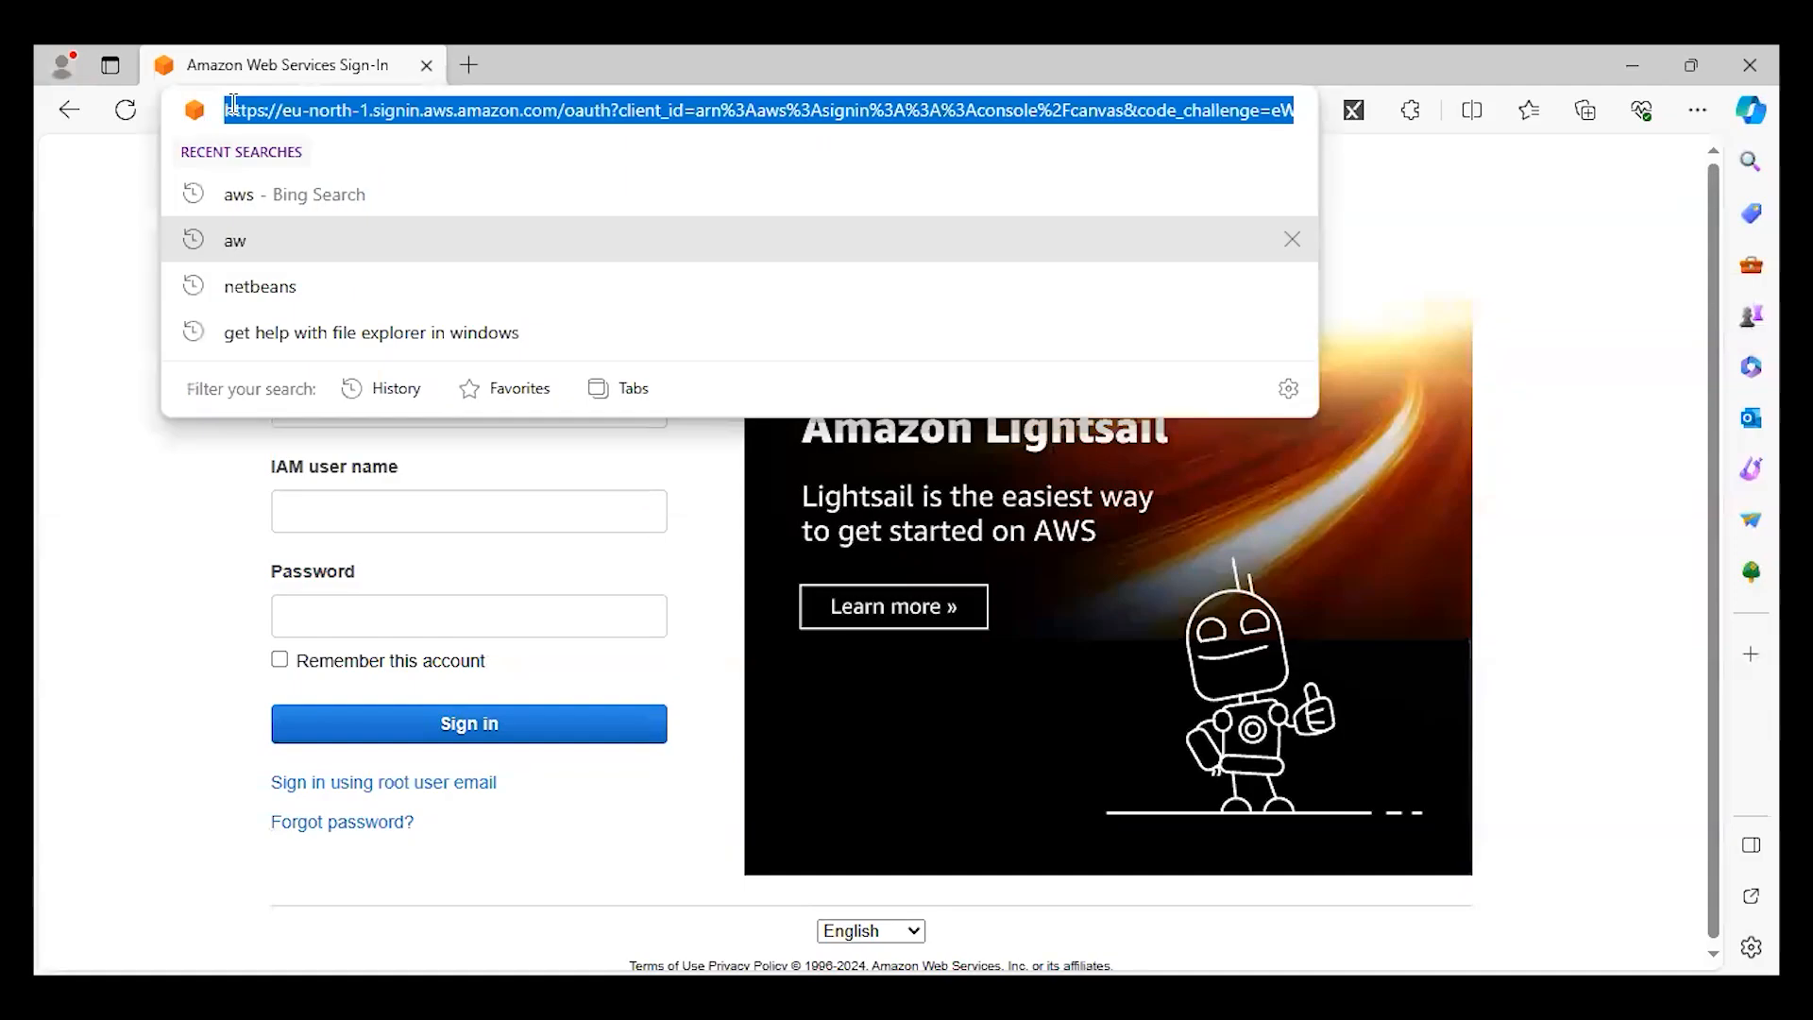
key("ctrl+v")
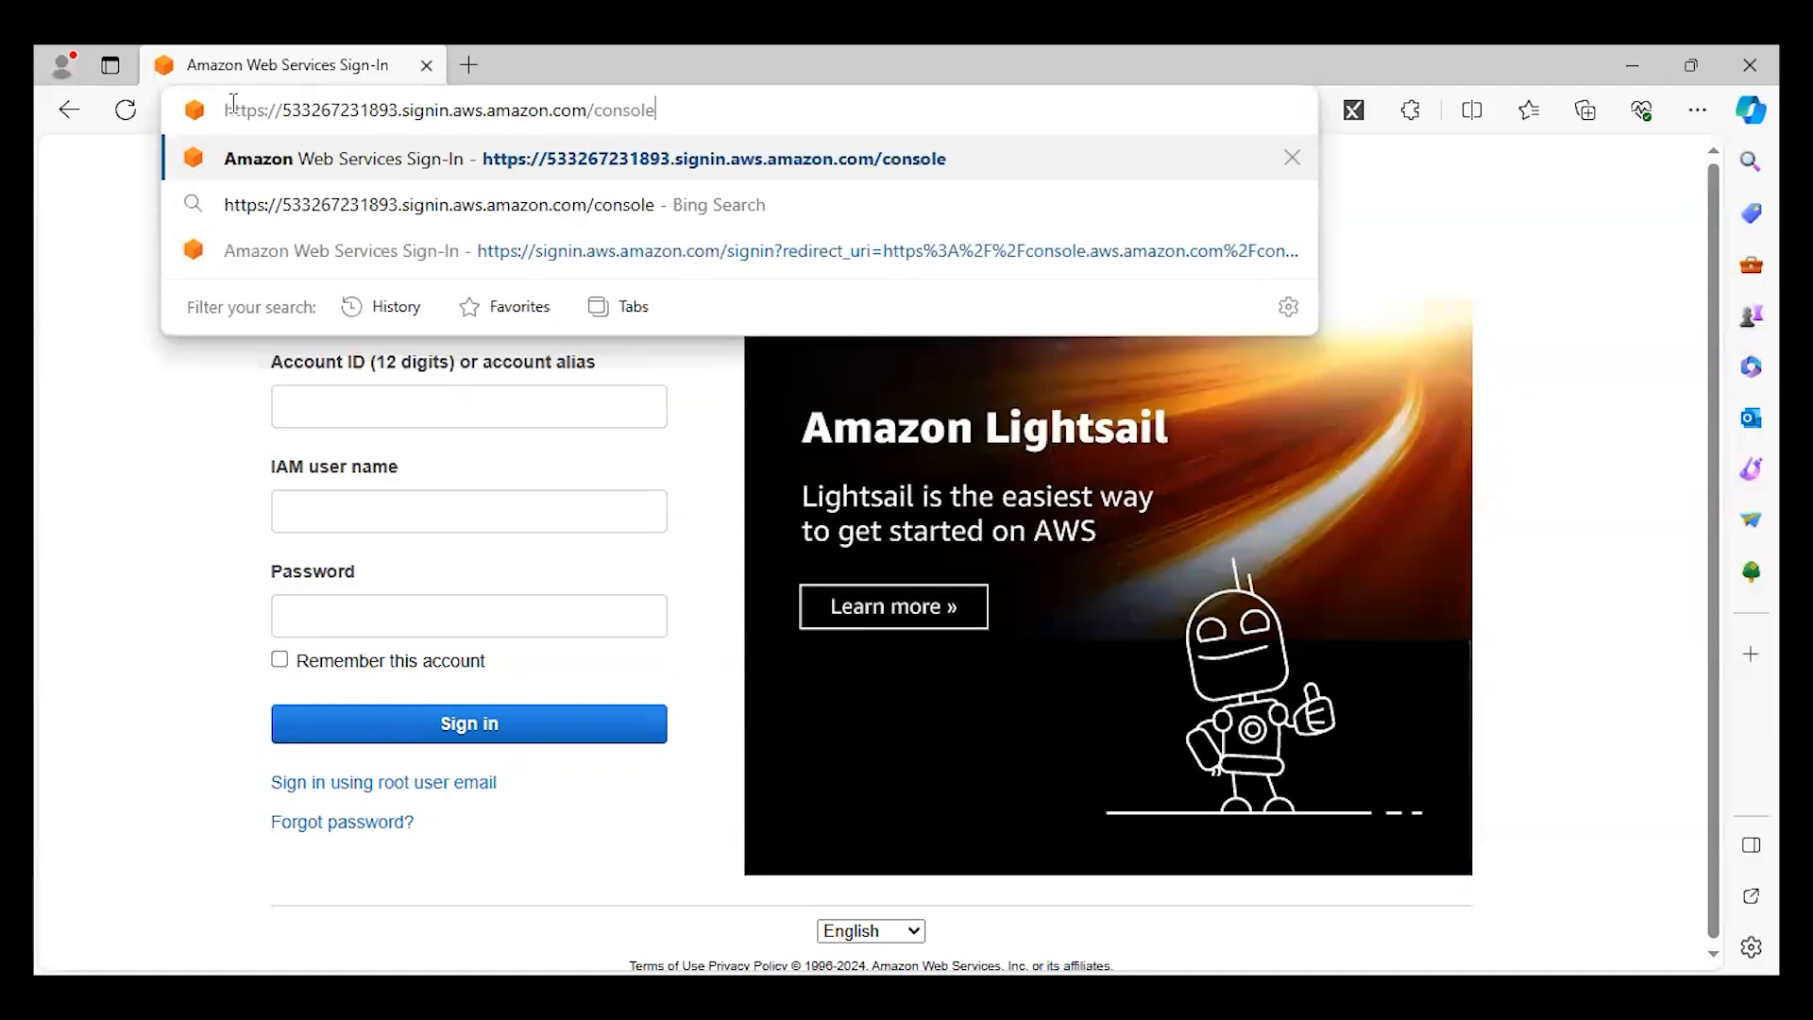
key("Return")
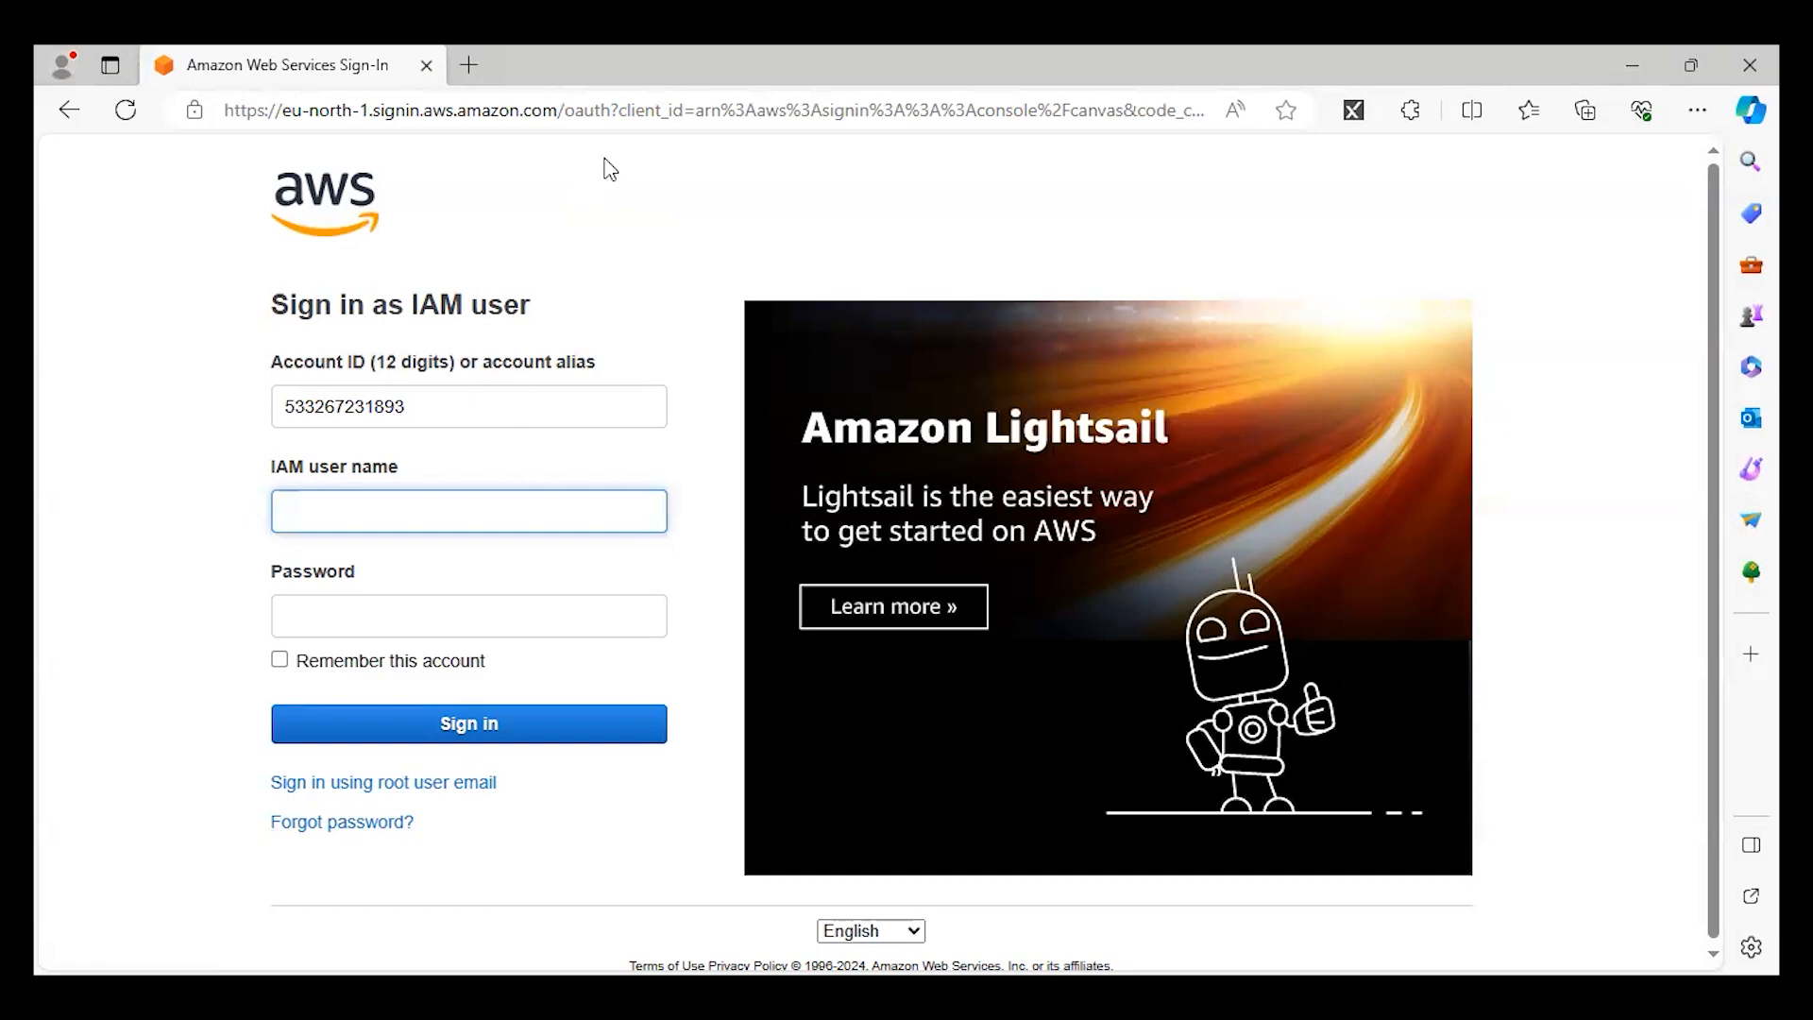
Sign in as IAM user grrr, copying the console password from the Chrome window into the password field.
type("grr")
type("rm")
key("alt+Tab")
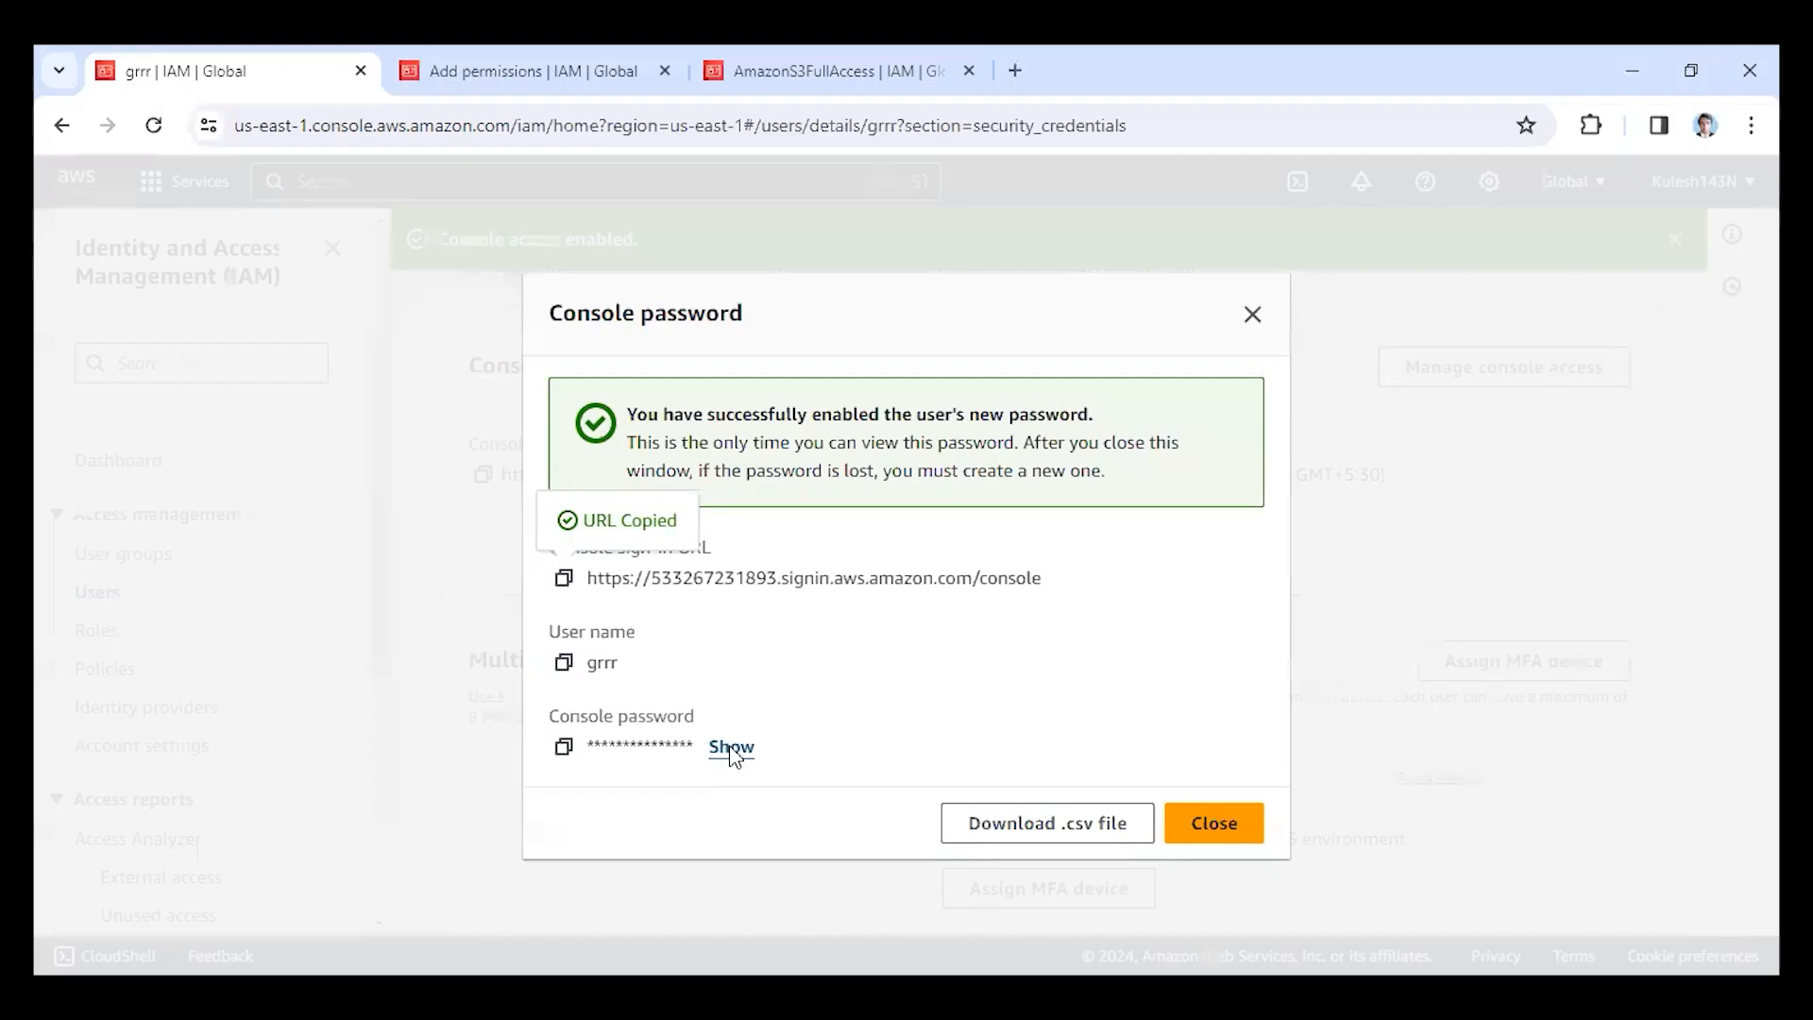
left_click(728, 746)
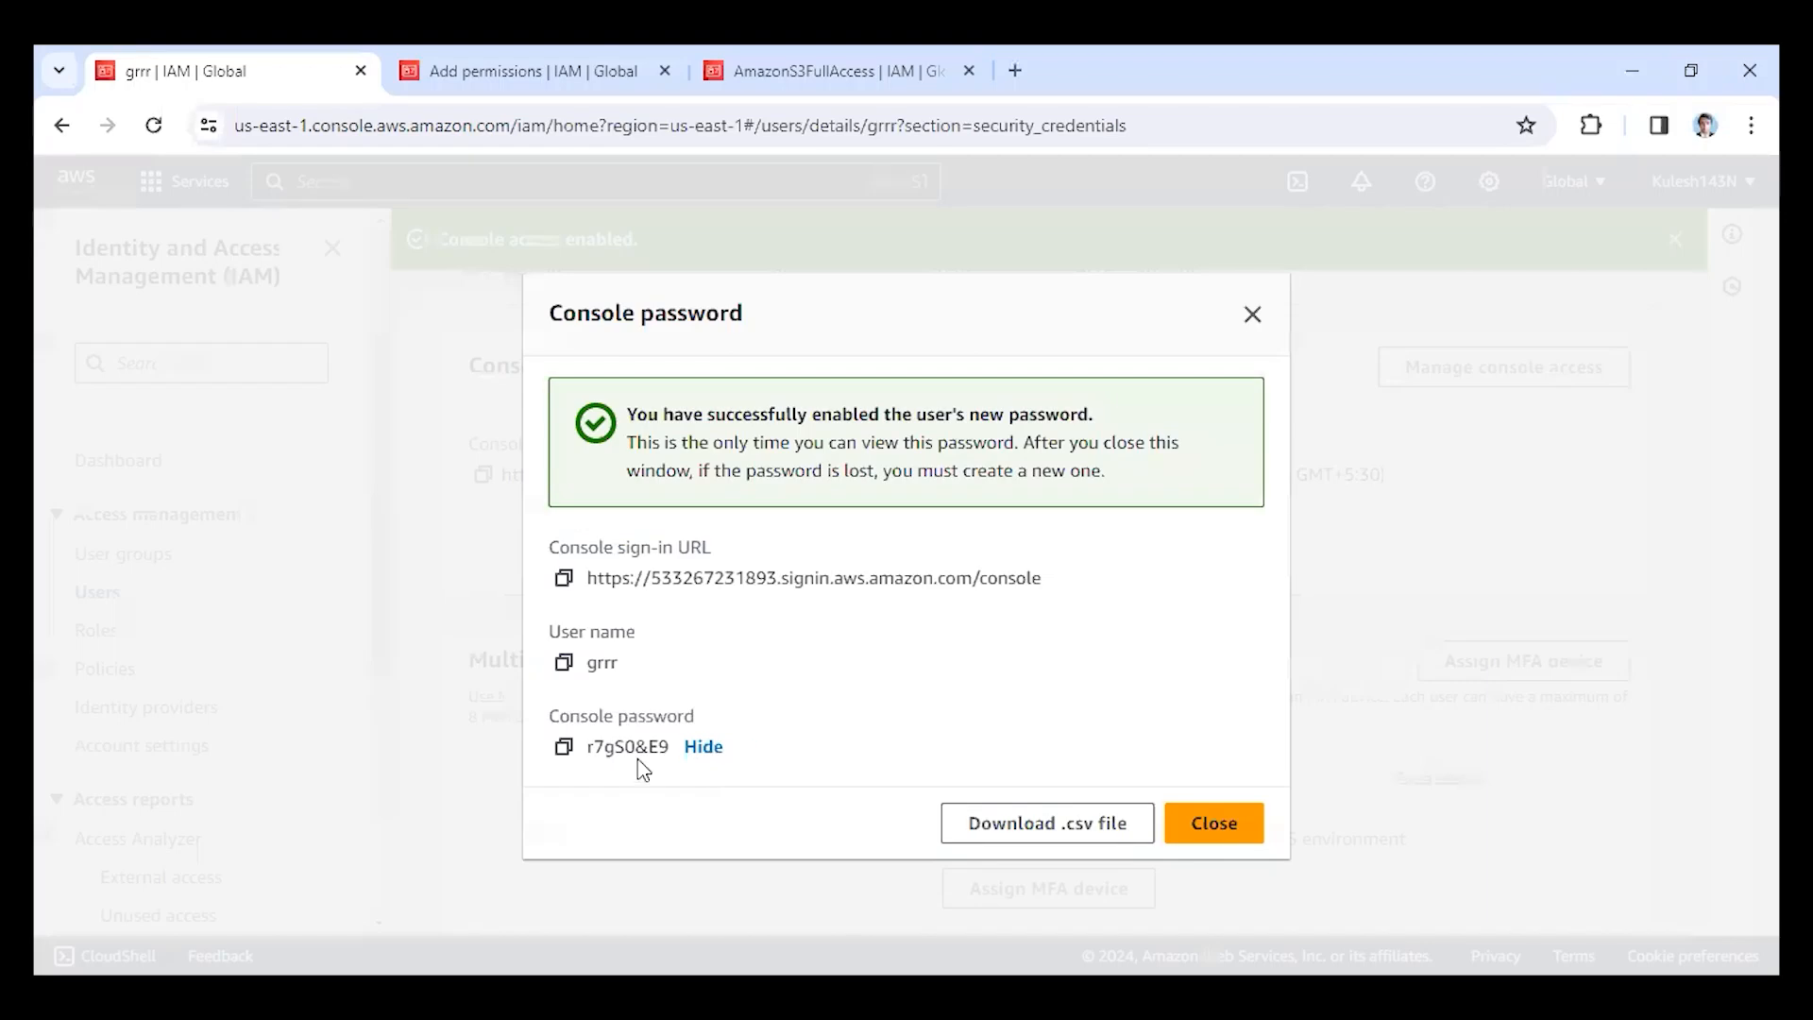
left_click(571, 753)
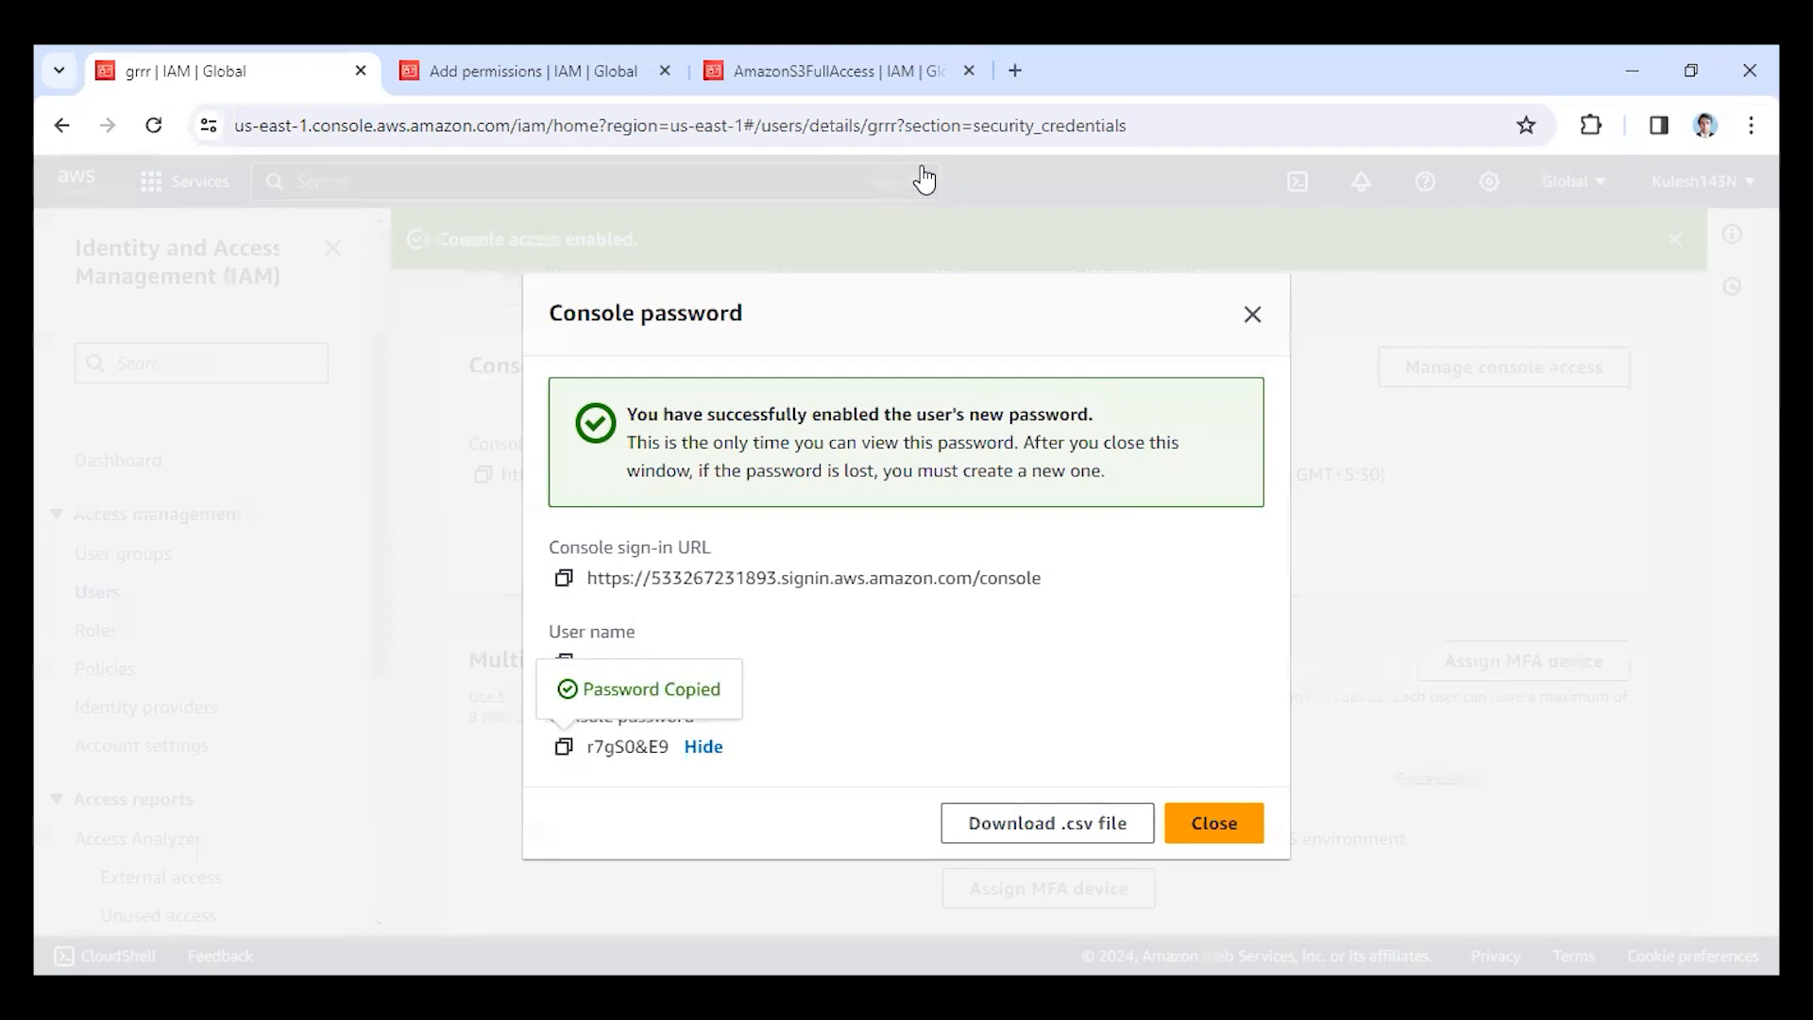
left_click(432, 612)
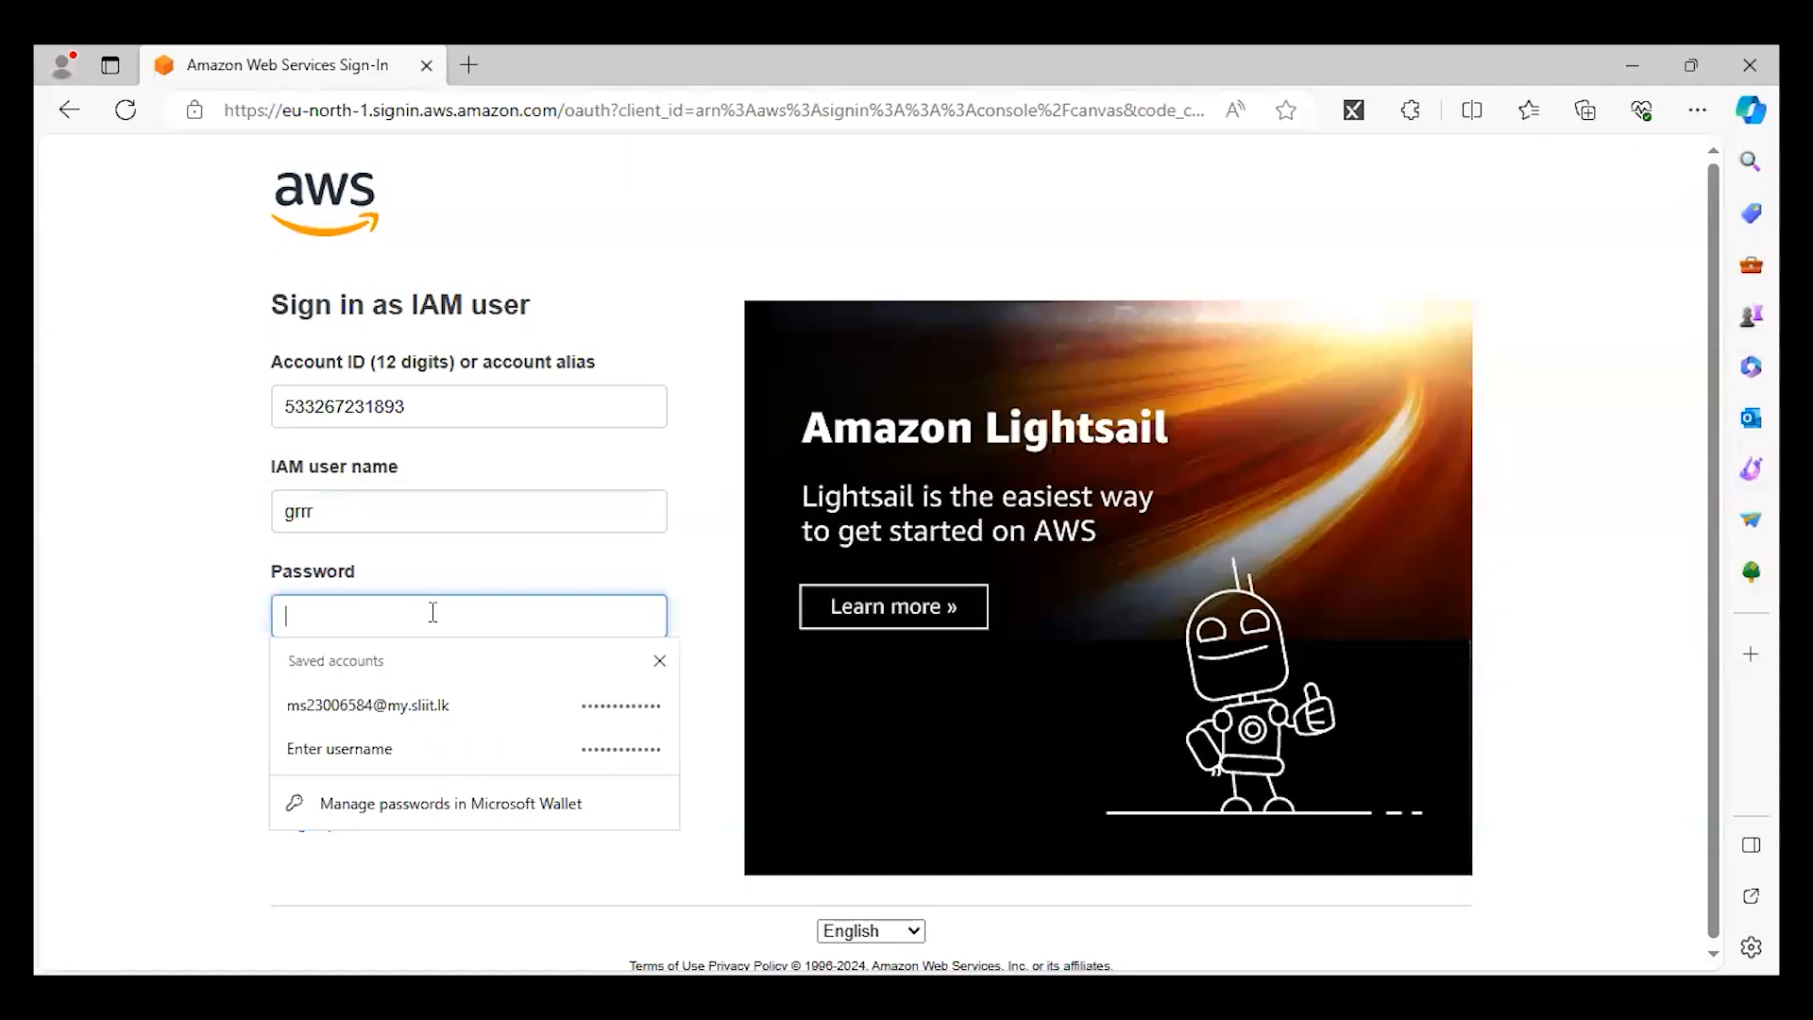
key("ctrl+v")
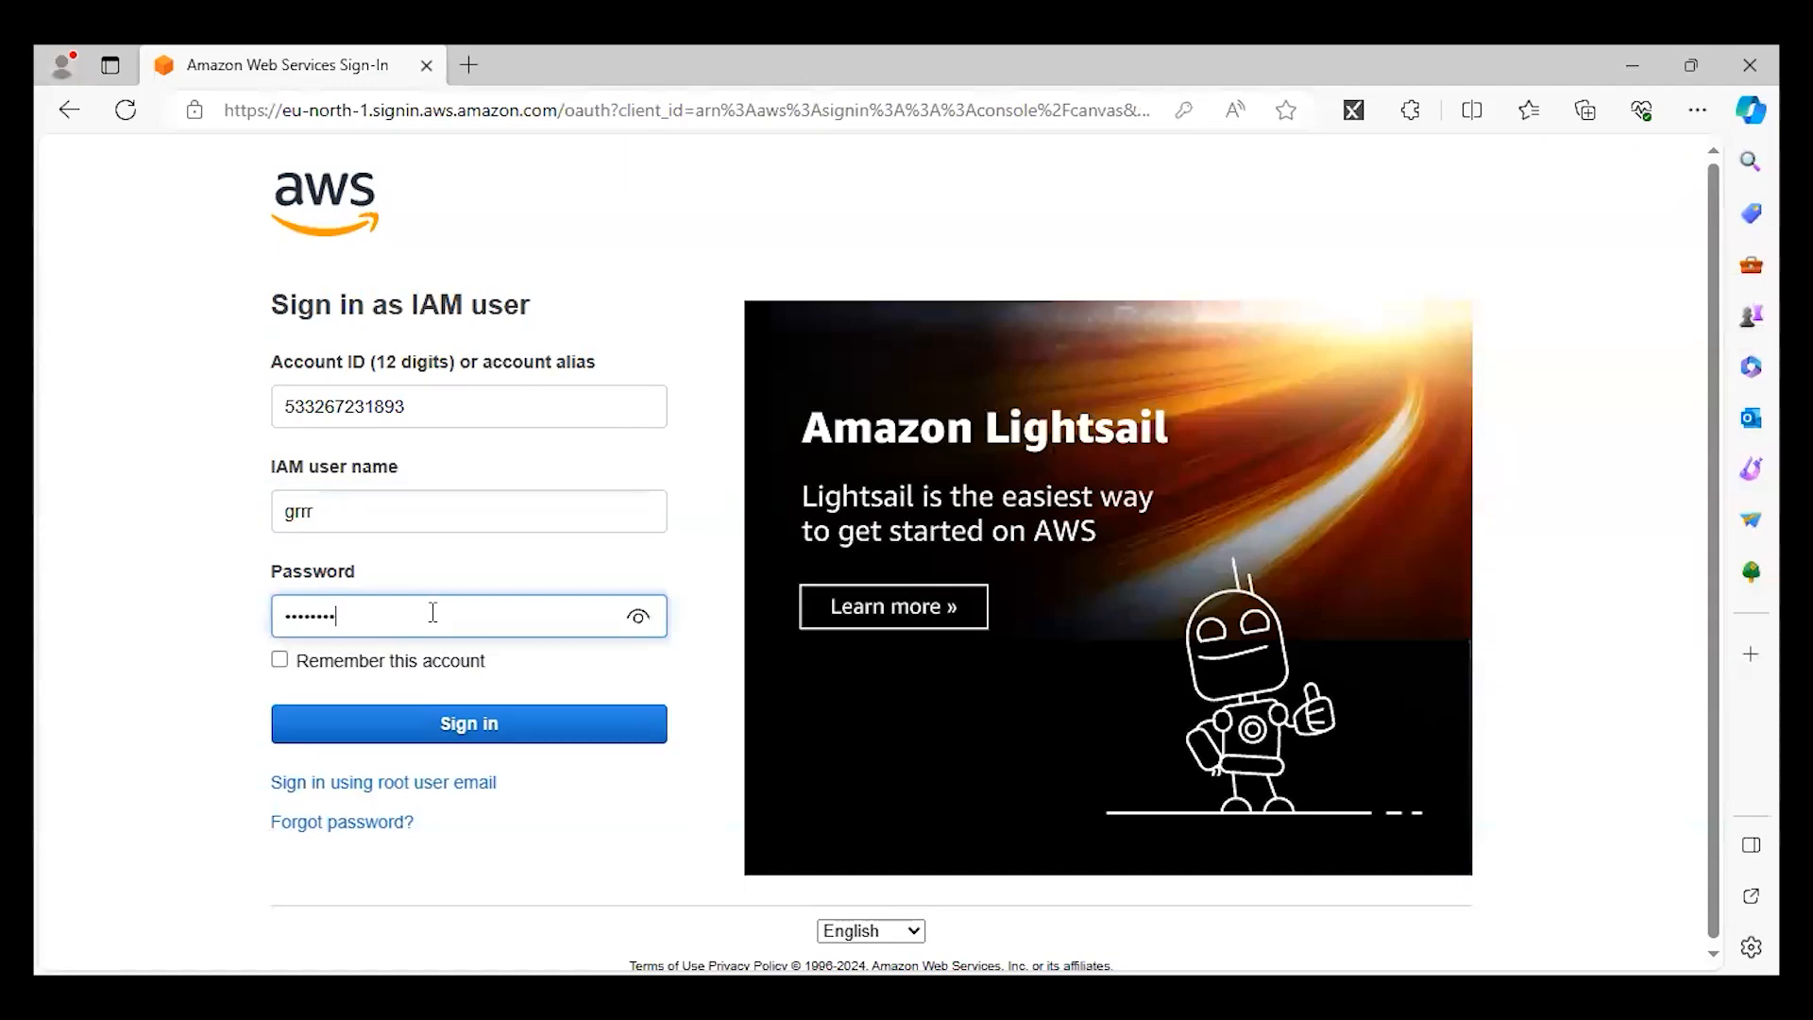
left_click(469, 727)
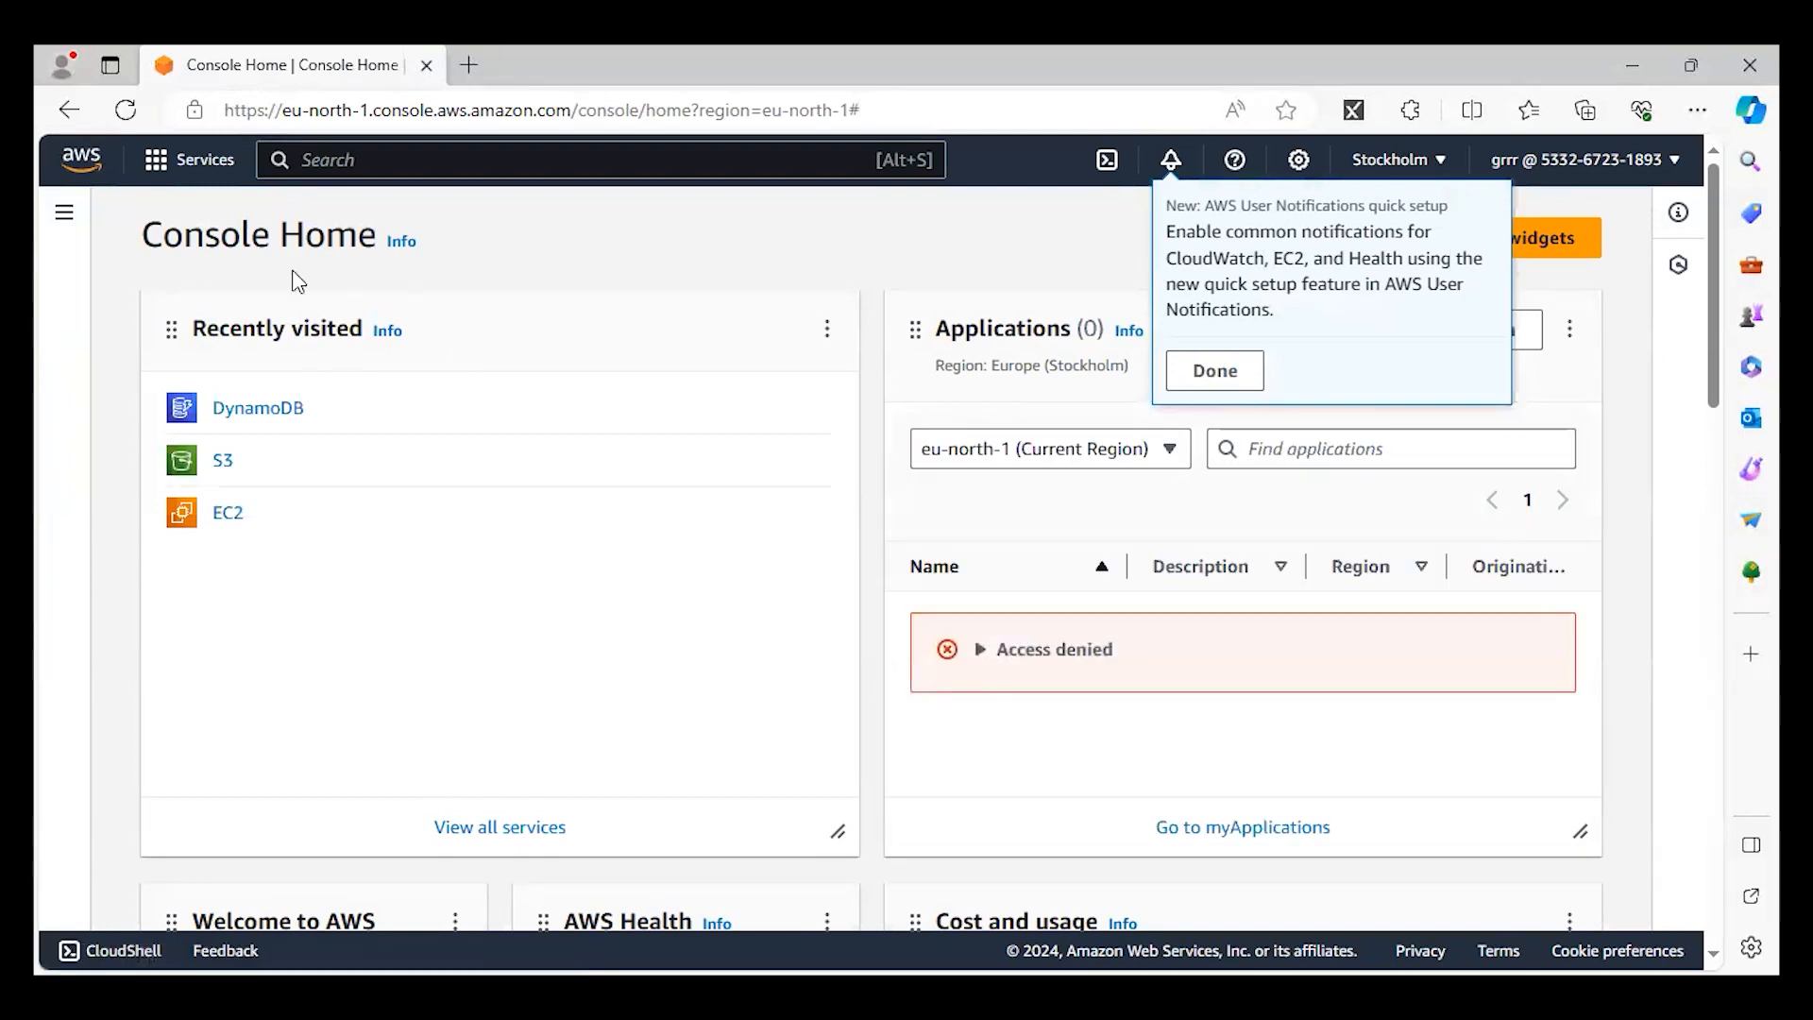
Search the AWS services for s3 and open the S3 service page.
left_click(367, 162)
type("s3")
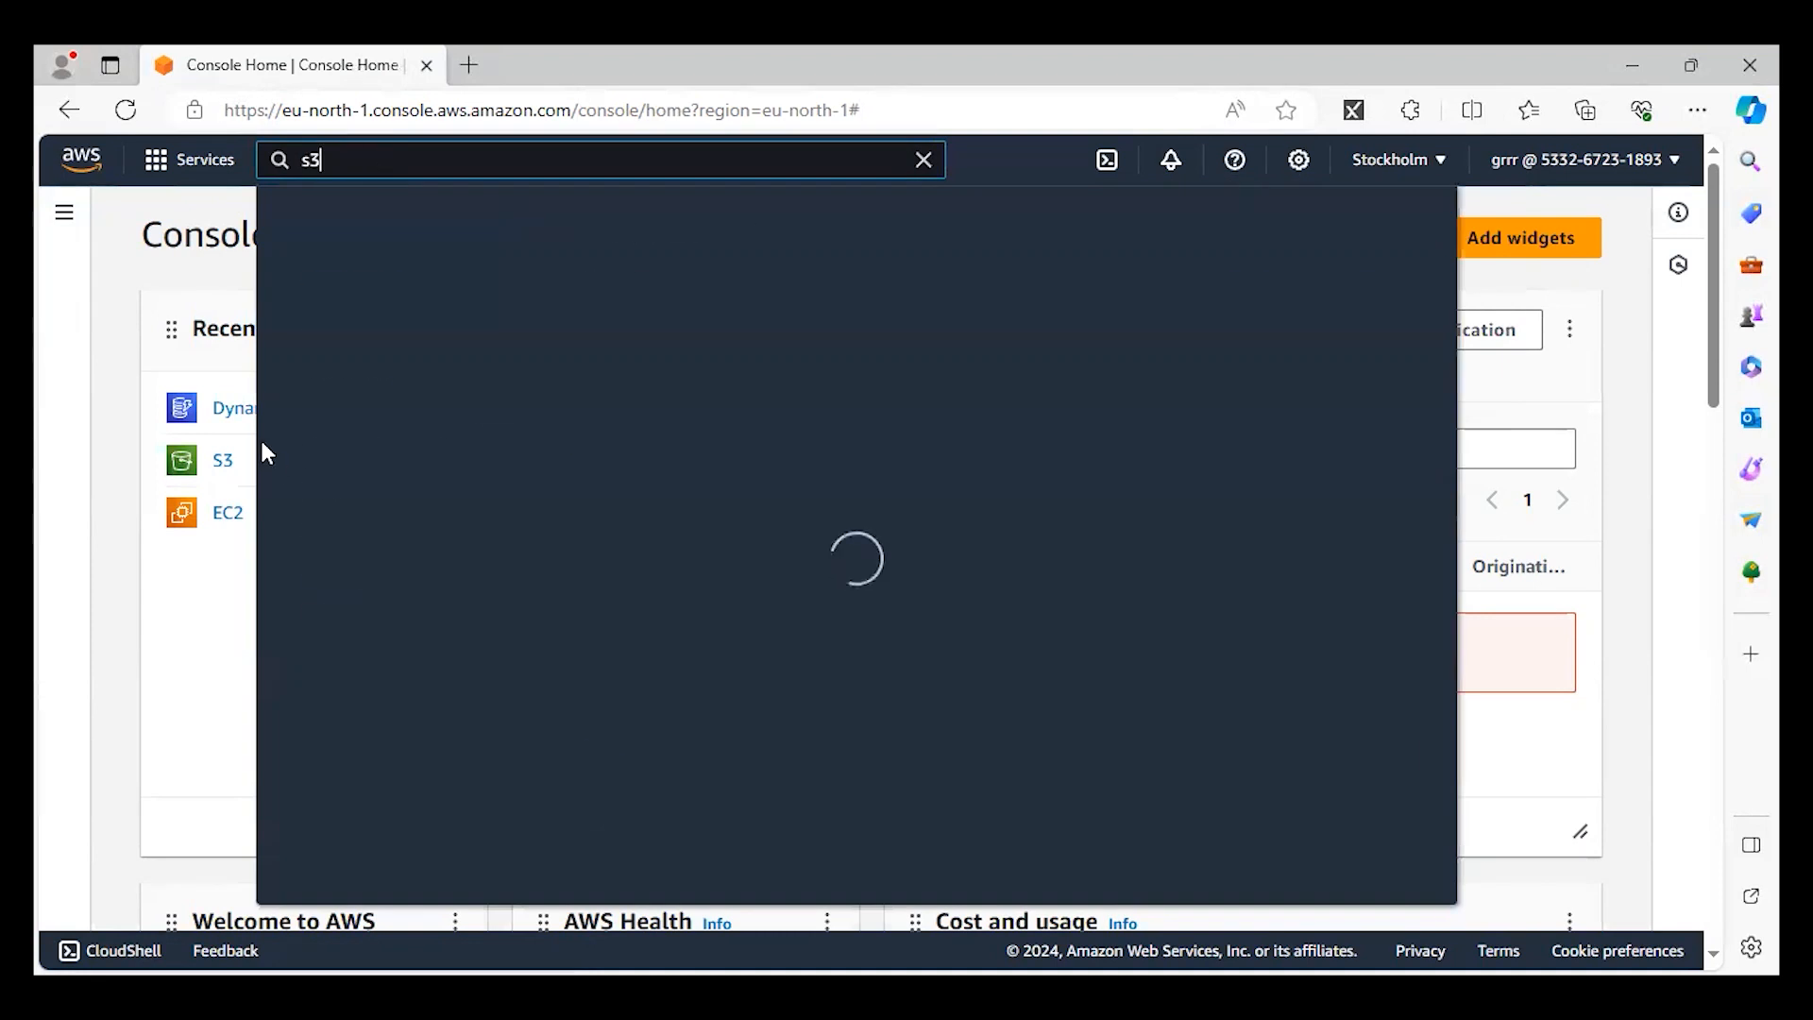
left_click(661, 359)
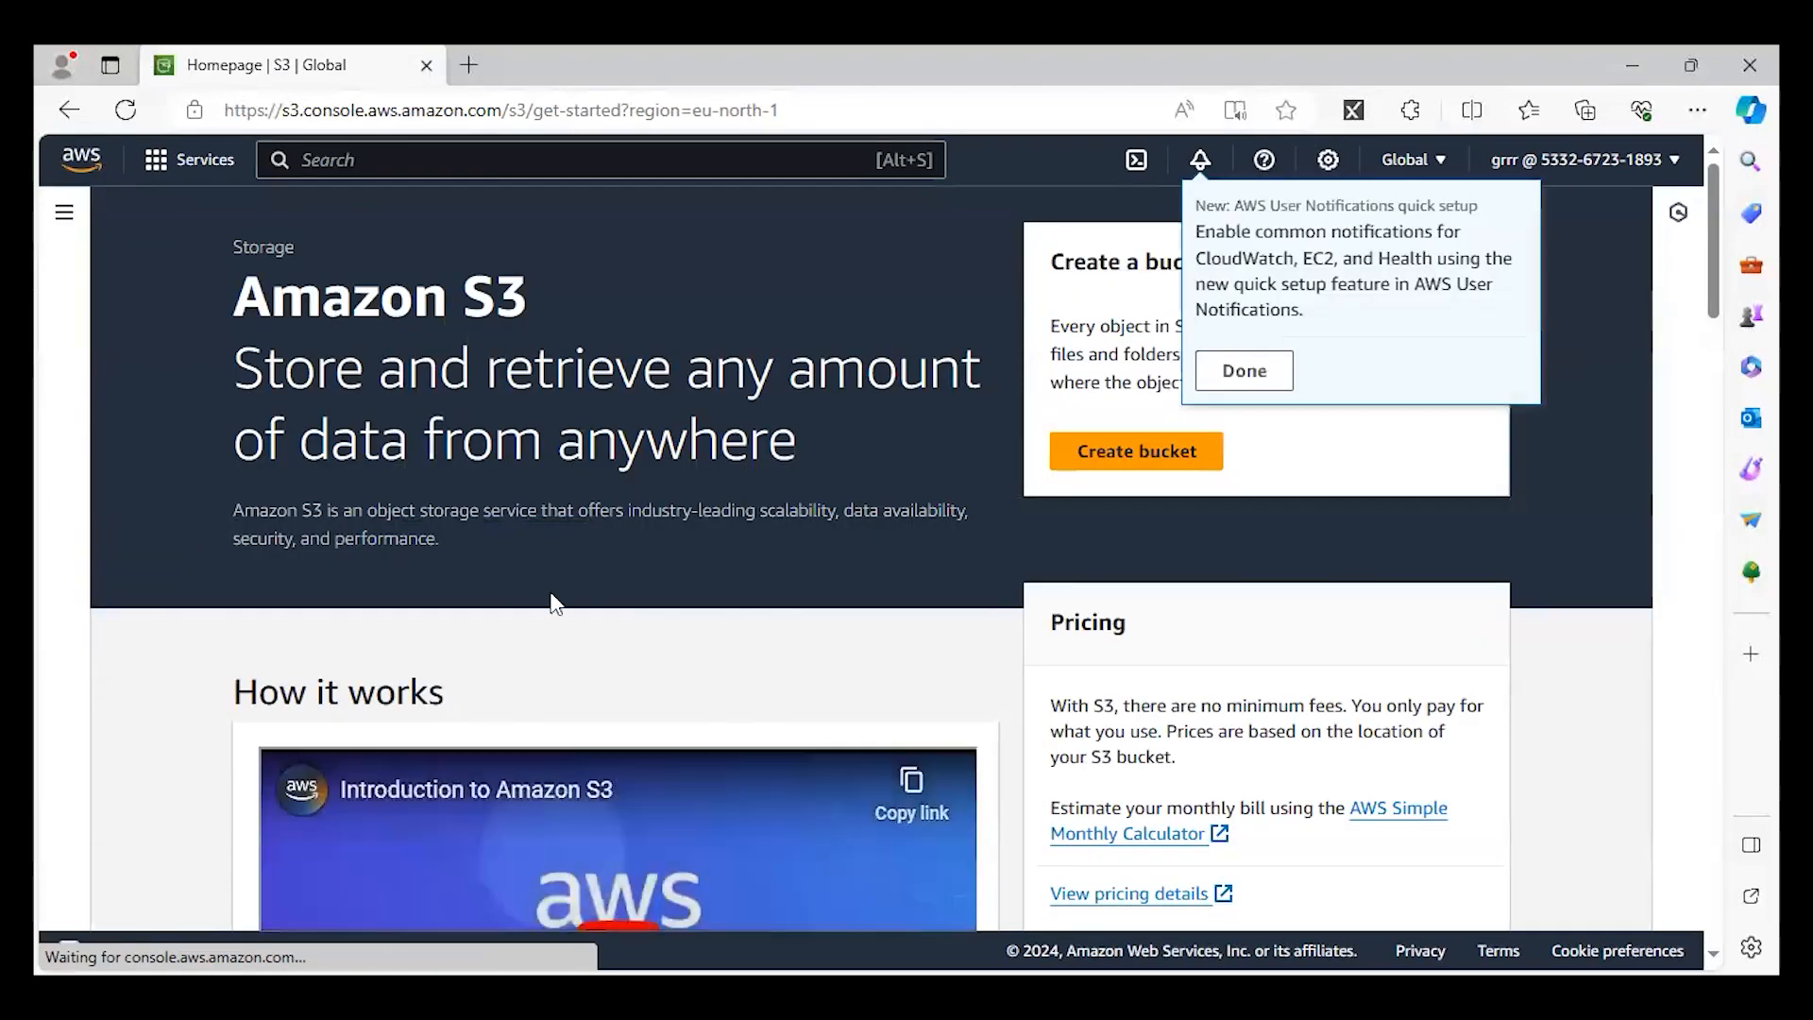
scroll(558, 574, "down", 5)
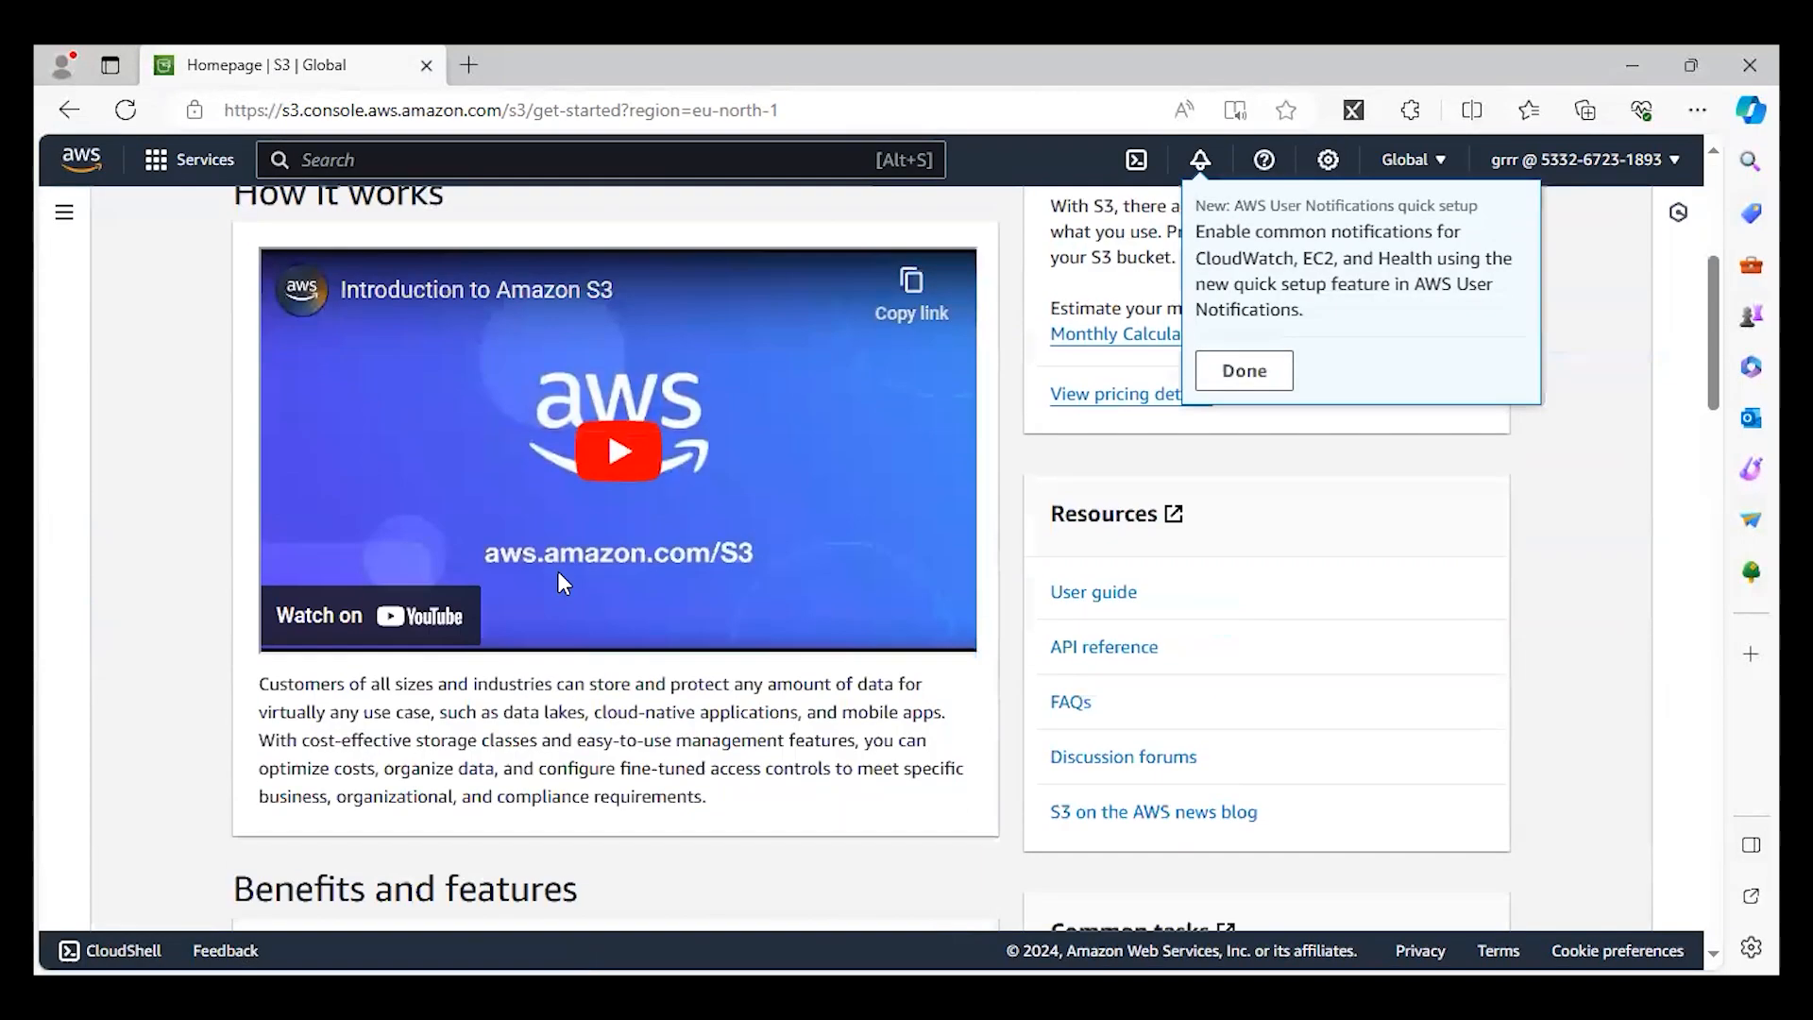
scroll(492, 622, "up", 5)
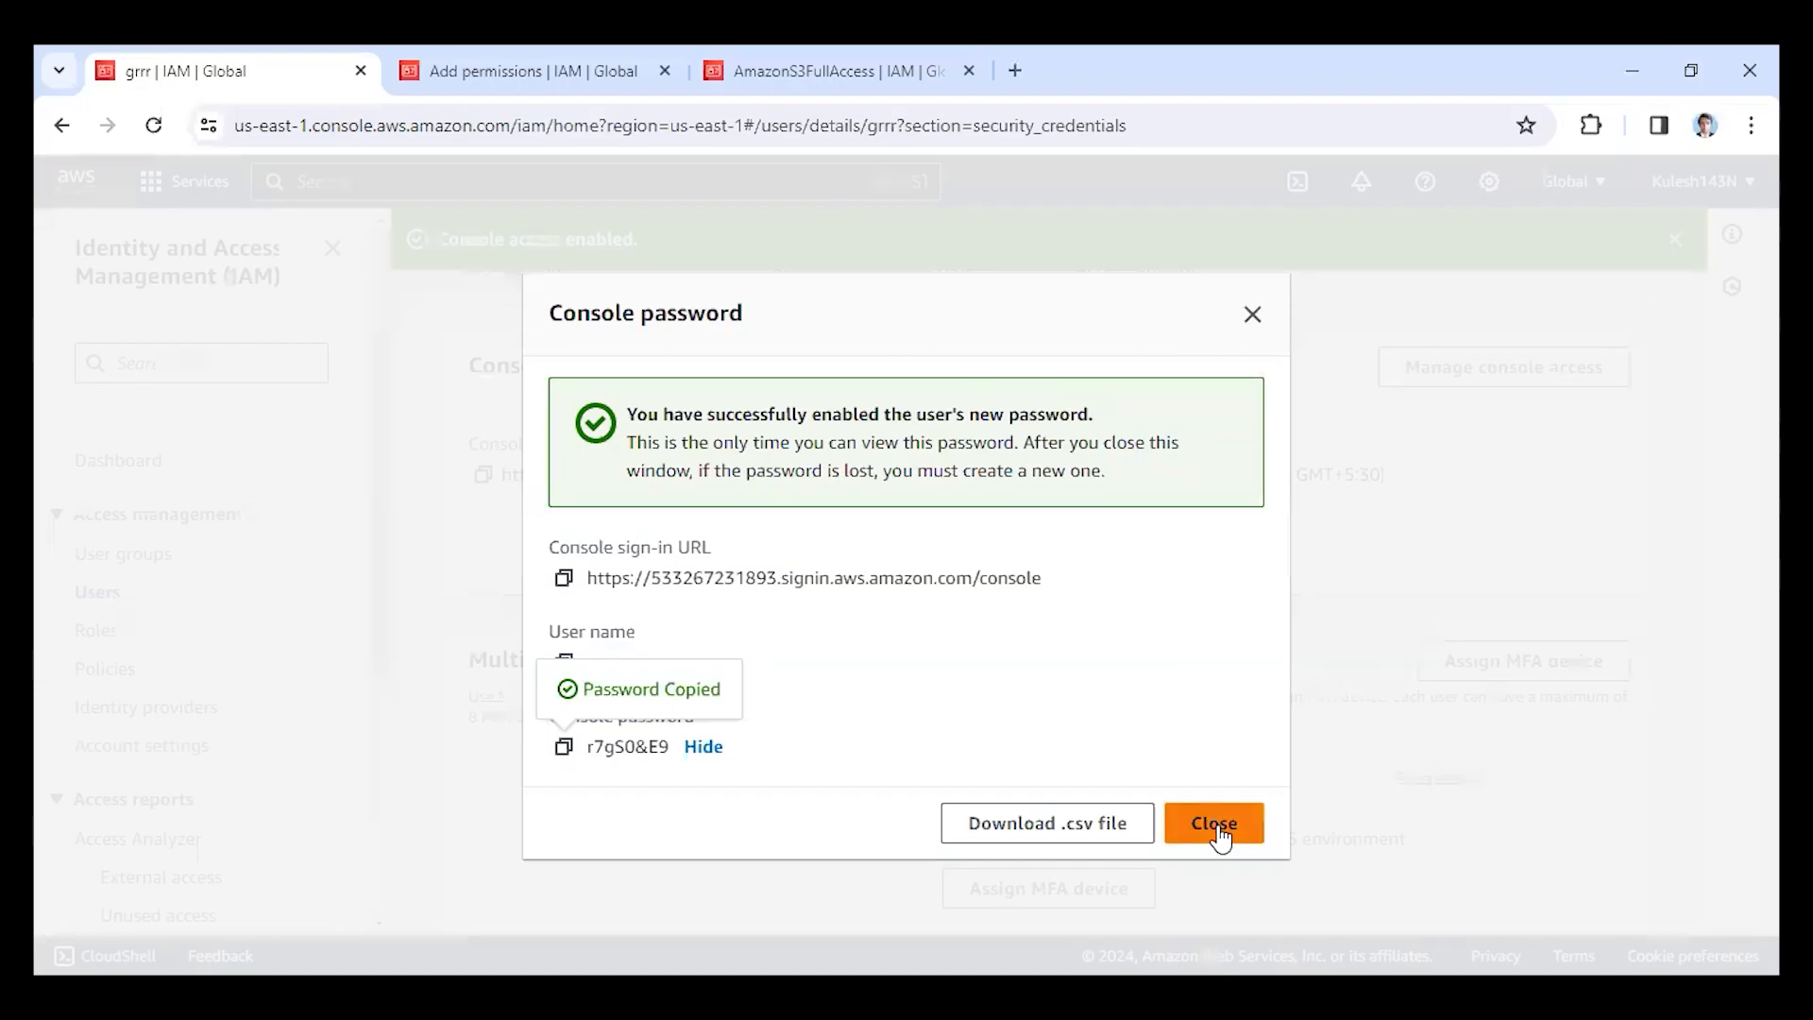
Switch to the Chrome window, dismiss the console password dialog and delete IAM user grrr, confirming with the user name.
left_click(1219, 828)
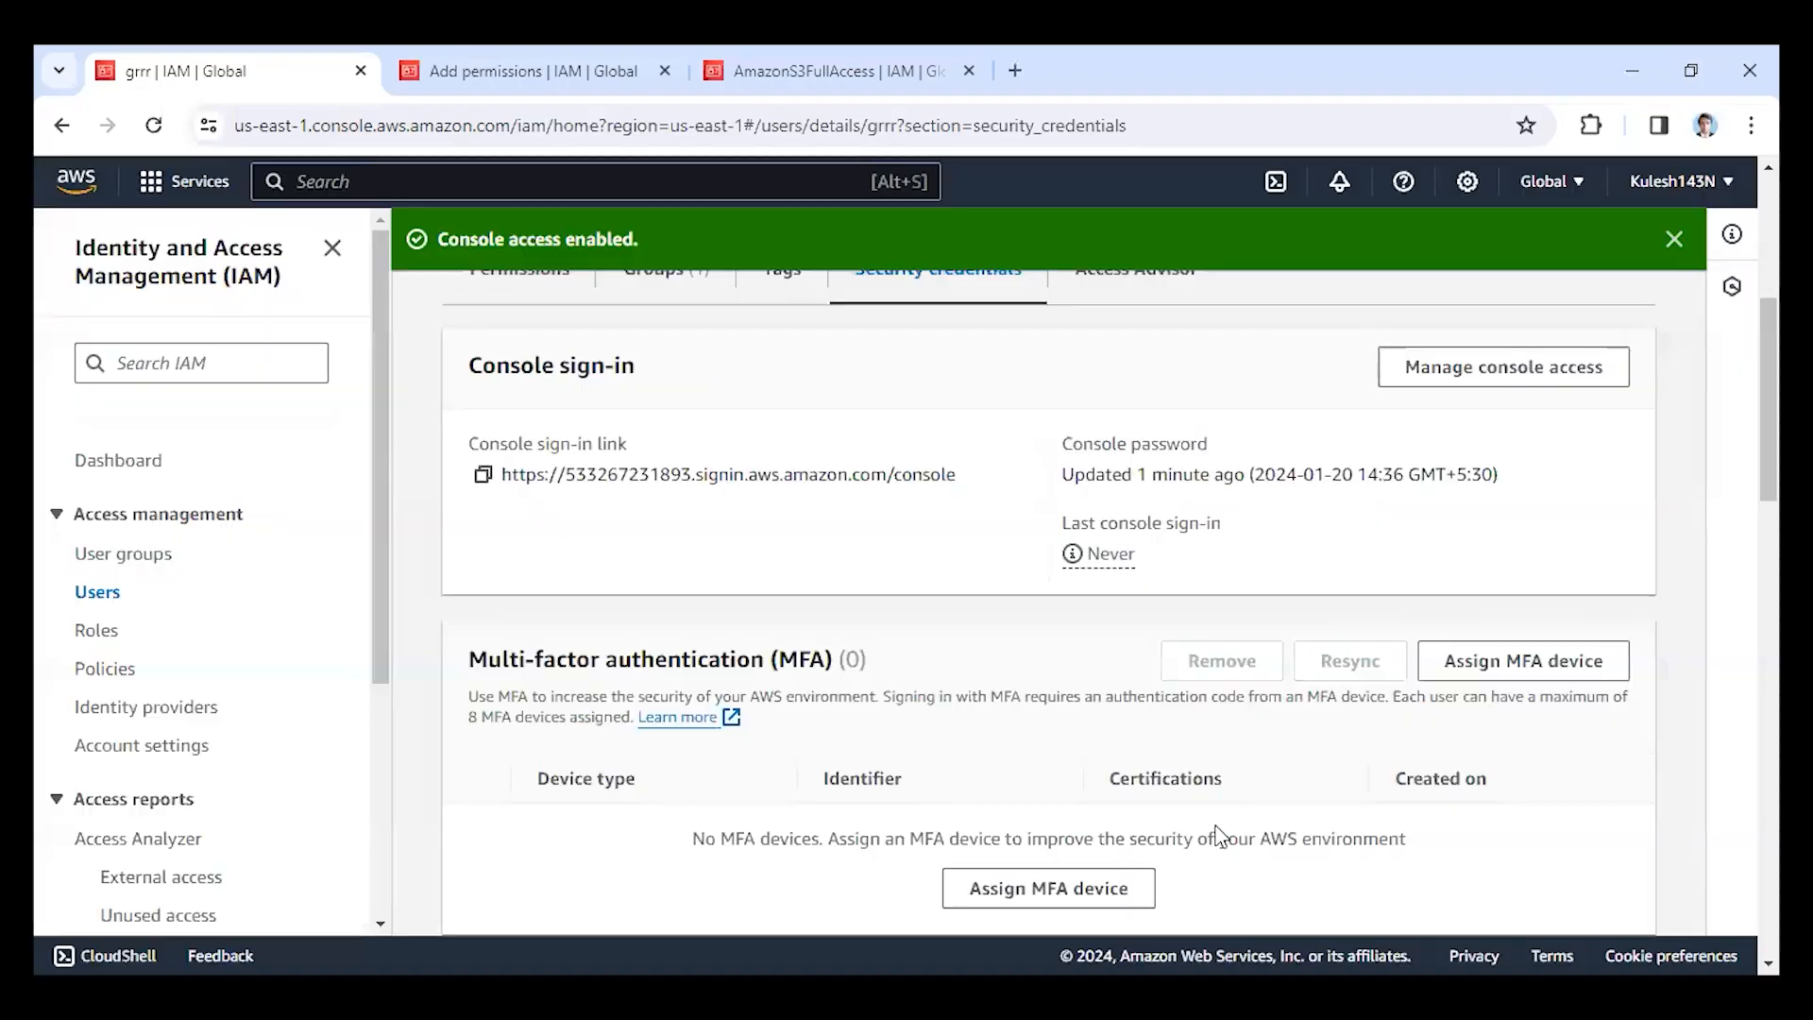
left_click(98, 593)
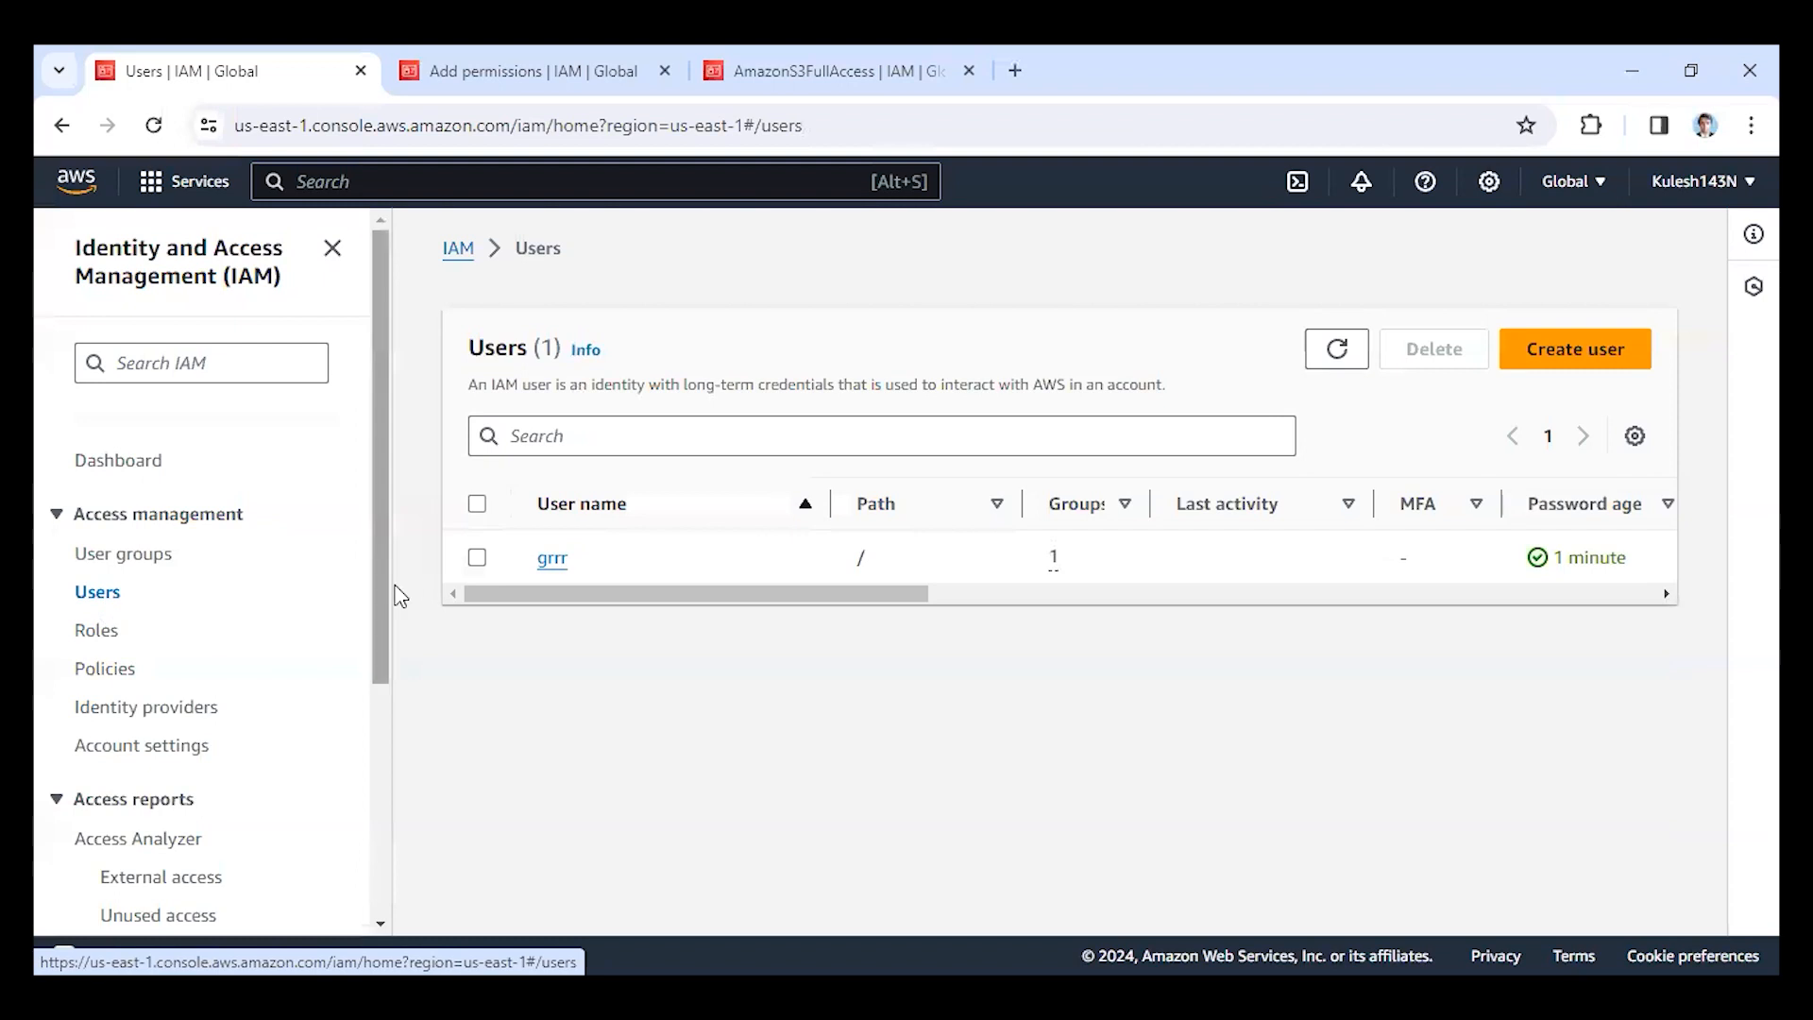
left_click(477, 557)
left_click(1434, 350)
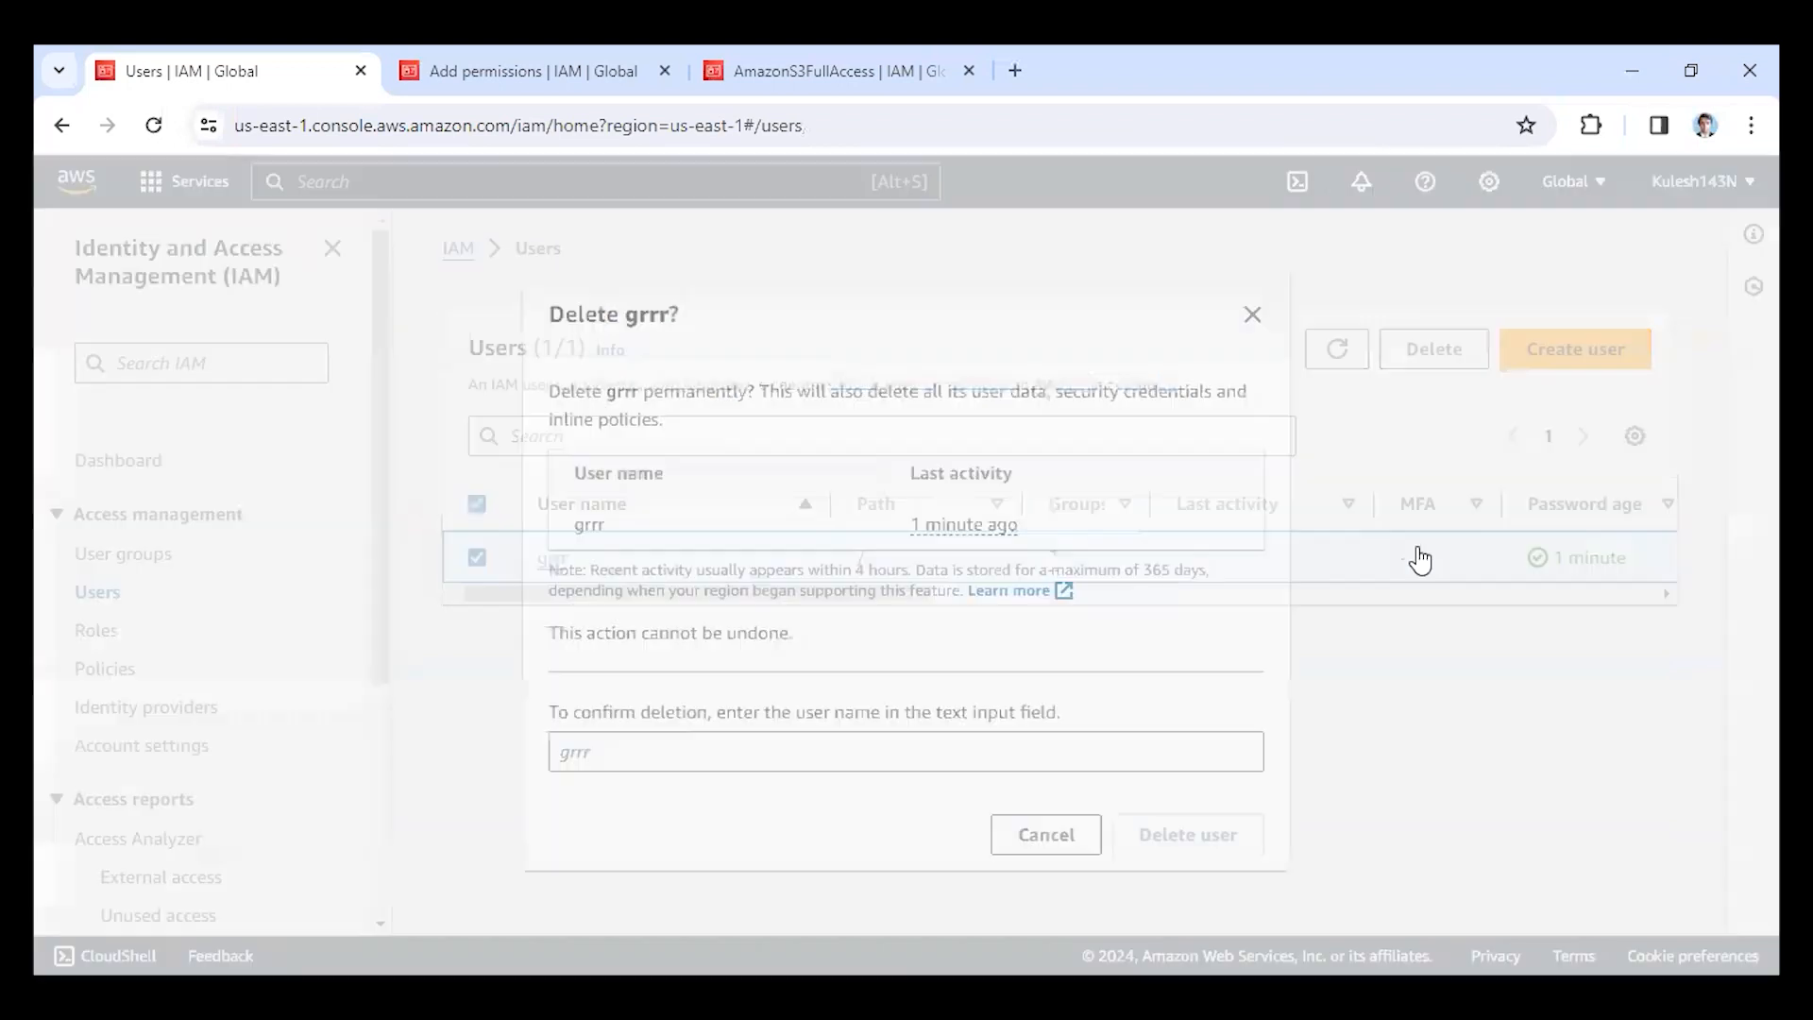
left_click(975, 730)
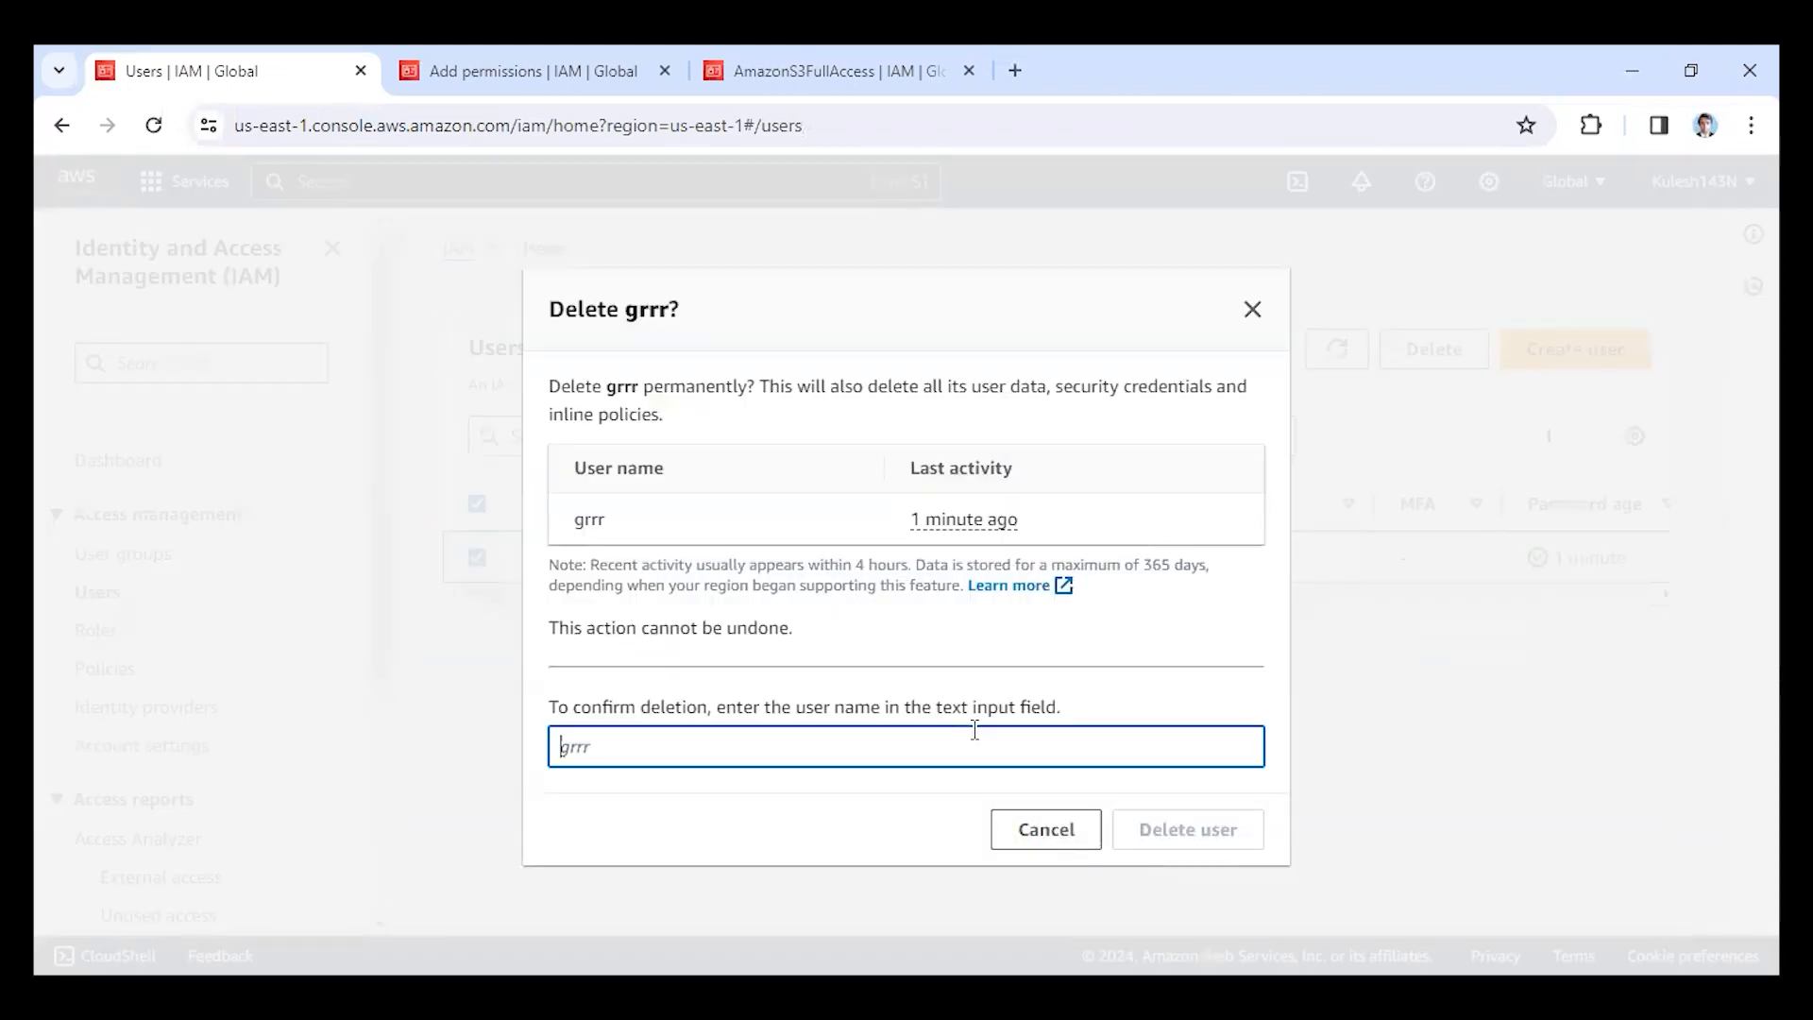
type("grrr")
left_click(1158, 843)
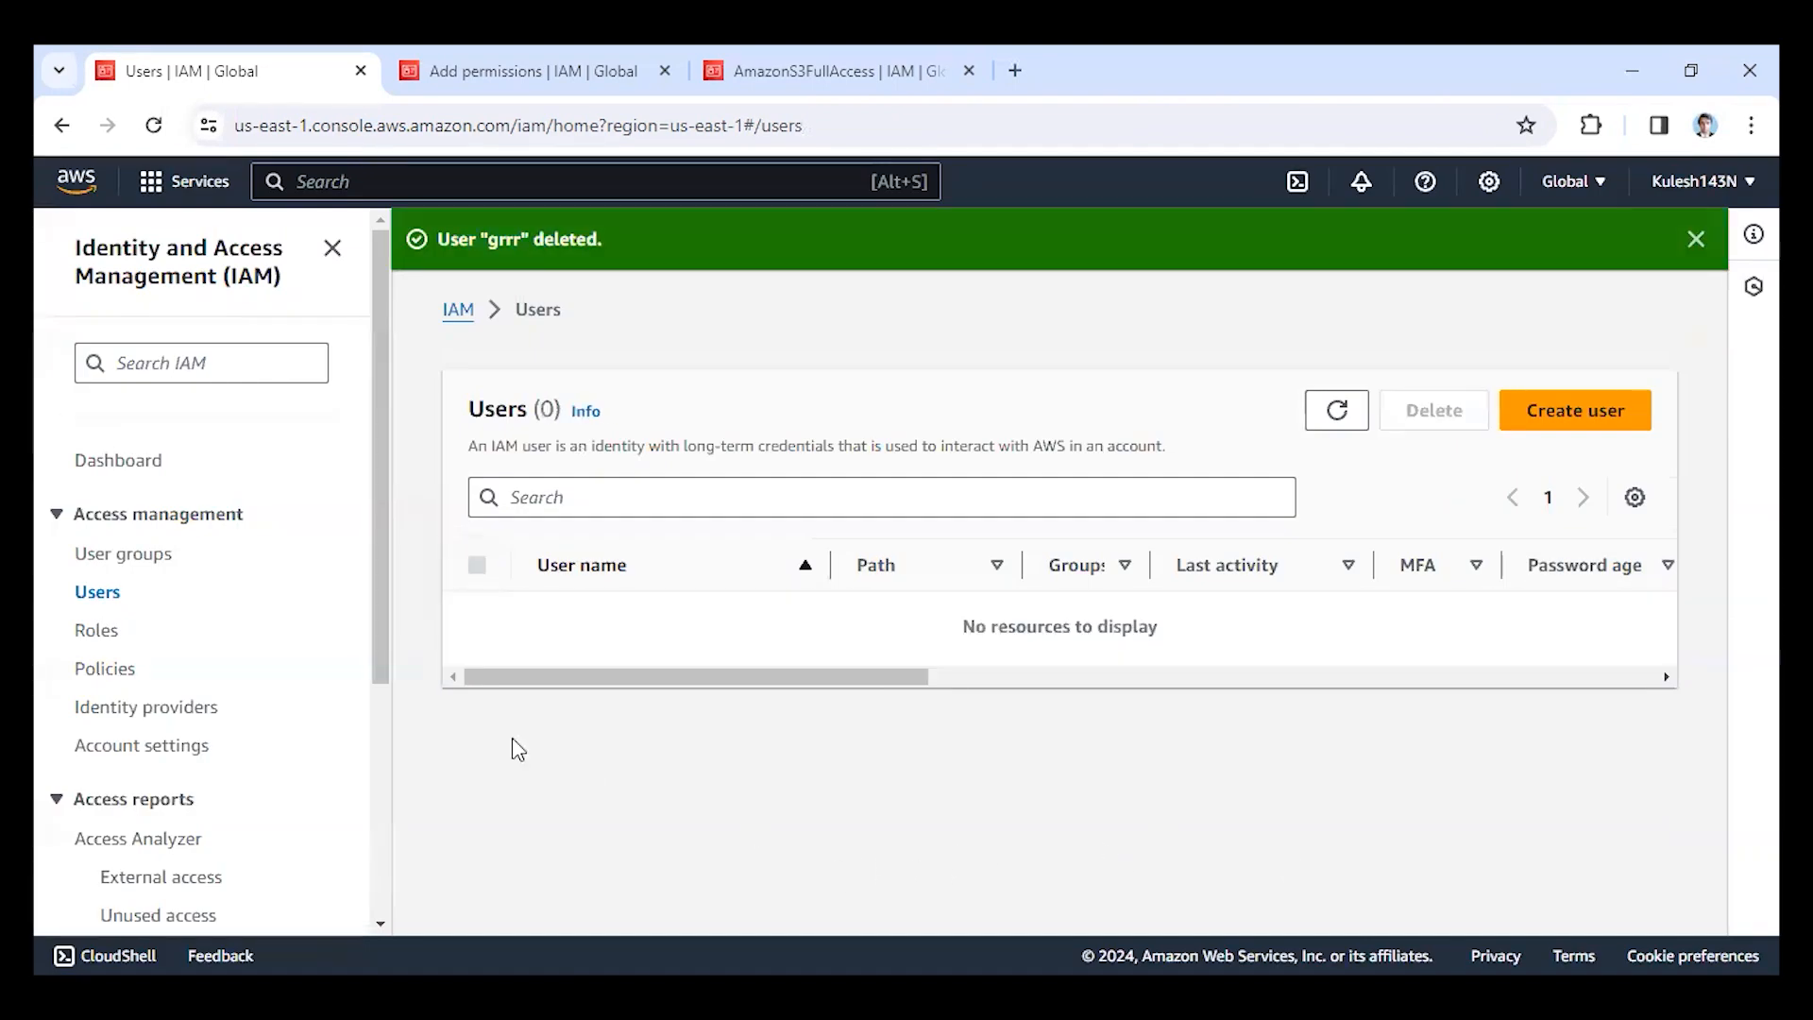
Delete the IAM user group gru, confirming the deletion with the group name.
left_click(170, 553)
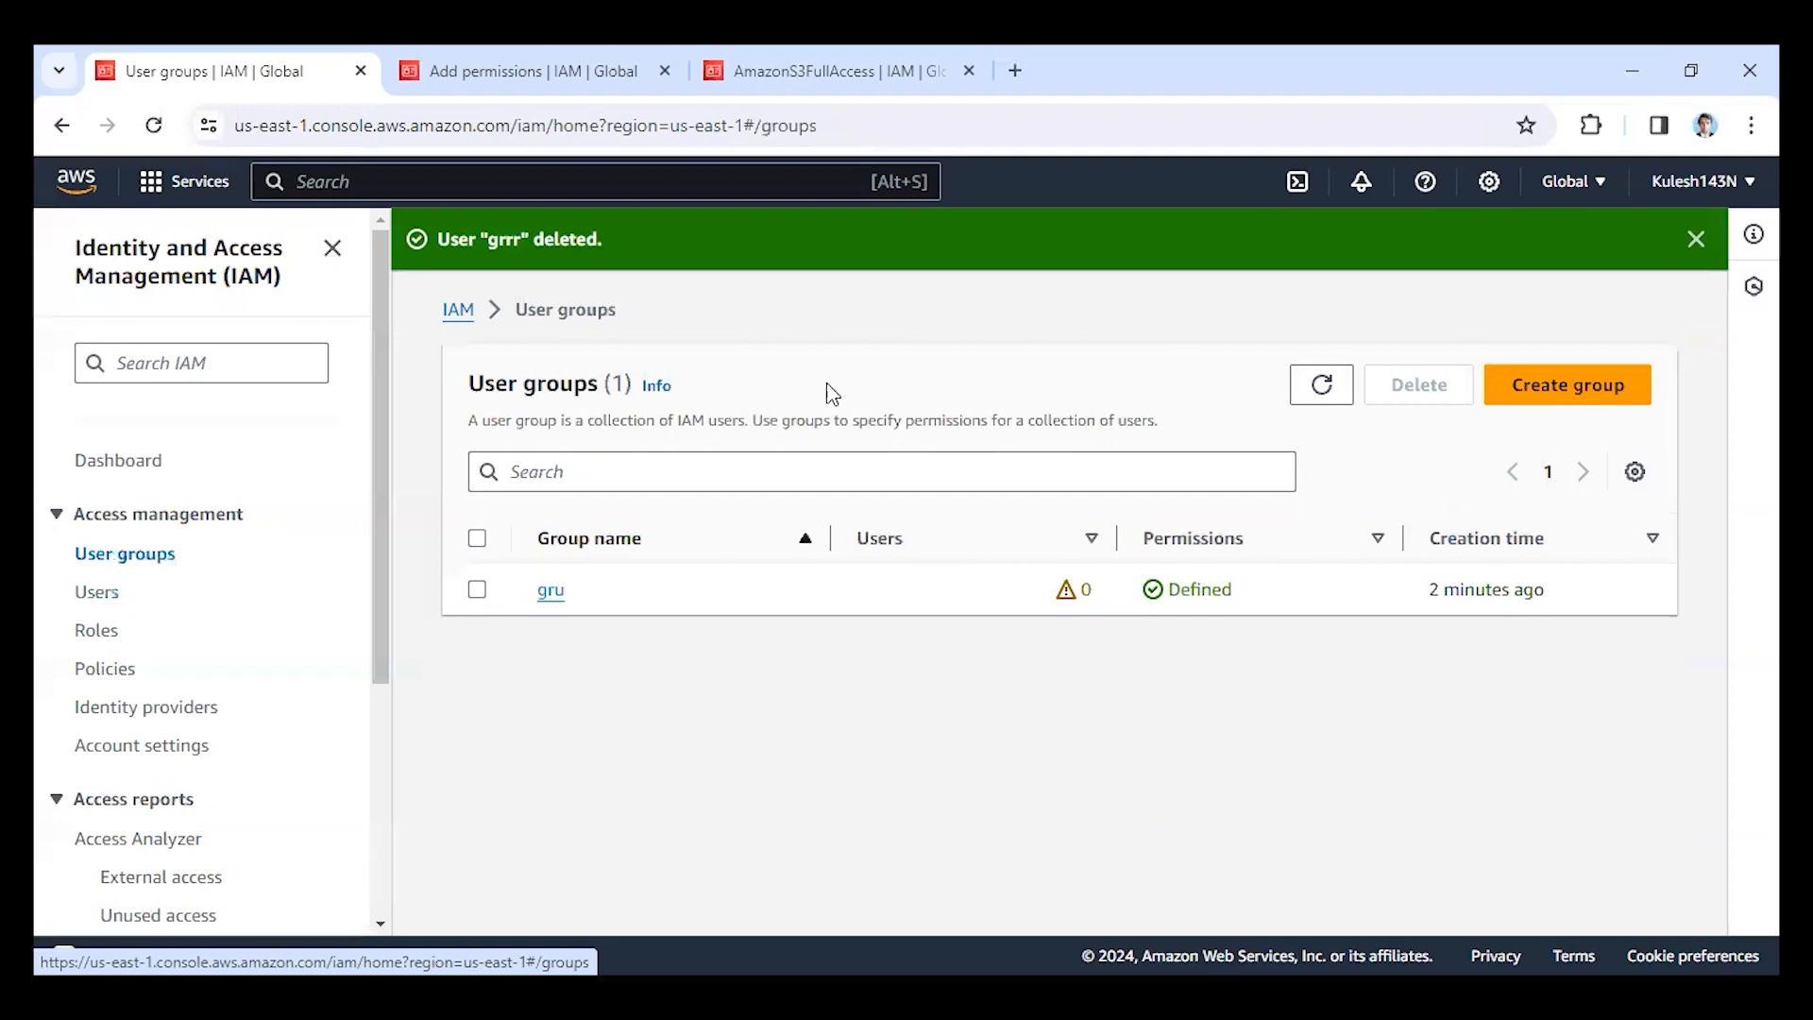
left_click(477, 589)
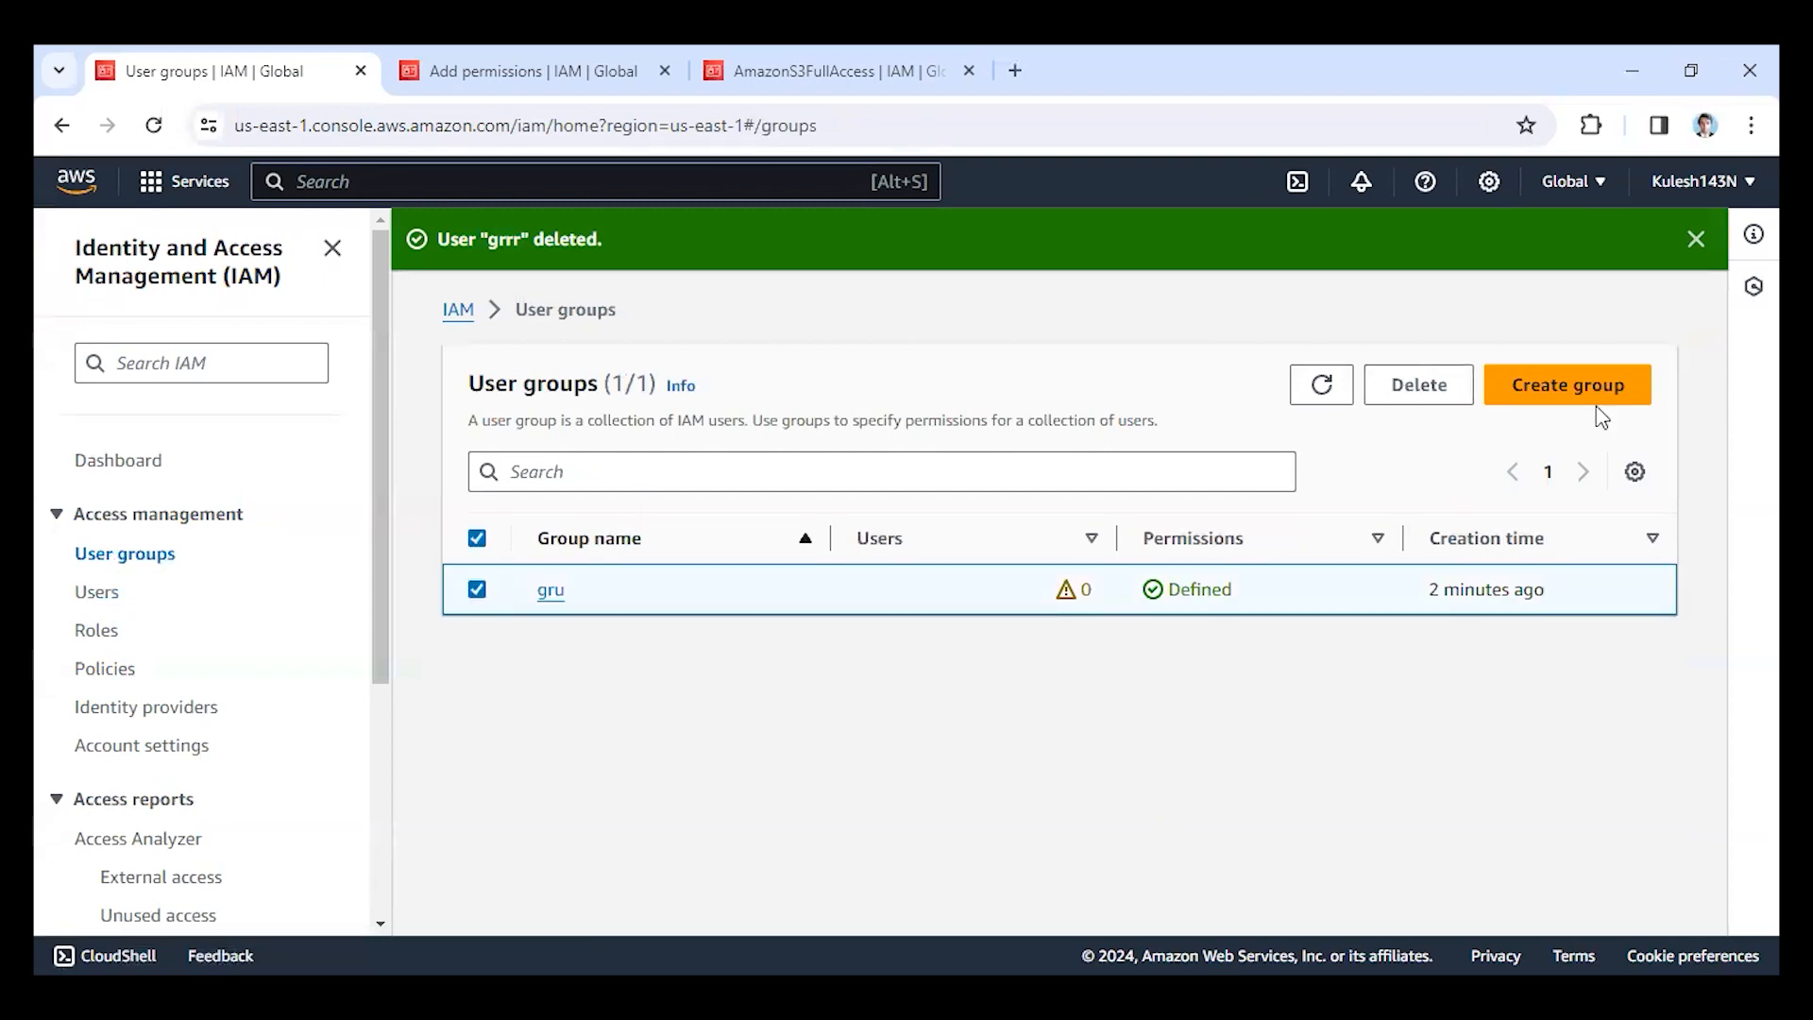
left_click(1419, 385)
left_click(1075, 642)
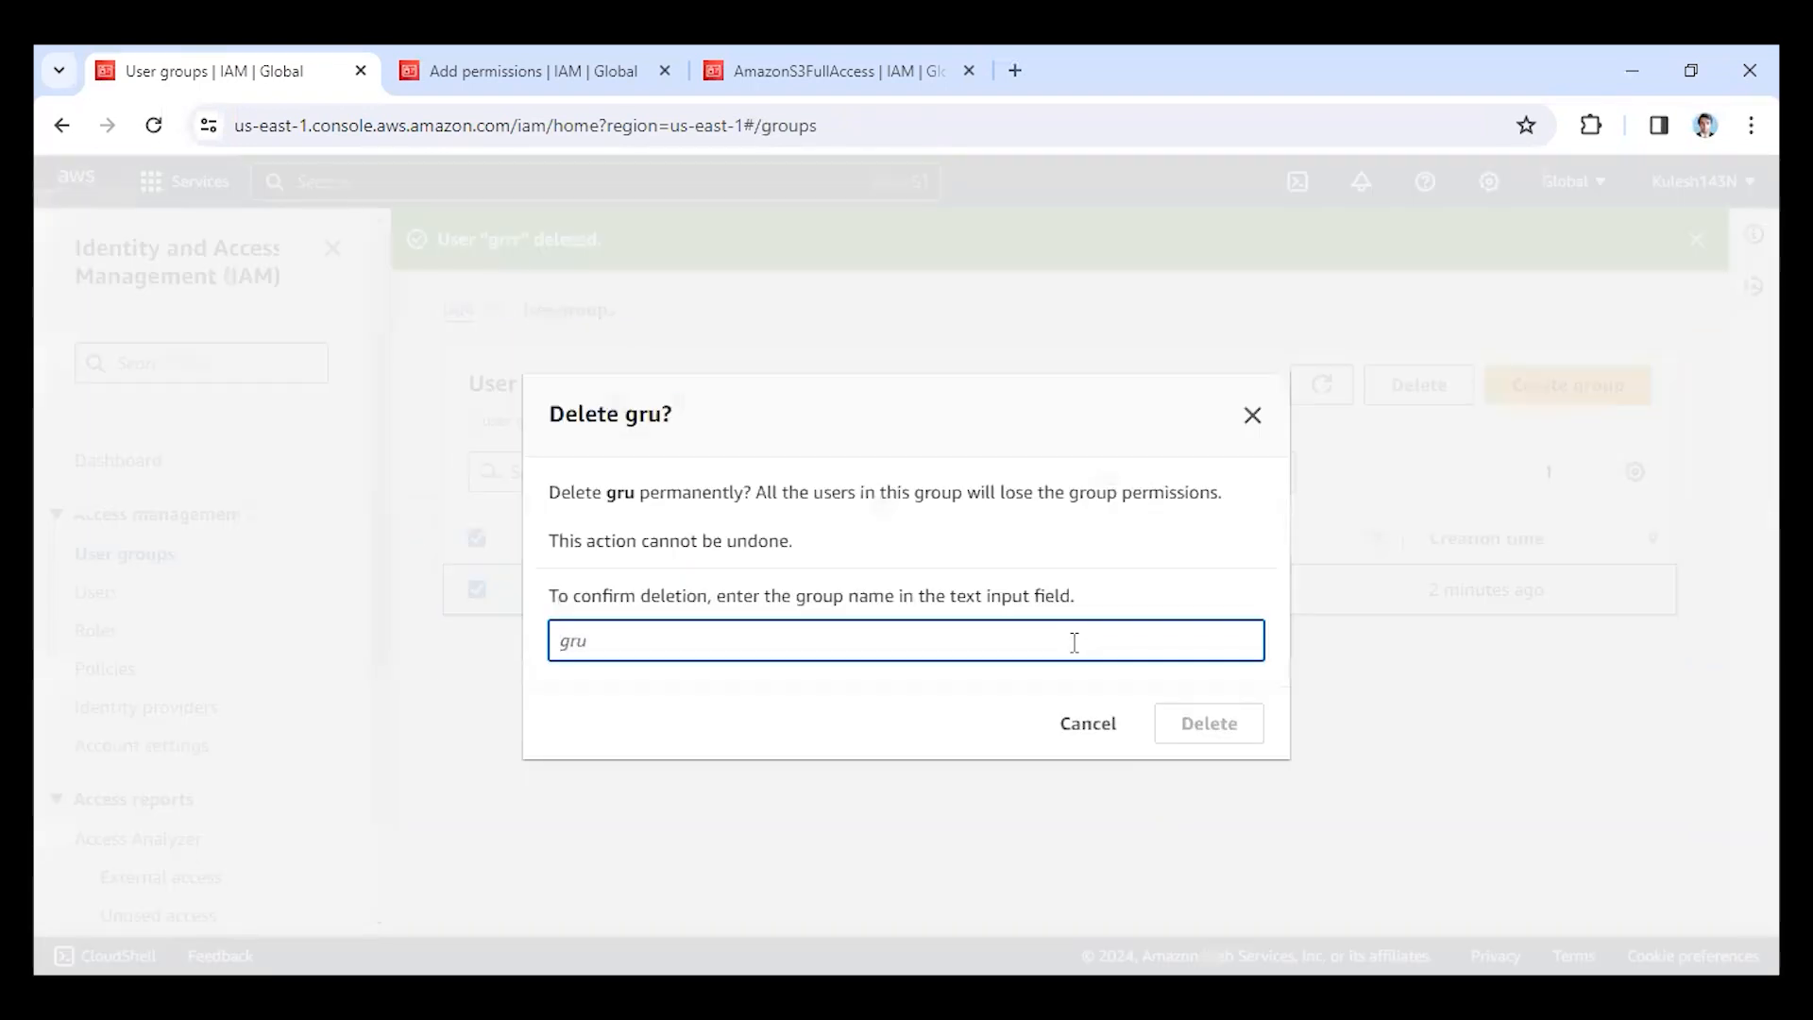
type("gru")
left_click(1233, 740)
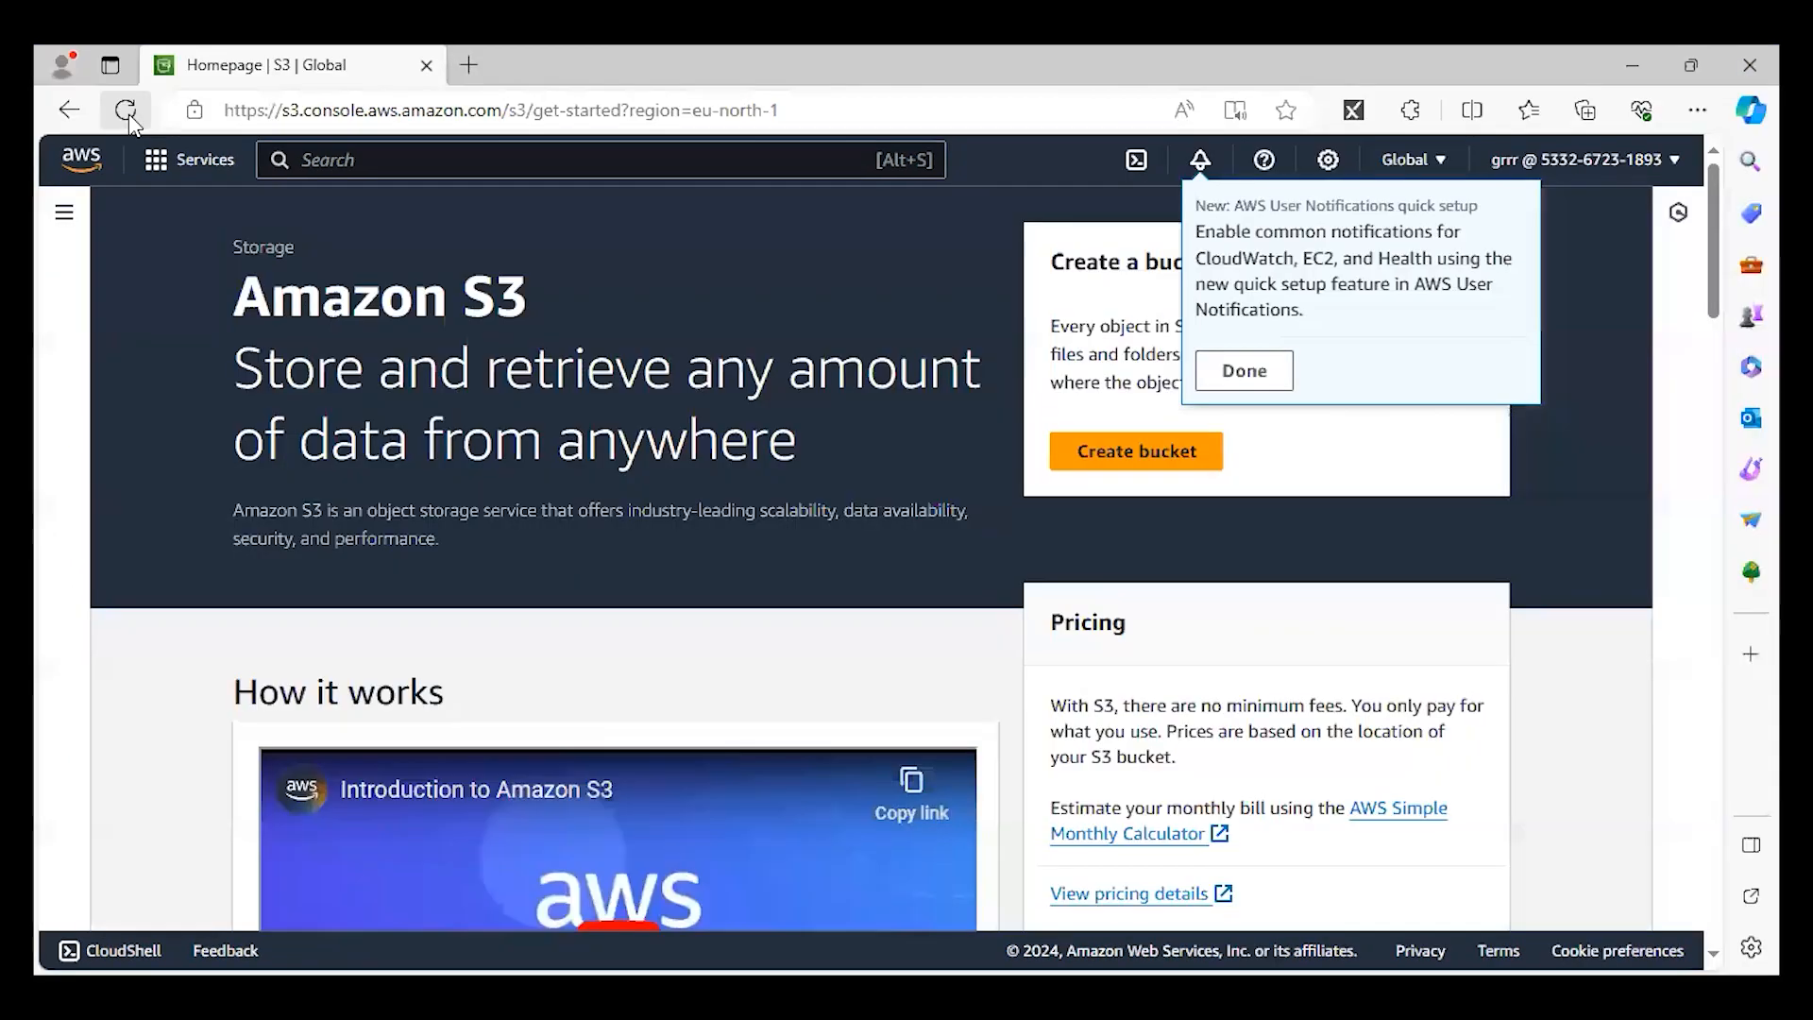
Switch to the Edge browser and reload the S3 page to check the deleted user's session.
left_click(128, 113)
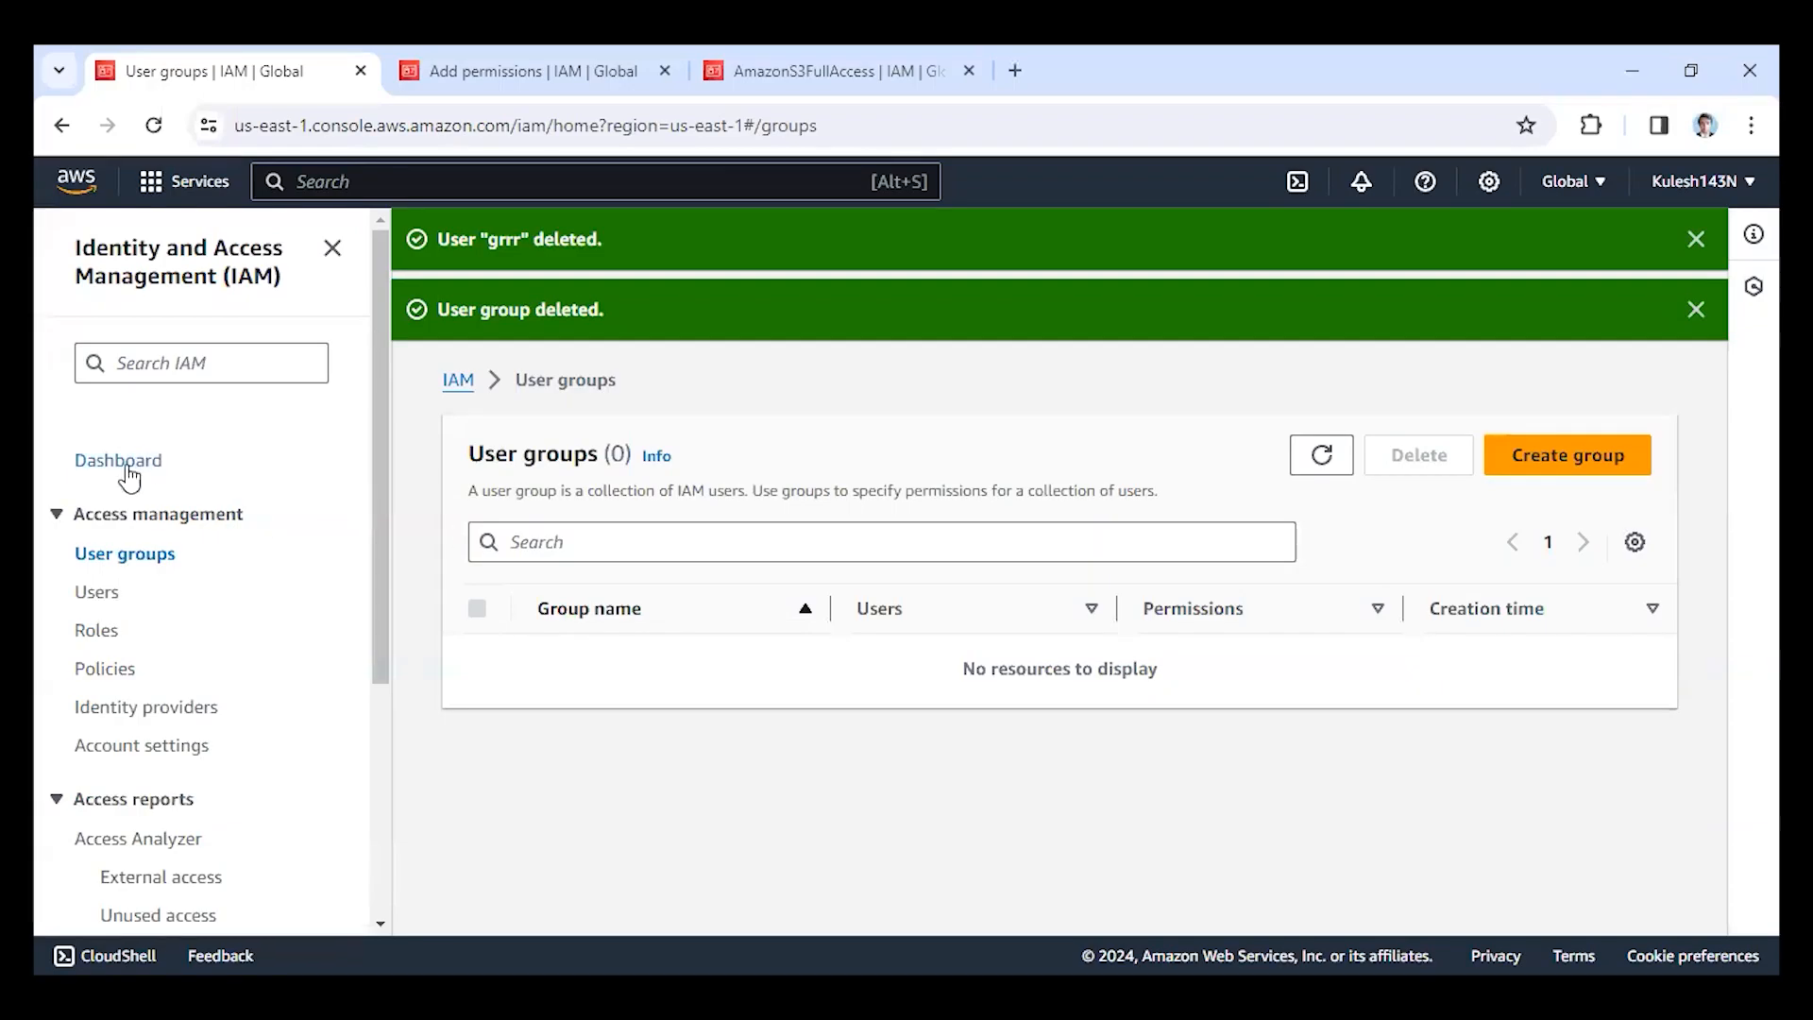
scroll(110, 770, "down", 4)
scroll(150, 761, "up", 4)
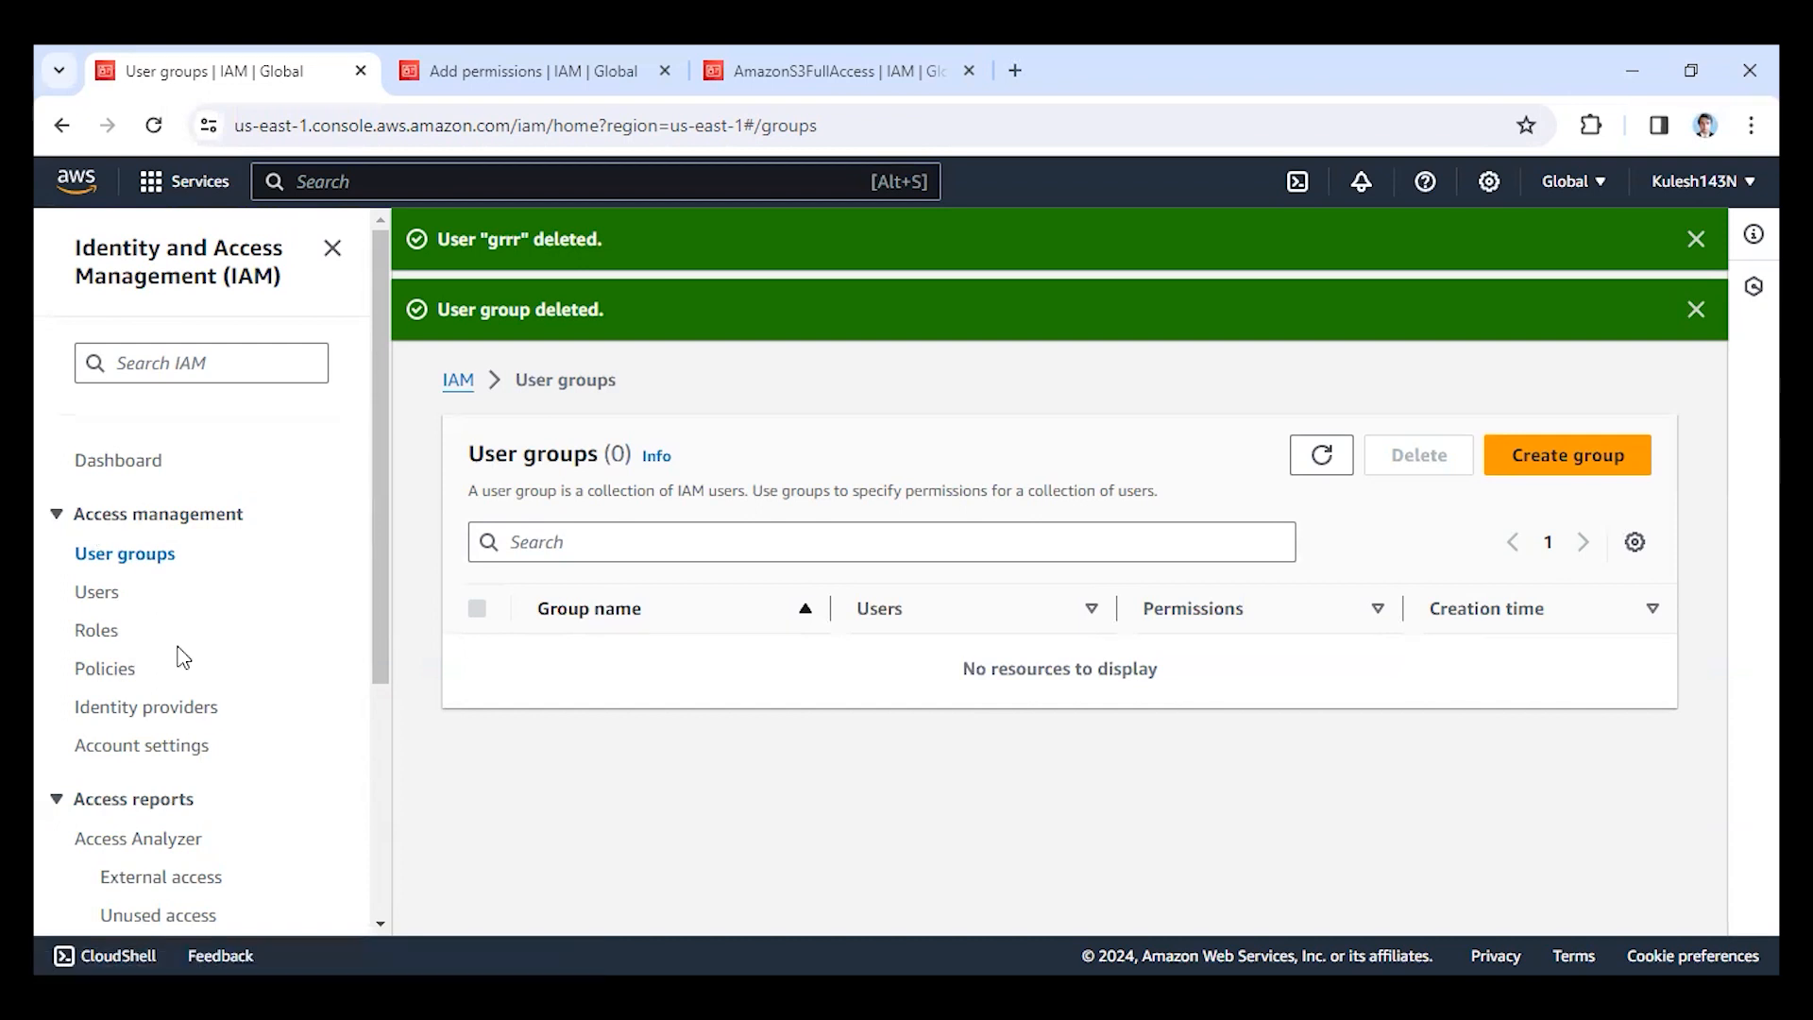
scroll(217, 736, "down", 4)
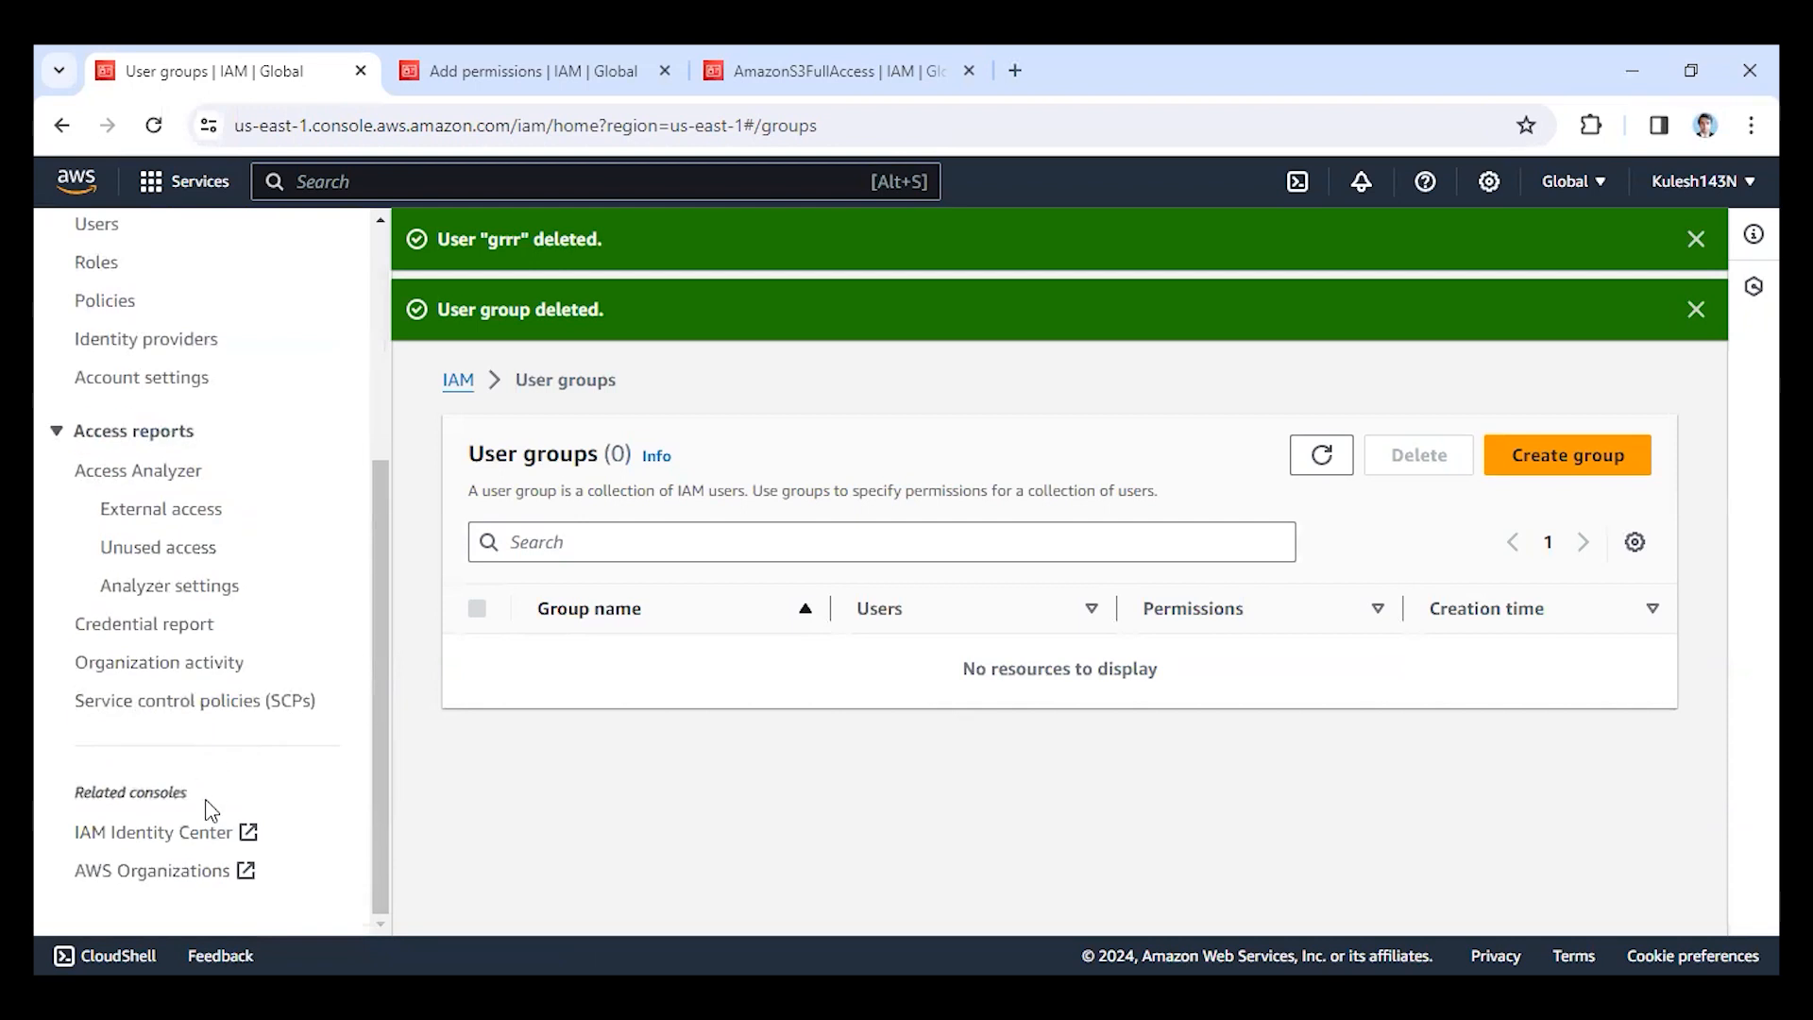
scroll(223, 862, "up", 5)
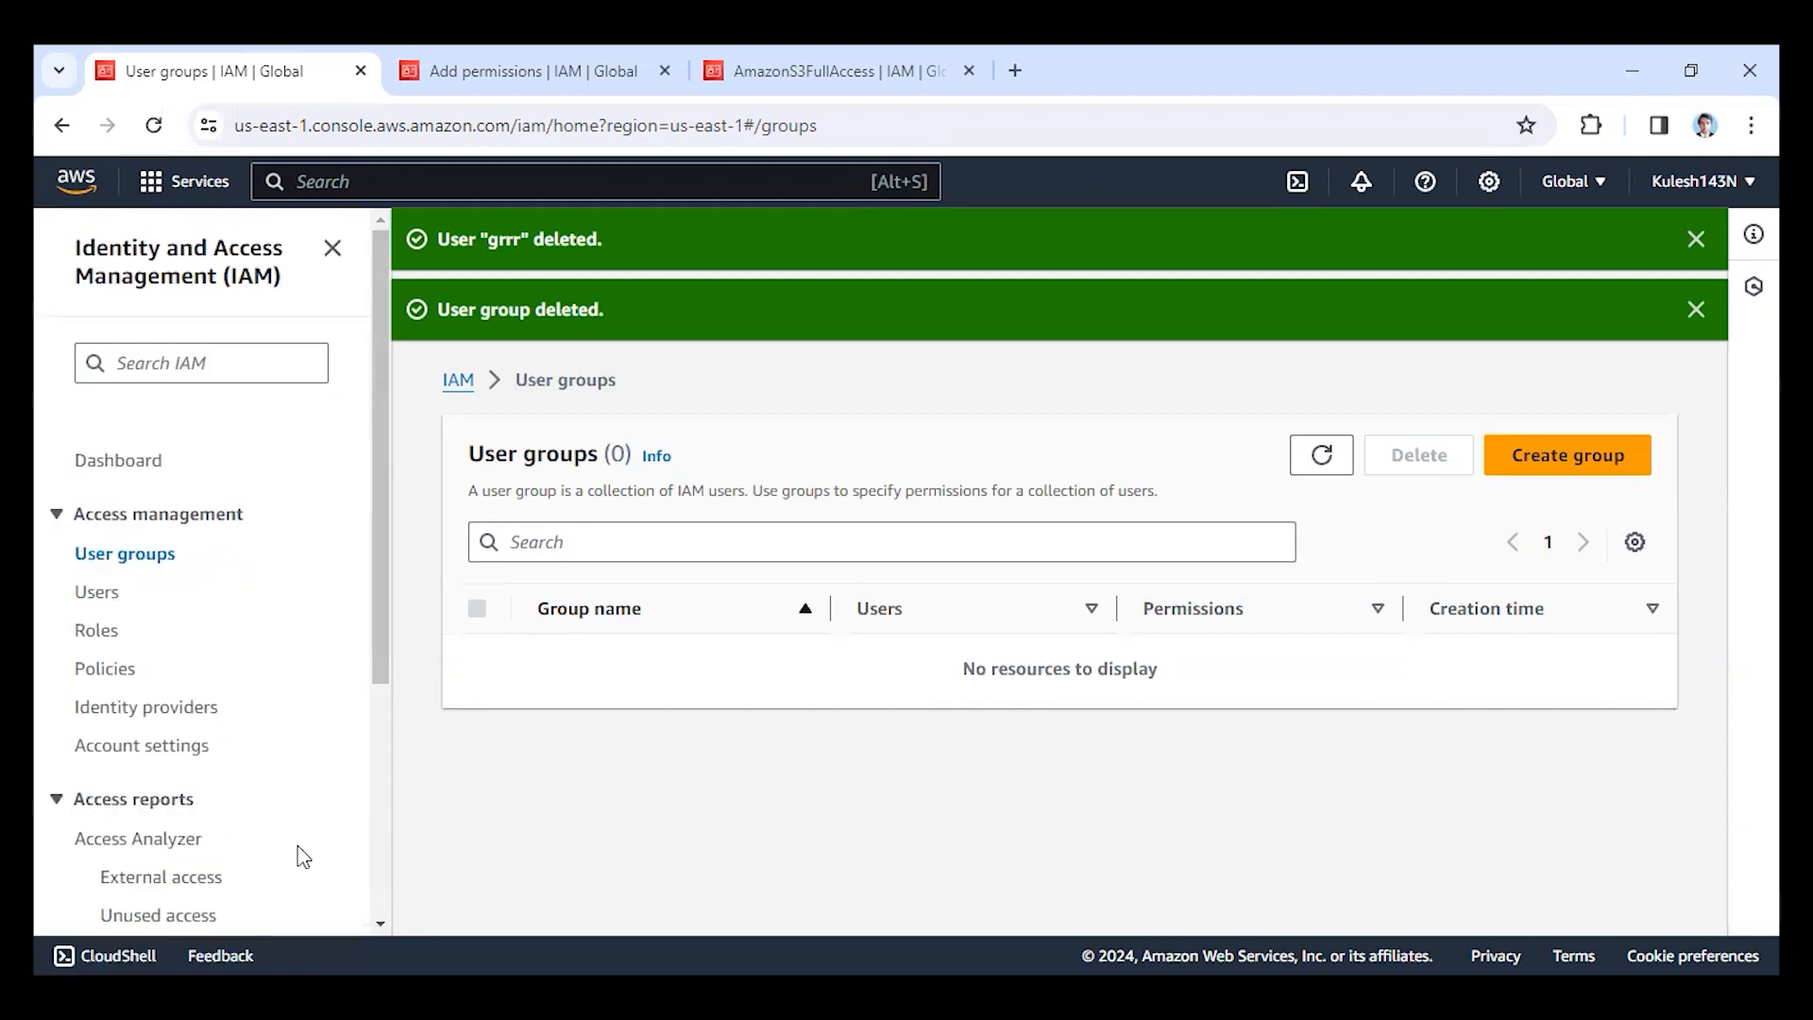